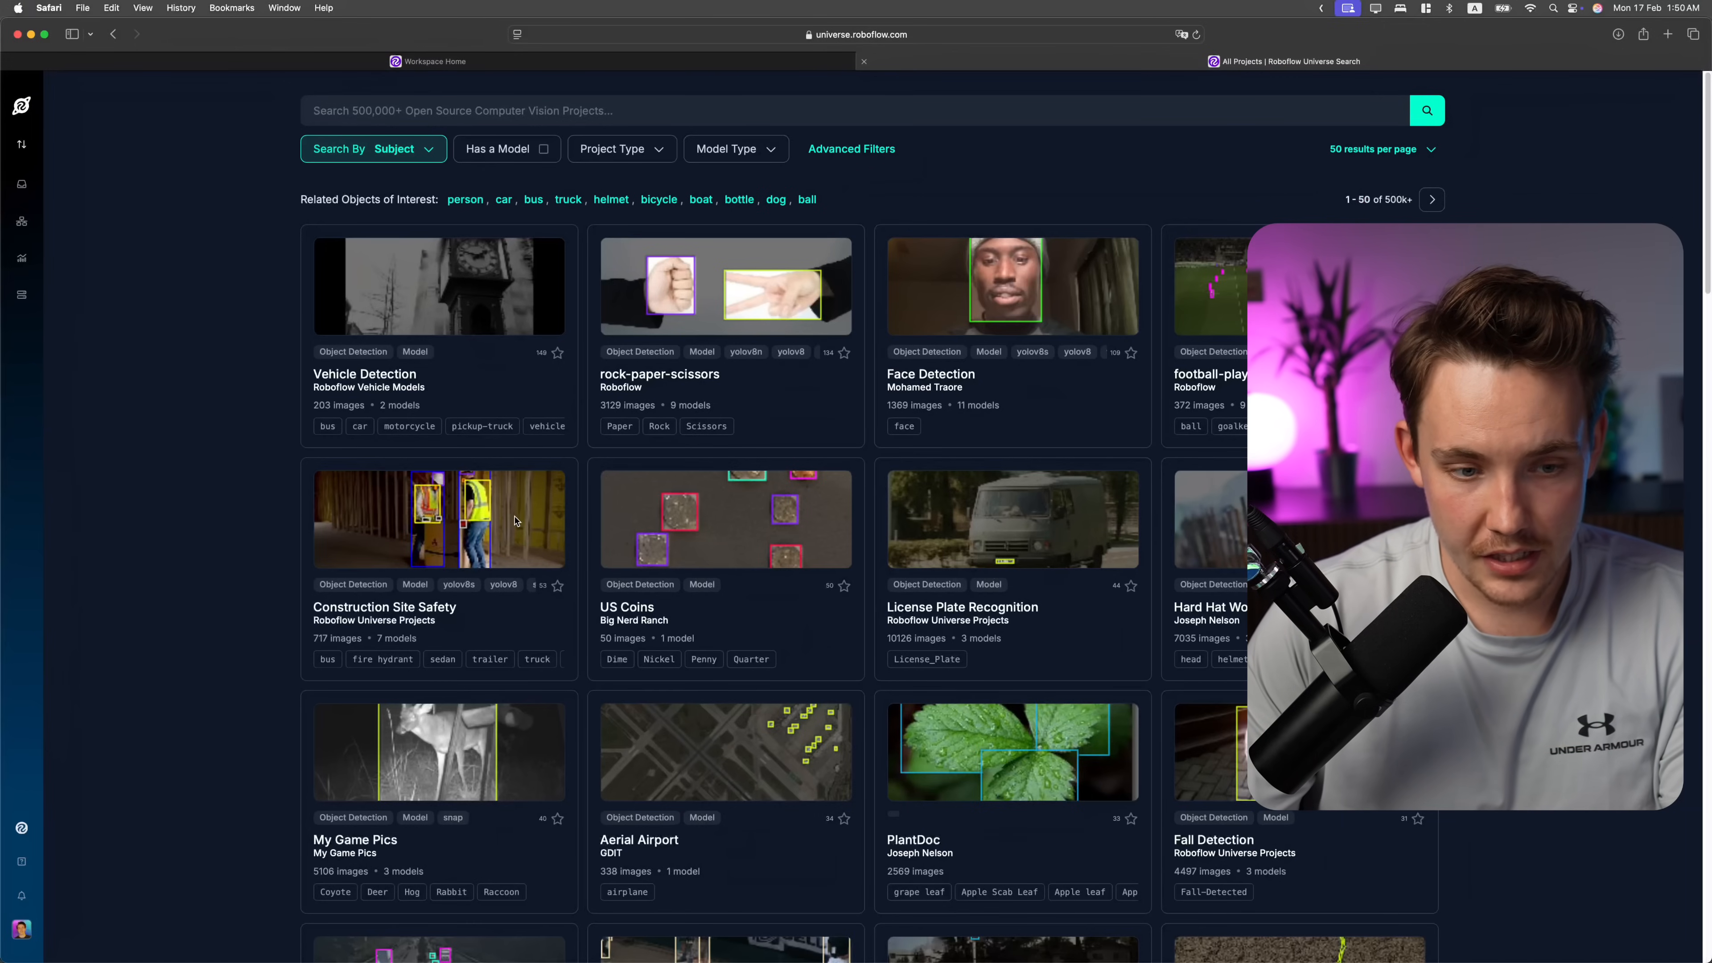
# Open the Construction Site Safety project and go to its trained model's API documentation page.
pyautogui.click(561, 502)
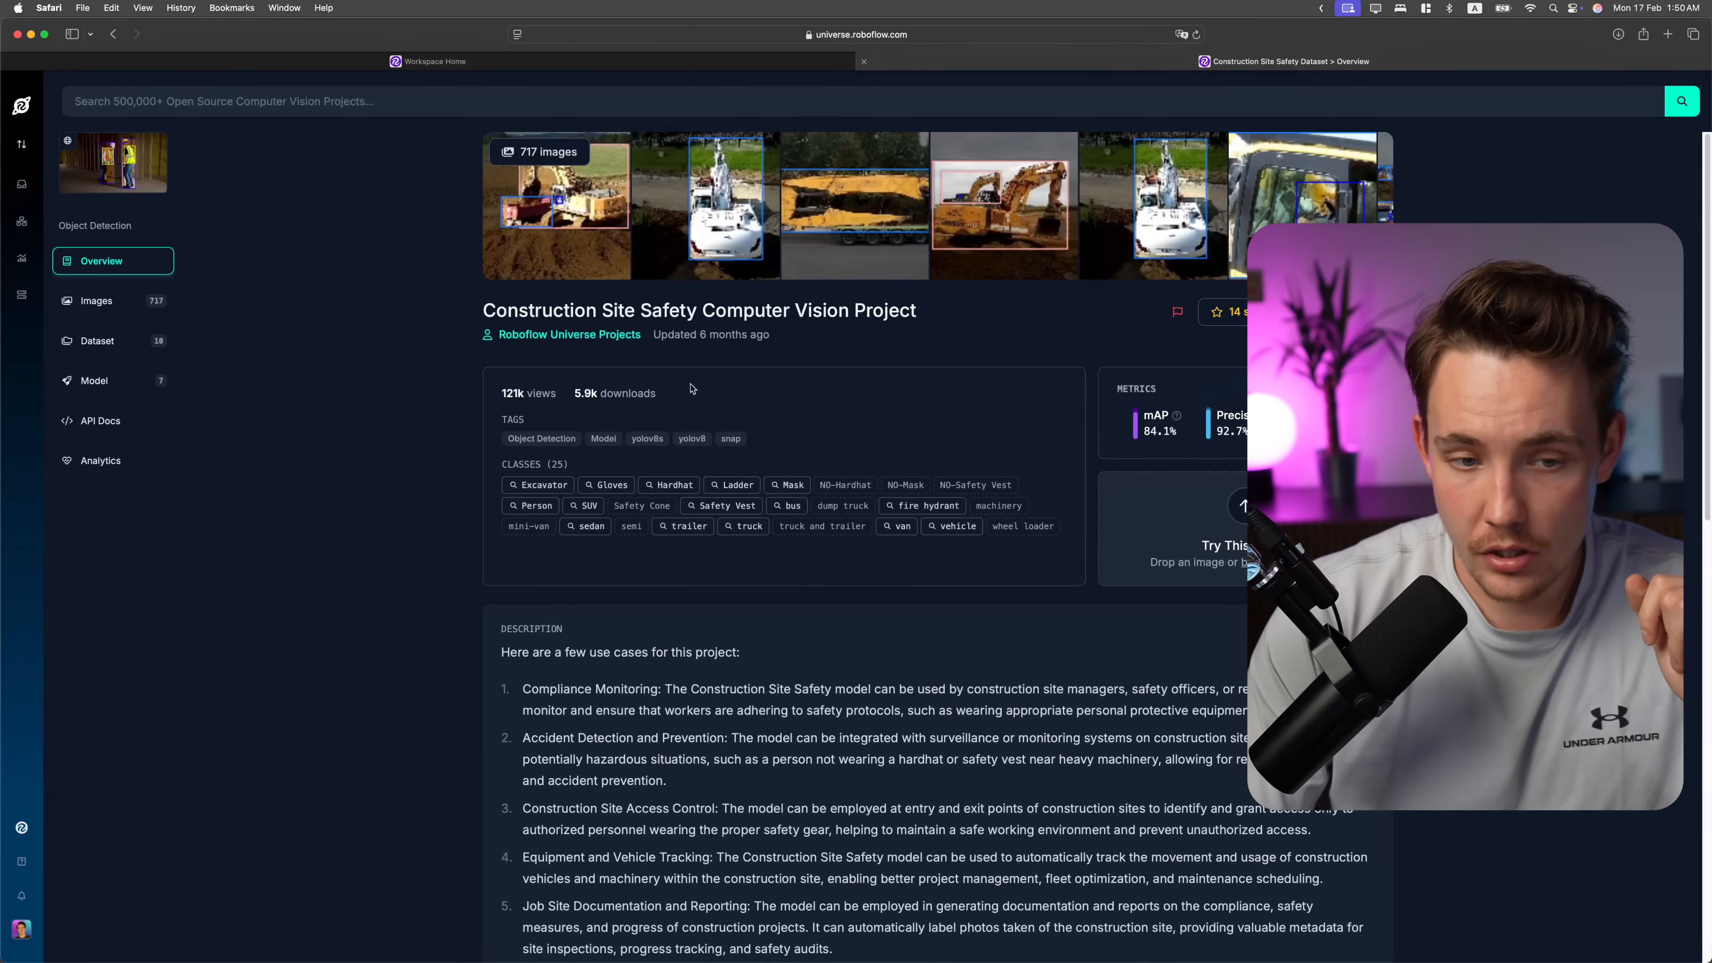
pyautogui.scroll(-6, 675, 502)
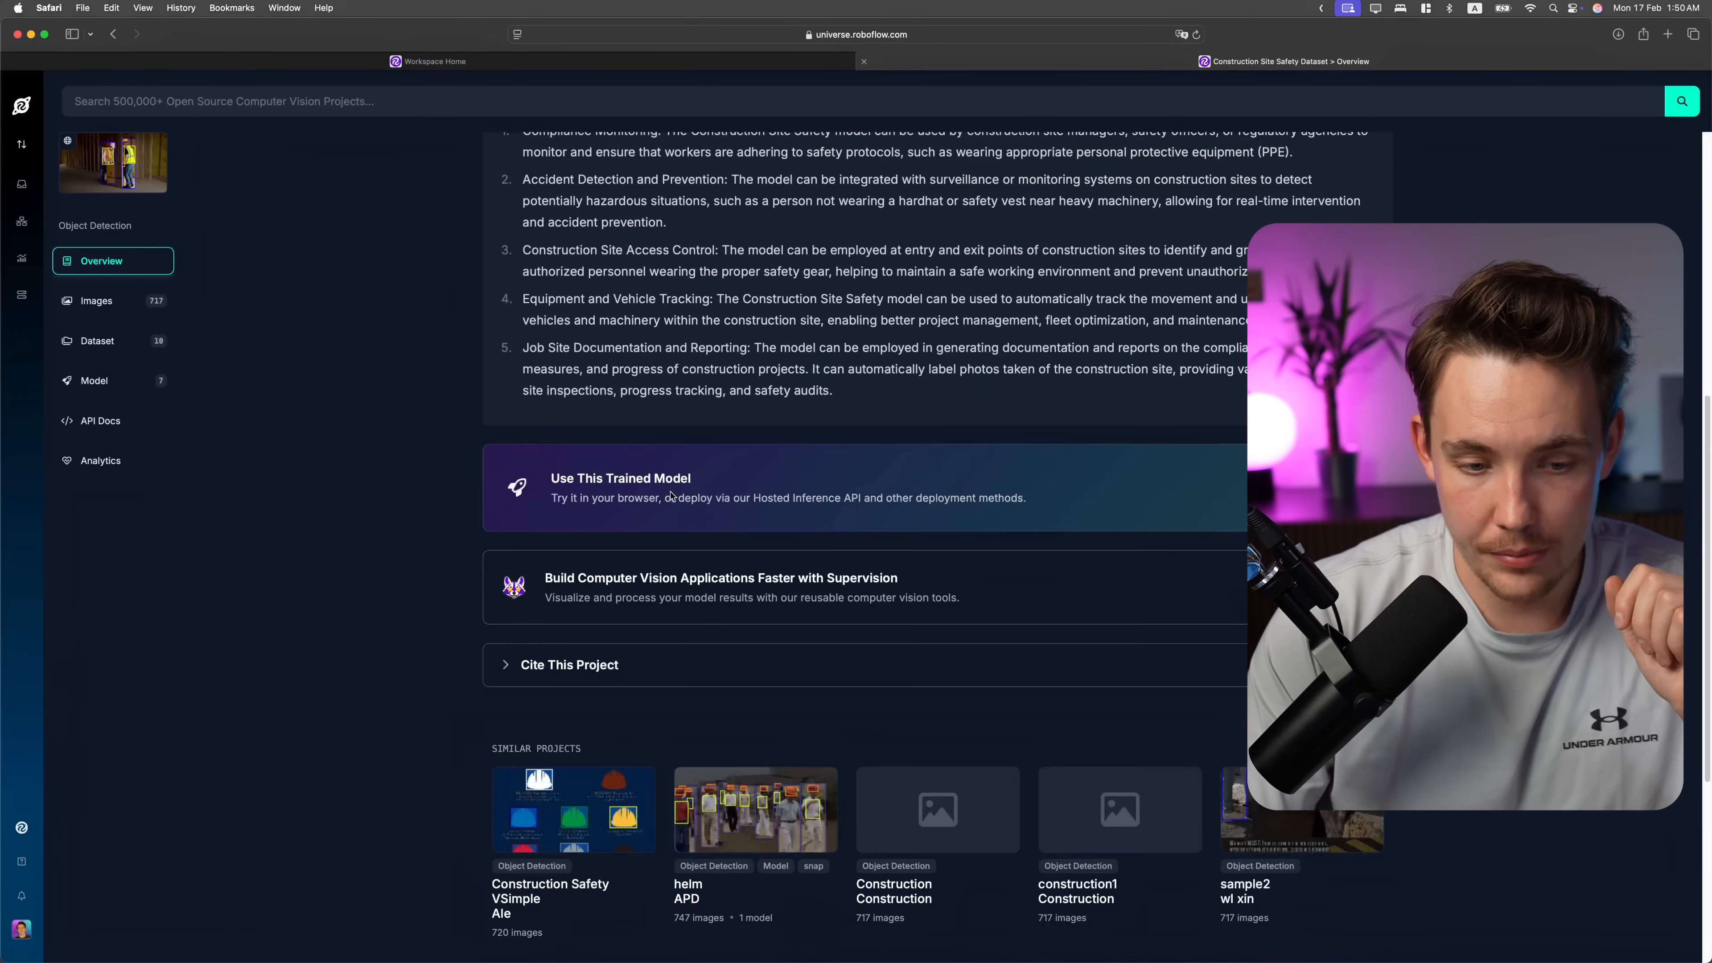
pyautogui.scroll(6, 676, 502)
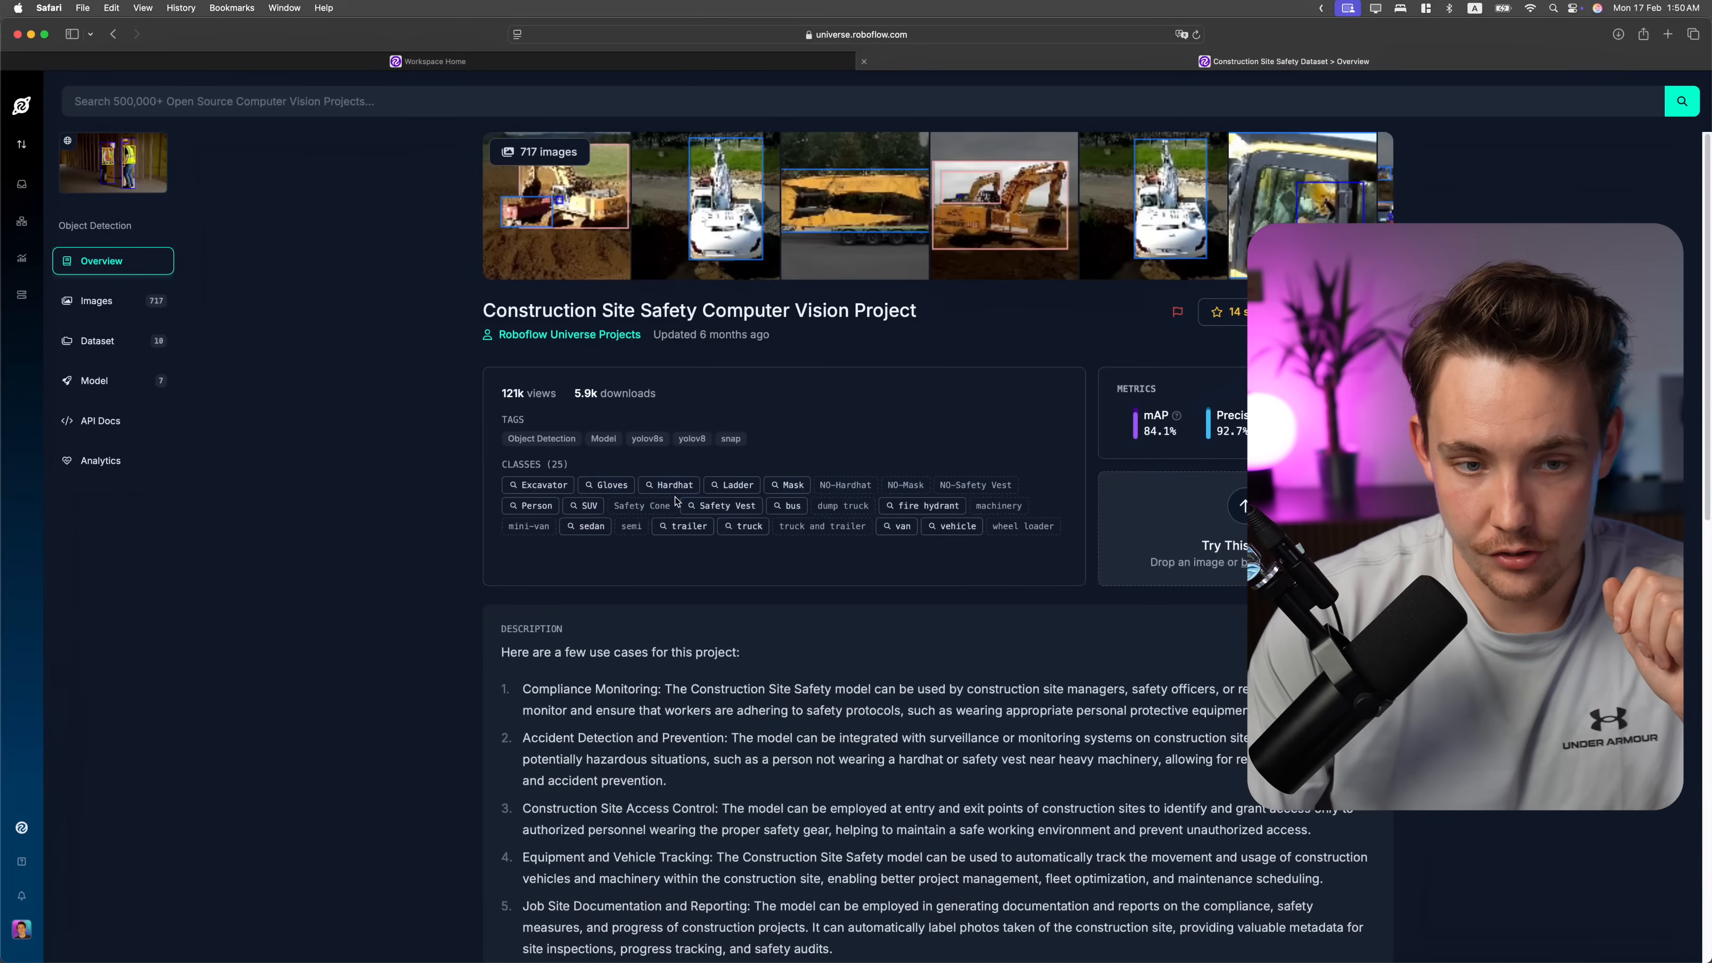
pyautogui.click(599, 438)
pyautogui.scroll(-2, 829, 584)
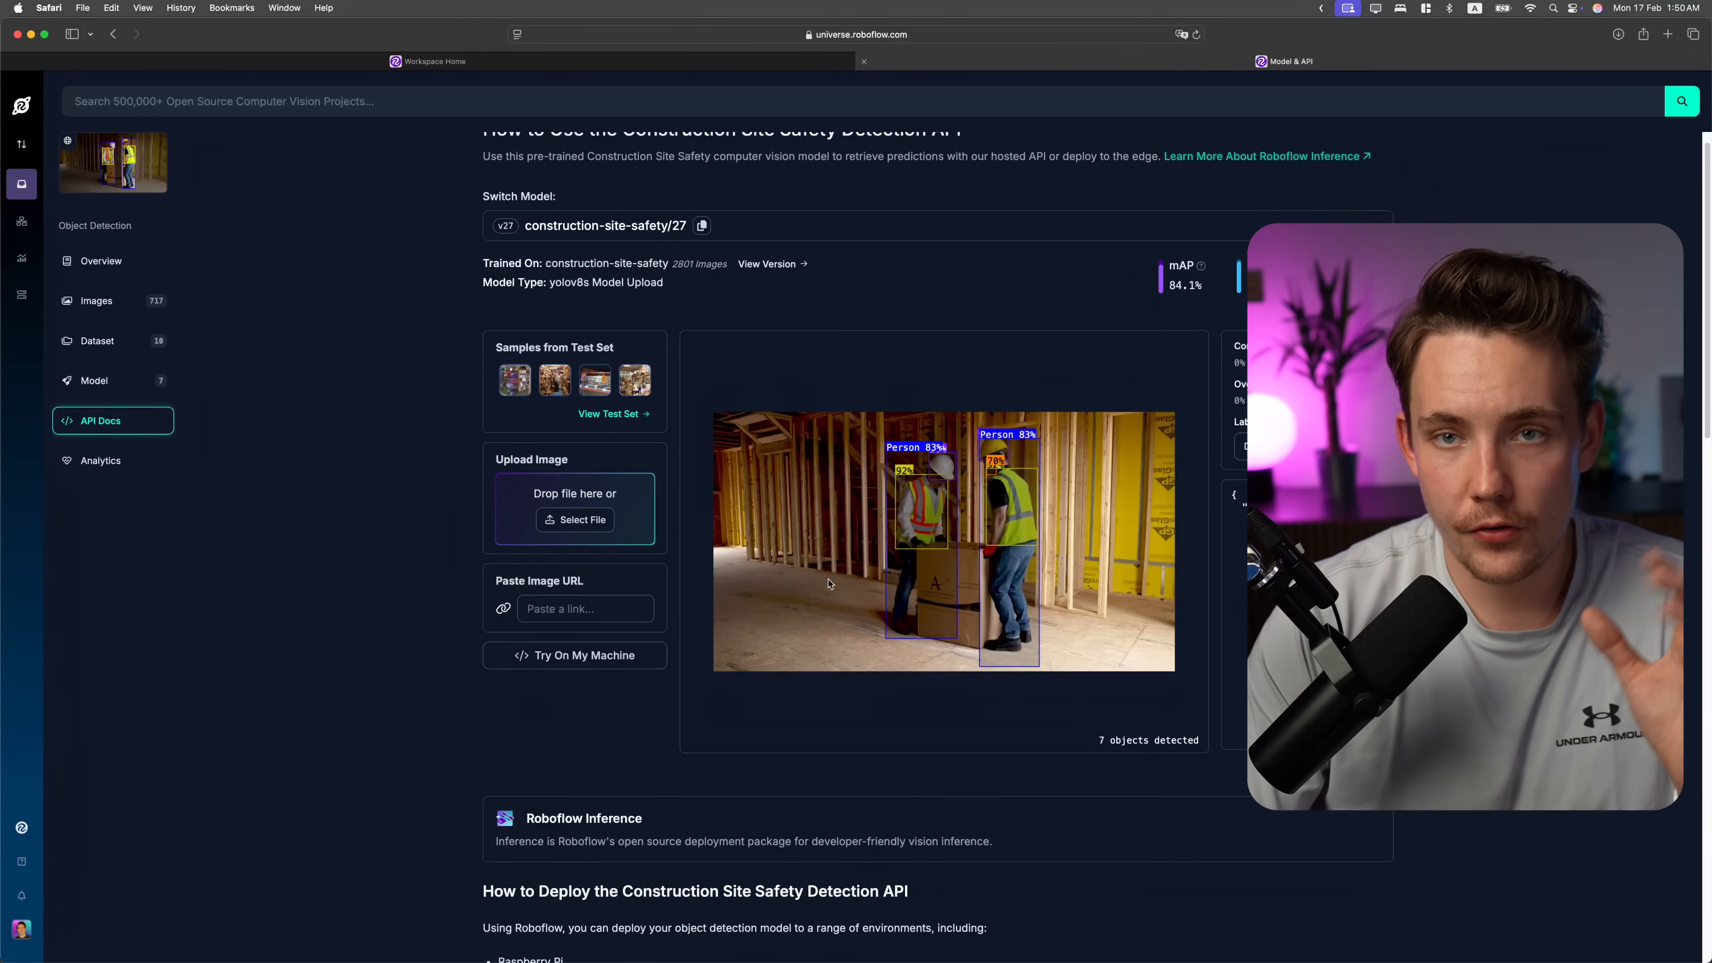
# Examine the on-device code snippets for CLI, Docker and RTSP Stream, plus the other deployment resources for the model.
pyautogui.scroll(-4, 829, 584)
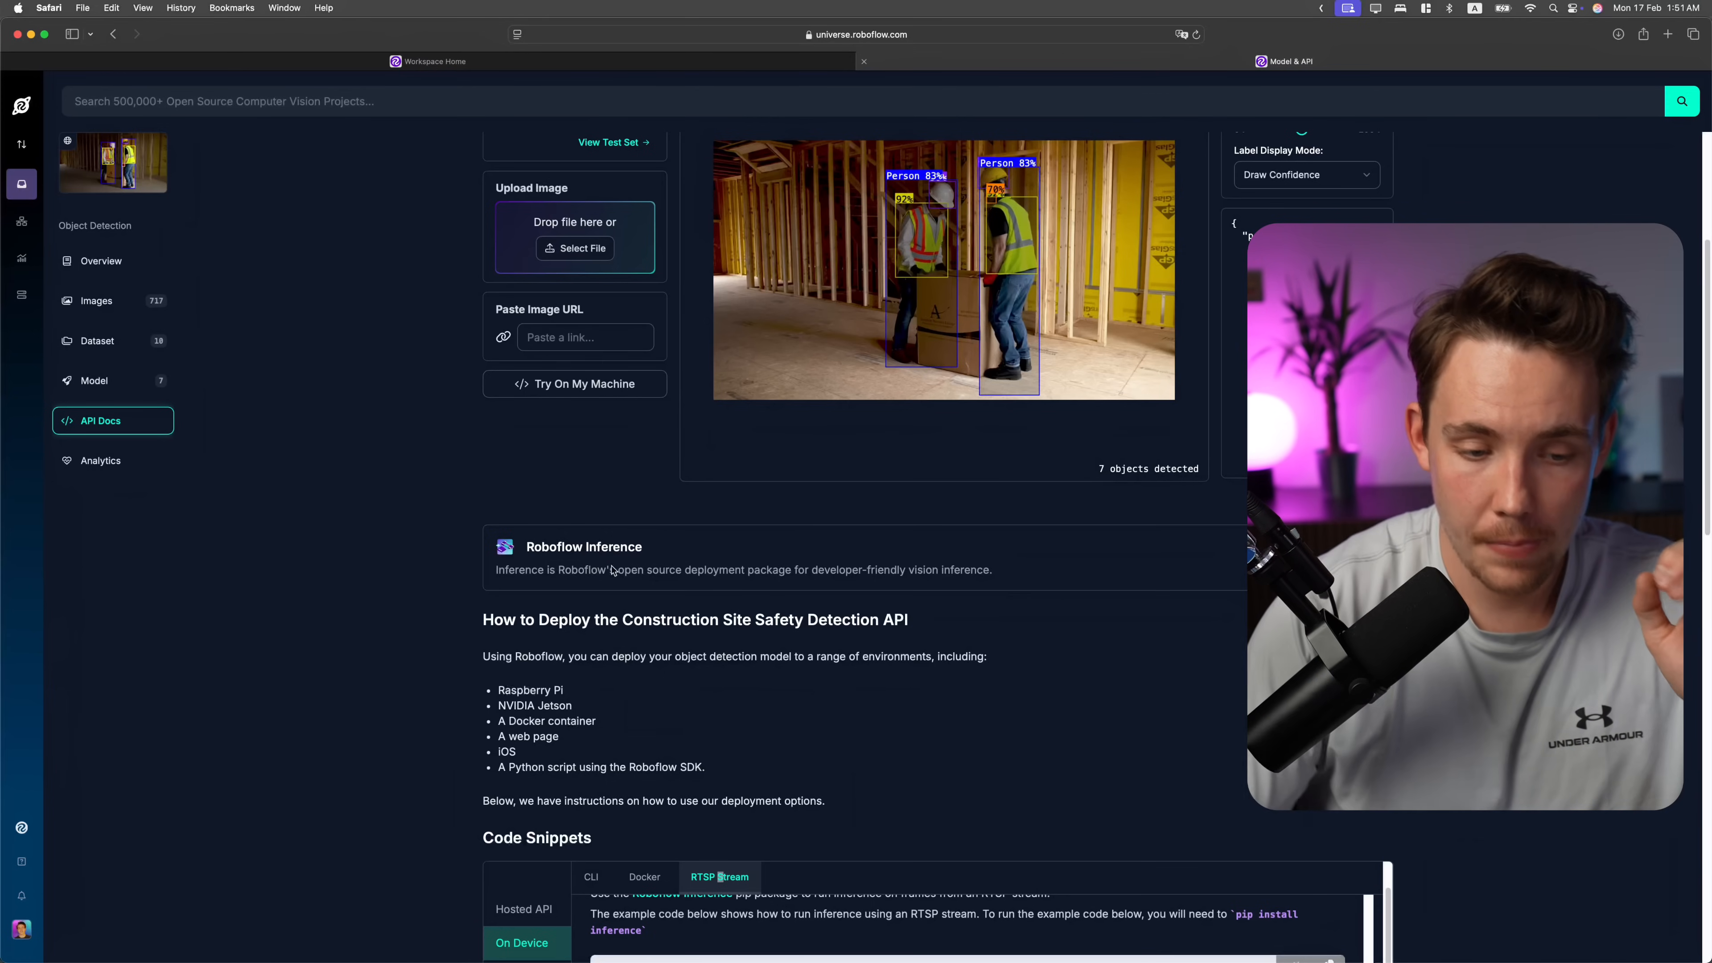
pyautogui.scroll(-5, 614, 570)
pyautogui.scroll(-3, 499, 672)
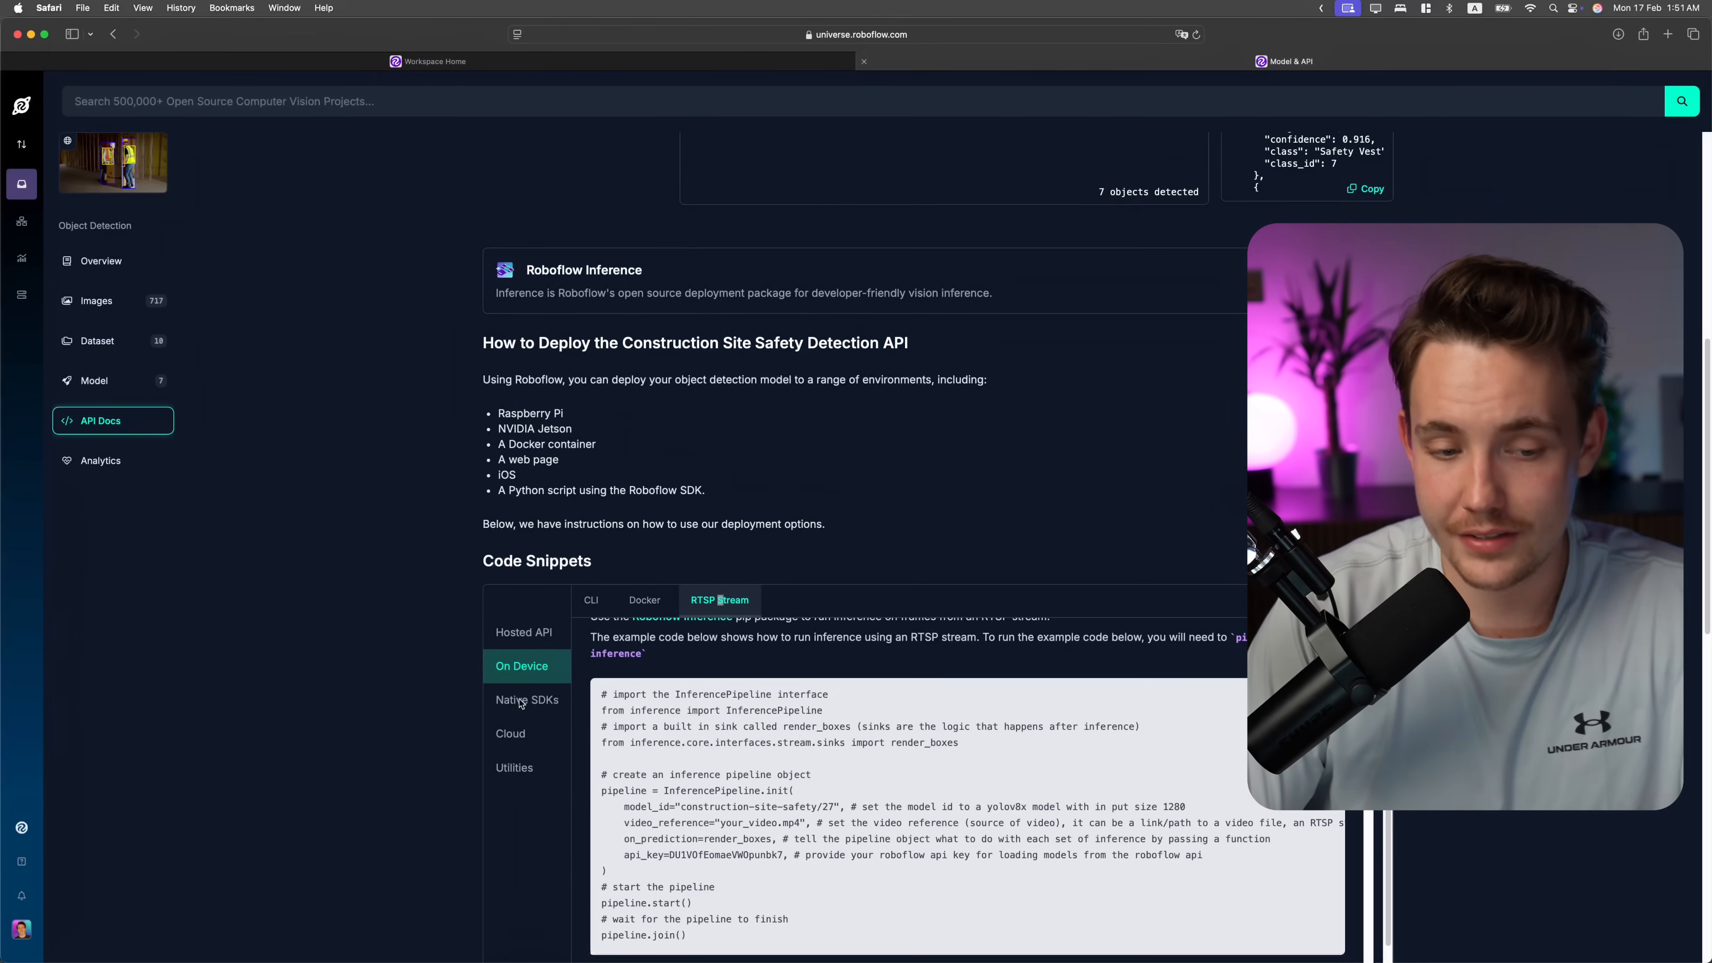
pyautogui.scroll(-3, 784, 518)
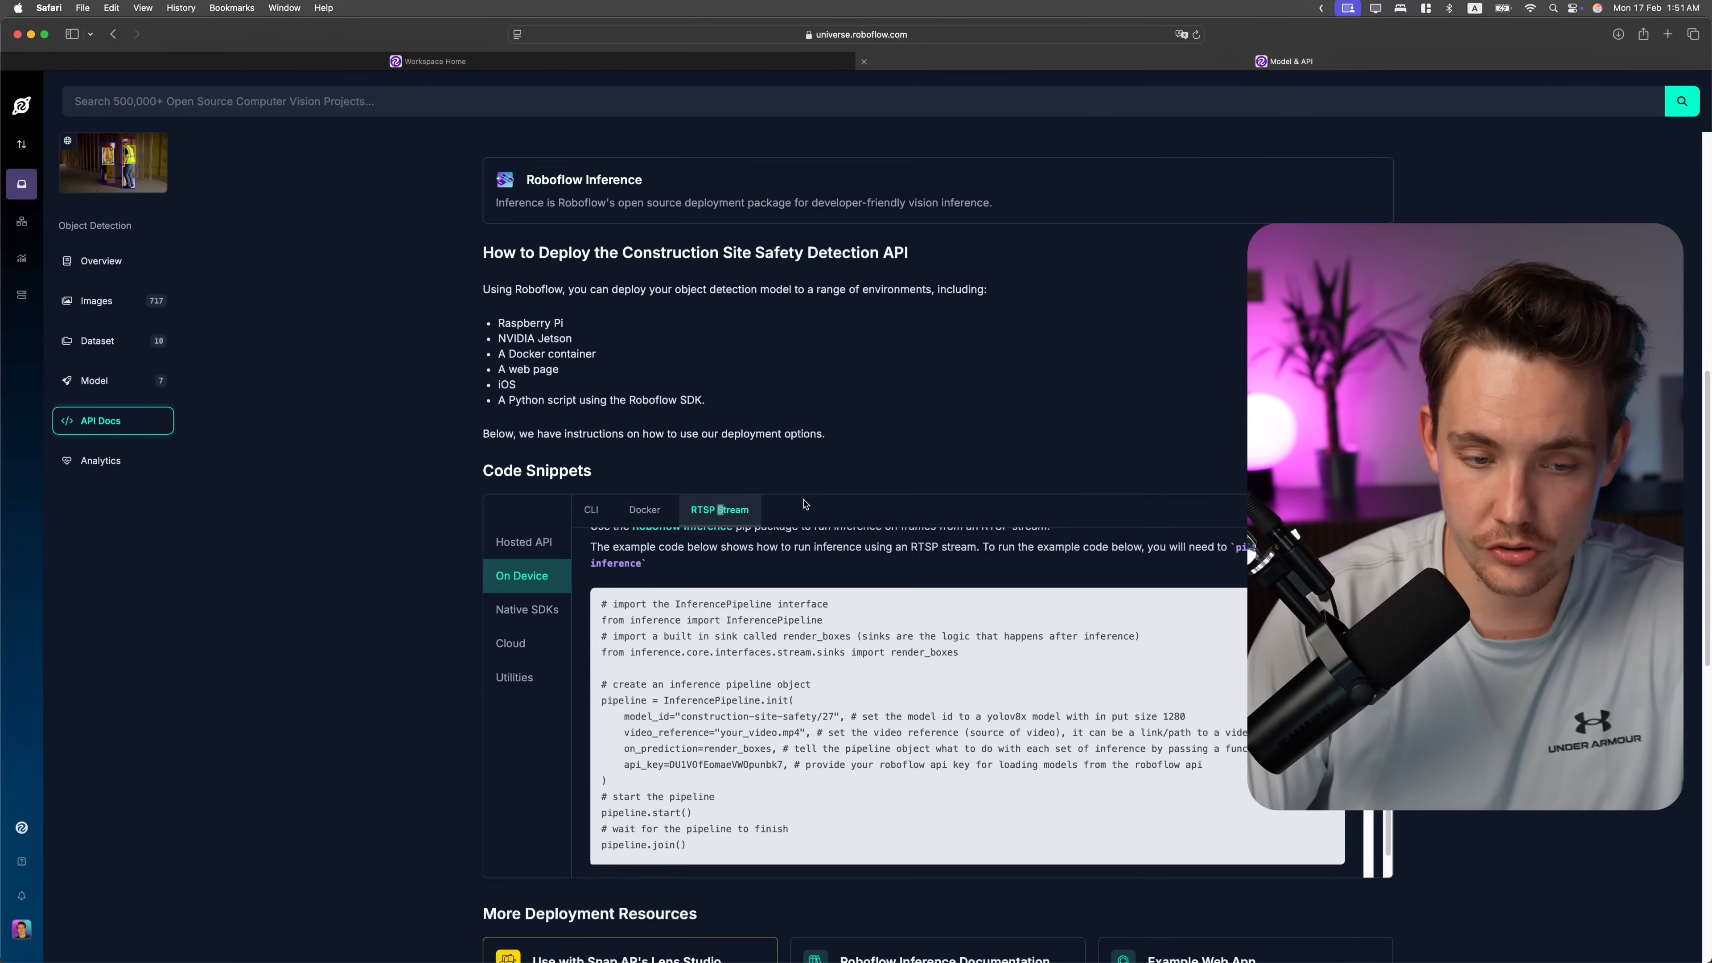
pyautogui.click(590, 510)
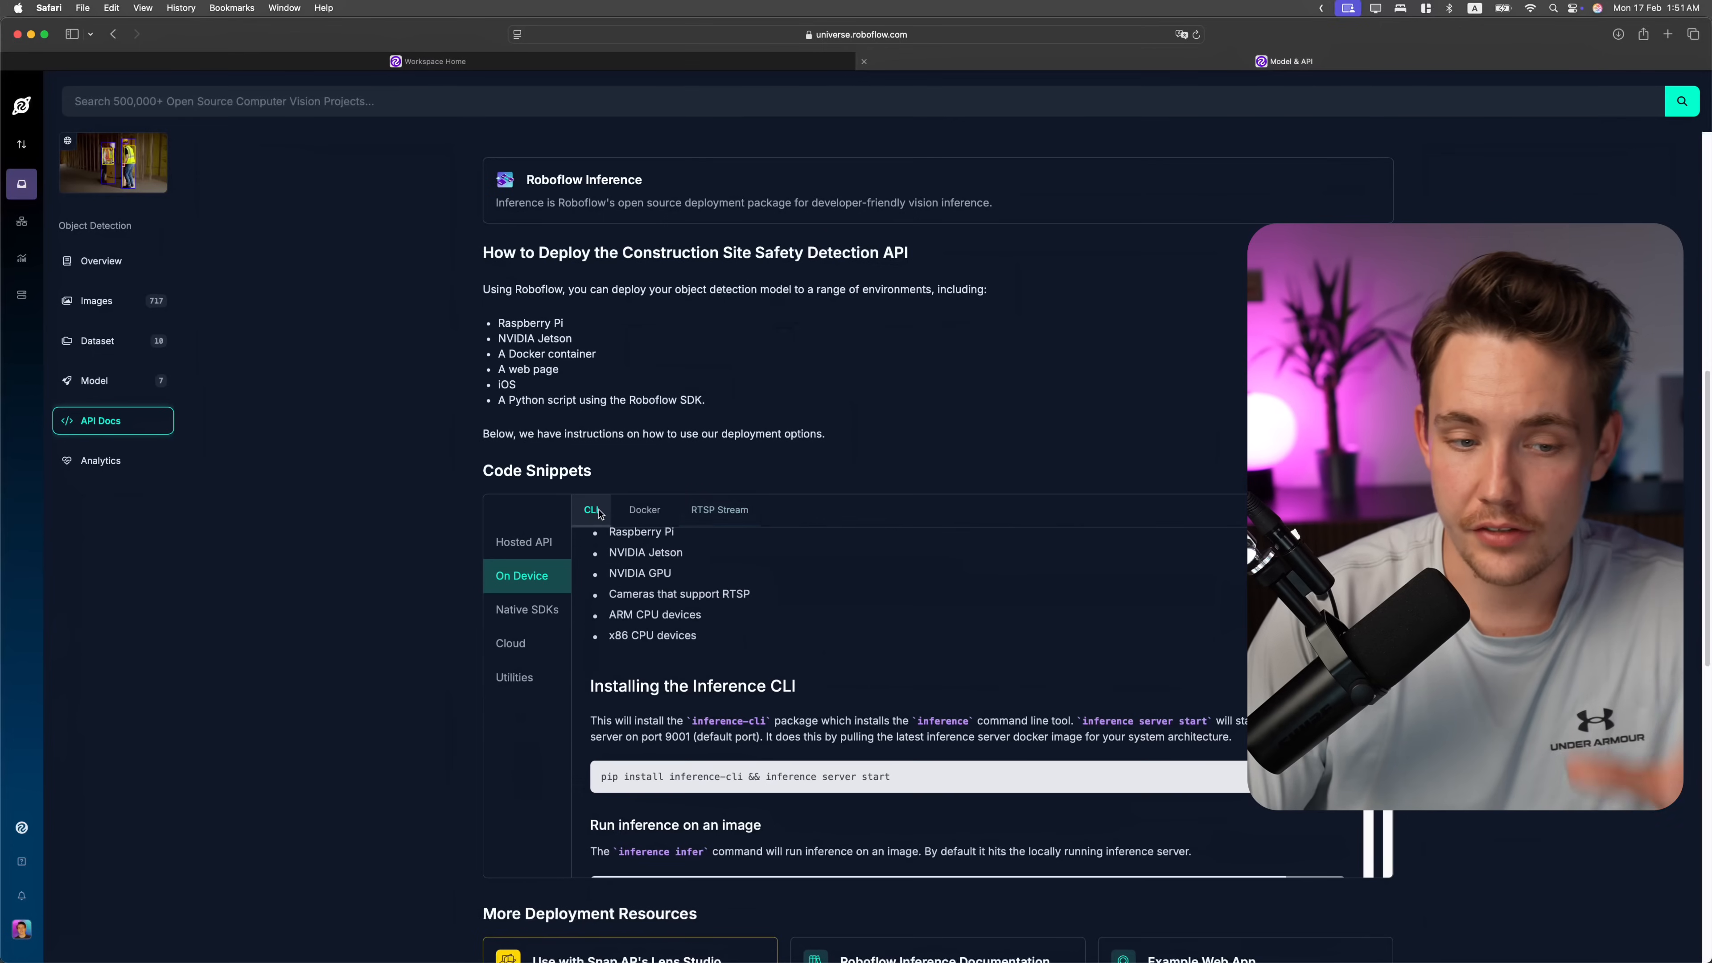
pyautogui.click(640, 513)
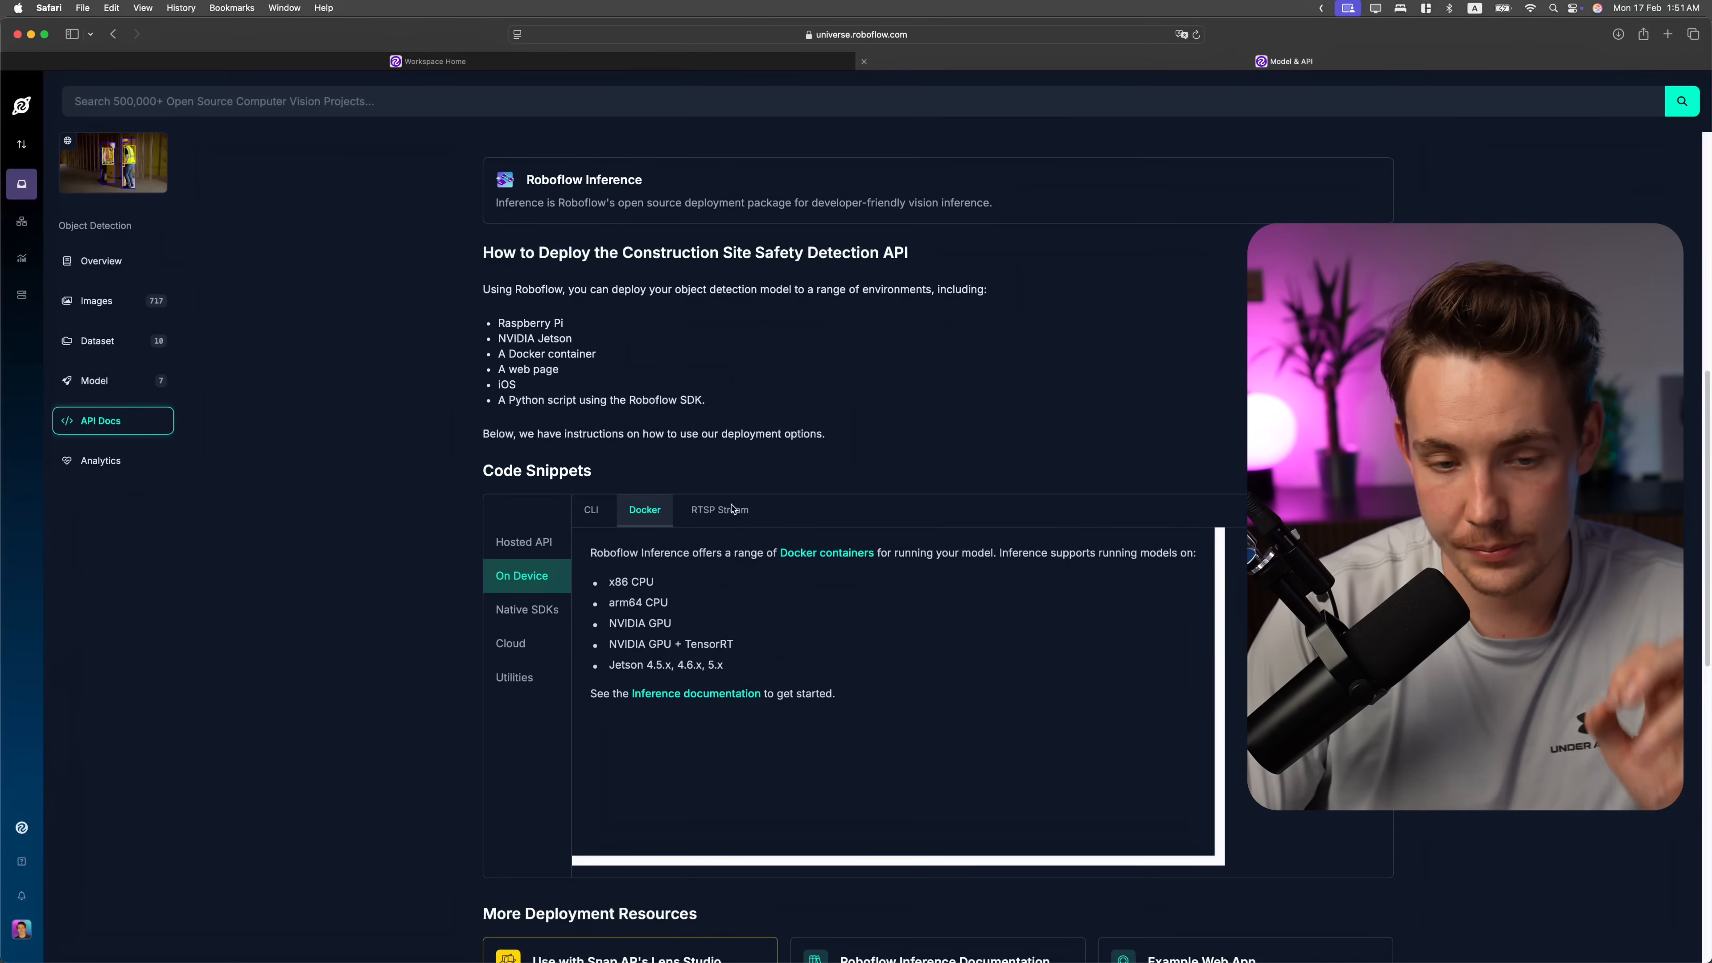
pyautogui.click(732, 516)
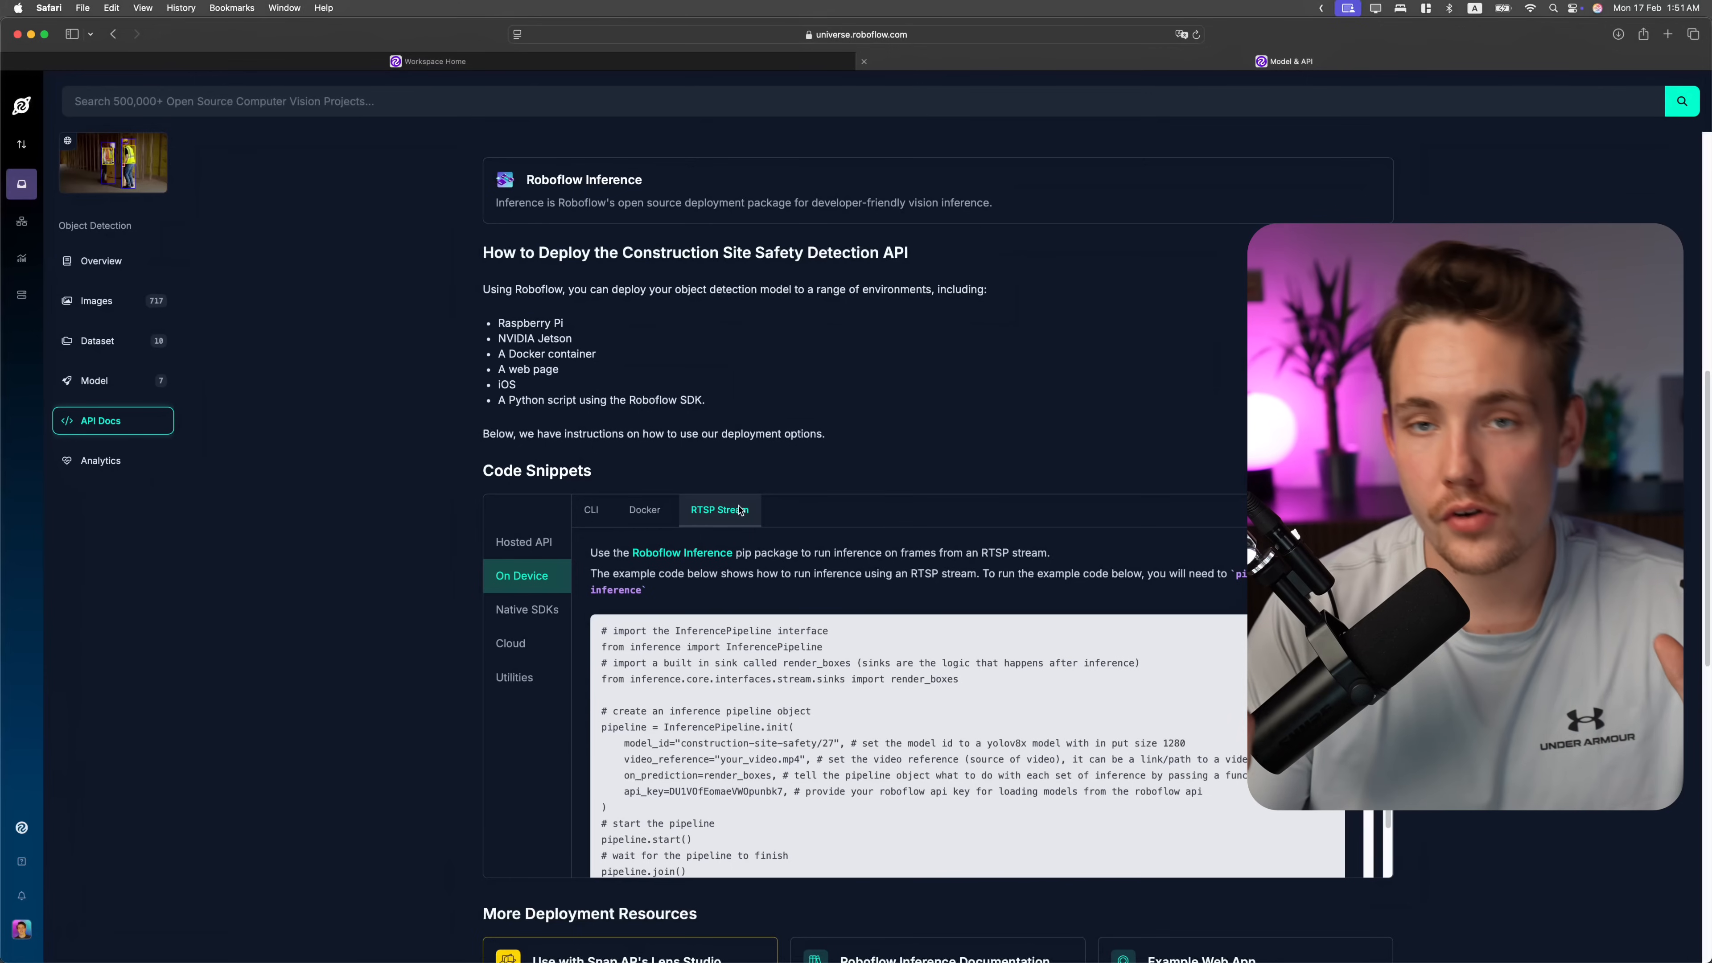
pyautogui.scroll(-2, 876, 718)
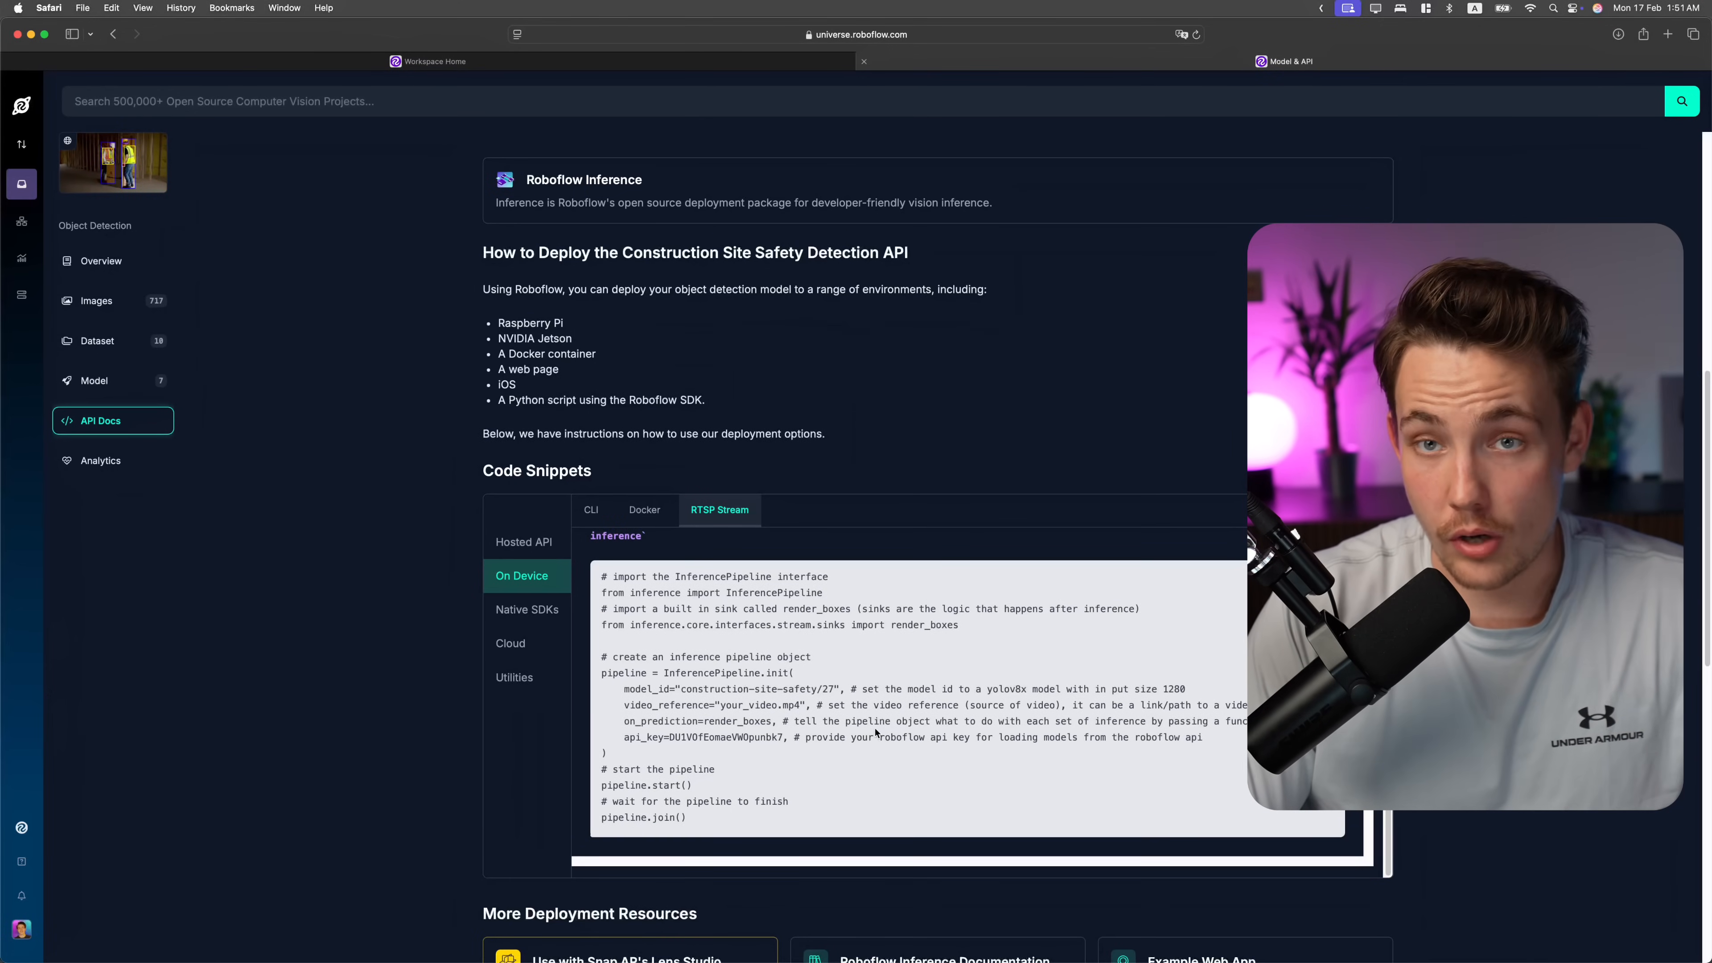
pyautogui.scroll(-3, 872, 732)
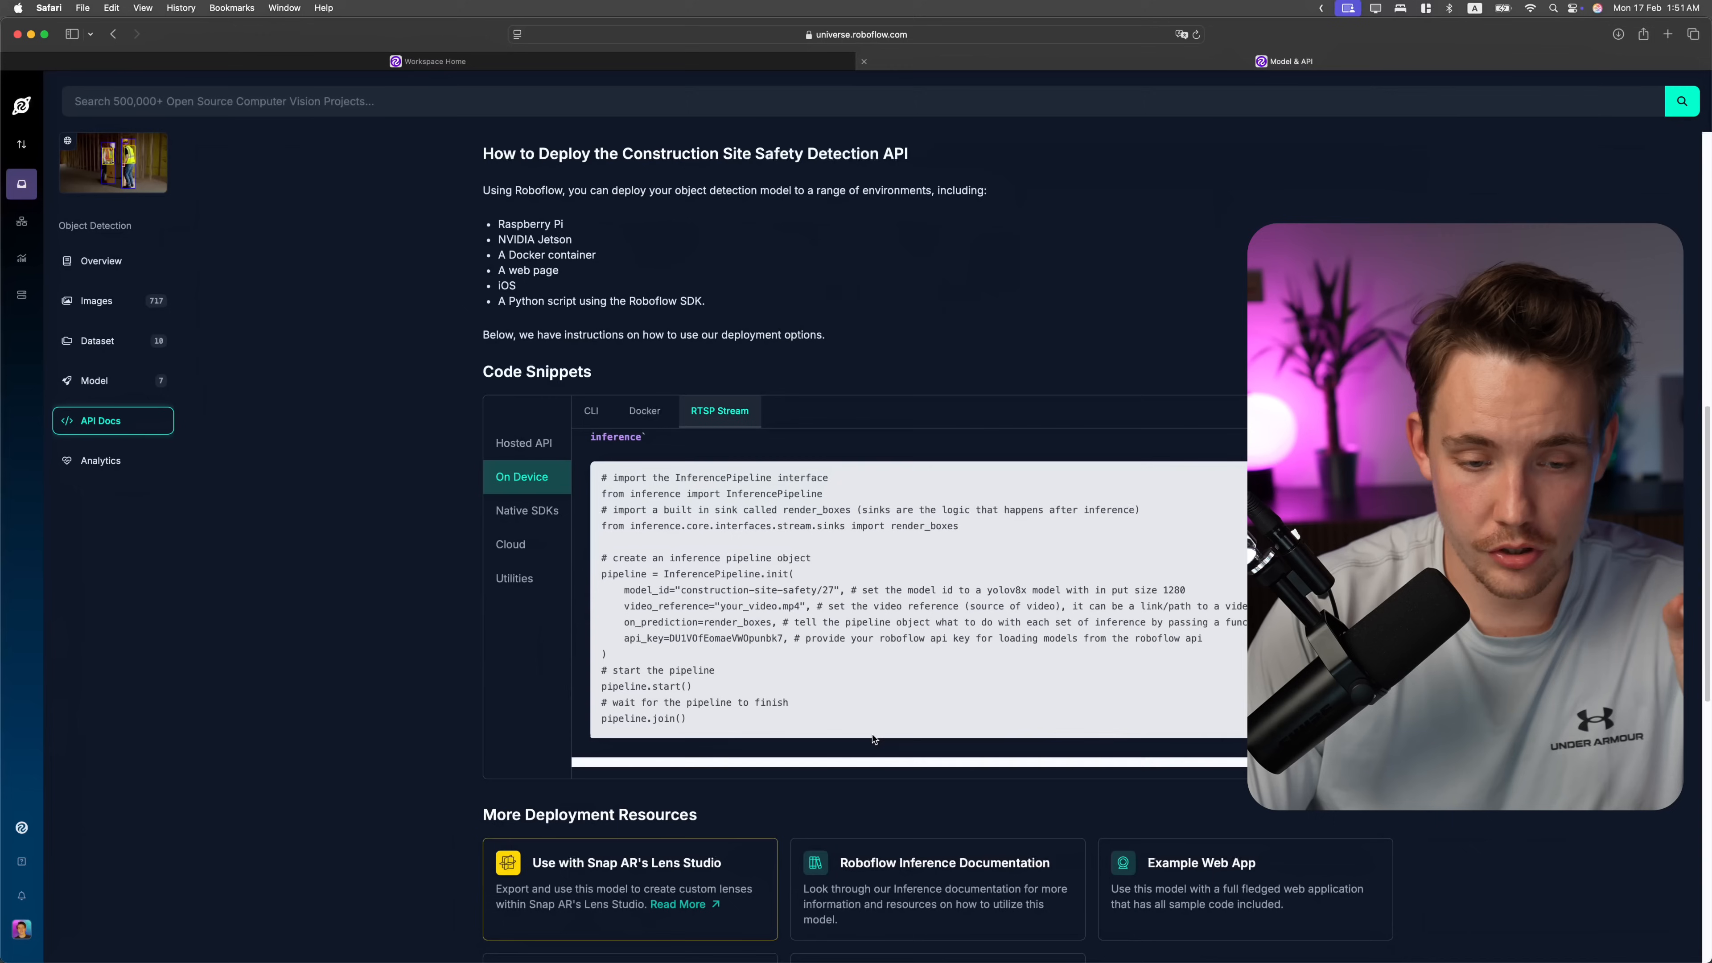
pyautogui.scroll(-20, 861, 754)
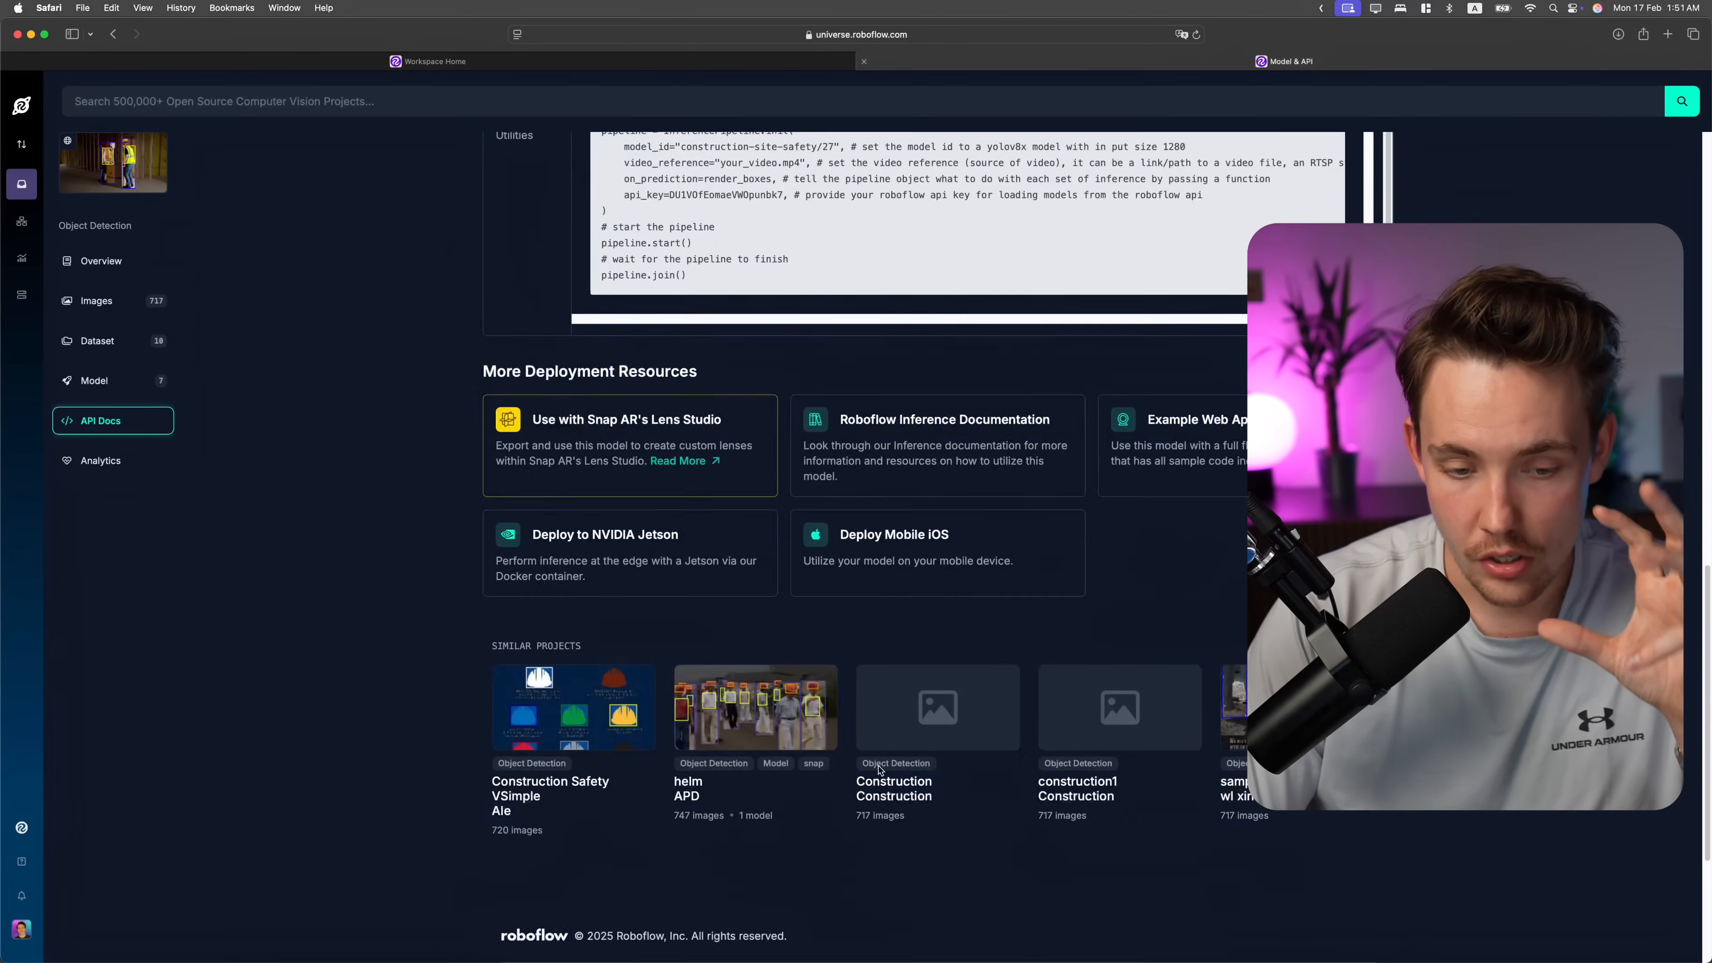
pyautogui.scroll(20, 885, 772)
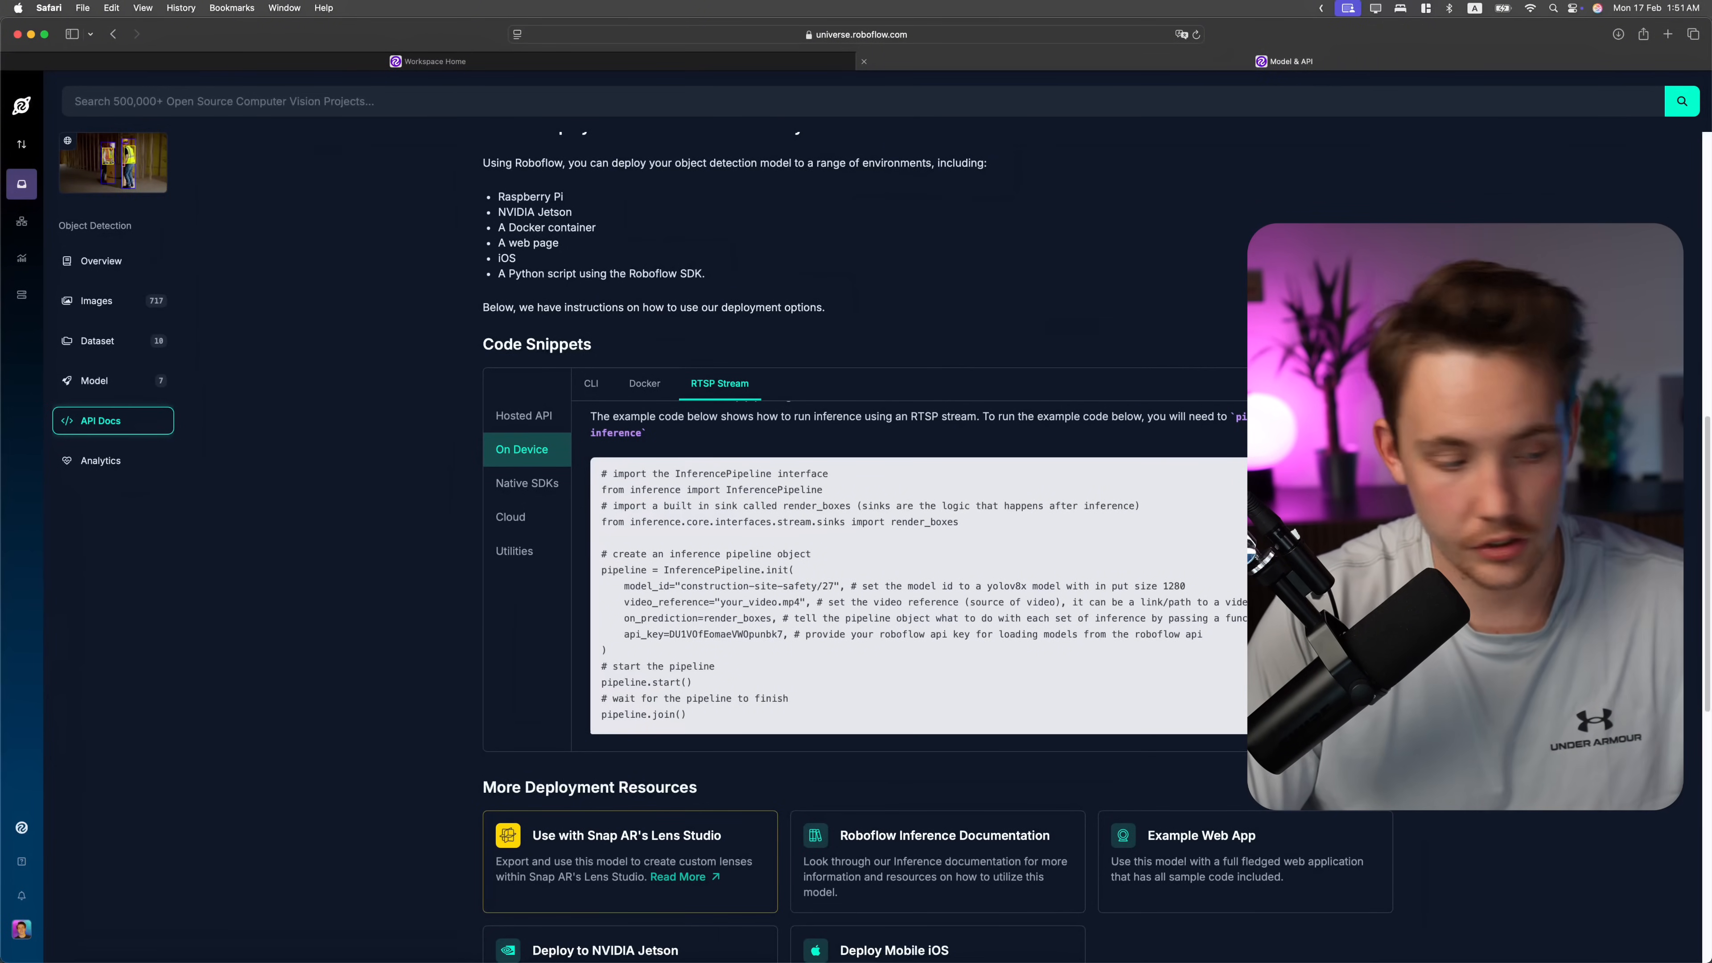
# Switch to Cursor with the youtube project open.
pyautogui.press('super+Tab')
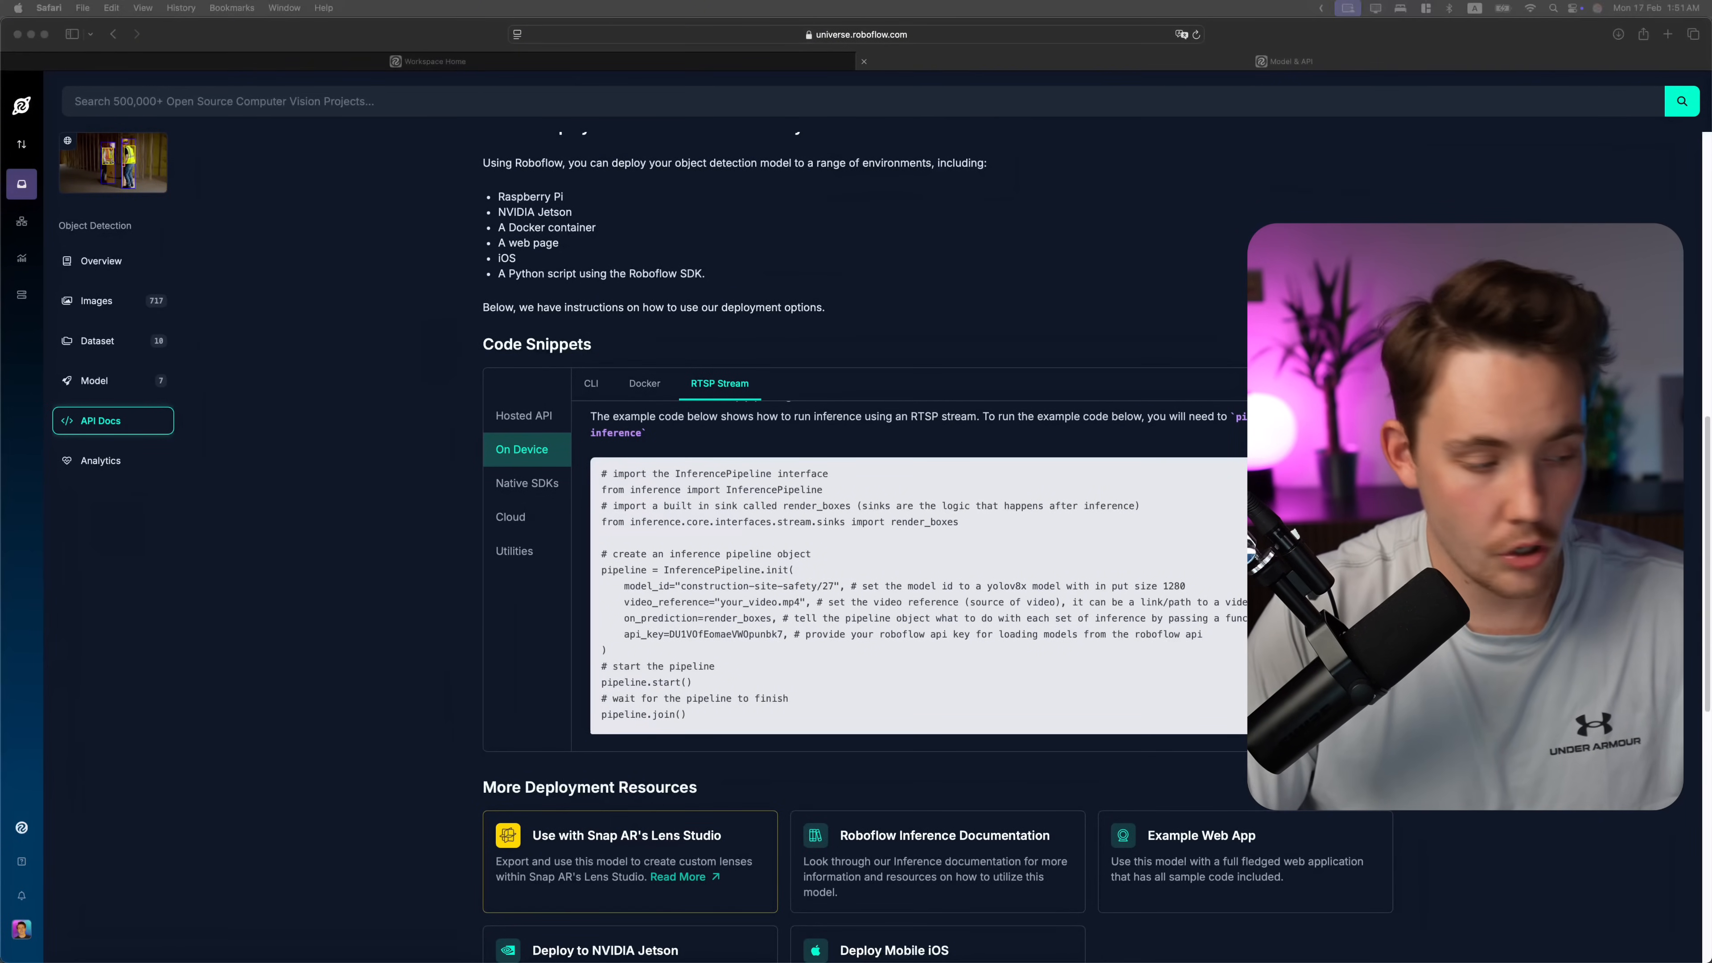
pyautogui.moveTo(1711, 156); pyautogui.dragTo(1112, 4)
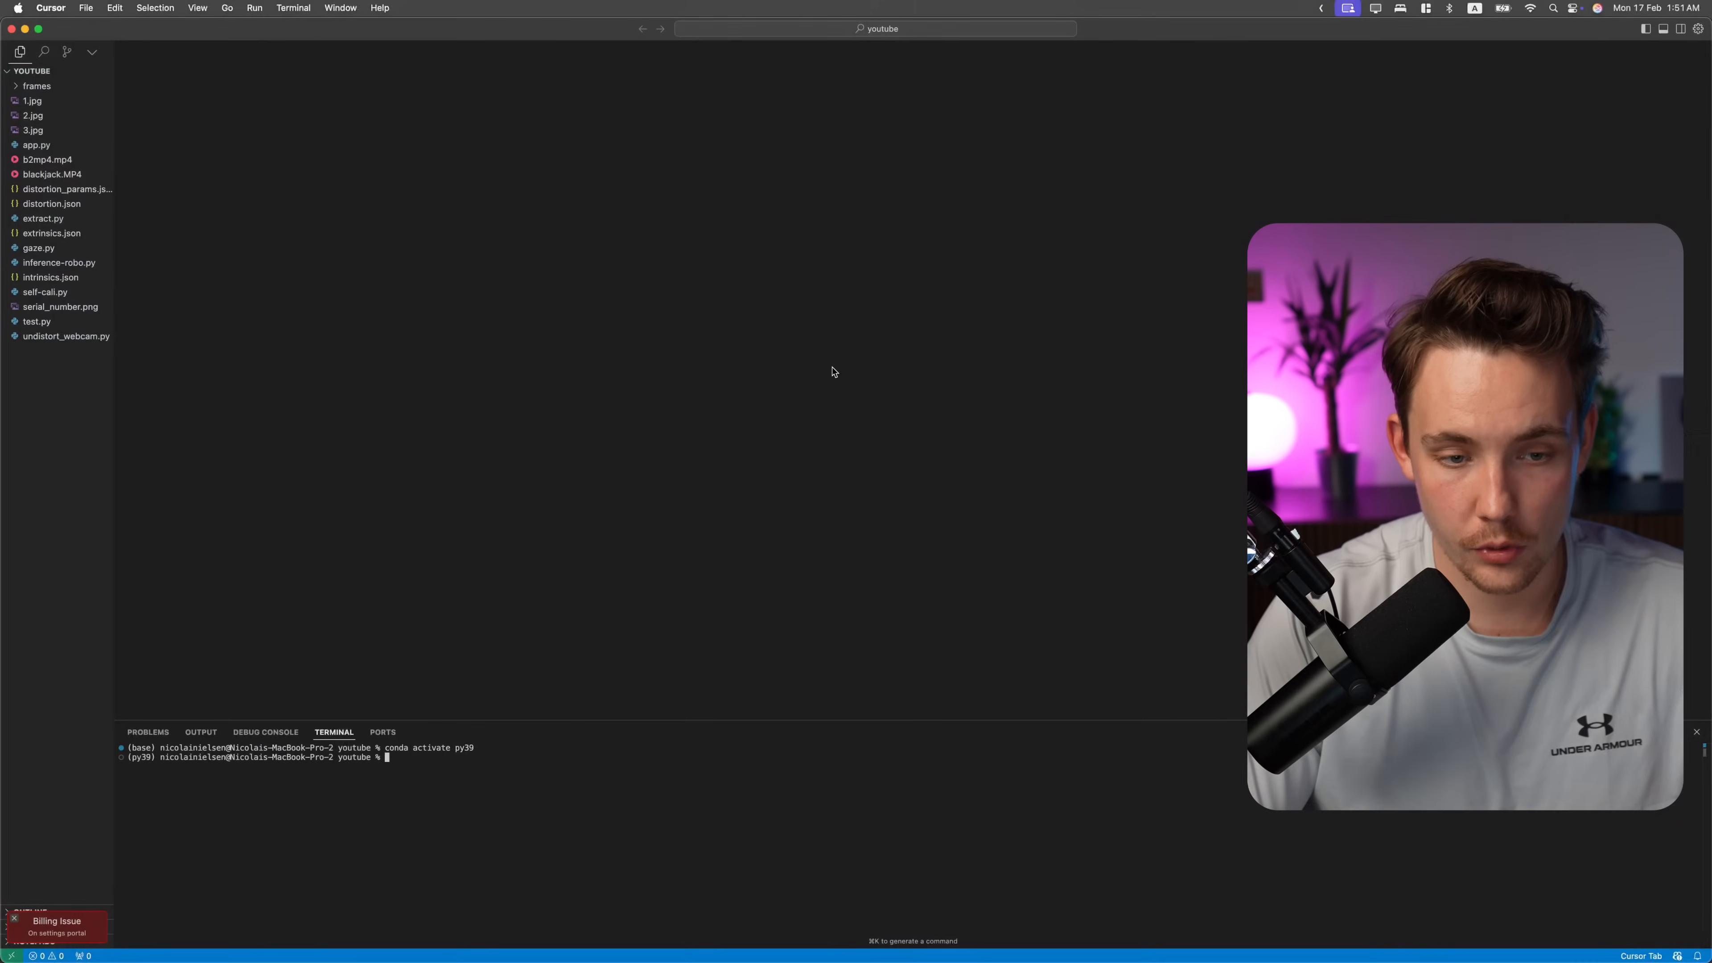
pyautogui.rightClick(42, 379)
pyautogui.click(108, 398)
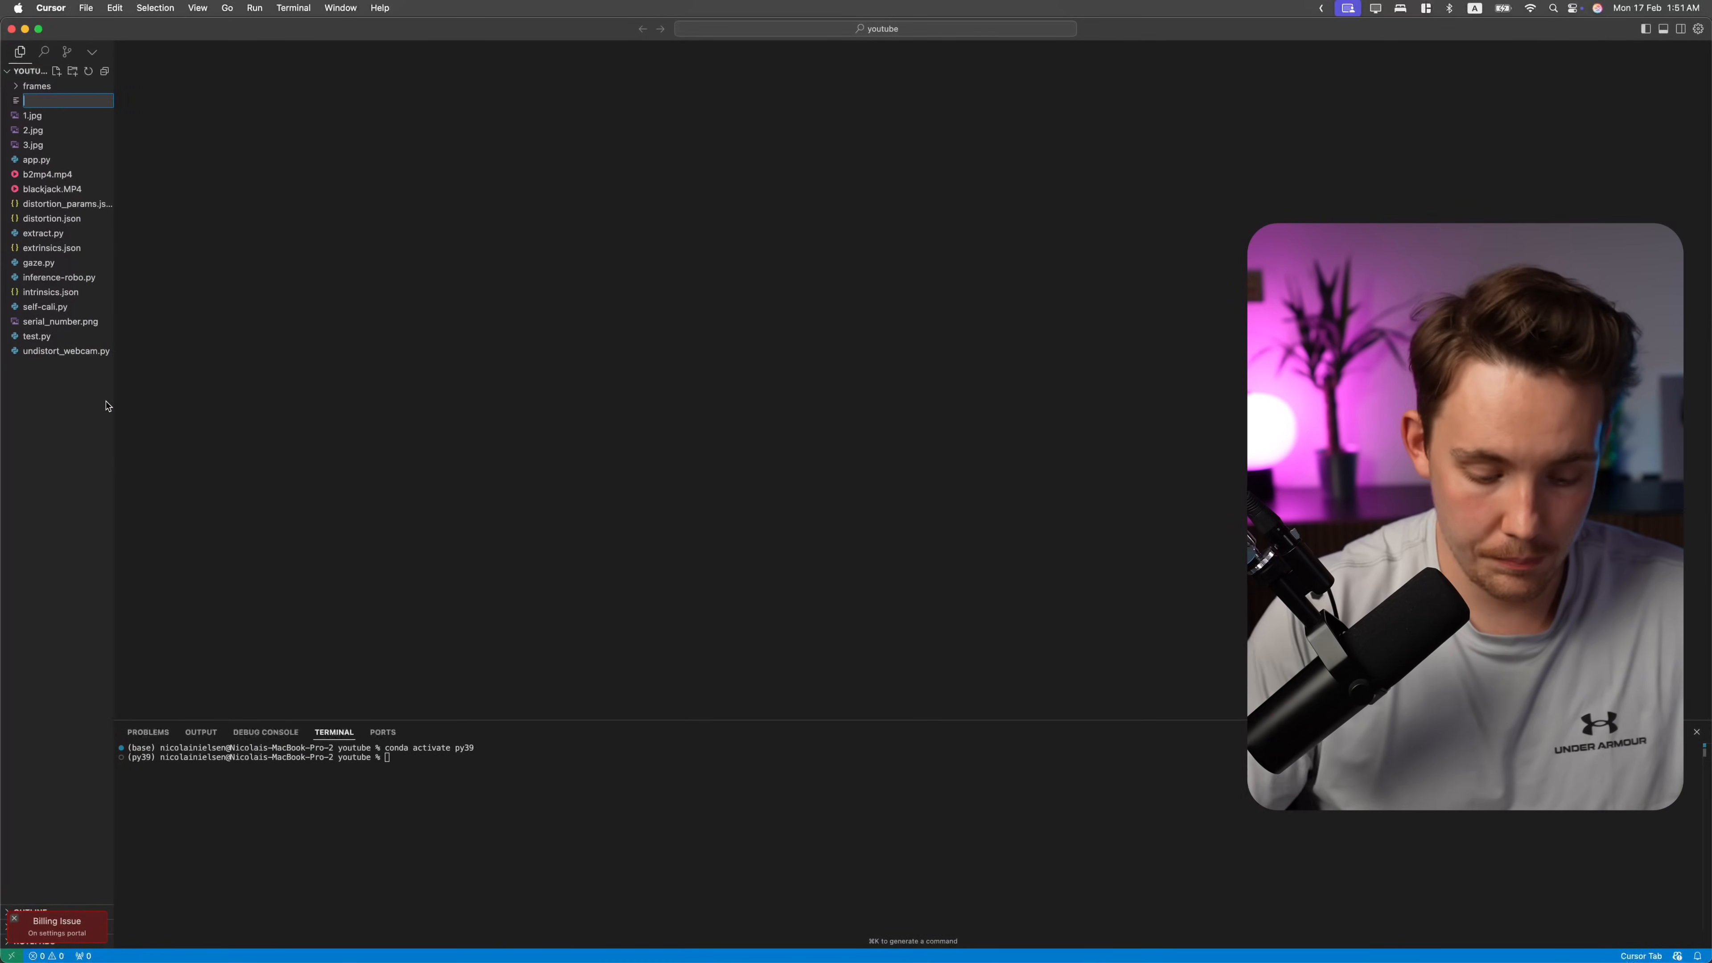
pyautogui.press('Escape')
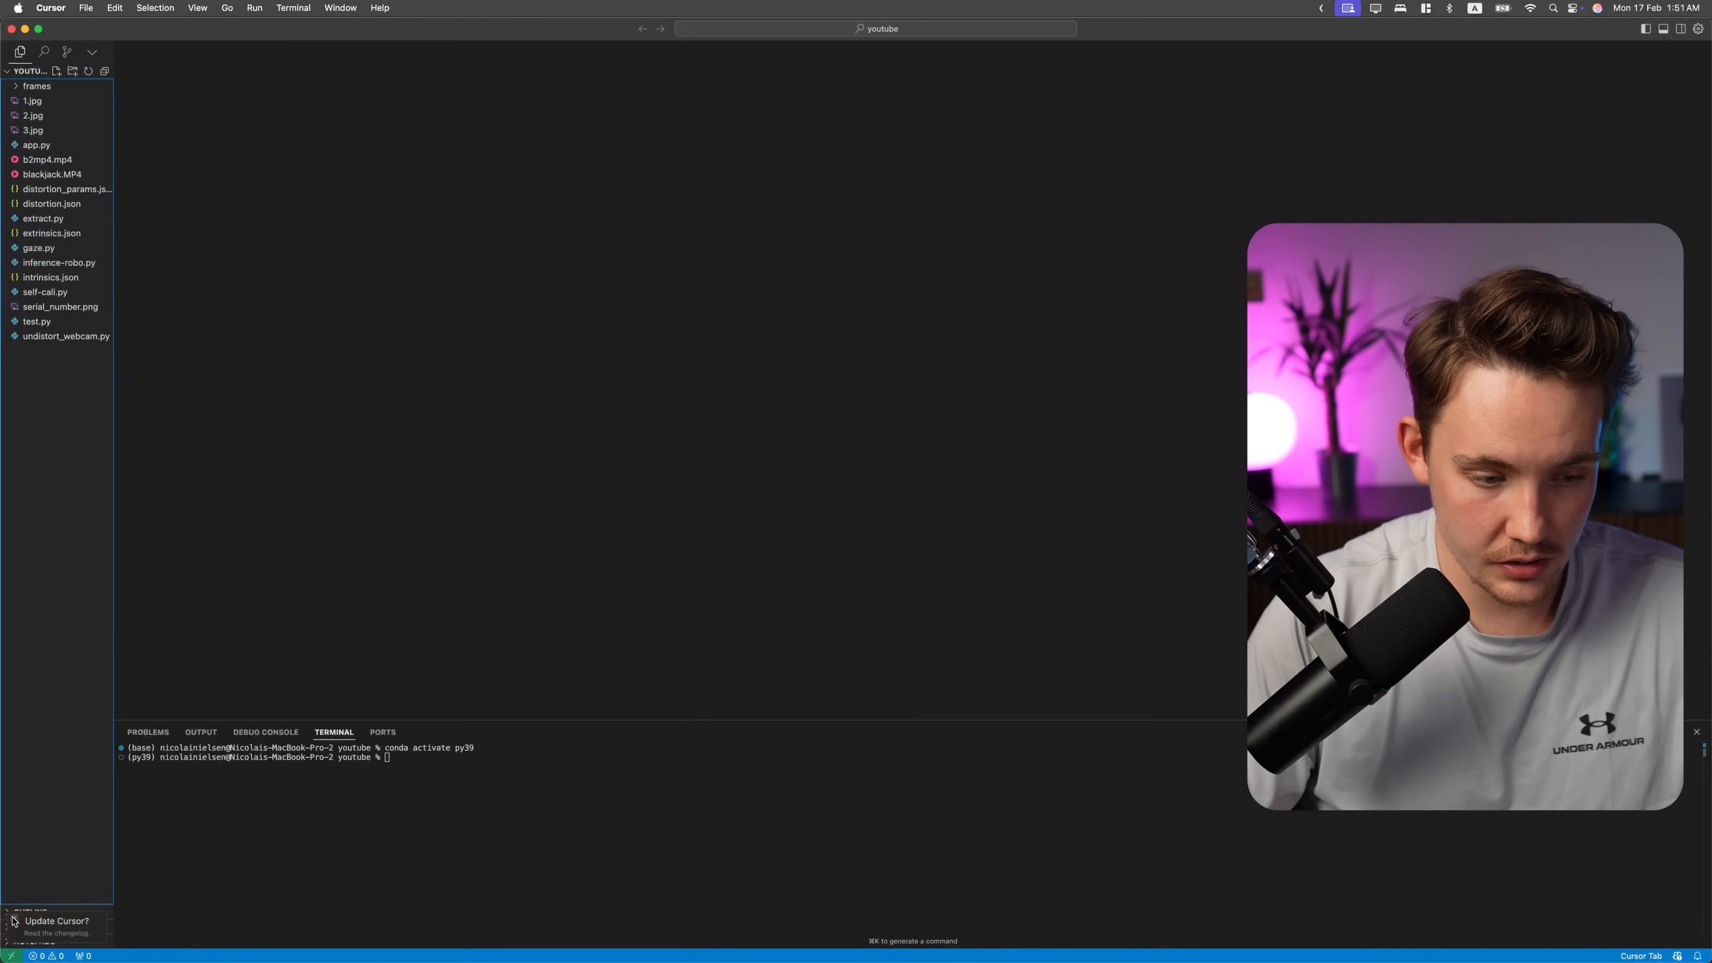
# Create a new file named test_roboflow.py in the youtube project folder.
pyautogui.rightClick(60, 394)
pyautogui.click(85, 402)
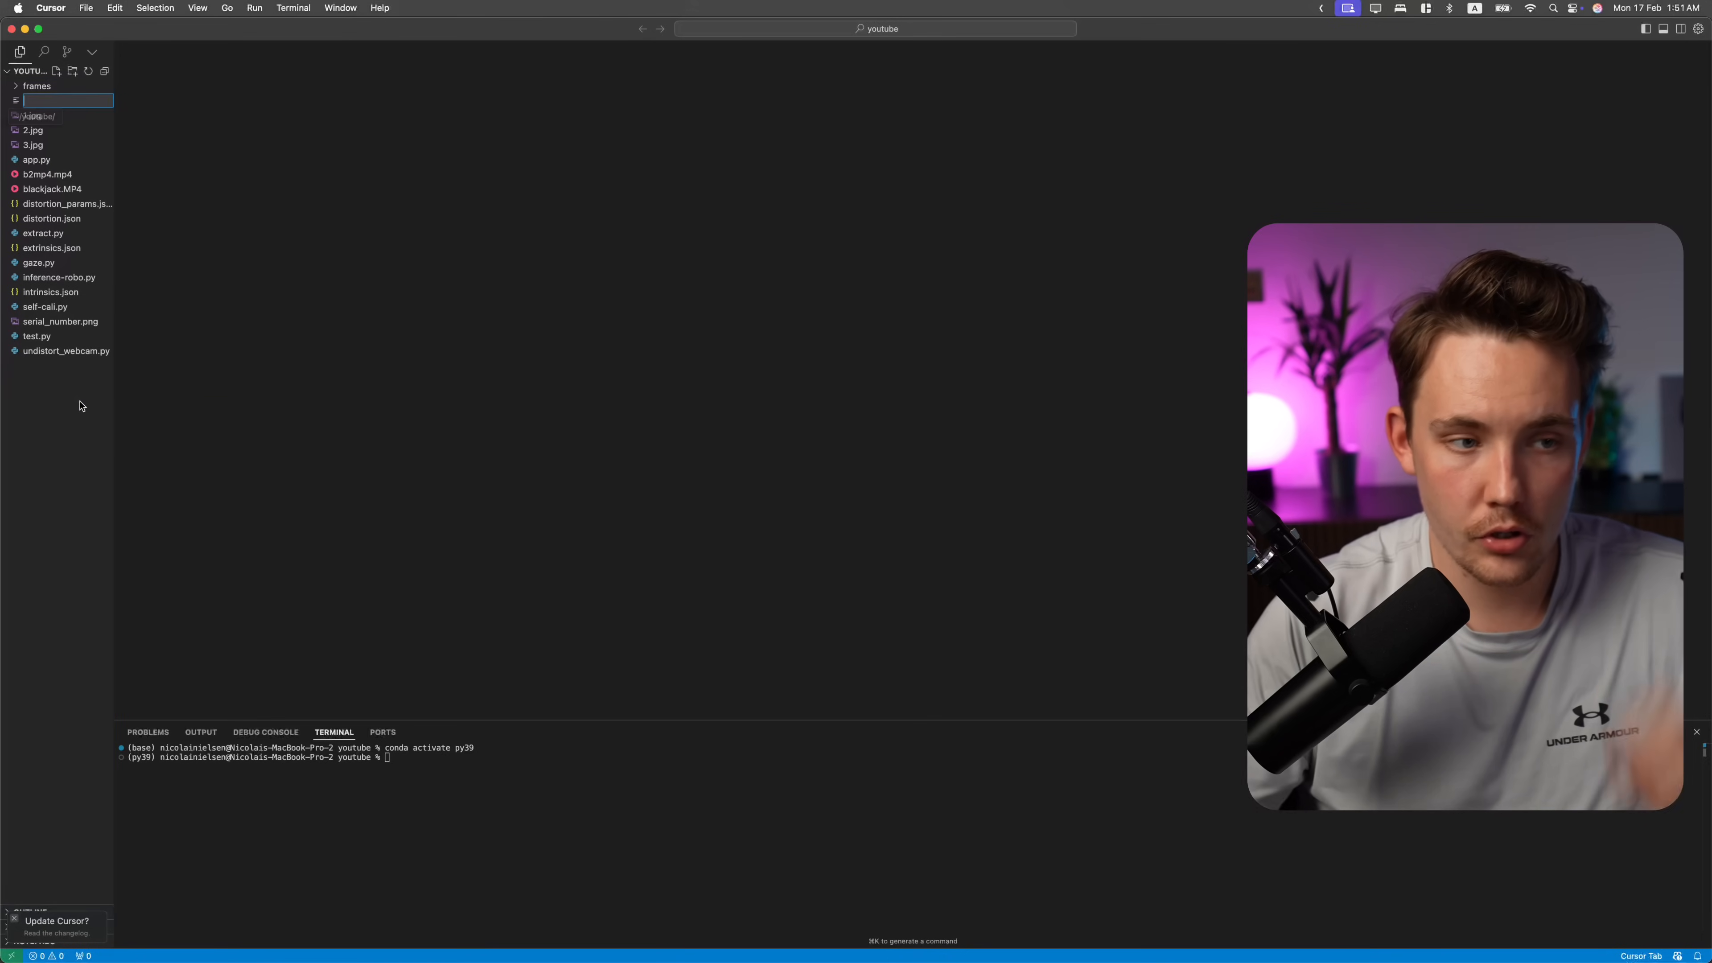
pyautogui.write('tst')
pyautogui.press('BackSpace')
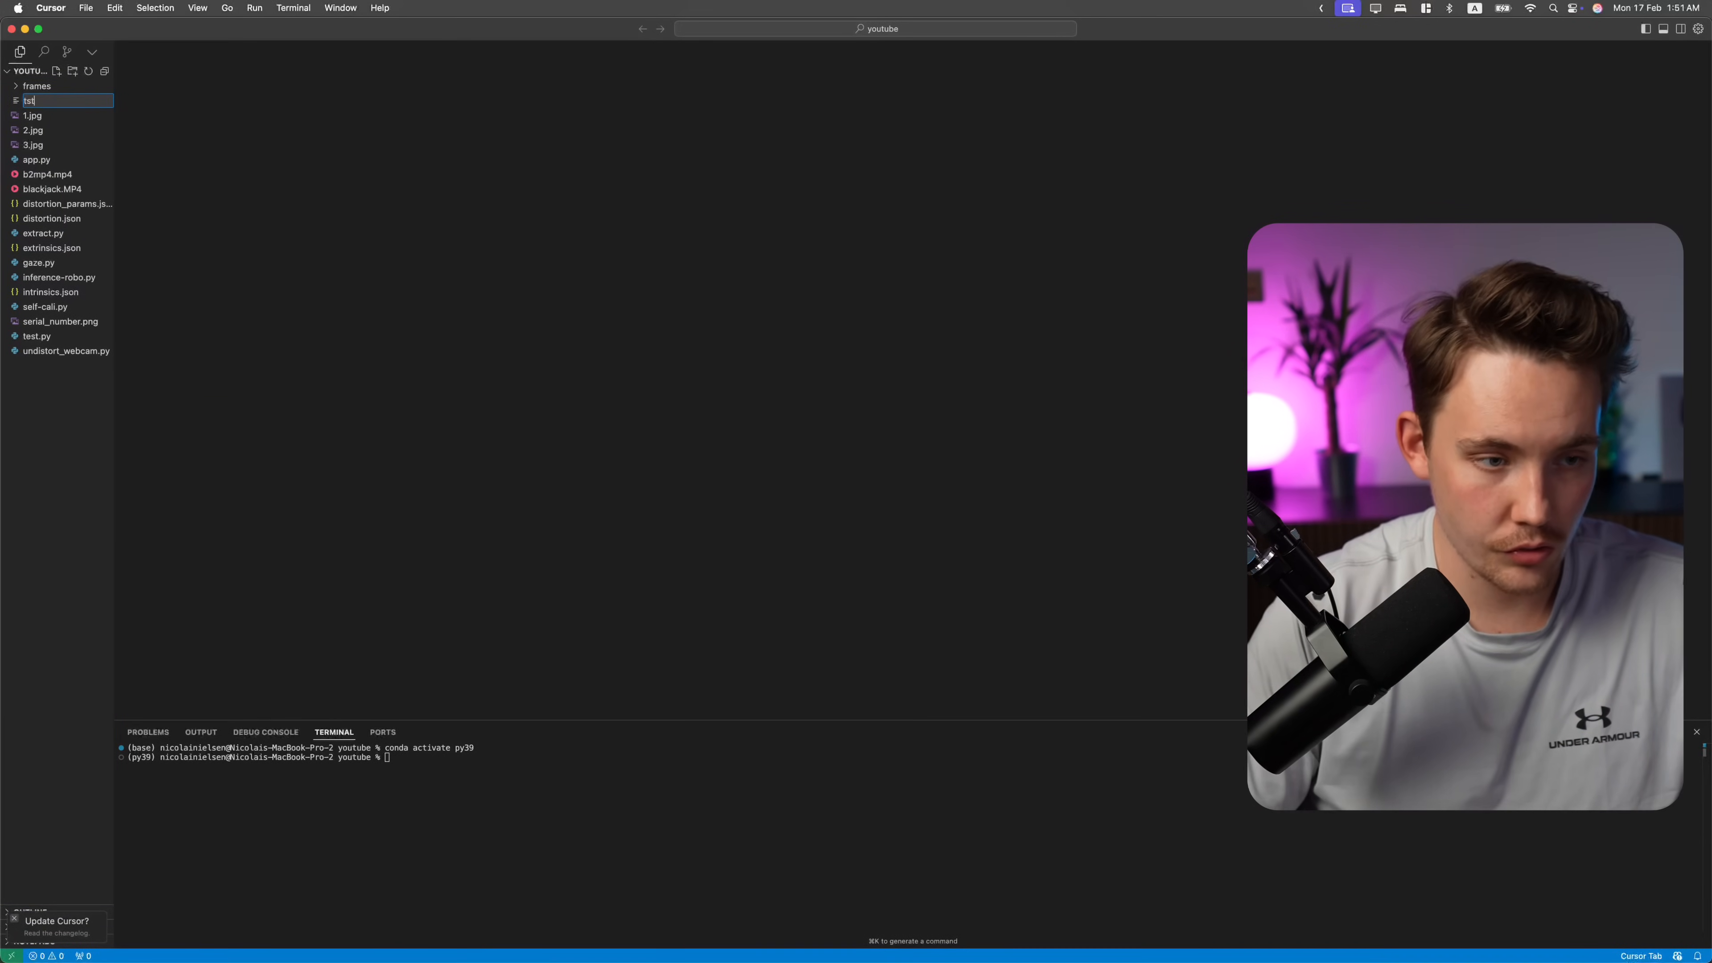
pyautogui.write('est_roboflo')
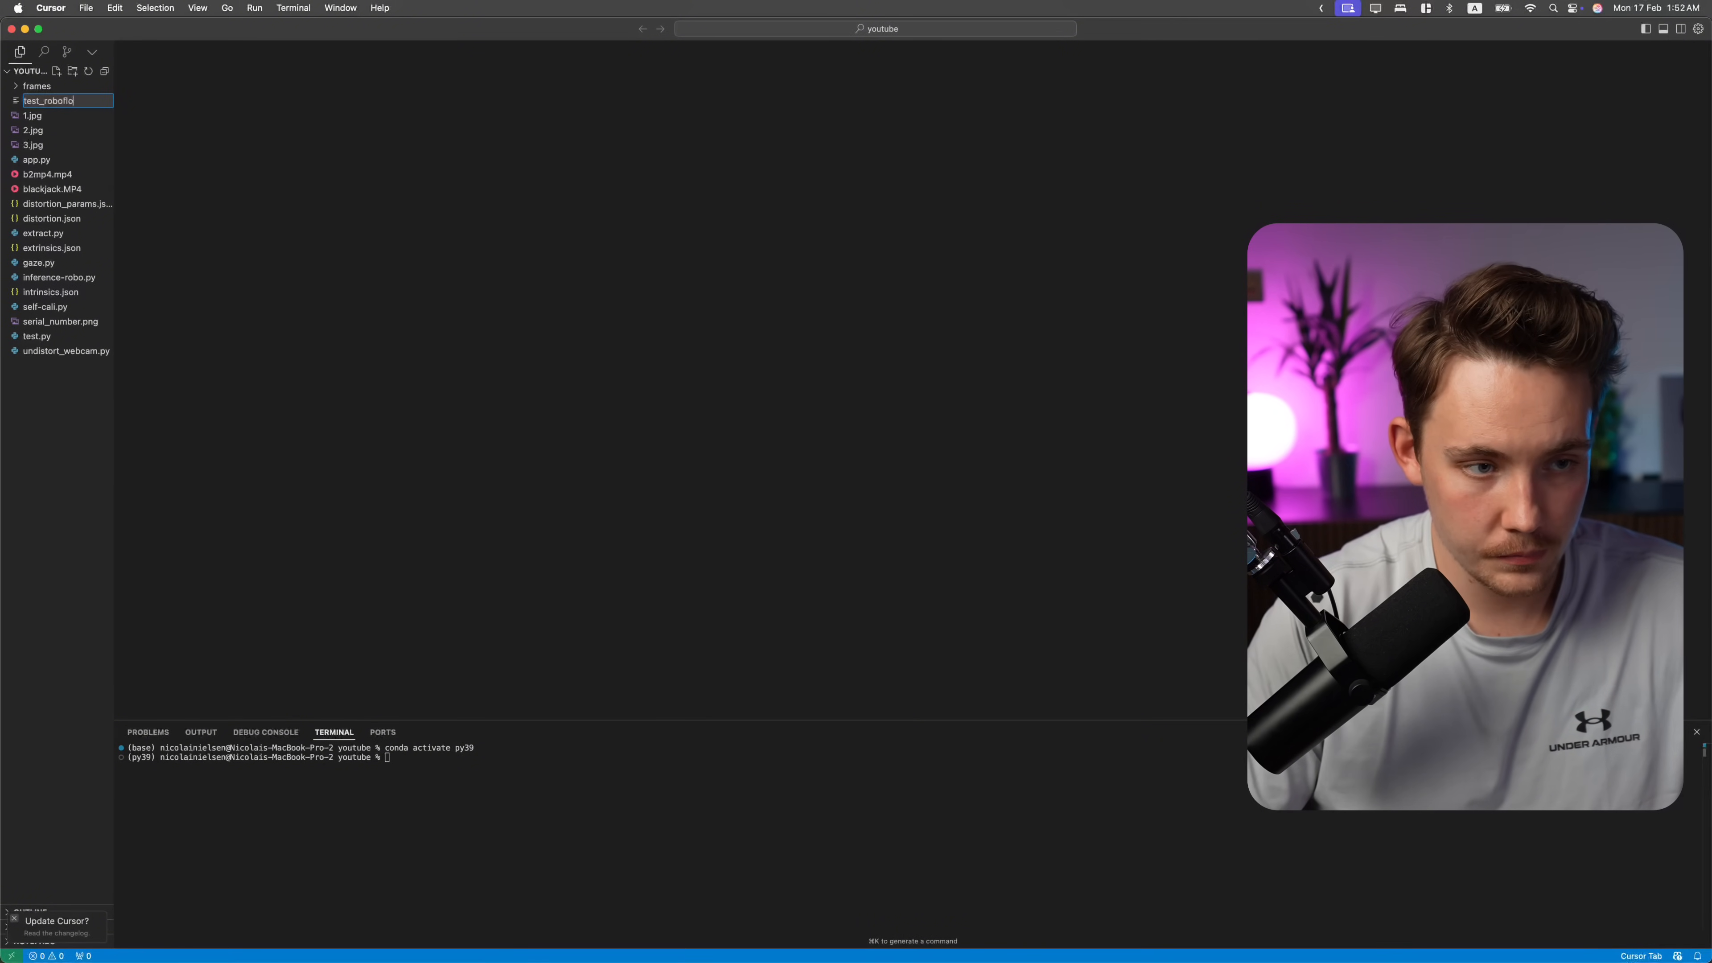
pyautogui.write('w.py')
pyautogui.press('Return')
# Hide the file explorer, enlarge the interface and paste the RTSP Stream inference pipeline code, including its API key, into test_roboflow.py.
pyautogui.press('super+b')
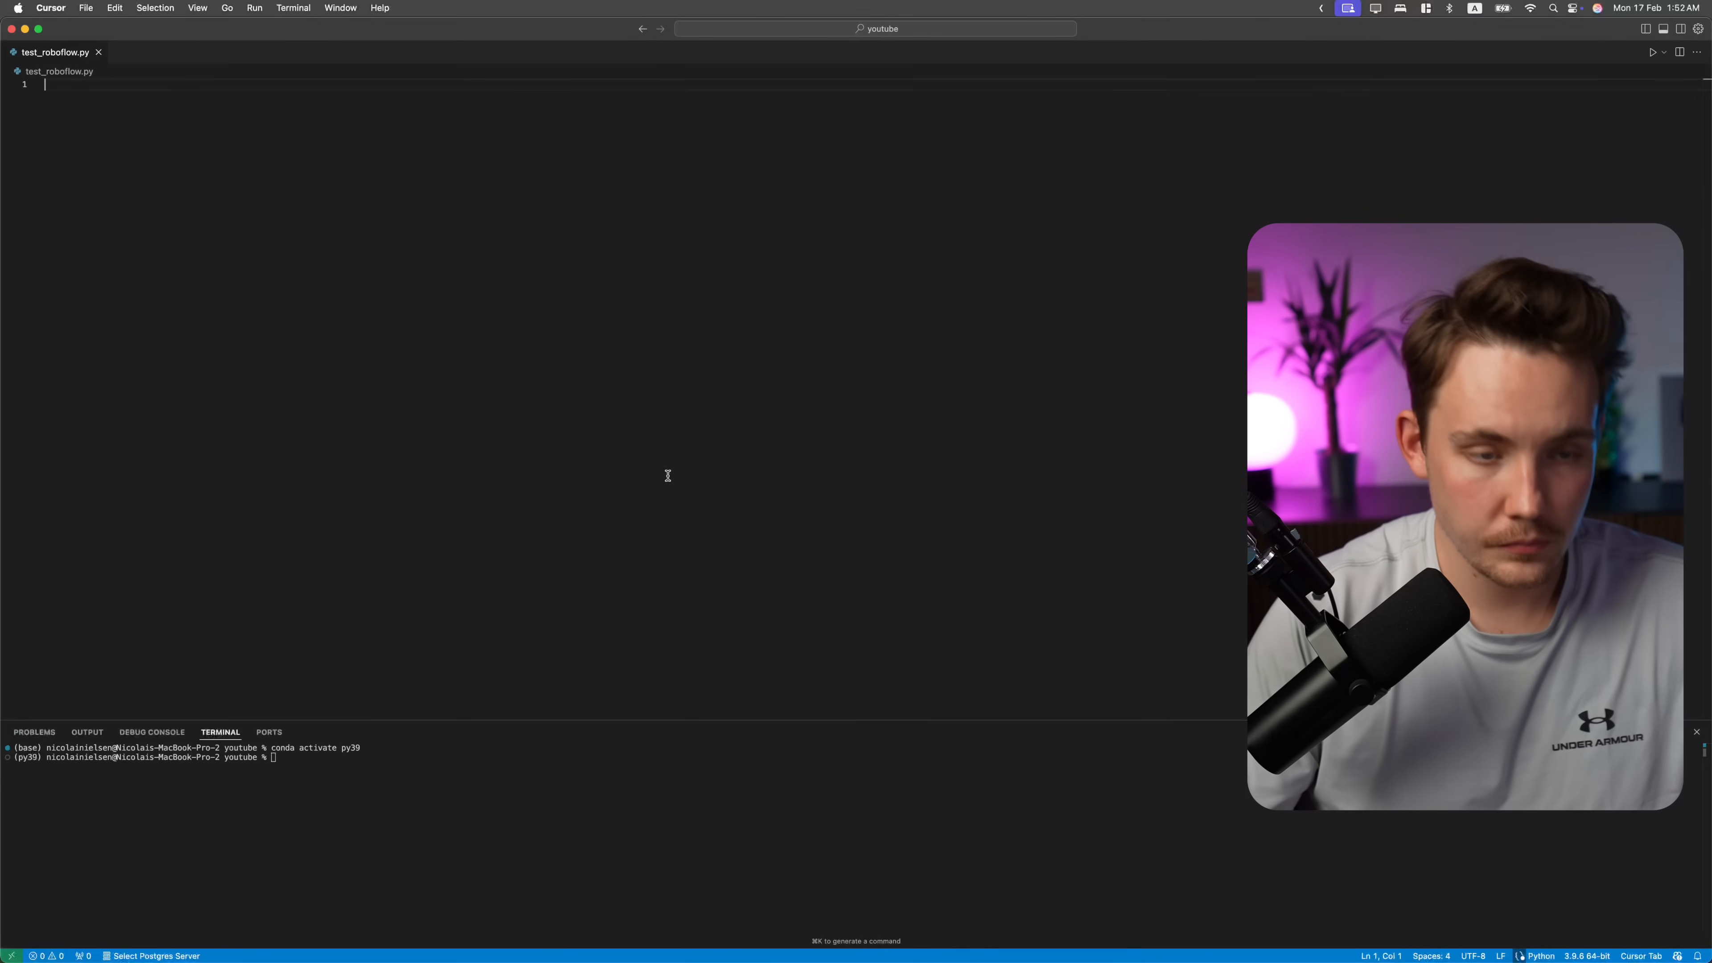
pyautogui.press('super+equal')
pyautogui.press('super+equal')
pyautogui.press('super+equal')
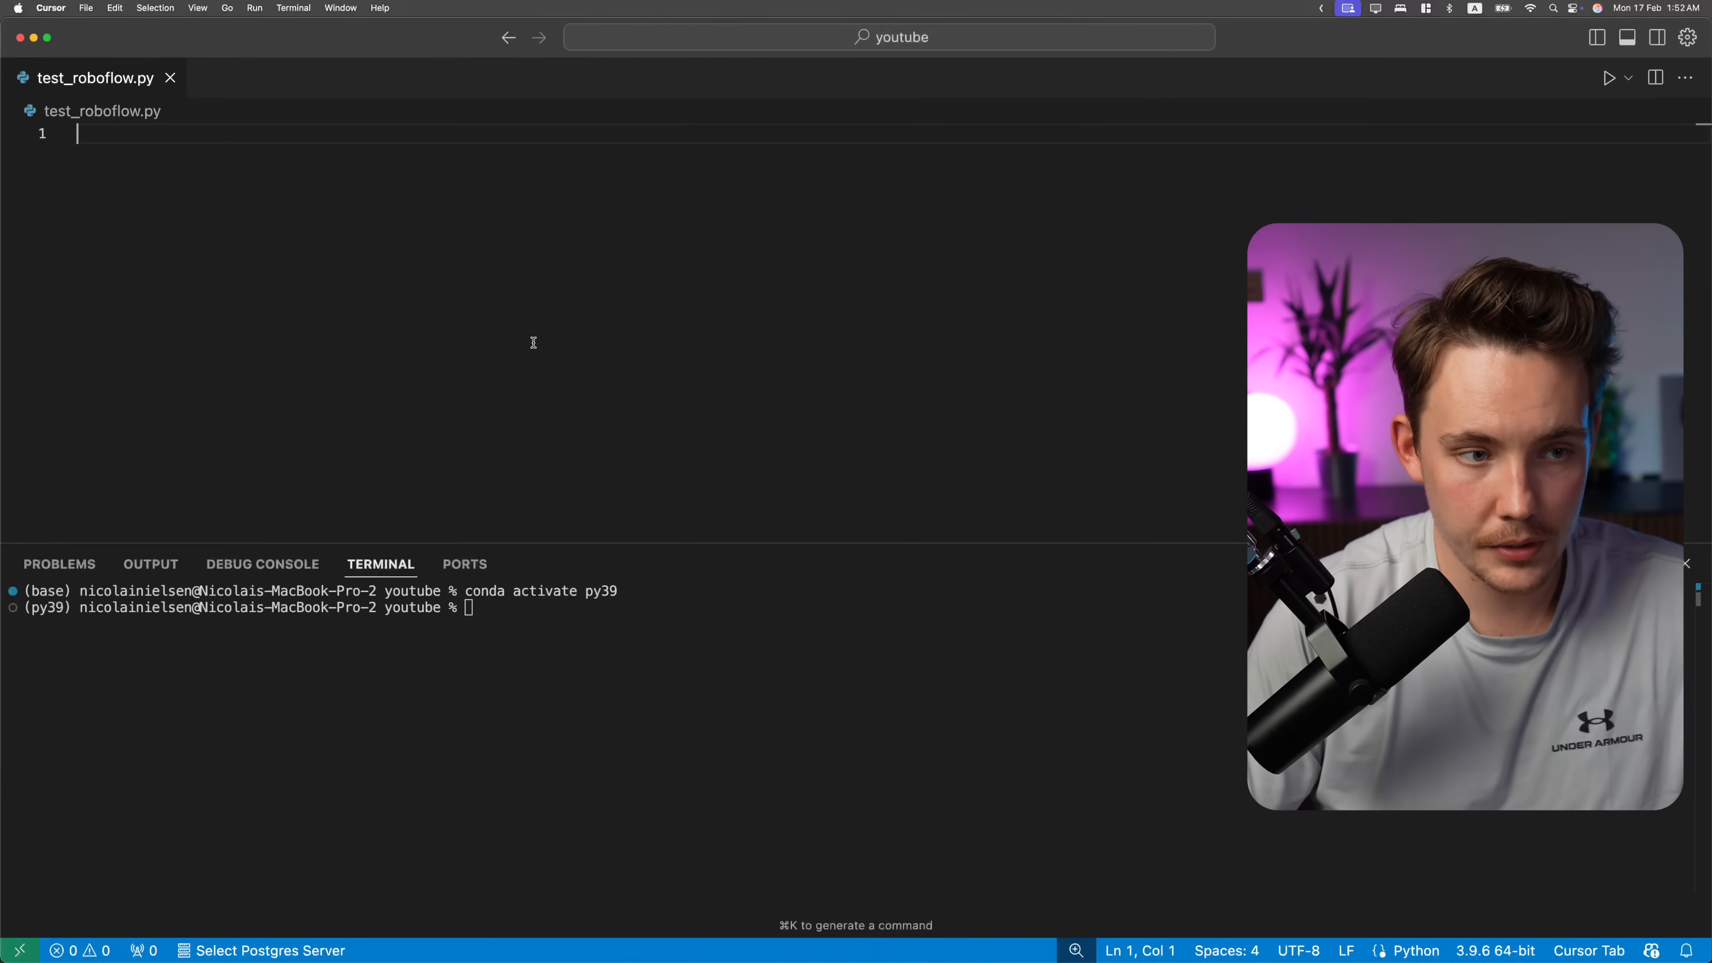
pyautogui.press('super+v')
pyautogui.scroll(1, 300, 354)
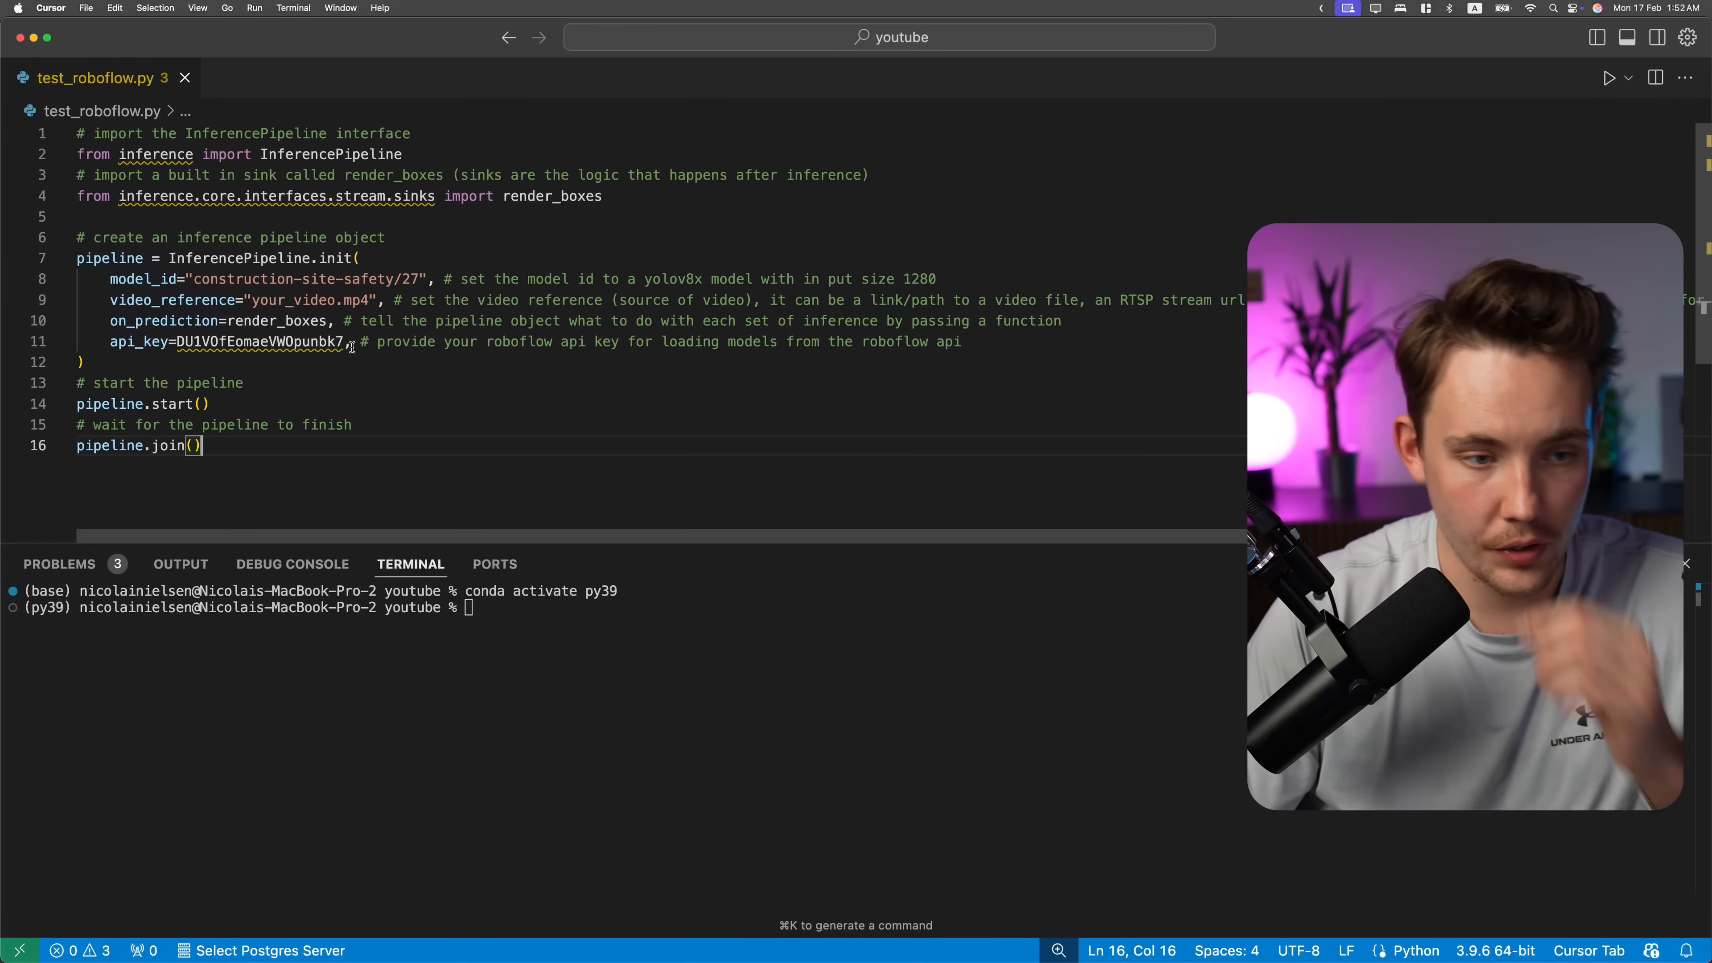
# Enclose the api_key value in single quotes so it is a string.
pyautogui.moveTo(343, 341)
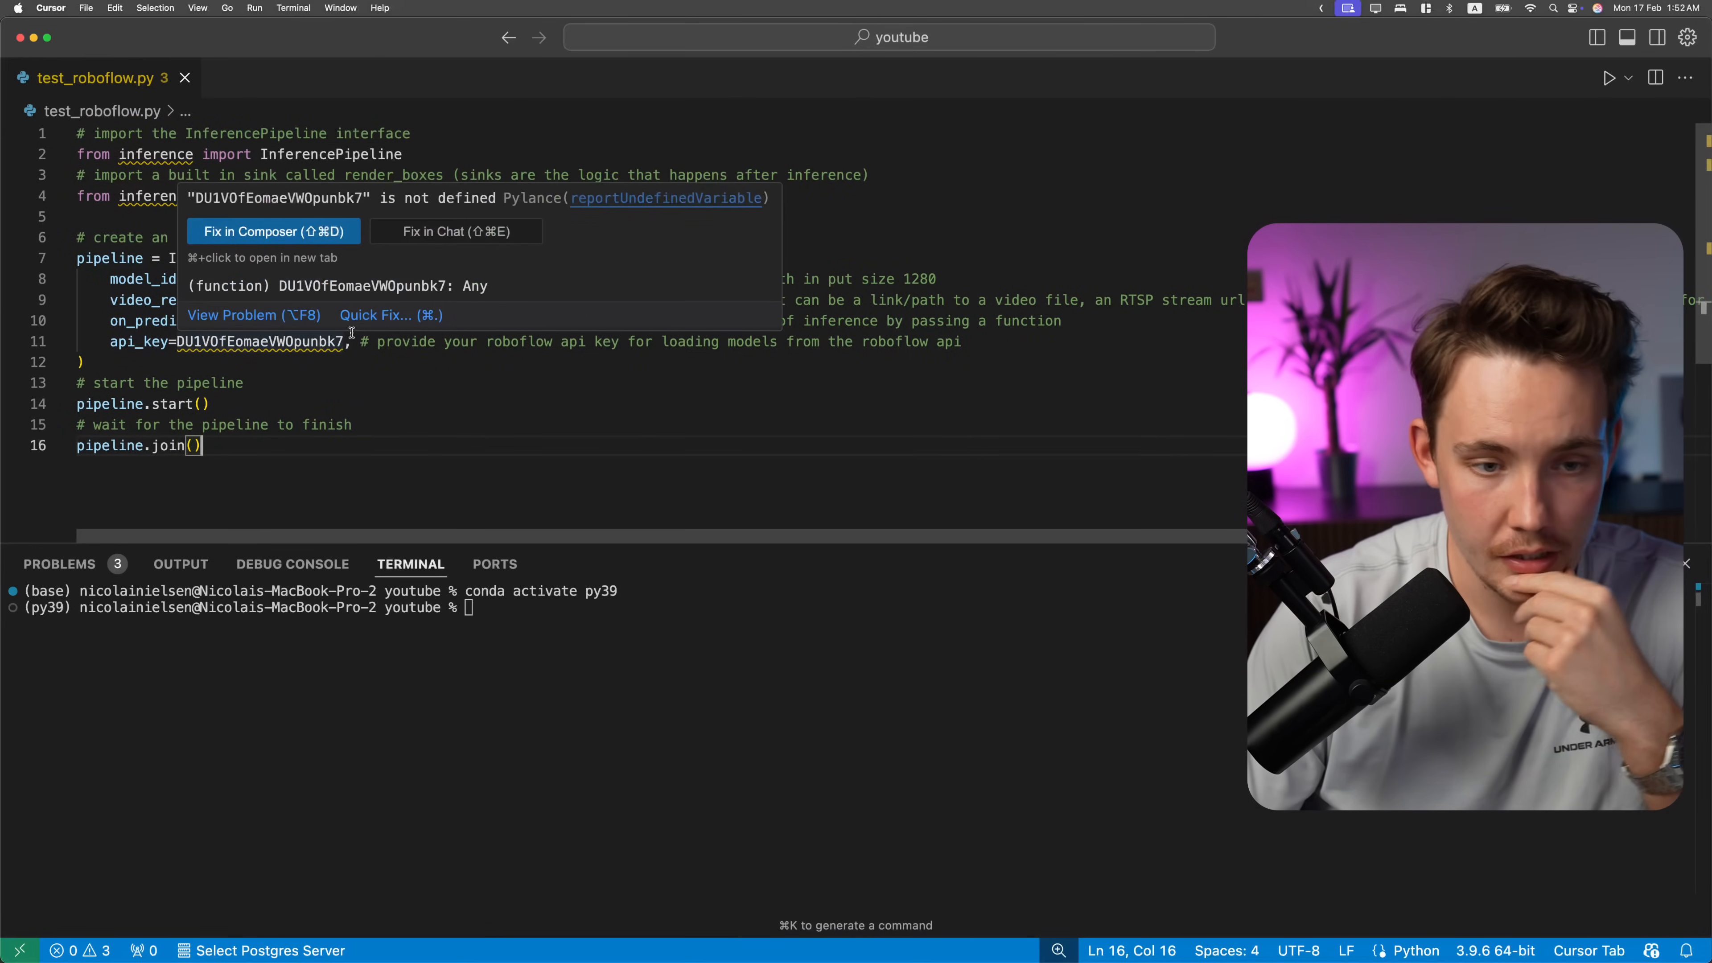
pyautogui.click(178, 340)
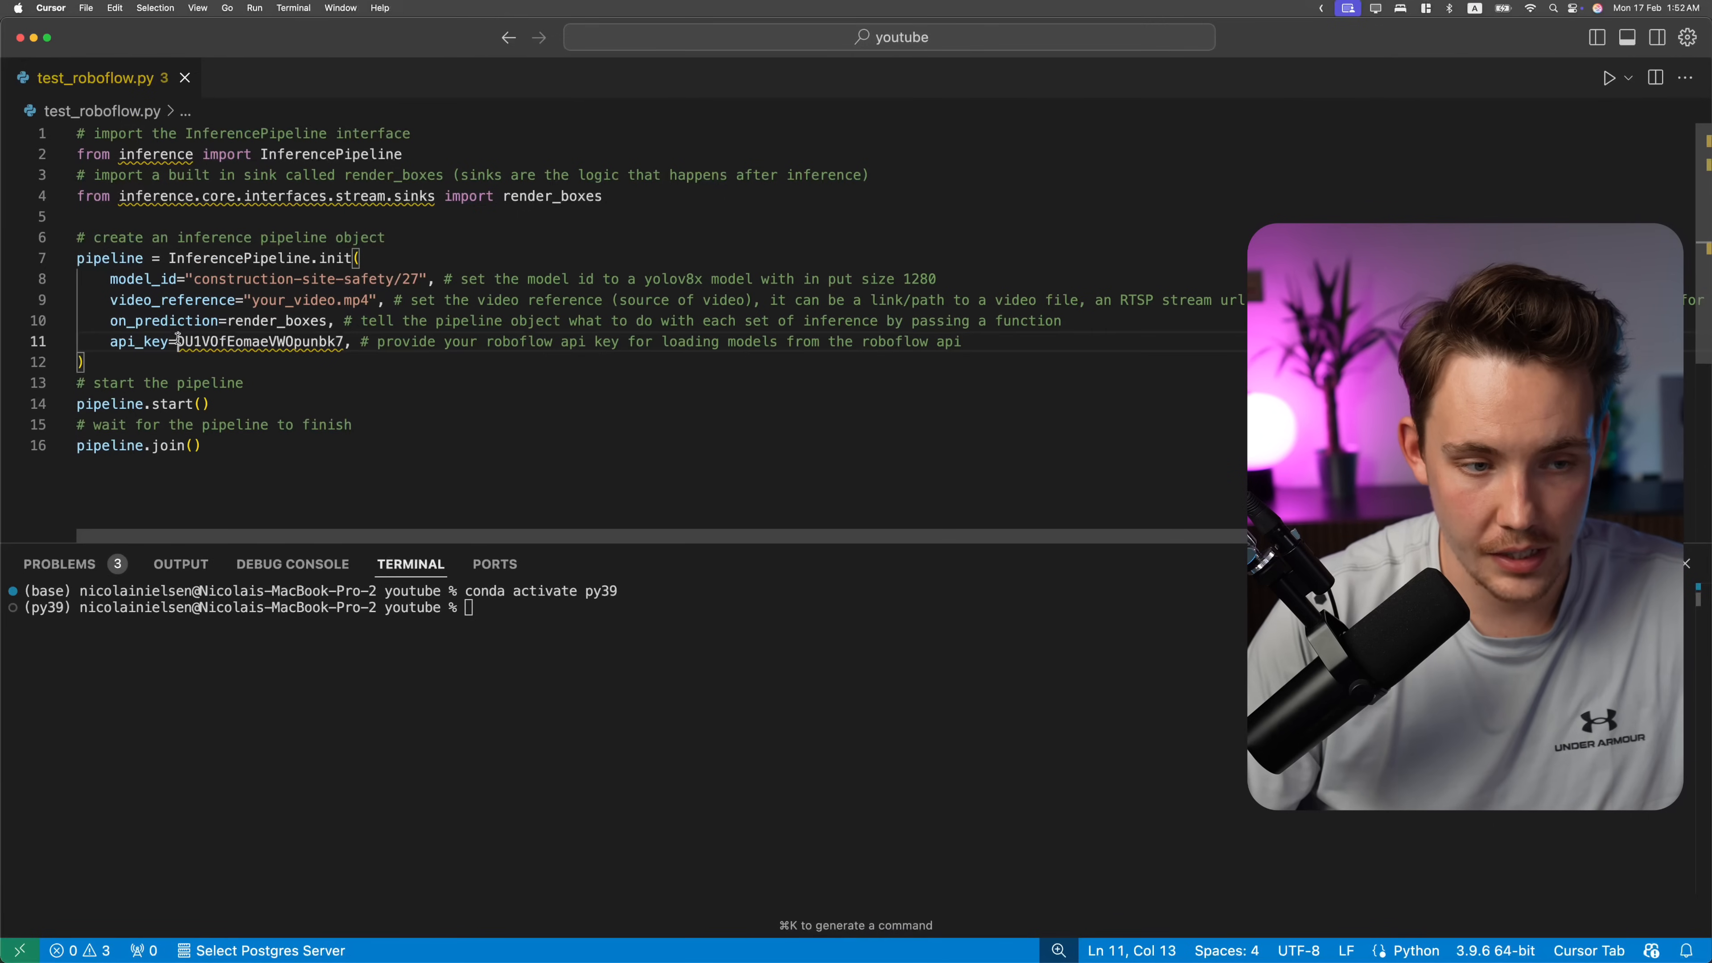
pyautogui.moveTo(178, 340); pyautogui.dragTo(344, 341)
pyautogui.write("'")
pyautogui.press('Right')
pyautogui.press('Right')
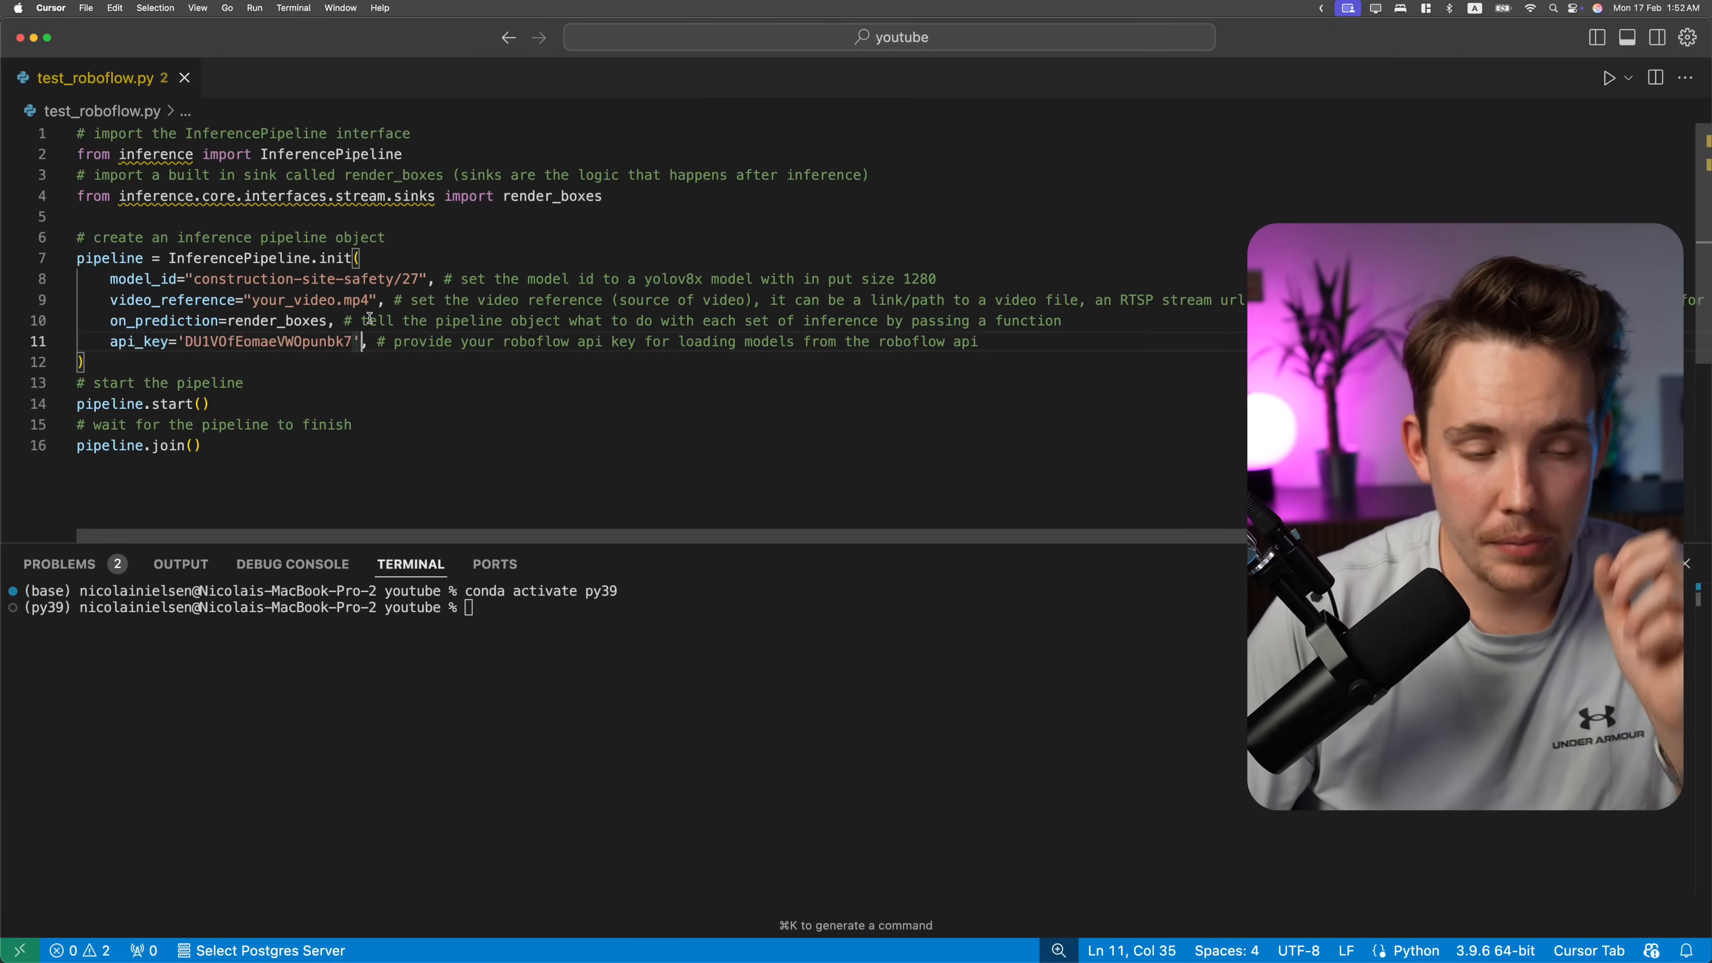
# Replace the placeholder video file in video_reference with 0 so the pipeline uses the webcam.
pyautogui.moveTo(369, 300); pyautogui.dragTo(248, 297)
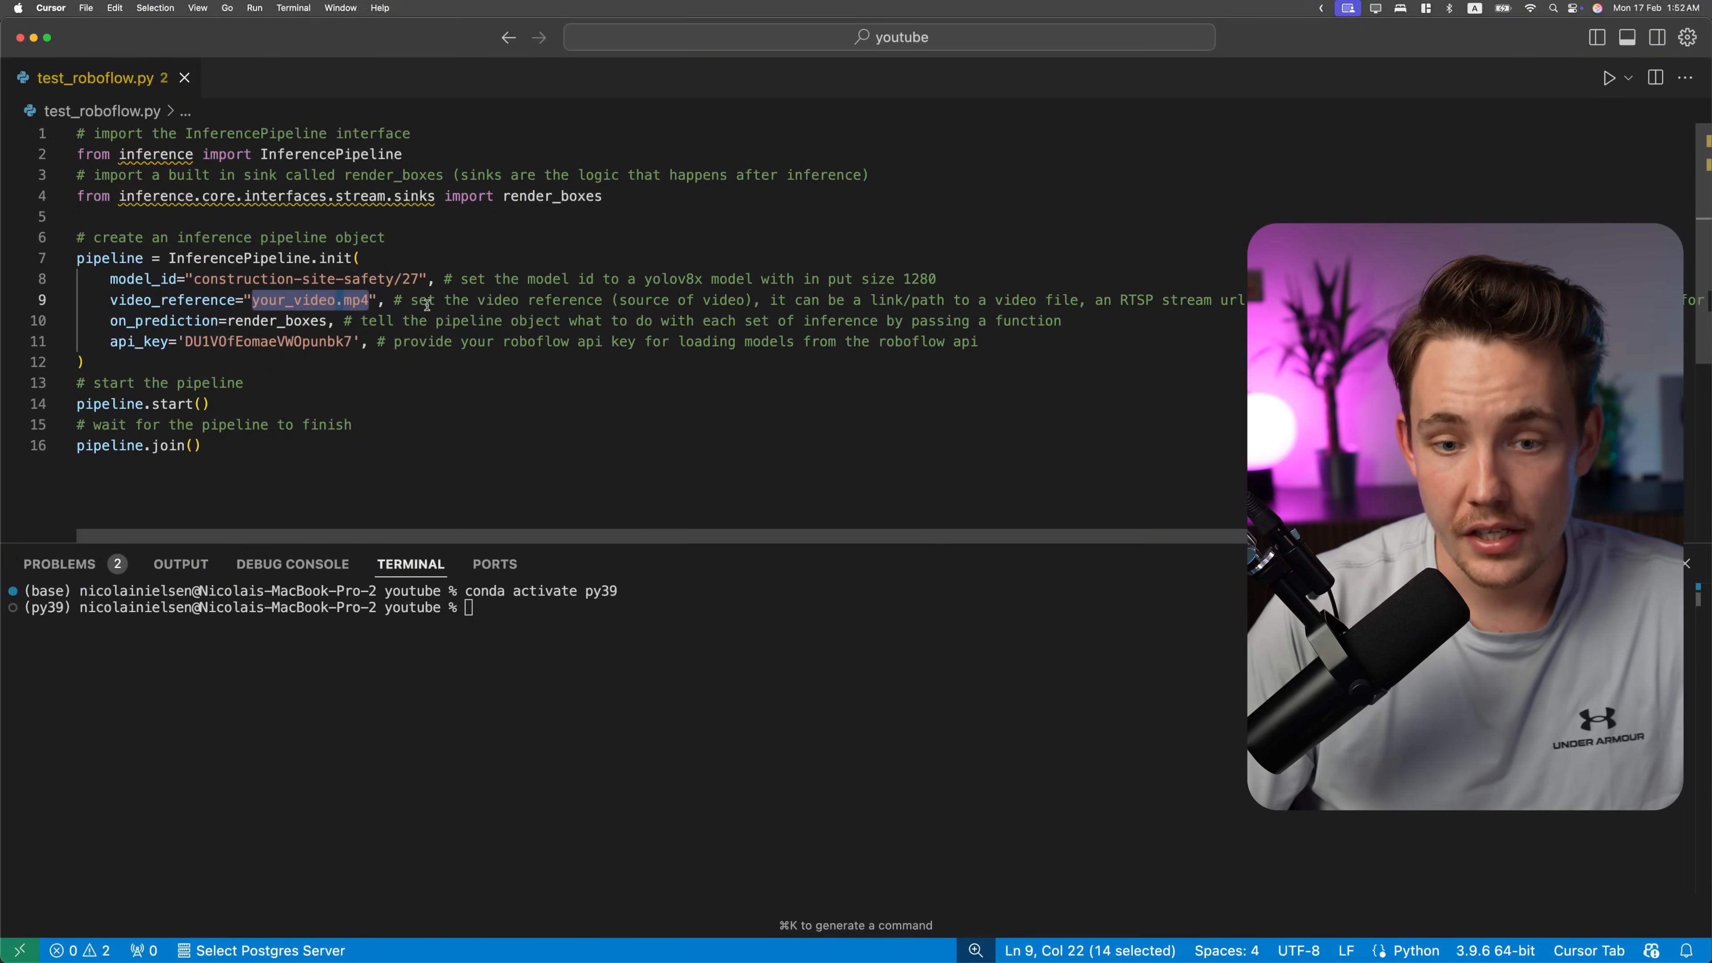
pyautogui.moveTo(378, 299); pyautogui.dragTo(245, 292)
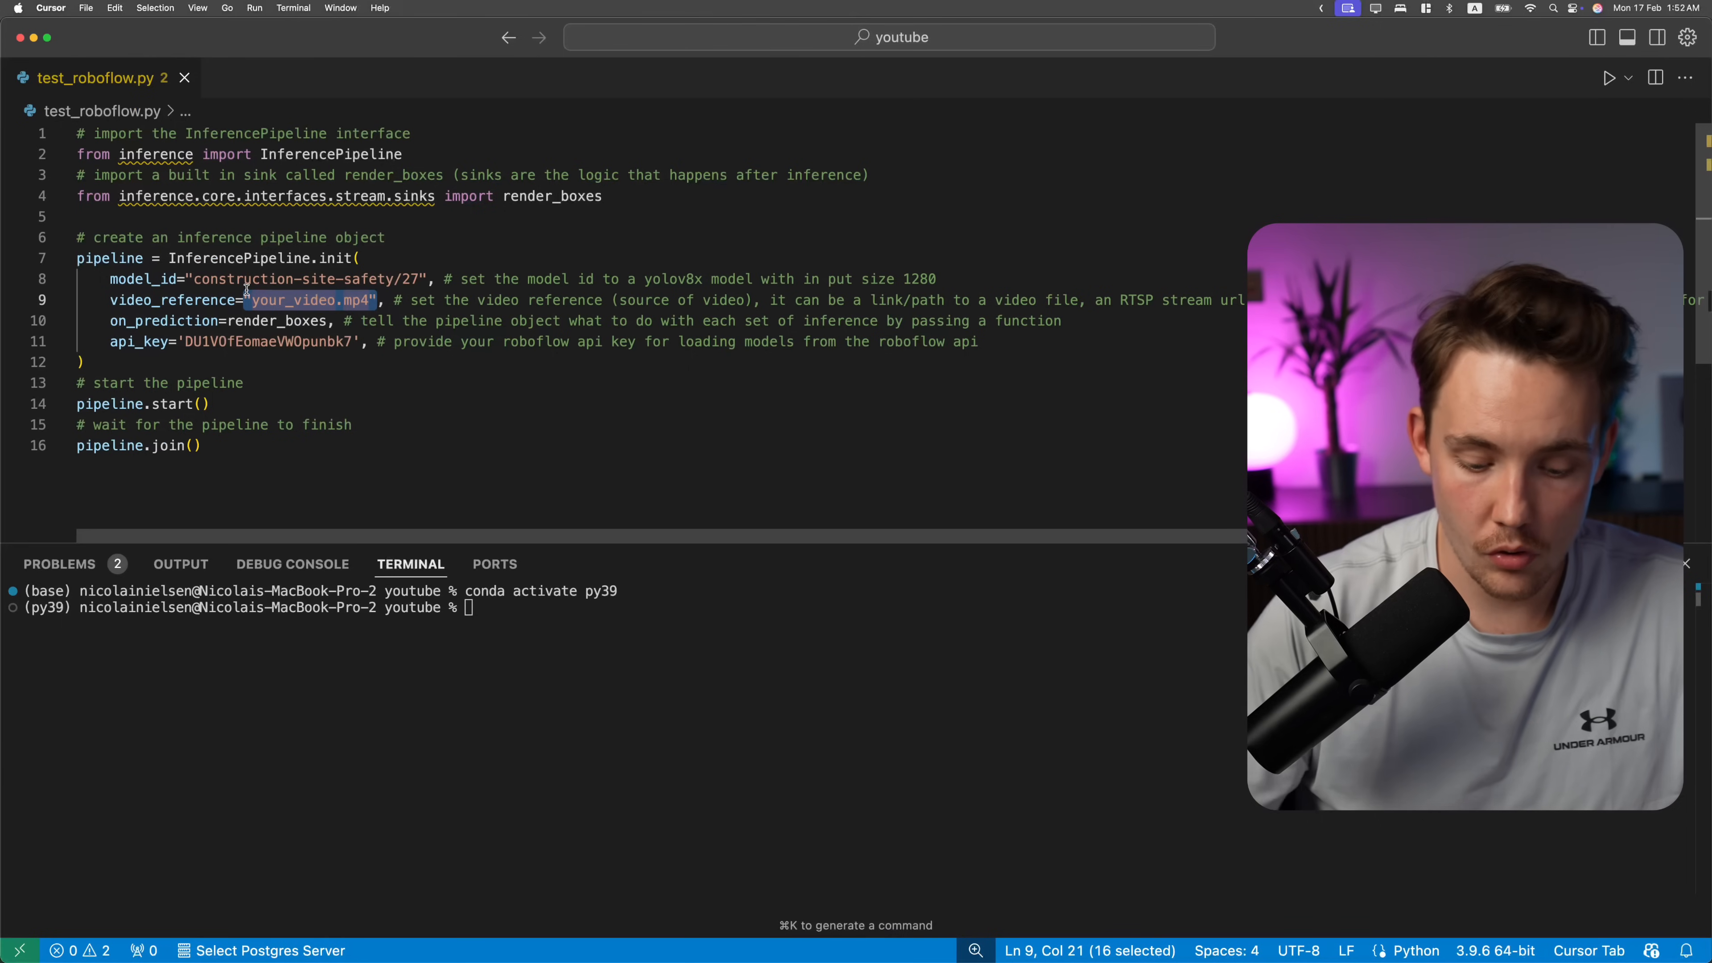
pyautogui.write('0')
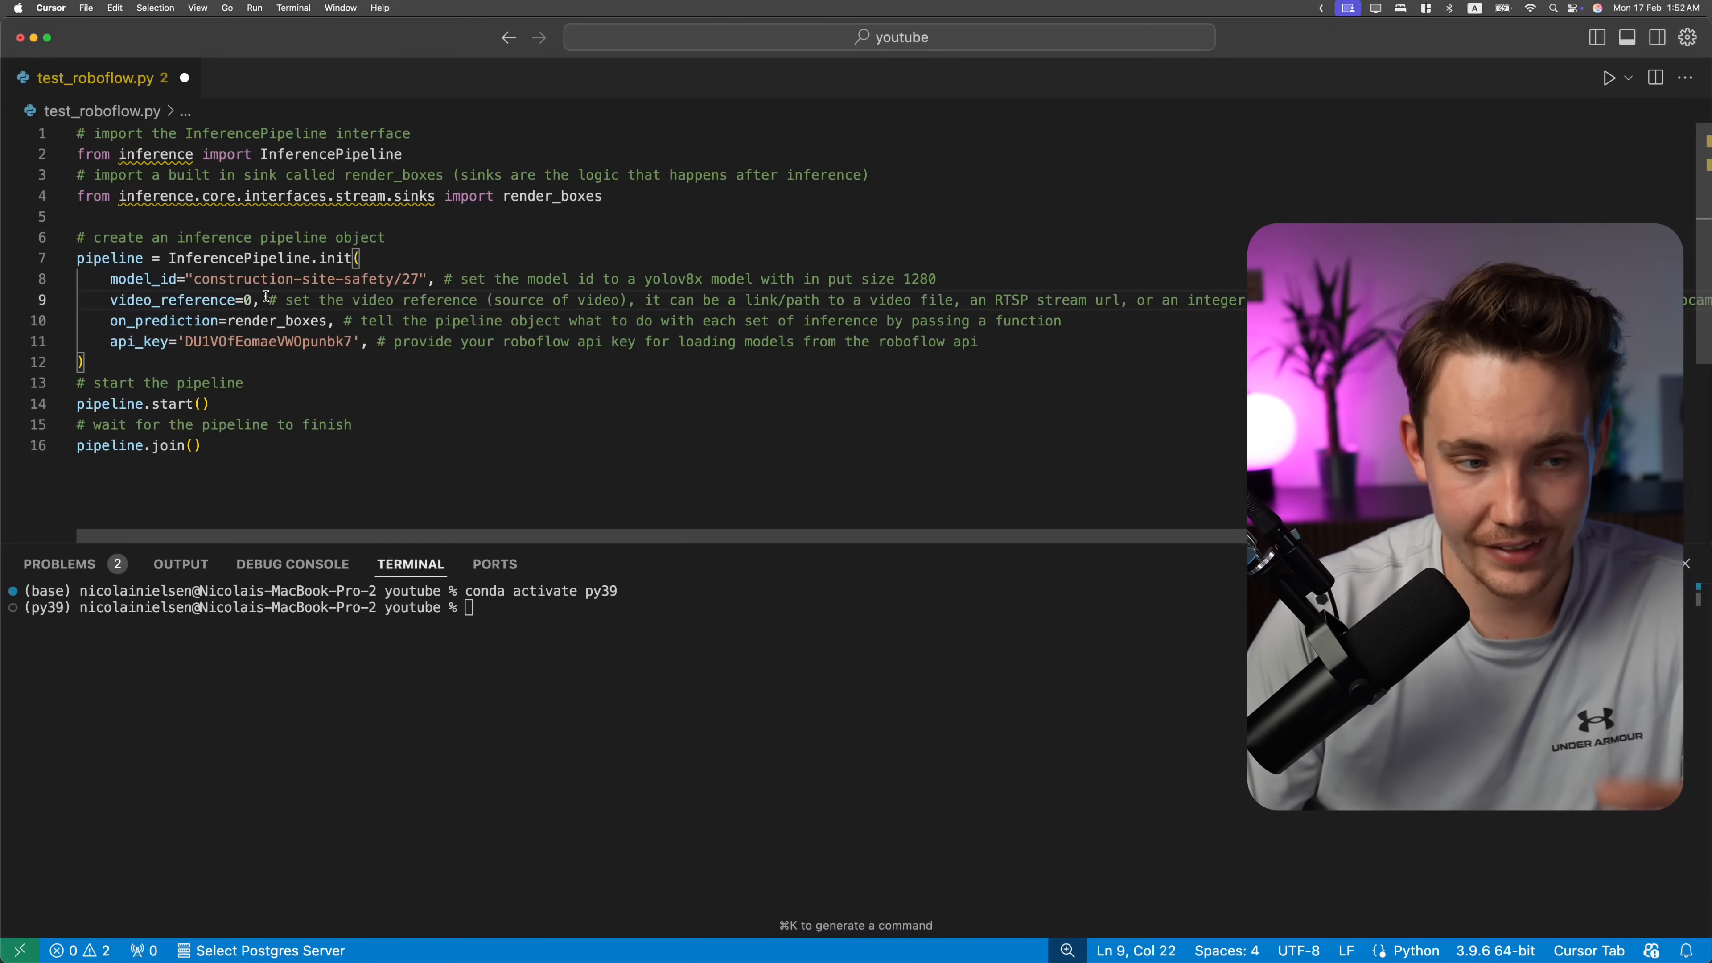
pyautogui.moveTo(109, 279); pyautogui.dragTo(419, 272)
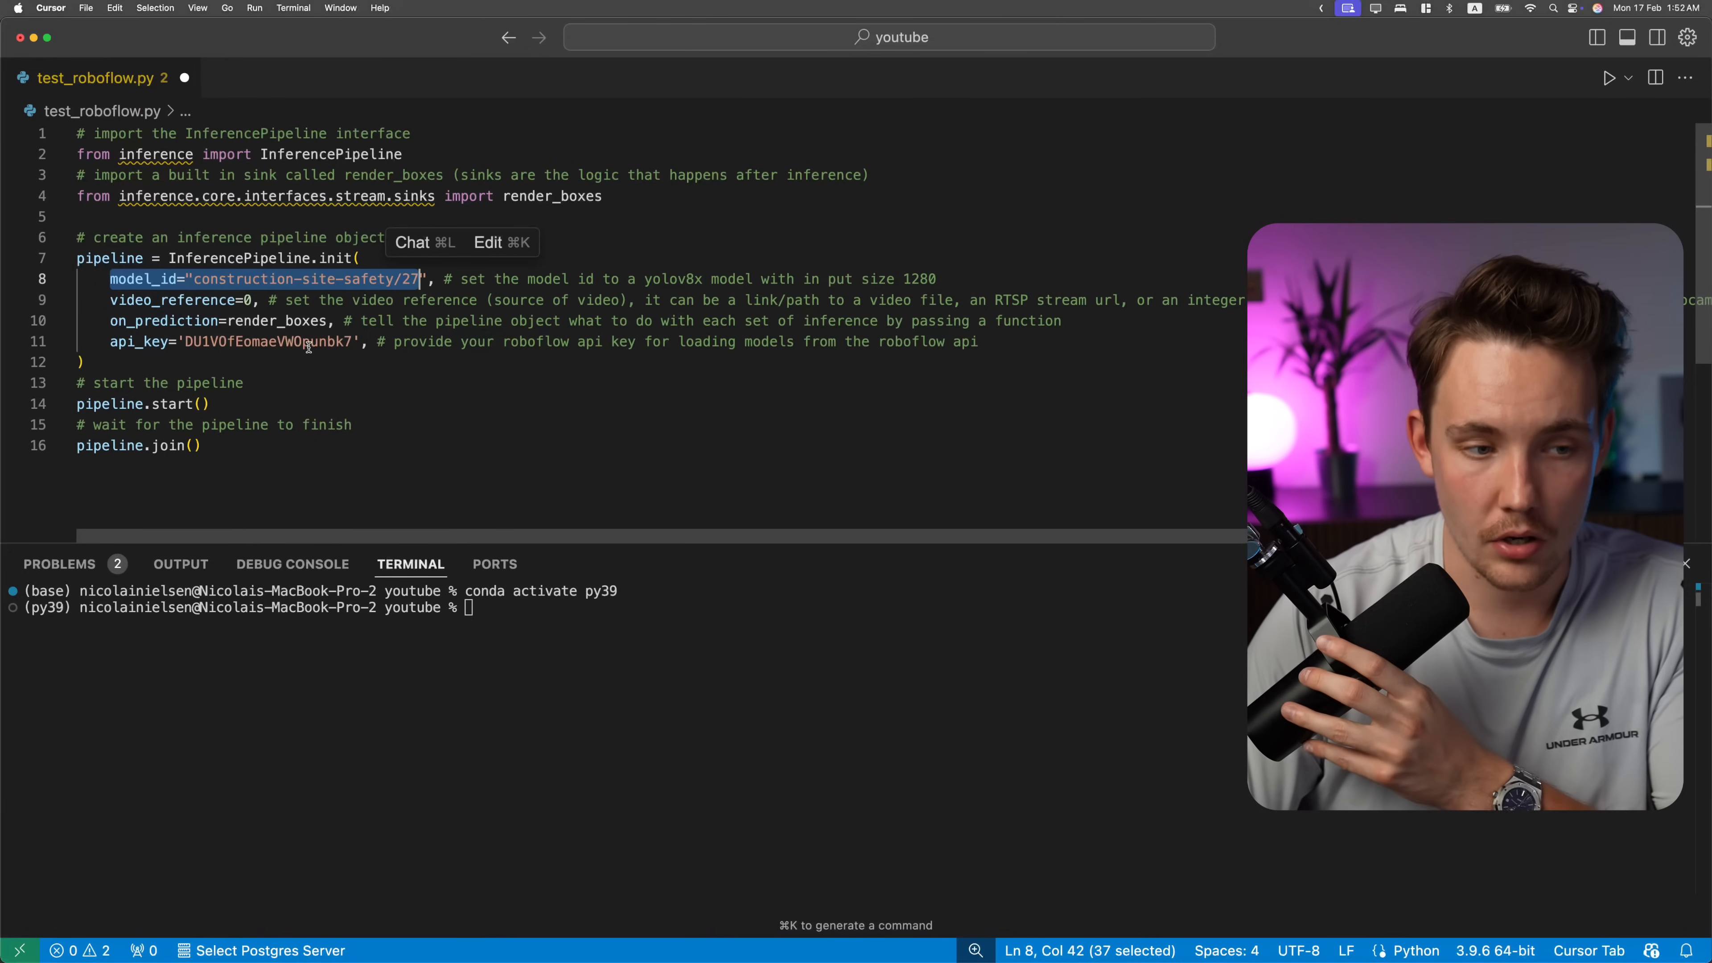
# Save the script and run it in the terminal with python test_roboflow.py.
pyautogui.click(646, 640)
pyautogui.write('python')
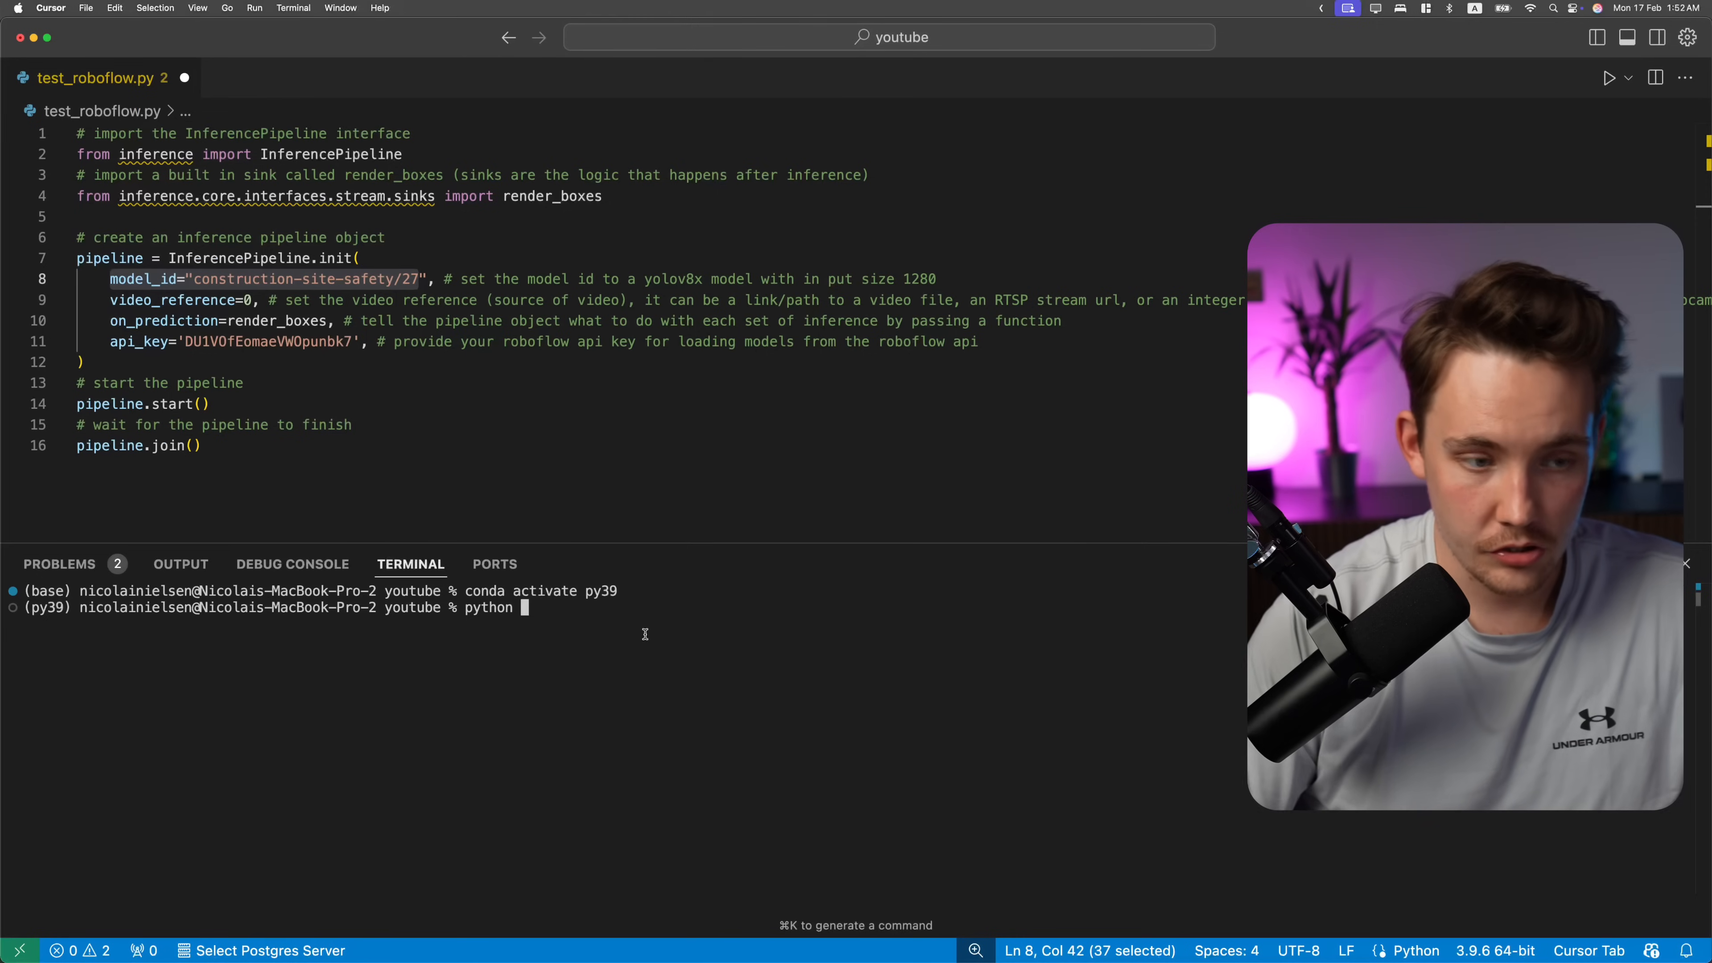
pyautogui.press('super+s')
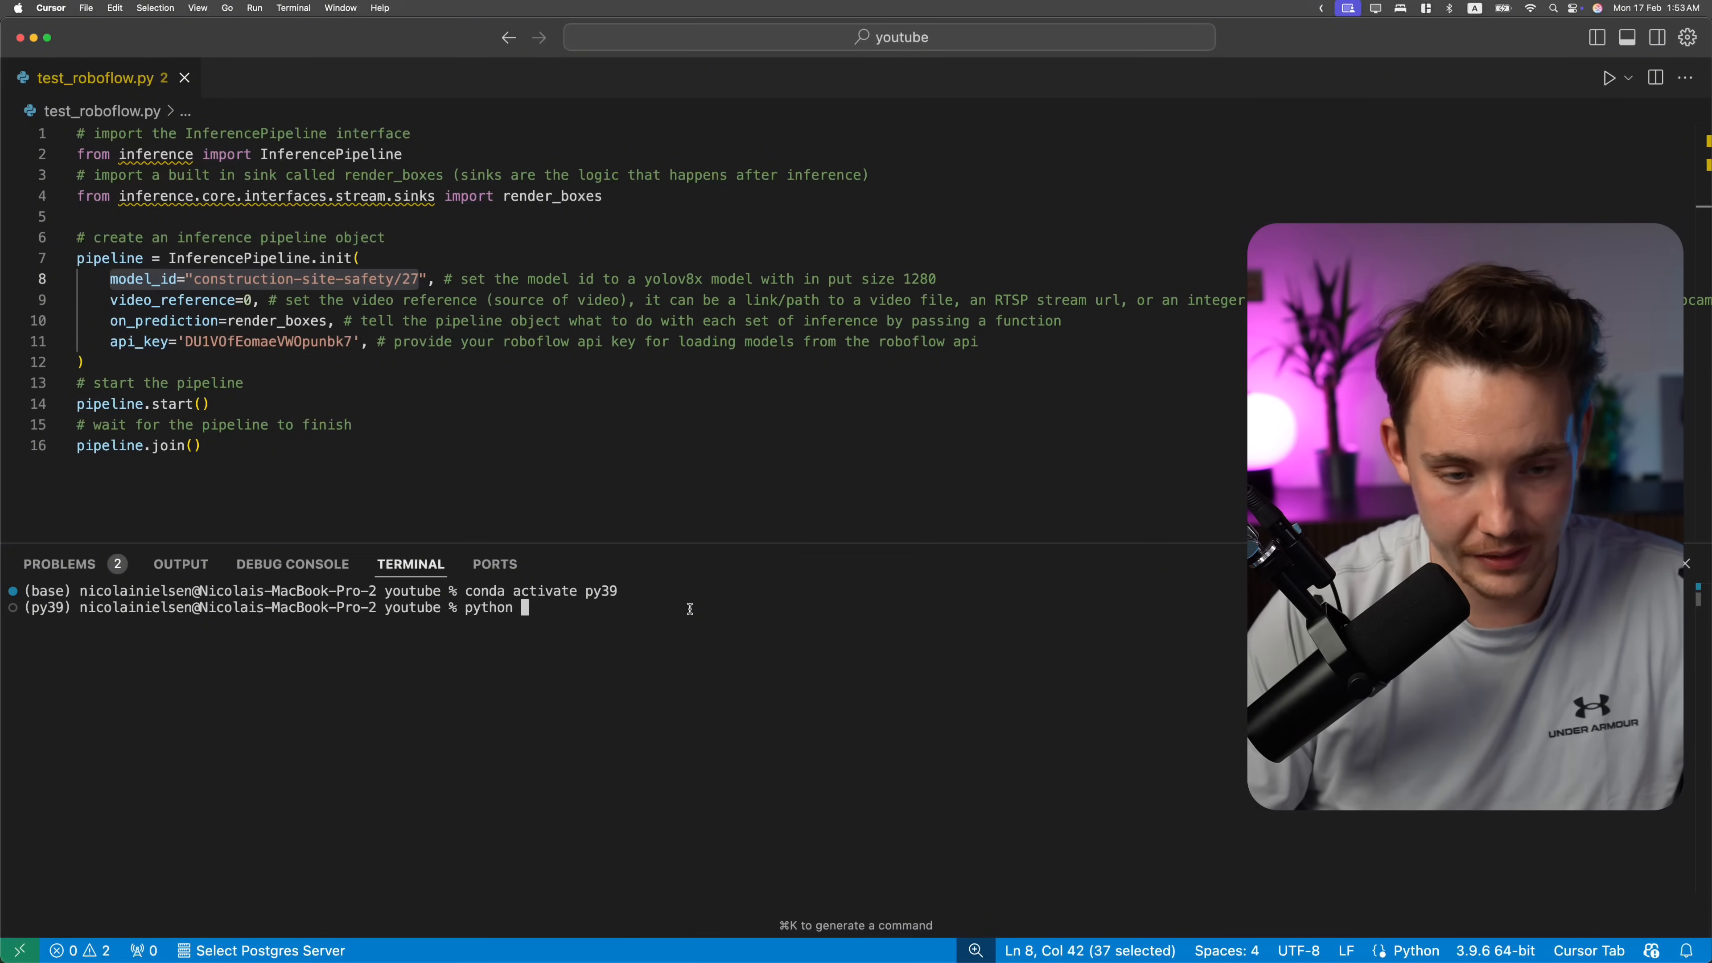
pyautogui.write('test')
pyautogui.press('Tab')
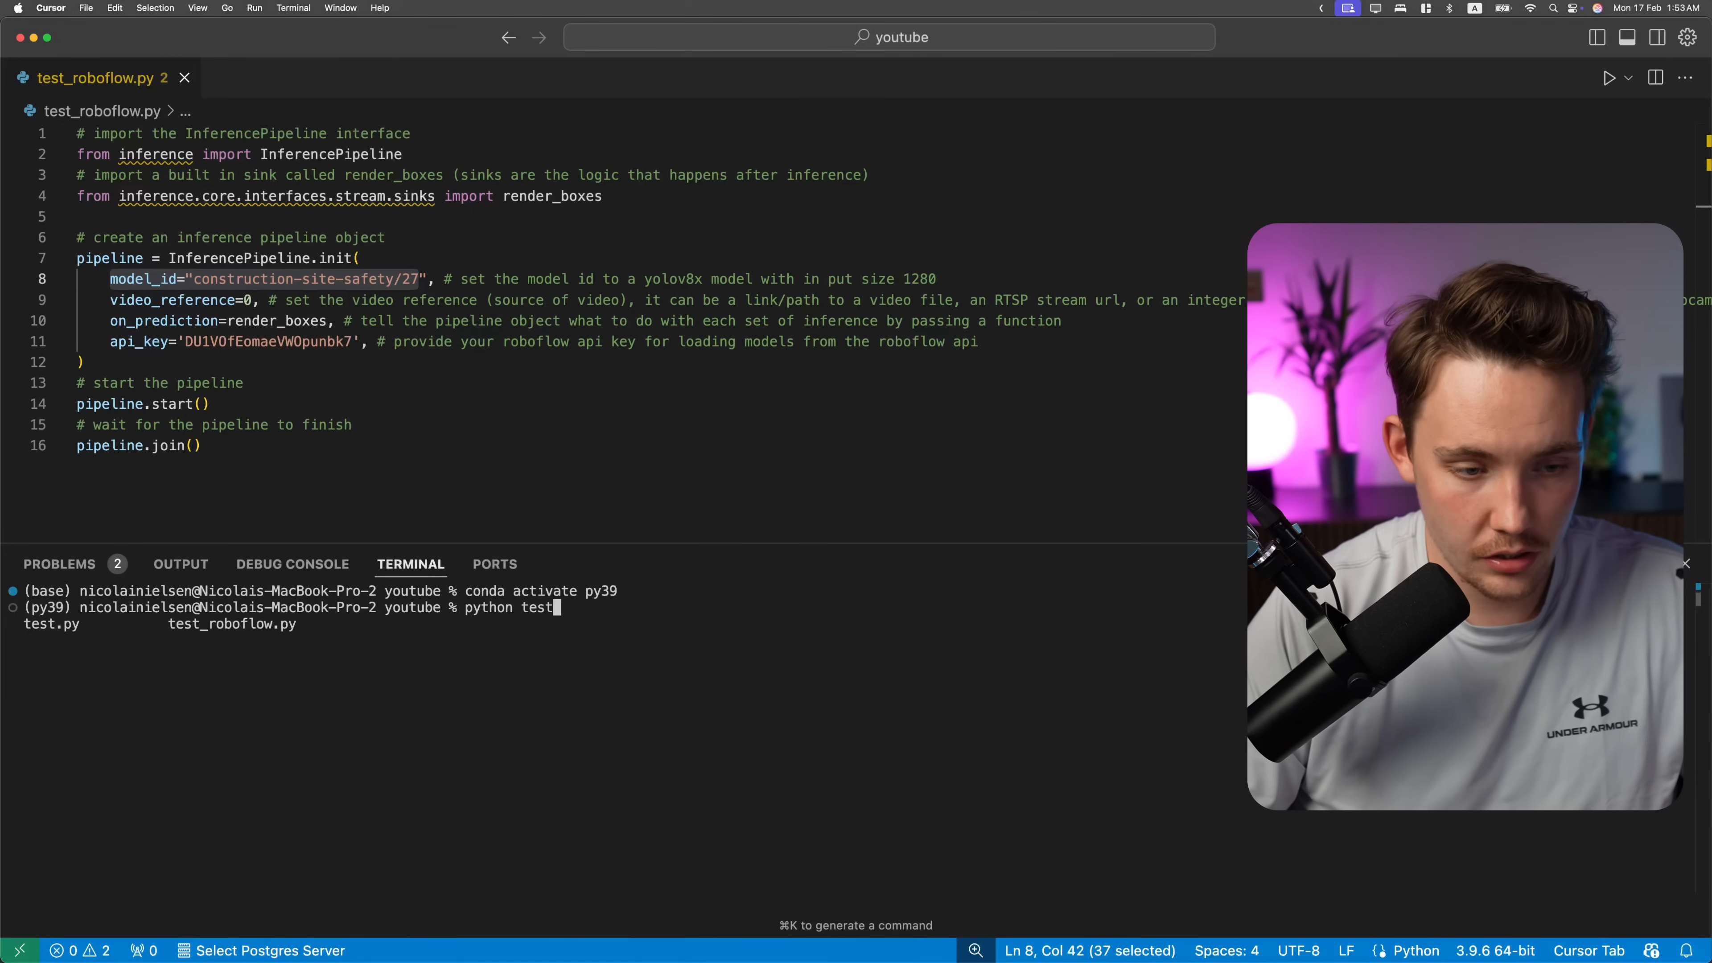
pyautogui.write('_ro')
pyautogui.press('Tab')
pyautogui.press('Return')
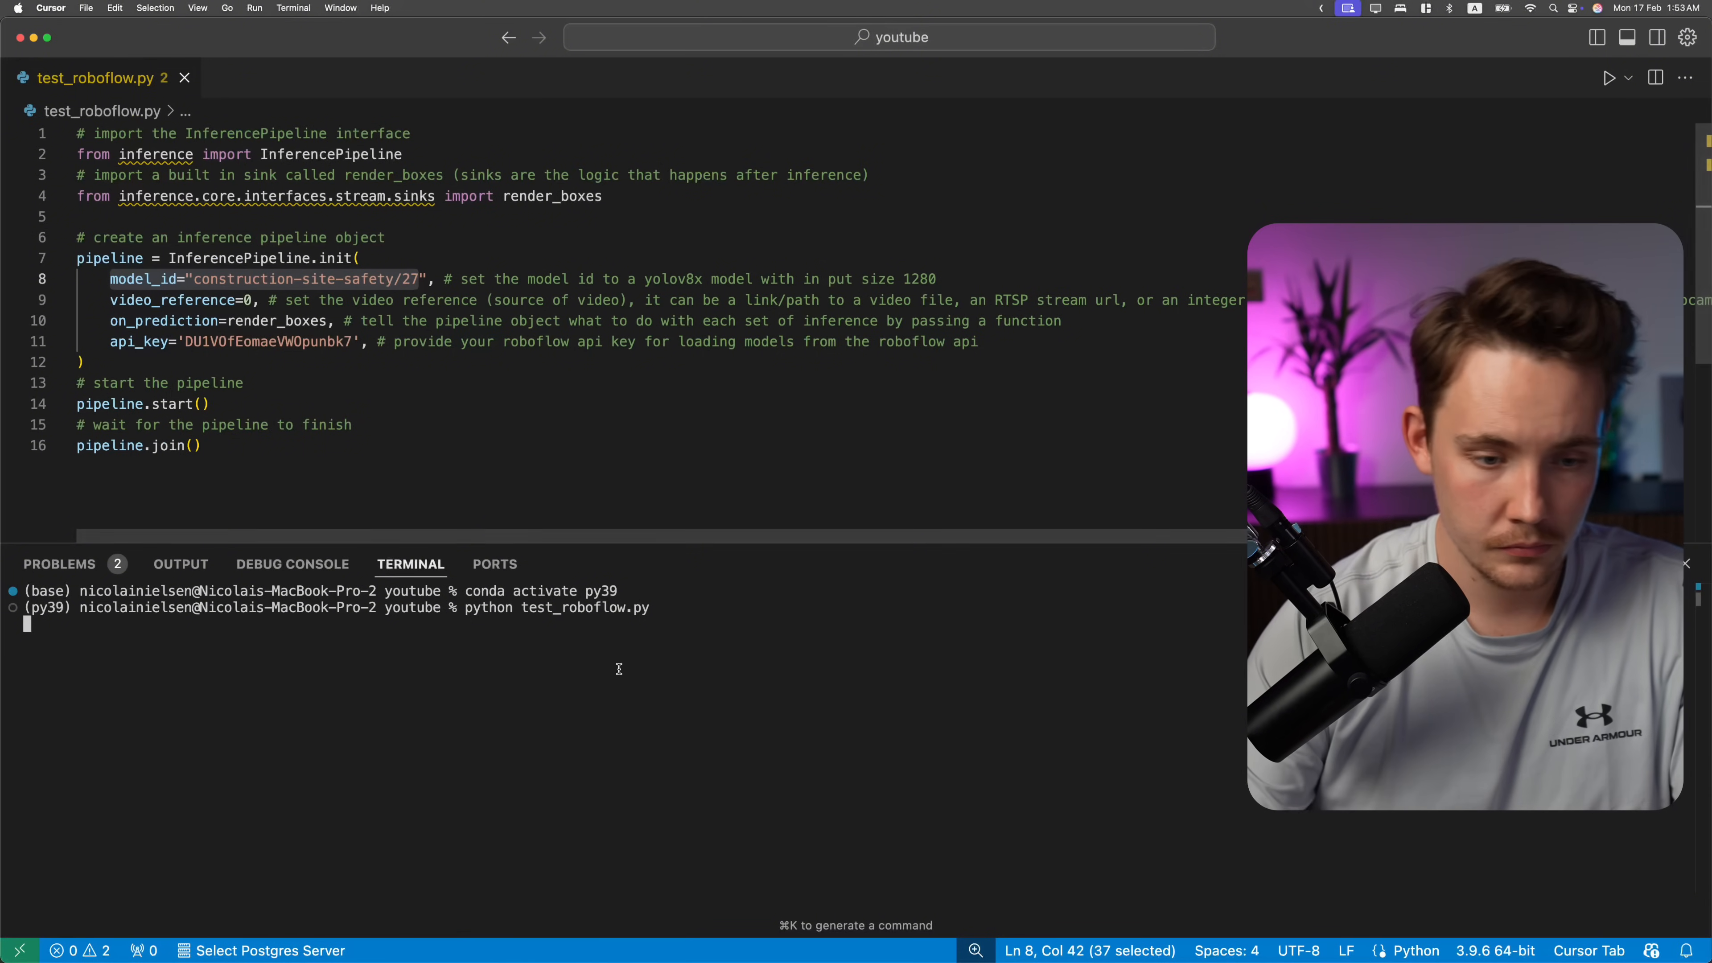
# Interrupt the running script in the terminal and rerun python test_roboflow.py.
pyautogui.moveTo(419, 321); pyautogui.dragTo(614, 341)
pyautogui.click(617, 341)
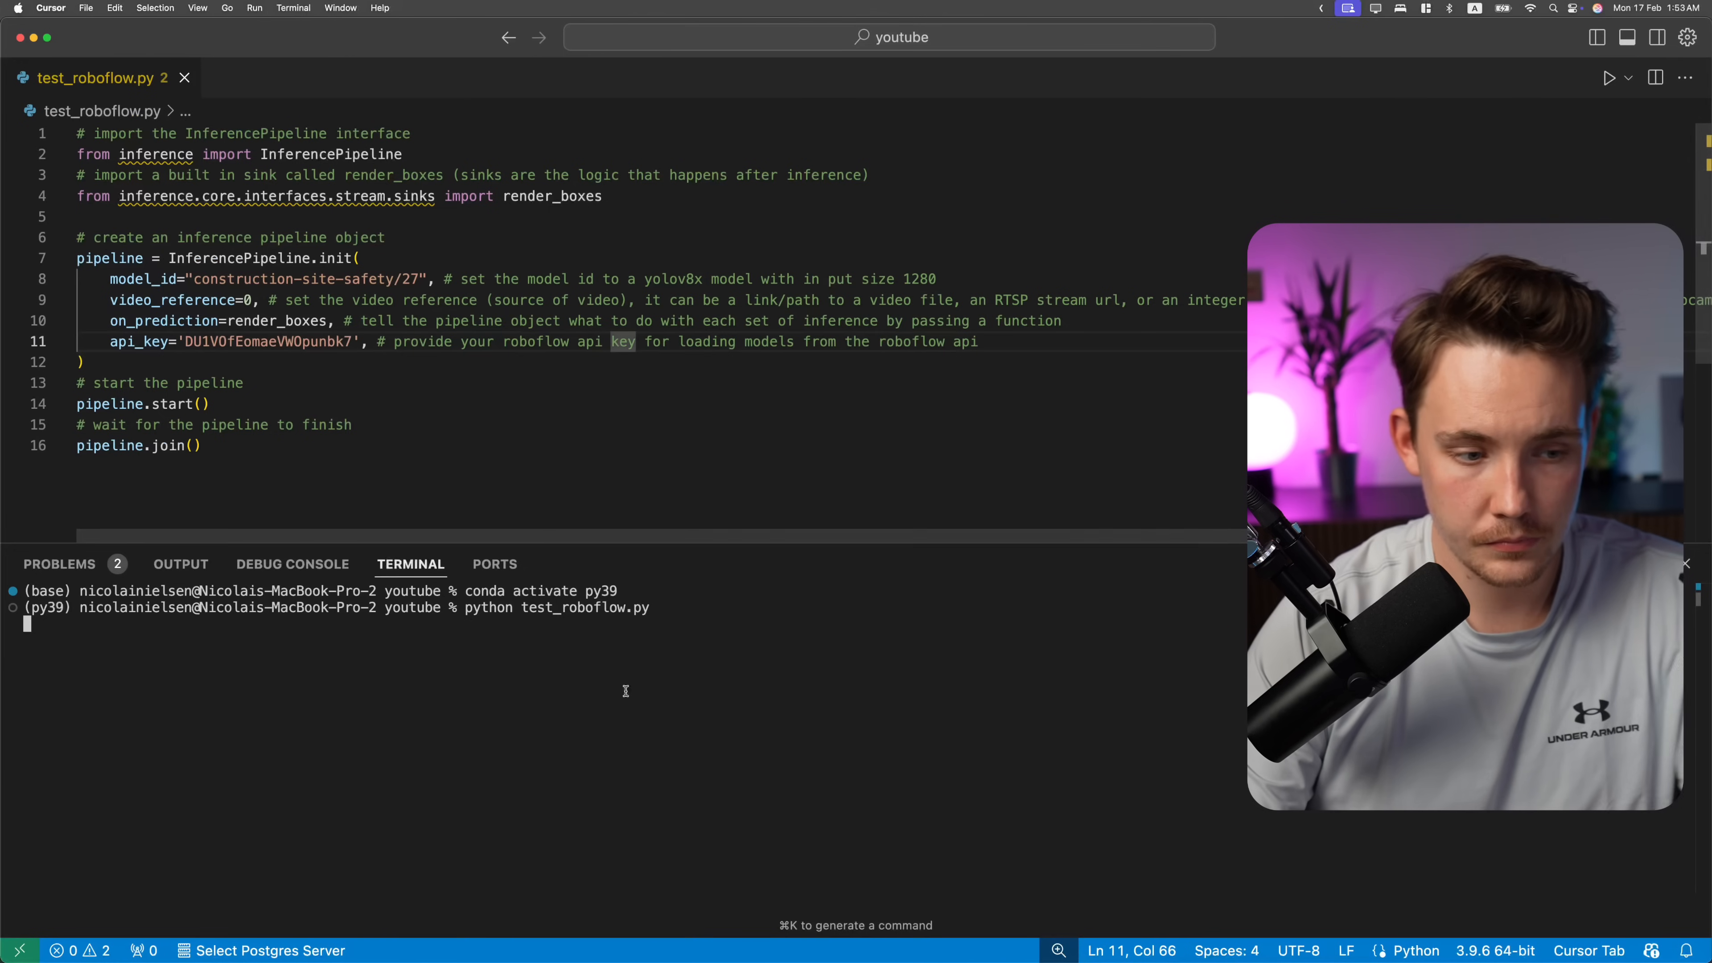
pyautogui.hotkey('ctrl', 'c')
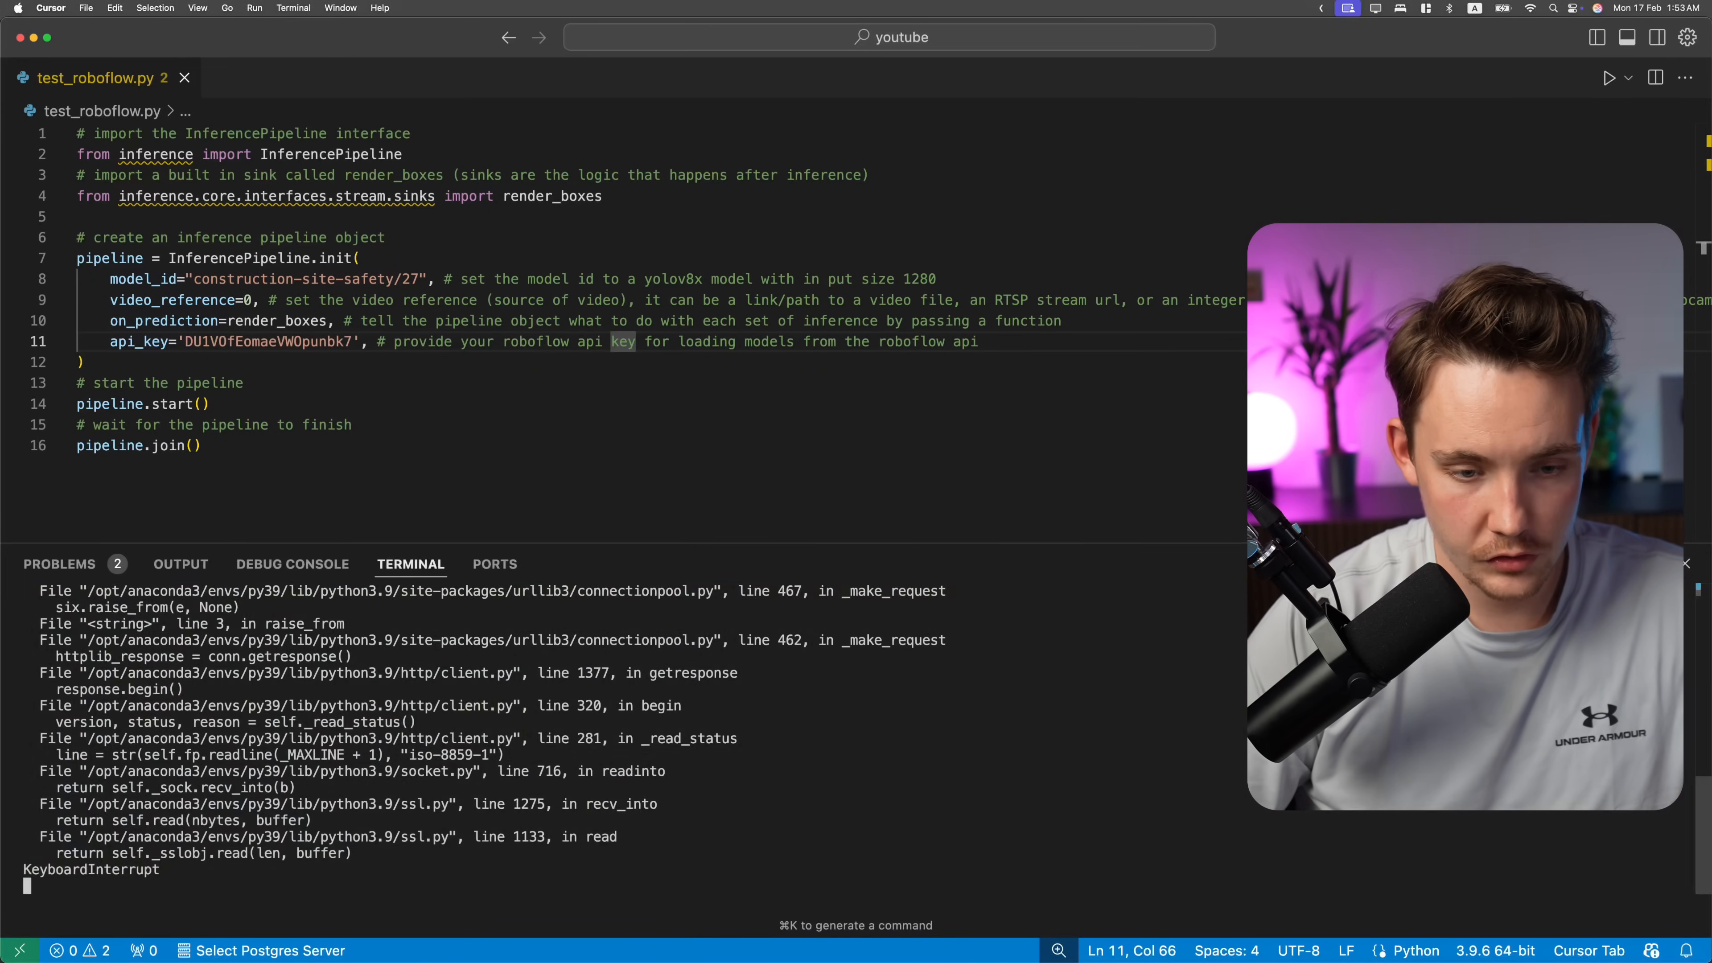
pyautogui.press('Up')
pyautogui.press('Return')
pyautogui.scroll(3, 617, 714)
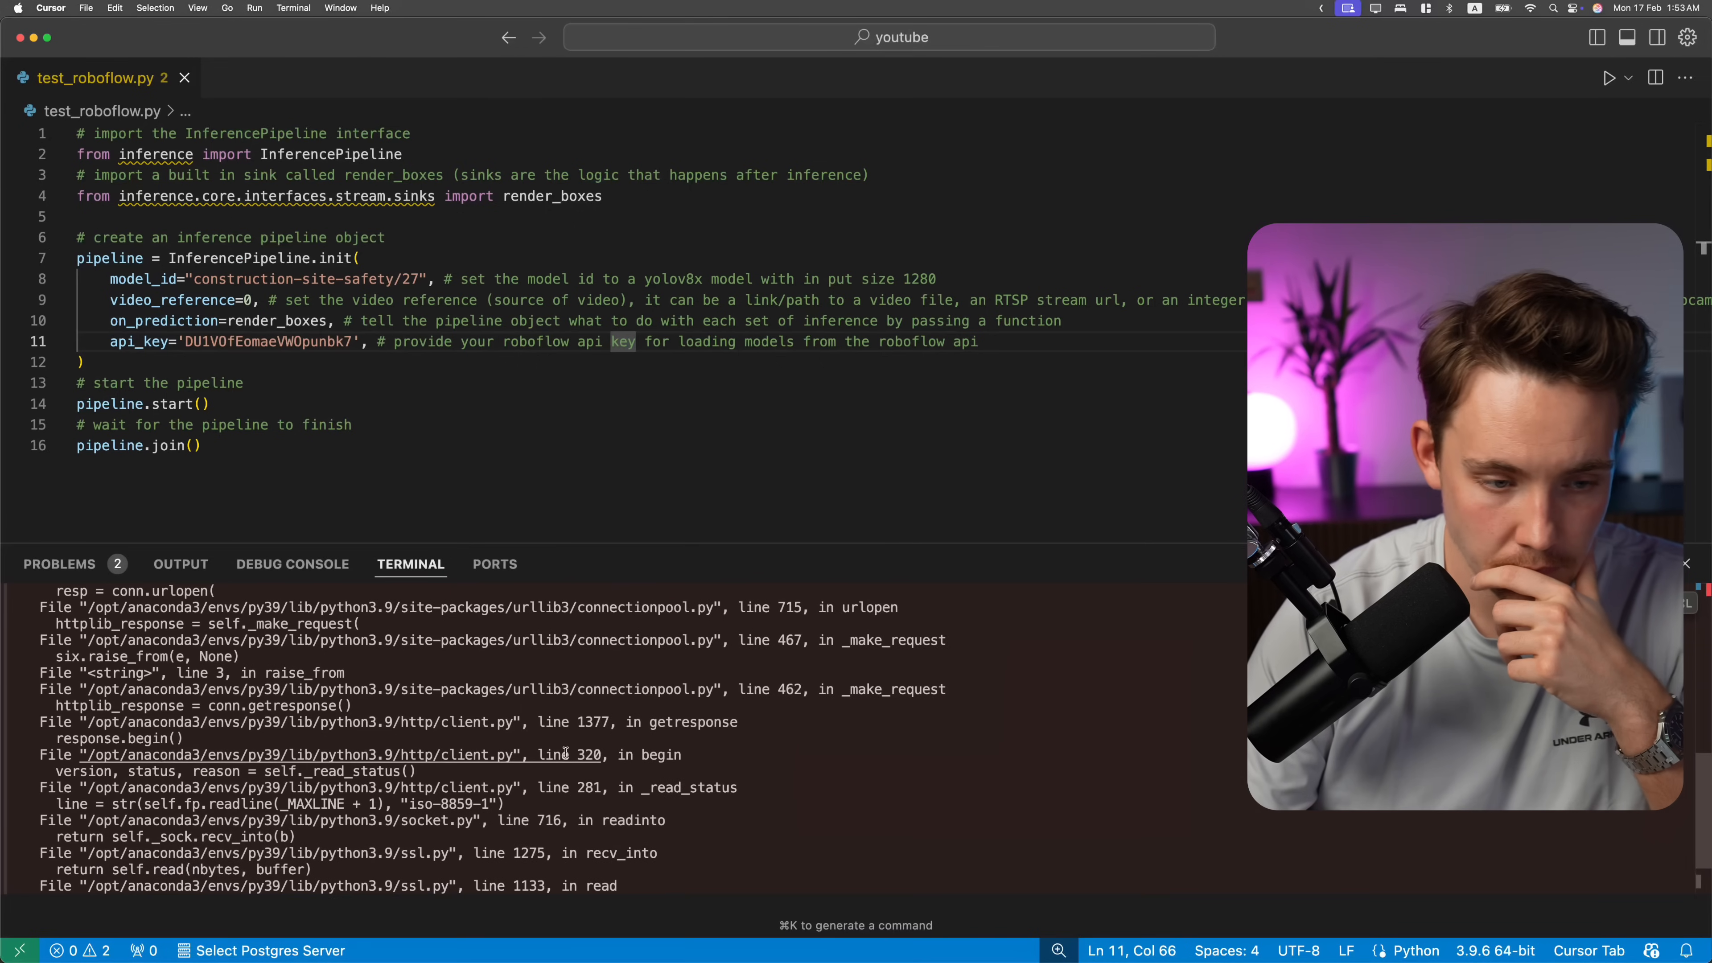
pyautogui.scroll(6, 365, 672)
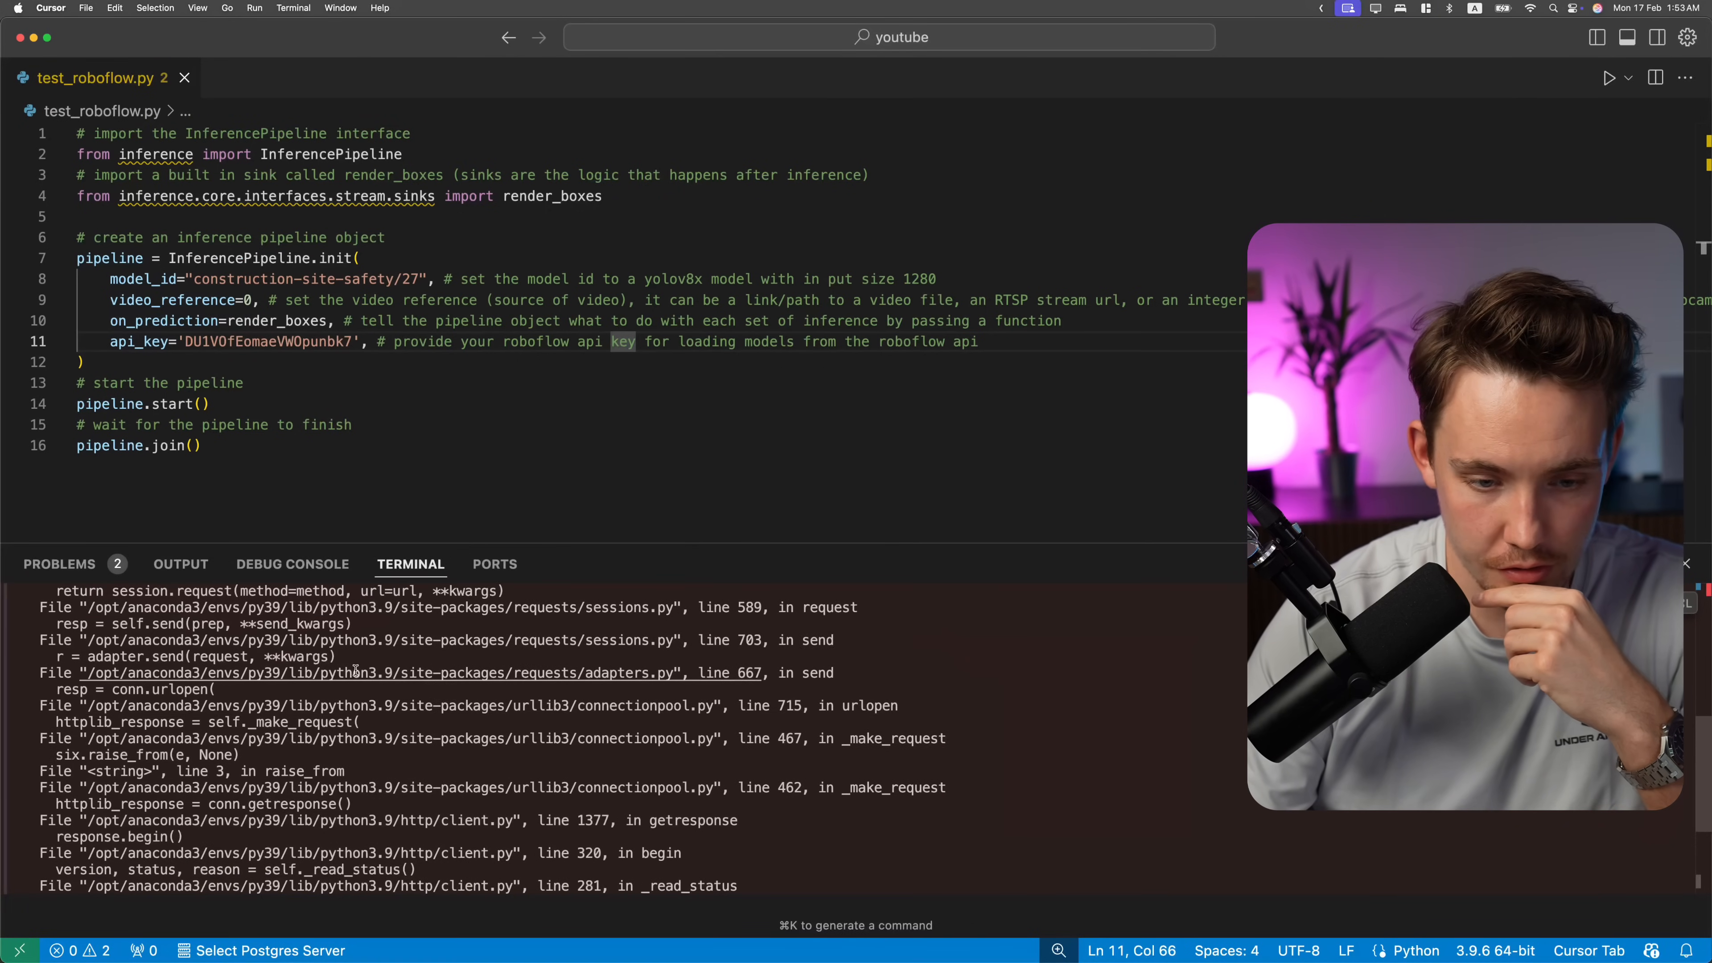
pyautogui.scroll(5, 437, 703)
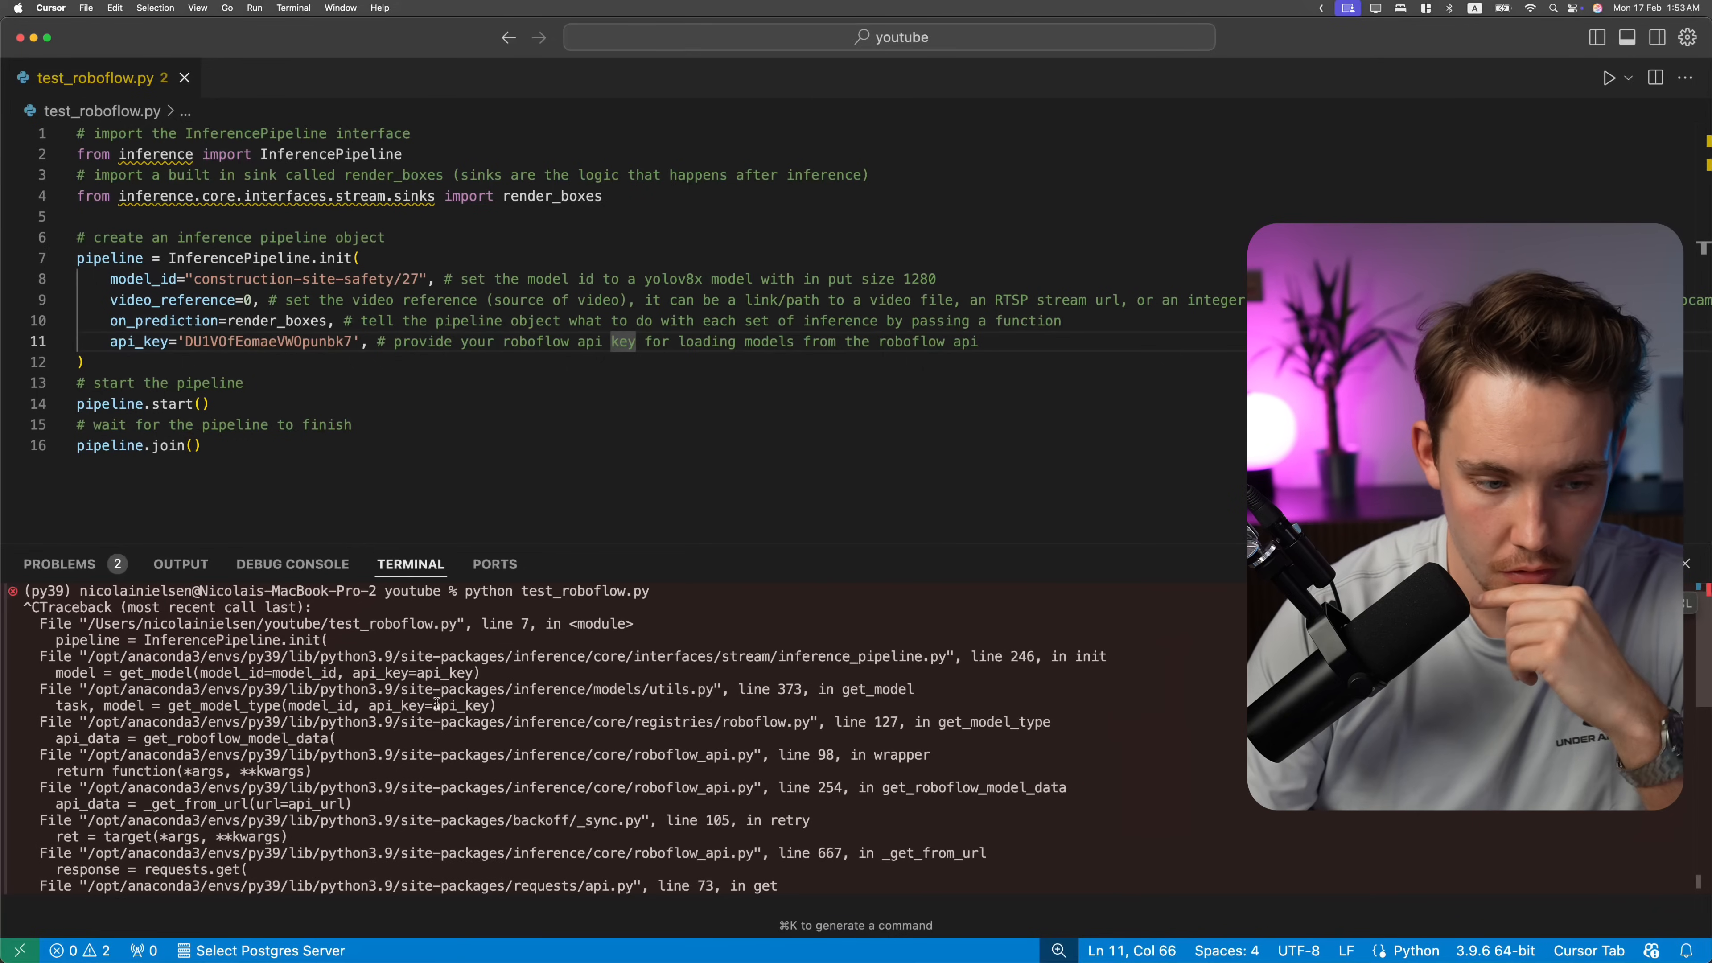
pyautogui.press('Up')
pyautogui.press('Return')
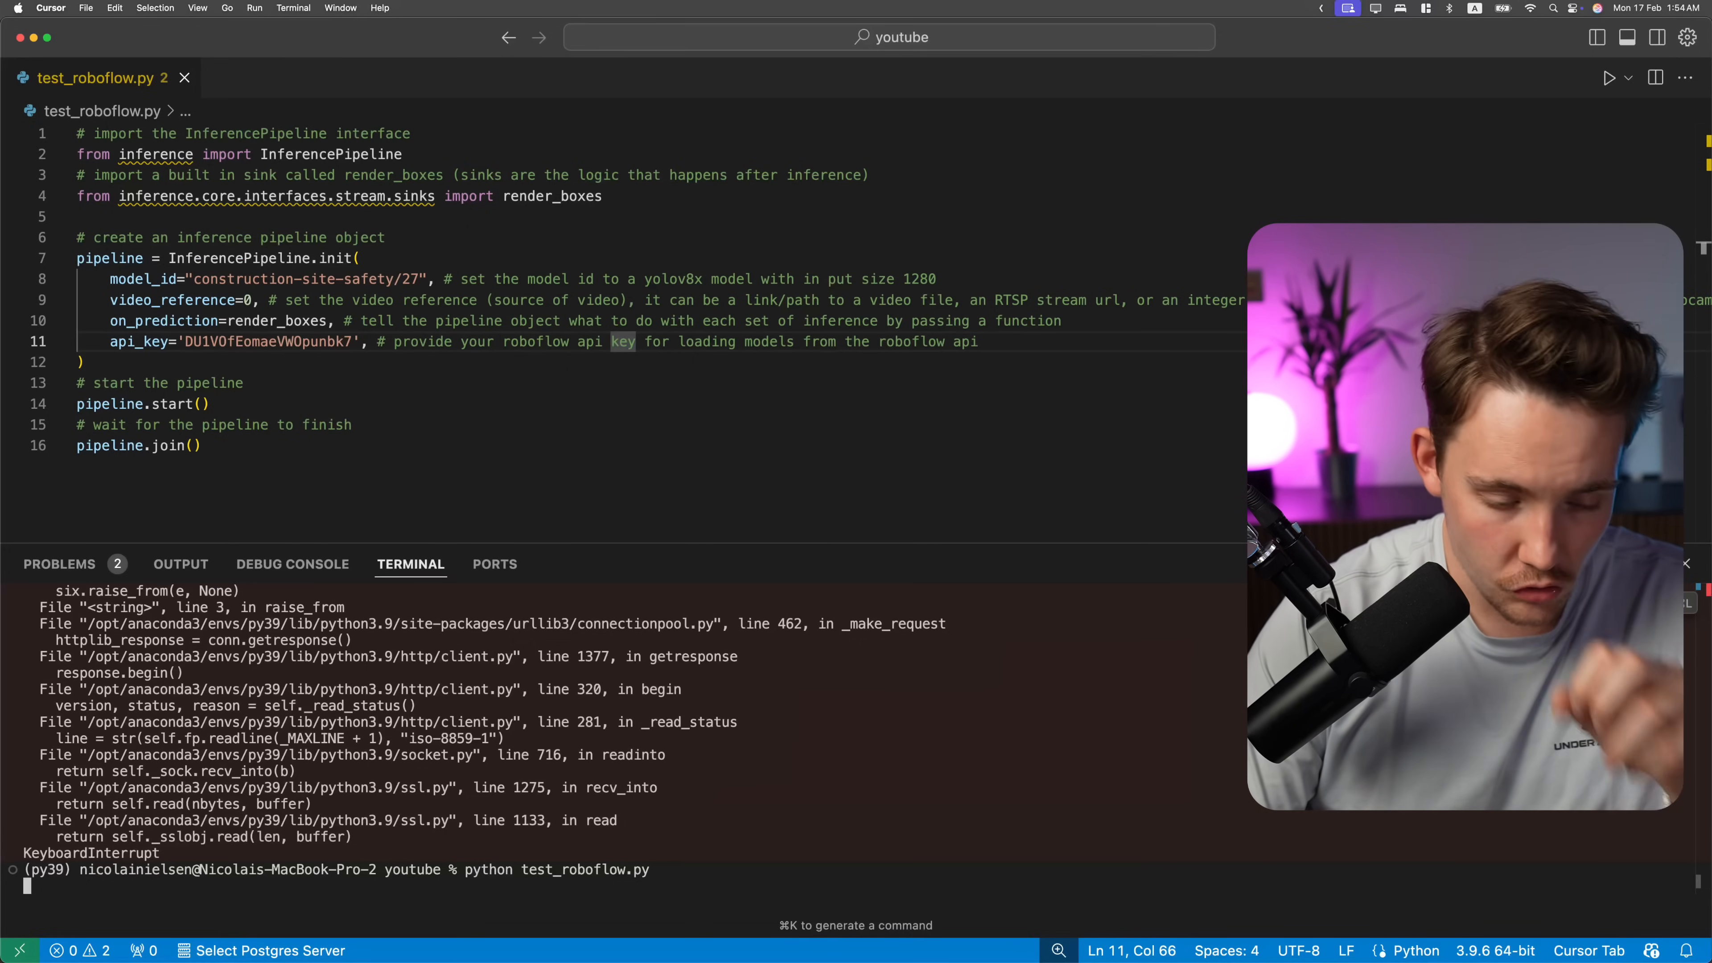
# Switch to Safari and look through the project types offered when creating a new project in the Roboflow workspace.
pyautogui.press('super+Tab')
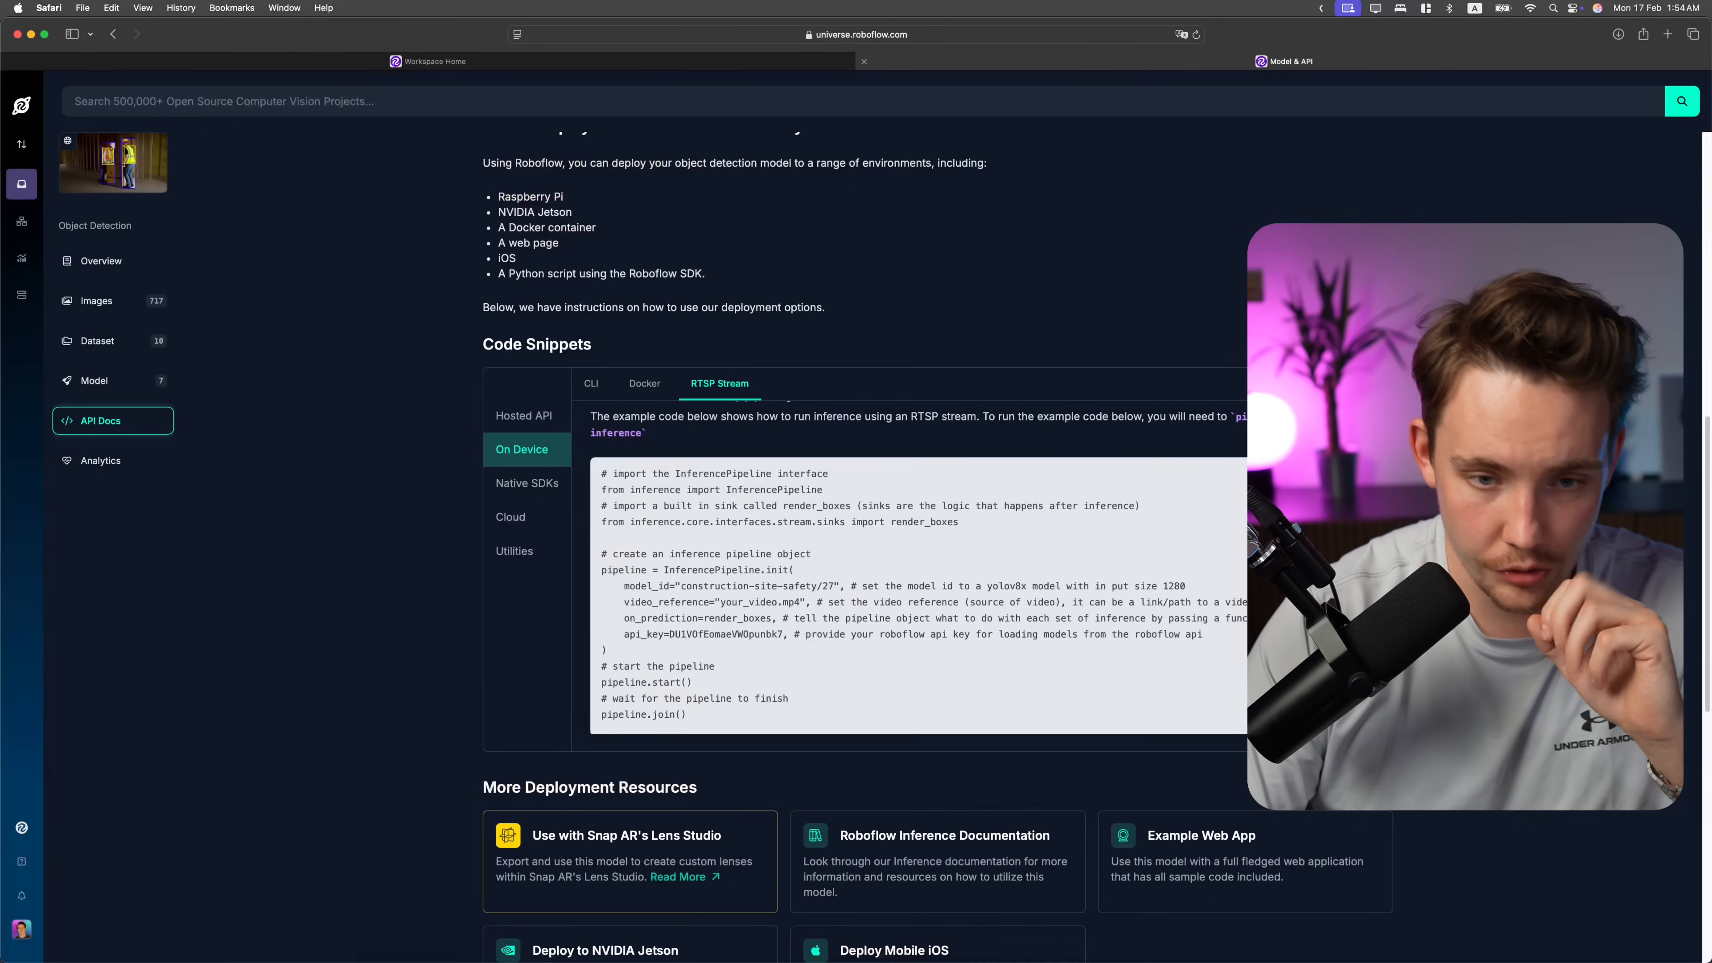
pyautogui.click(426, 62)
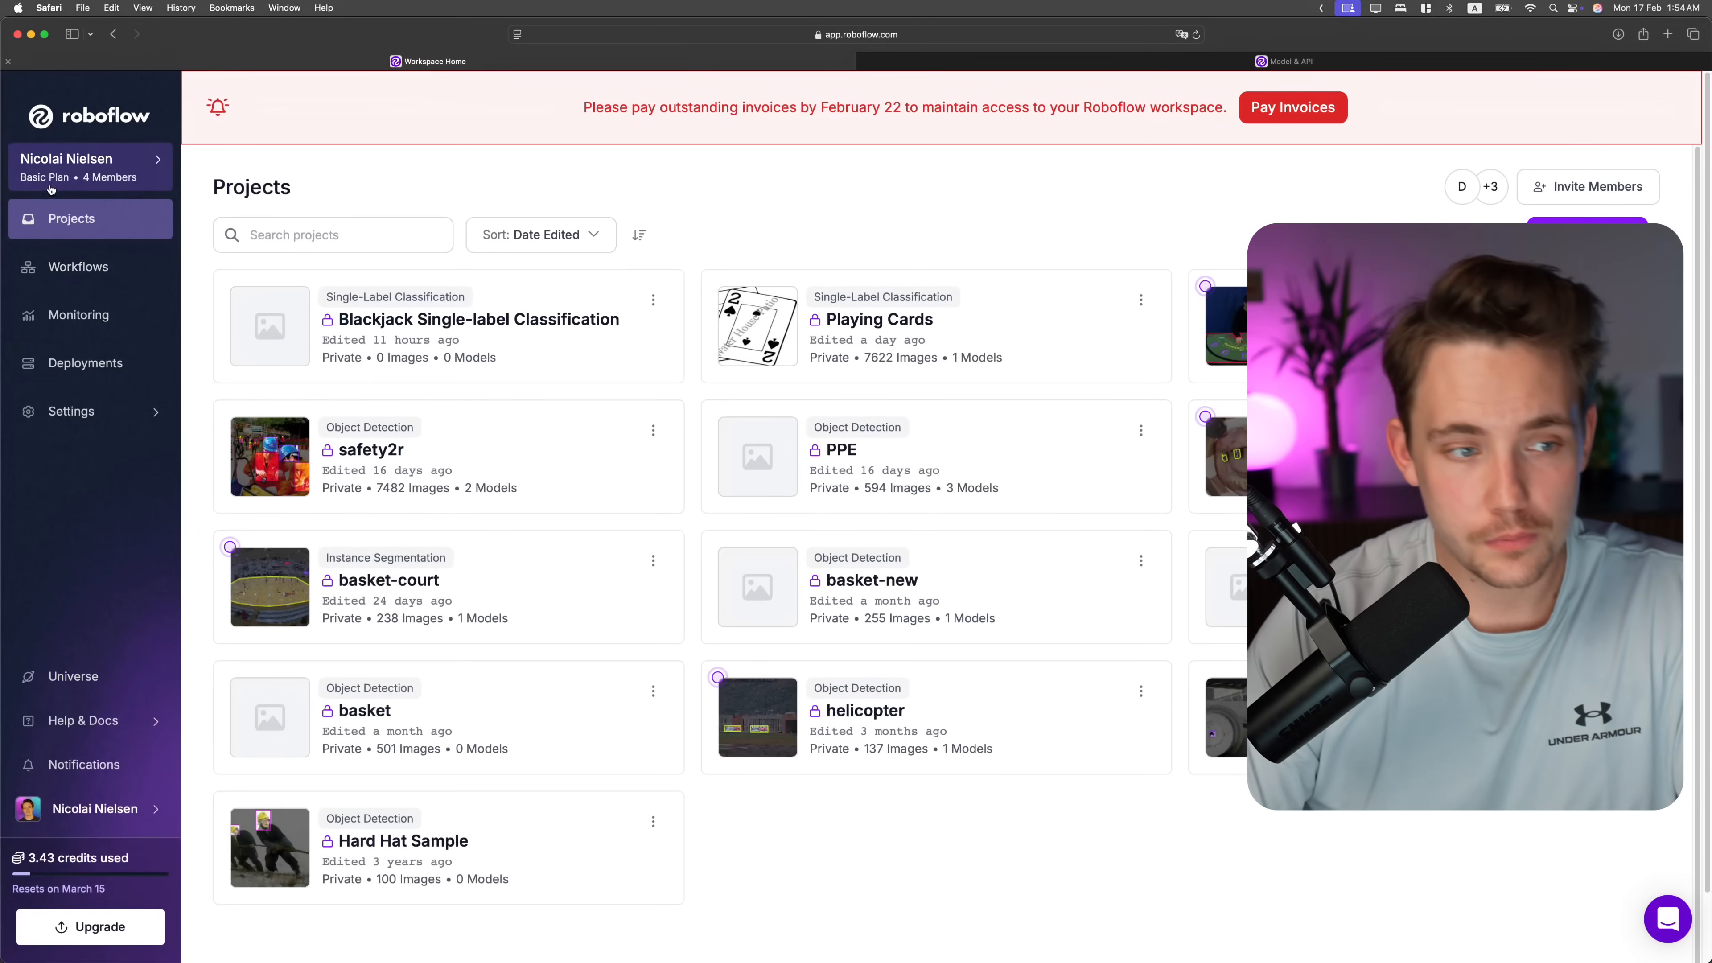
pyautogui.click(1589, 223)
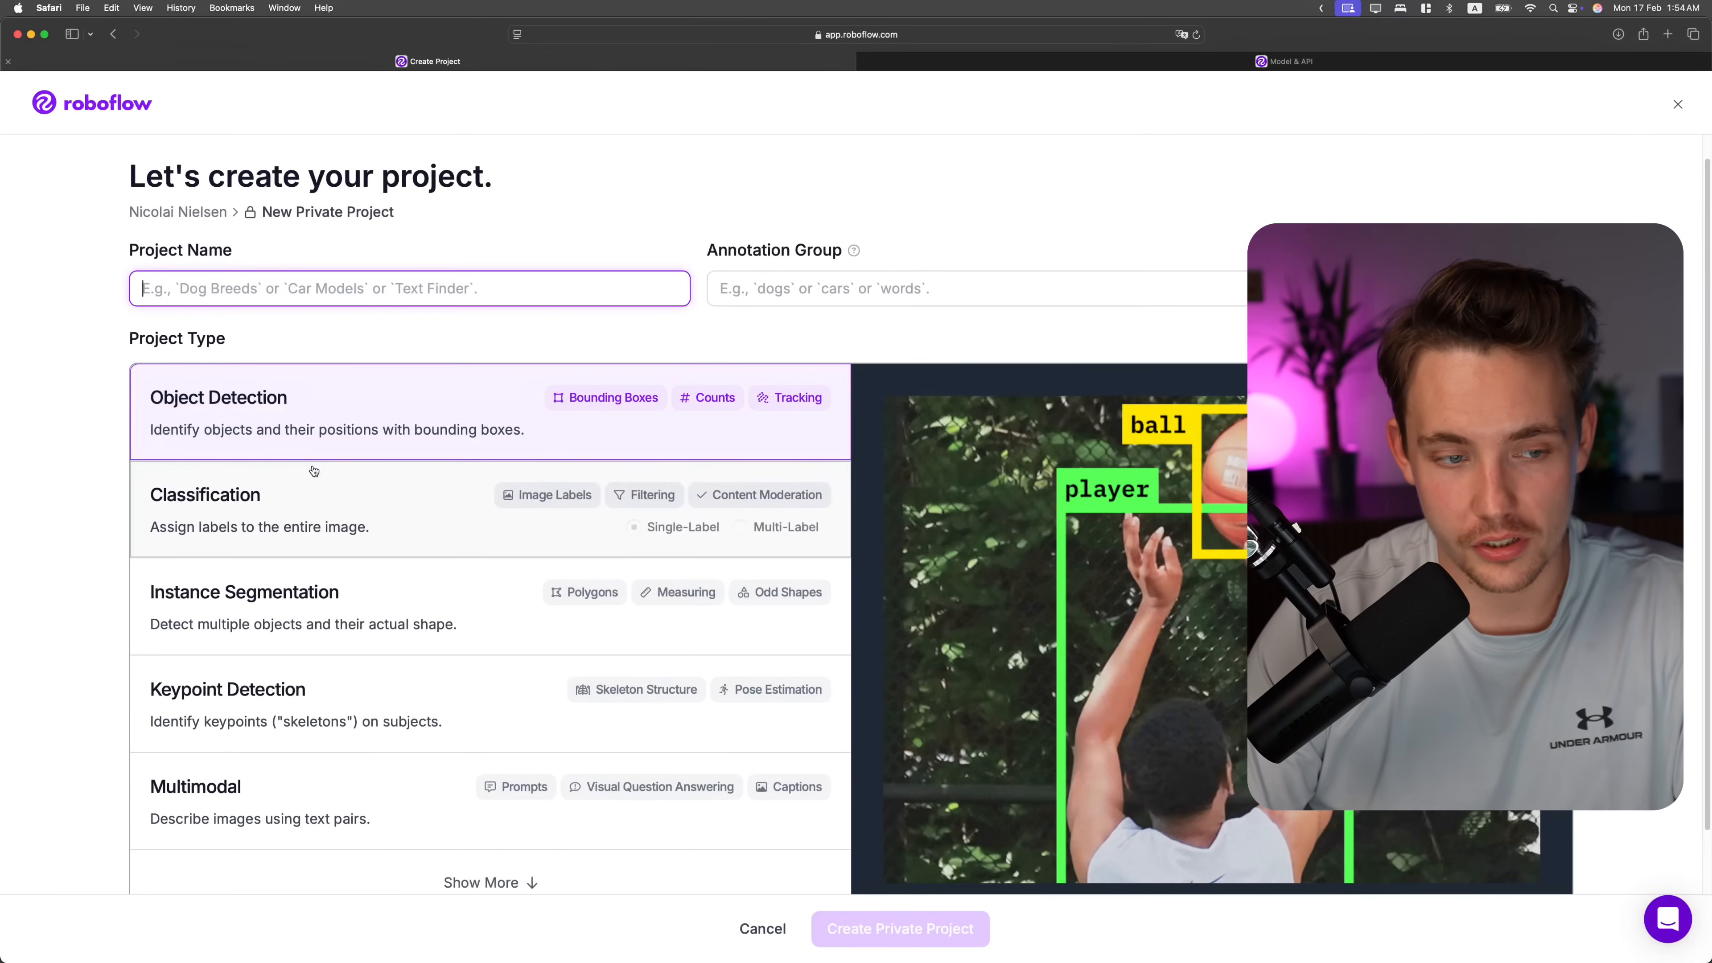
pyautogui.scroll(-2, 313, 471)
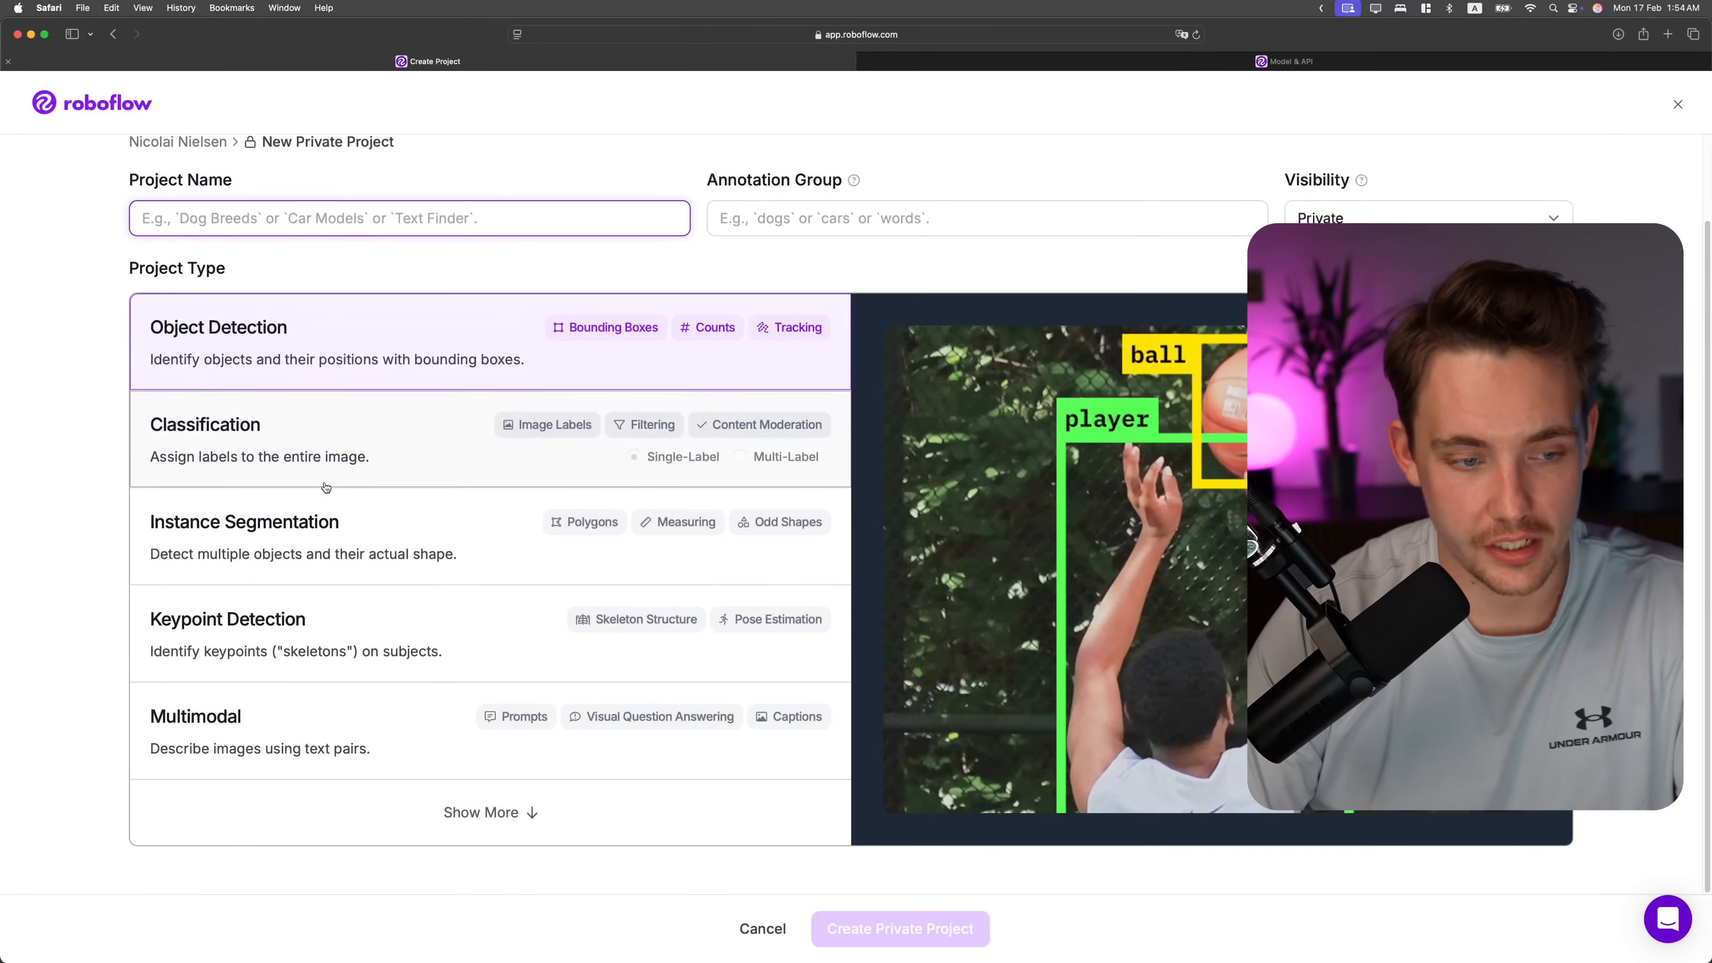
pyautogui.click(113, 34)
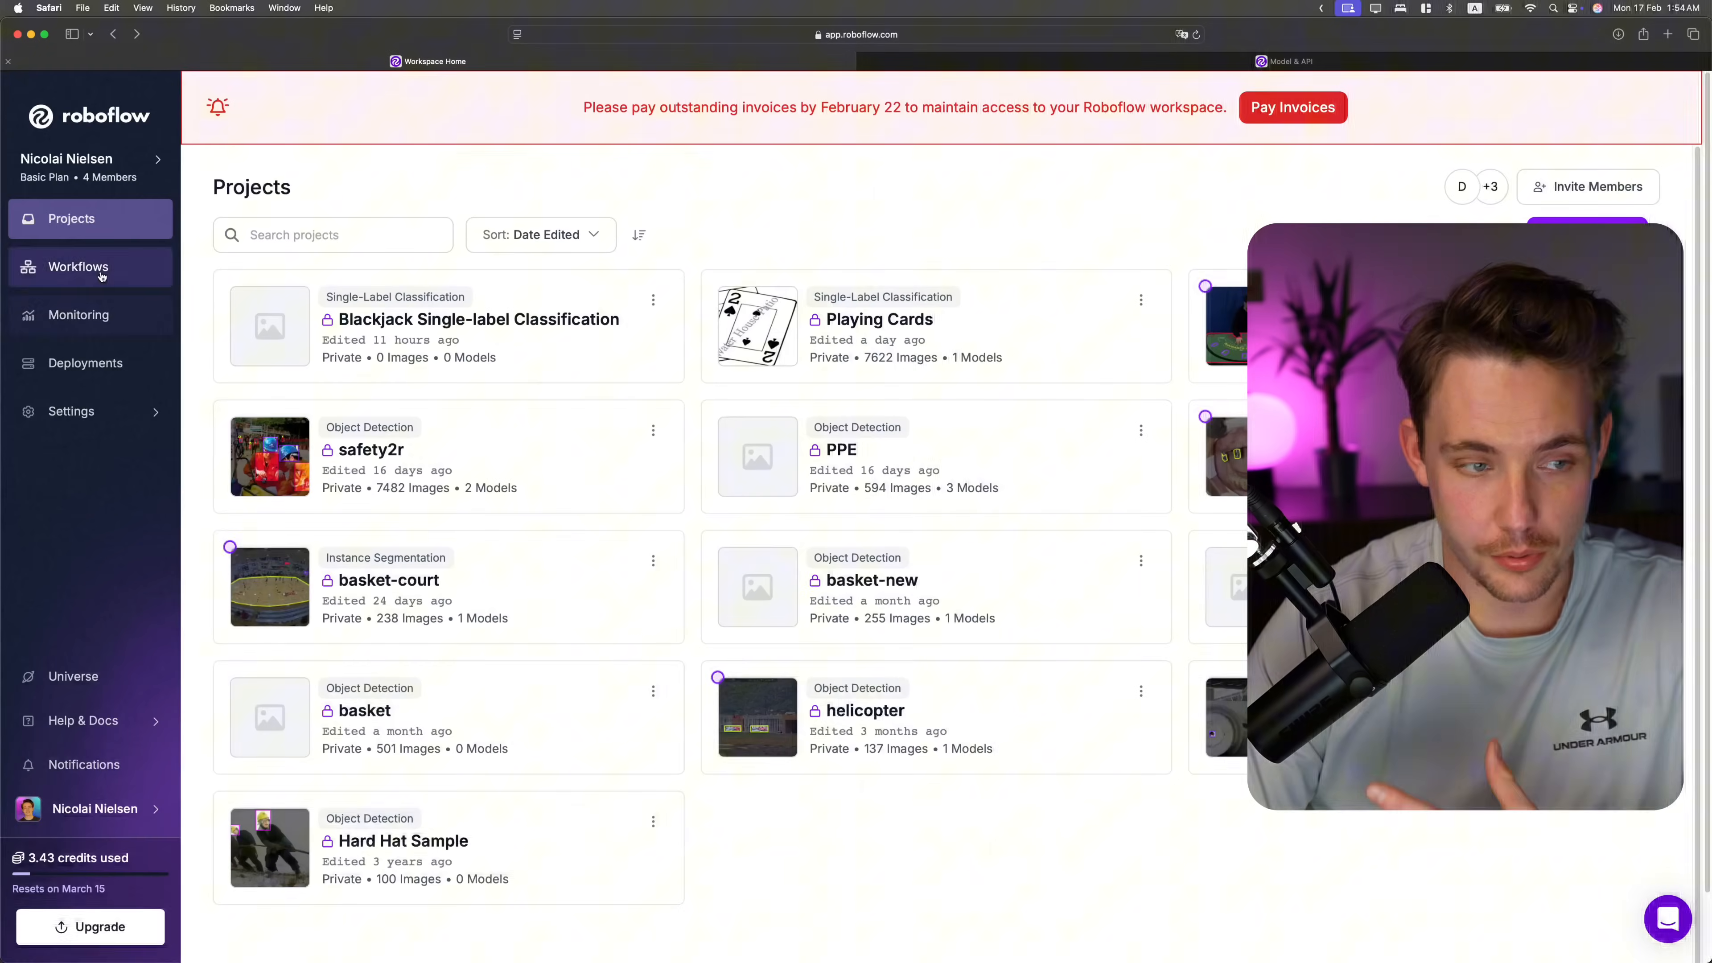
# Open the workspace's Workflows page and bring up the workflow templates.
pyautogui.click(101, 283)
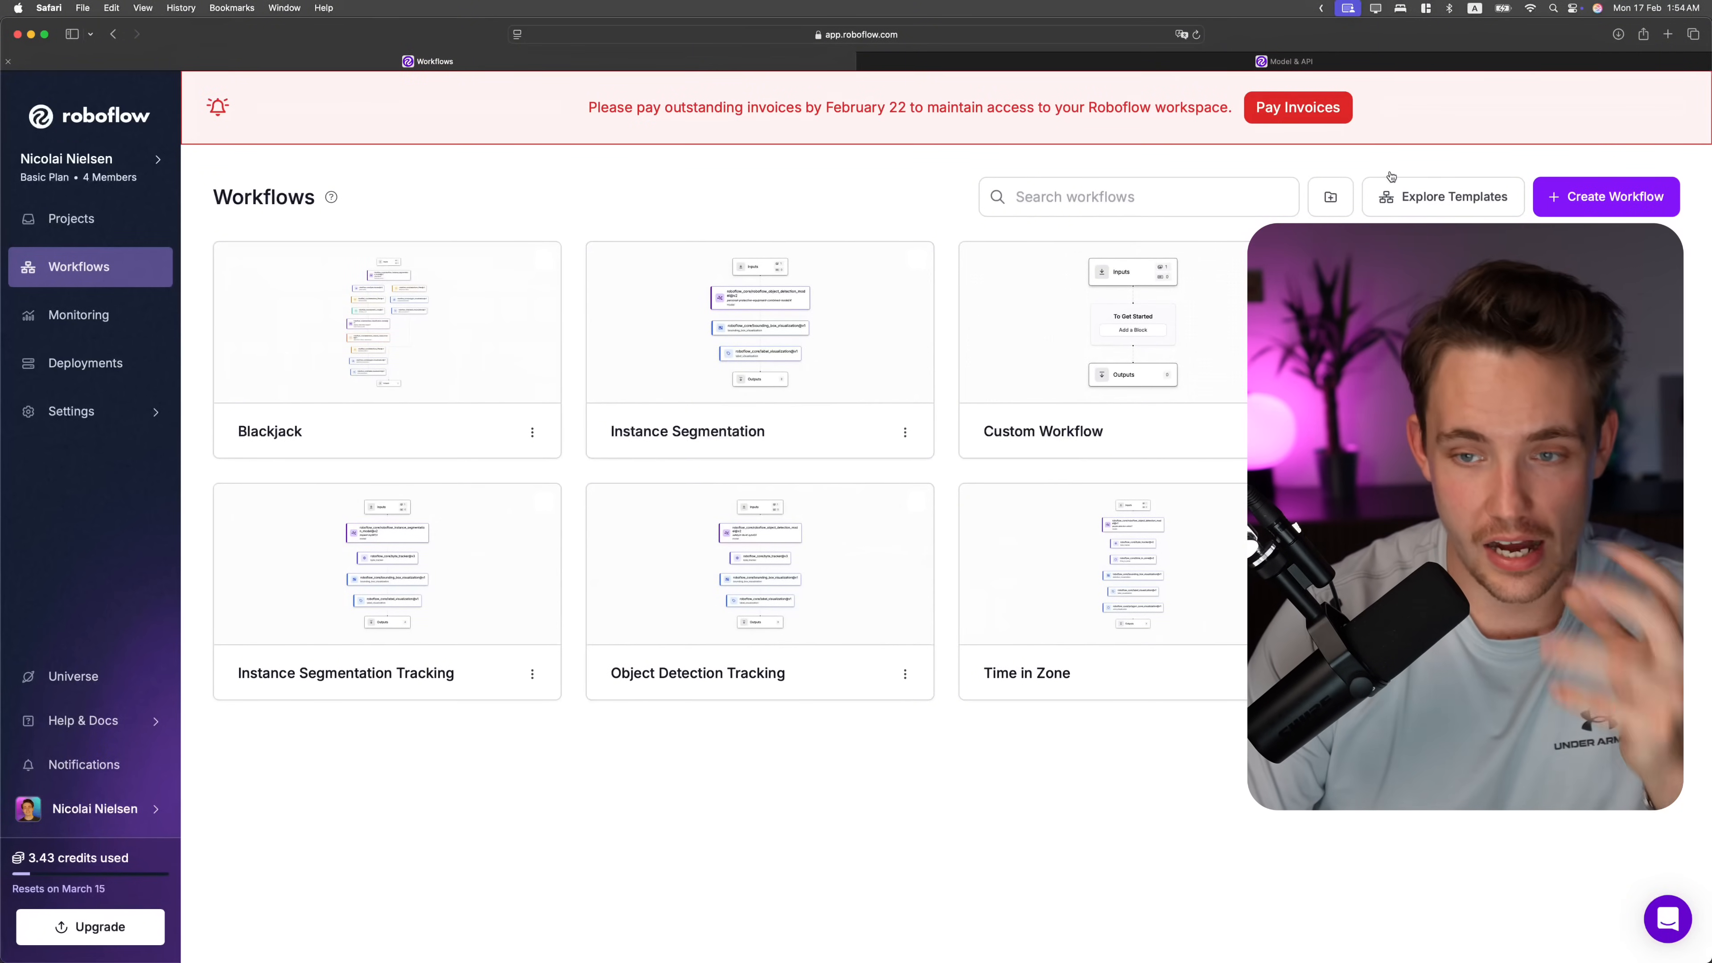
pyautogui.click(1396, 191)
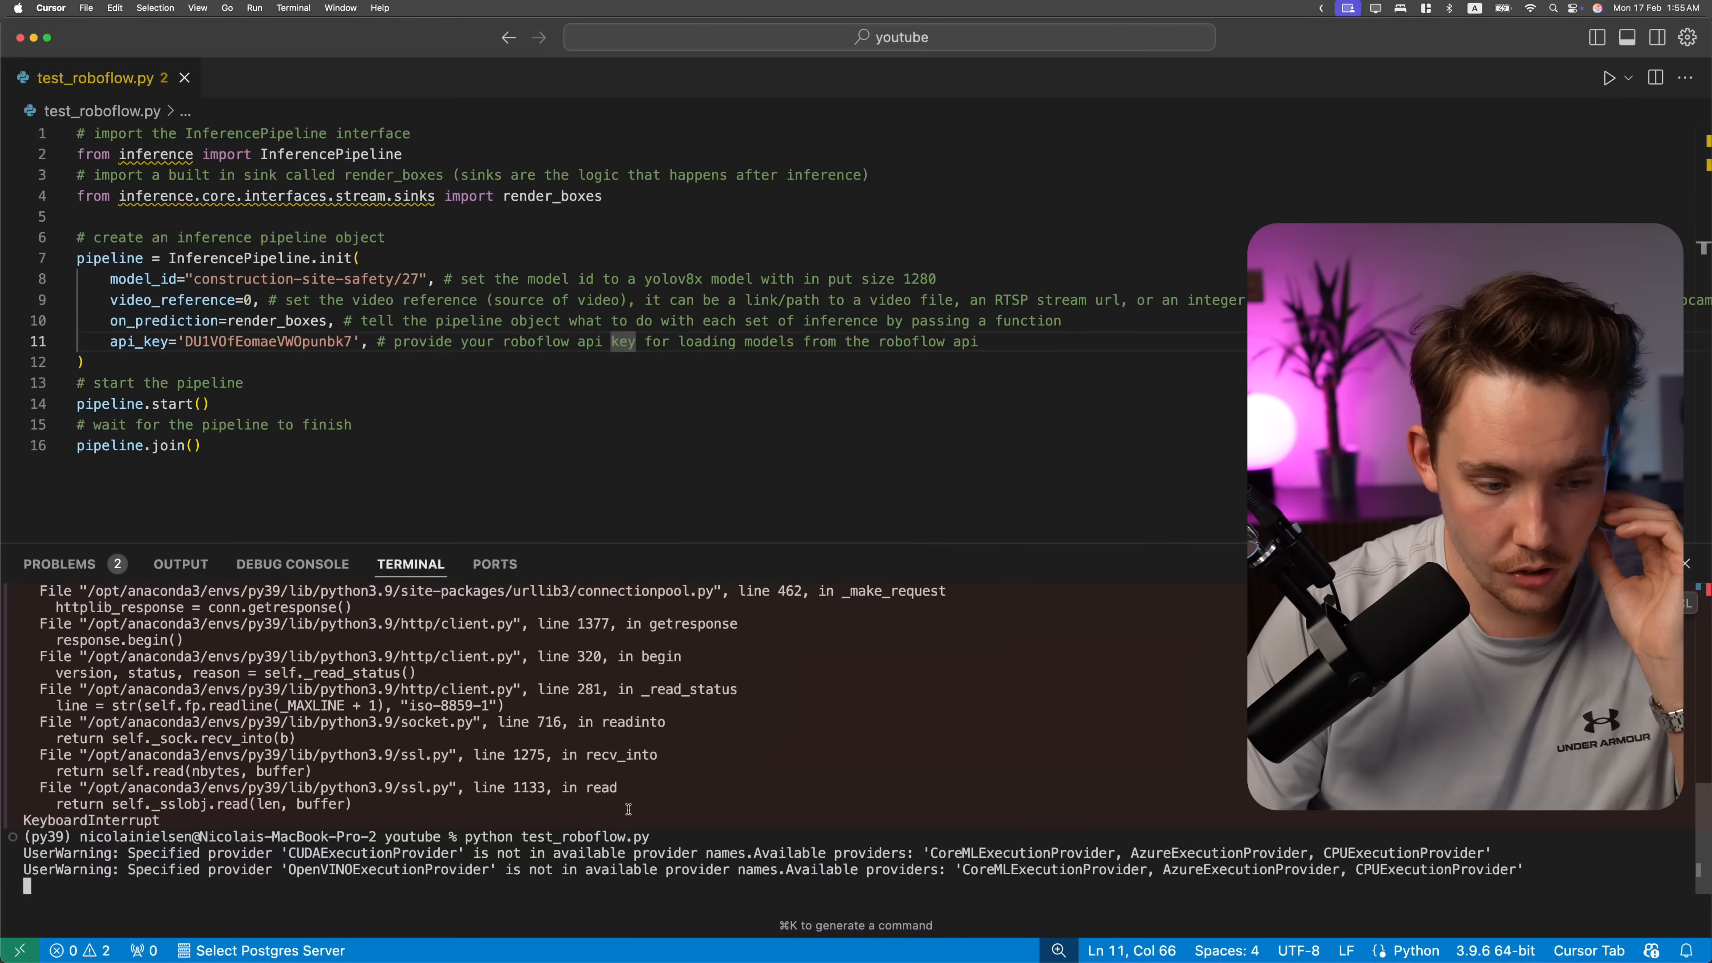
# Switch back to Cursor, stop the running webcam inference and launch python test_roboflow.py again.
pyautogui.moveTo(257, 853); pyautogui.dragTo(577, 870)
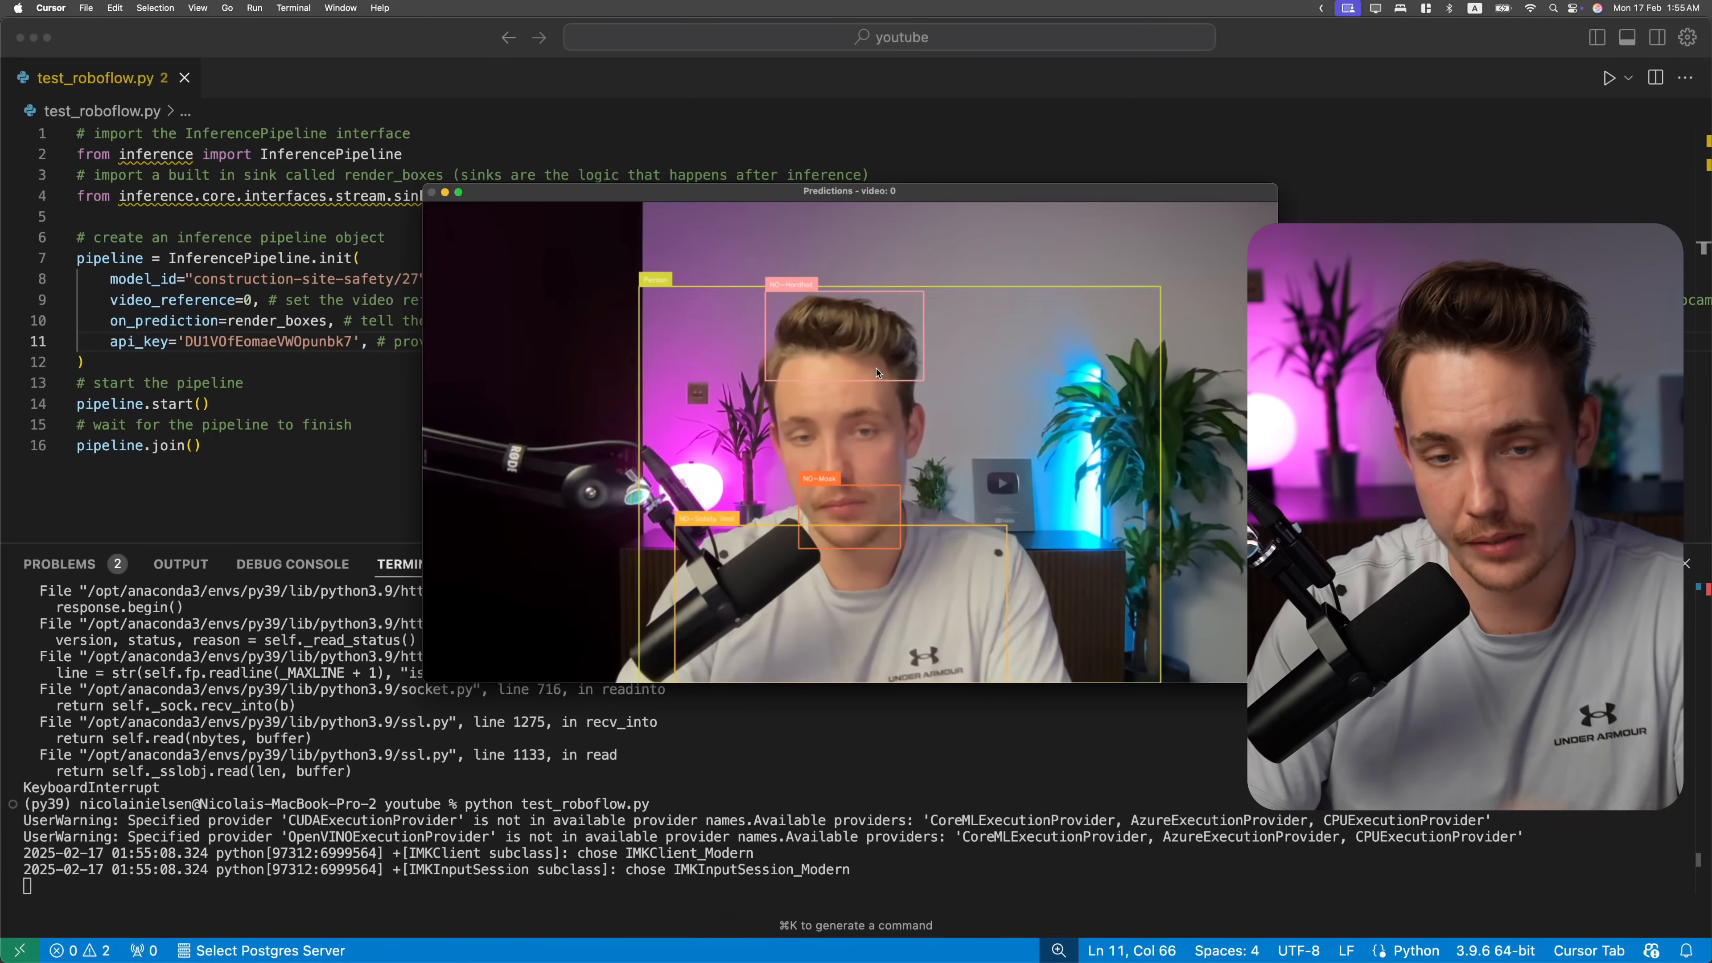
pyautogui.click(486, 846)
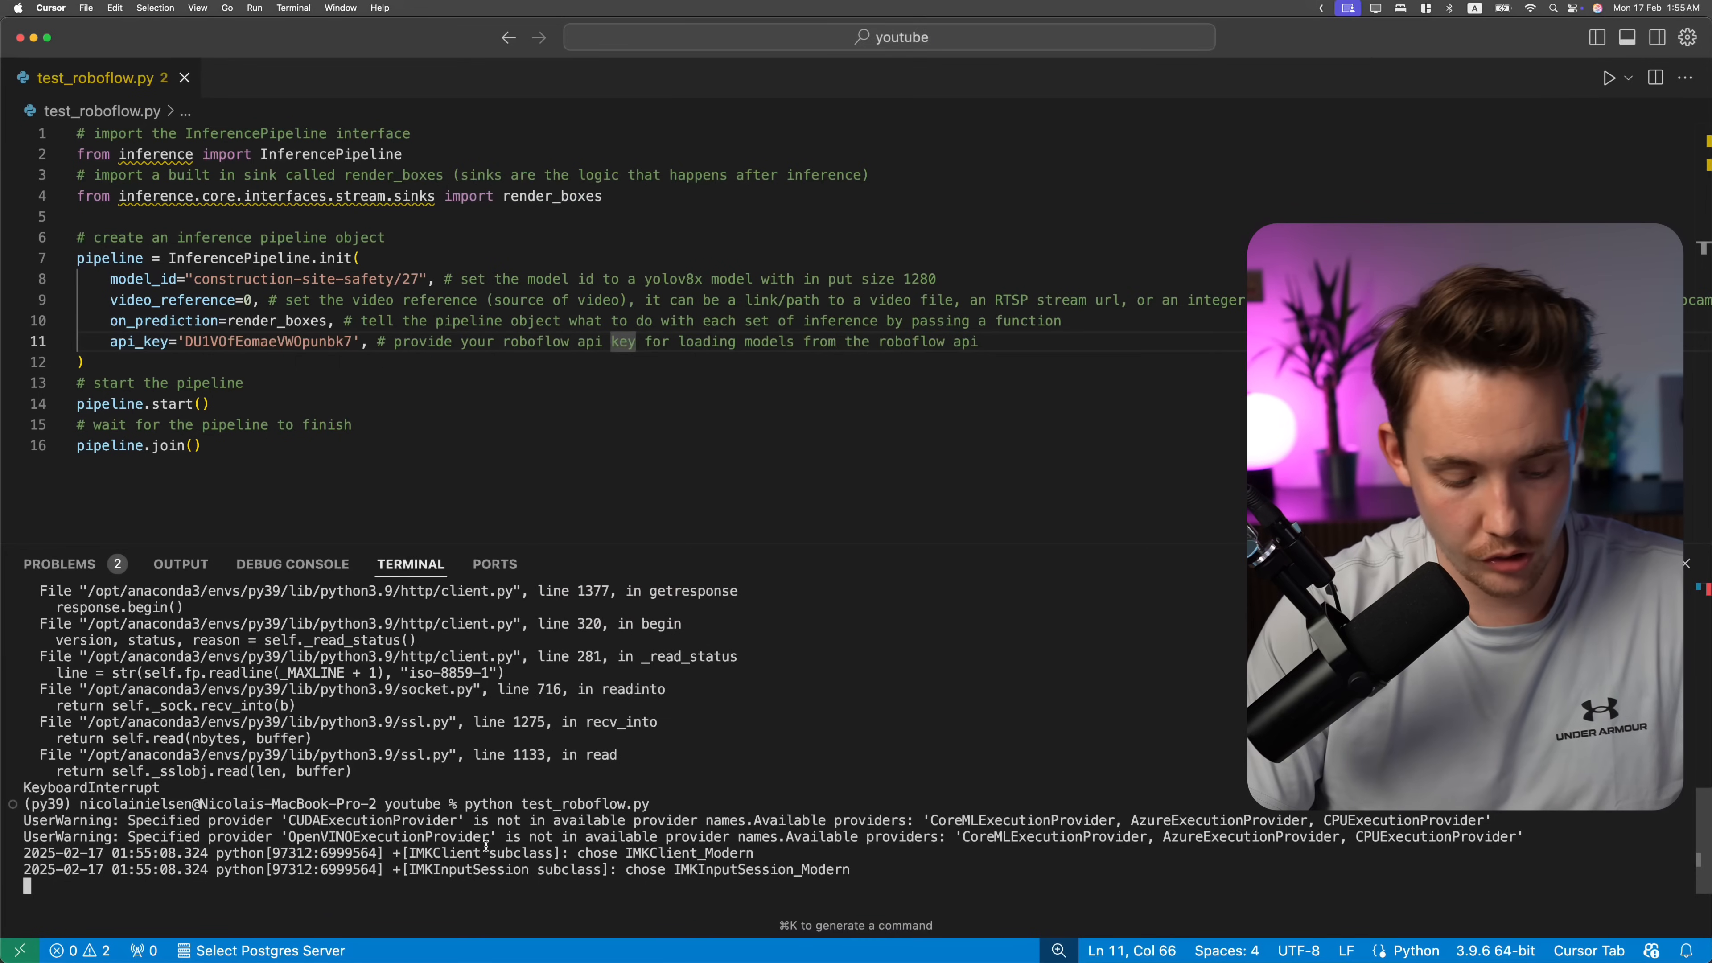
pyautogui.hotkey('ctrl', 'c')
pyautogui.hotkey('ctrl', 'c')
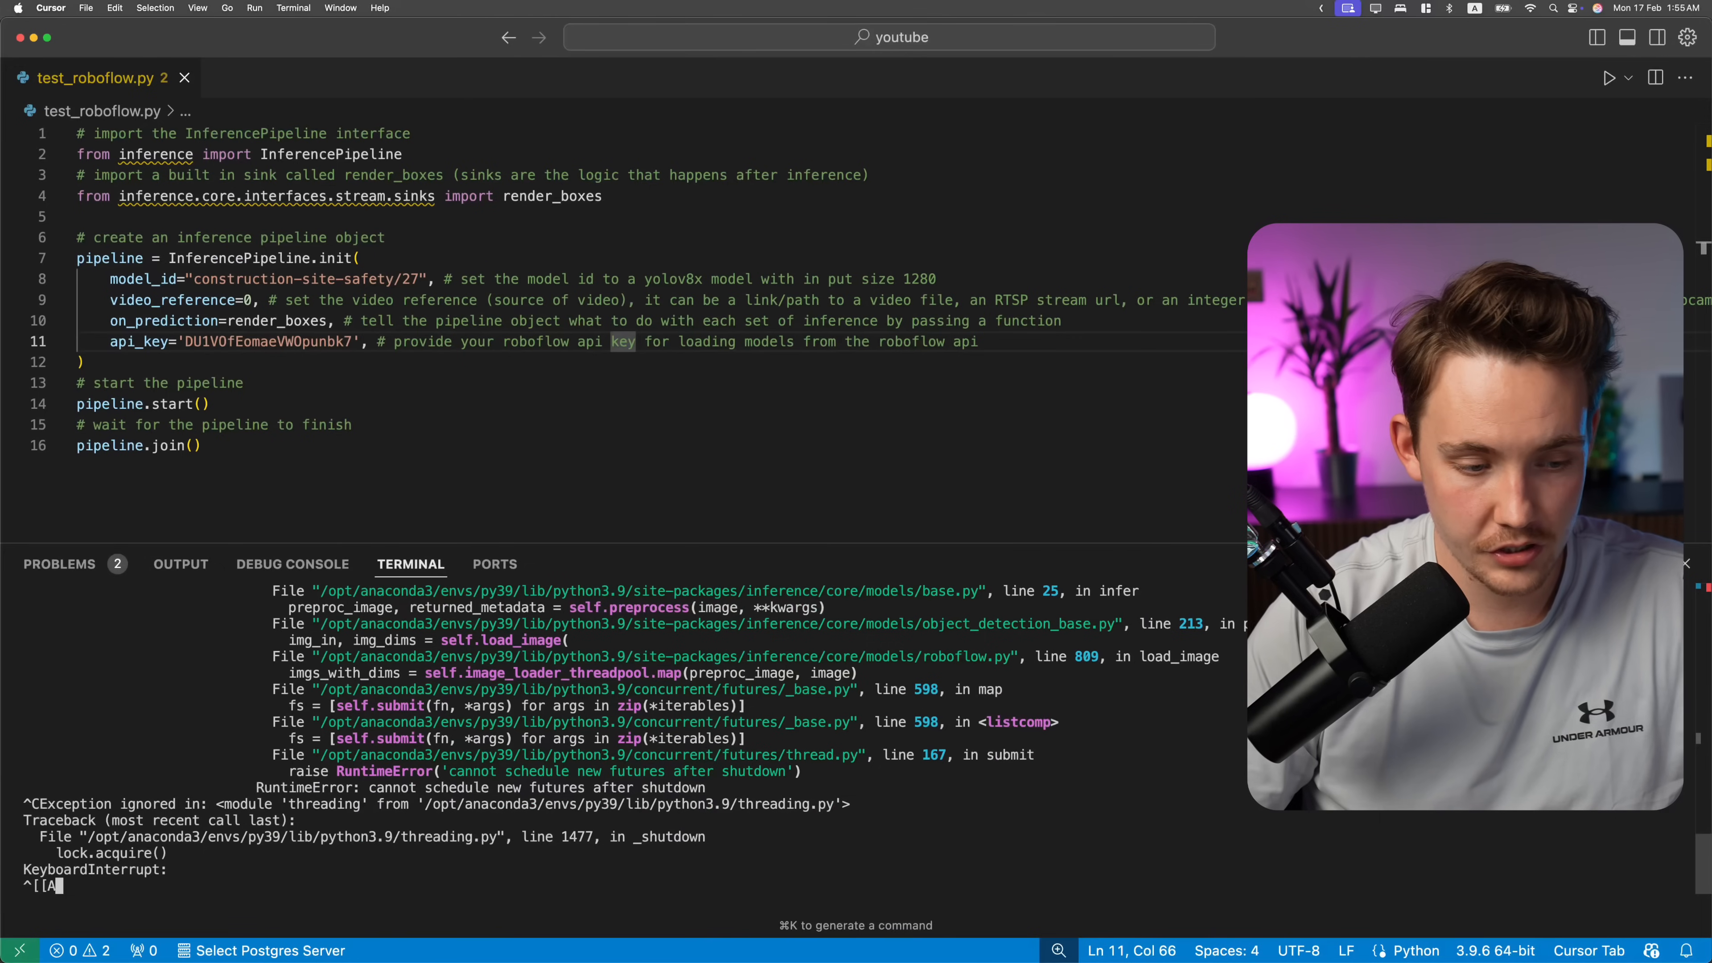
pyautogui.hotkey('ctrl', 'c')
pyautogui.press('Up')
pyautogui.press('Return')
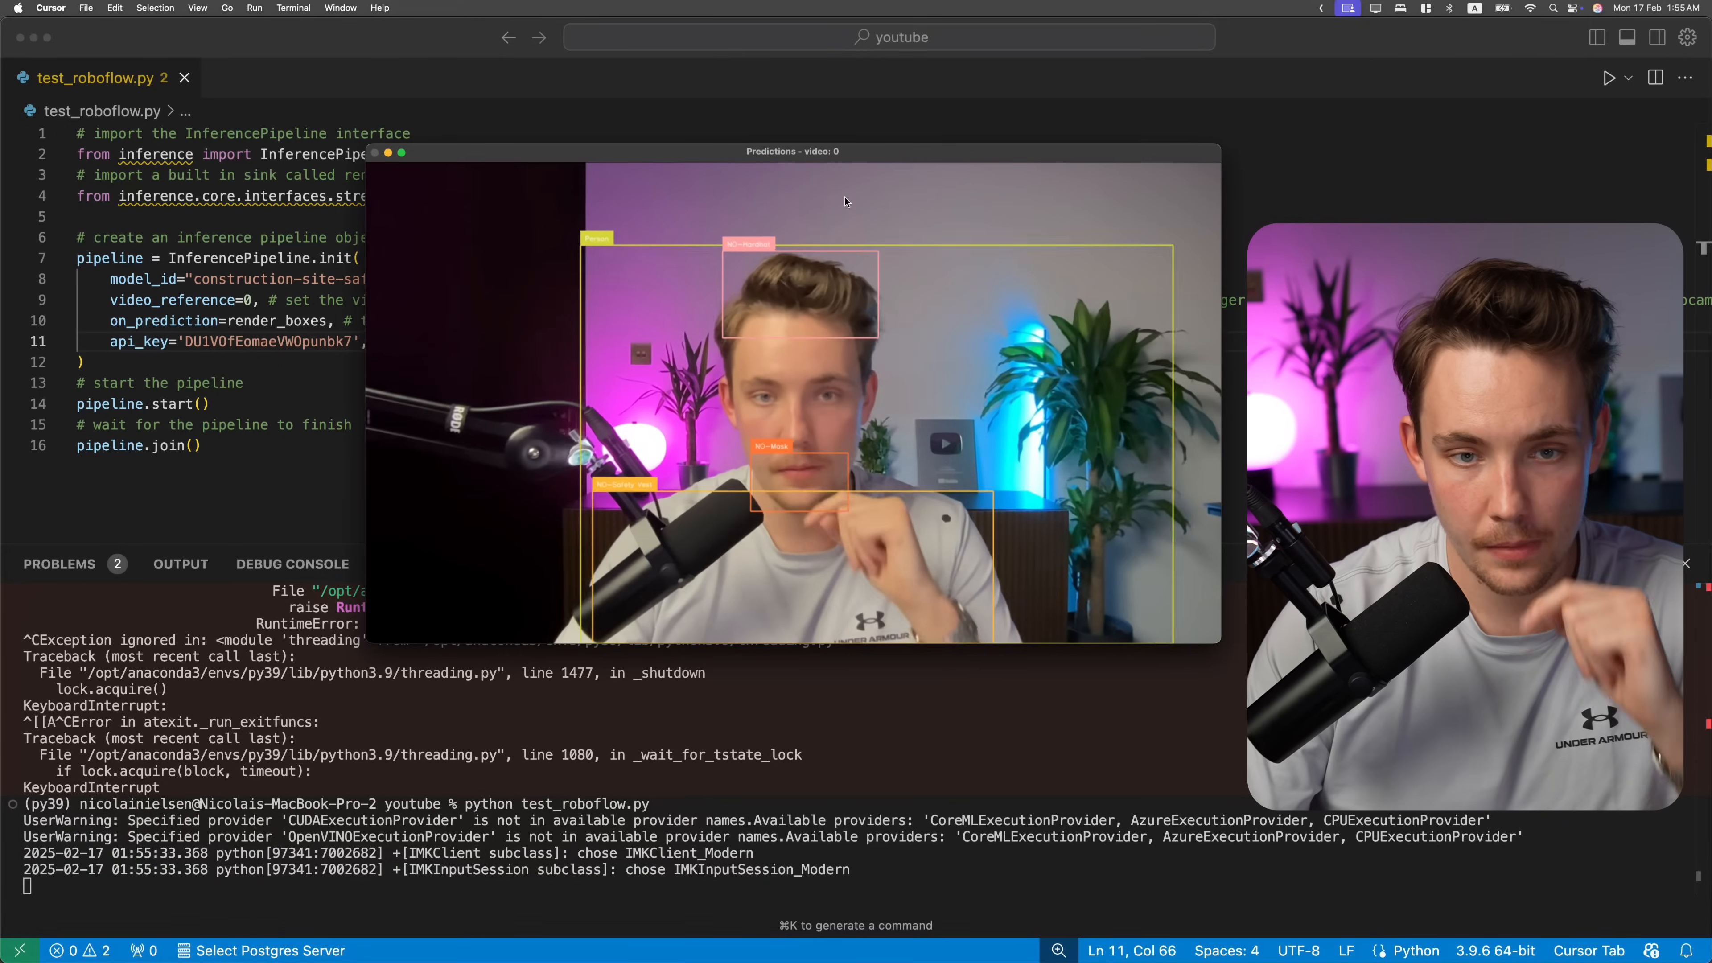
# Move the Predictions window away from the code and stop the webcam inference.
pyautogui.moveTo(842, 152); pyautogui.dragTo(1180, 237)
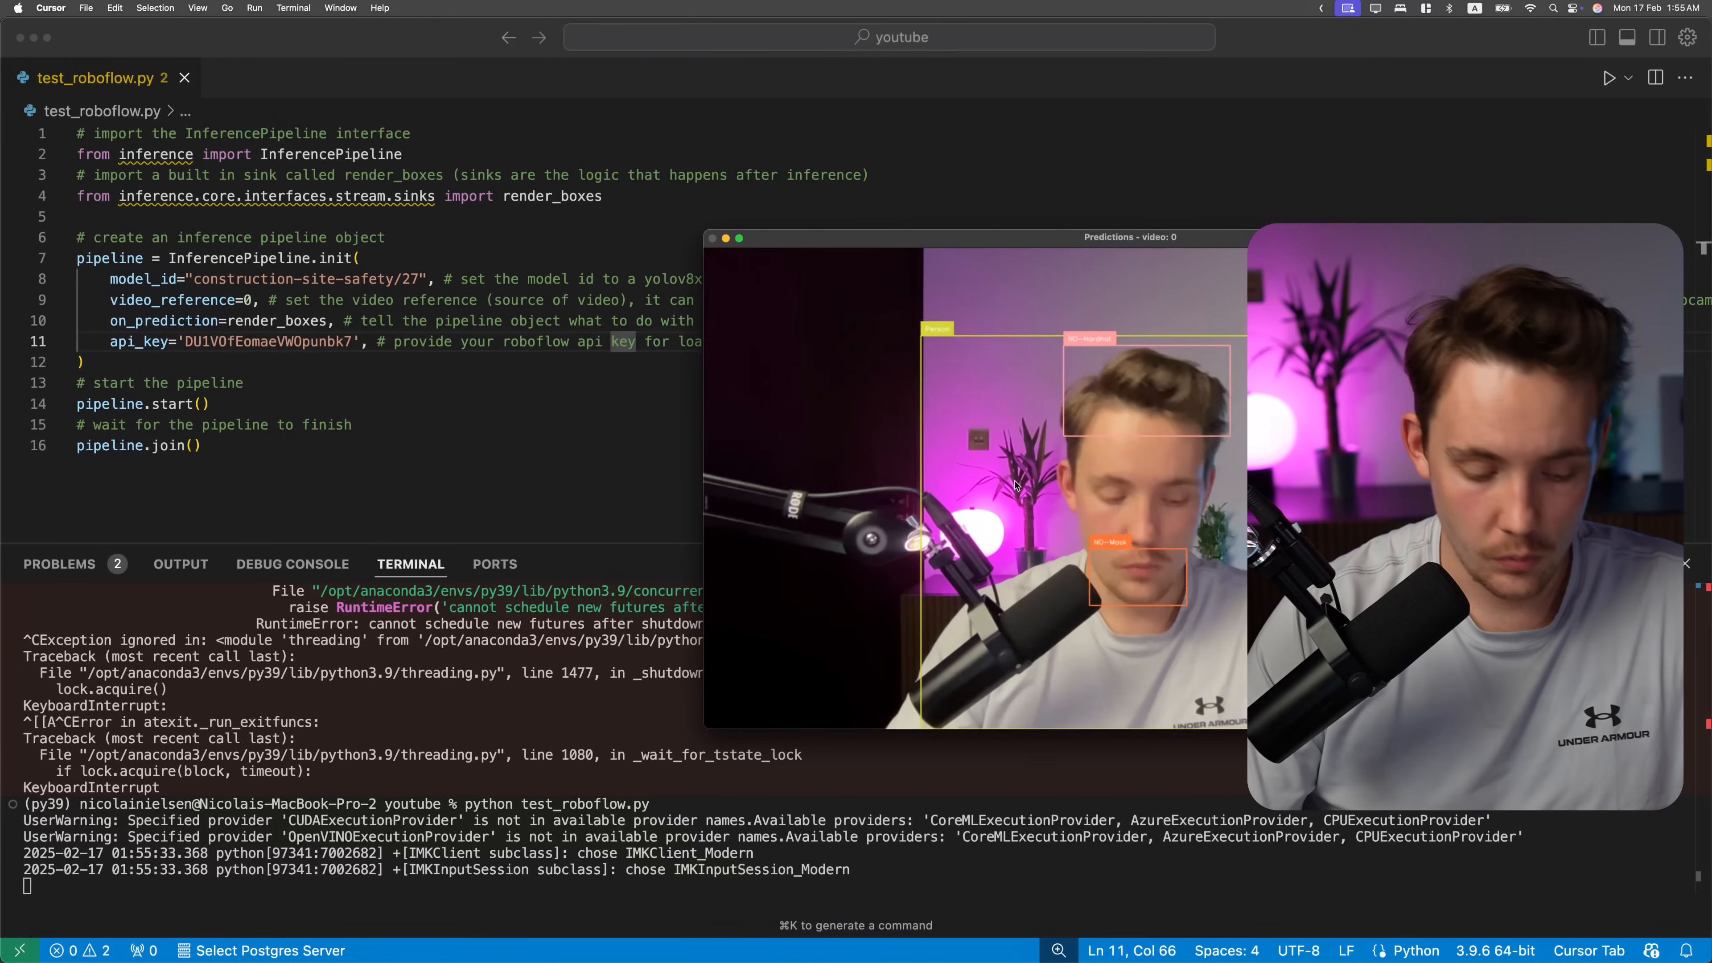
pyautogui.press('q')
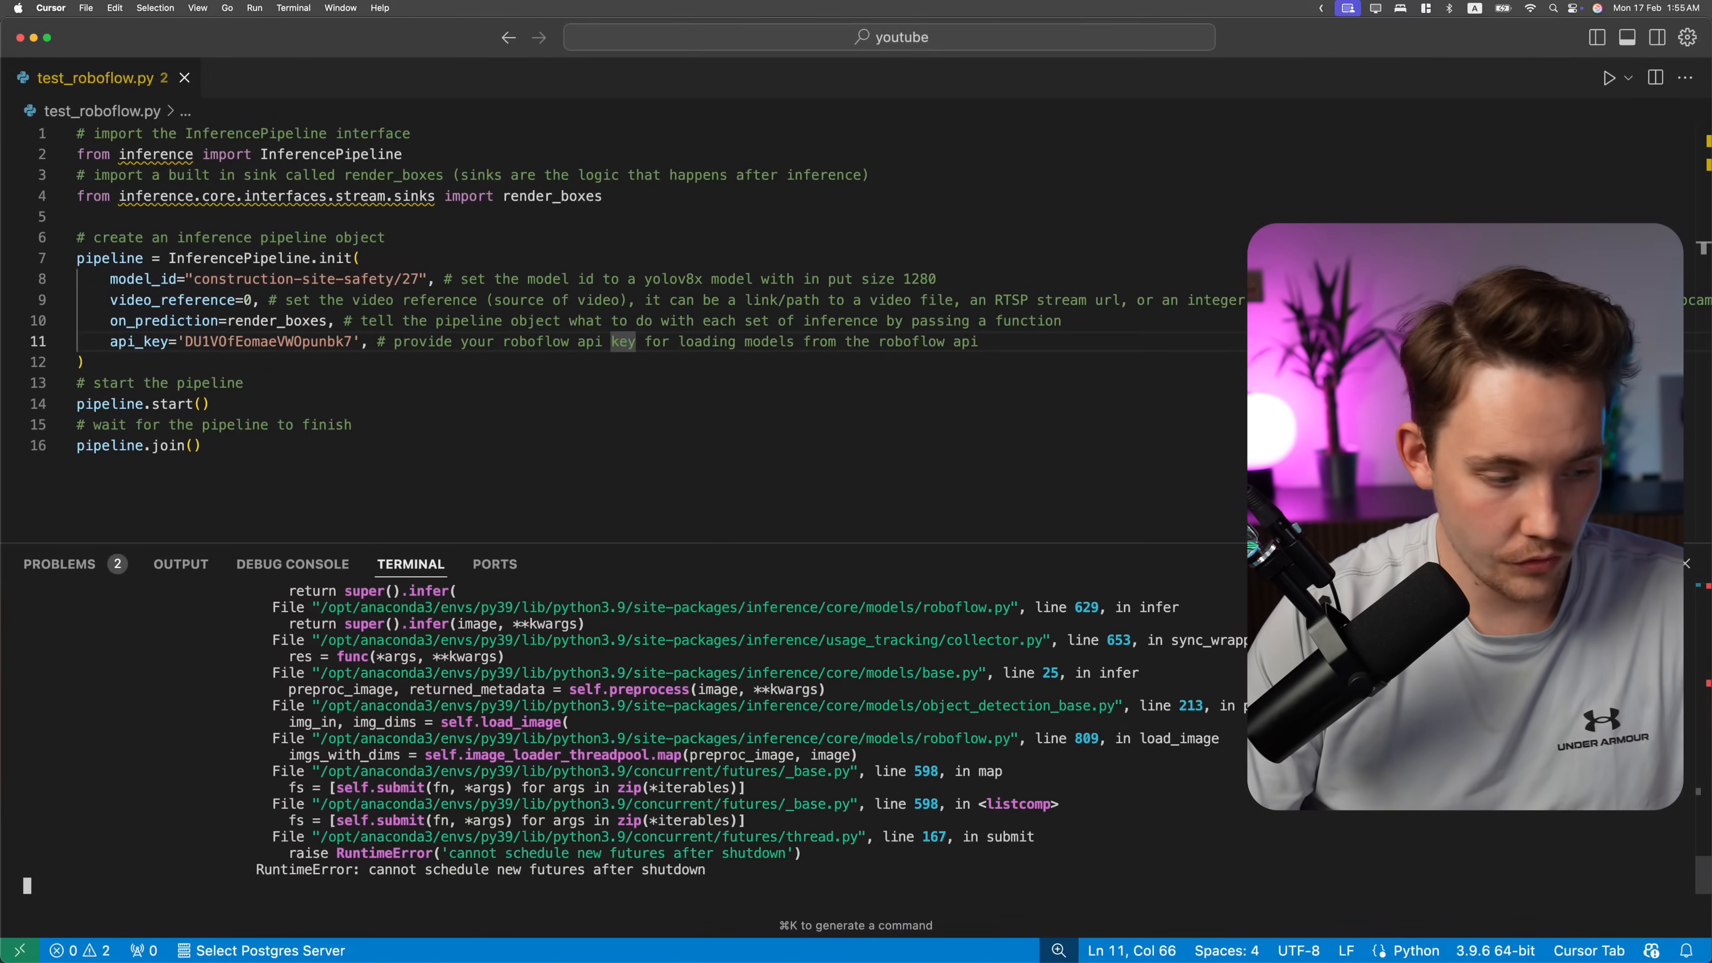
# Return to Safari and examine the Object Detection workflow templates, including the business logic and video analytics ones.
pyautogui.press('super+Tab')
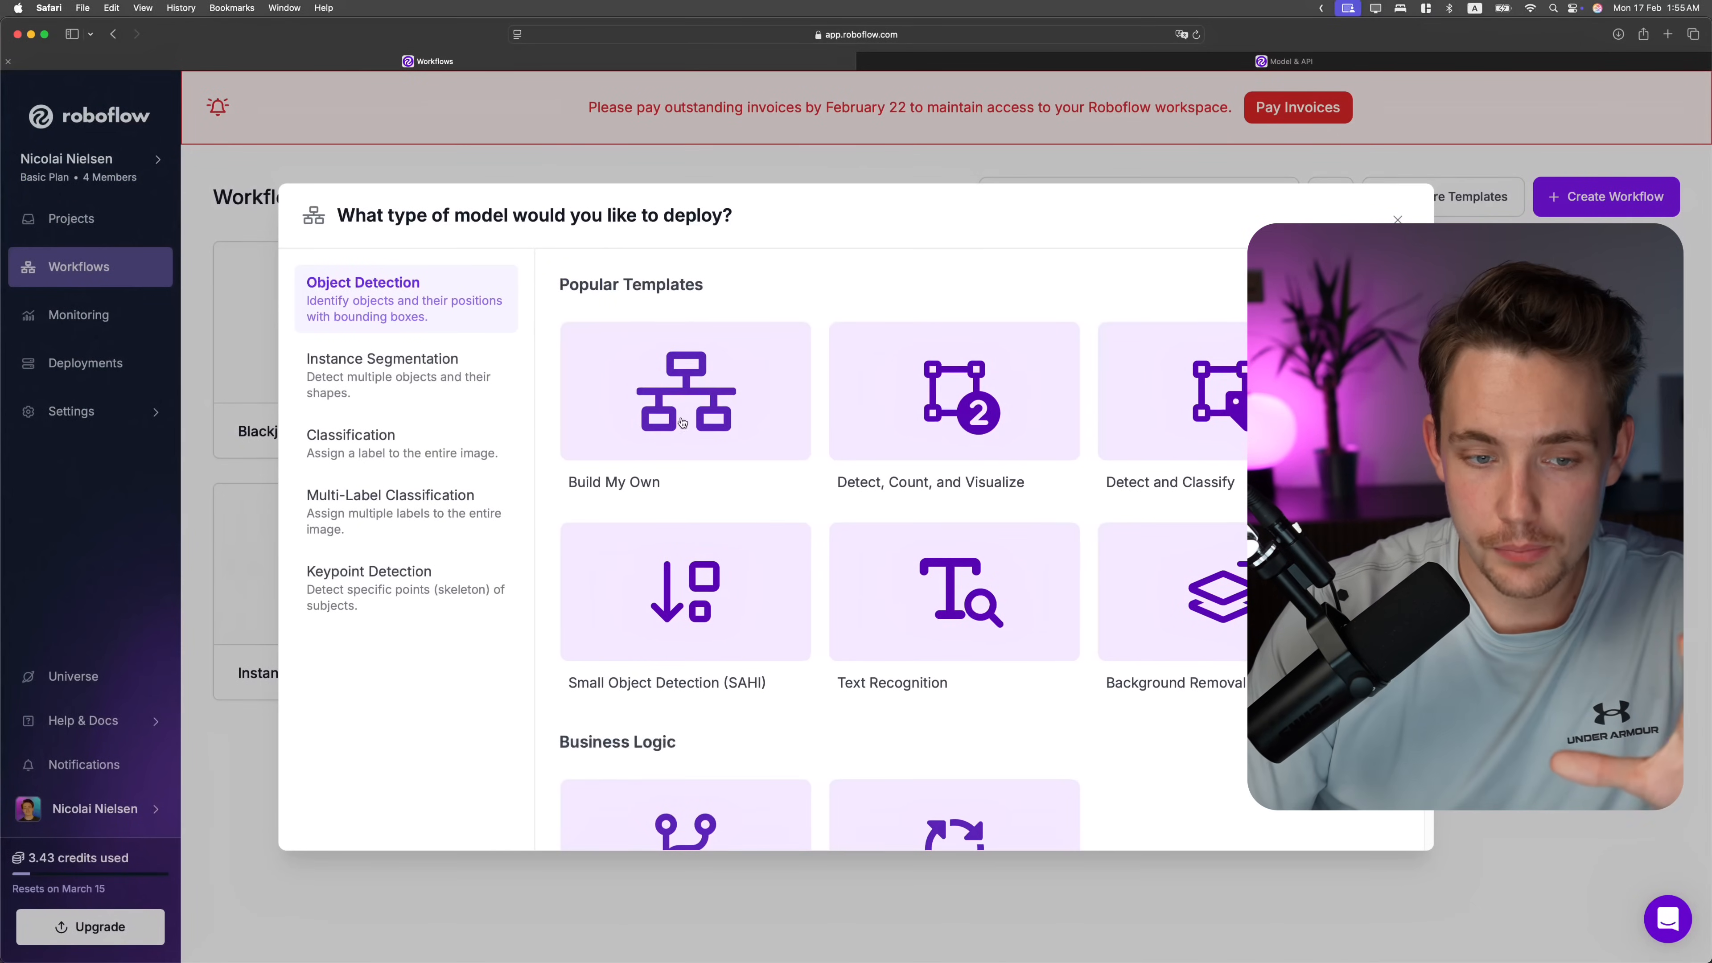
pyautogui.scroll(-1, 703, 426)
pyautogui.scroll(1, 703, 426)
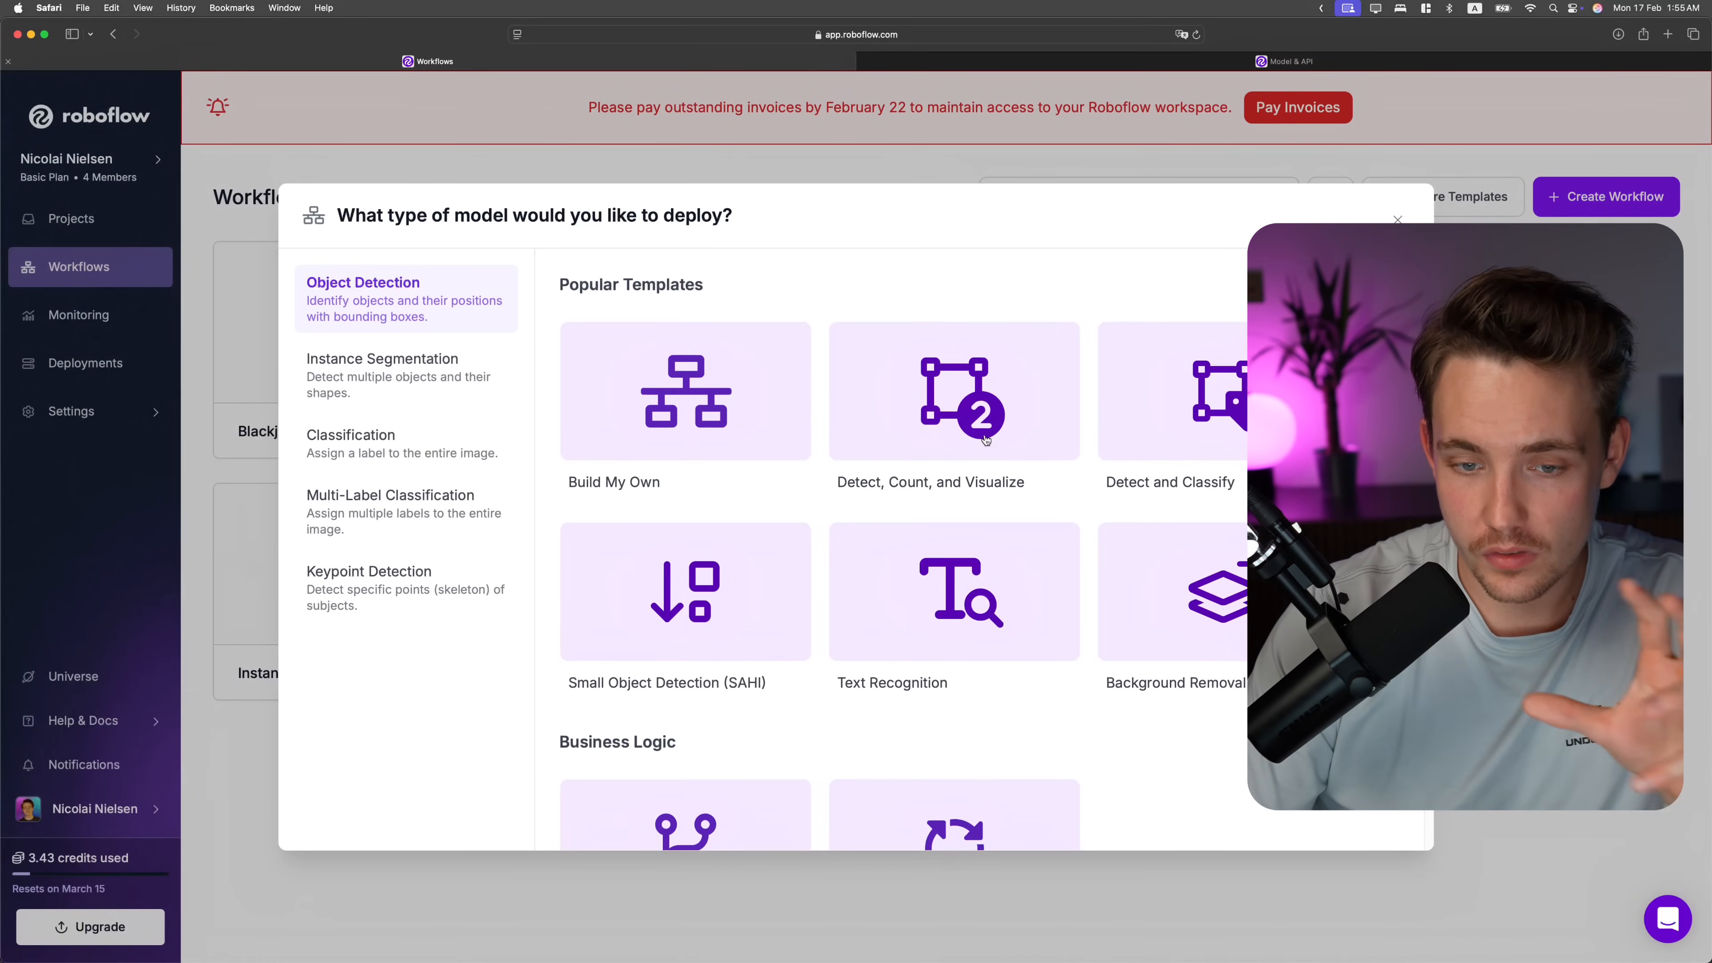
pyautogui.scroll(-1, 991, 414)
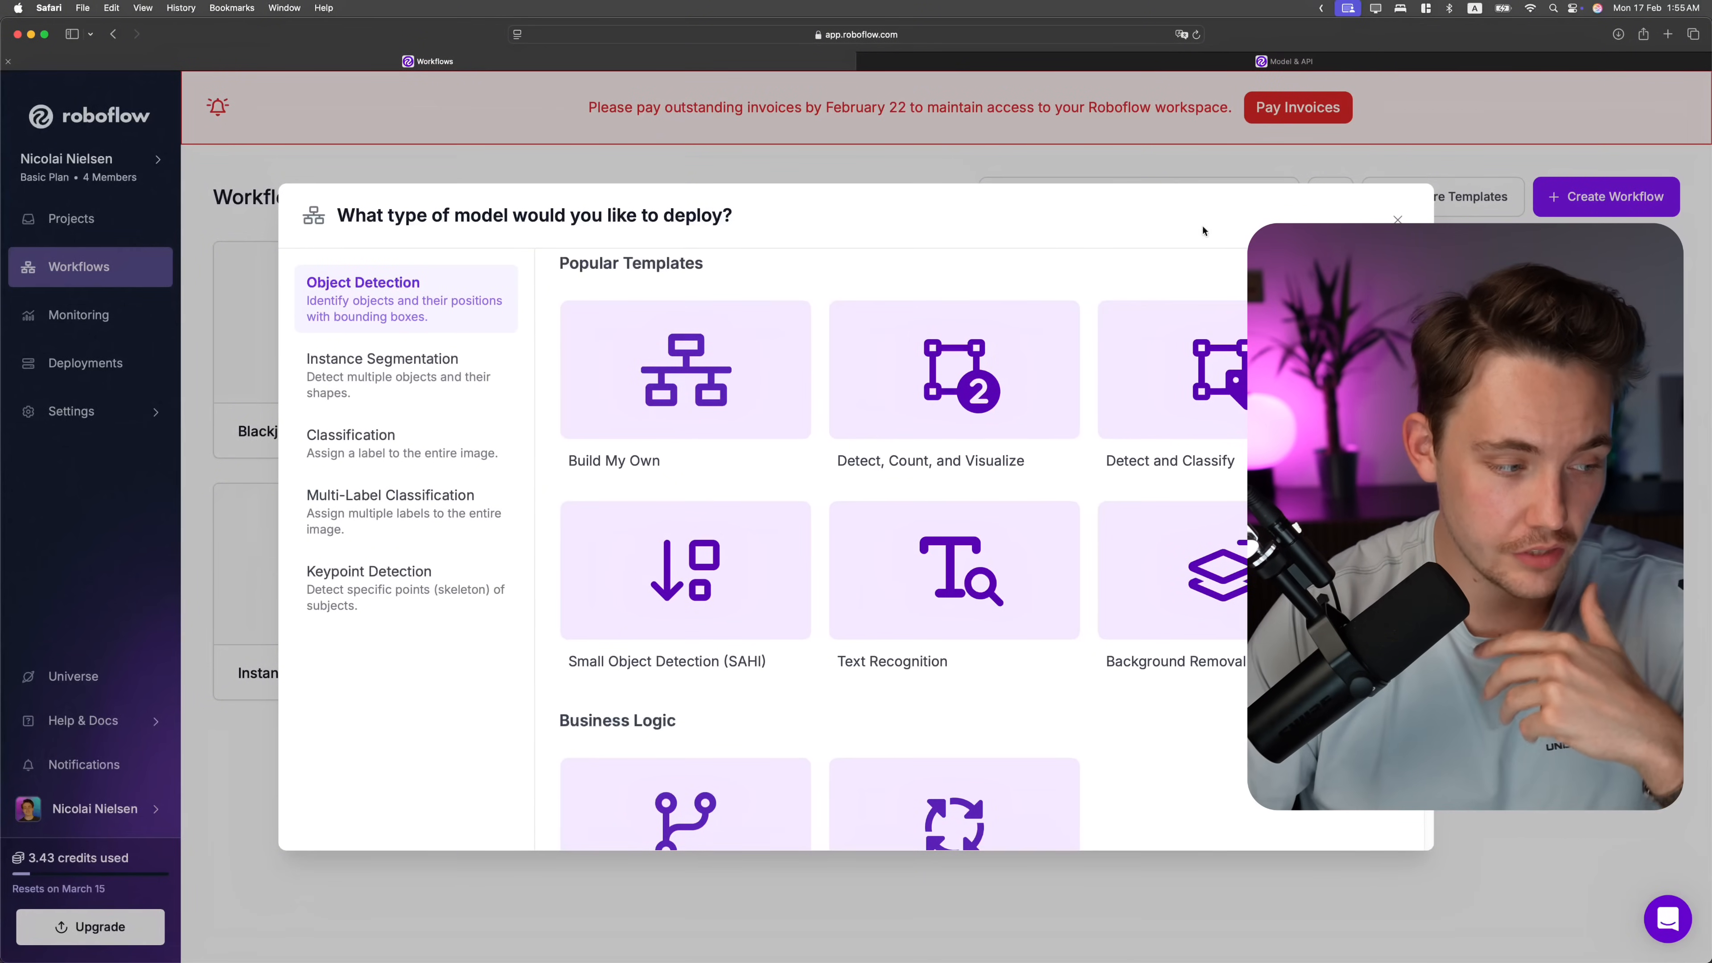
pyautogui.scroll(-3, 1120, 351)
pyautogui.scroll(4, 1233, 539)
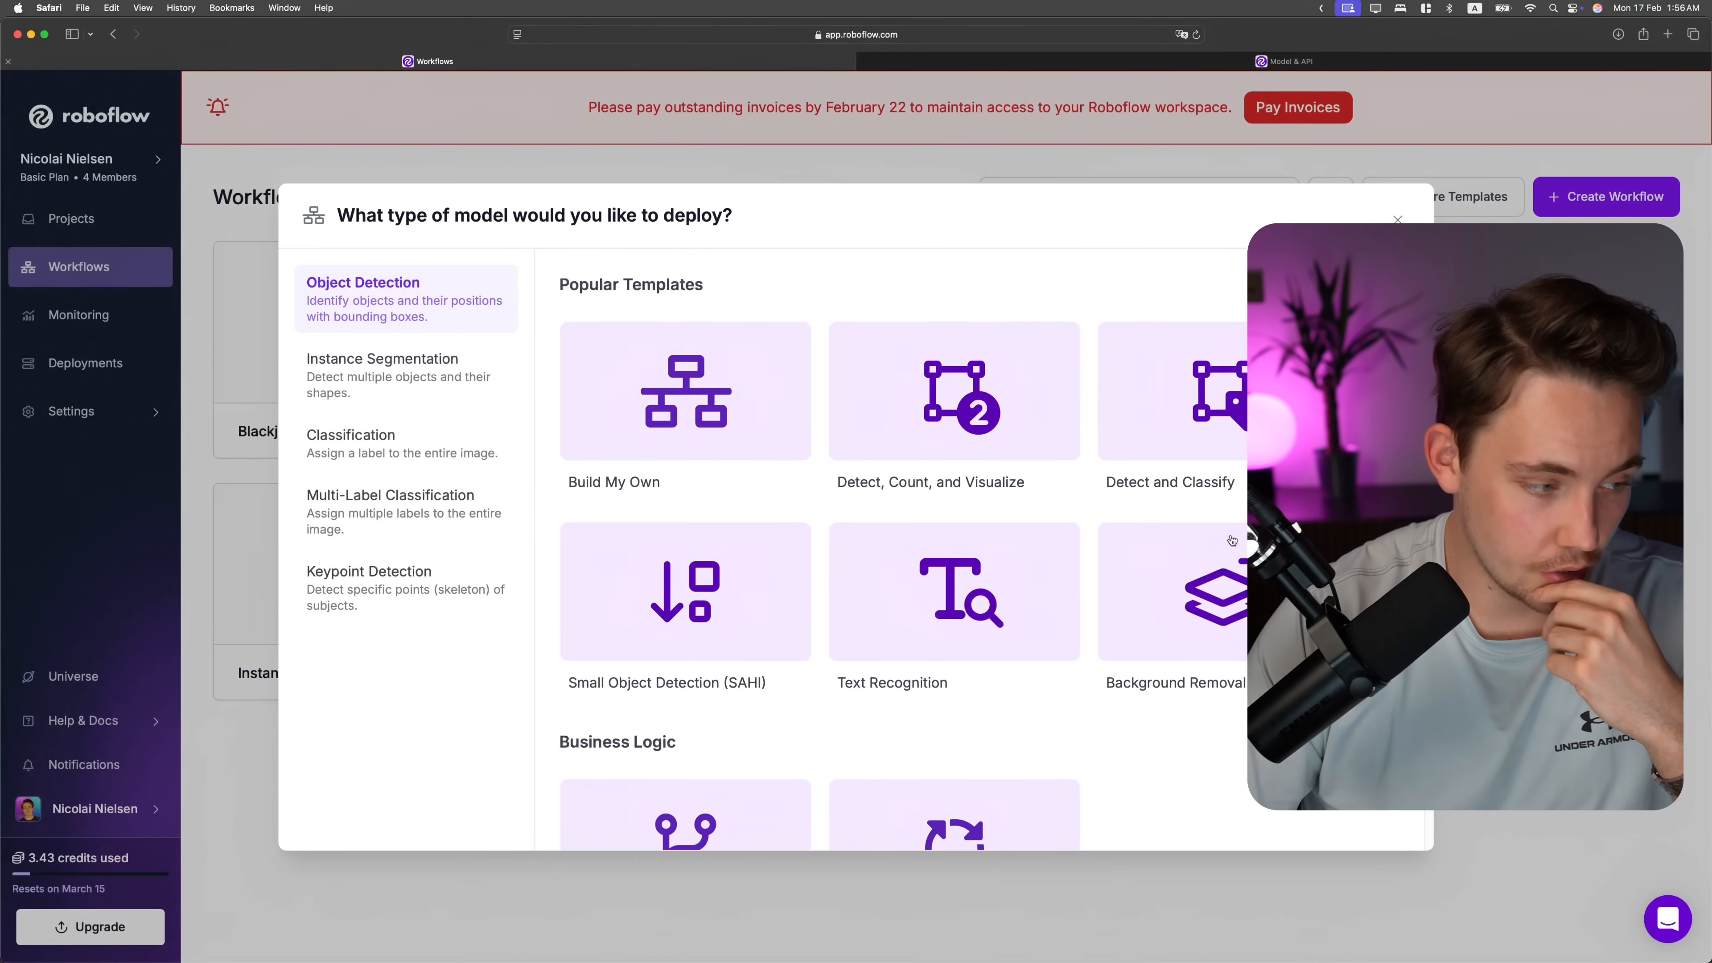
pyautogui.scroll(-6, 1165, 554)
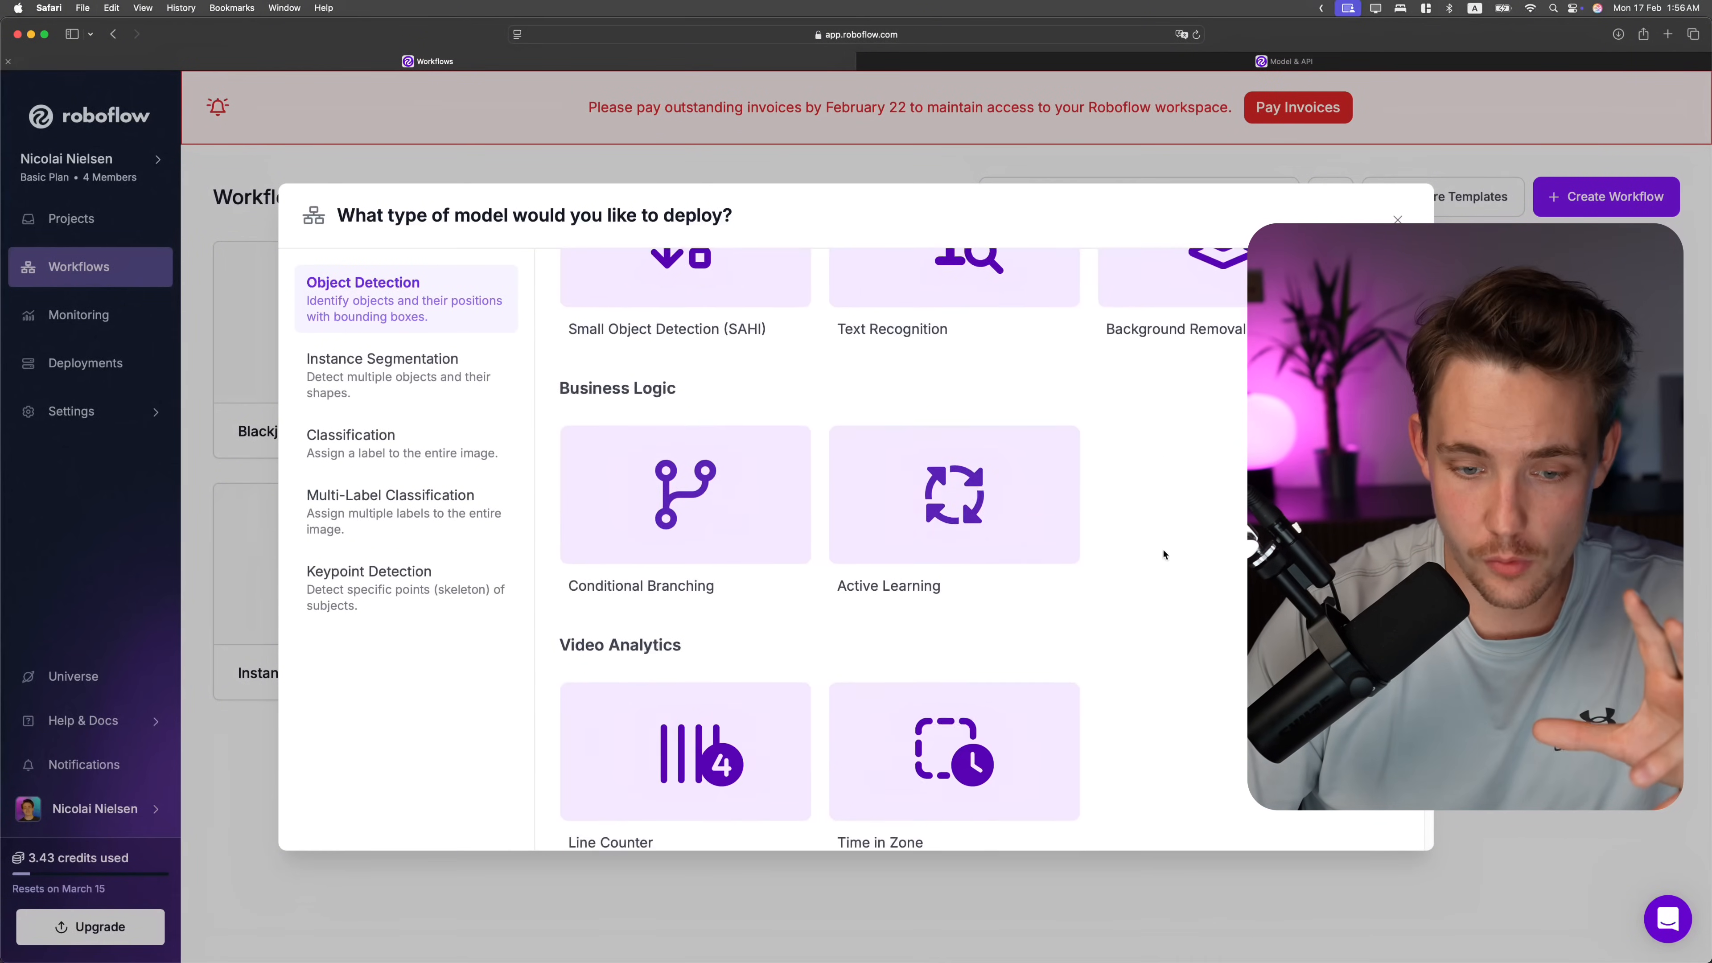
pyautogui.scroll(-3, 971, 564)
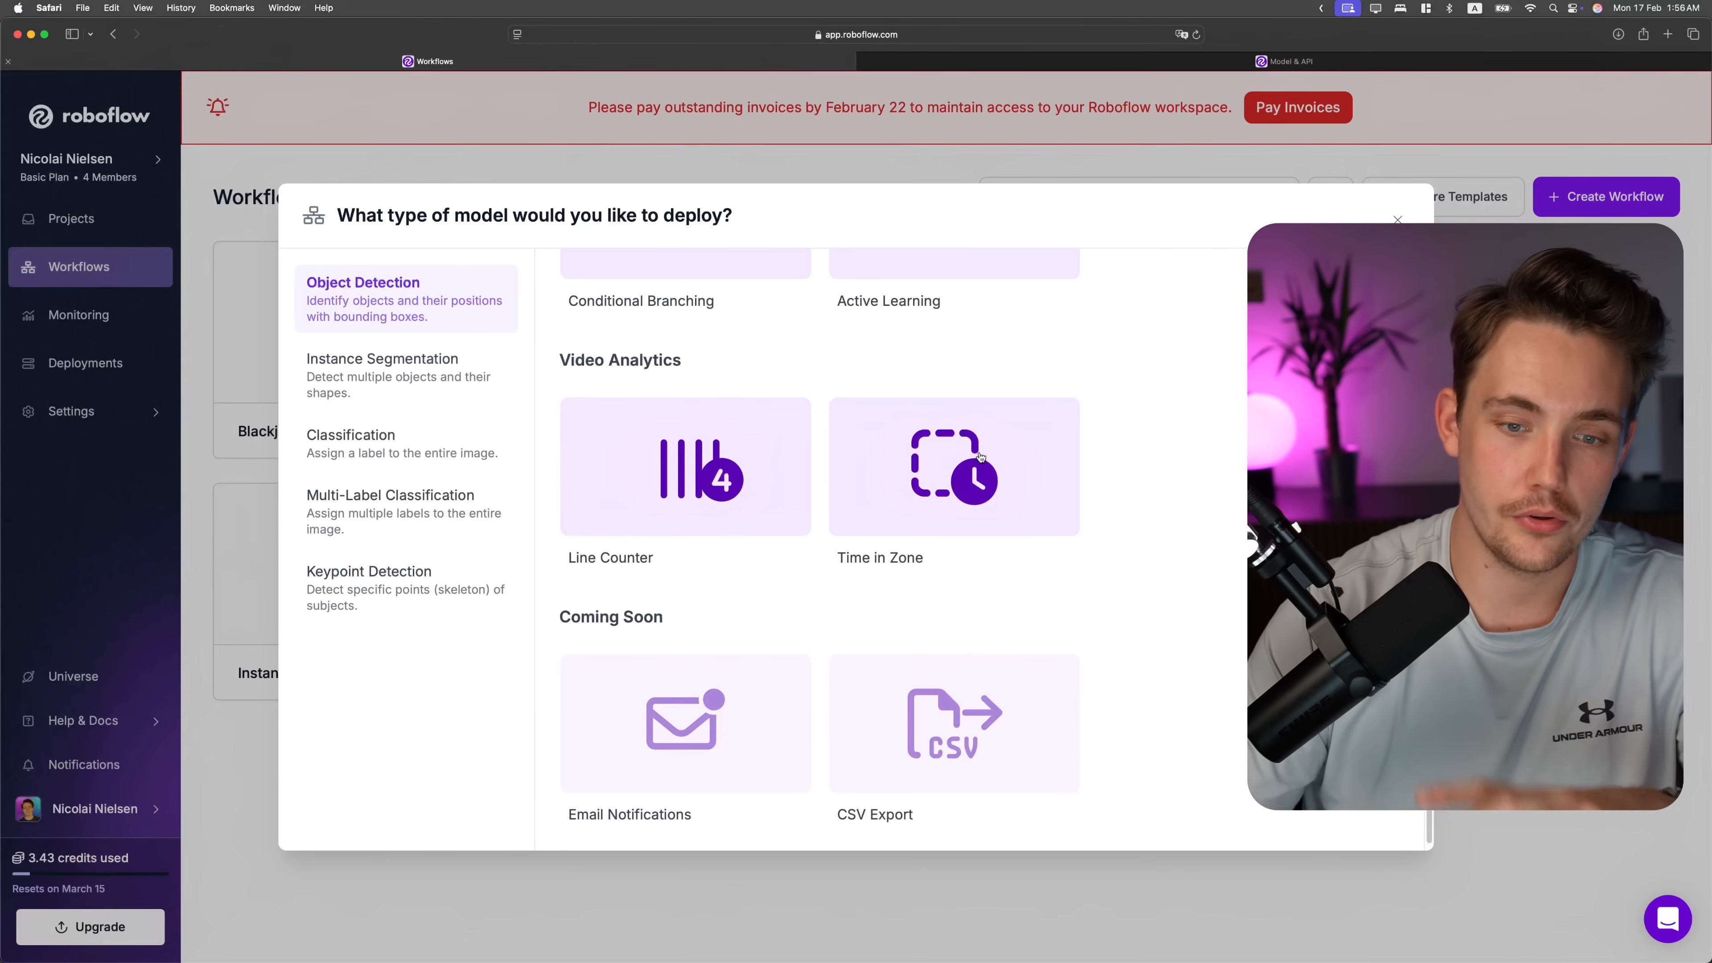
pyautogui.scroll(5, 1024, 479)
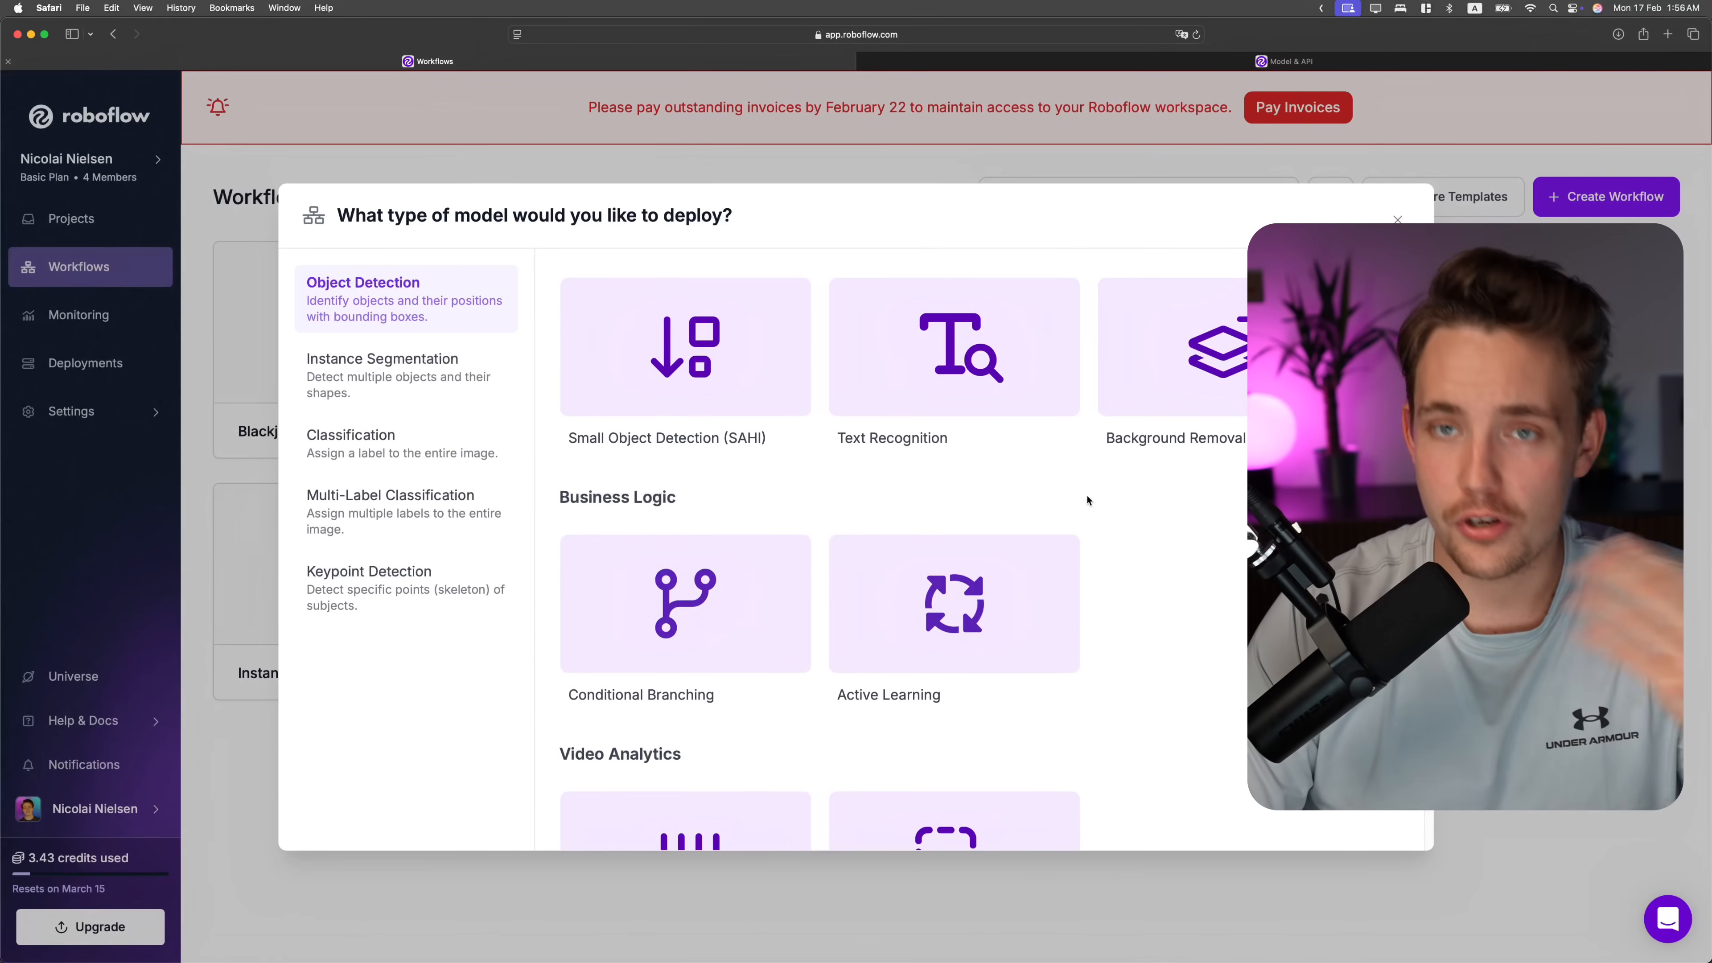
# View the workflow templates for Instance Segmentation, Classification and Multi-Label Classification, and close the template dialog.
pyautogui.click(394, 377)
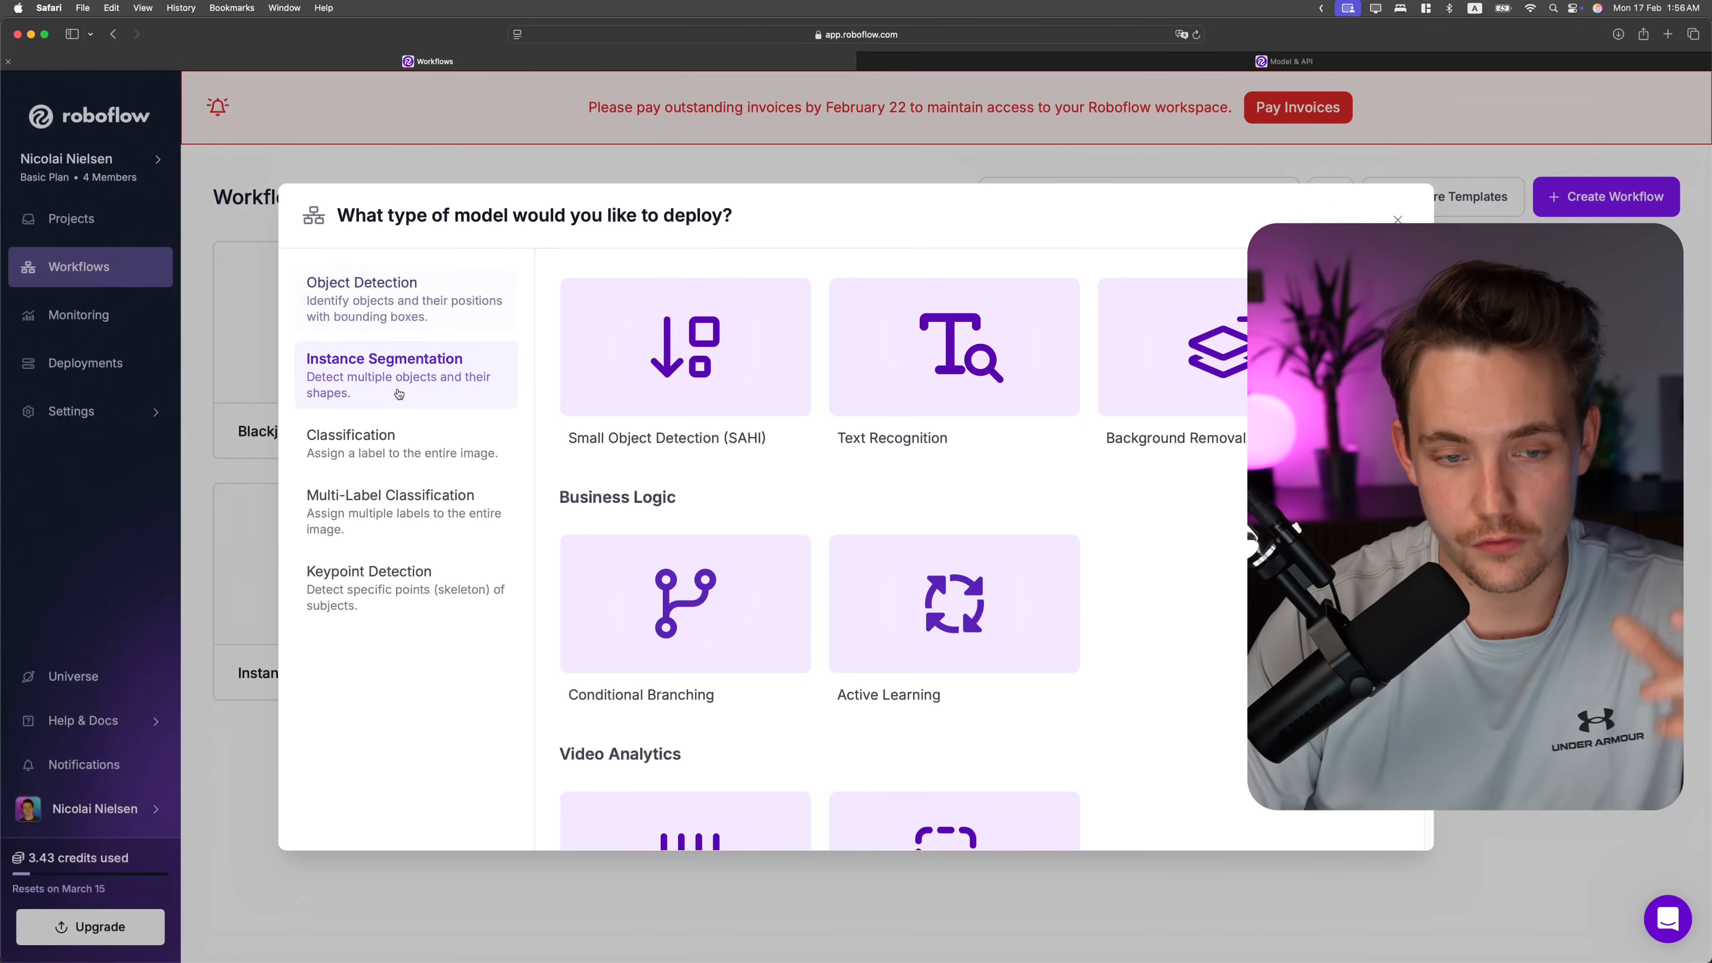
pyautogui.click(394, 441)
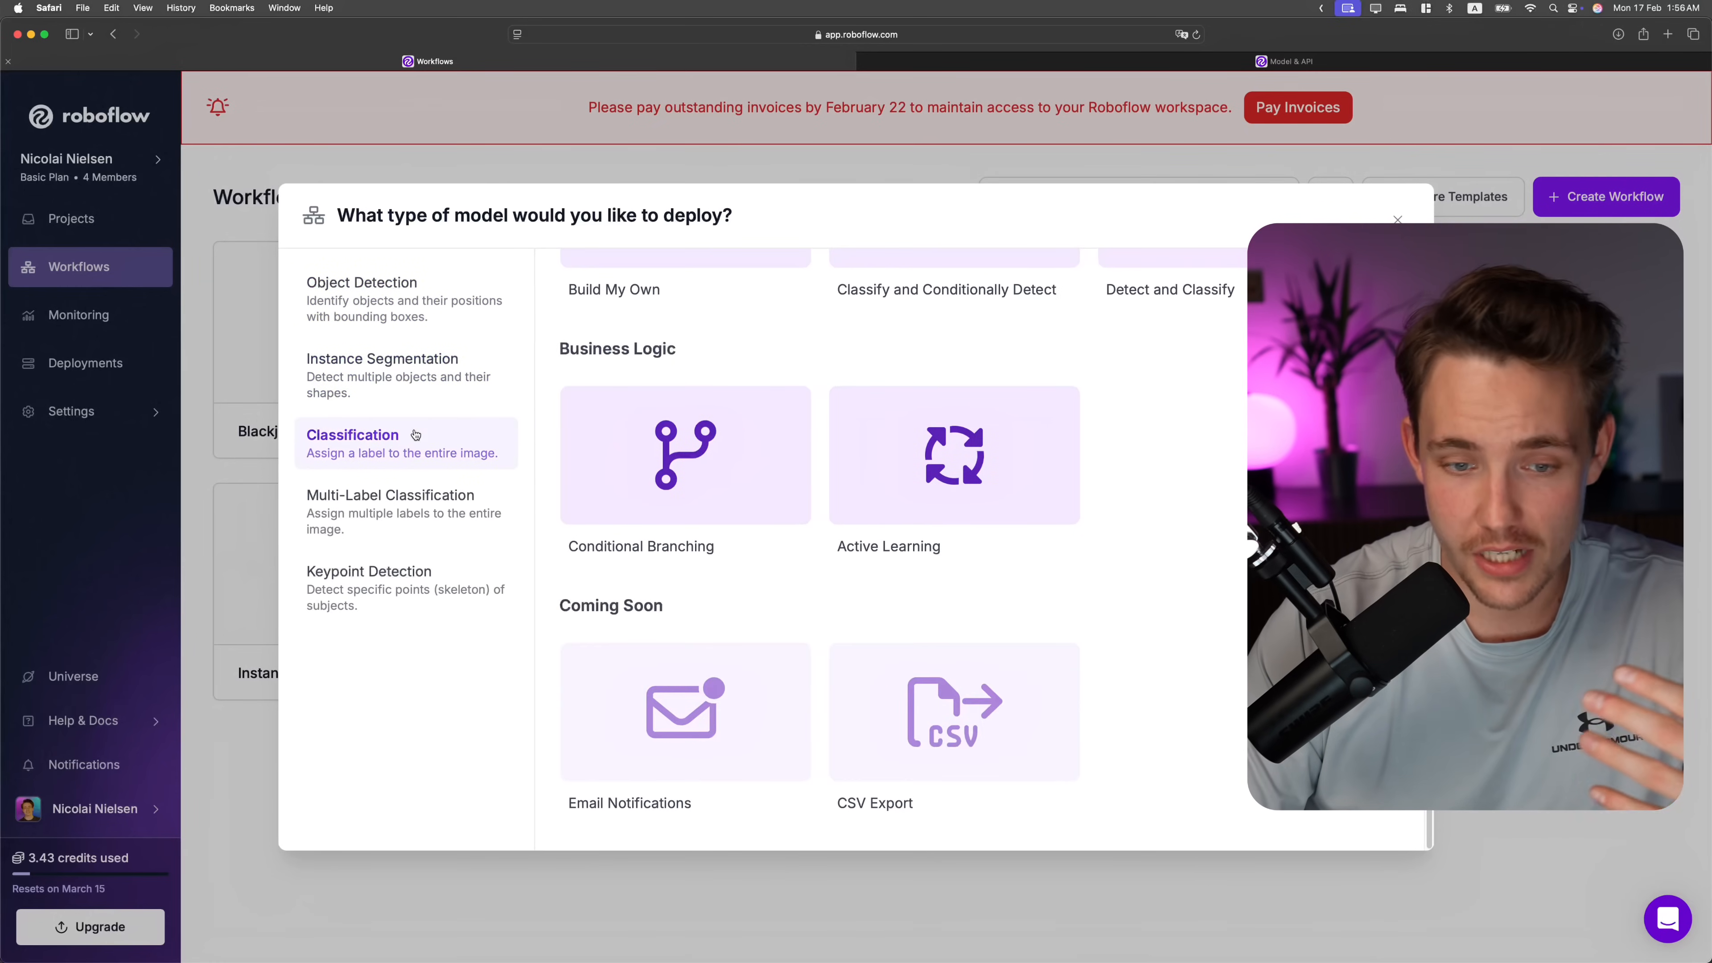
pyautogui.click(449, 501)
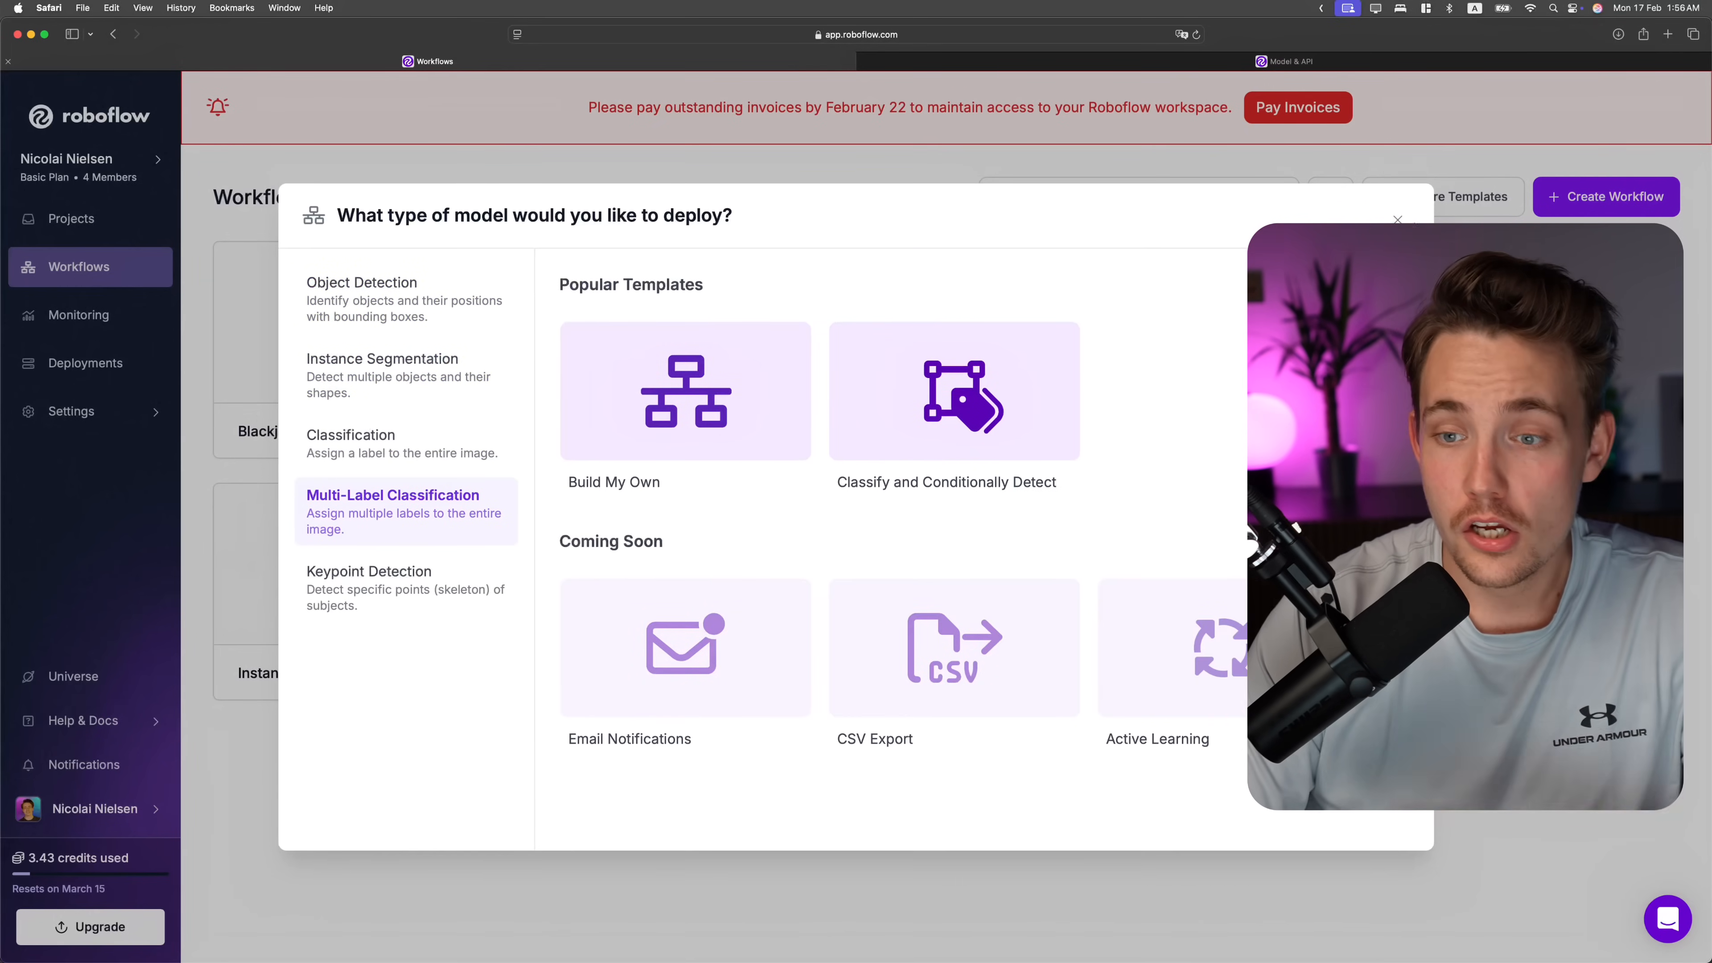
pyautogui.click(1397, 219)
# Create a new custom workflow and dismiss the Getting Started With Workflows introduction.
pyautogui.click(1653, 205)
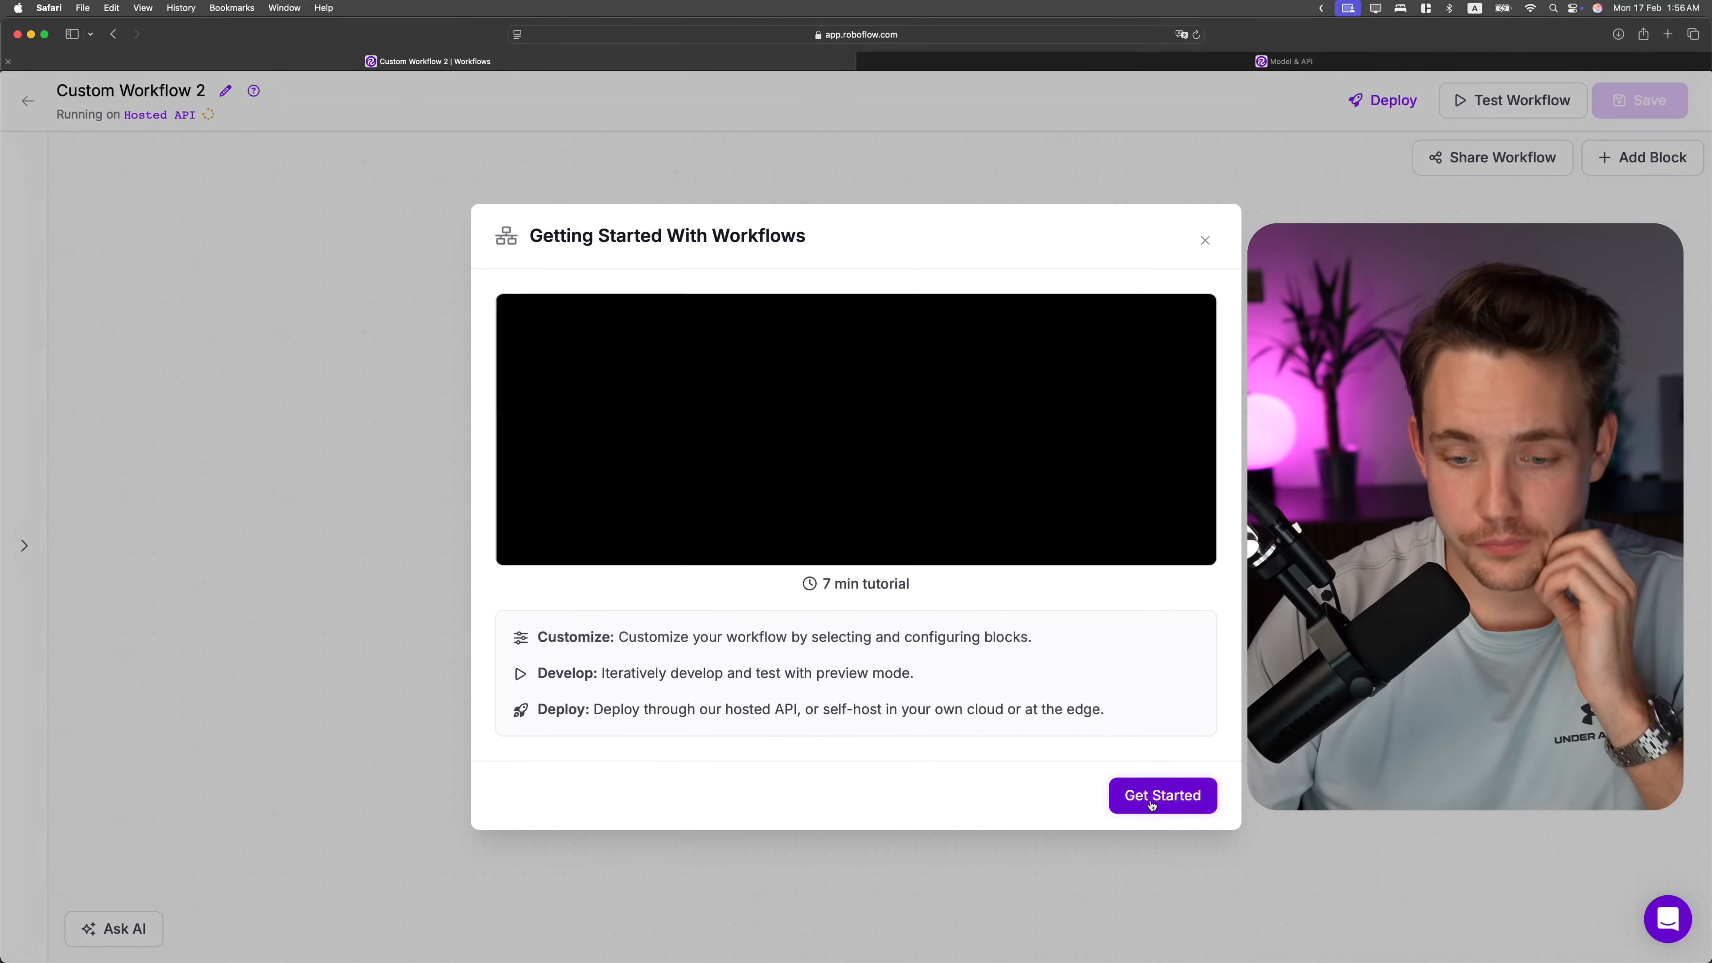
pyautogui.click(1154, 798)
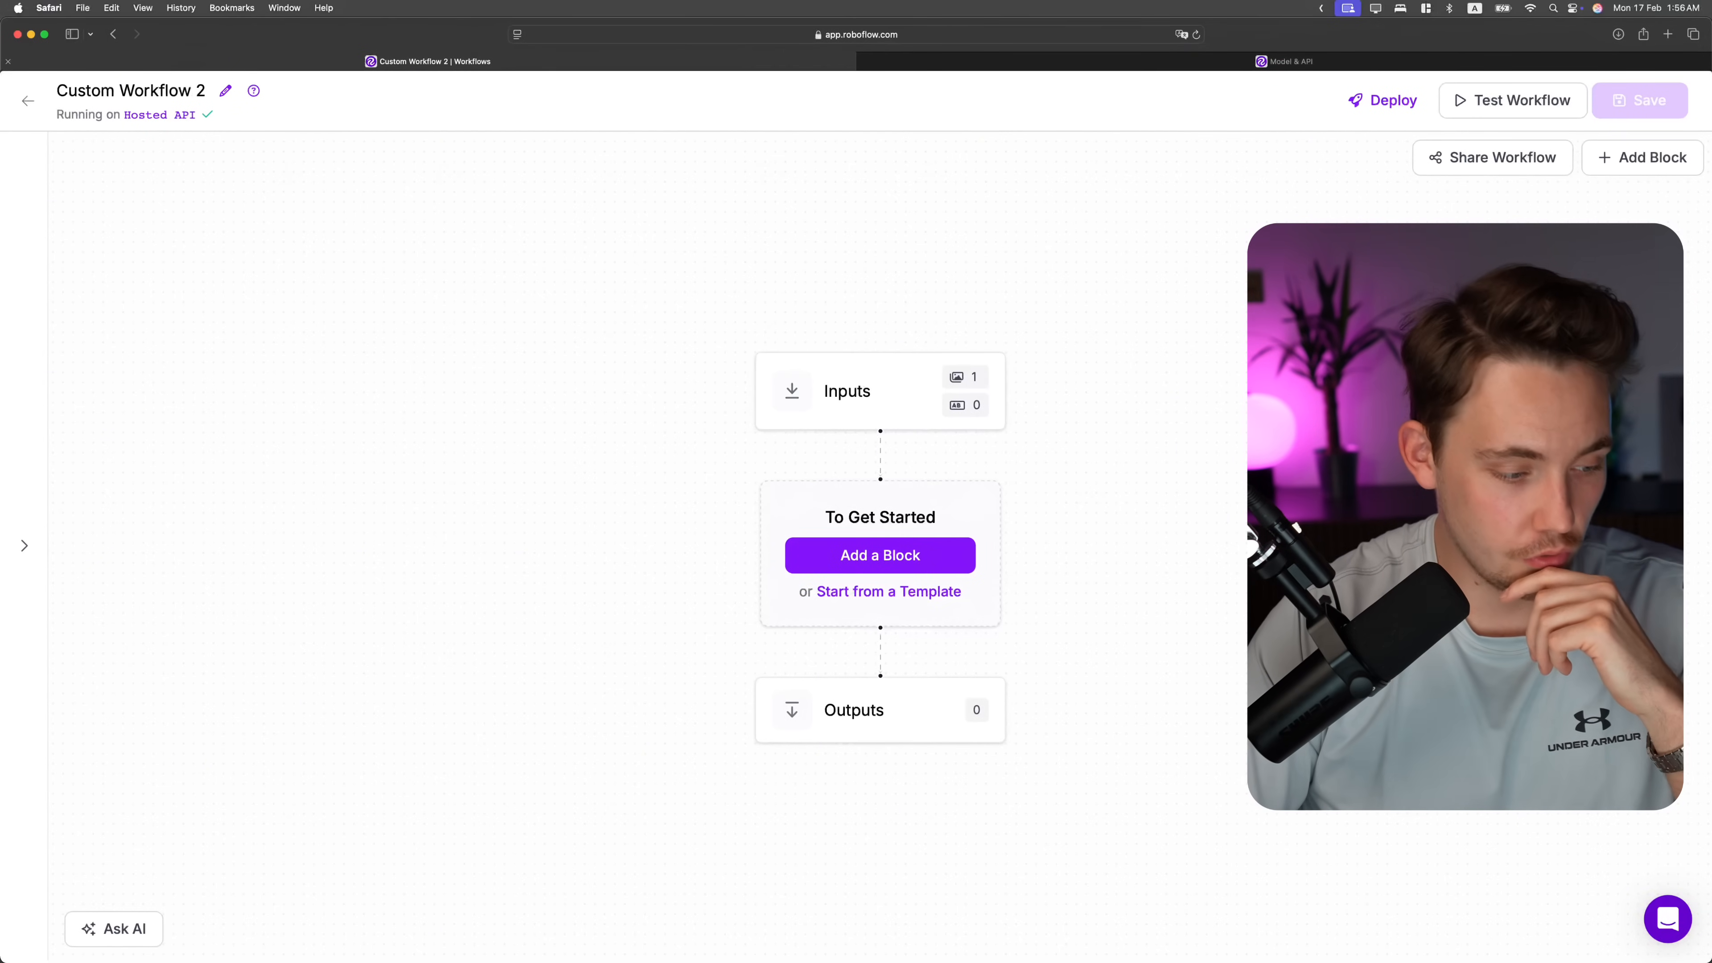
# Browse the block categories that can be added to the workflow and view the Notification blocks.
pyautogui.click(865, 557)
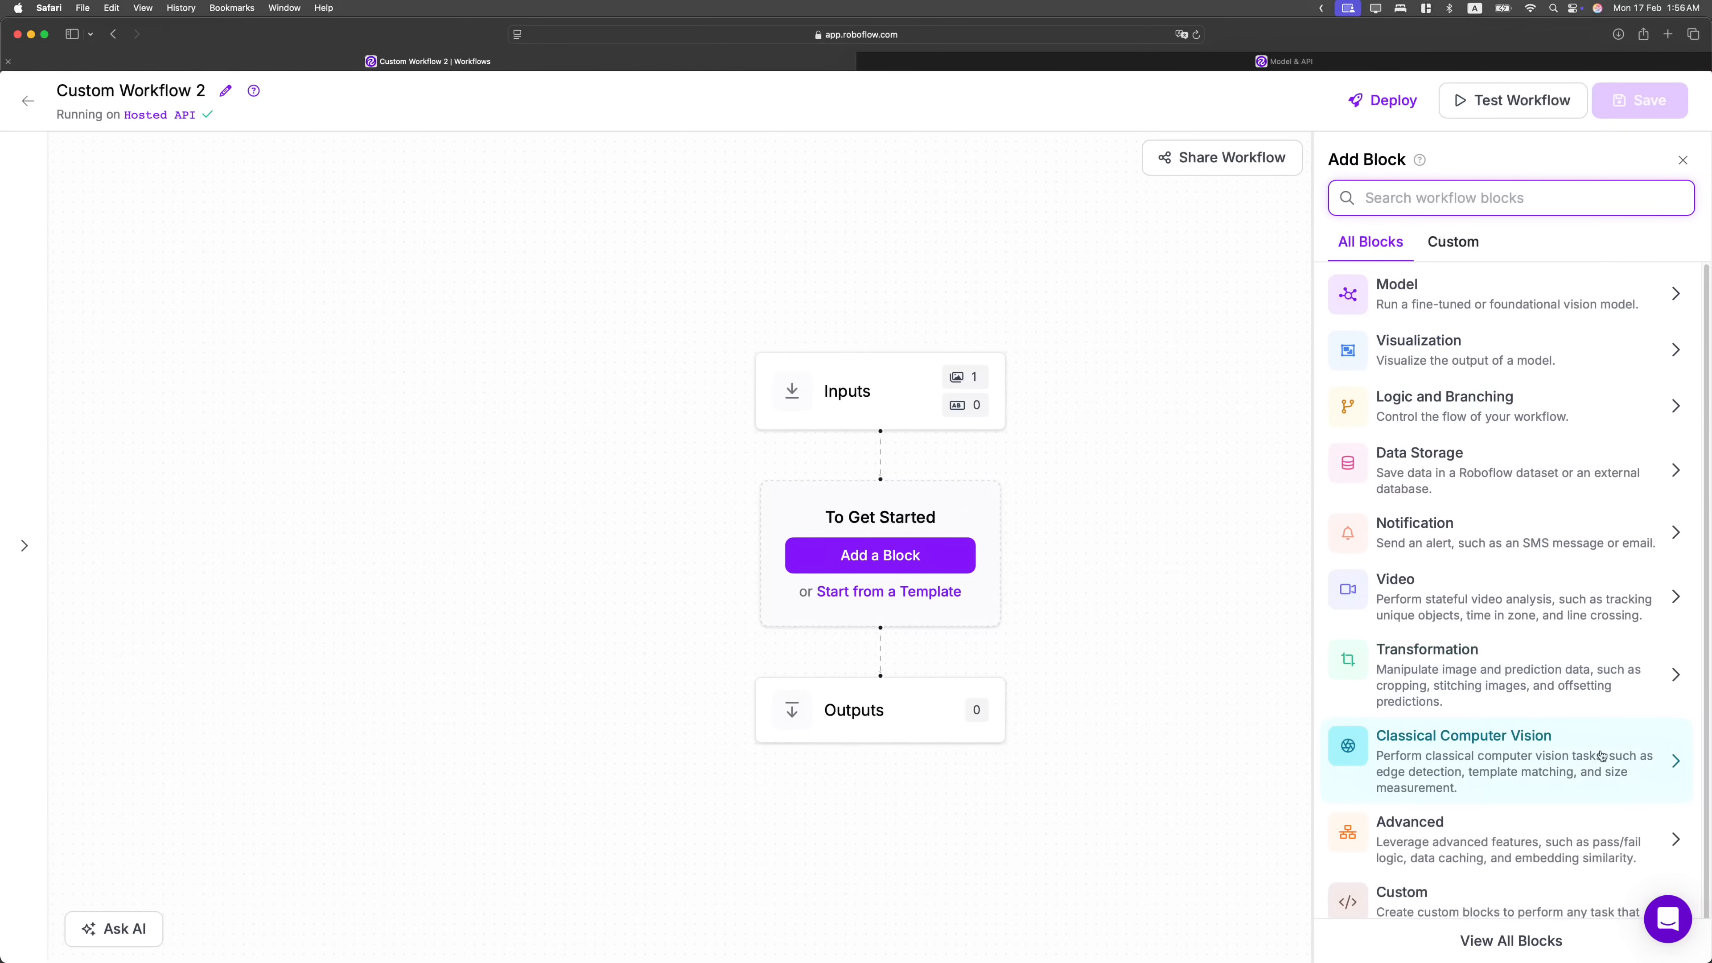
pyautogui.scroll(-1, 1551, 749)
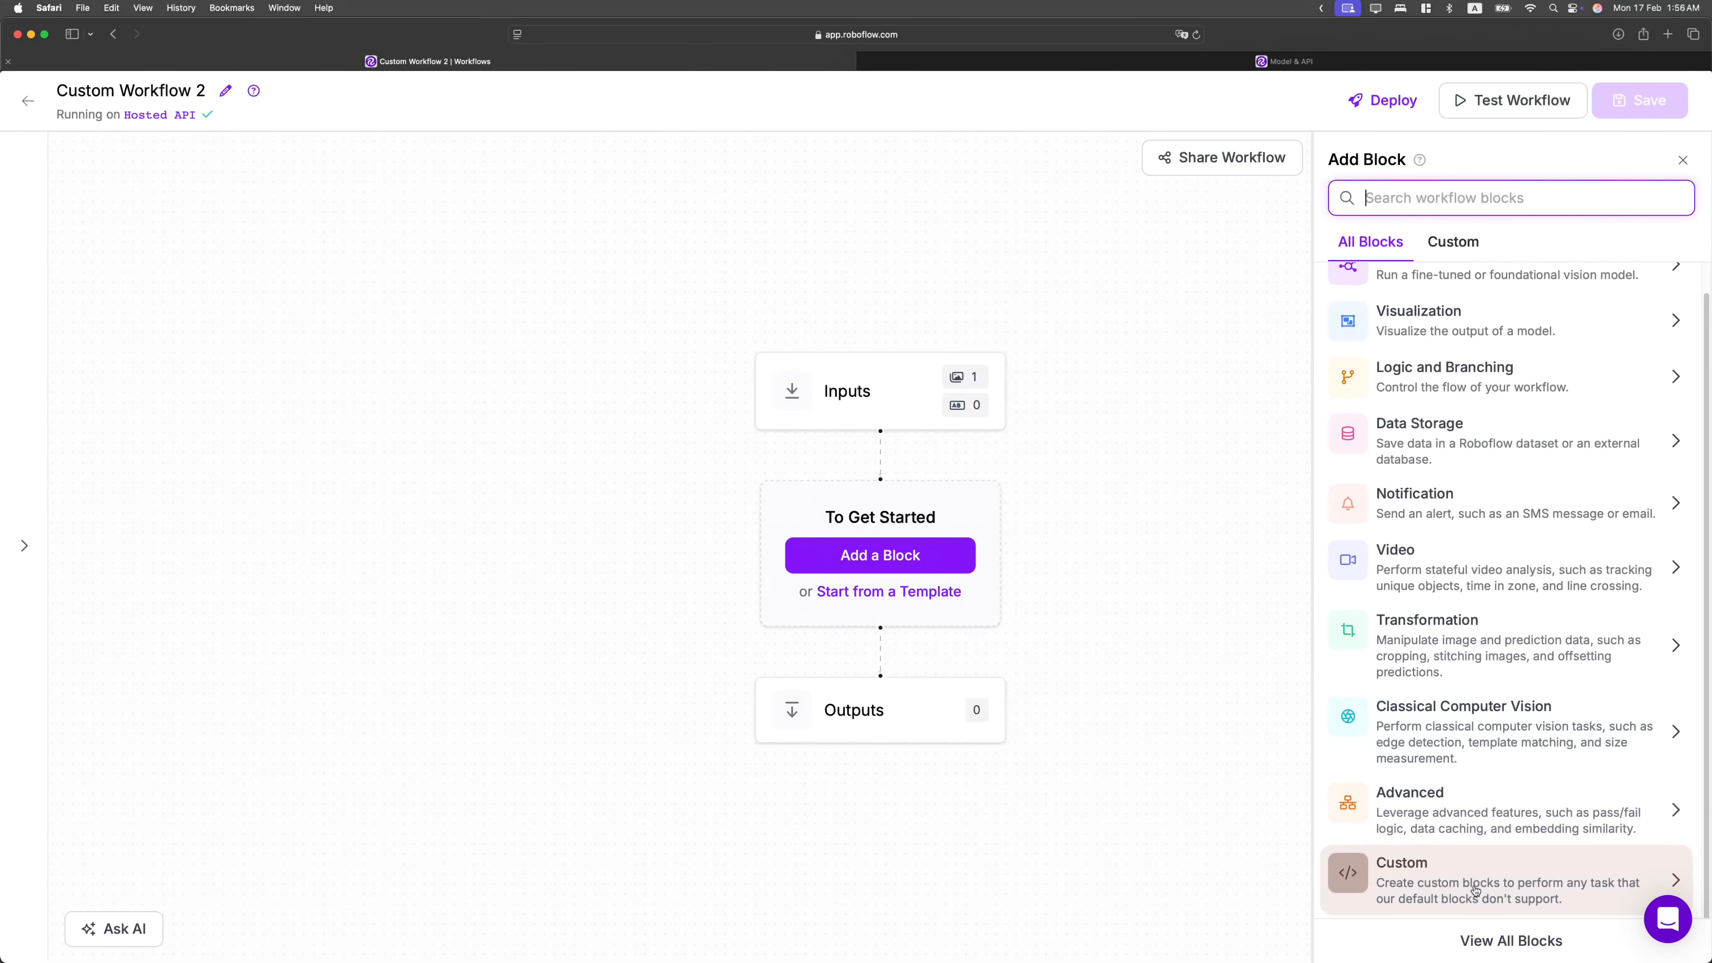
pyautogui.scroll(1, 1468, 799)
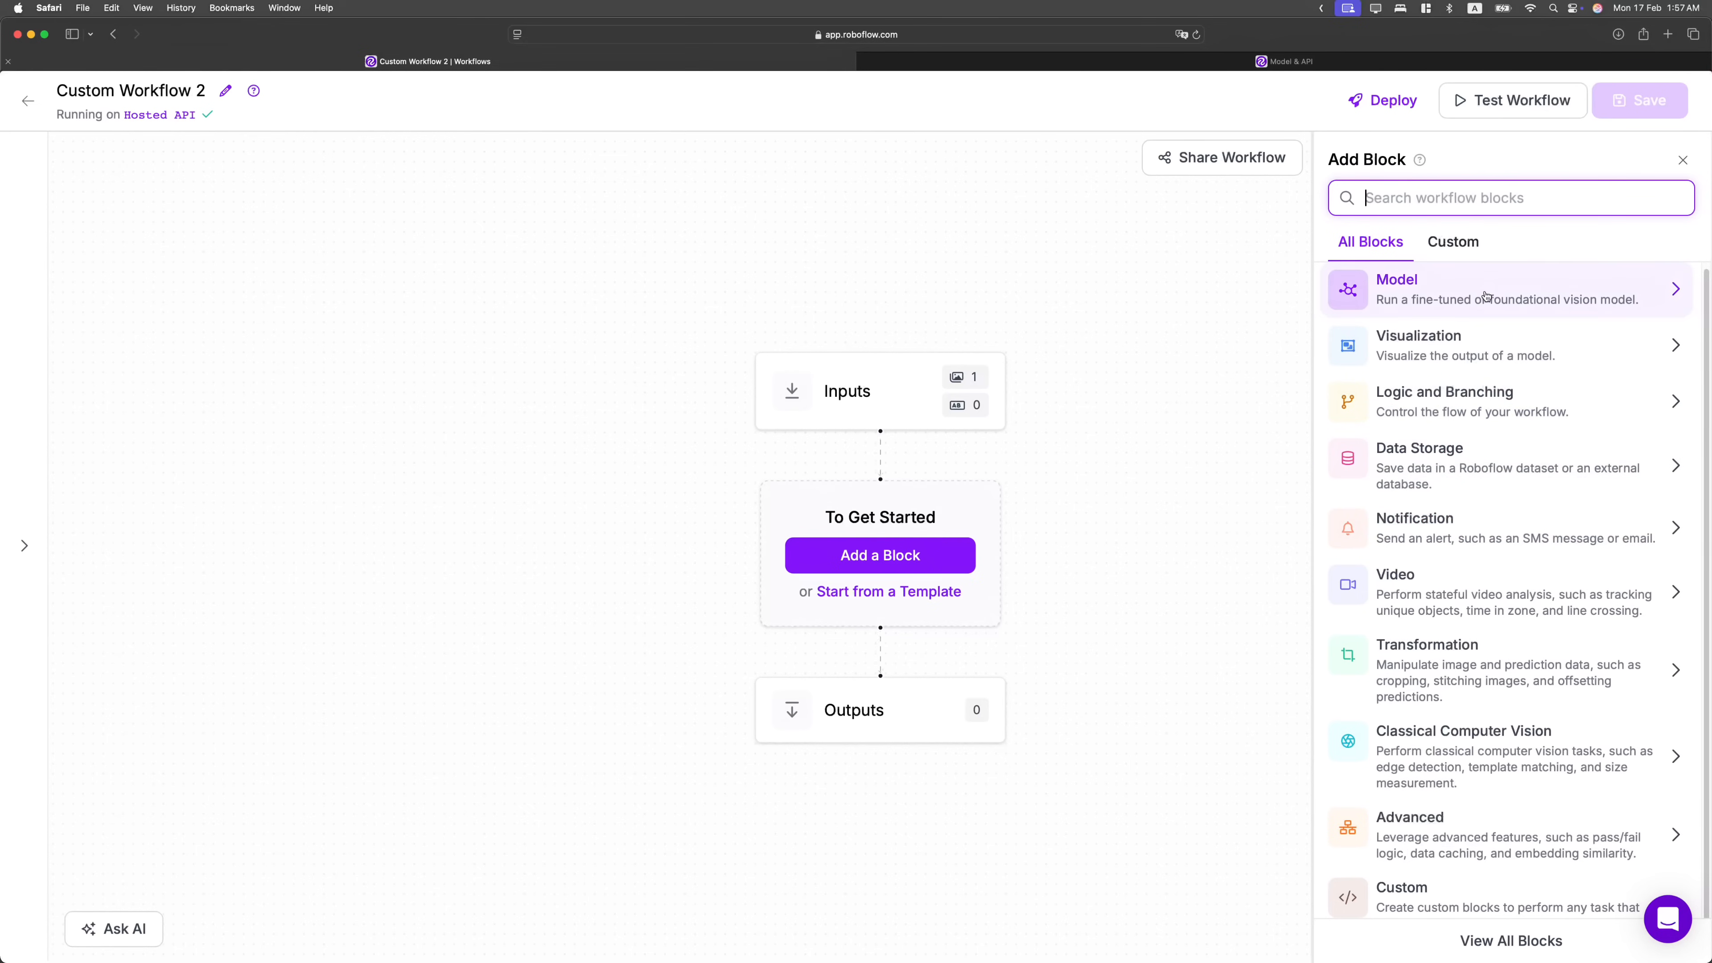
pyautogui.click(1436, 533)
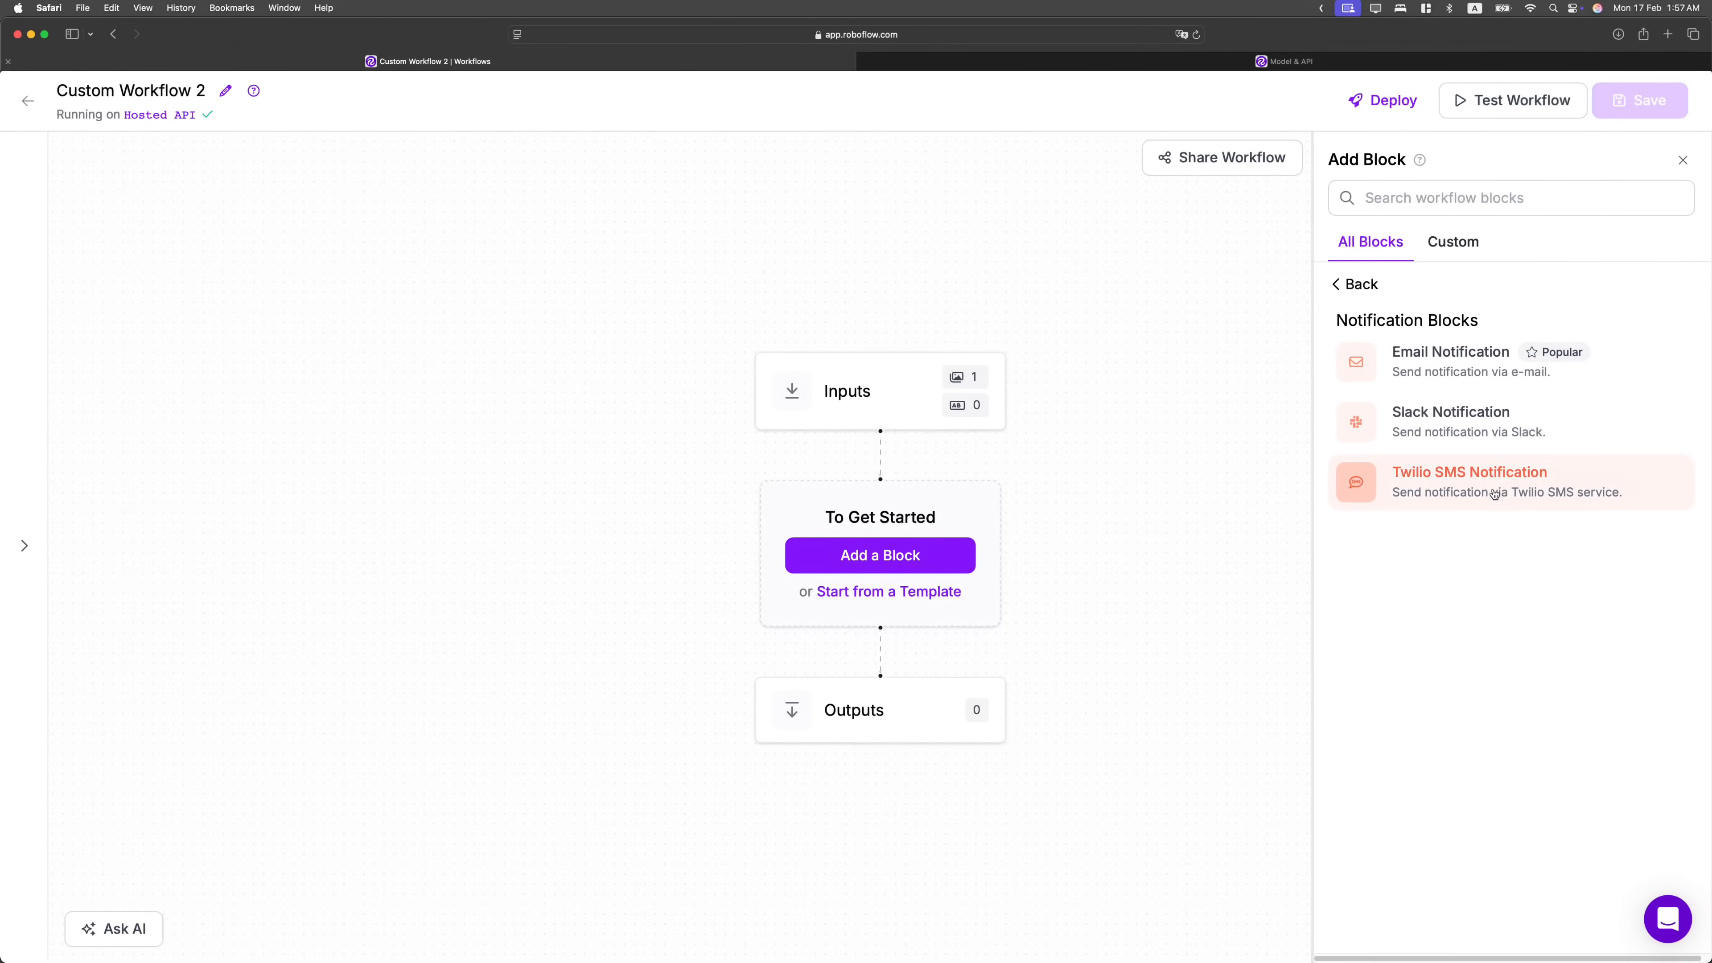
# Browse the available Model blocks and add an Object Detection Model block to the workflow.
pyautogui.click(1345, 282)
pyautogui.click(1456, 310)
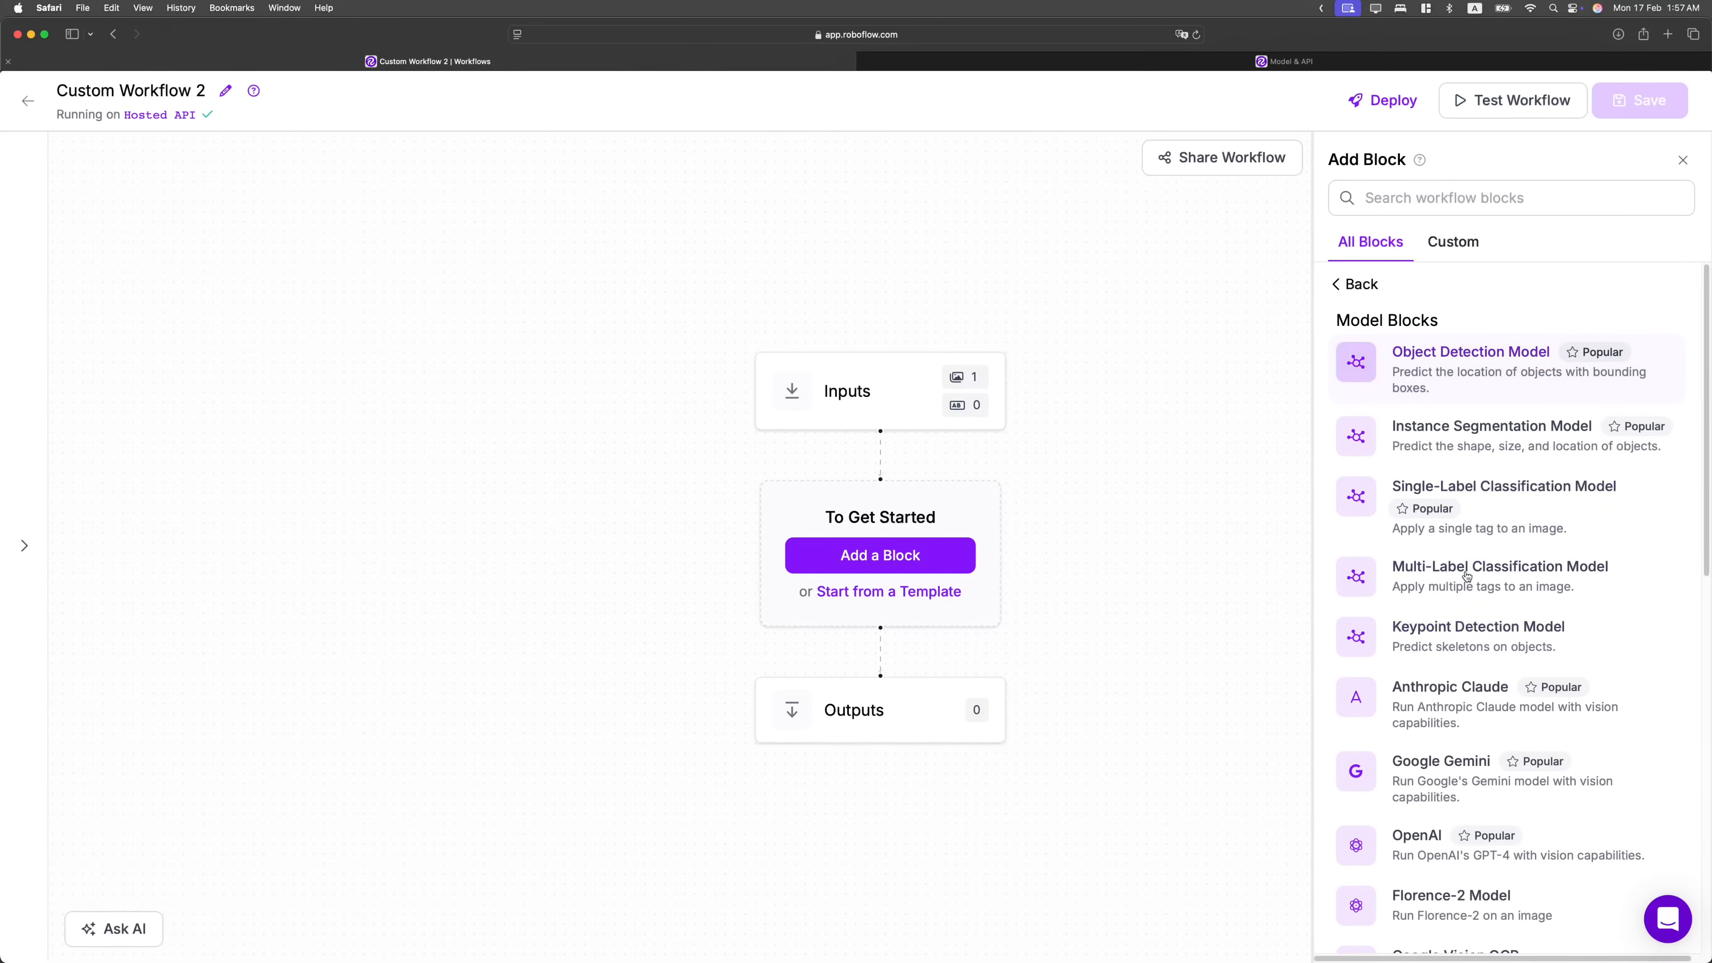
pyautogui.scroll(-5, 1466, 575)
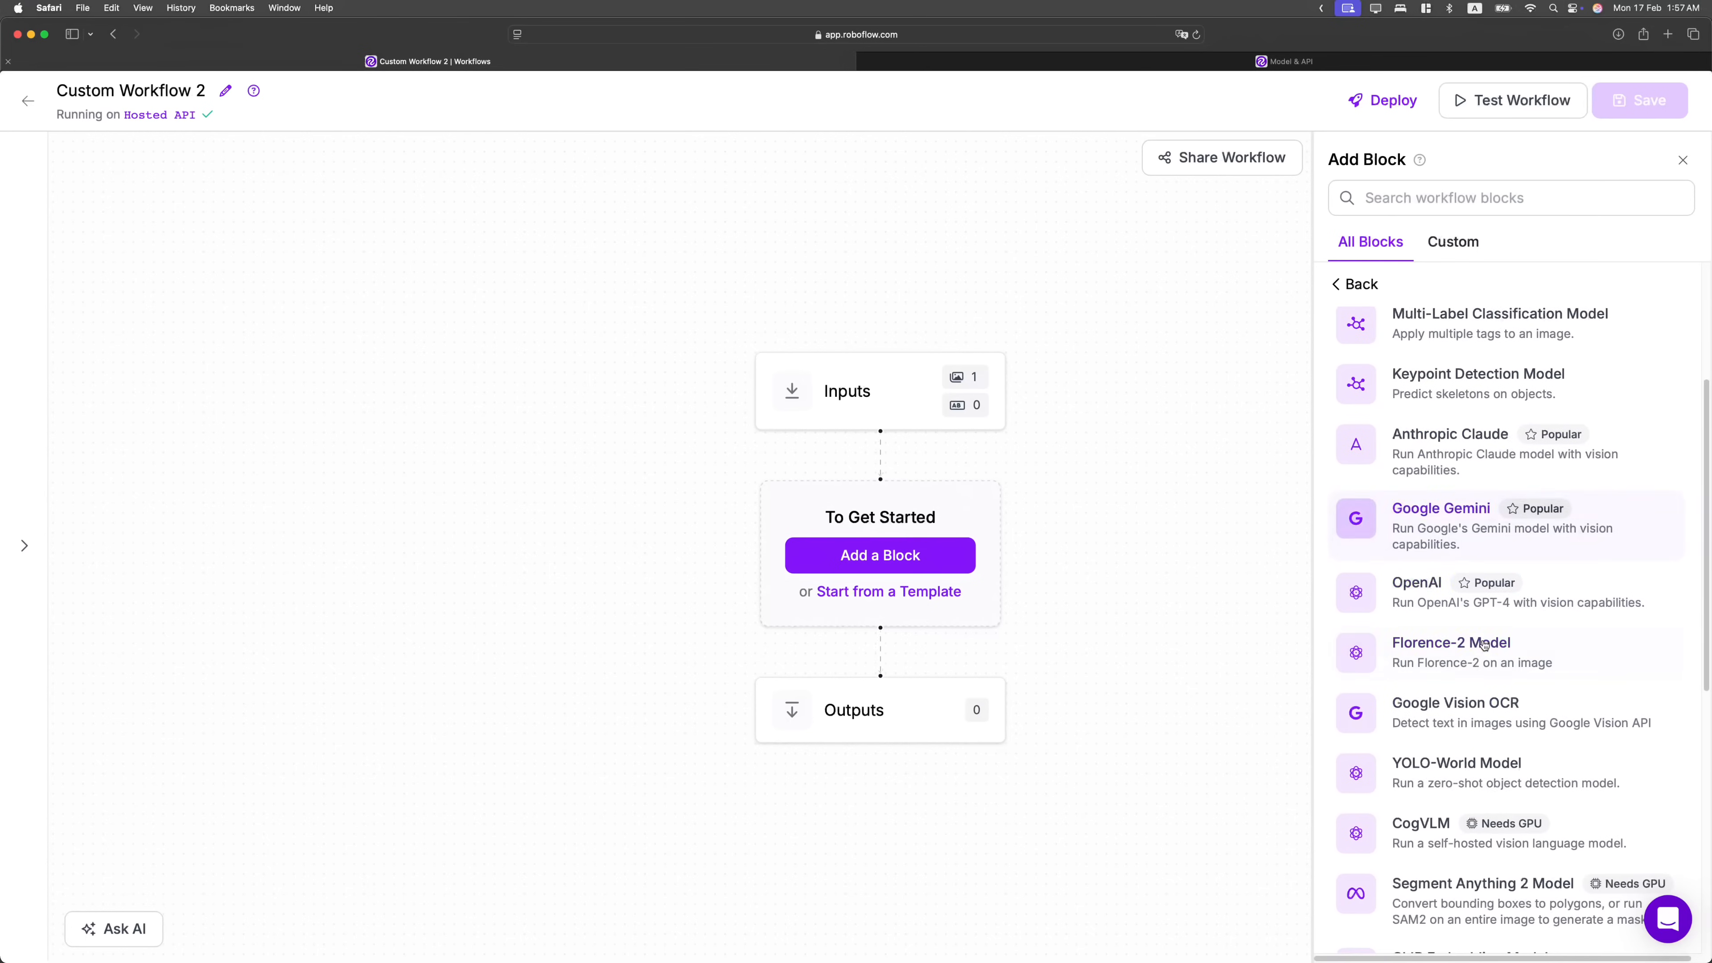
pyautogui.scroll(-3, 1483, 645)
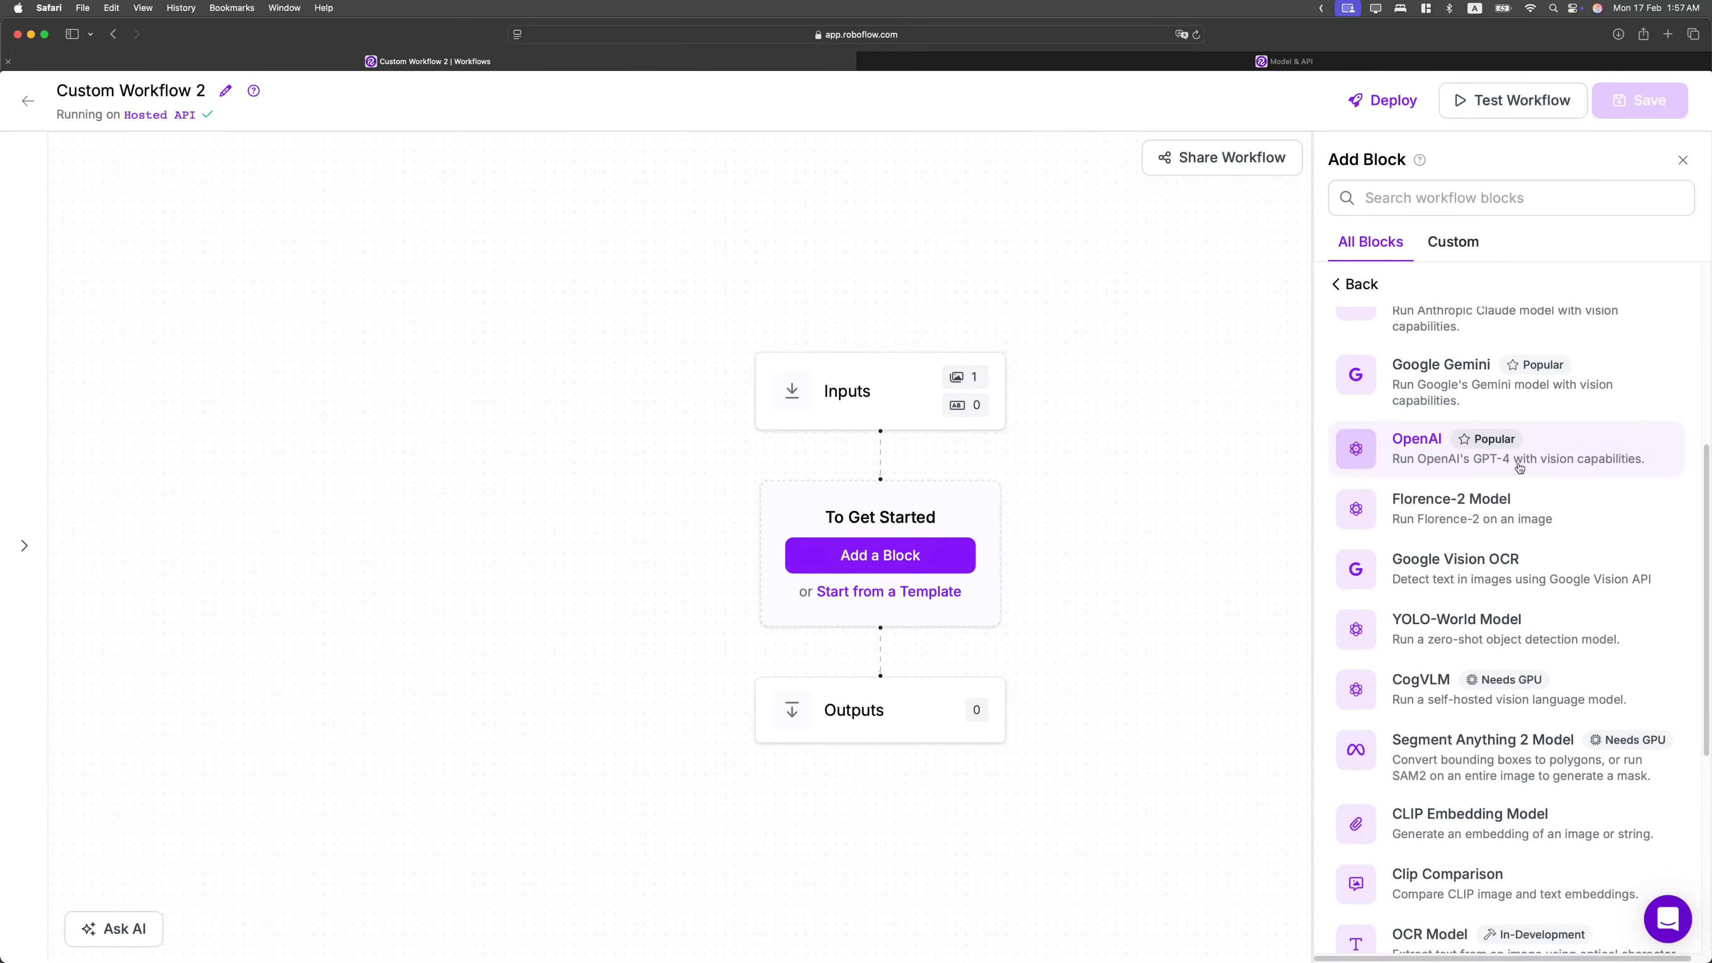
pyautogui.scroll(-6, 1519, 466)
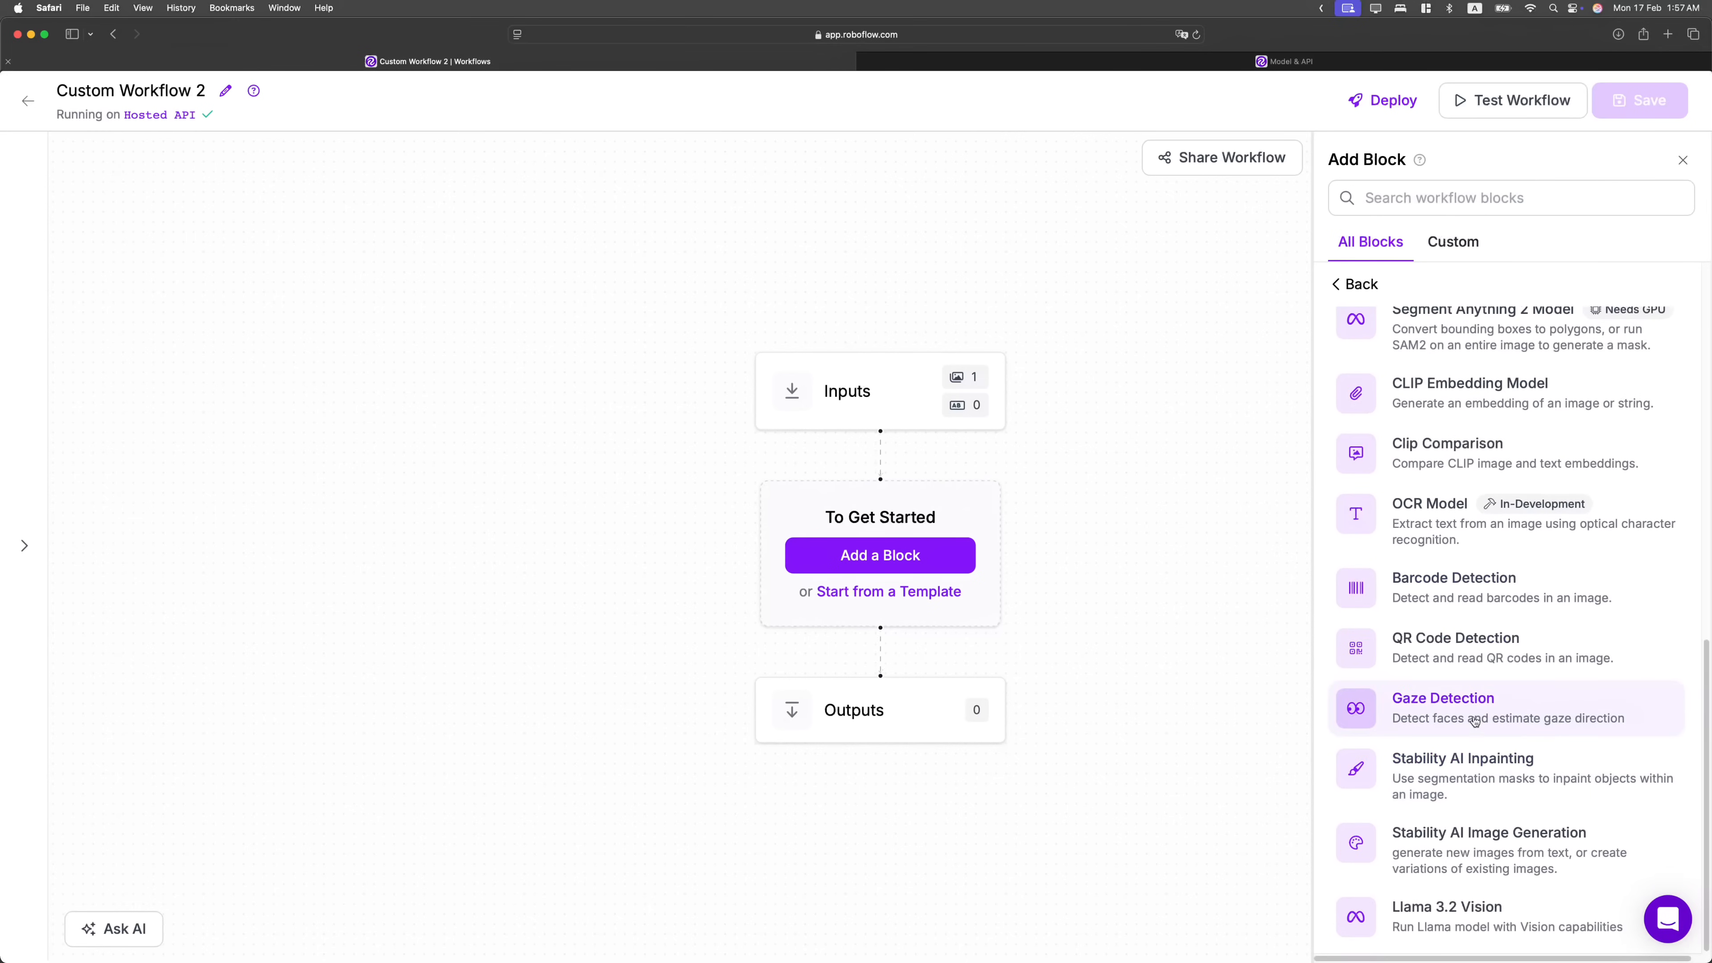
pyautogui.scroll(10, 1399, 701)
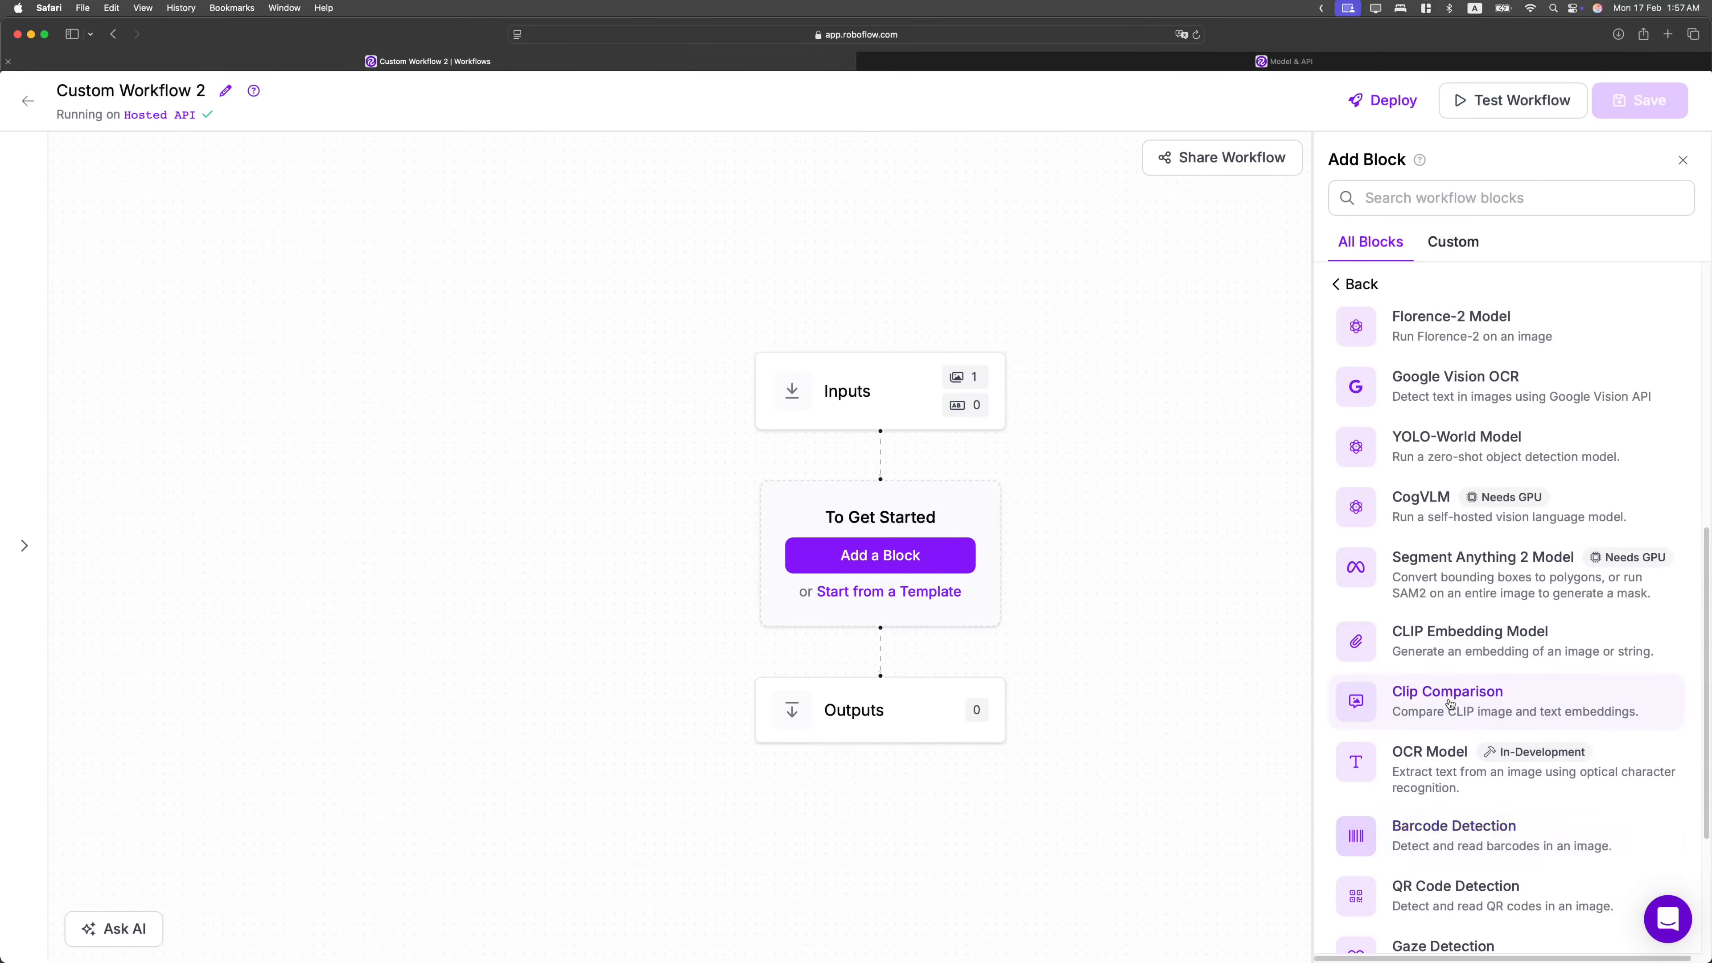
pyautogui.click(1469, 366)
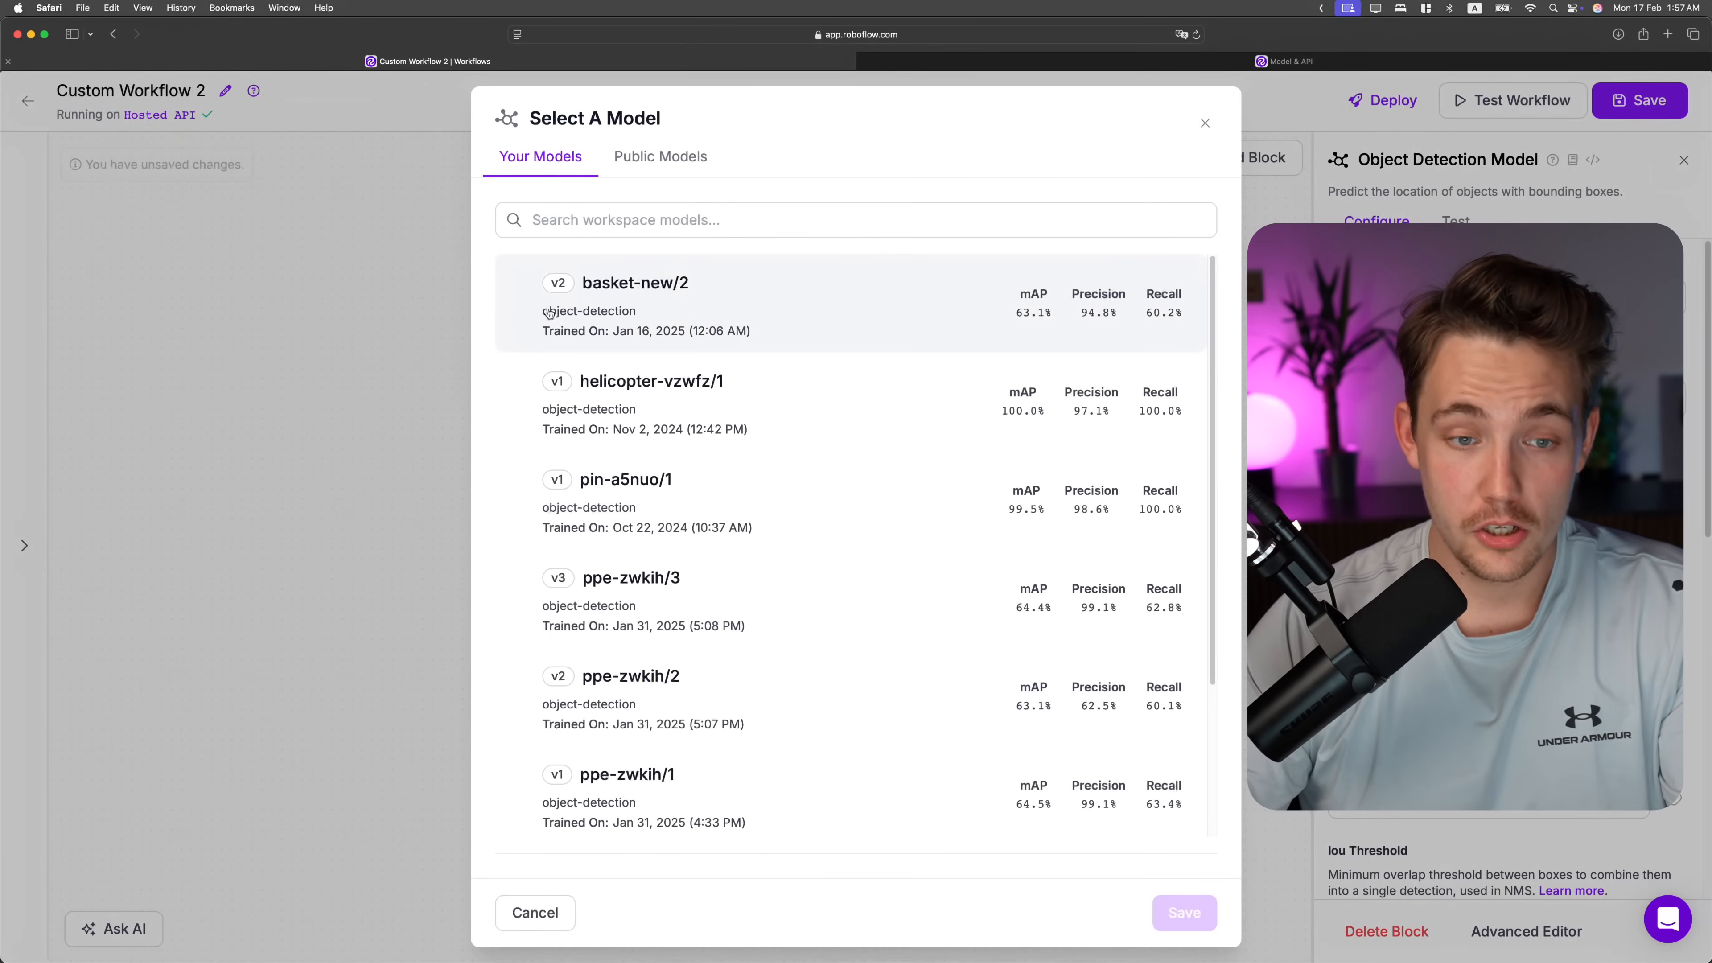
# Look through the workspace models, choose the public YOLOv11 model for the block and save the selection.
pyautogui.scroll(-3, 726, 397)
pyautogui.scroll(3, 732, 403)
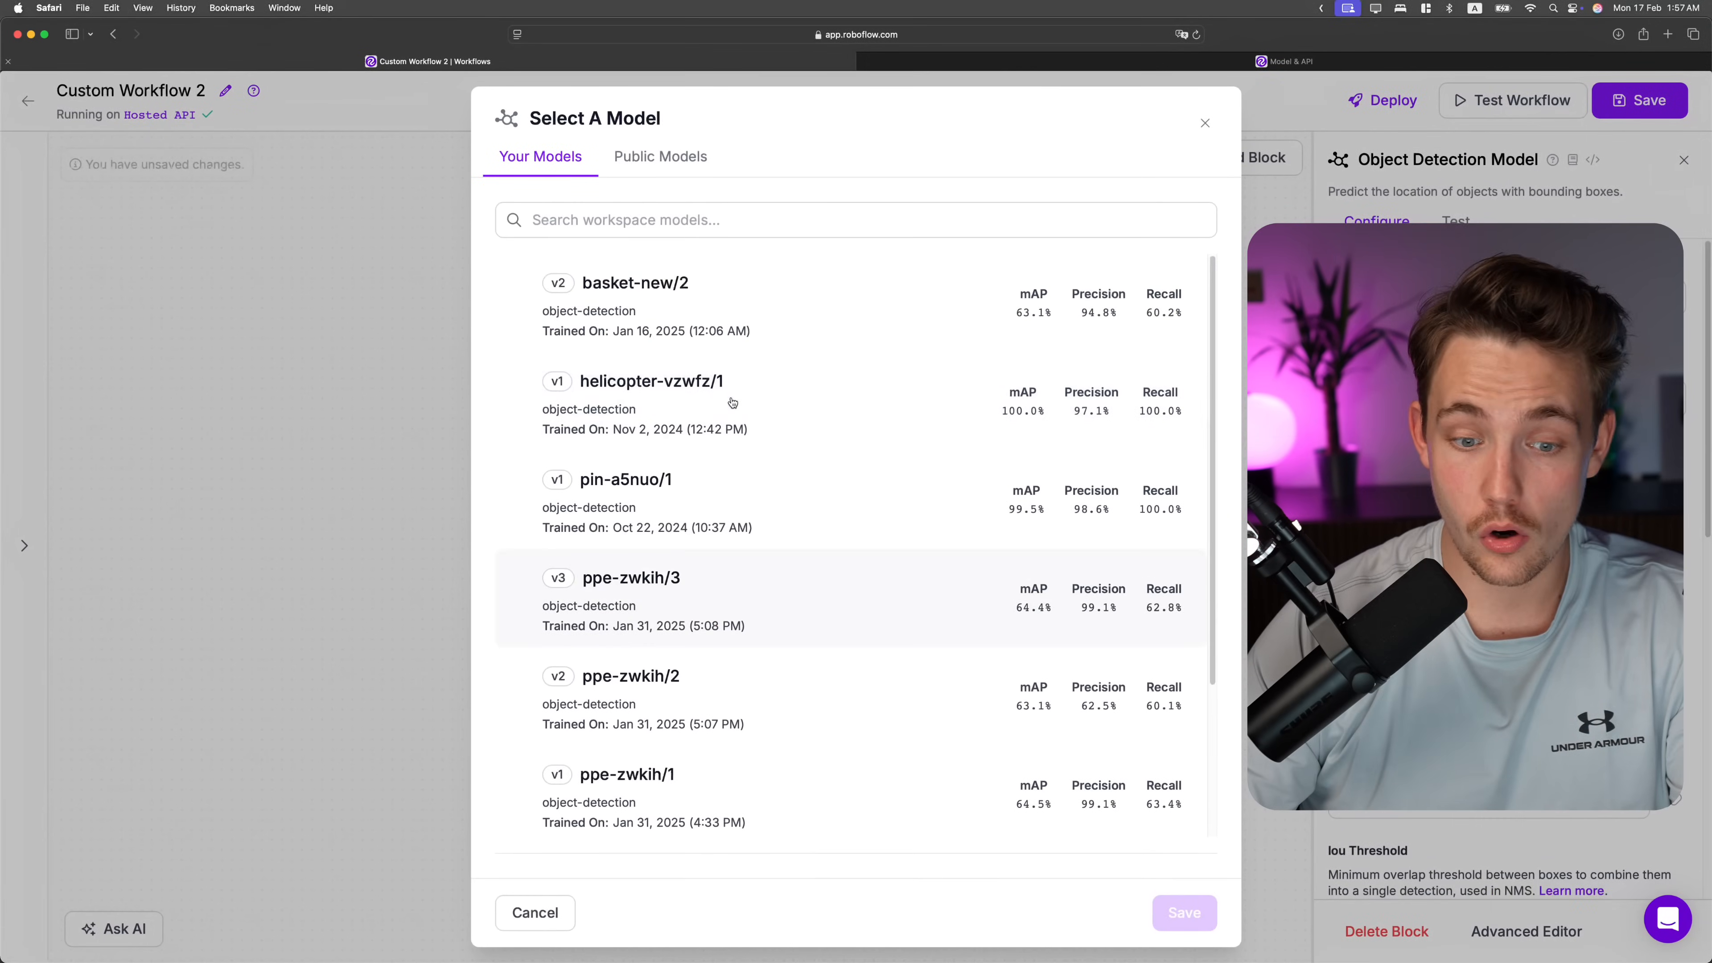
pyautogui.click(660, 157)
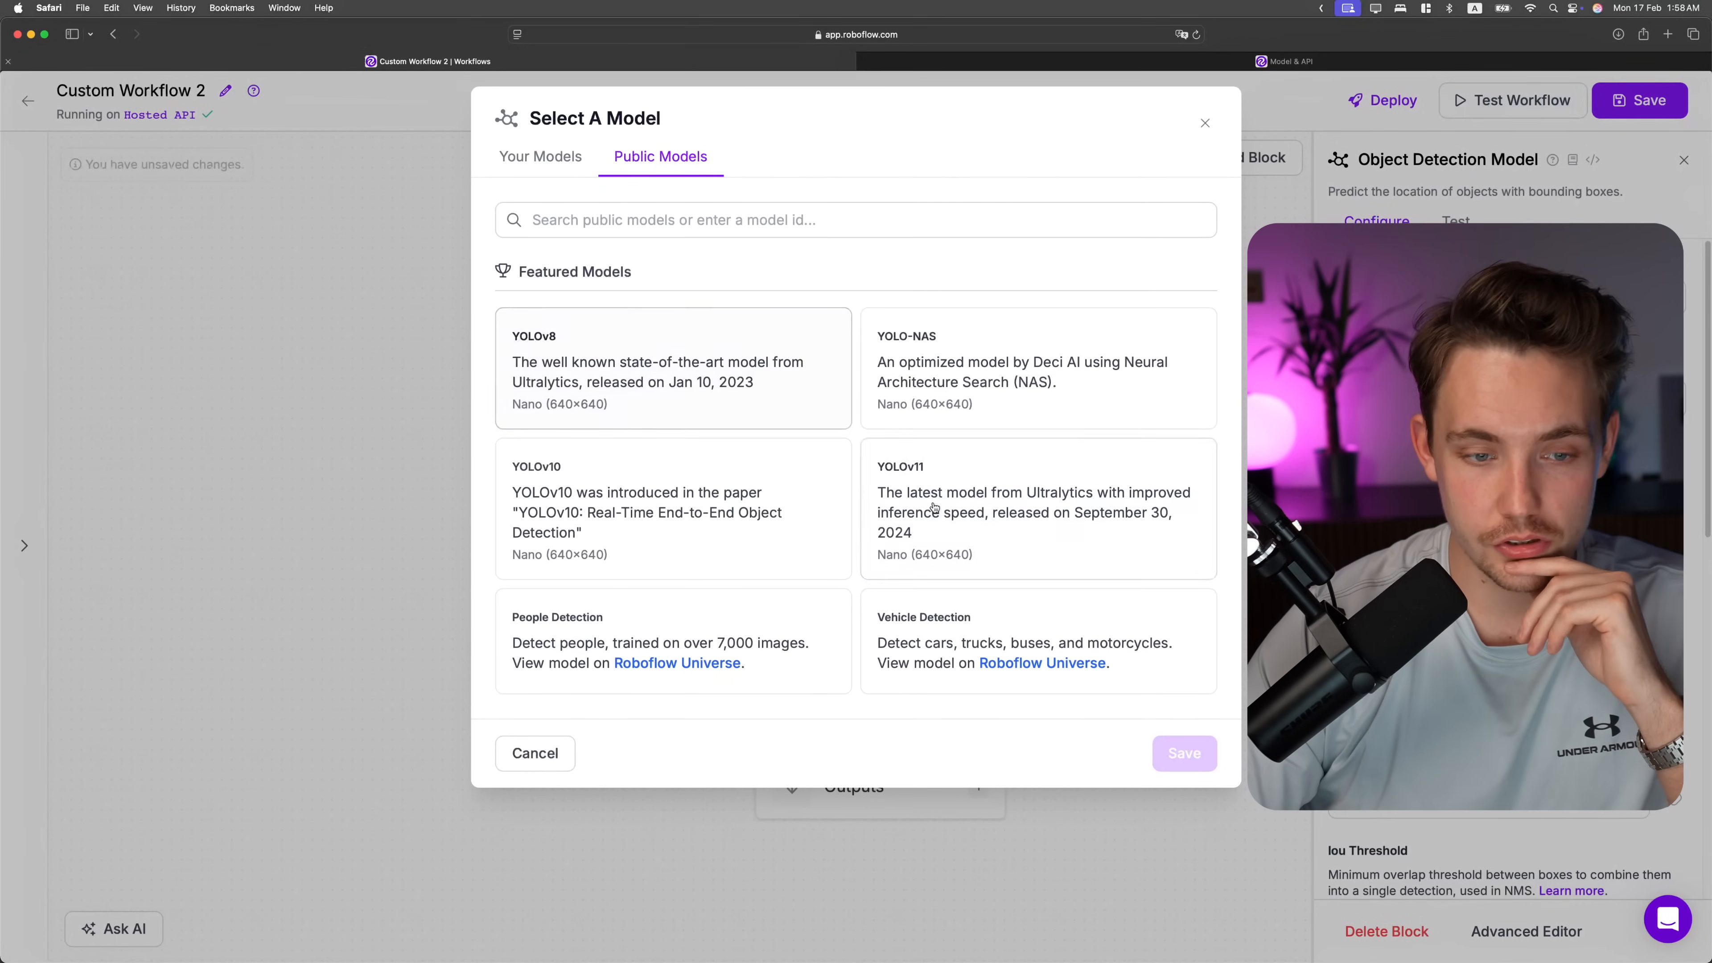
pyautogui.click(995, 499)
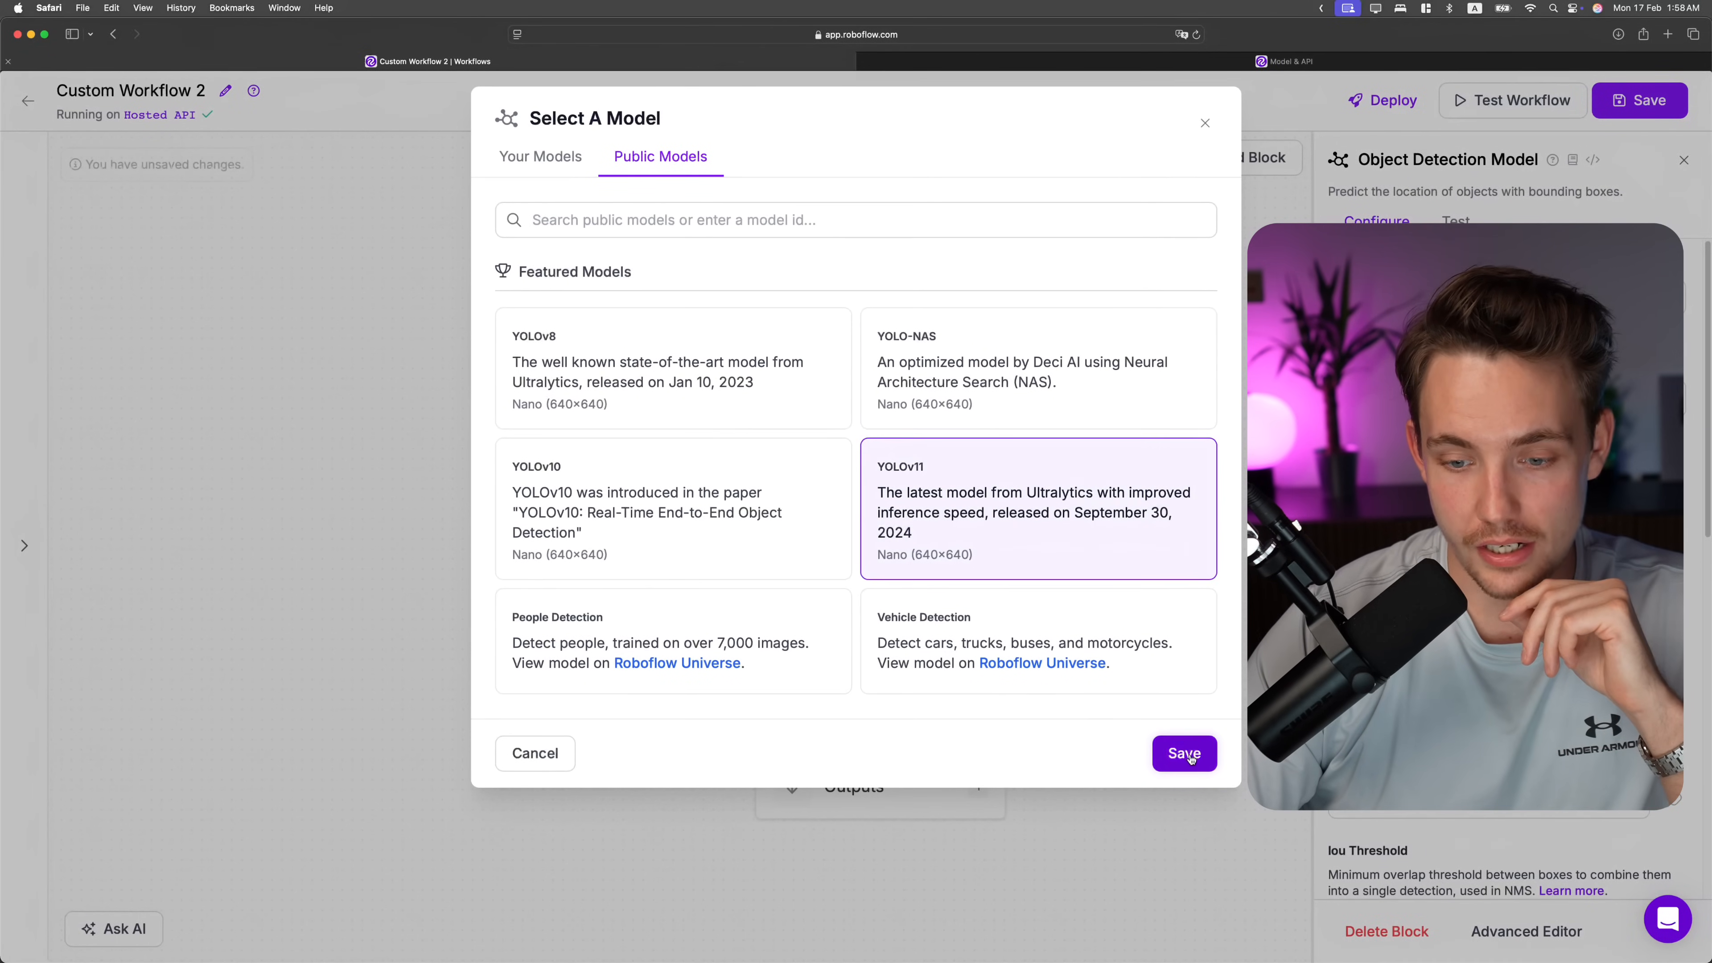
pyautogui.click(1184, 752)
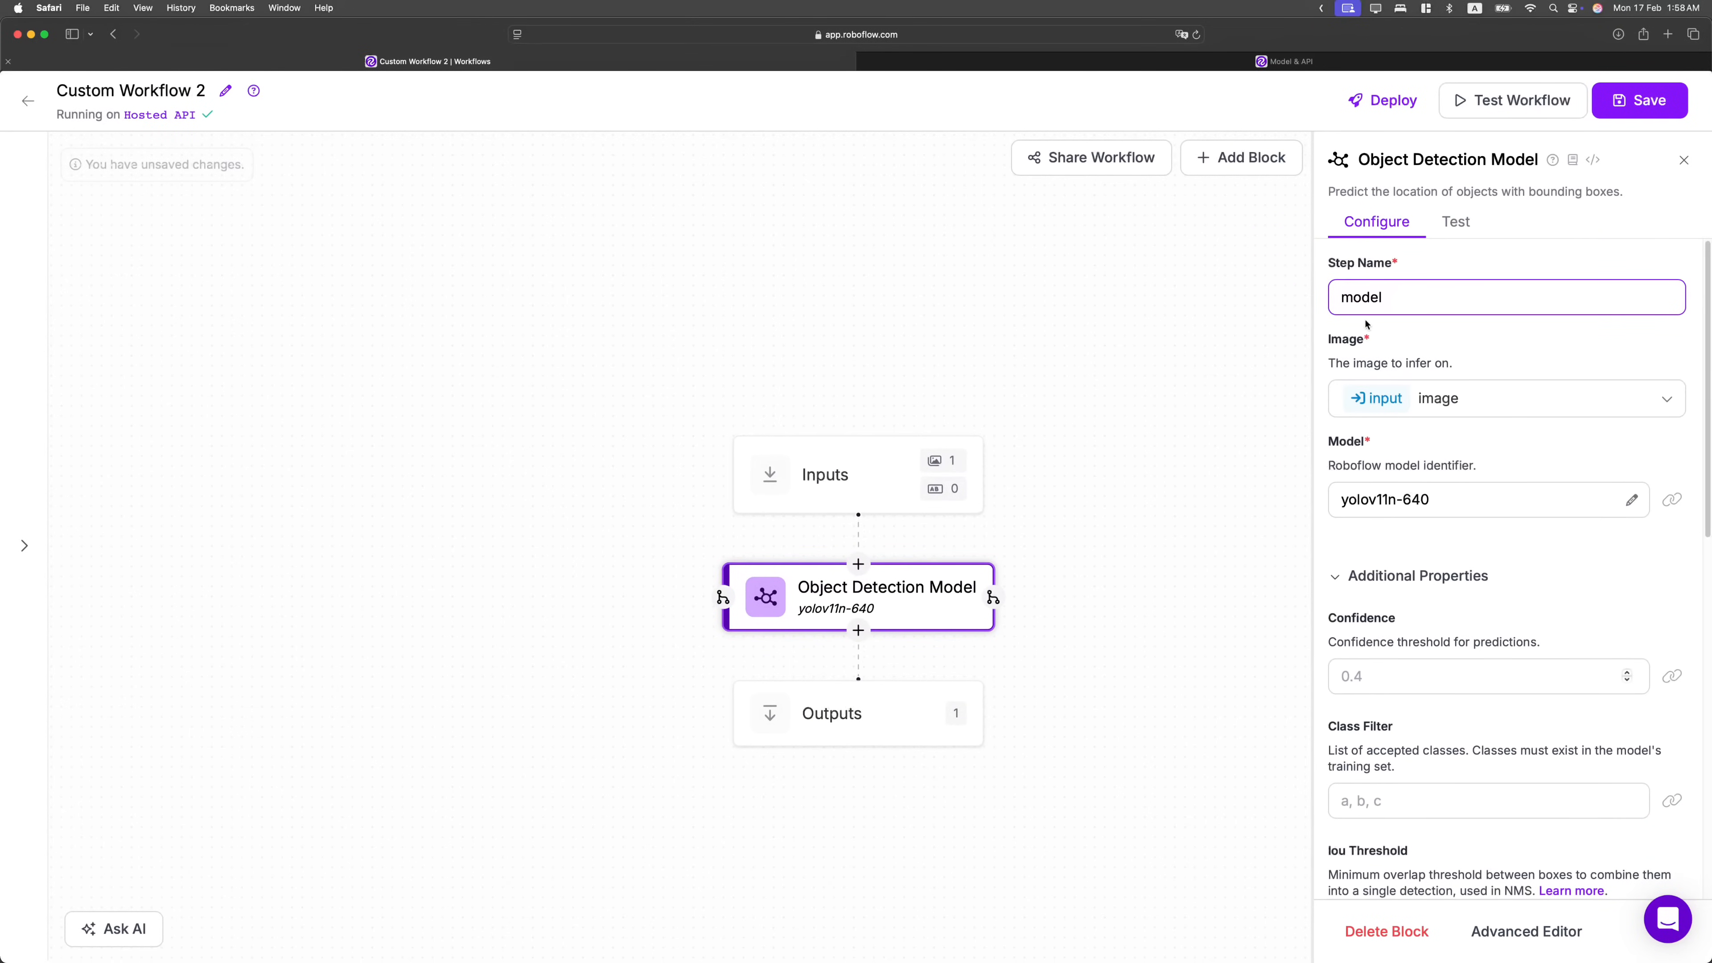
# Choose the input image as the Object Detection Model block's image source, and view the model selection without changing it.
pyautogui.doubleClick(1438, 282)
pyautogui.click(1483, 398)
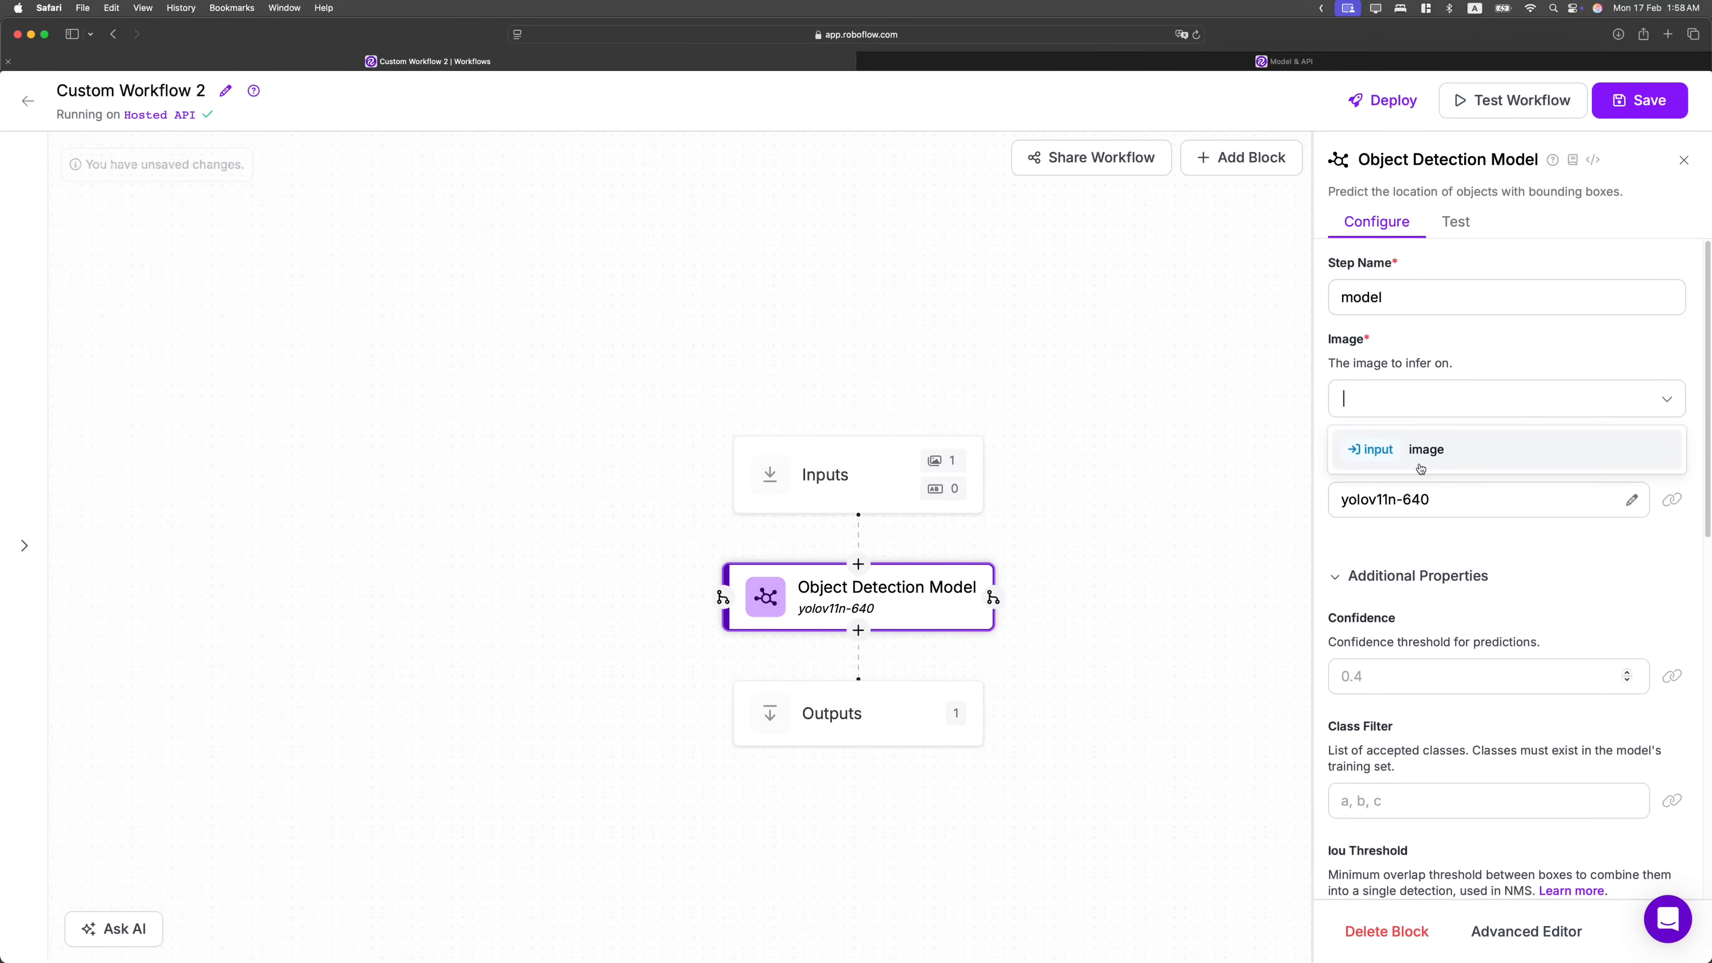
pyautogui.click(1425, 449)
pyautogui.click(1477, 499)
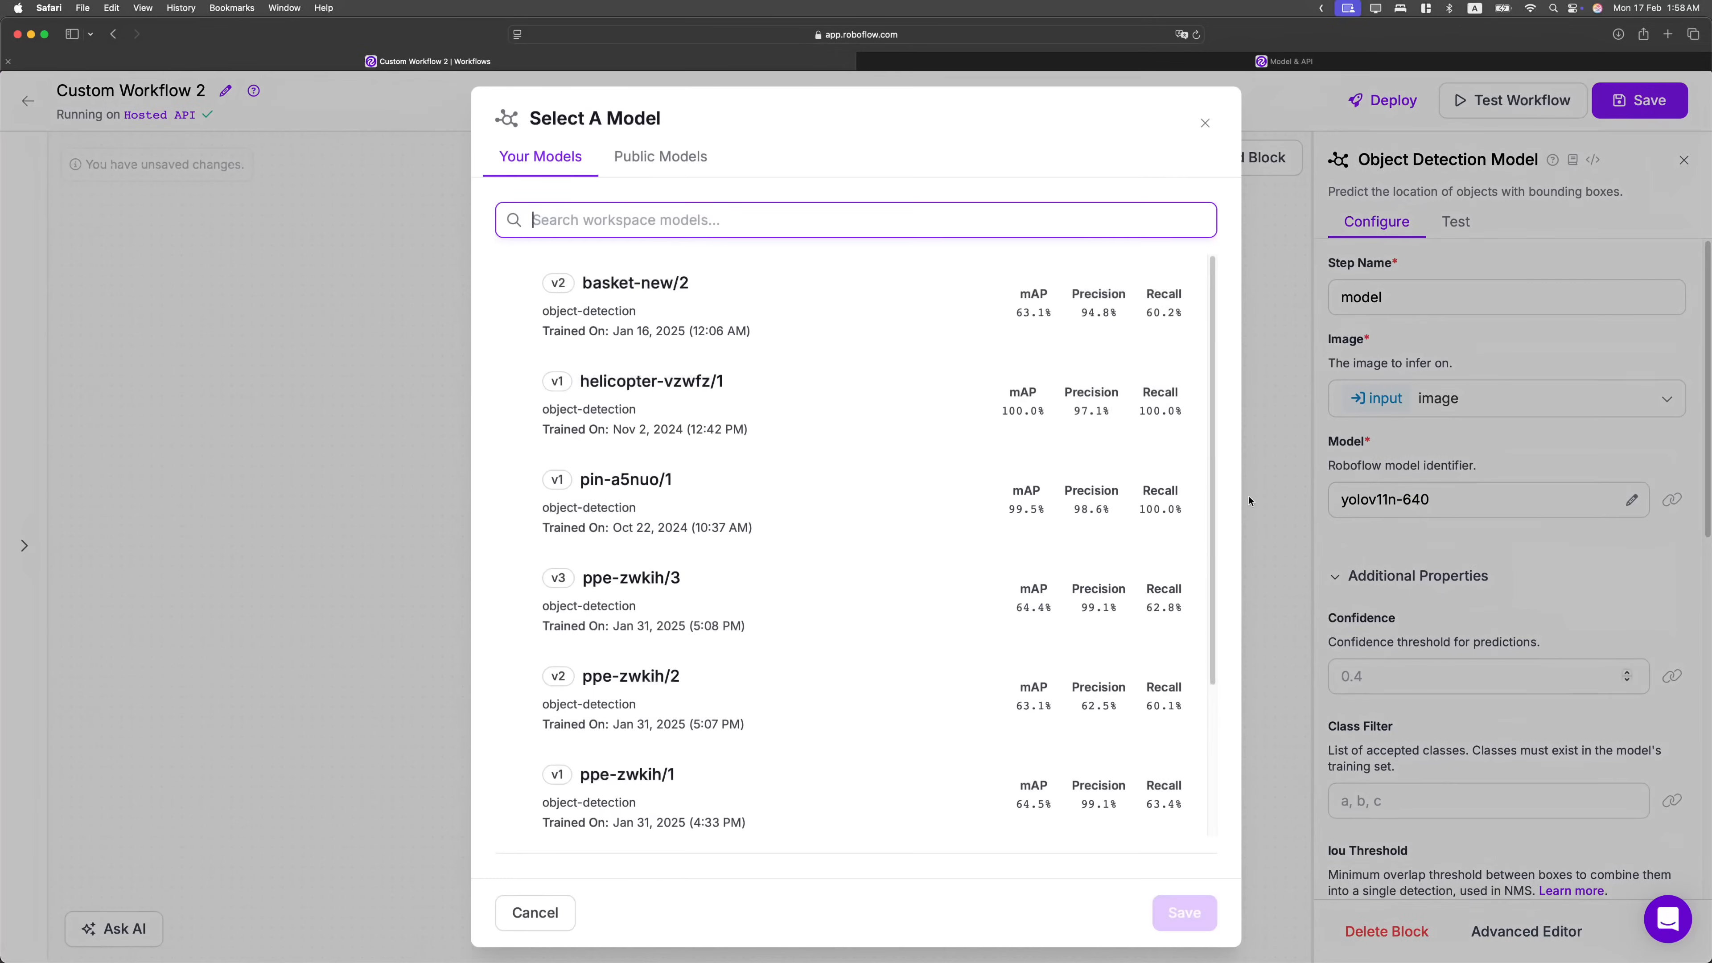
pyautogui.click(1205, 124)
# Set the Object Detection Model block's confidence threshold to 0.4.
pyautogui.click(1387, 665)
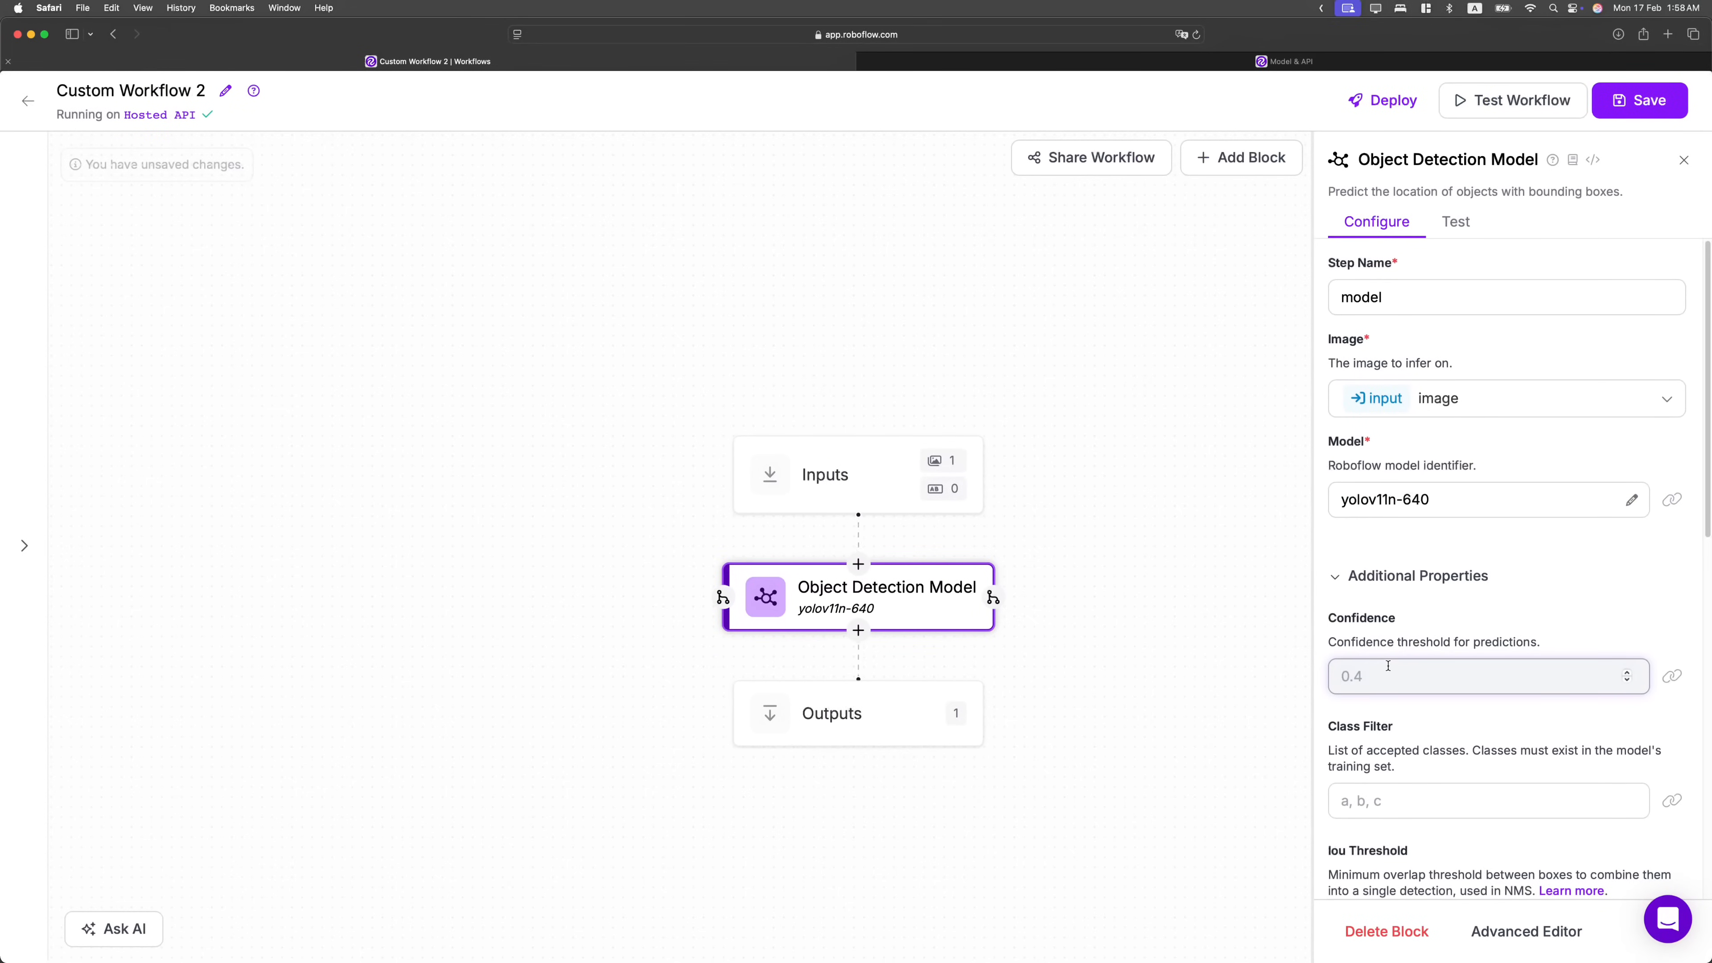
pyautogui.write('0.4')
pyautogui.click(1493, 588)
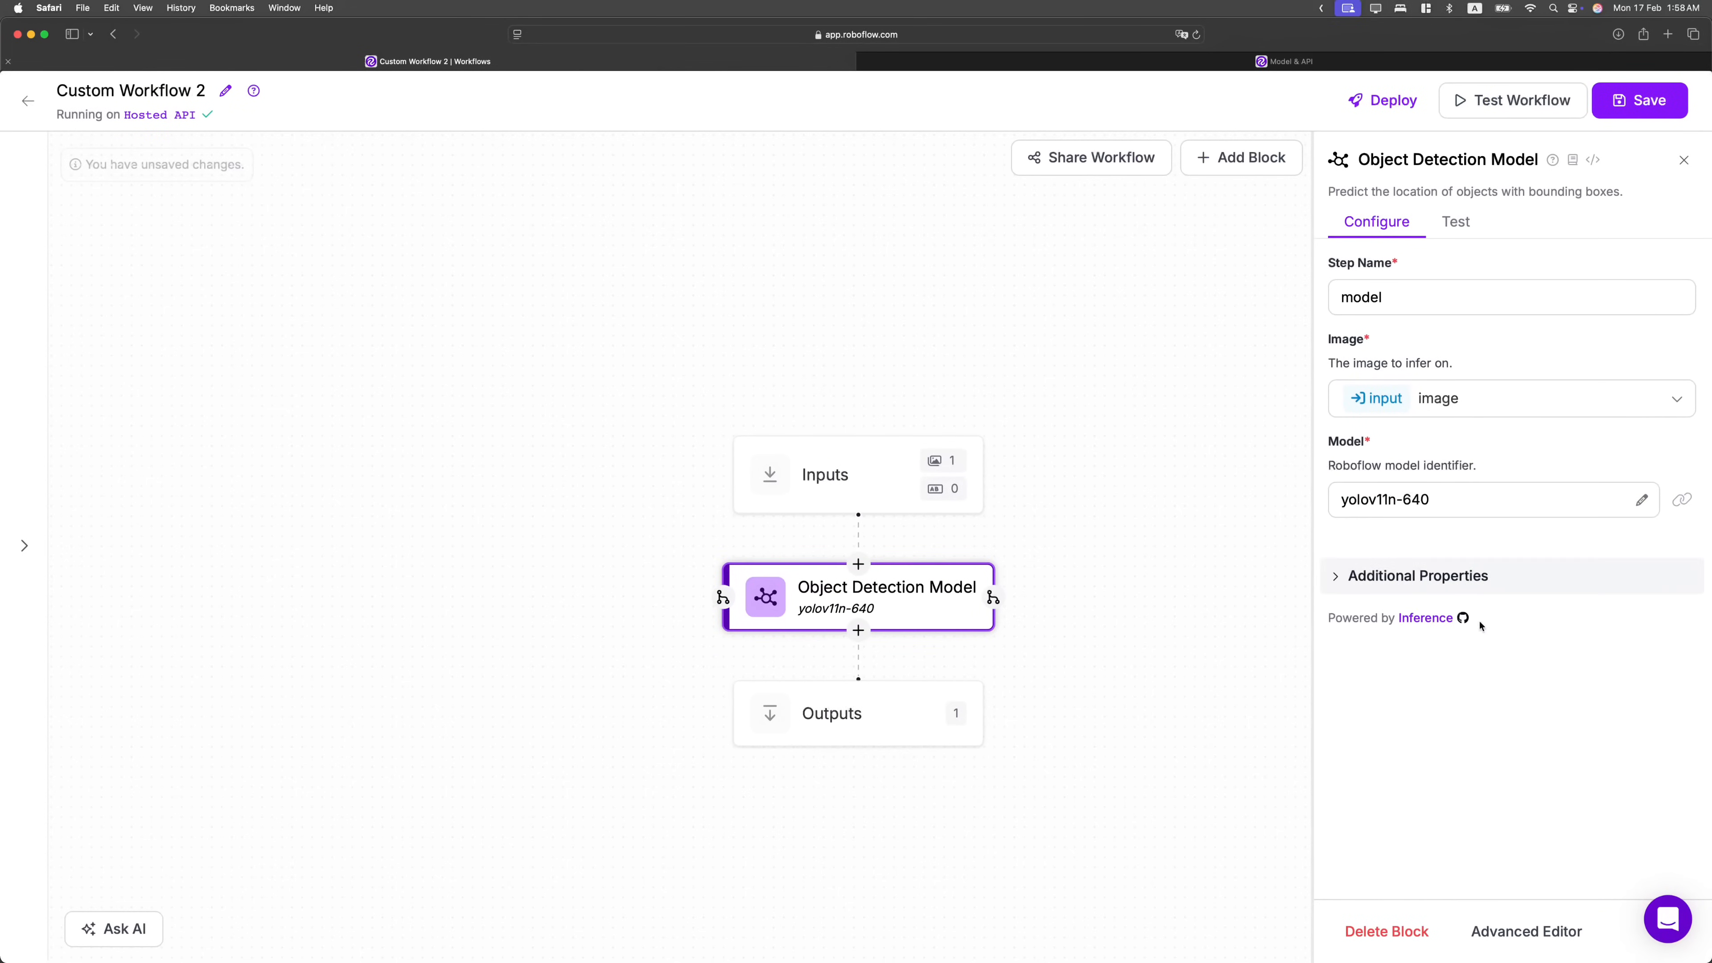
pyautogui.click(1412, 579)
# Examine the model block's remaining additional properties, from Class Filter to the Active Learning Target Dataset choices.
pyautogui.scroll(-3, 1543, 756)
pyautogui.scroll(-2, 1544, 756)
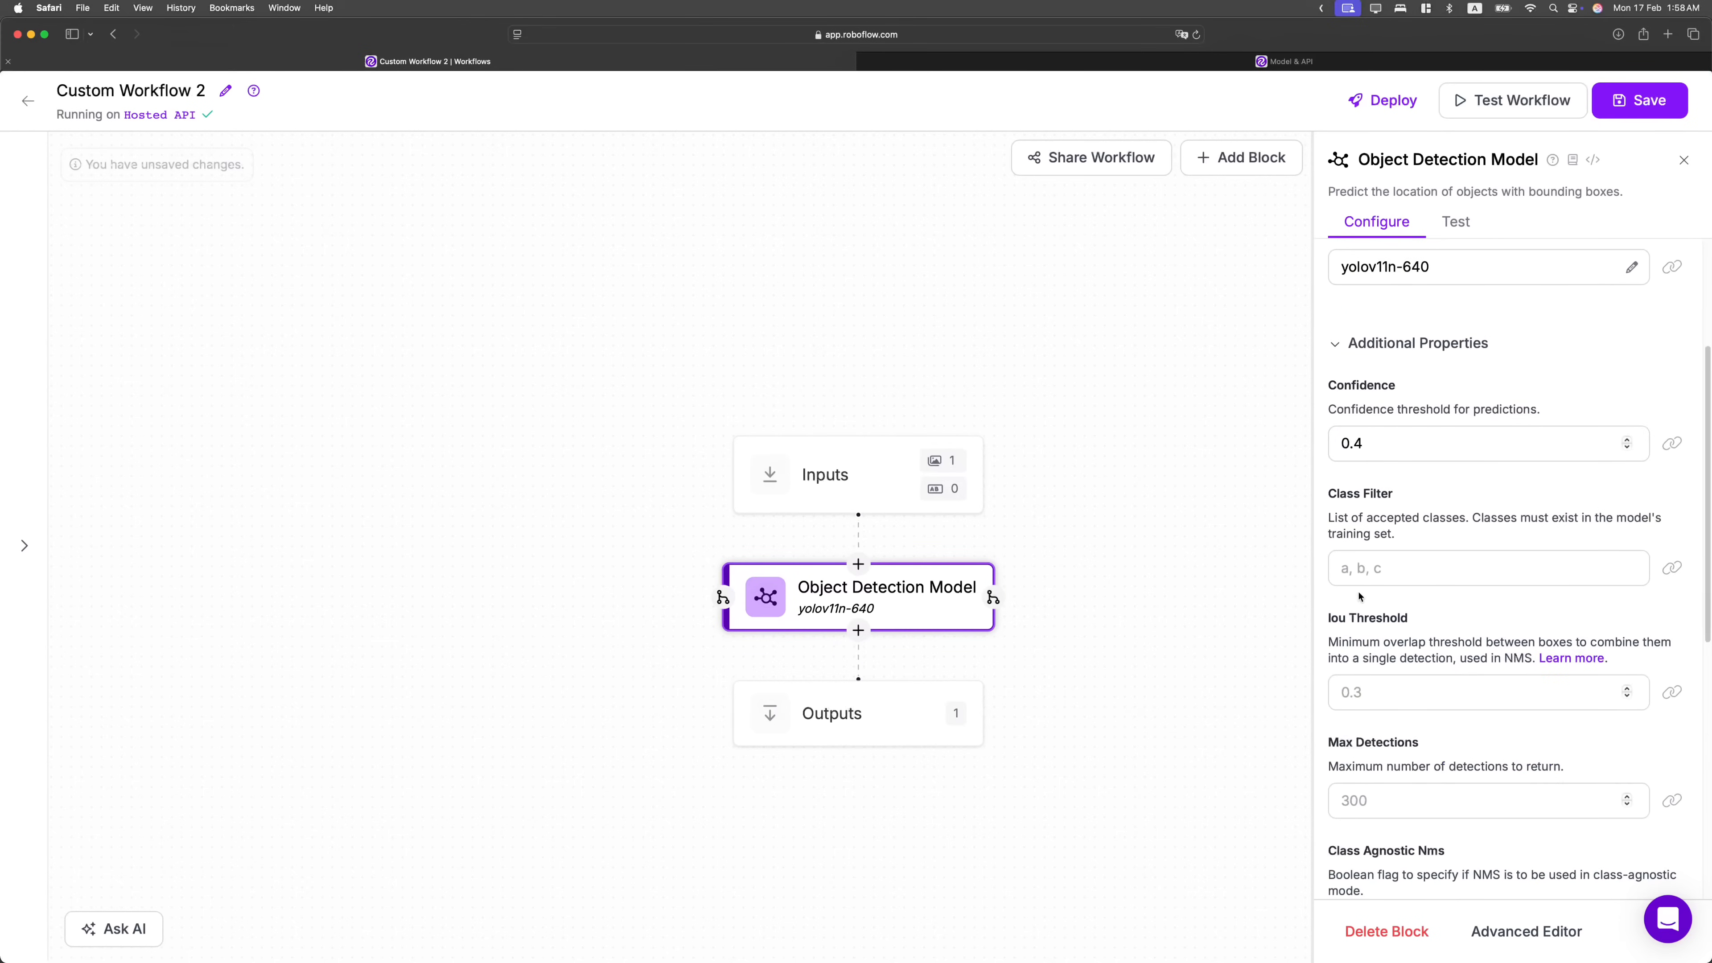
pyautogui.click(1388, 566)
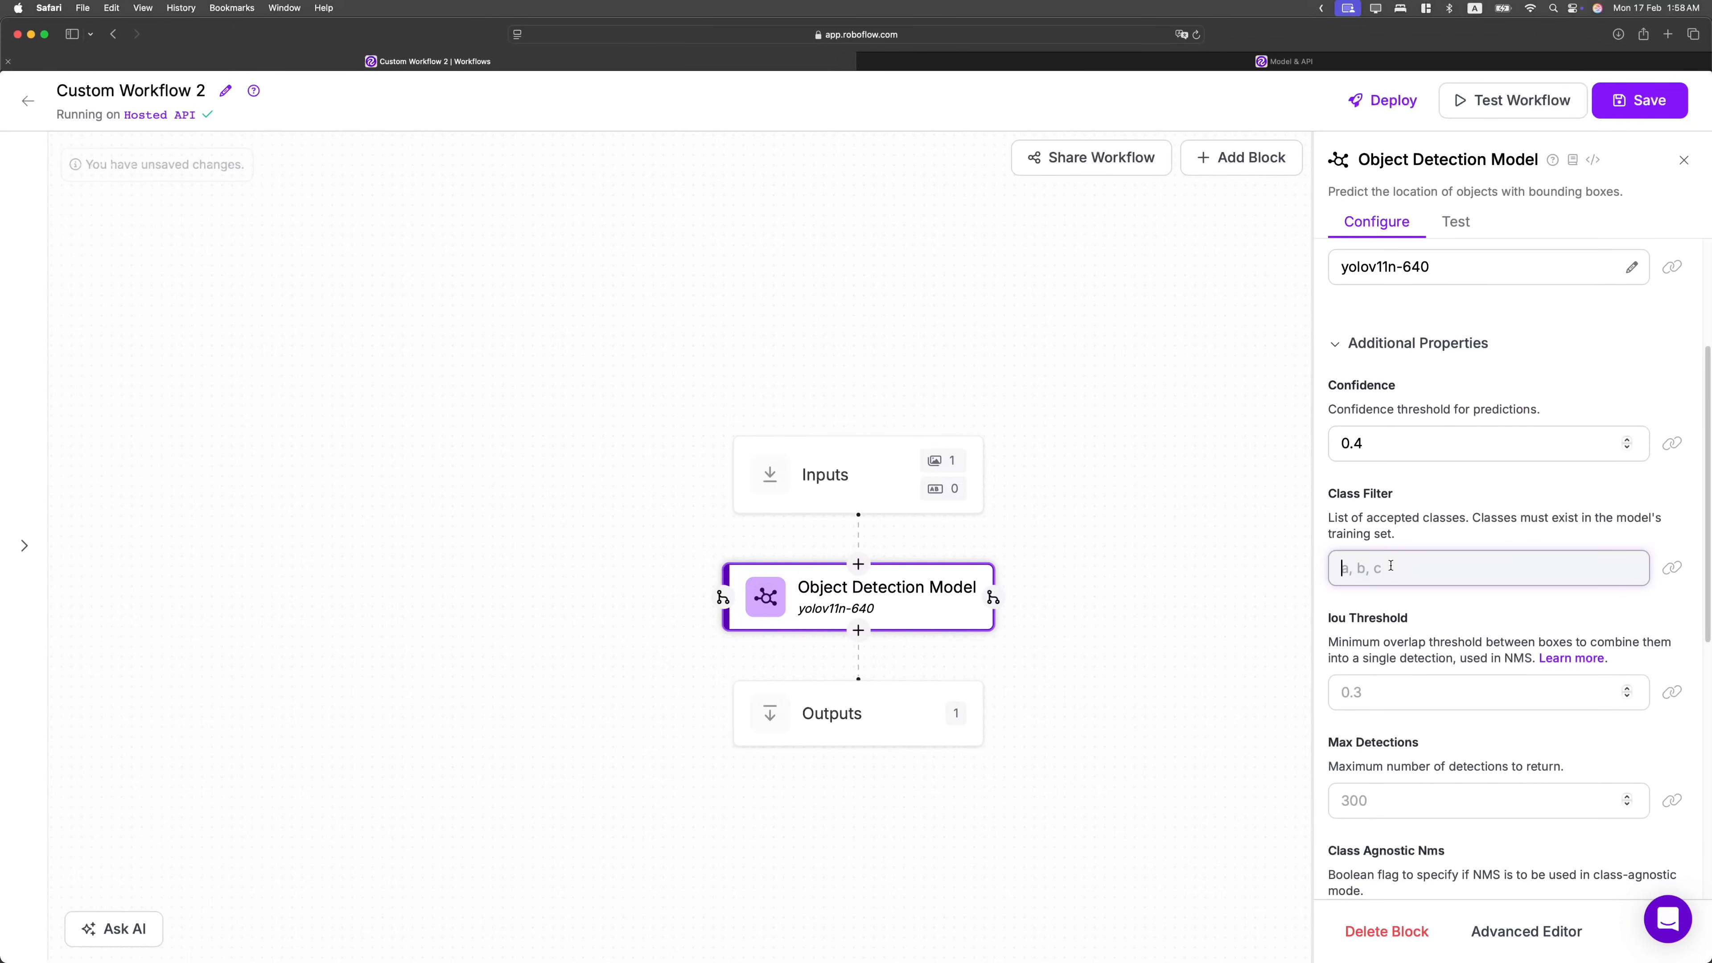
pyautogui.write('0,')
pyautogui.press('BackSpace')
pyautogui.scroll(-4, 1457, 663)
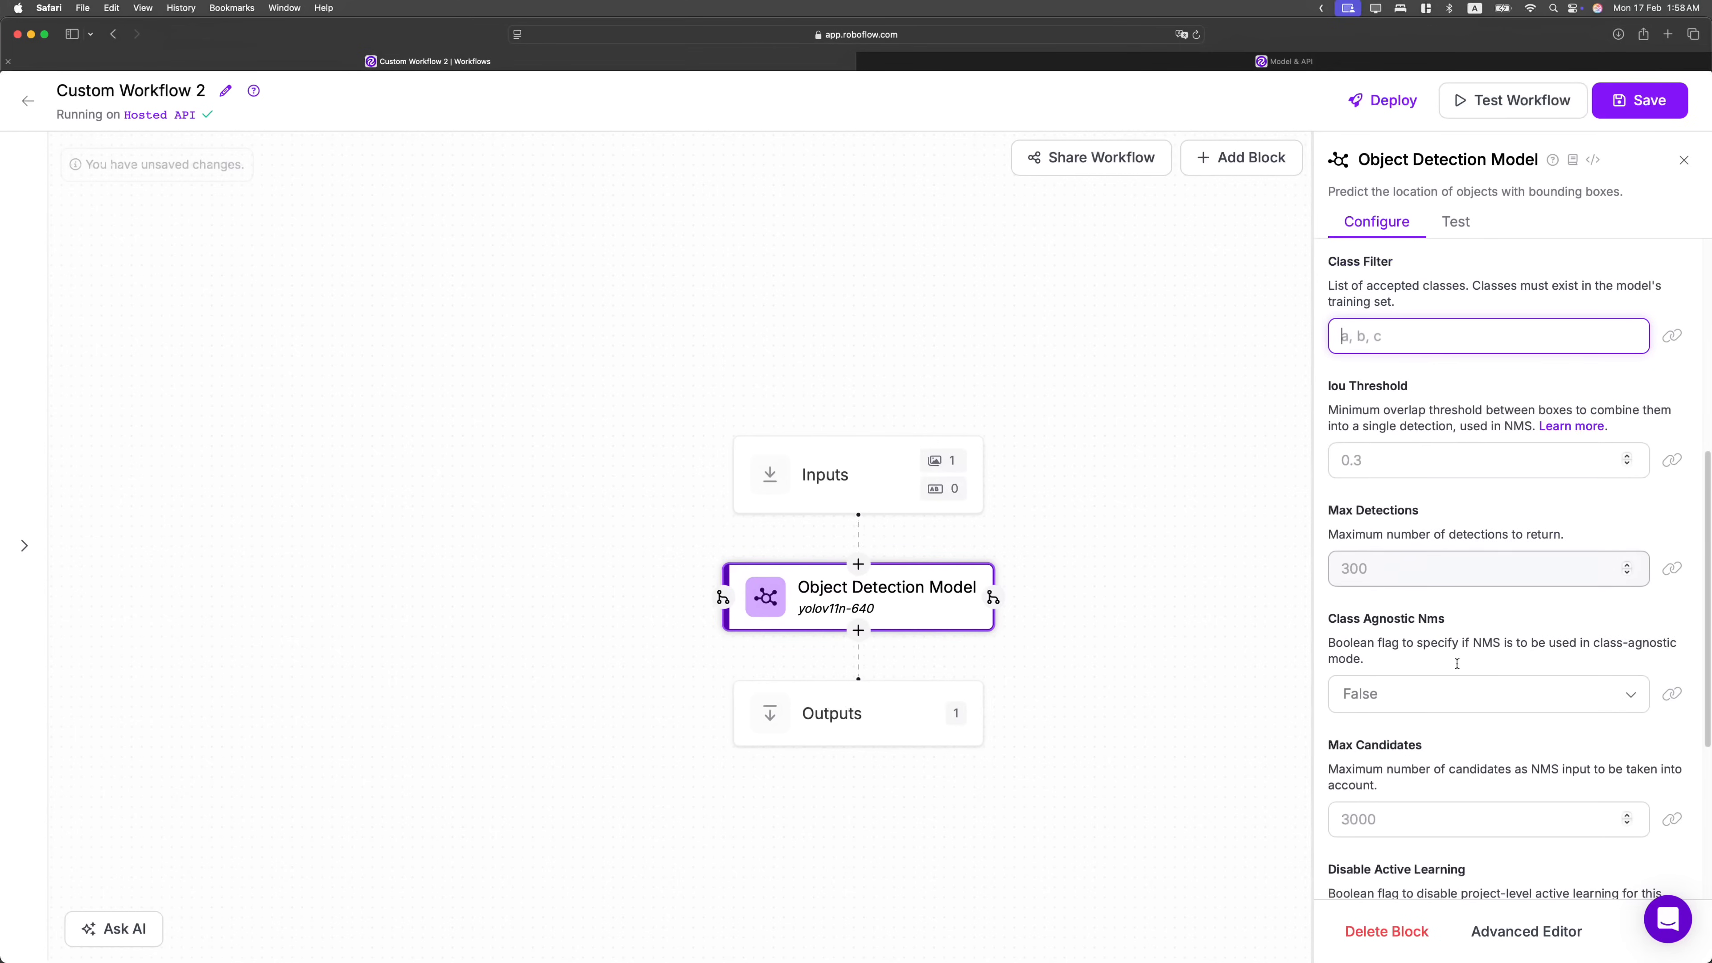
pyautogui.scroll(-5, 1457, 663)
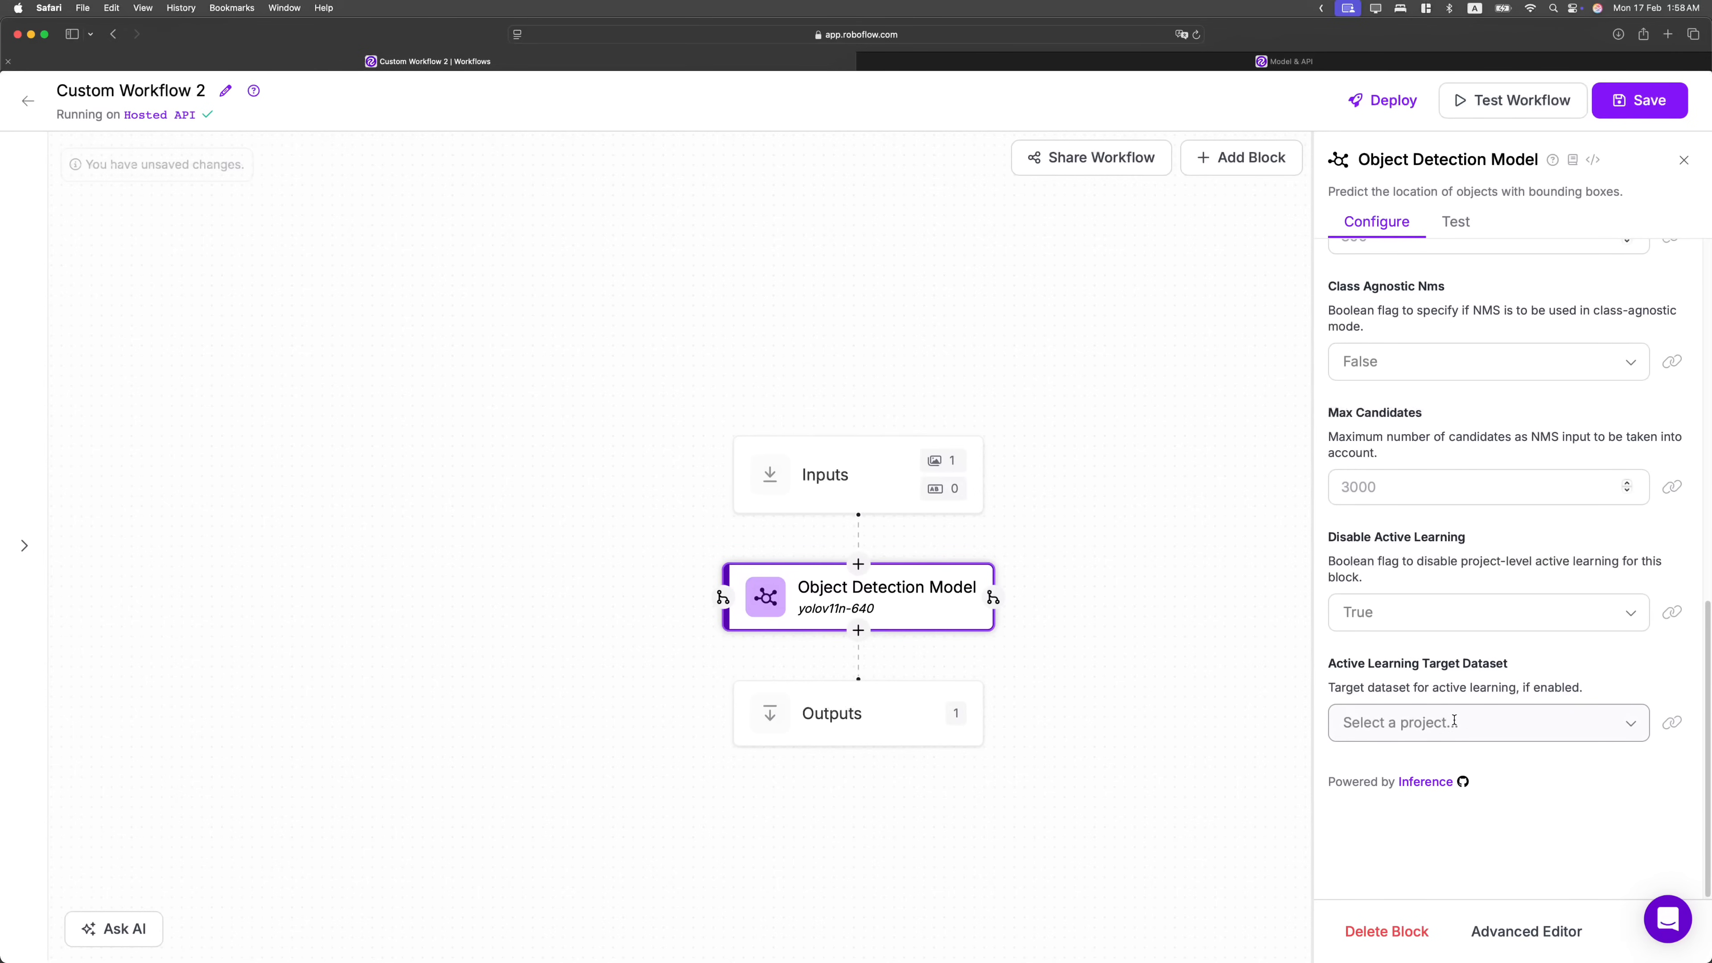
pyautogui.click(1454, 720)
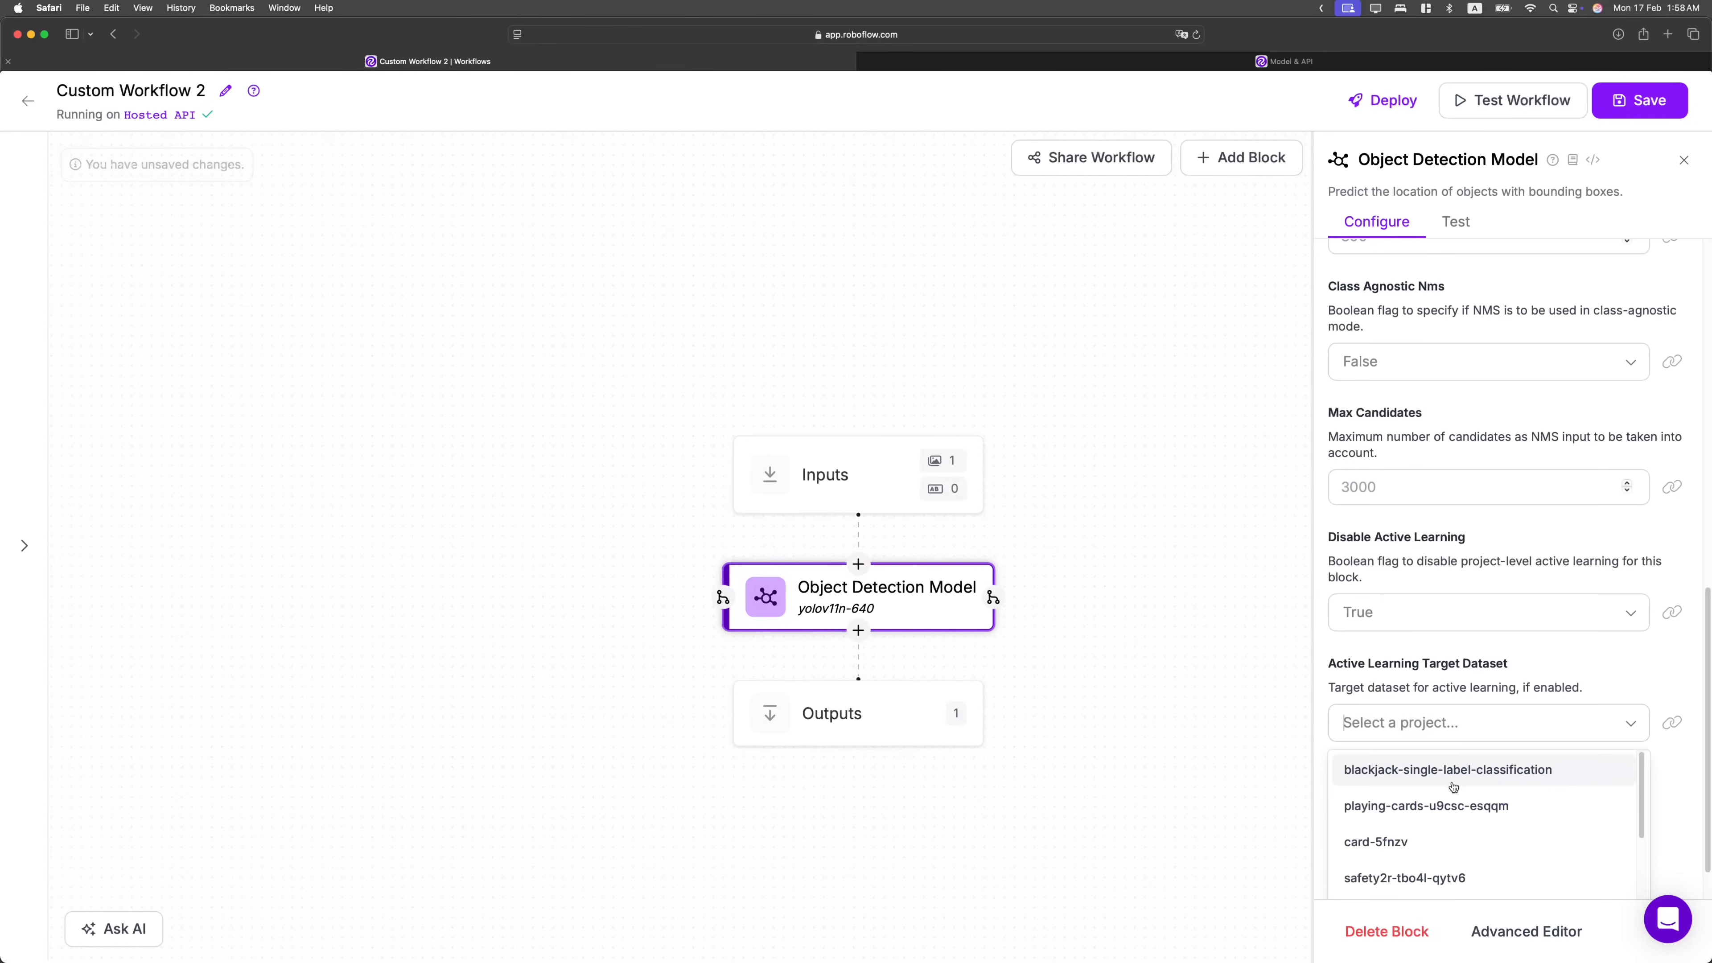
pyautogui.click(1662, 723)
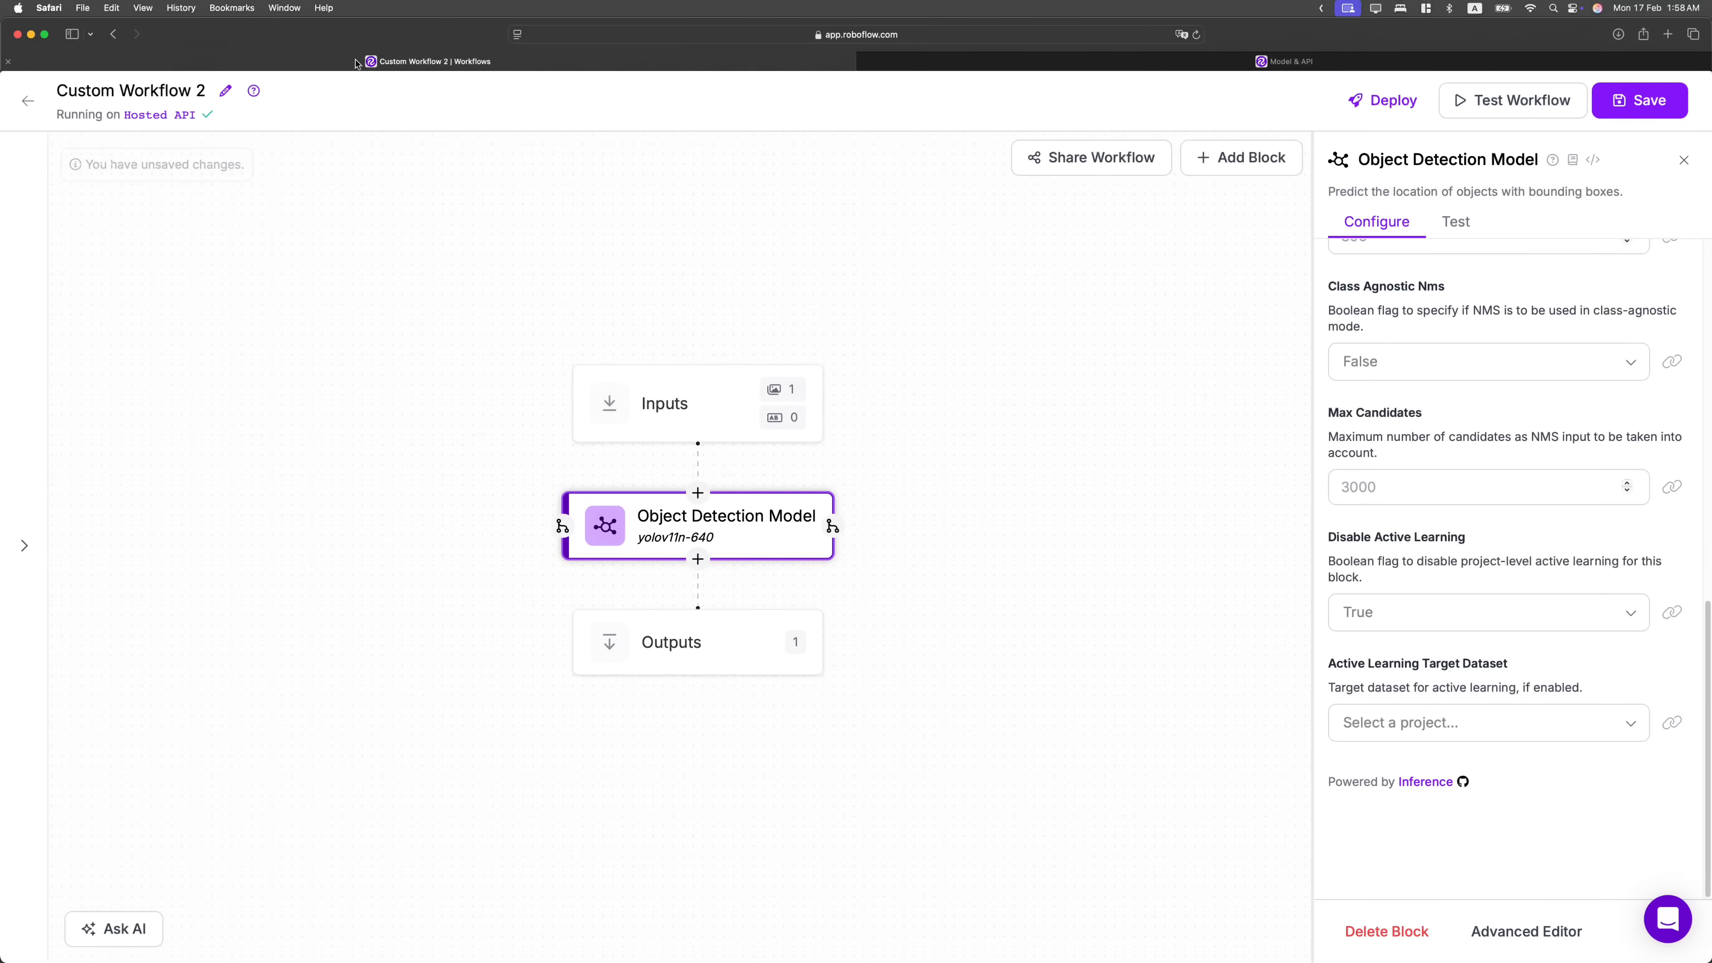
pyautogui.scroll(15, 1380, 247)
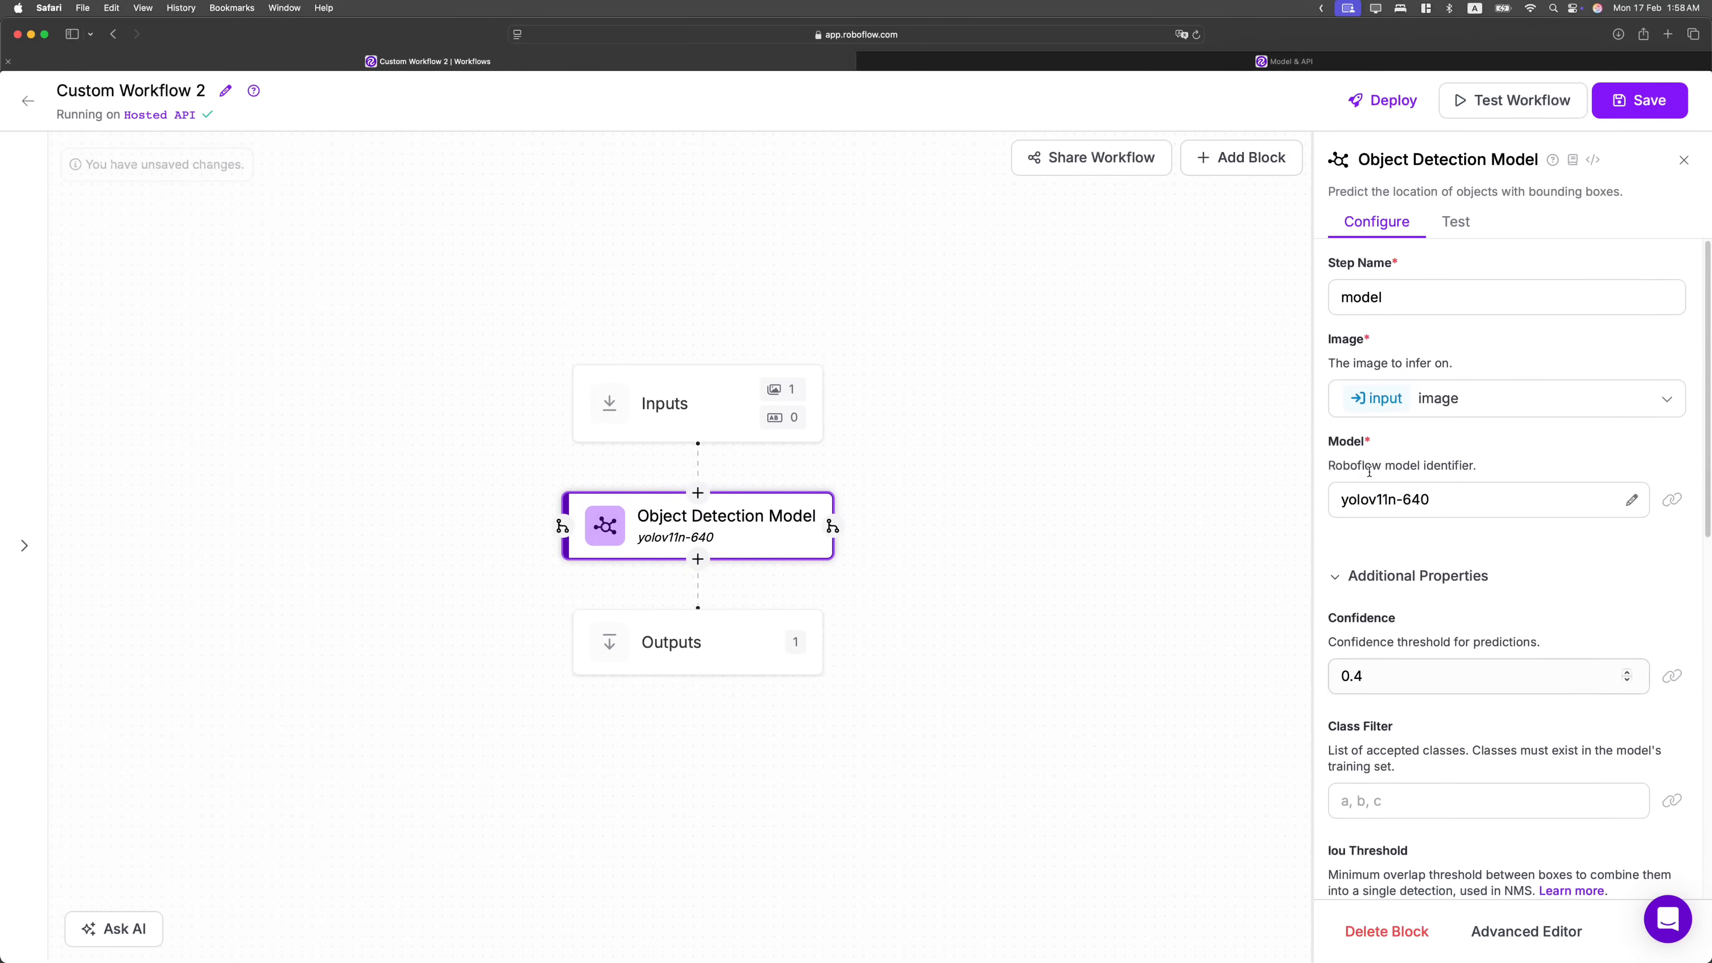
# Open the workflow's Outputs and choose the model's predictions as the value of the model_predictions output.
pyautogui.click(714, 637)
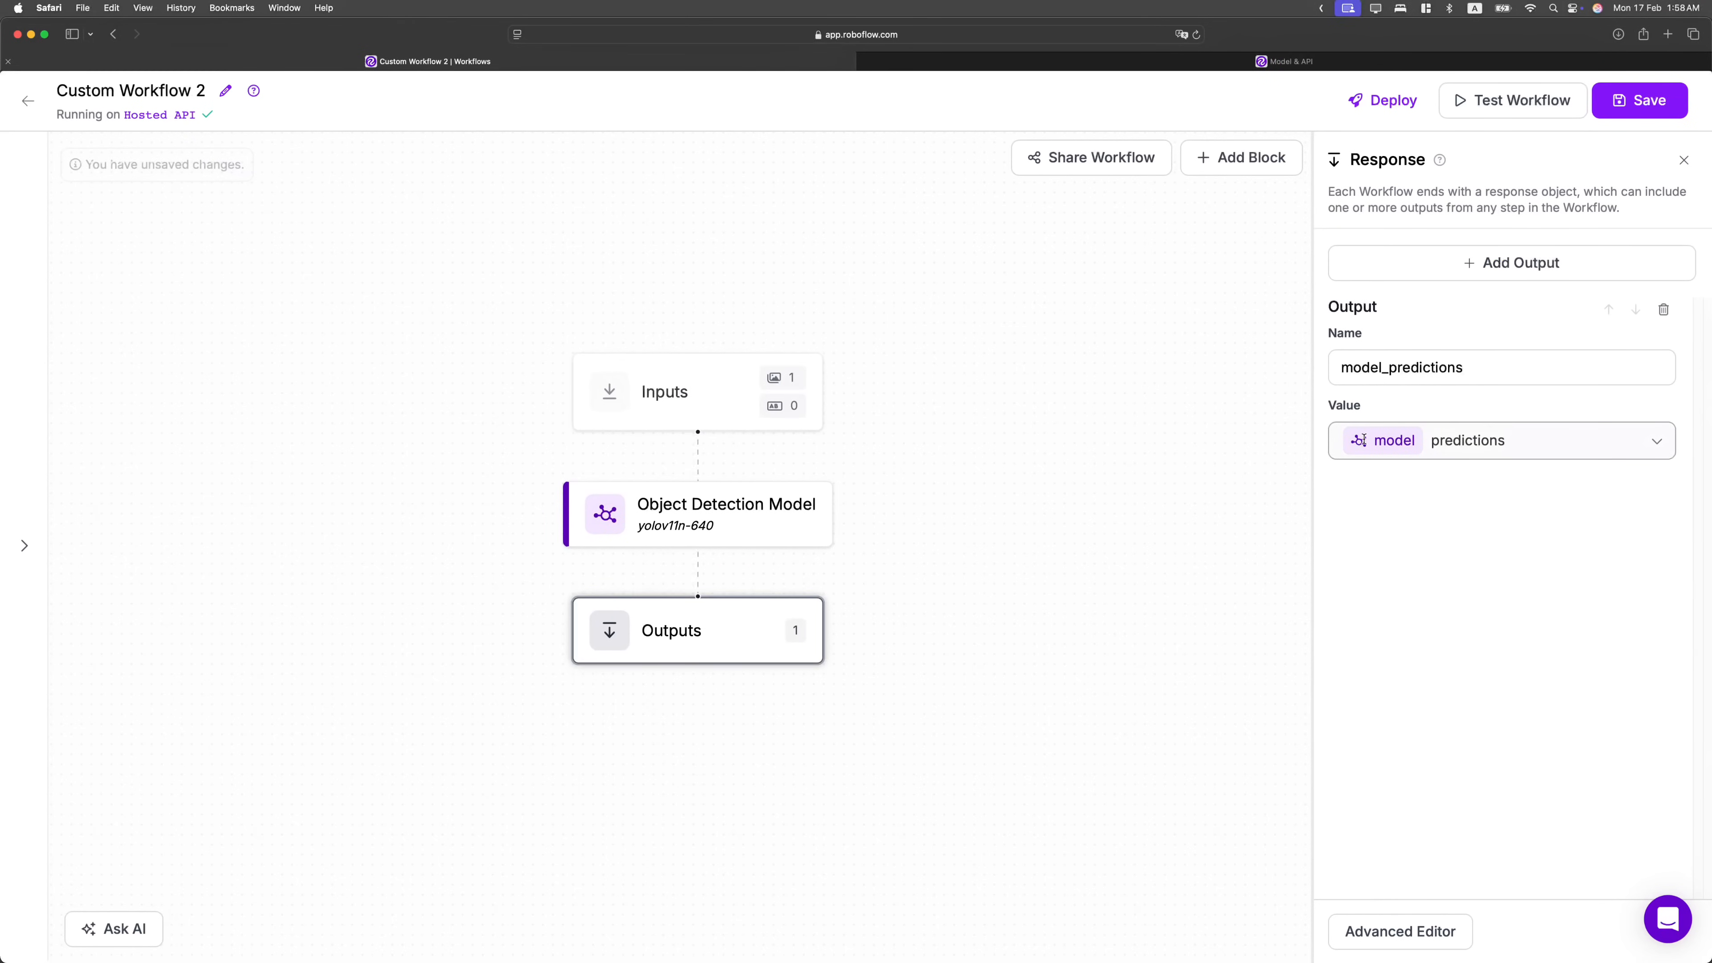
pyautogui.click(1498, 437)
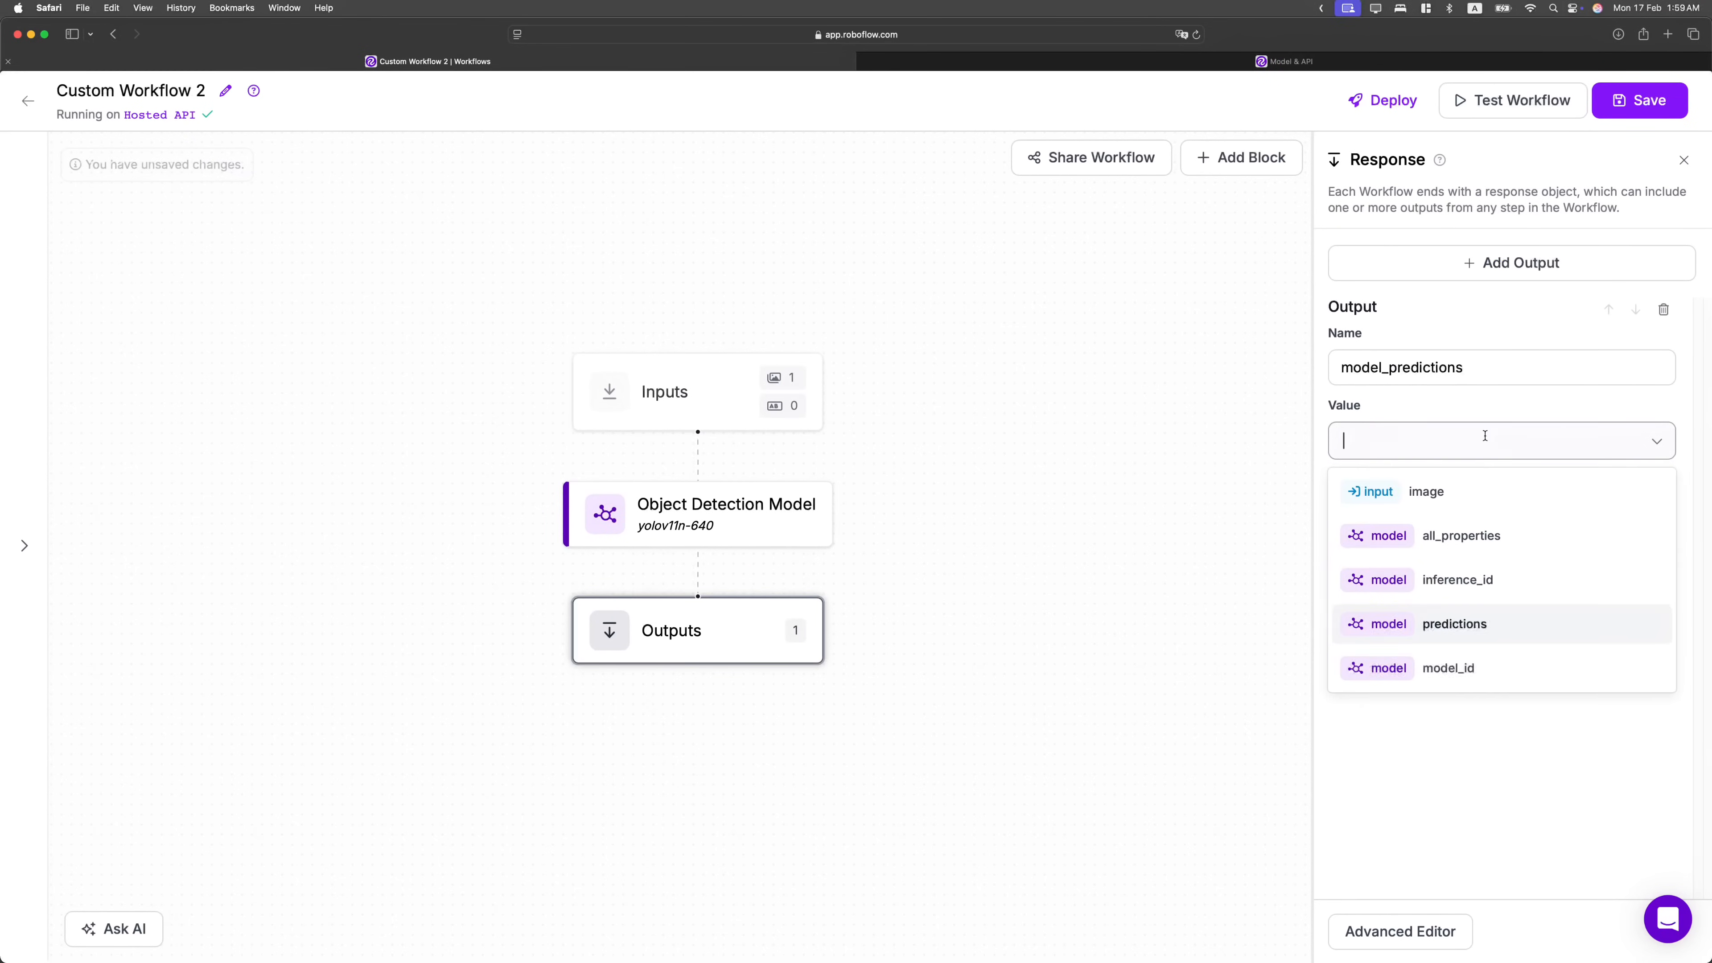
pyautogui.click(1481, 629)
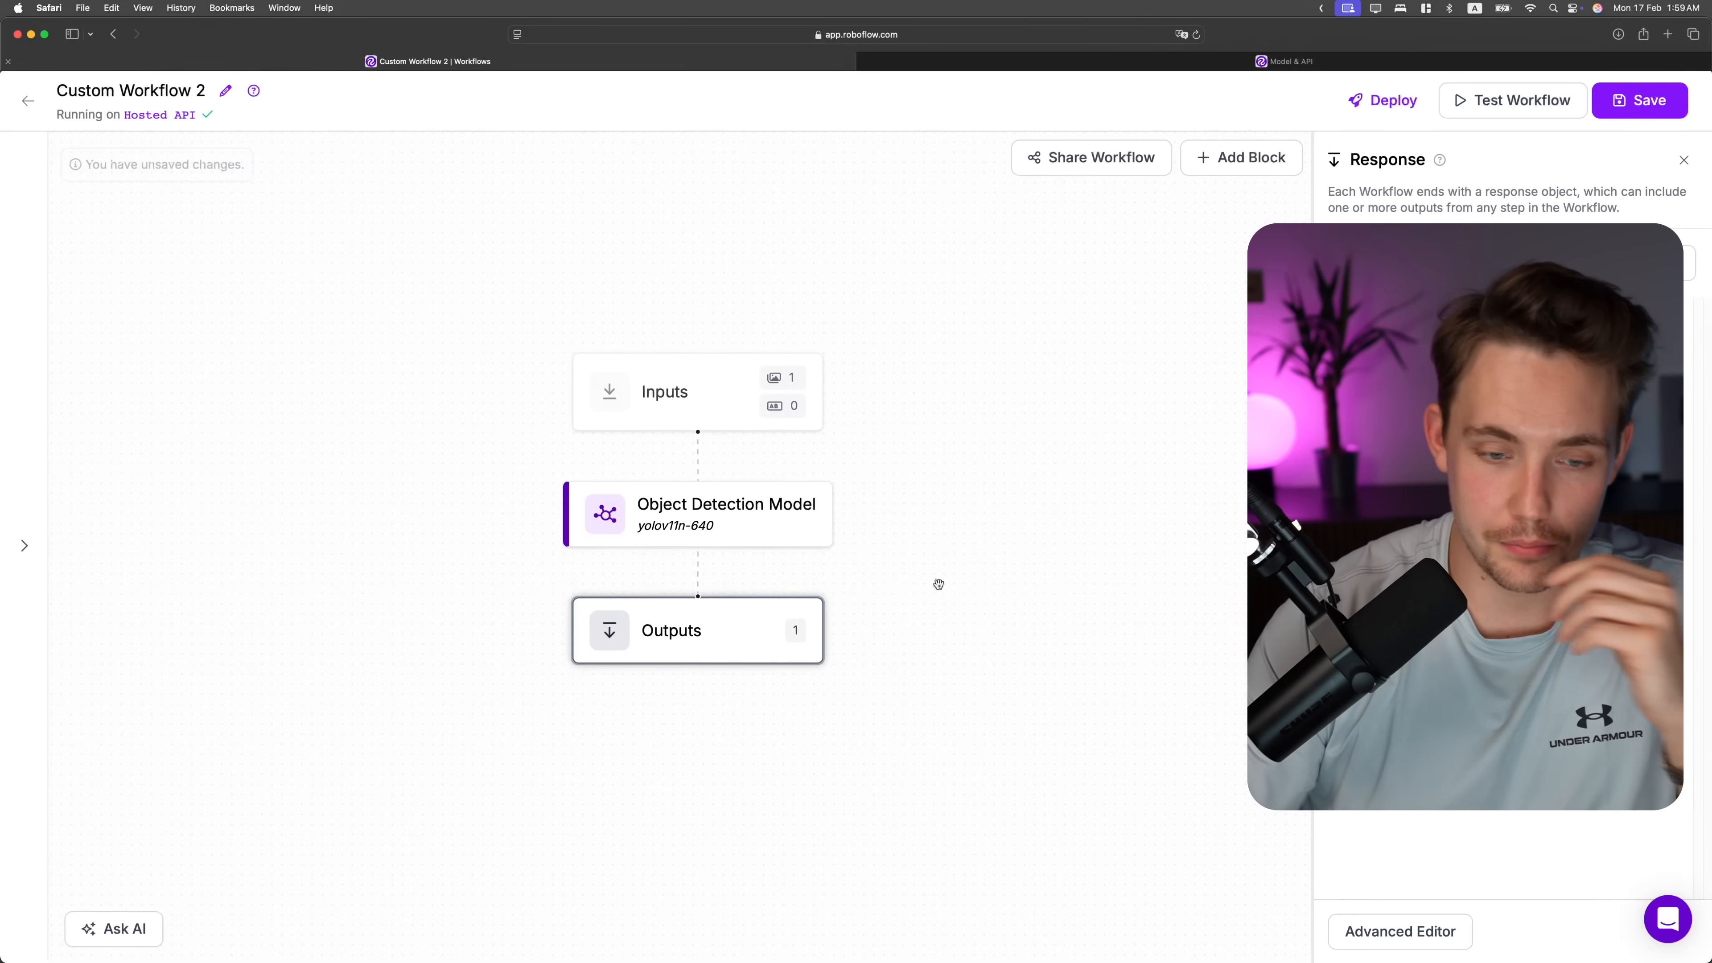
# View the Logic and Branching blocks, and insert a Bounding Box Visualization block directly after the Object Detection Model.
pyautogui.moveTo(830, 509)
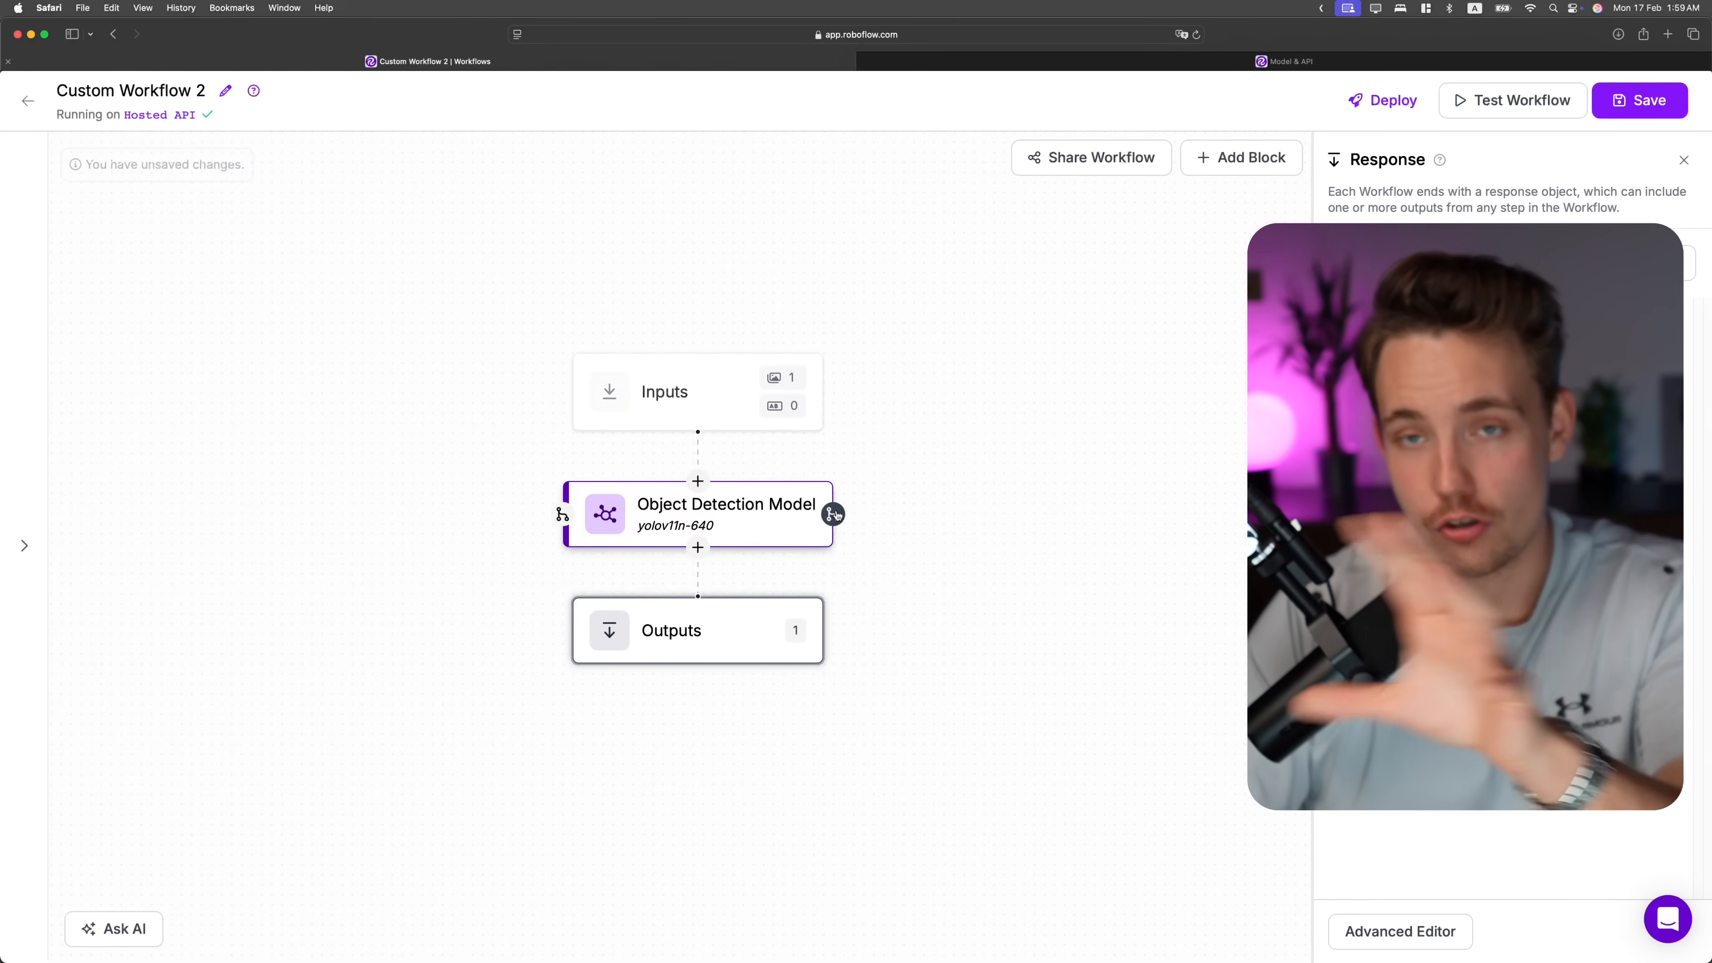
pyautogui.click(698, 548)
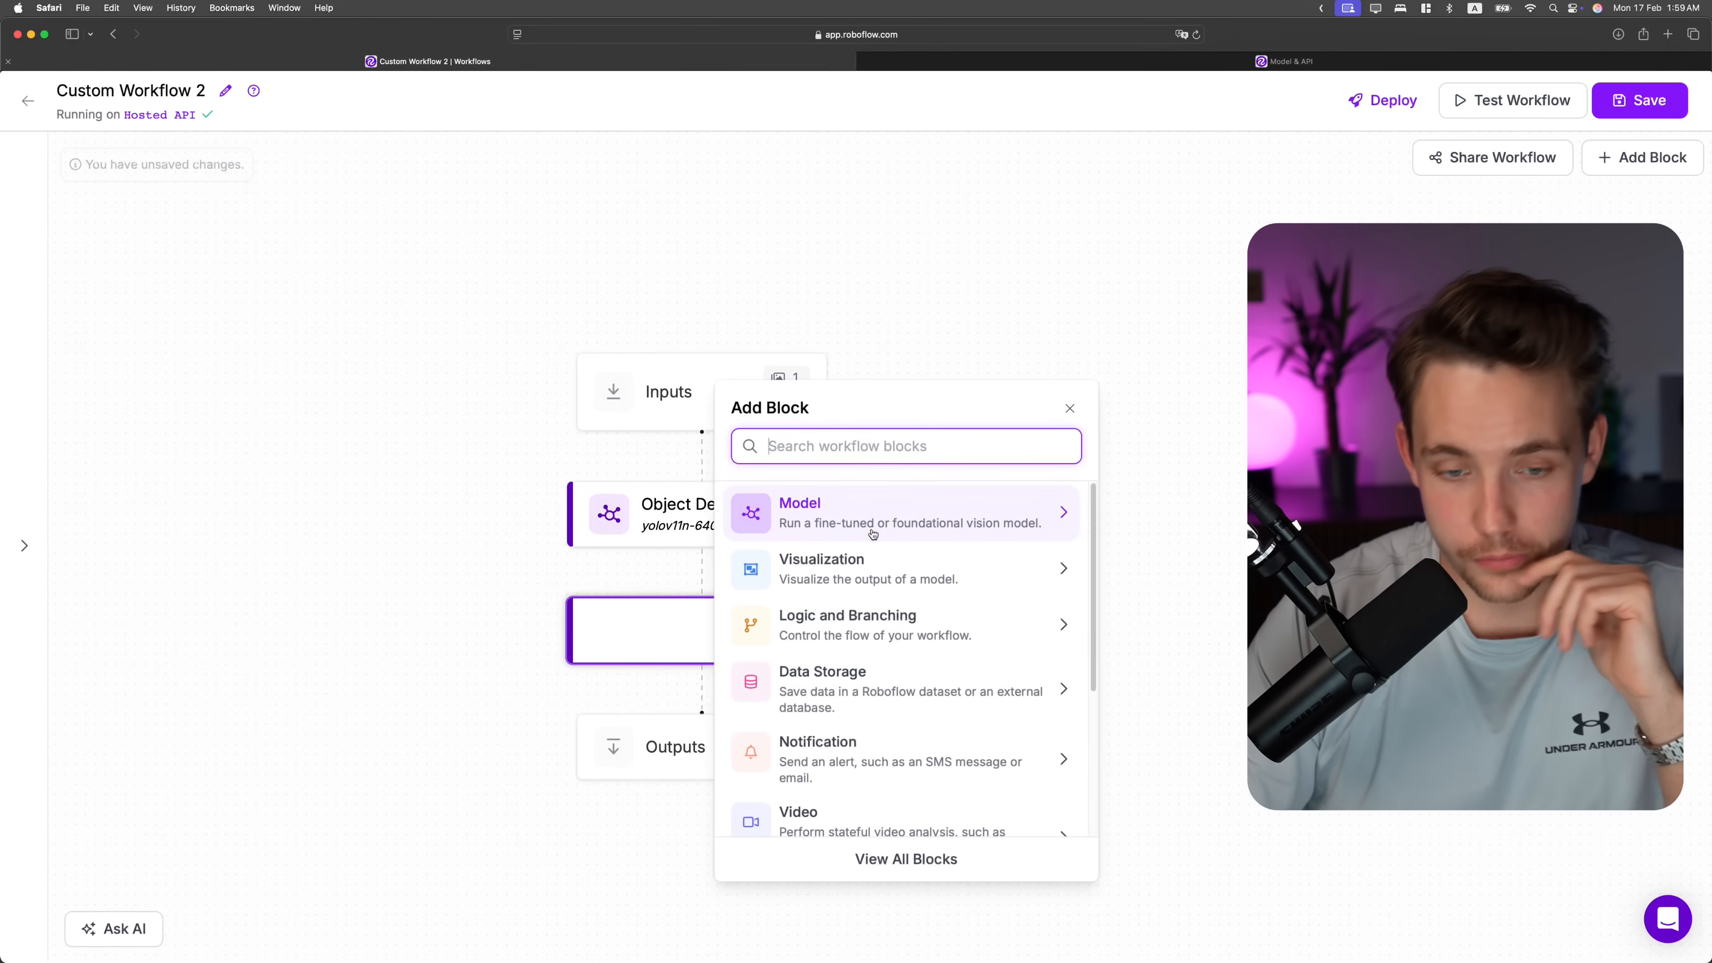
pyautogui.click(889, 627)
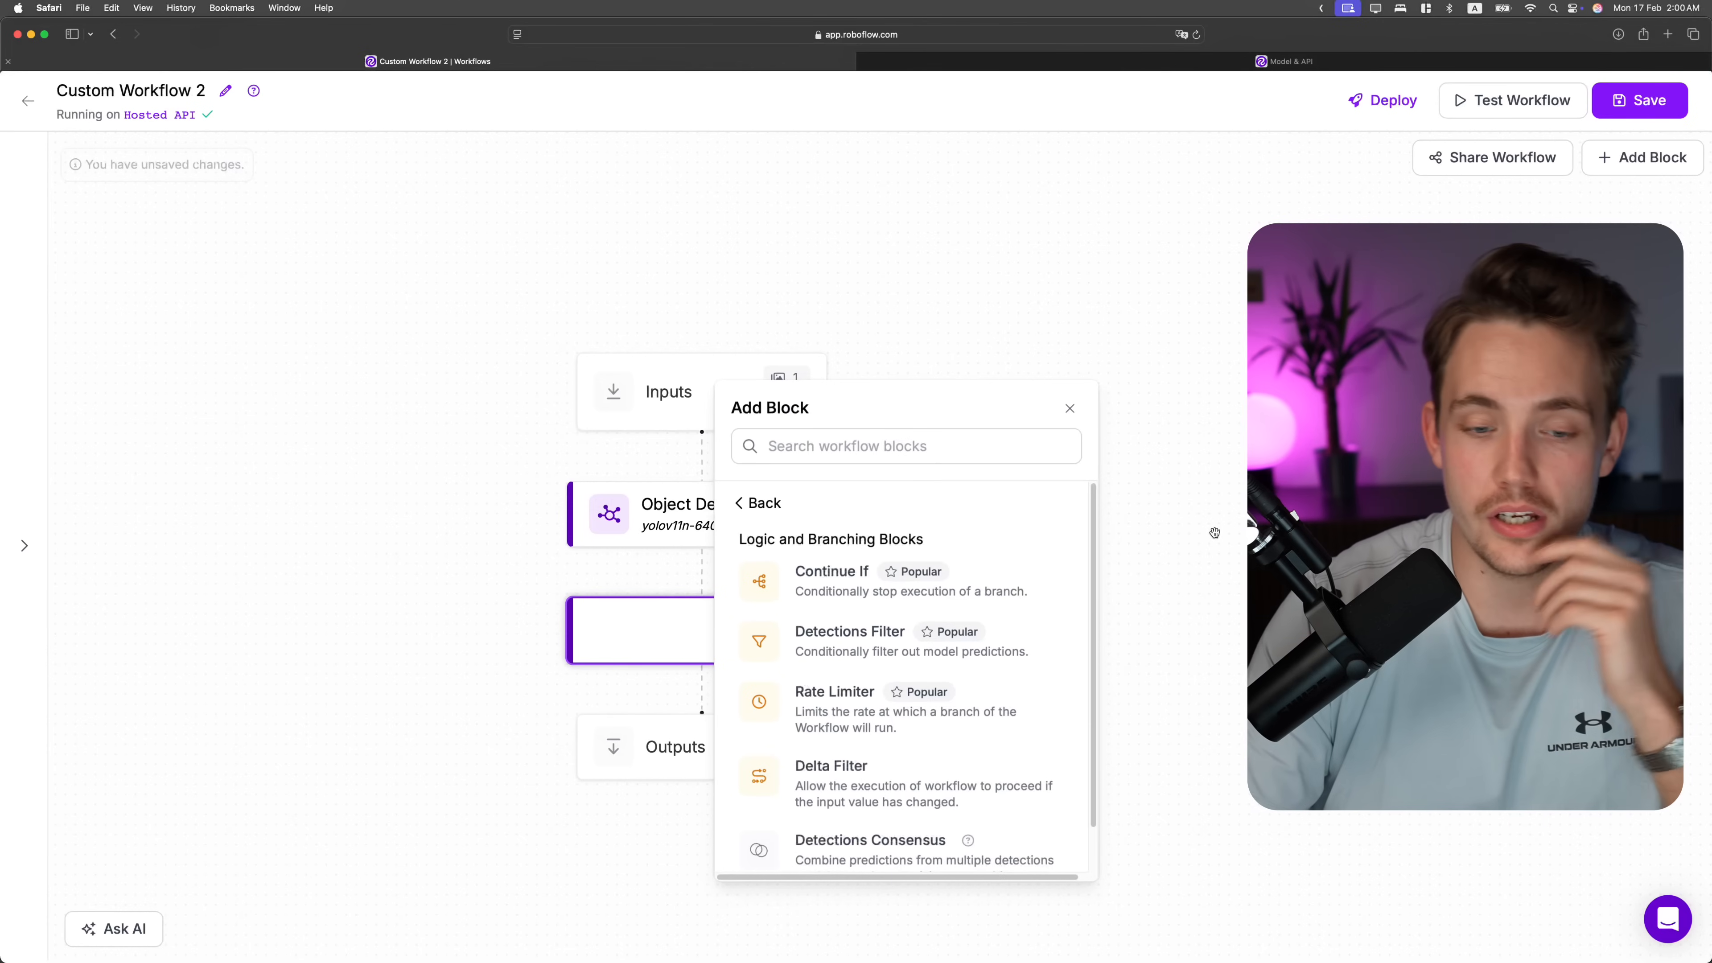
pyautogui.click(758, 502)
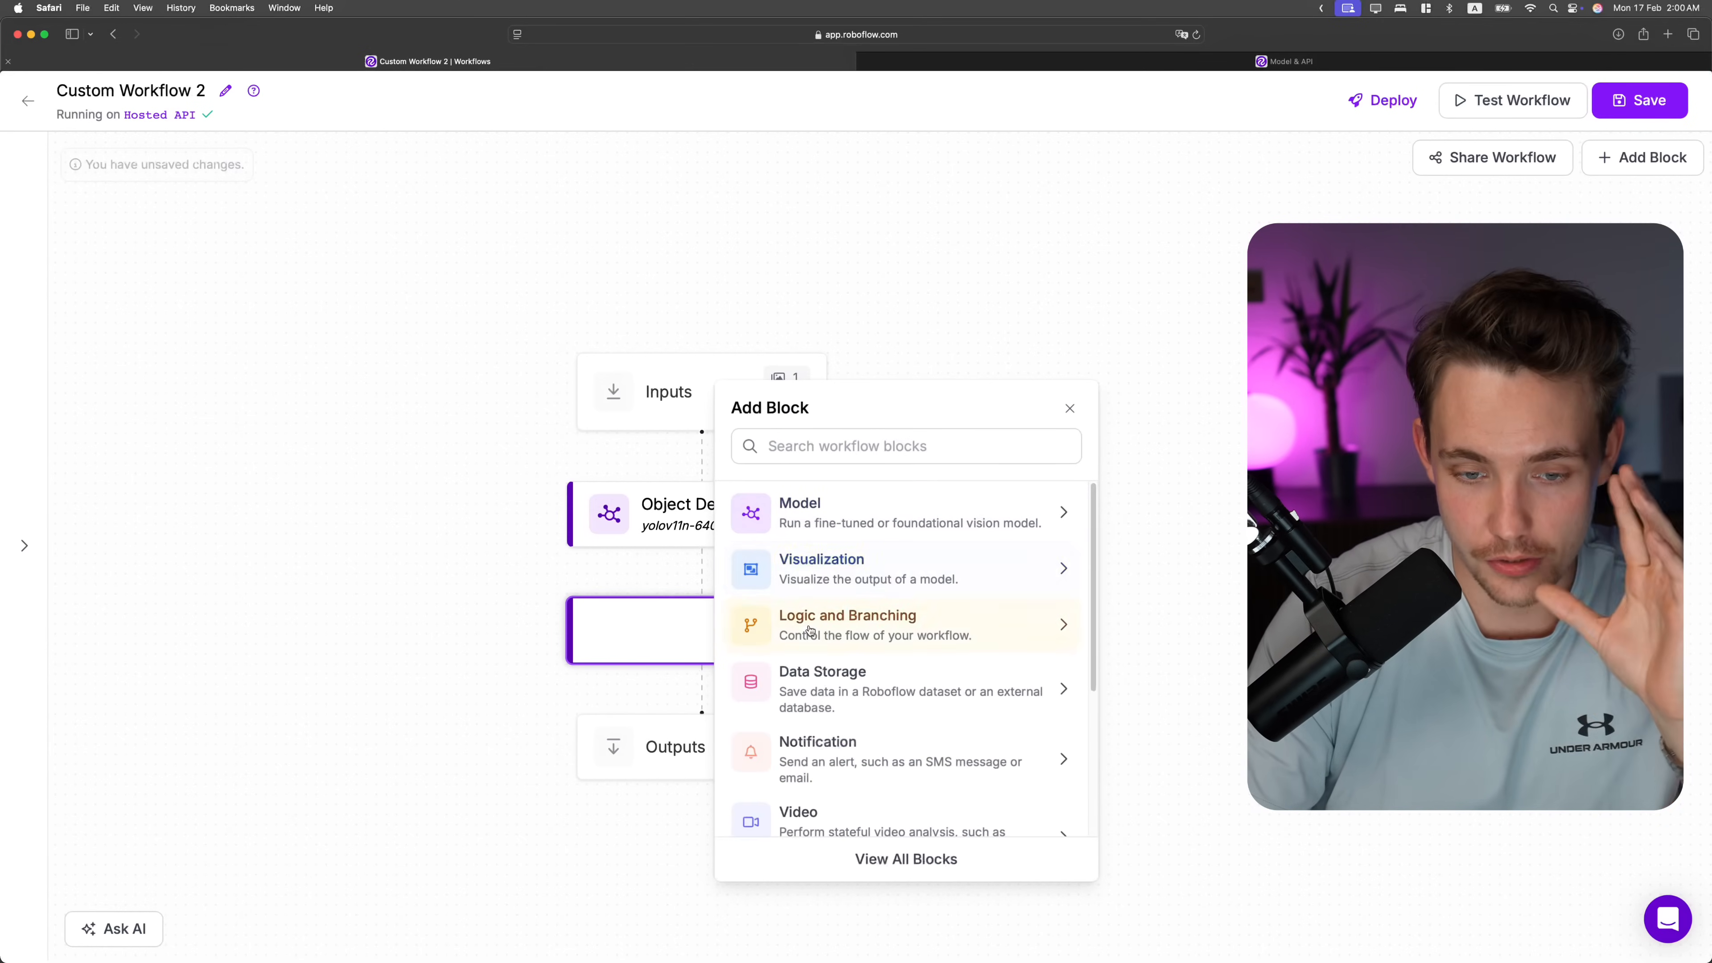
pyautogui.click(837, 570)
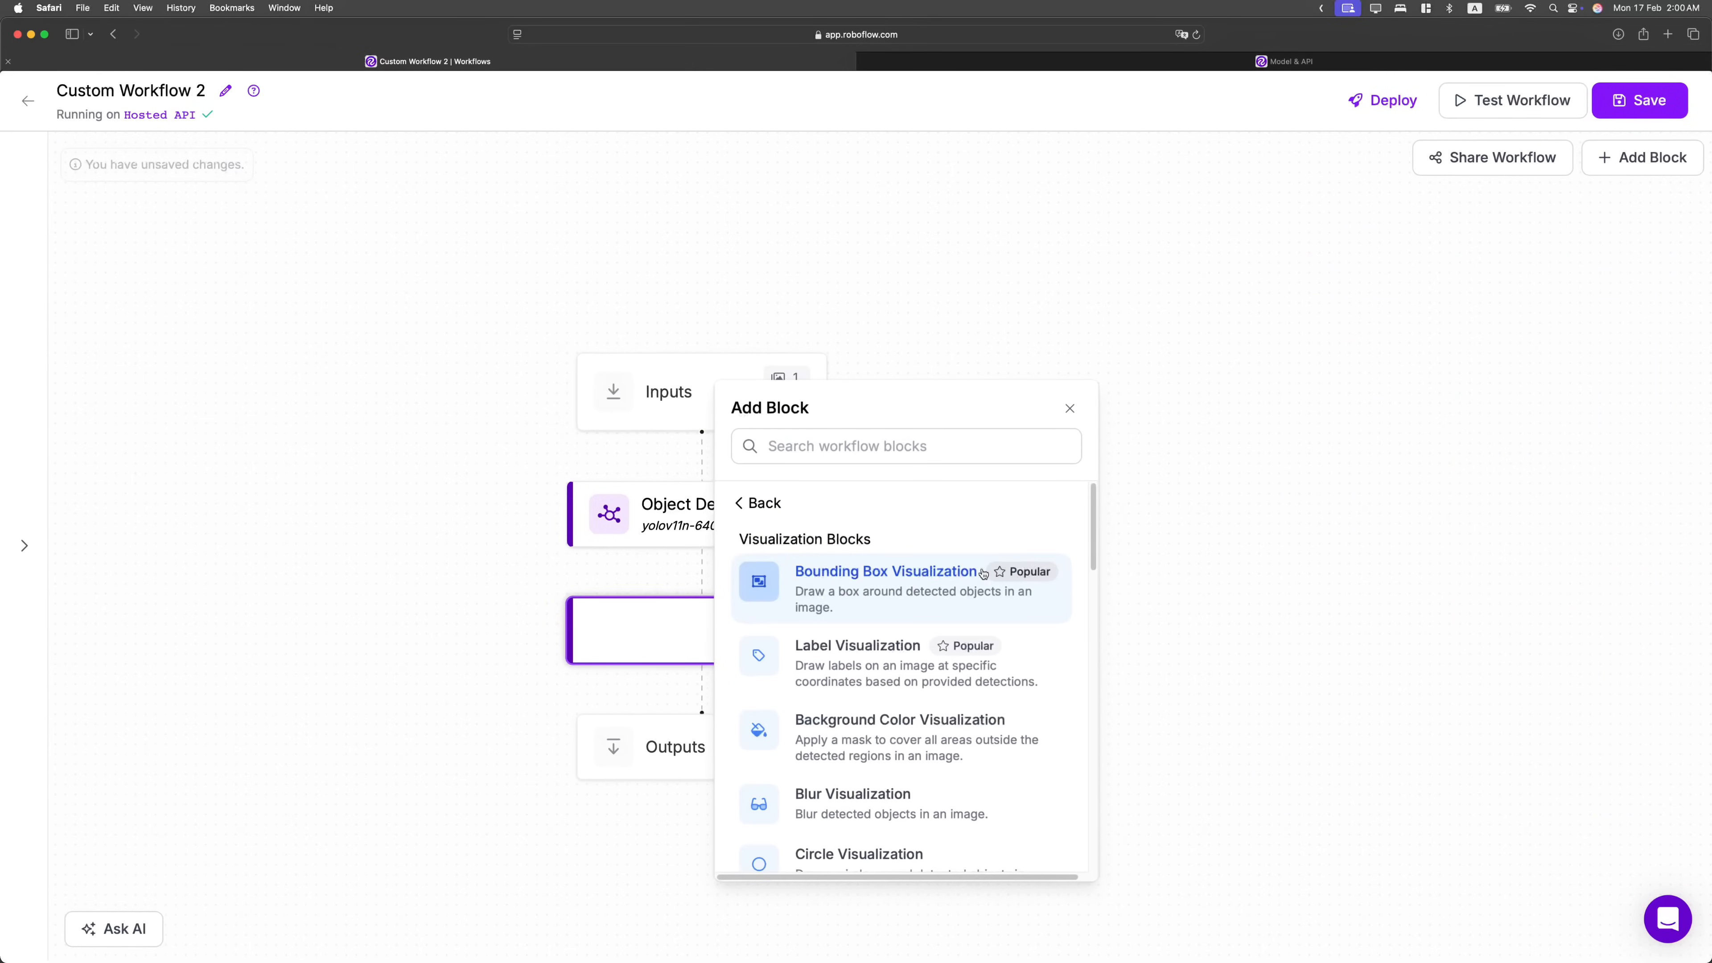
pyautogui.click(904, 586)
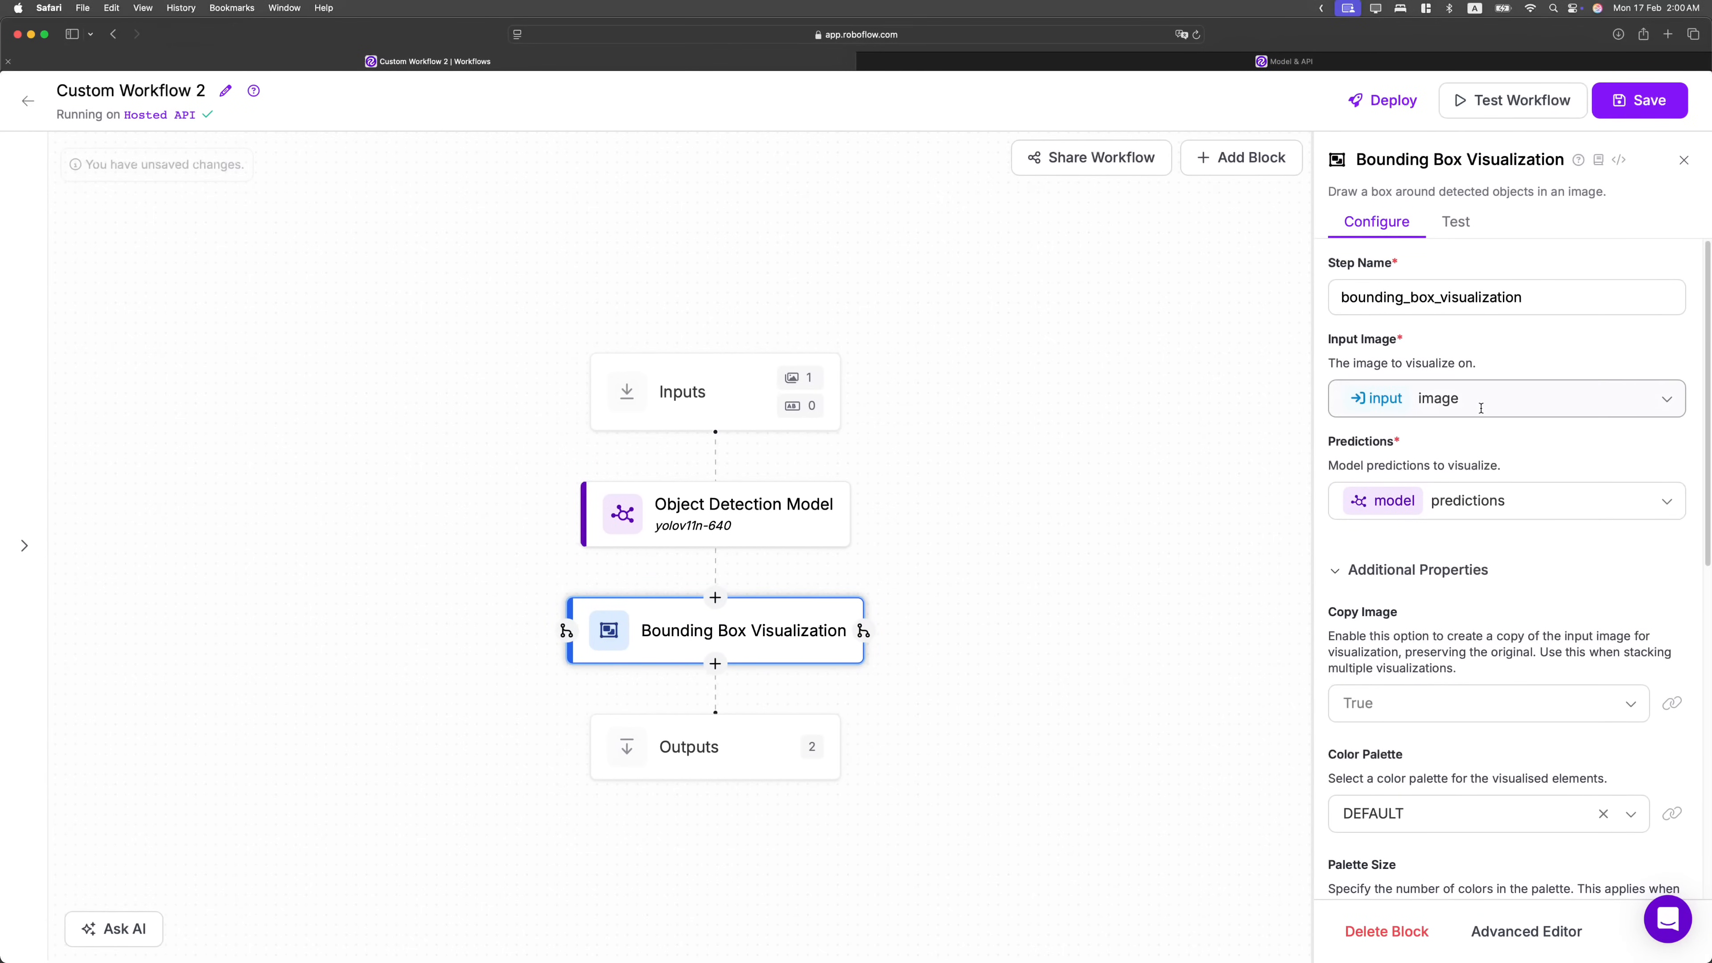
# Set the Bounding Box Visualization block to draw on the input image using the model's predictions.
pyautogui.click(1458, 398)
pyautogui.click(1438, 445)
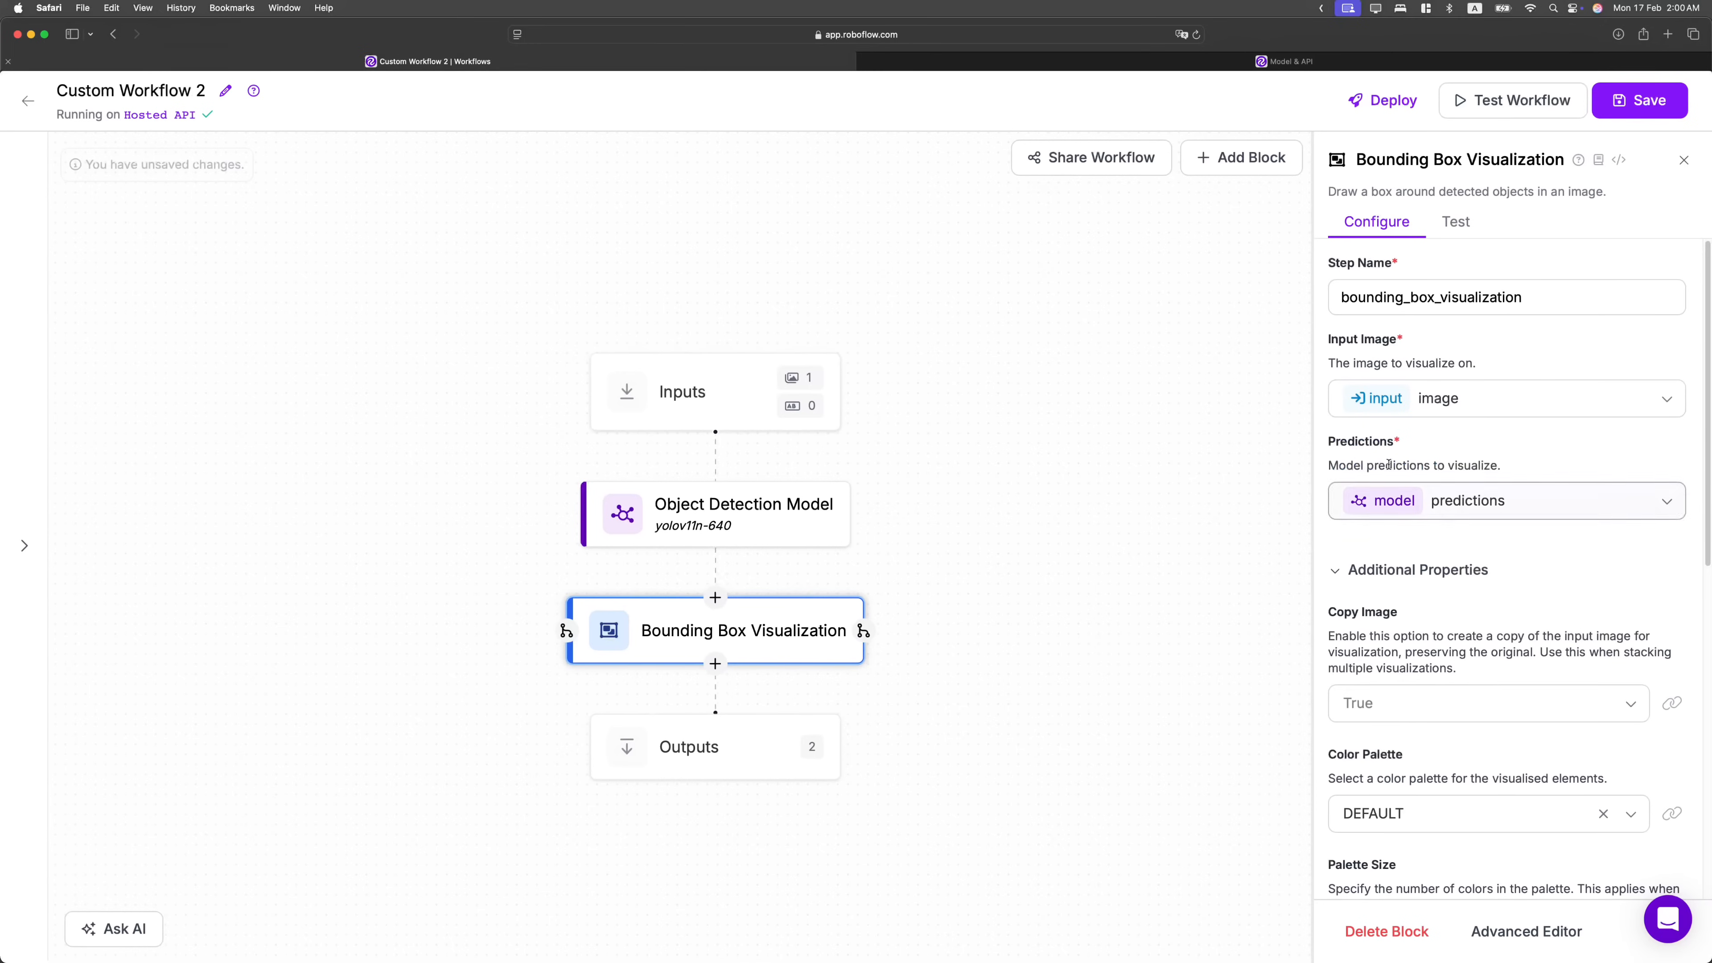
pyautogui.click(1515, 489)
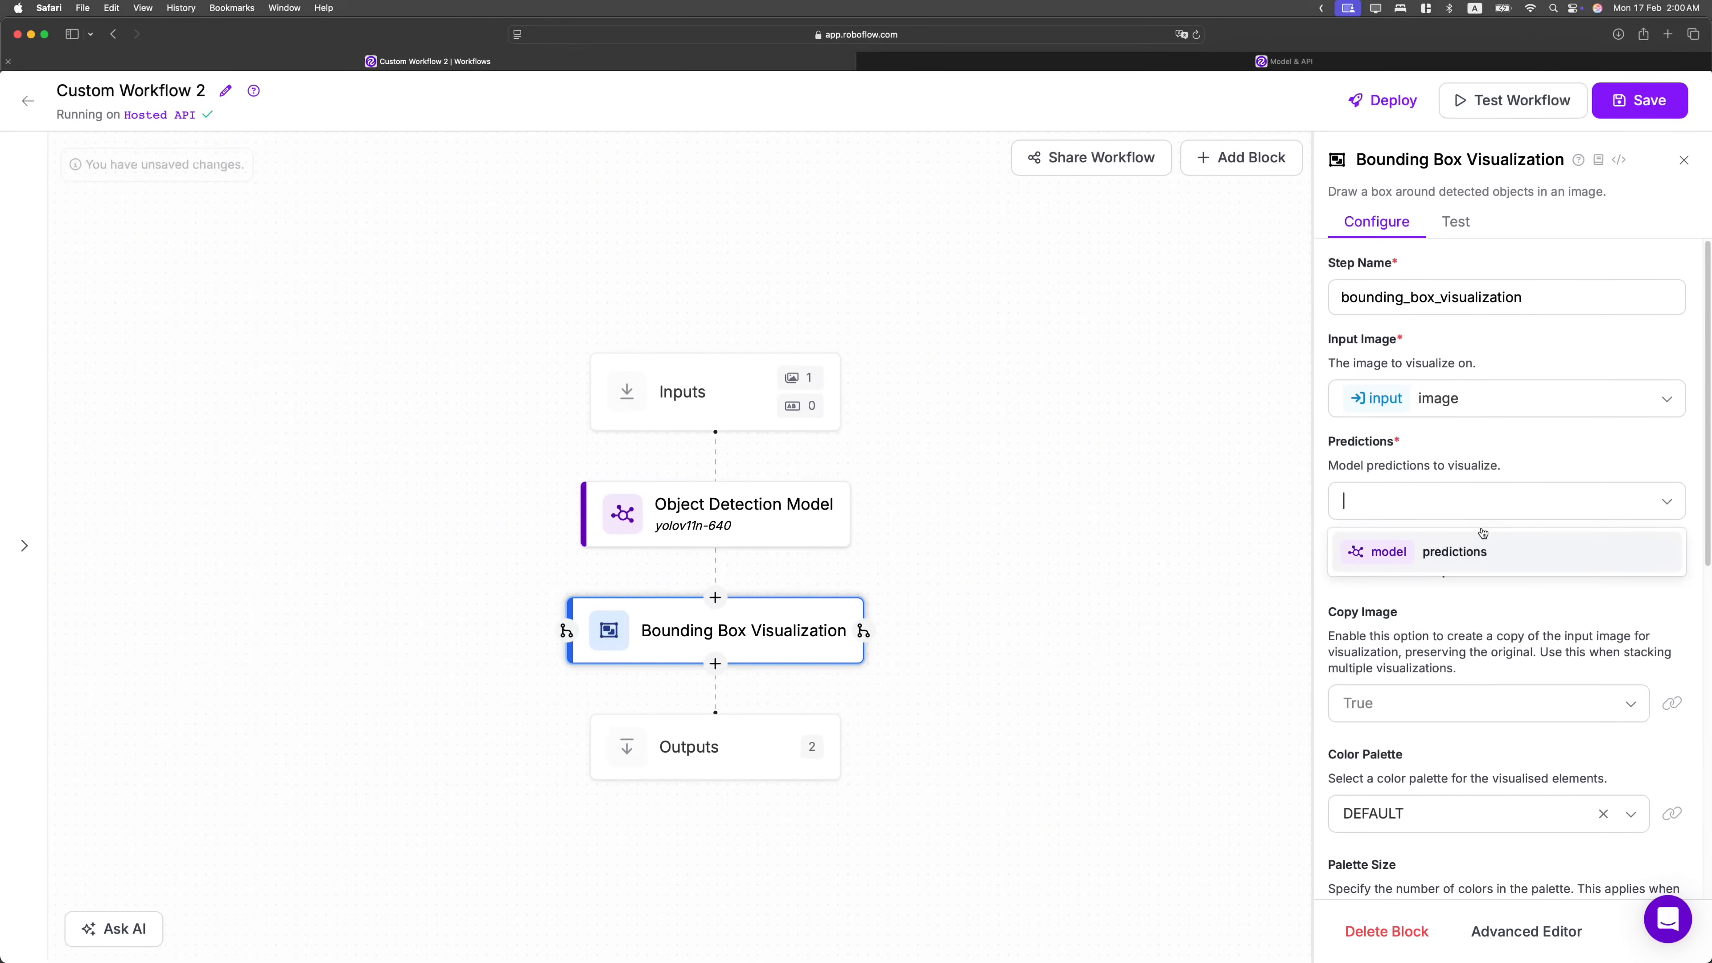
pyautogui.click(1500, 560)
# Read the Copy Image property of the Bounding Box Visualization block and view its Color Palette options.
pyautogui.scroll(-2, 1483, 586)
pyautogui.scroll(-2, 1338, 518)
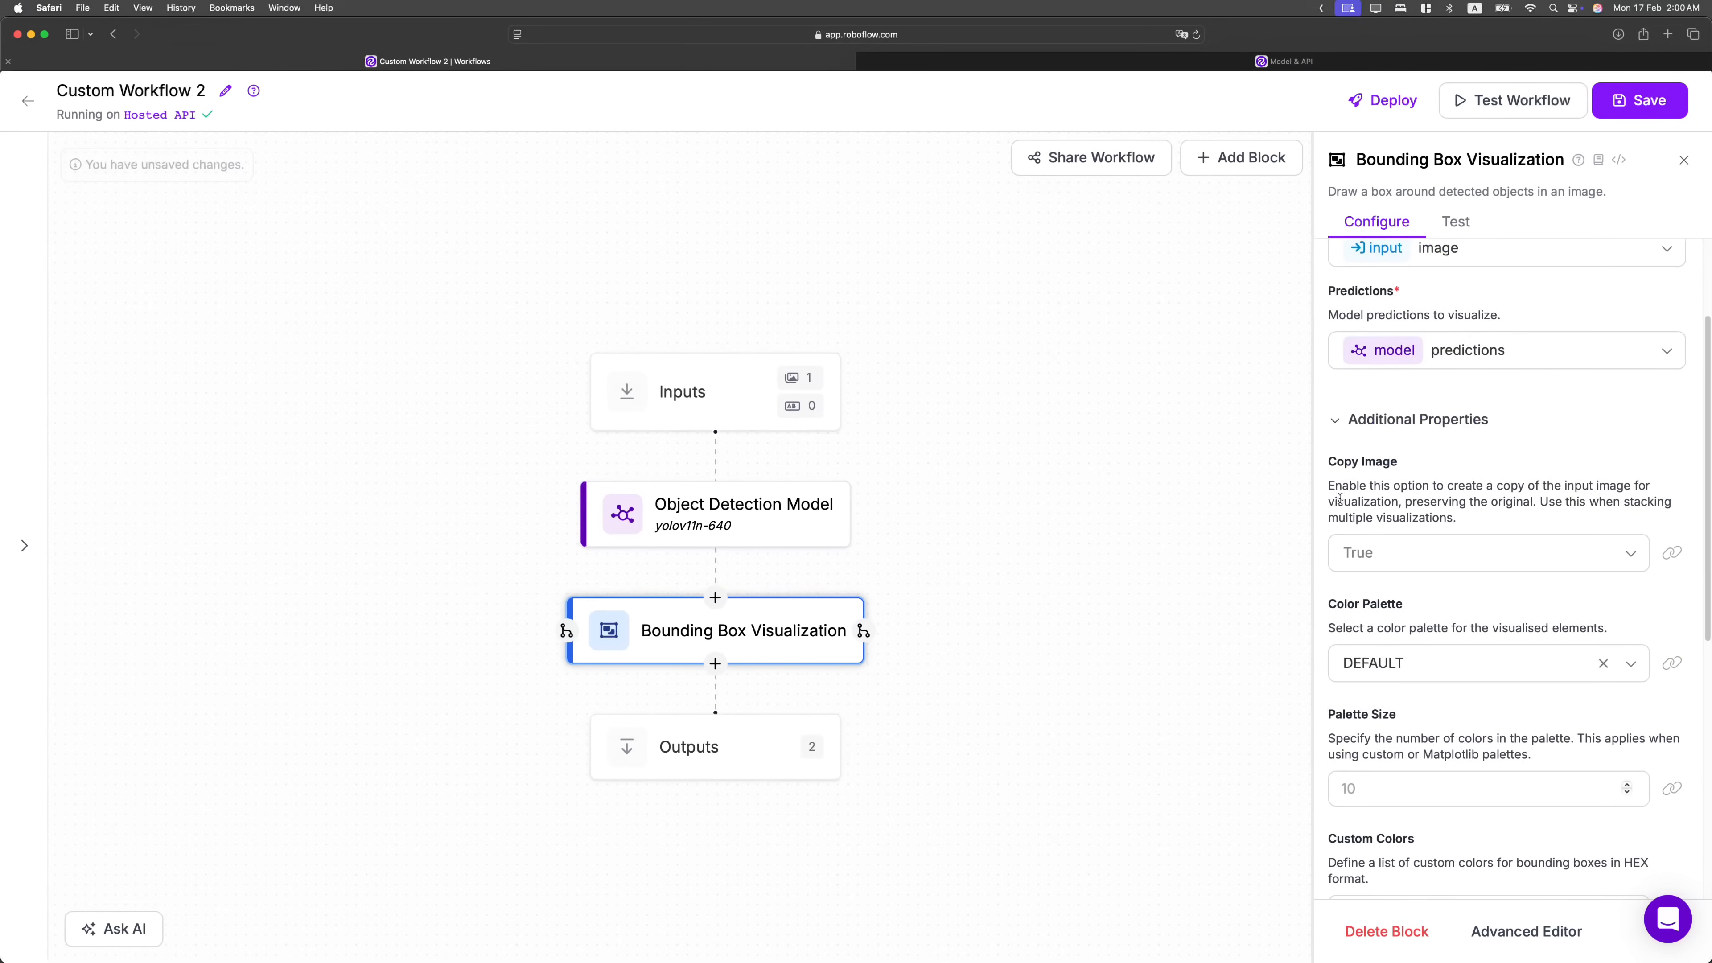
pyautogui.moveTo(1329, 491); pyautogui.dragTo(1440, 499)
pyautogui.click(1434, 538)
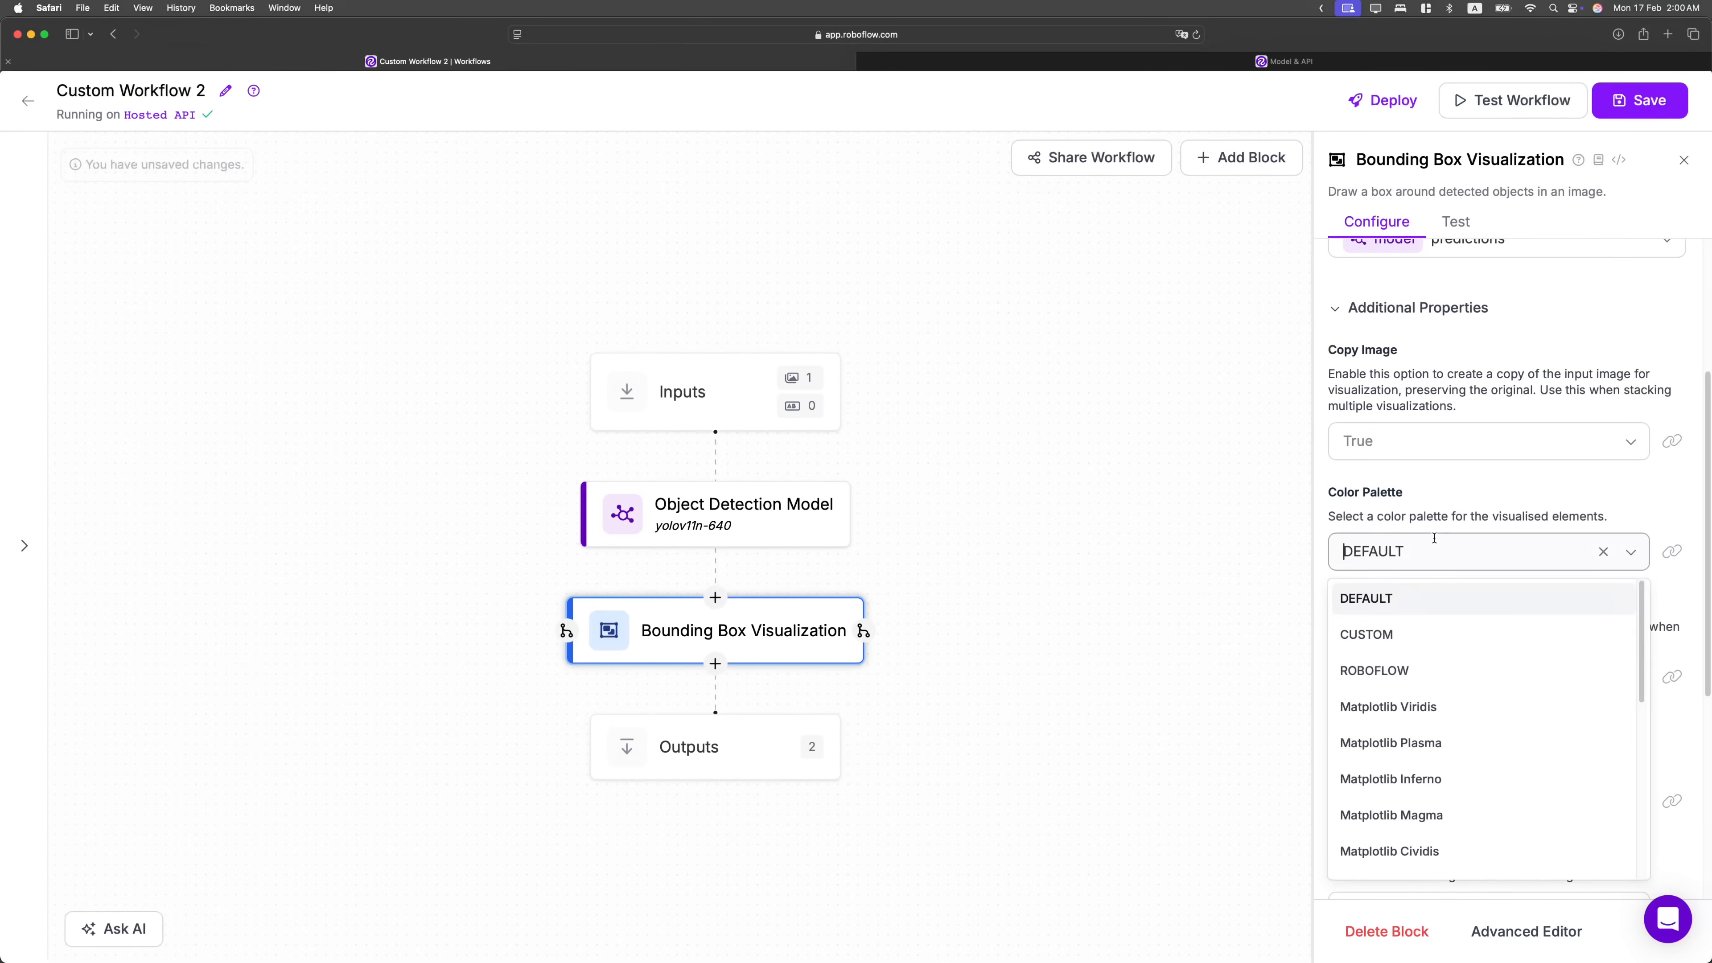
pyautogui.click(1439, 511)
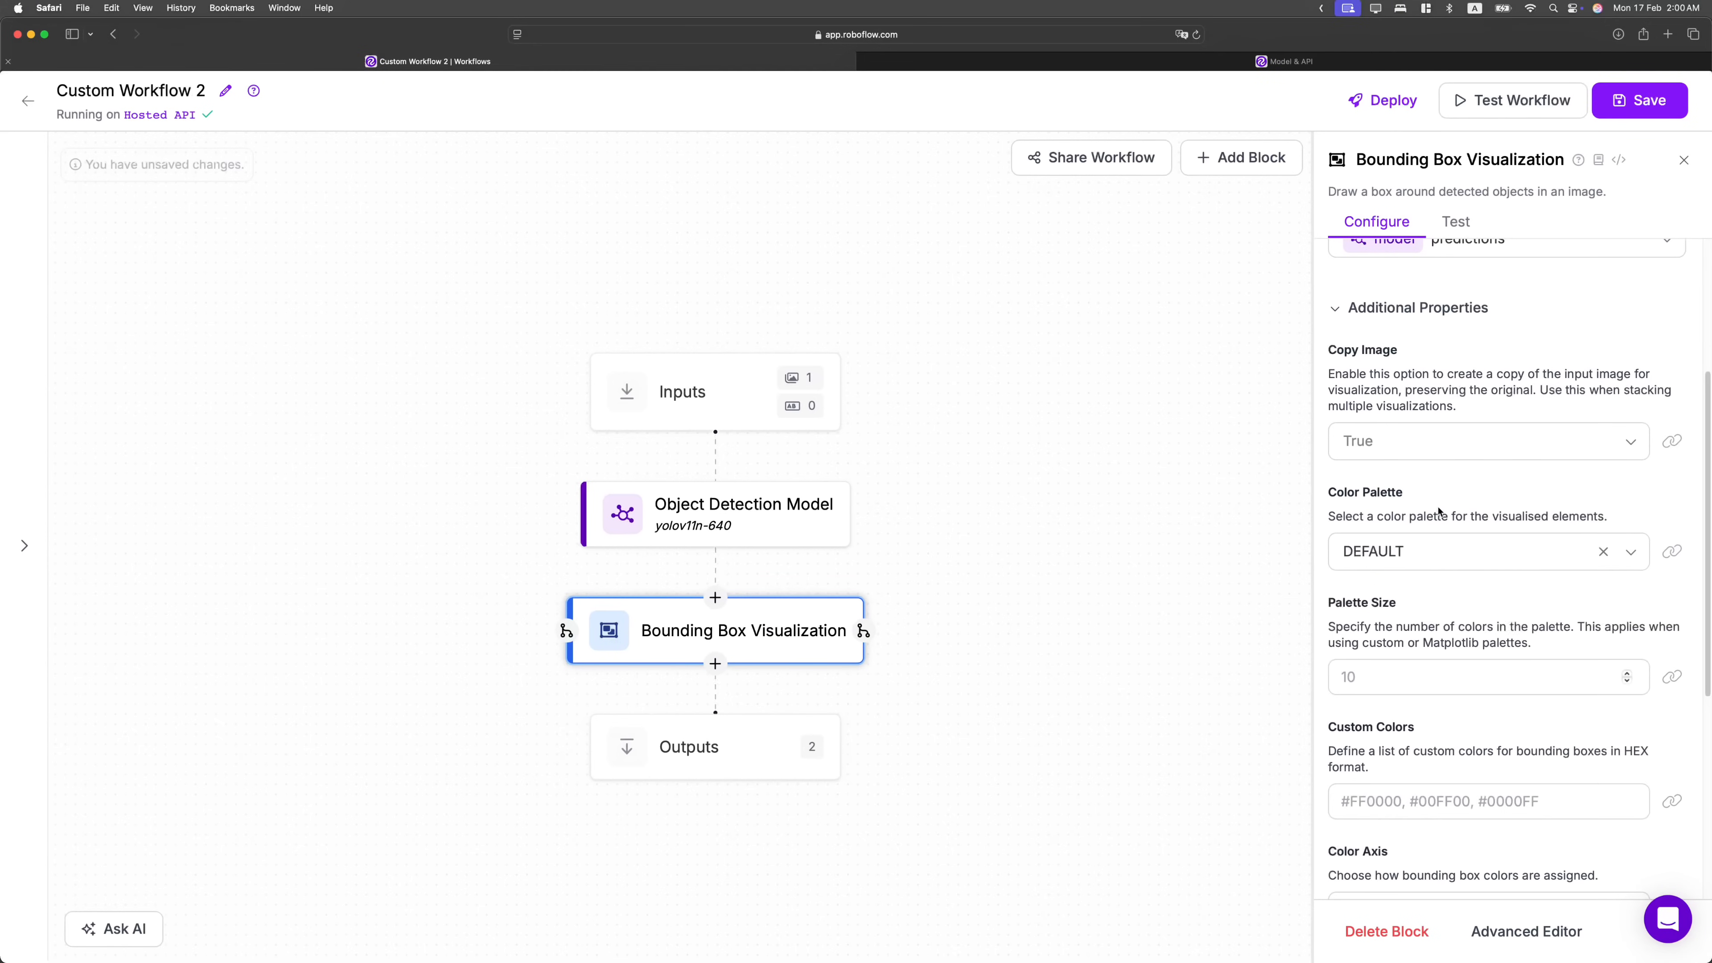
# Examine the color palette, palette size, custom colors and Color Axis options of the Bounding Box Visualization block.
pyautogui.click(1441, 535)
pyautogui.click(1443, 502)
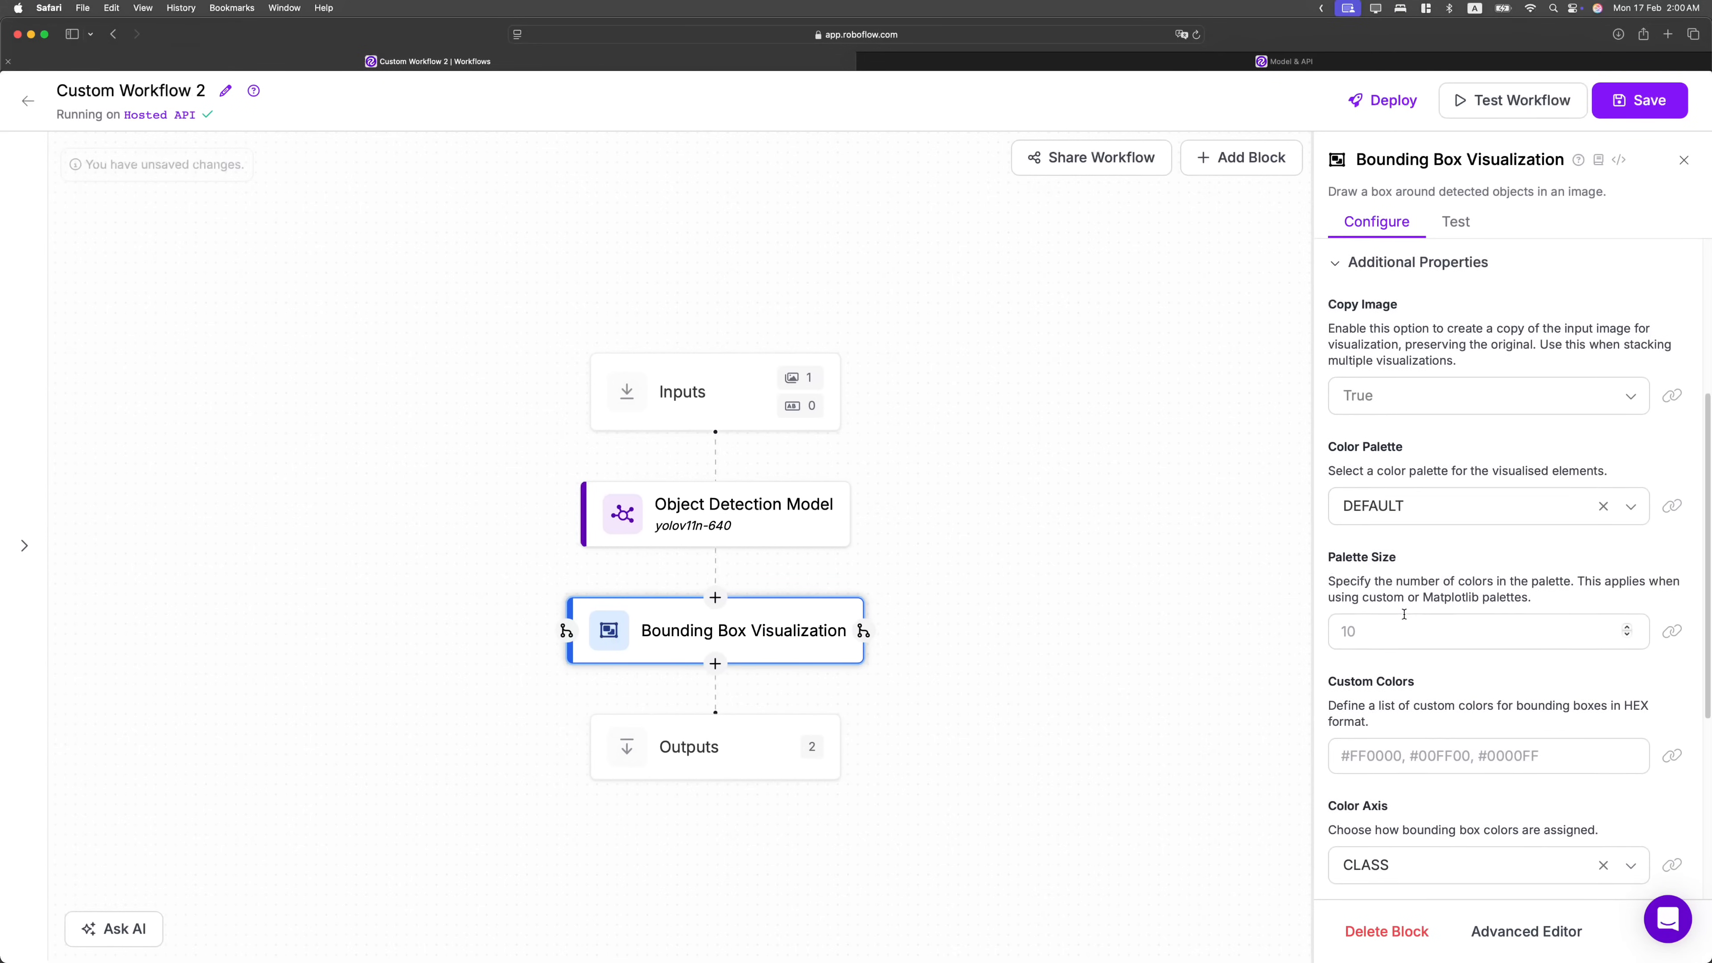
pyautogui.scroll(-5, 1423, 607)
pyautogui.scroll(-1, 1438, 649)
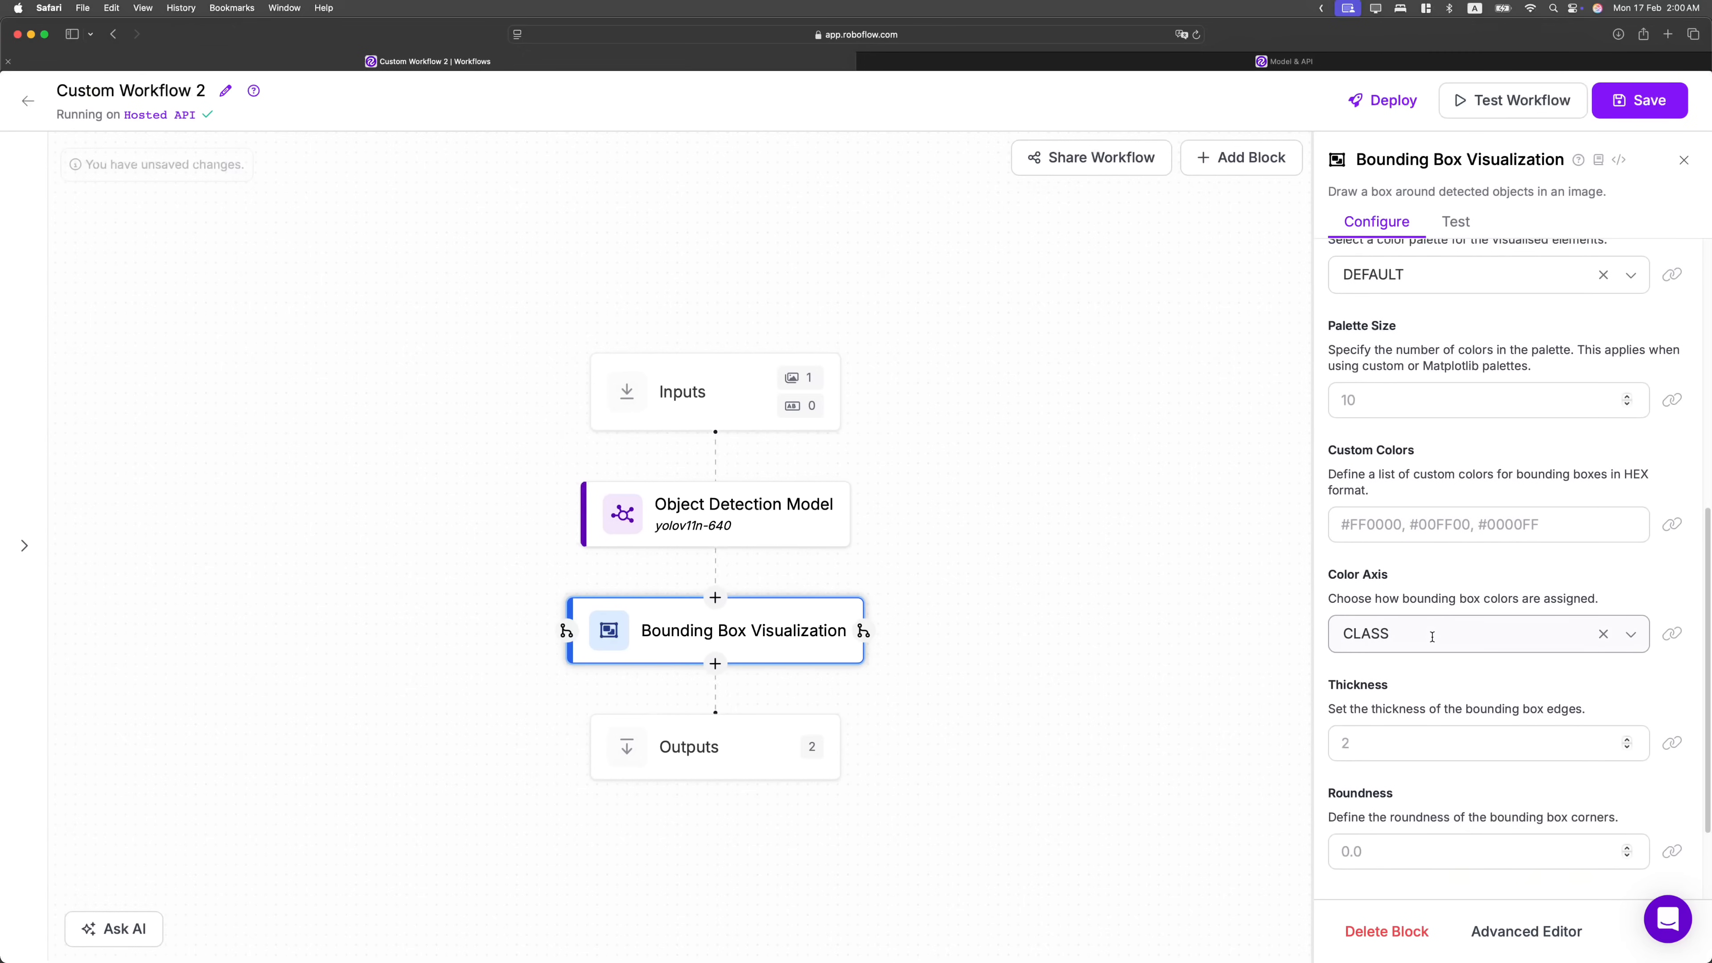
pyautogui.click(1426, 644)
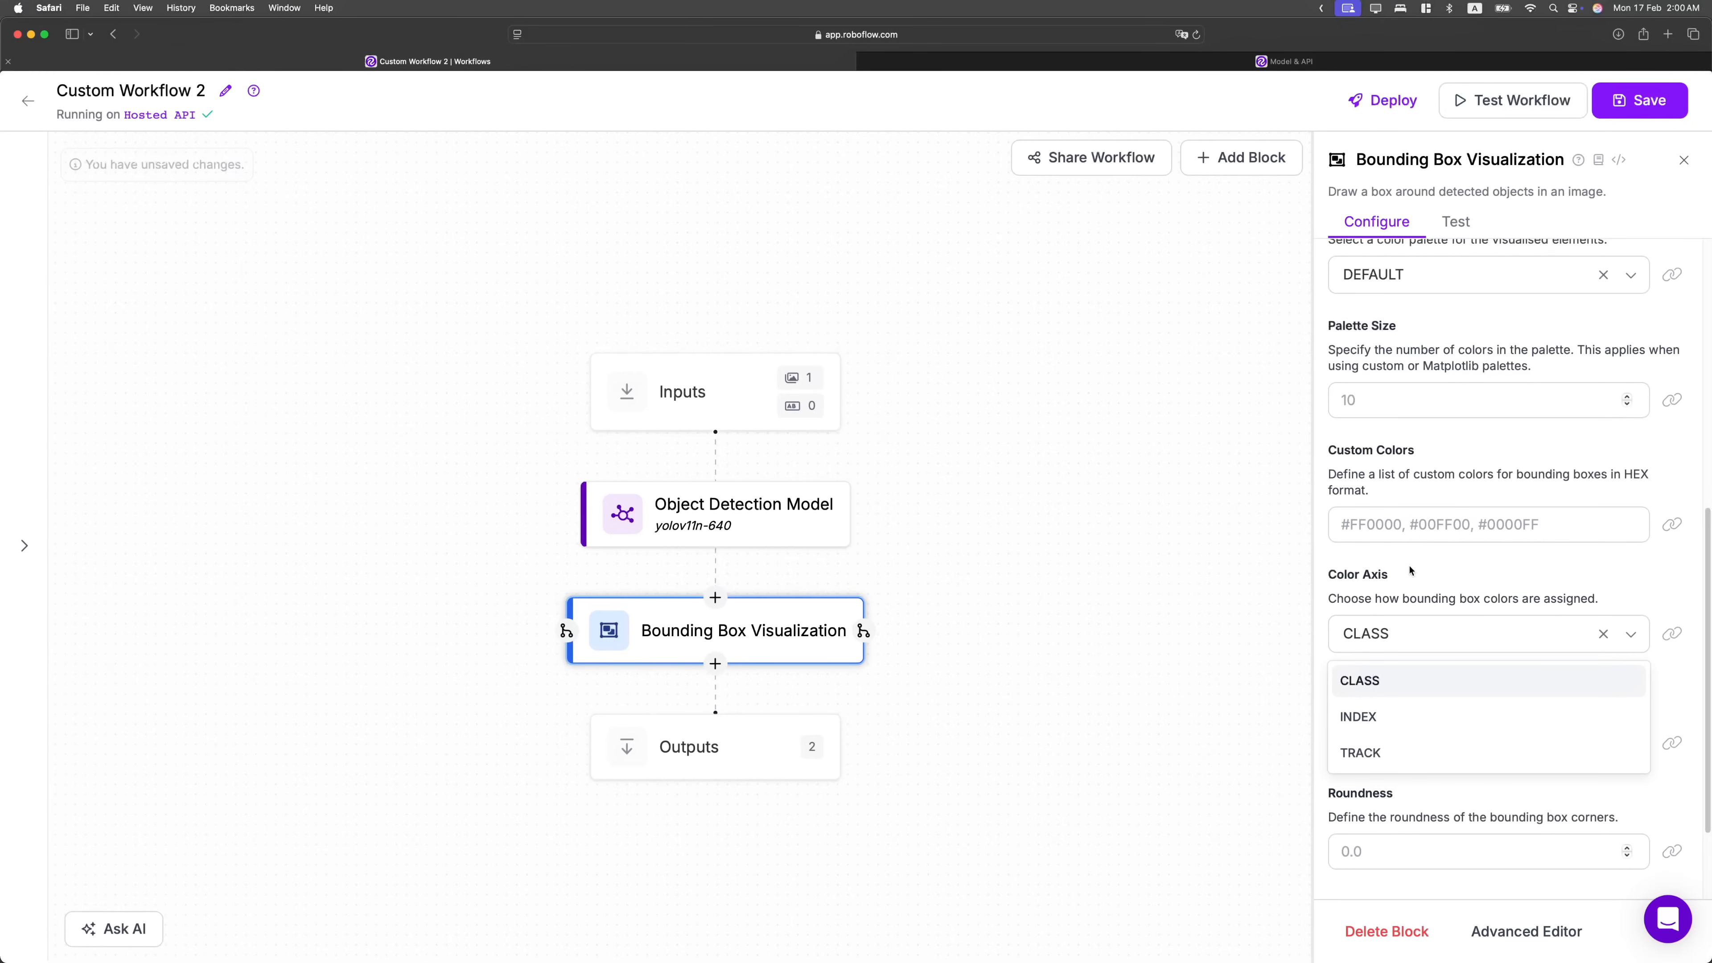
pyautogui.click(1345, 610)
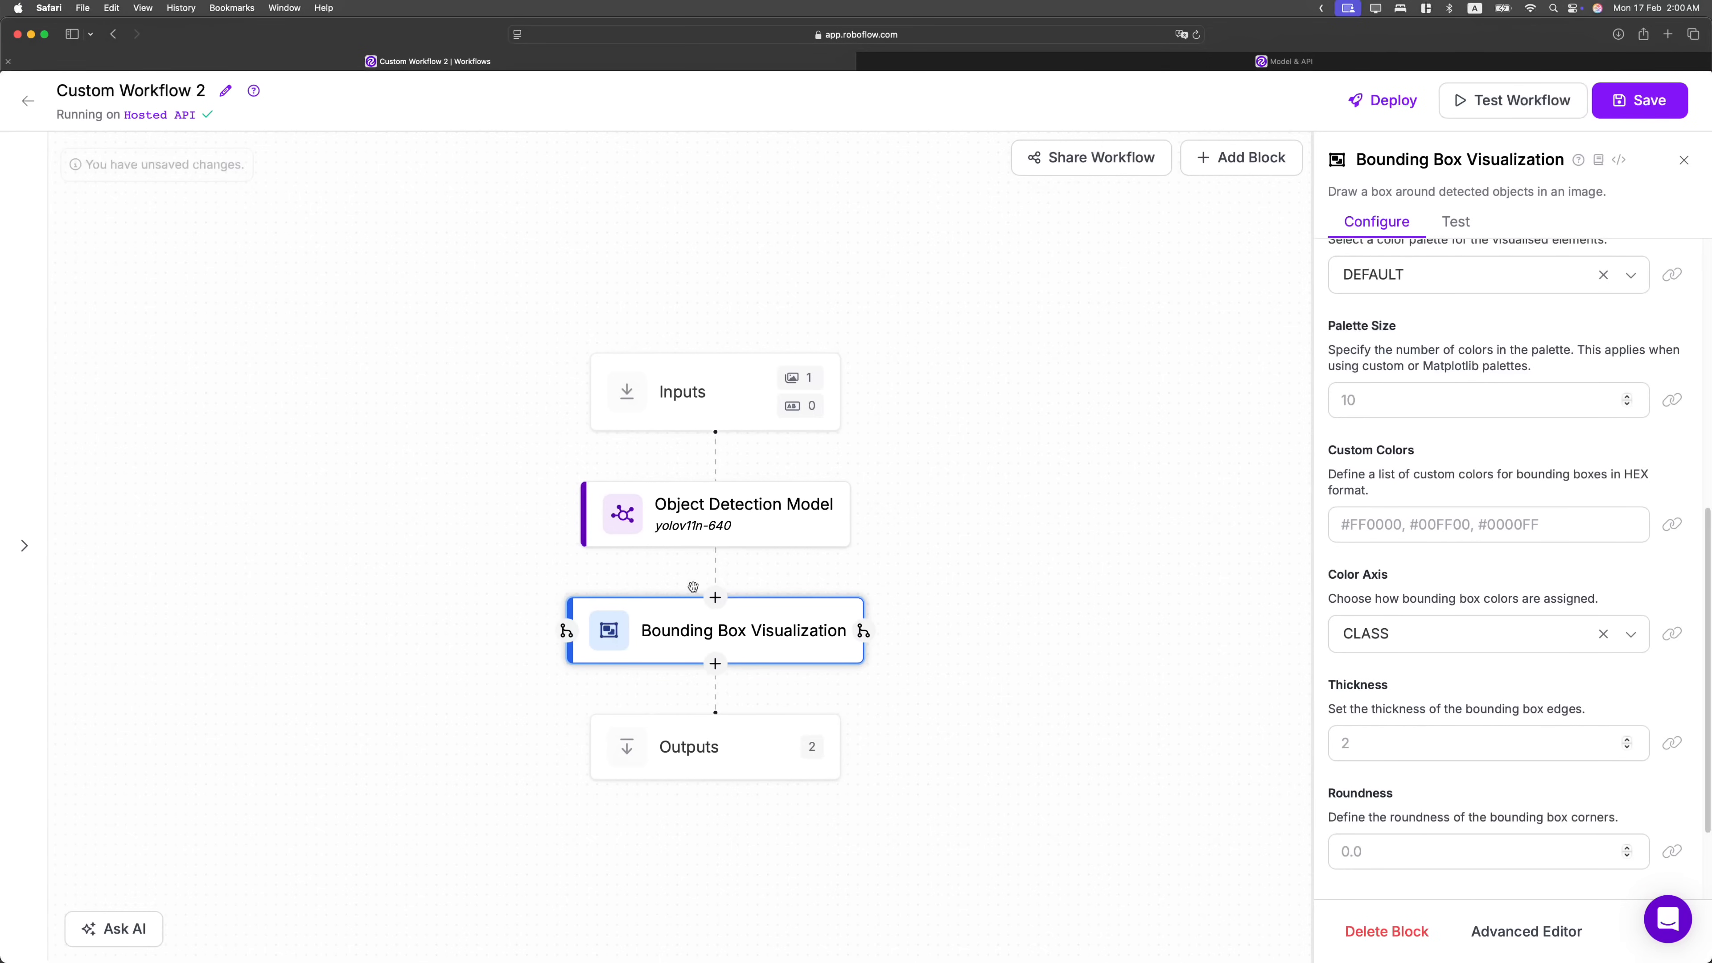
# Search for "track" and insert a Byte Tracker block directly after the Object Detection Model.
pyautogui.moveTo(716, 551)
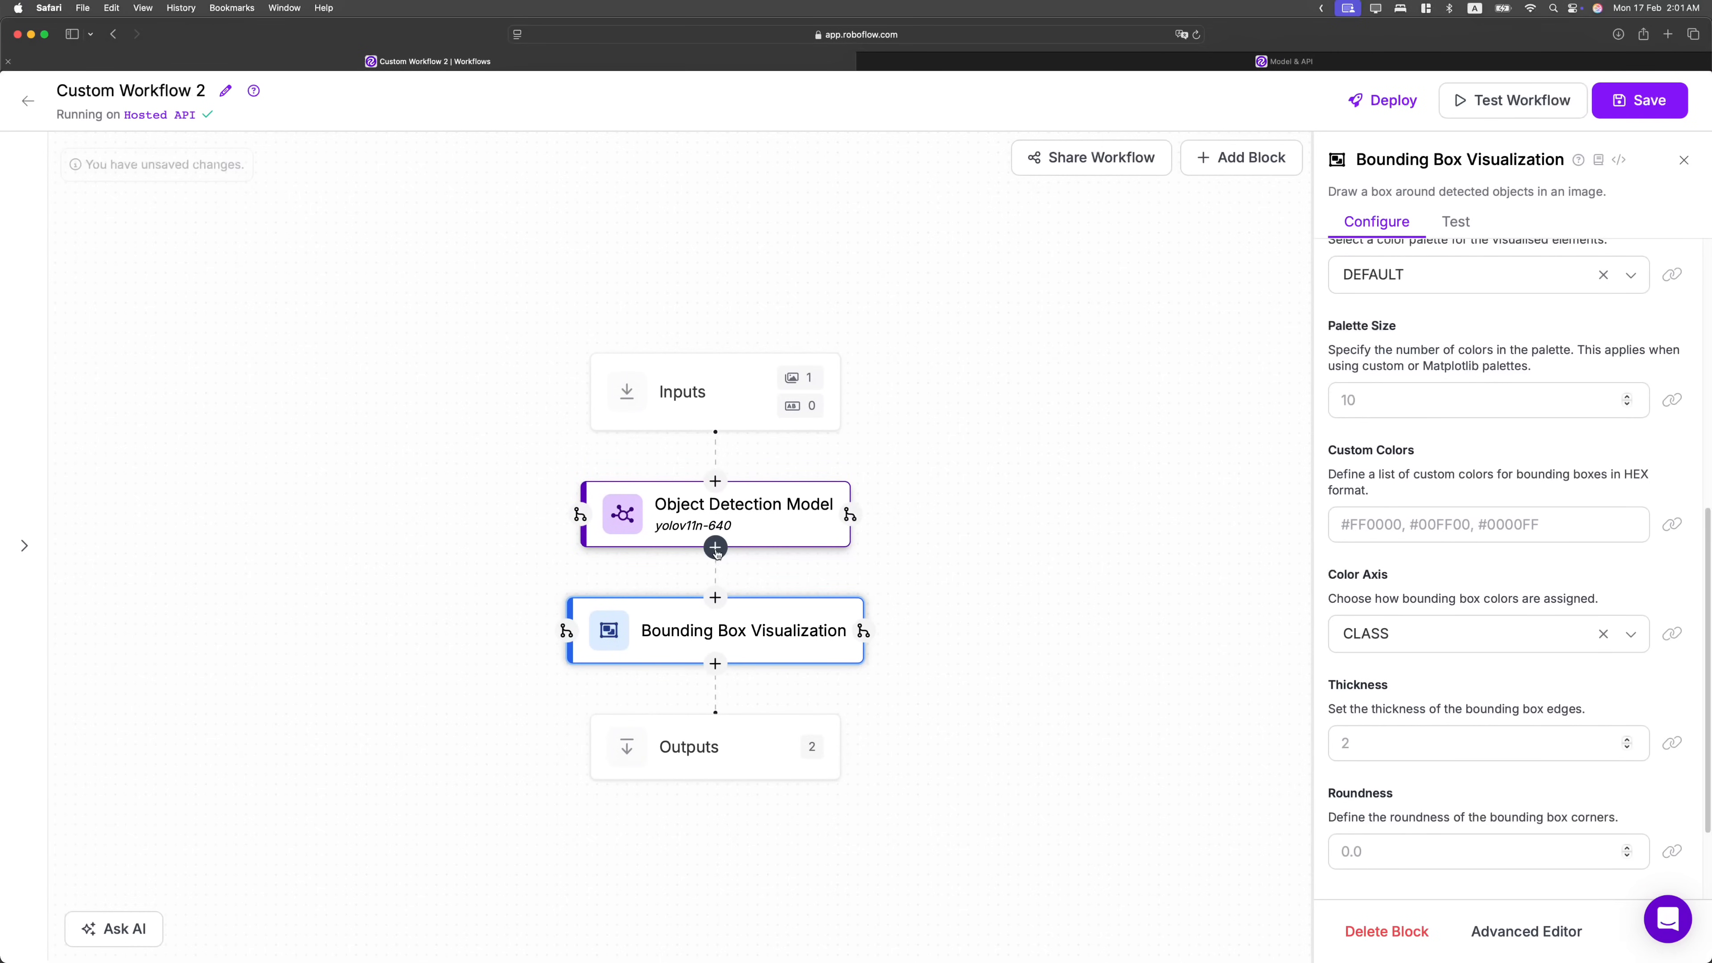
pyautogui.click(716, 547)
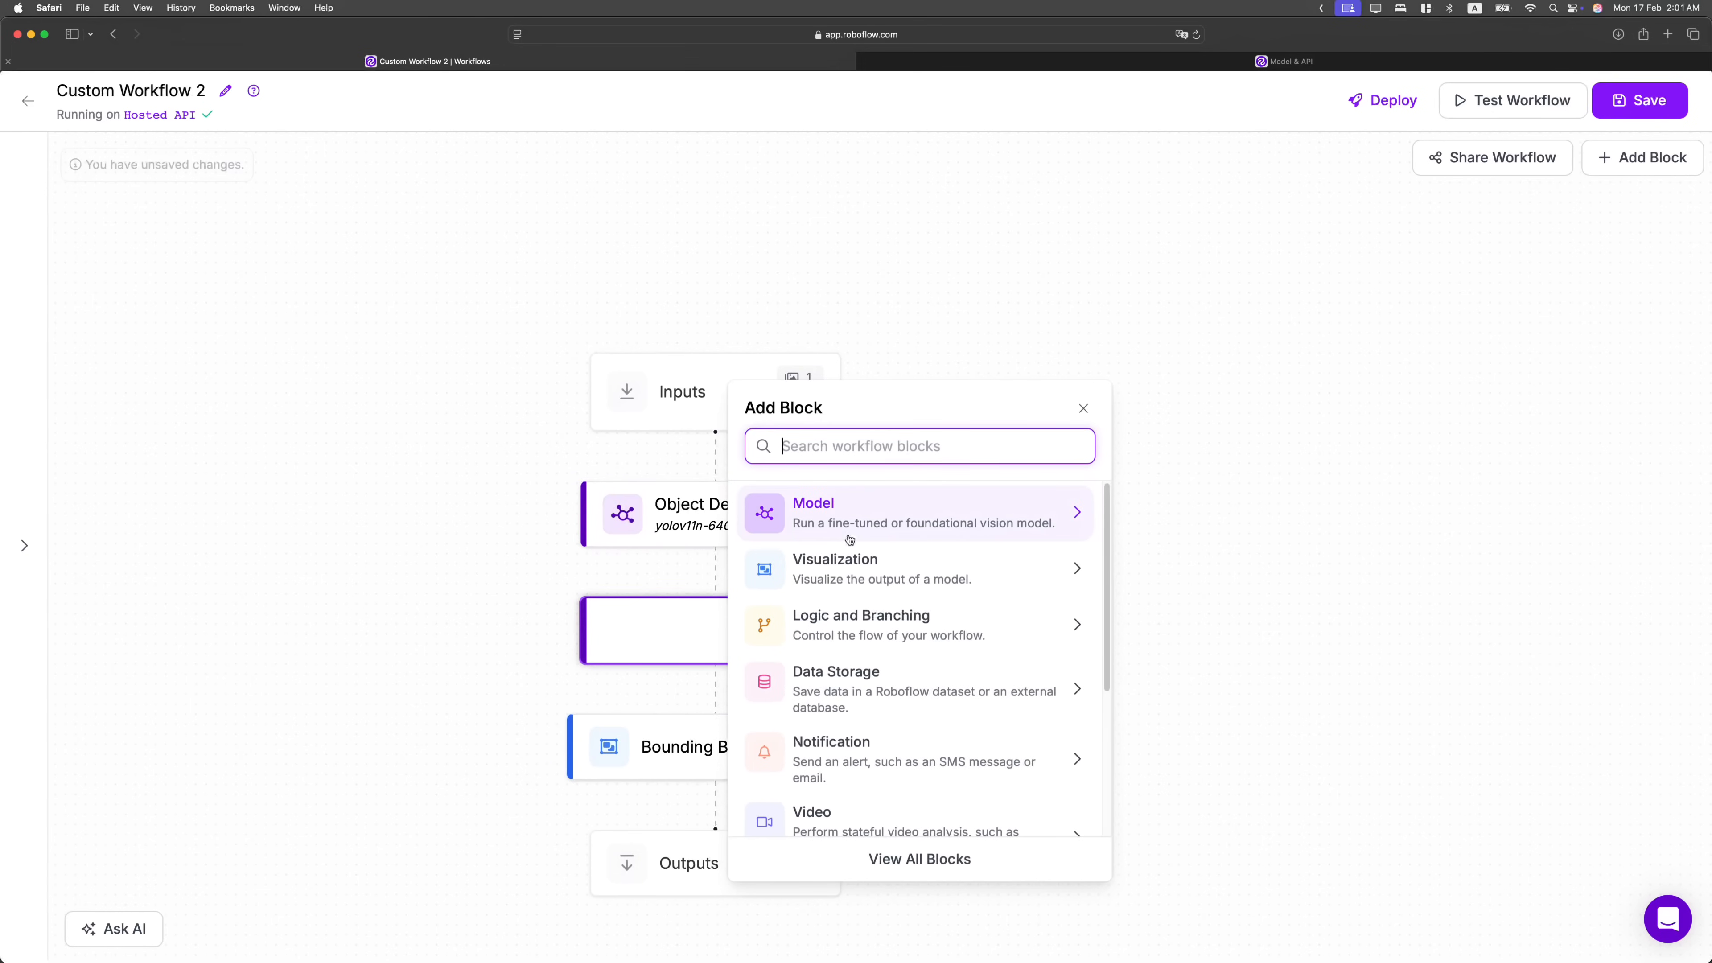
pyautogui.write('track')
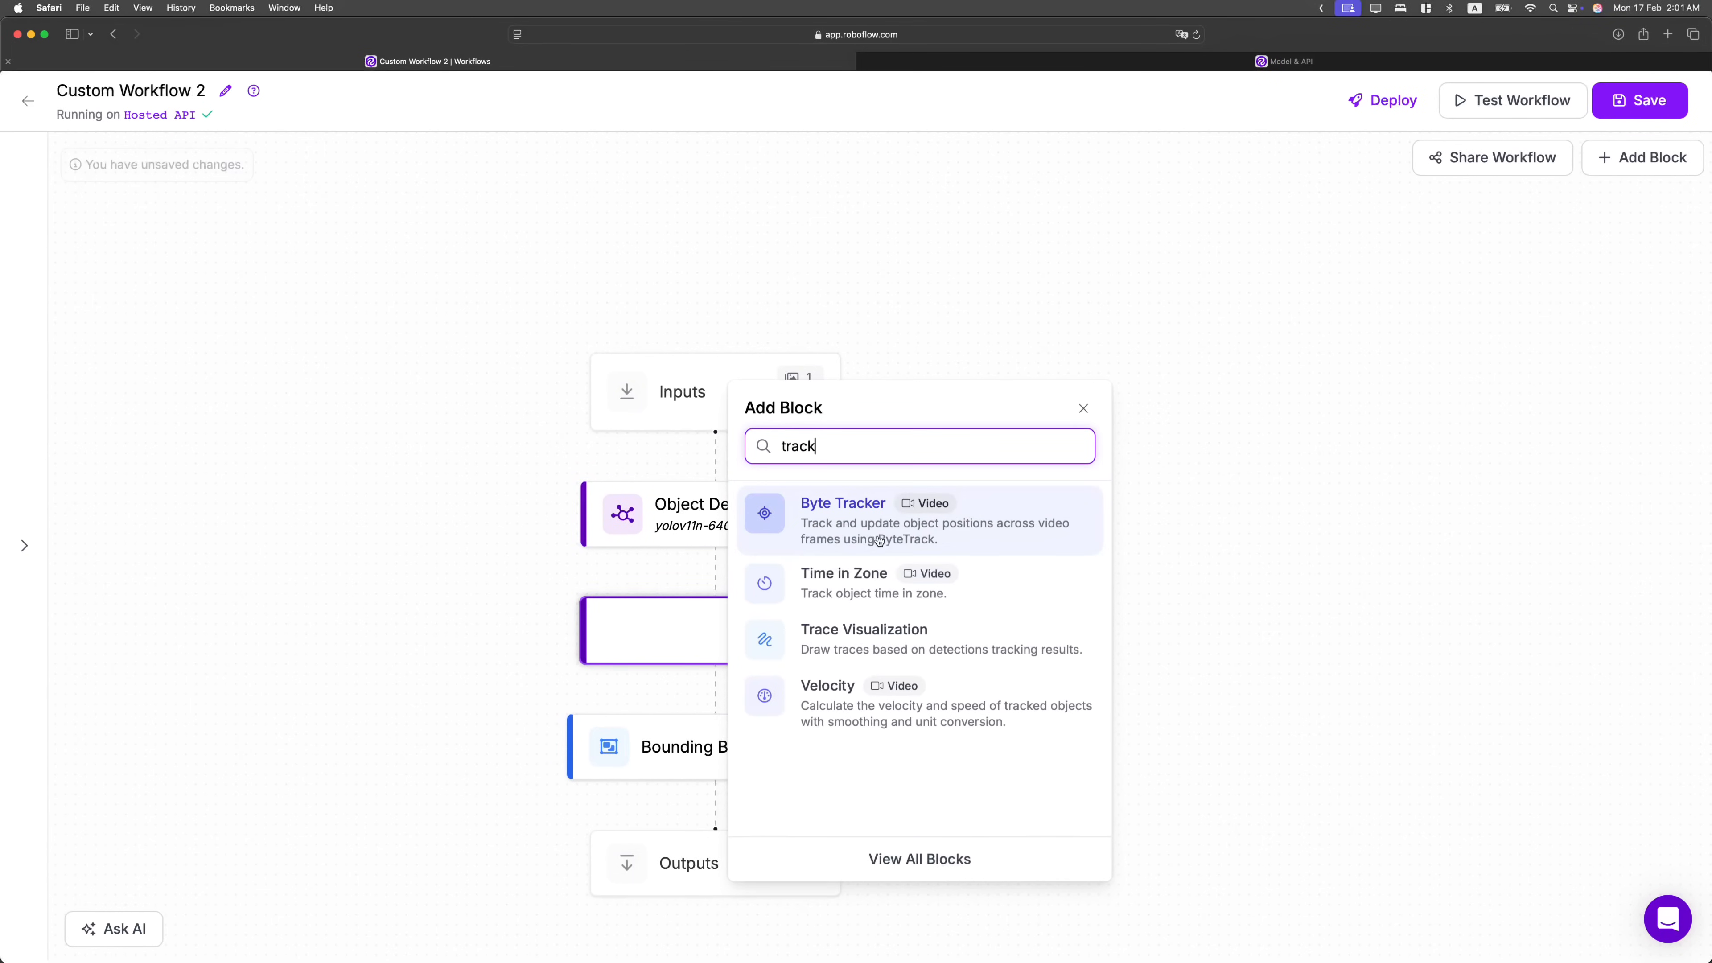
pyautogui.click(898, 532)
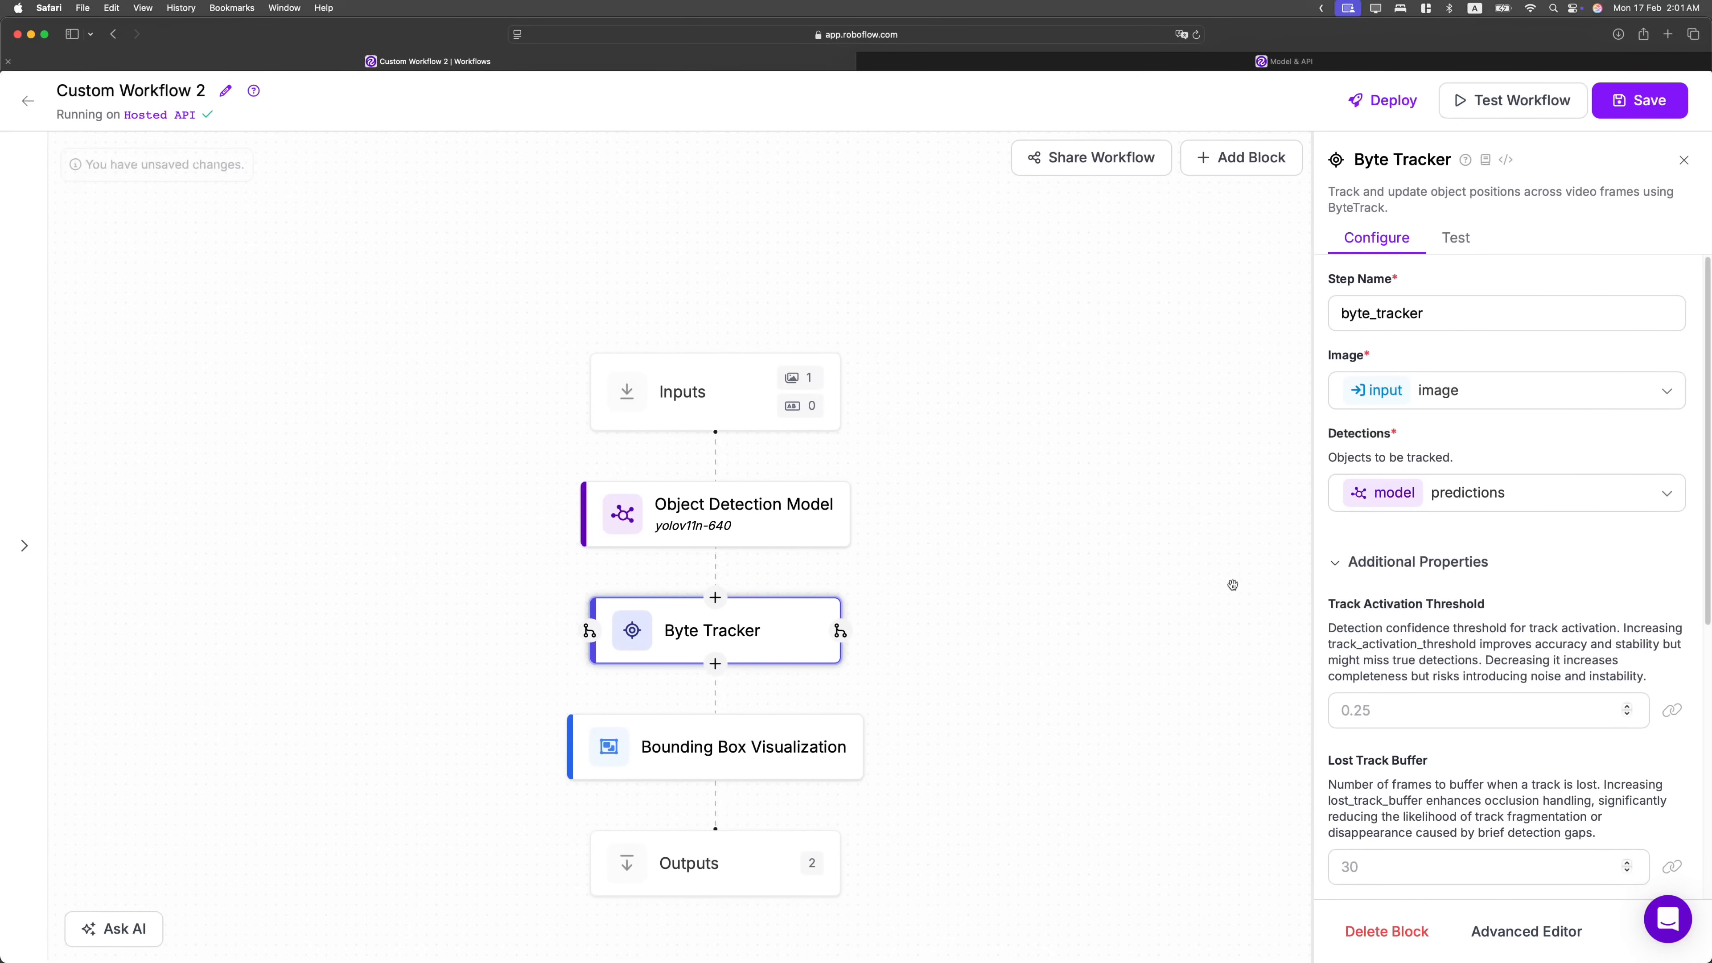
# Switch the Bounding Box Visualization block's Predictions to the model's predictions, and set them back to byte_tracker tracked_detections.
pyautogui.click(842, 746)
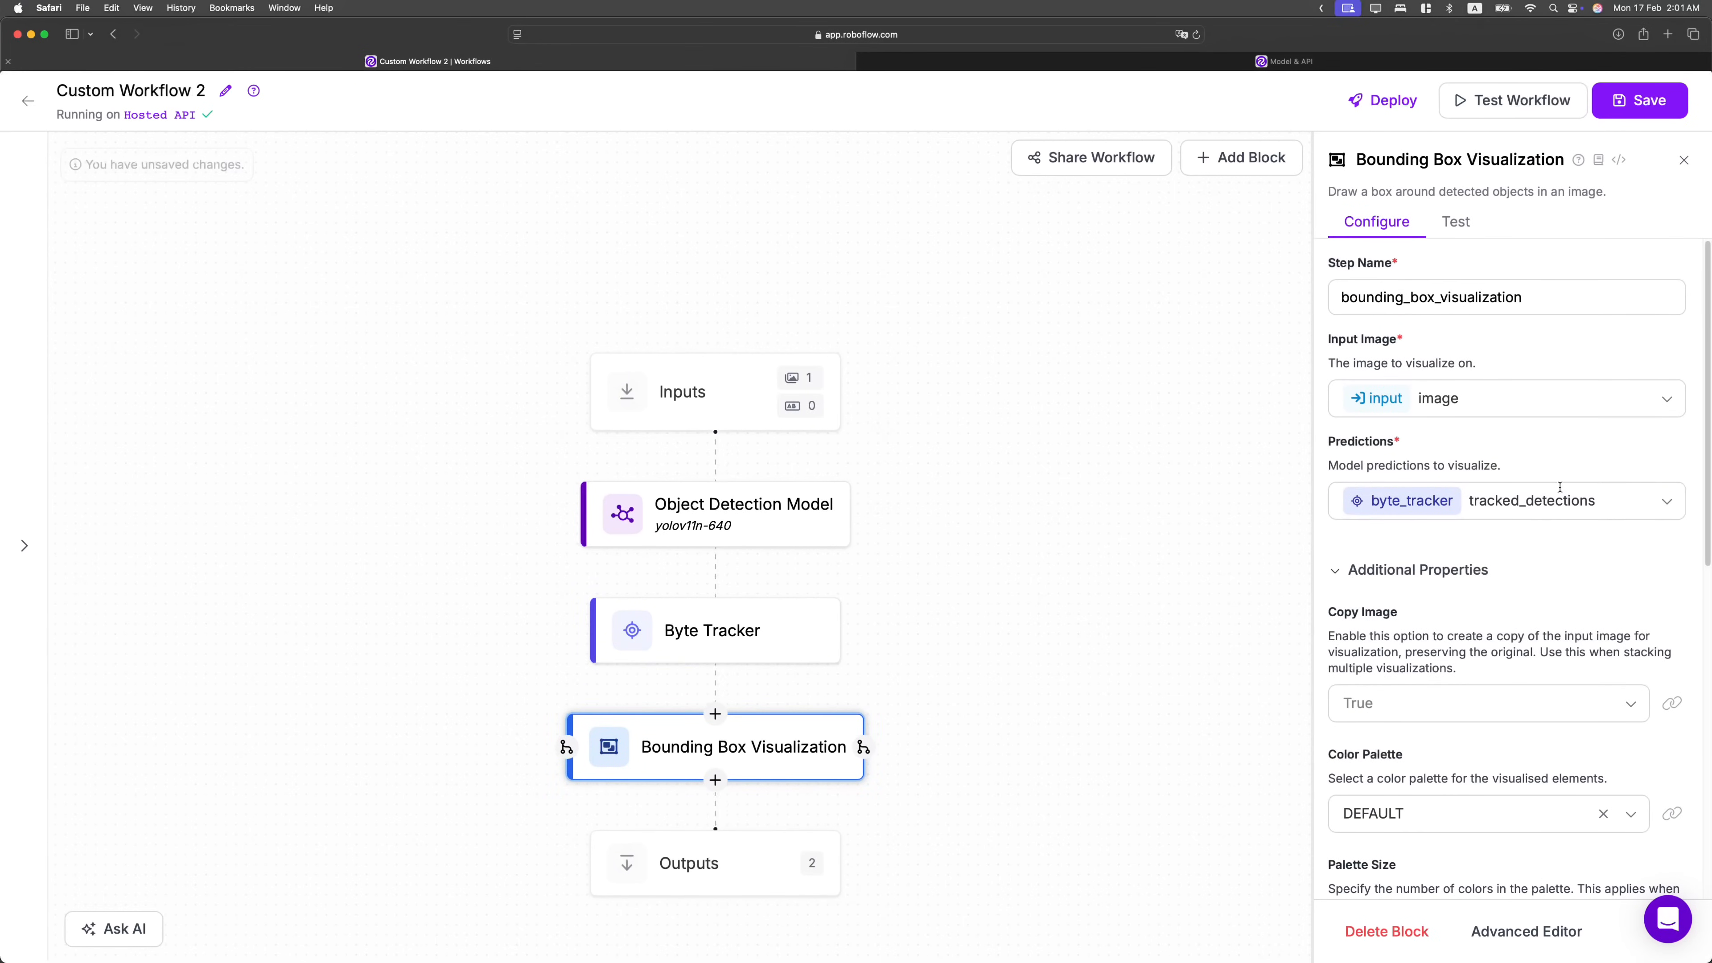
pyautogui.click(1550, 499)
pyautogui.click(1415, 547)
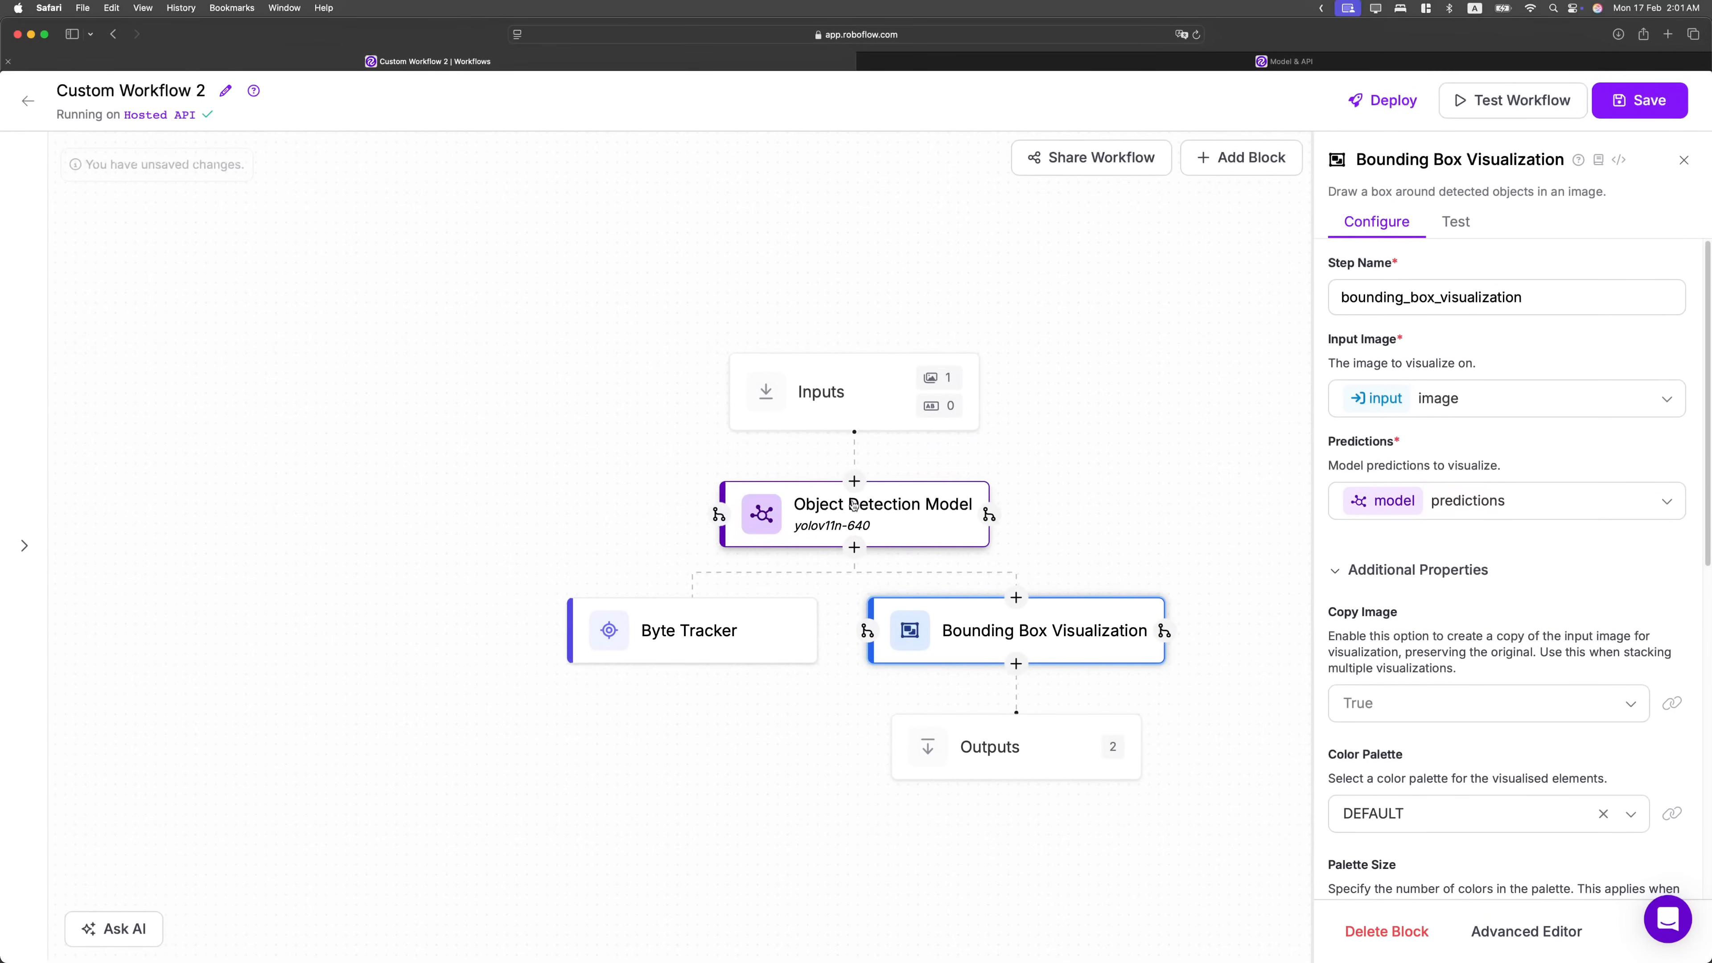
pyautogui.click(1487, 498)
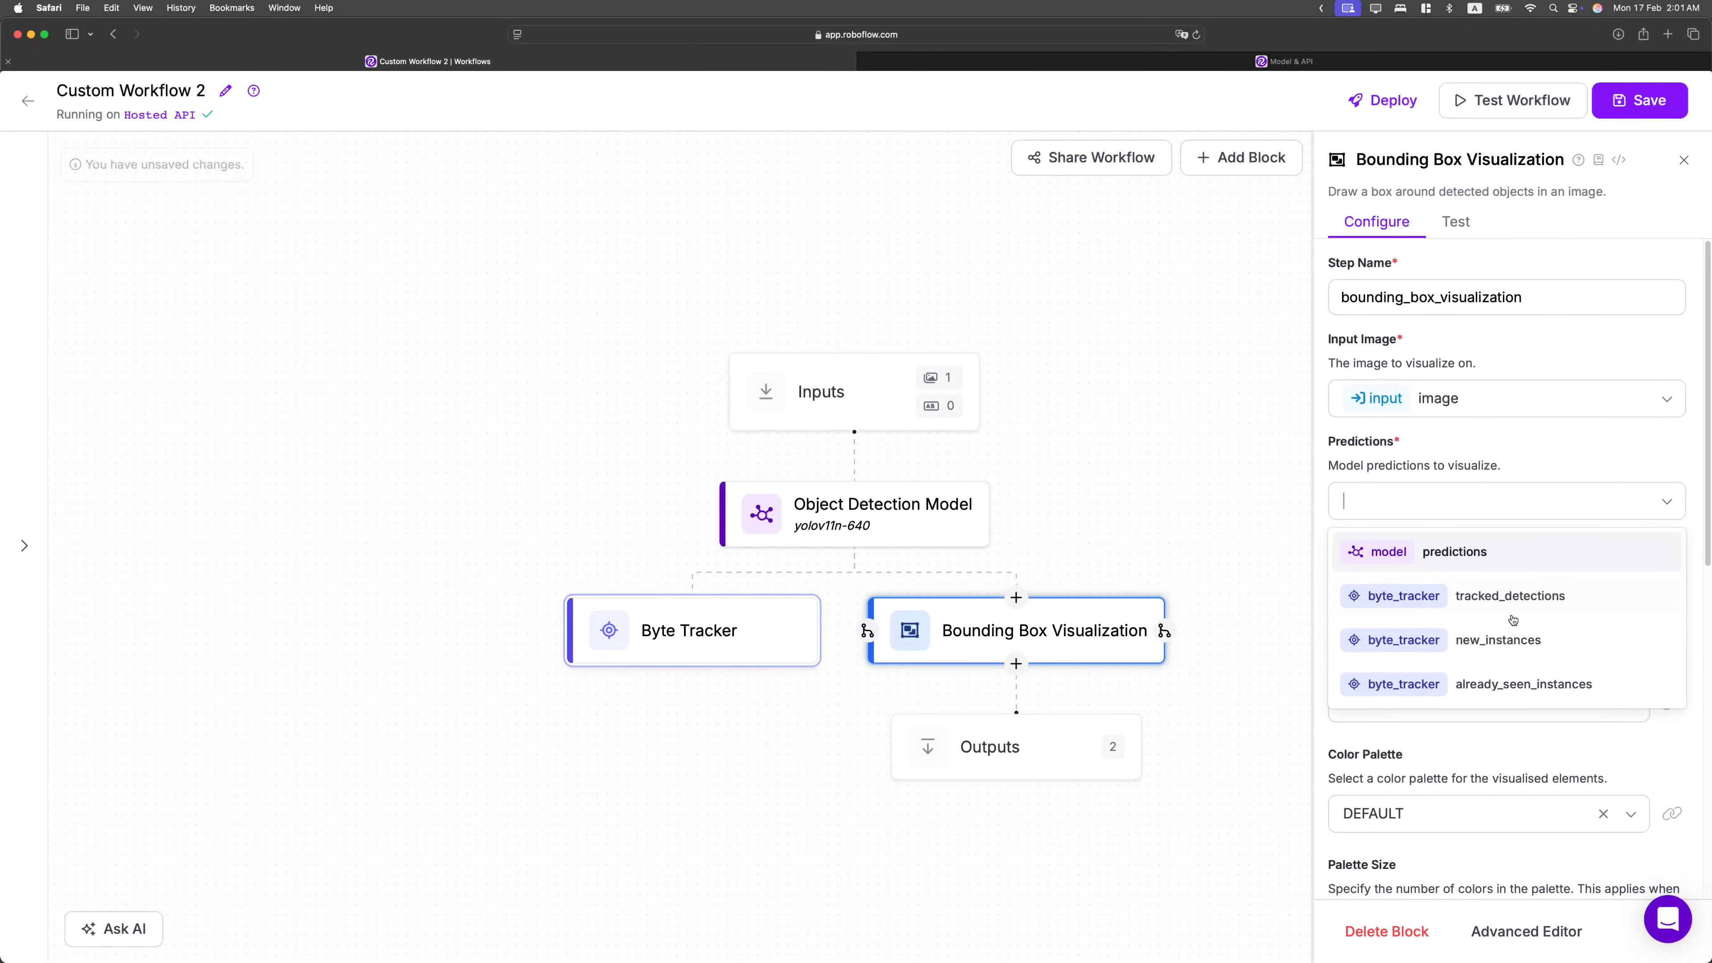
pyautogui.click(1510, 597)
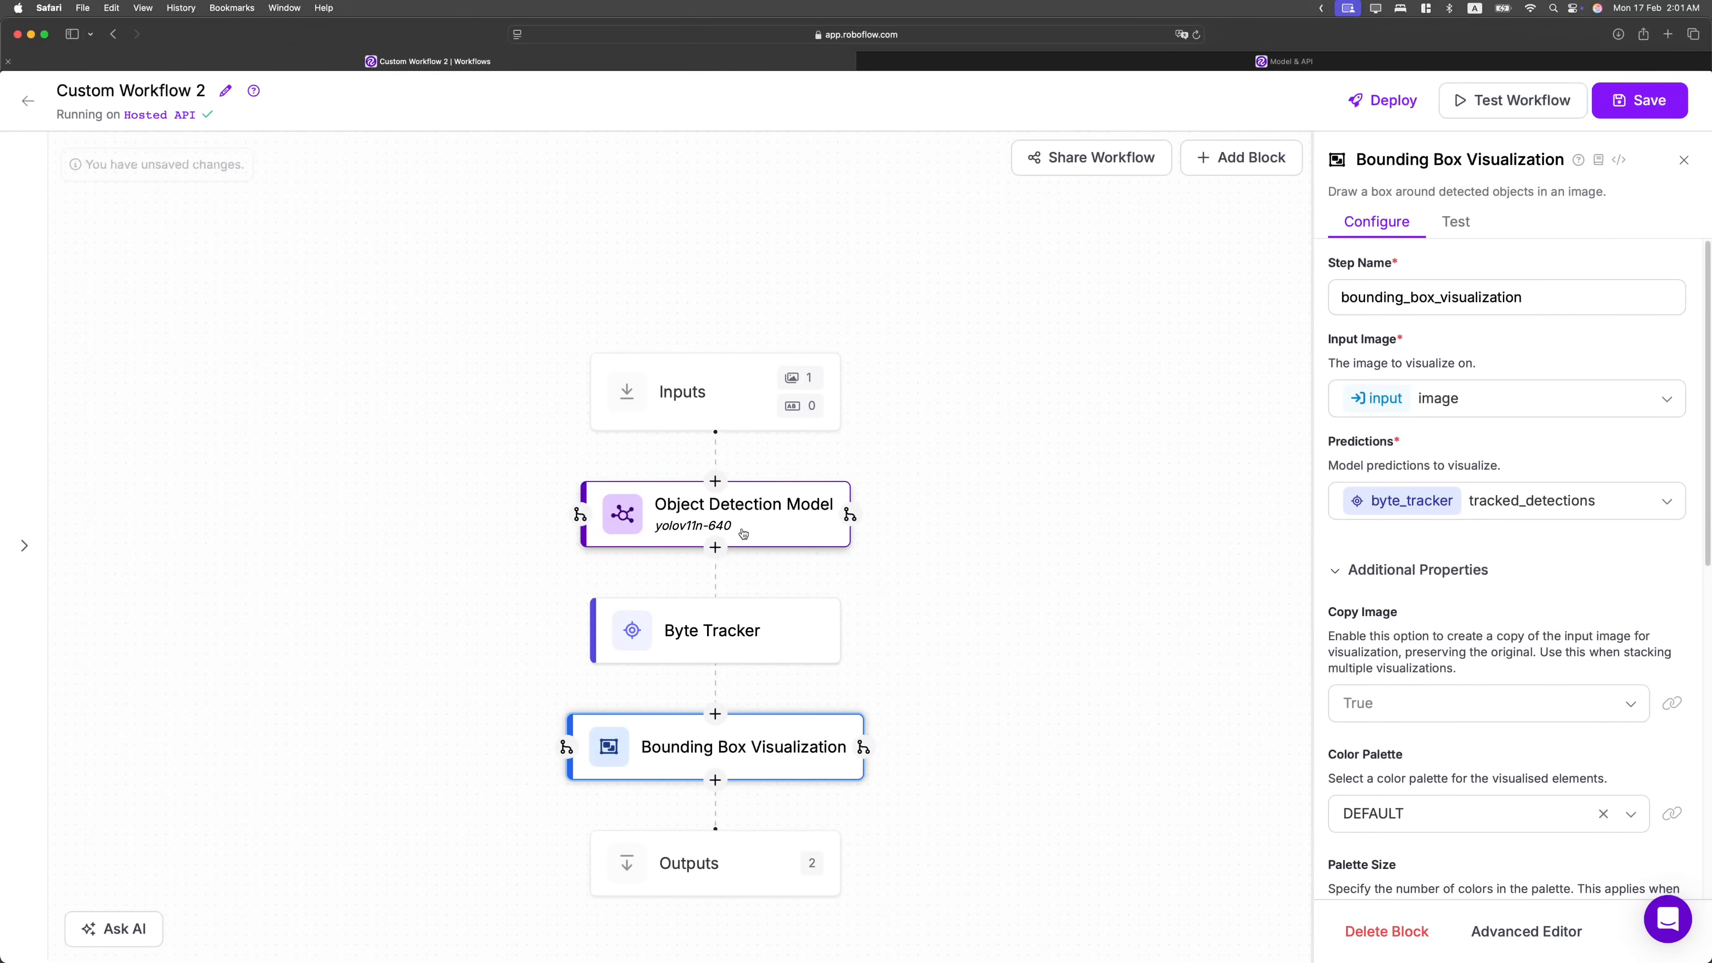
# Insert a Label Visualization block from the visualization blocks directly after the Bounding Box Visualization.
pyautogui.click(715, 780)
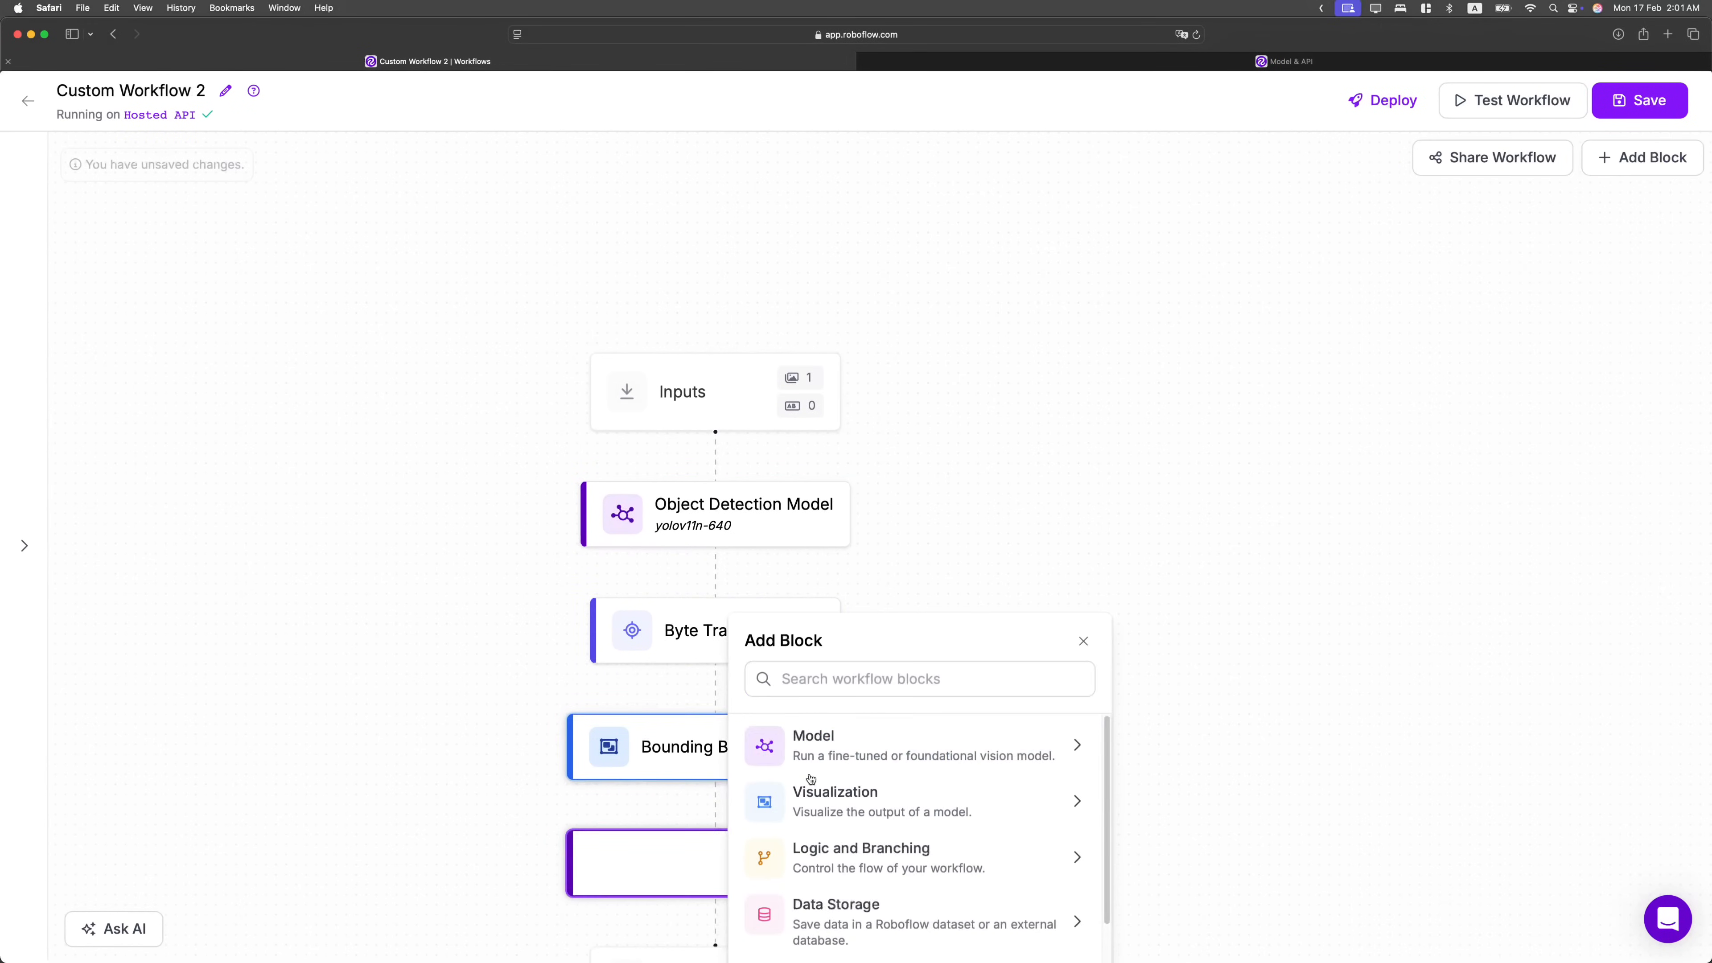
pyautogui.click(867, 774)
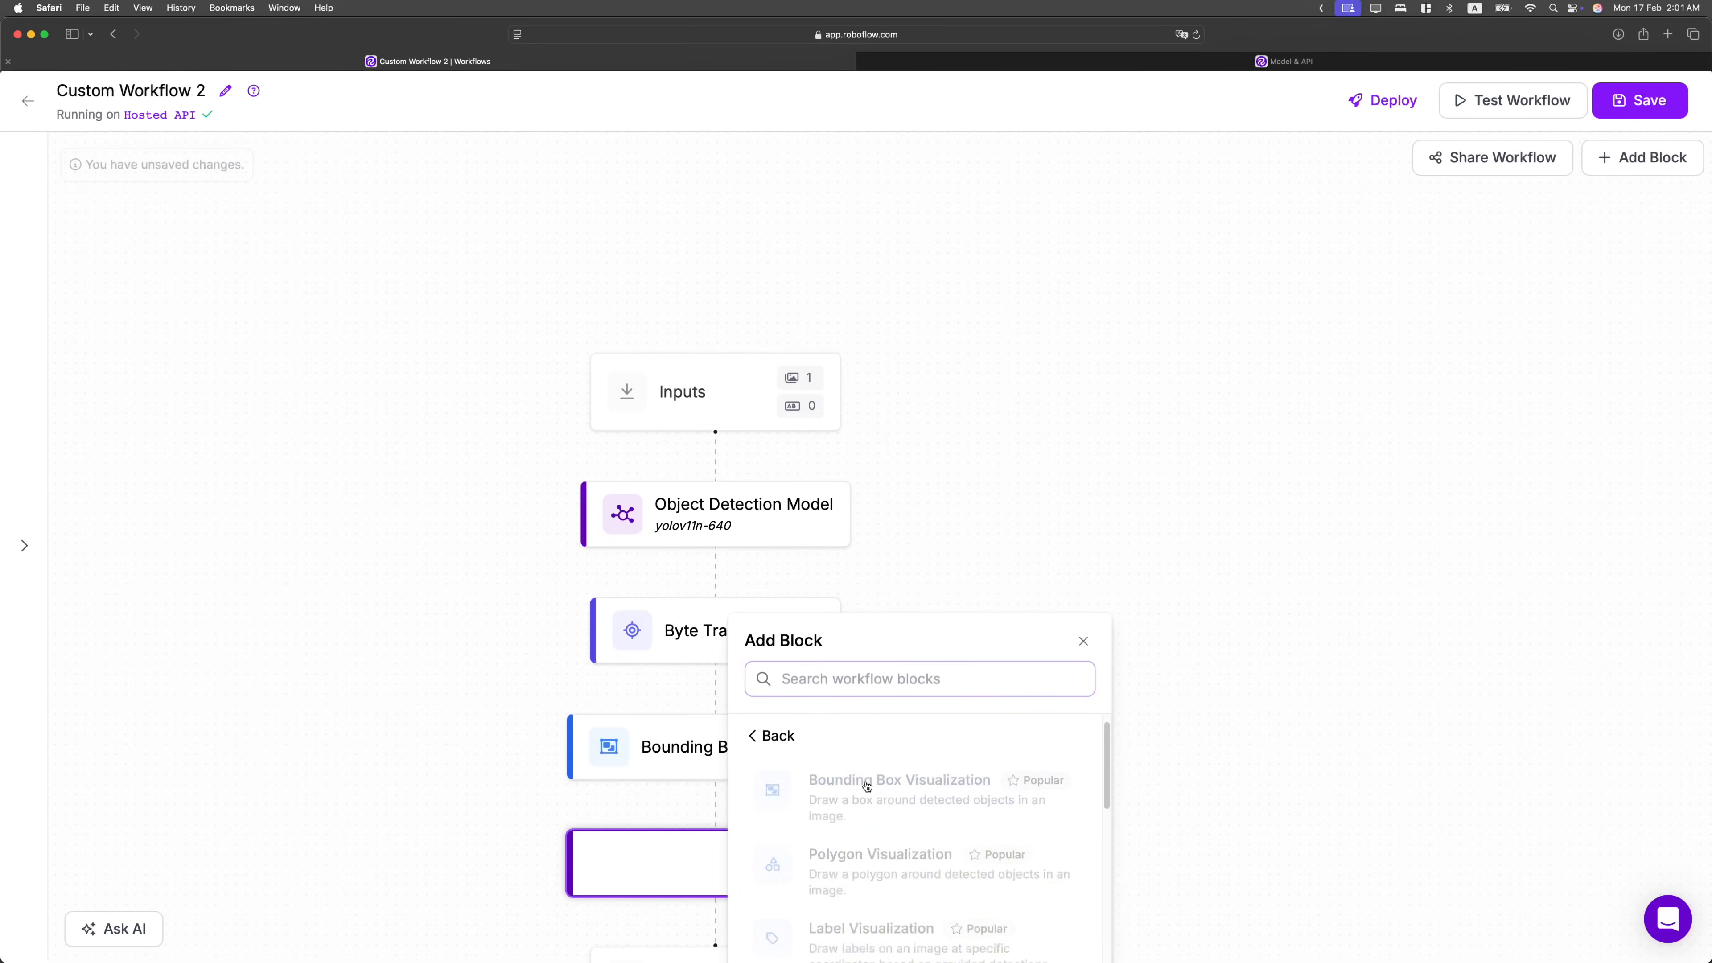
pyautogui.click(888, 827)
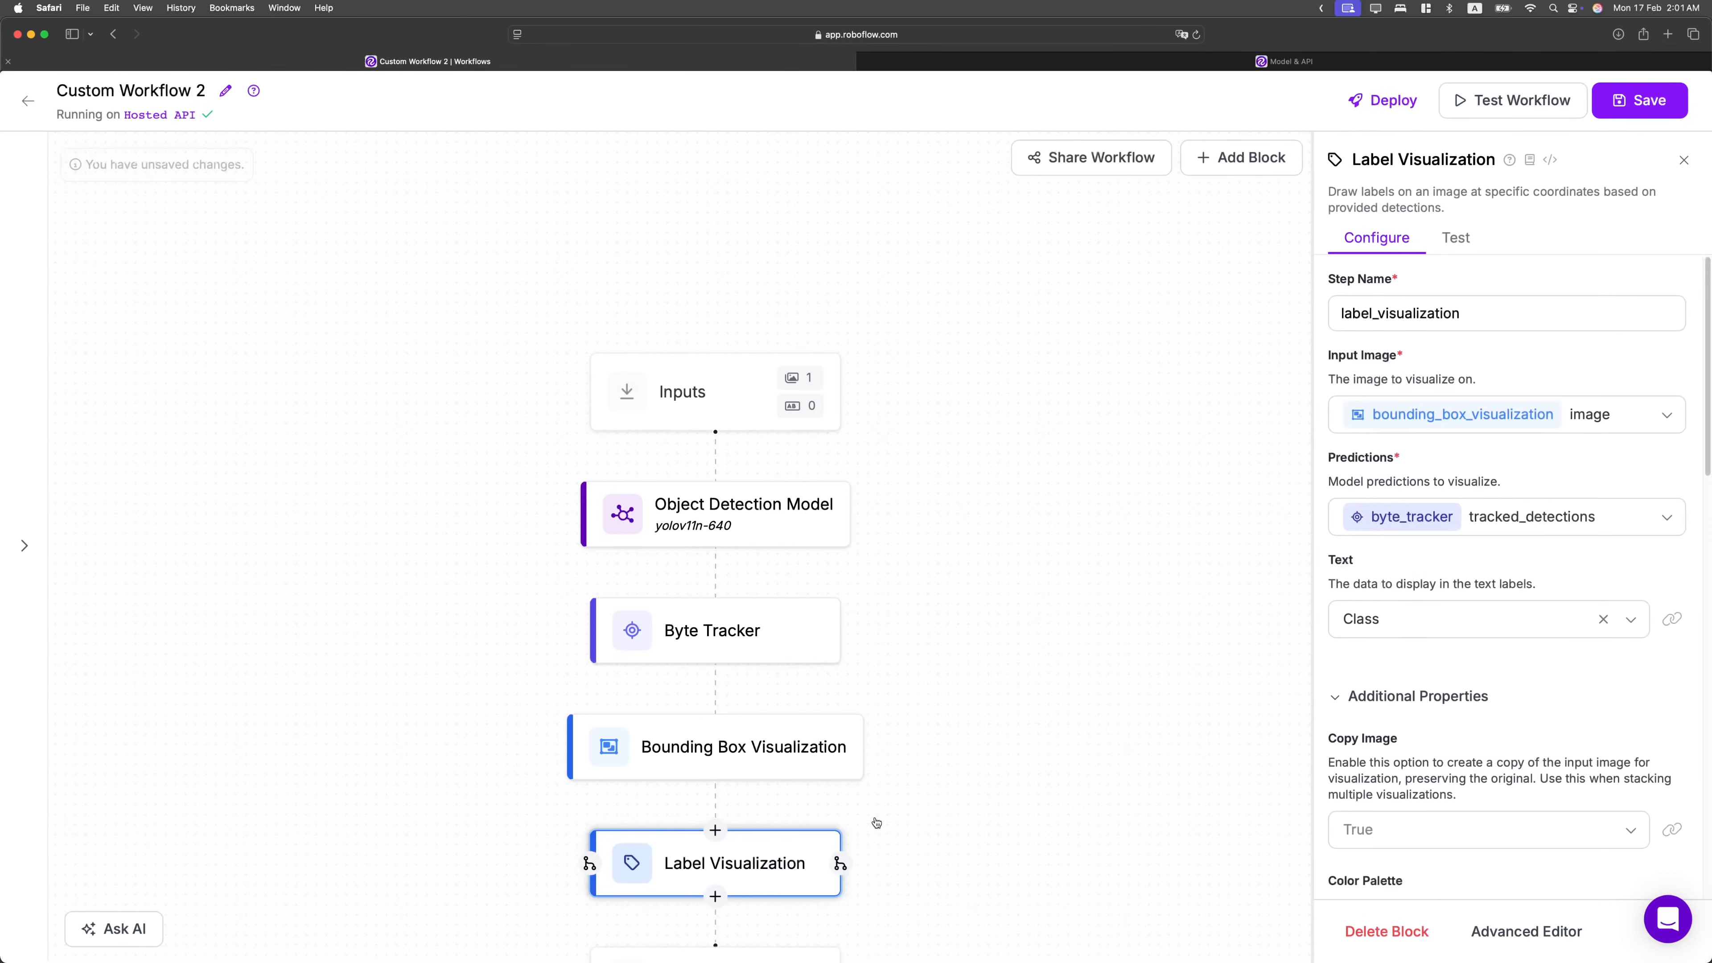
# Set the Label Visualization block's text to Tracker Id and review its remaining properties.
pyautogui.click(1445, 621)
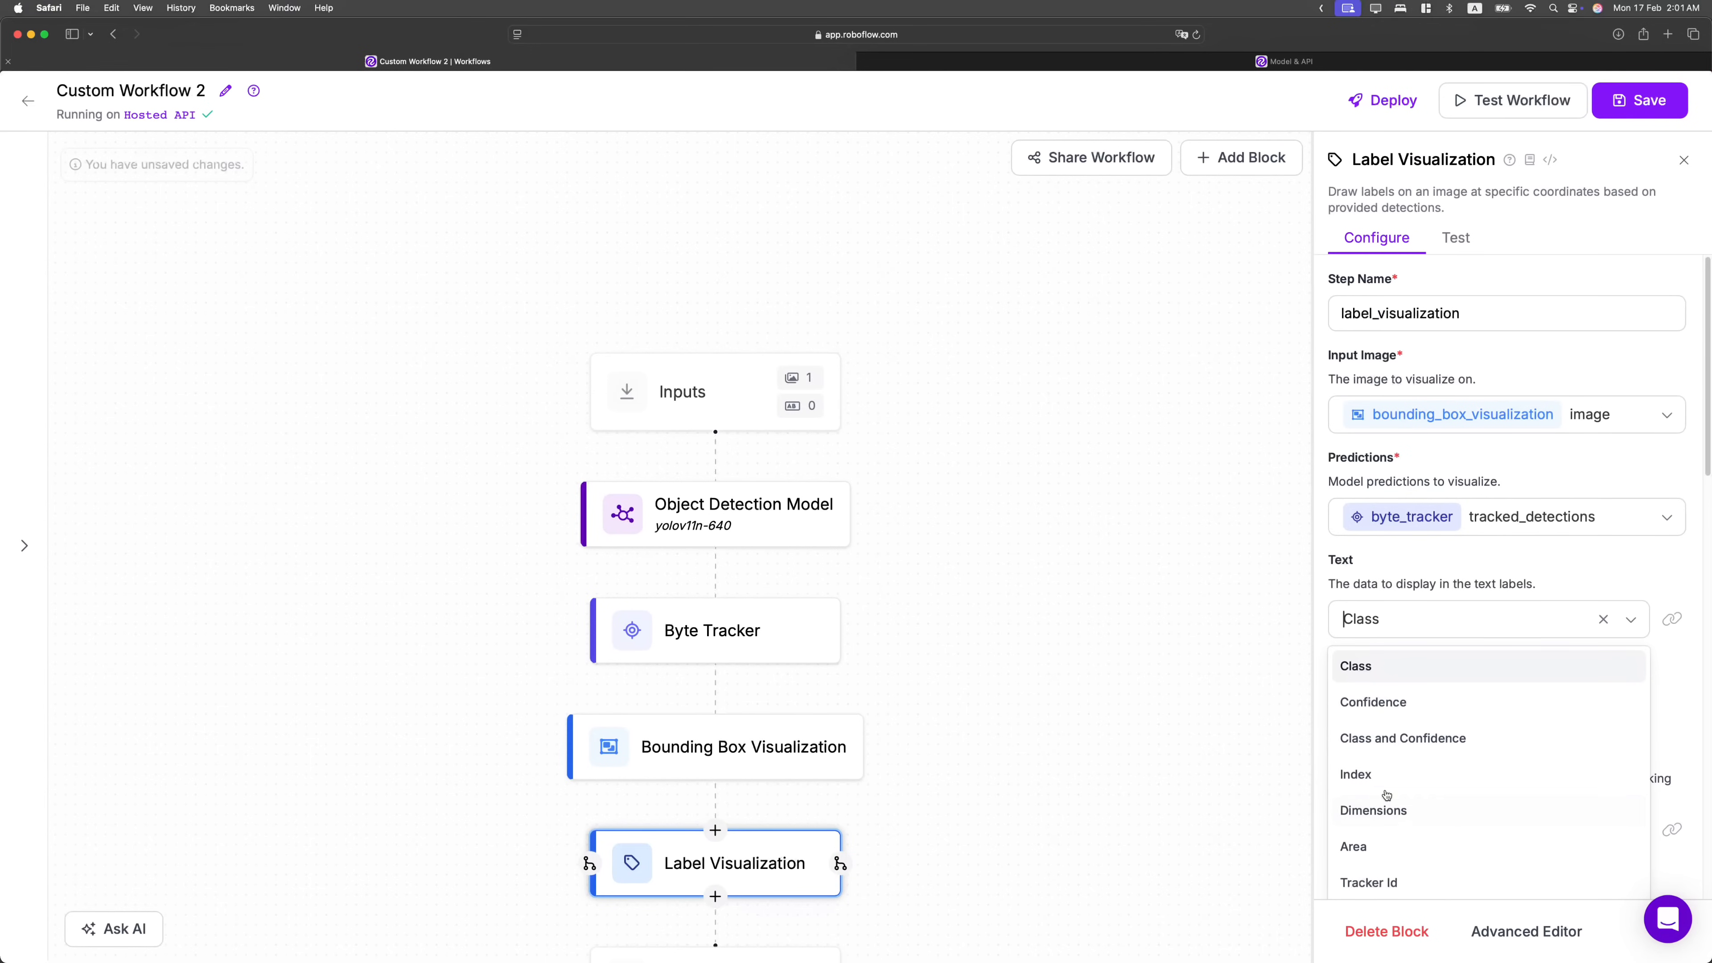
pyautogui.click(1404, 891)
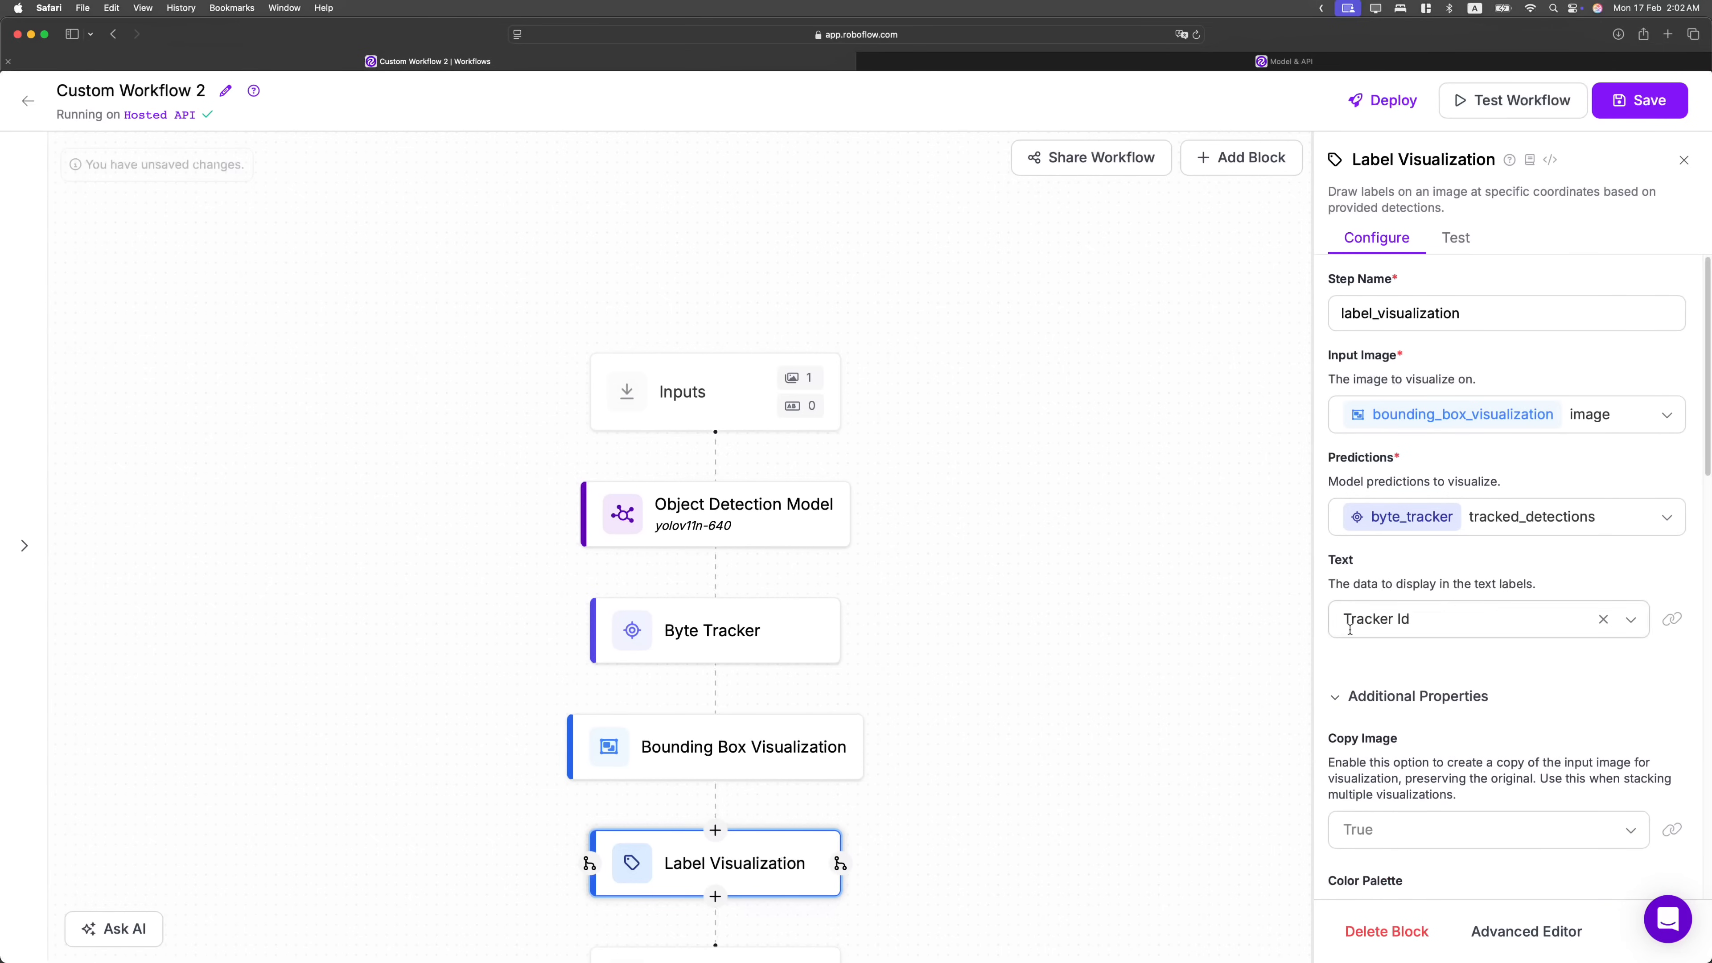
pyautogui.scroll(-1, 1548, 618)
pyautogui.scroll(-3, 878, 780)
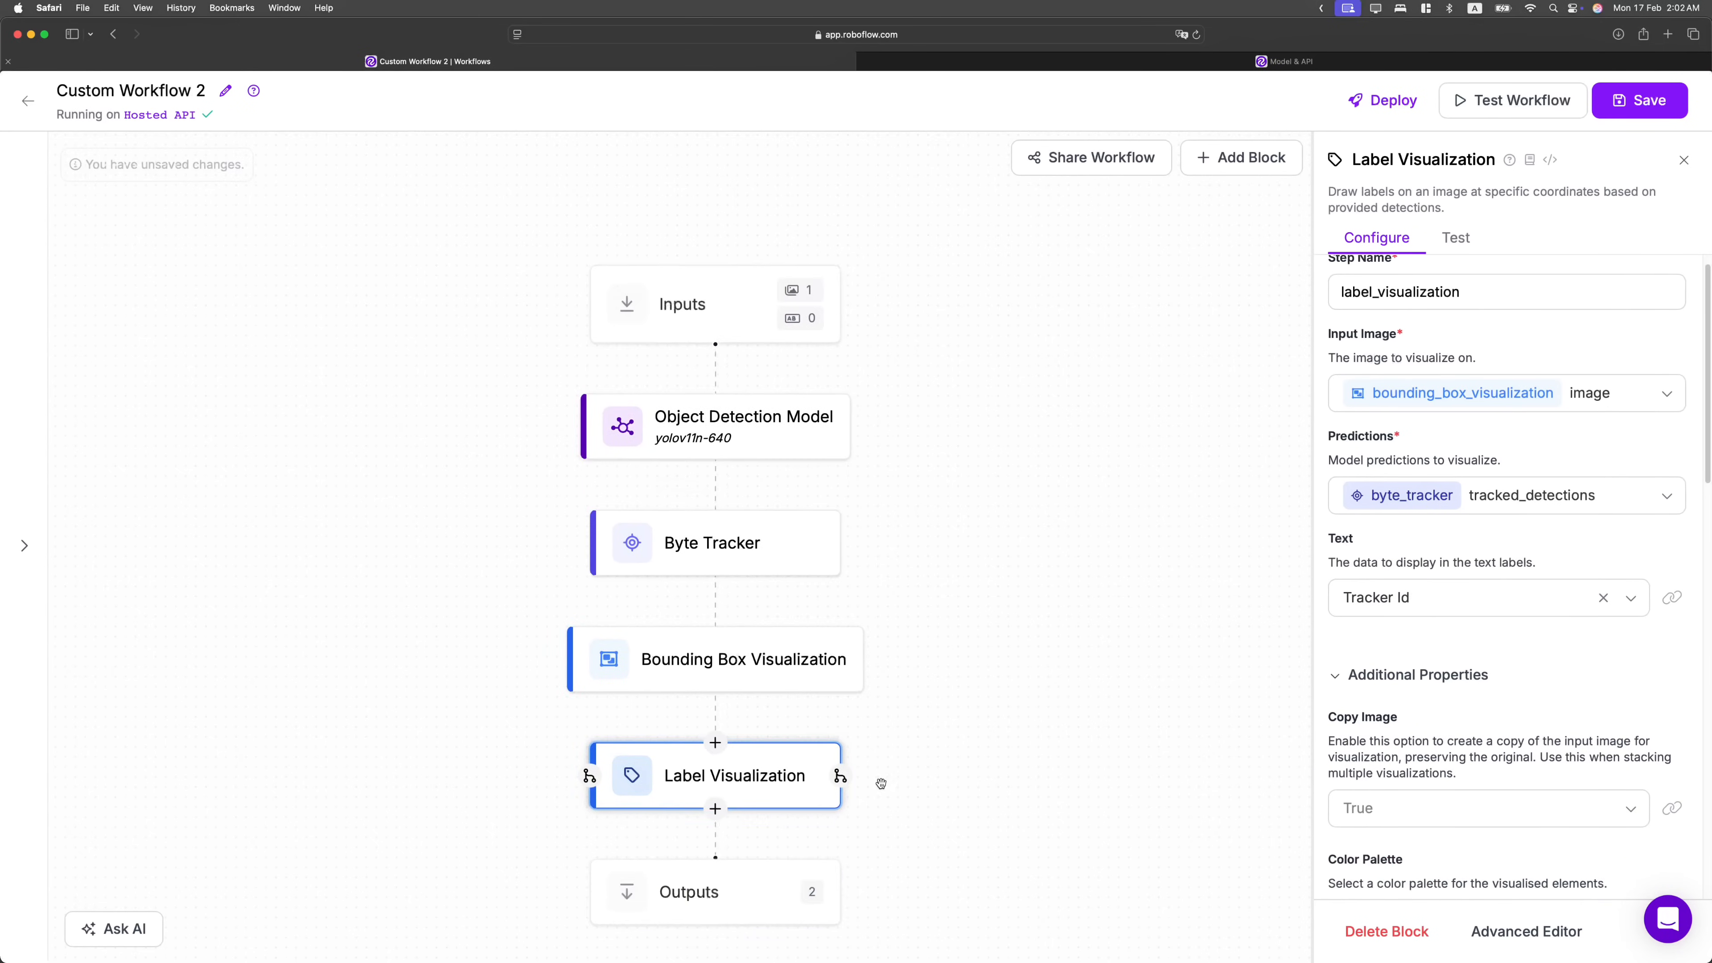
pyautogui.scroll(-10, 1416, 722)
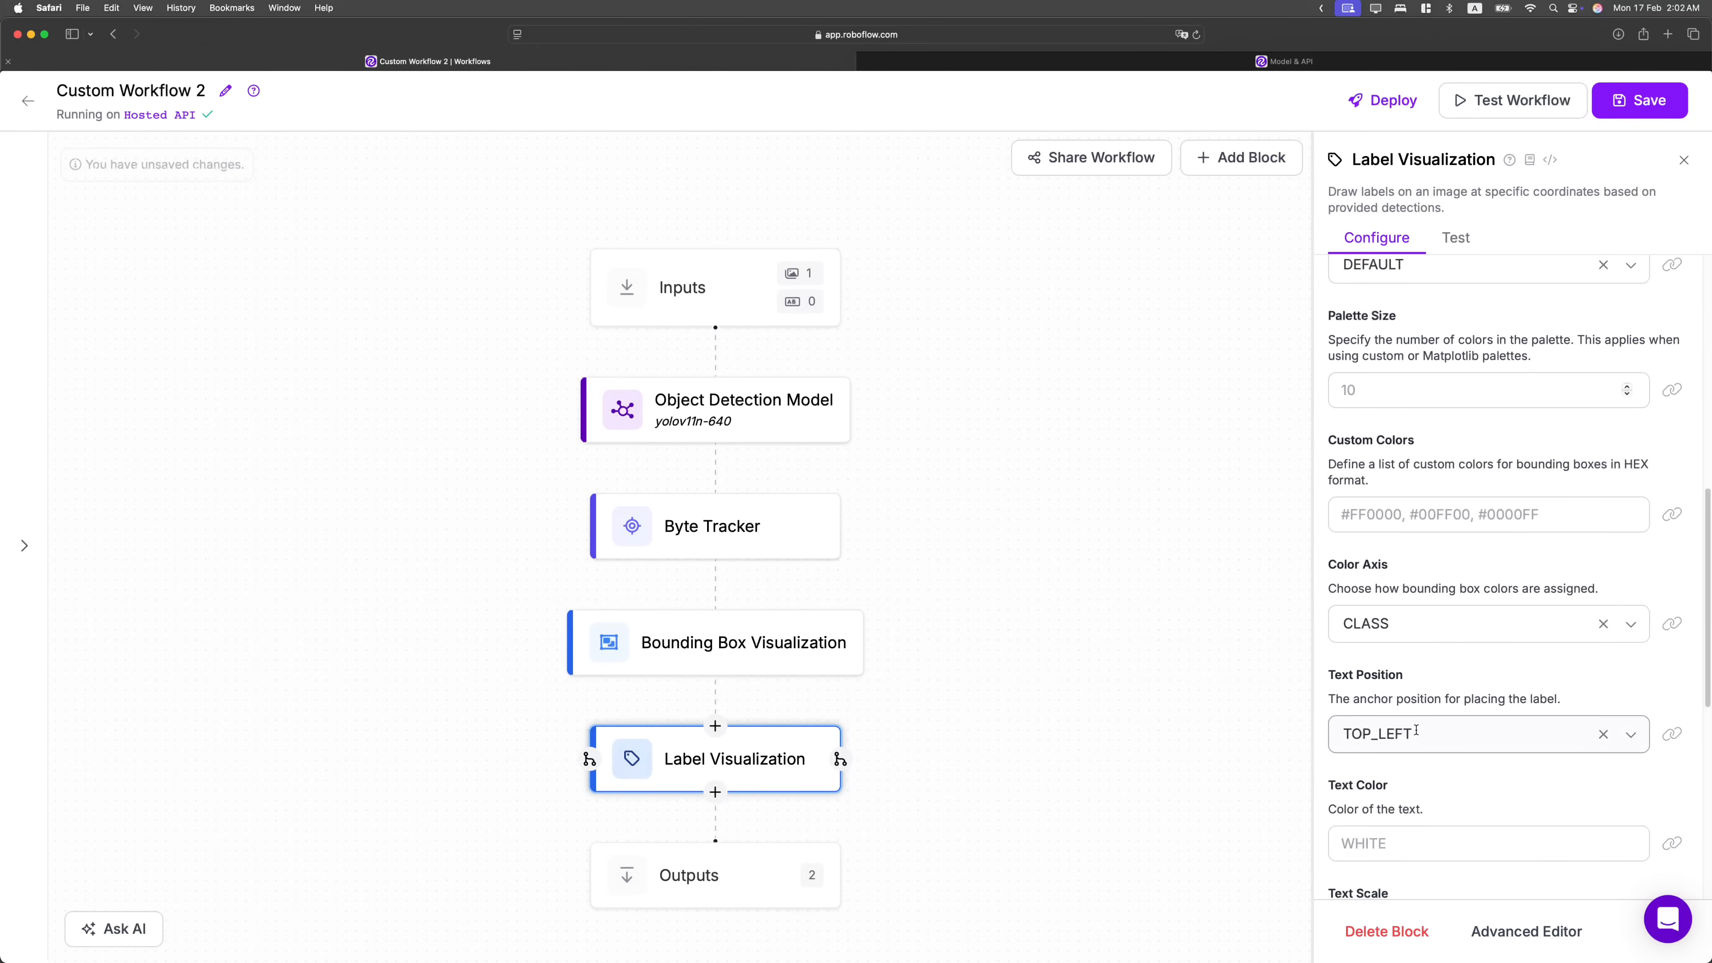
pyautogui.scroll(10, 1416, 738)
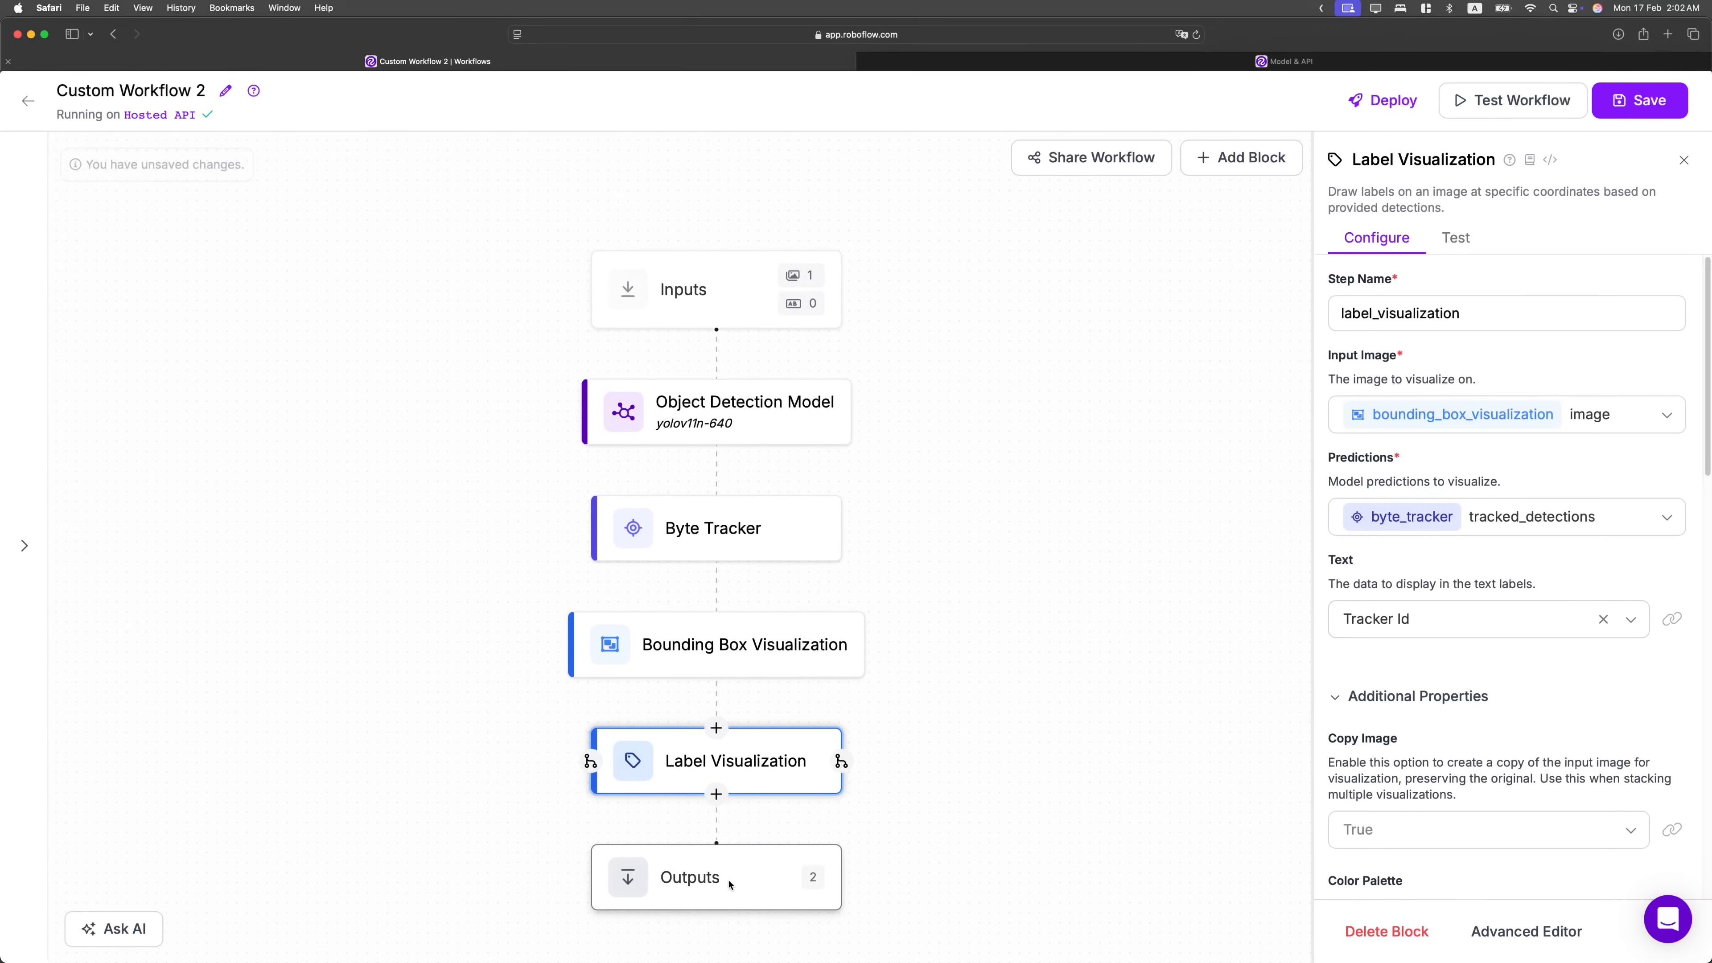
# Open the workflow's Outputs and examine the name of the label_visualization output.
pyautogui.click(721, 897)
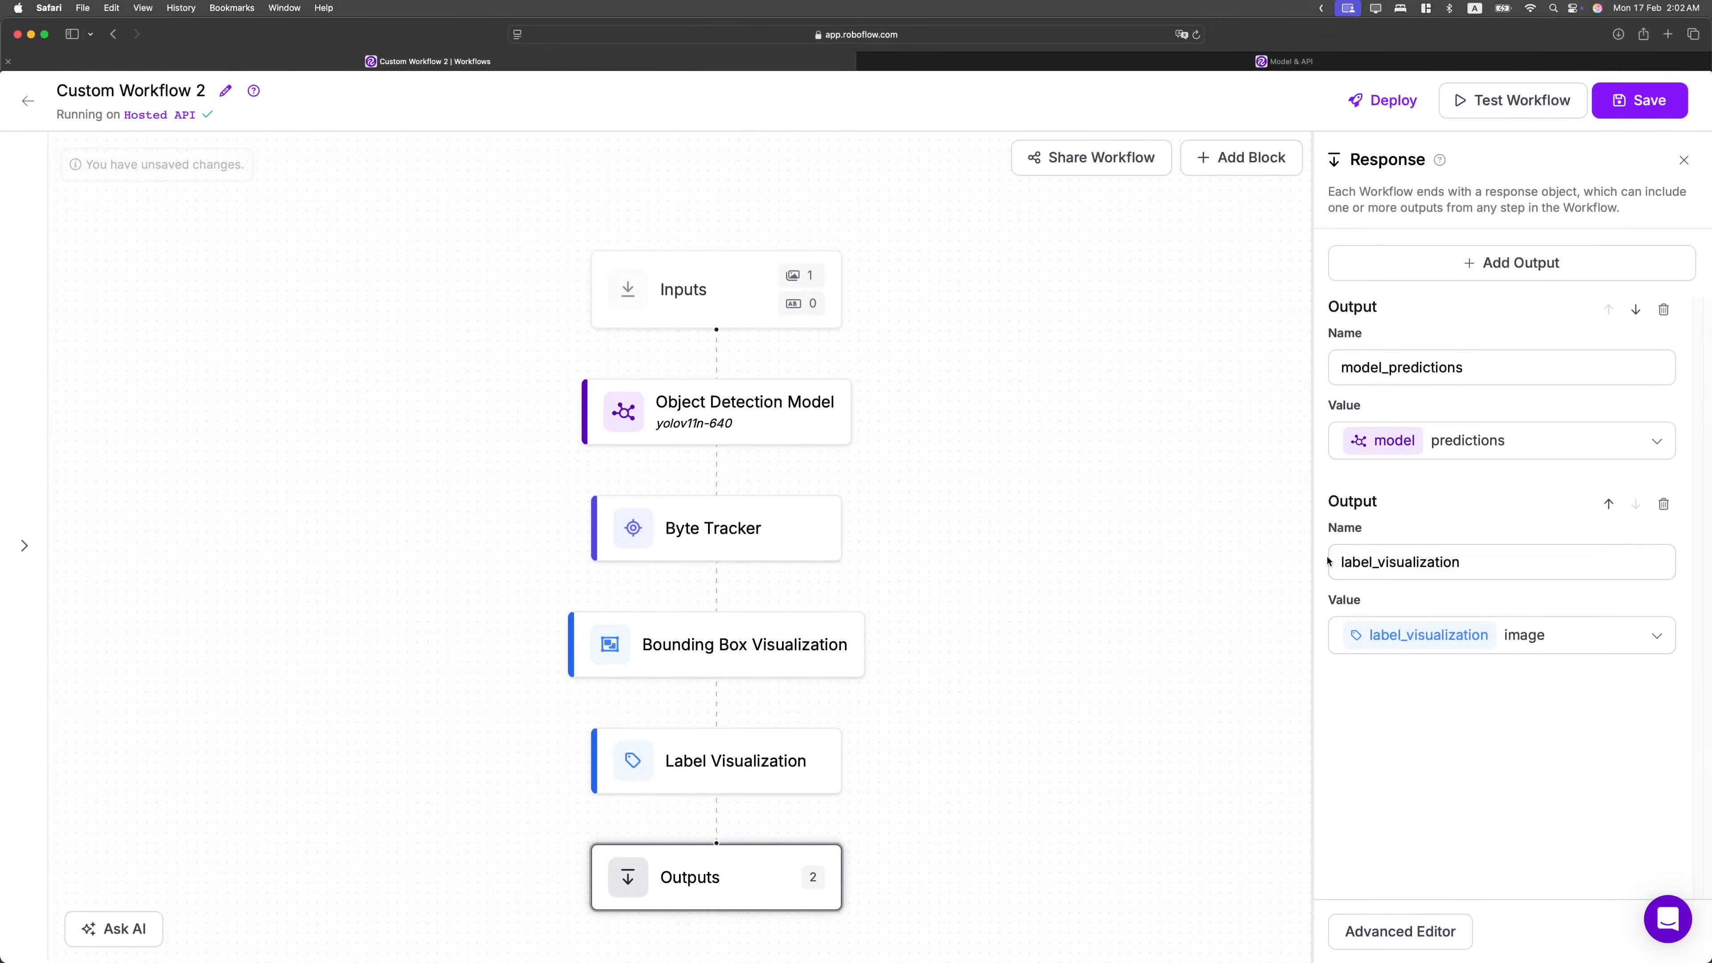
pyautogui.moveTo(1479, 564); pyautogui.dragTo(1320, 557)
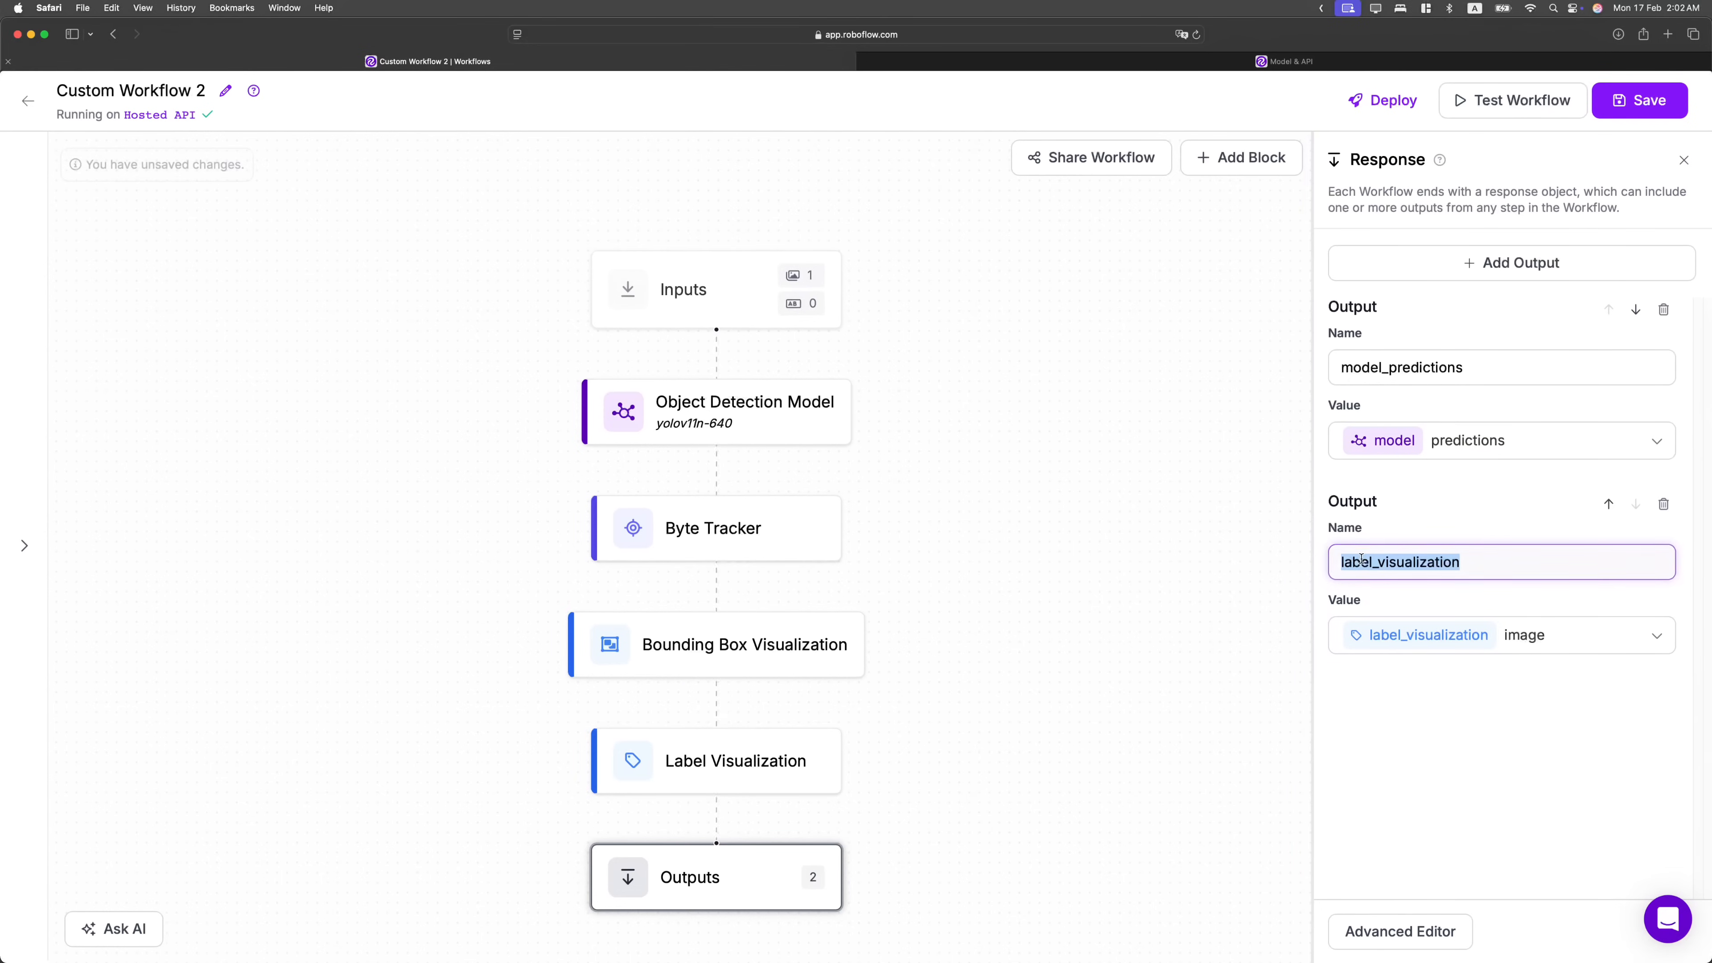
pyautogui.click(1468, 564)
pyautogui.moveTo(1468, 564)
pyautogui.mouseDown()
pyautogui.moveTo(1347, 557)
pyautogui.moveTo(1497, 562)
pyautogui.mouseUp()
pyautogui.click(1494, 566)
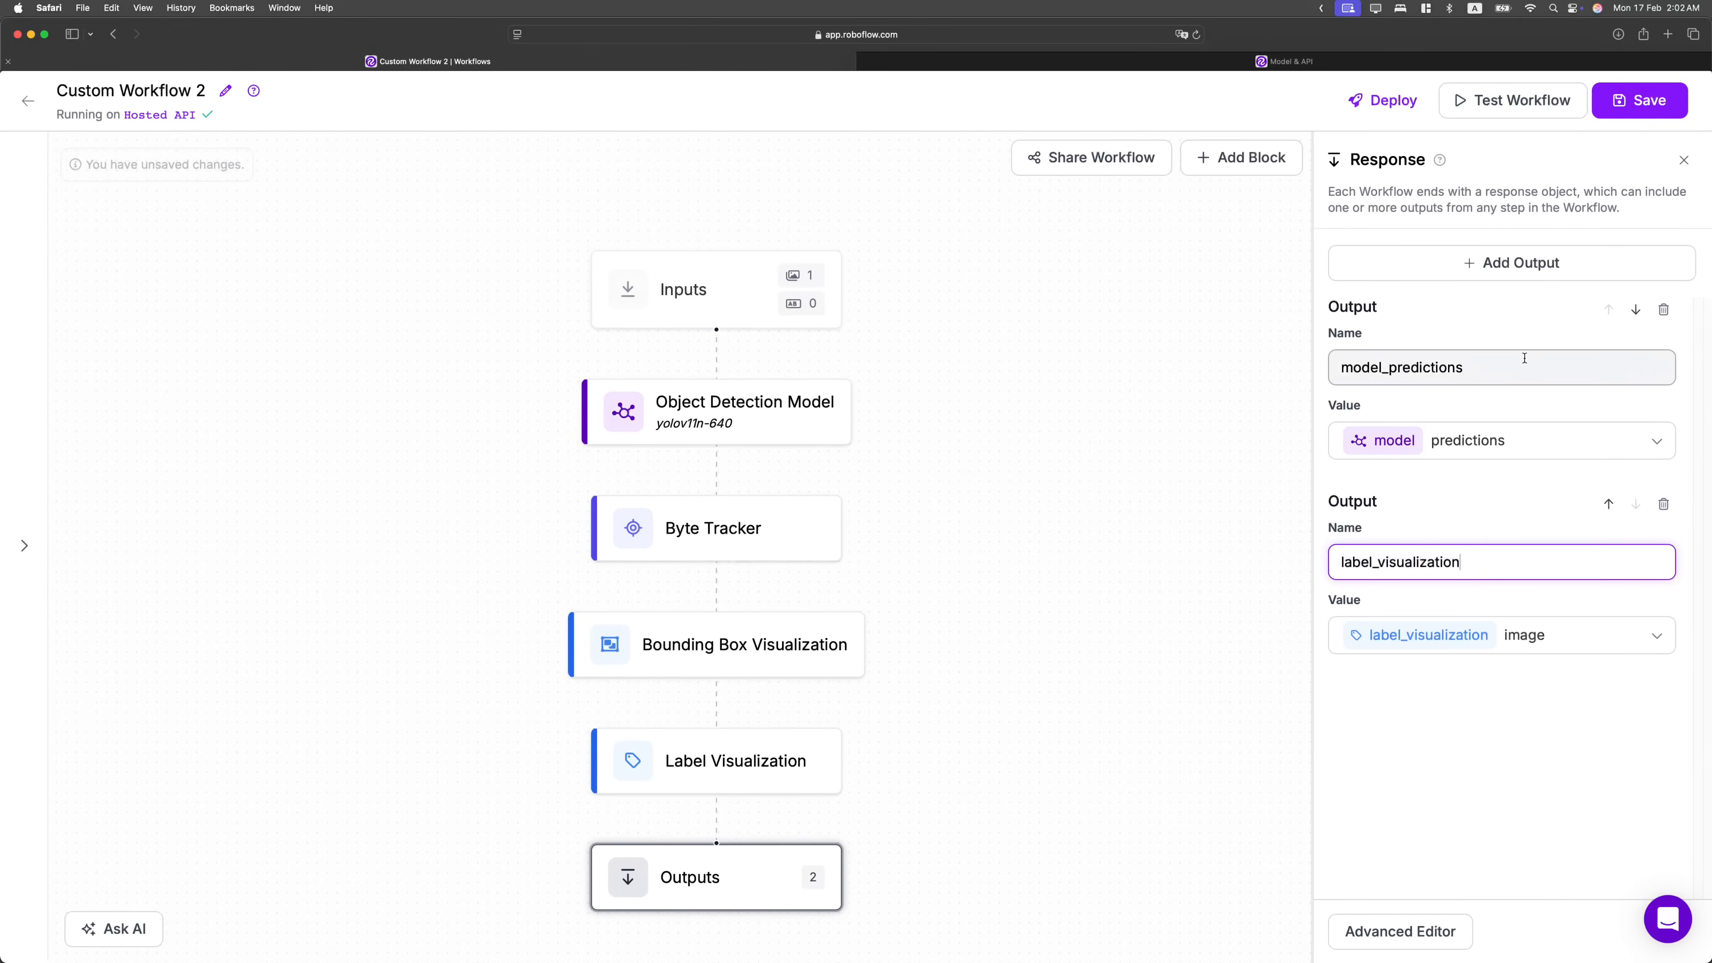
# Add an extra workflow output to examine the values it can return, and delete it without choosing one.
pyautogui.click(1529, 265)
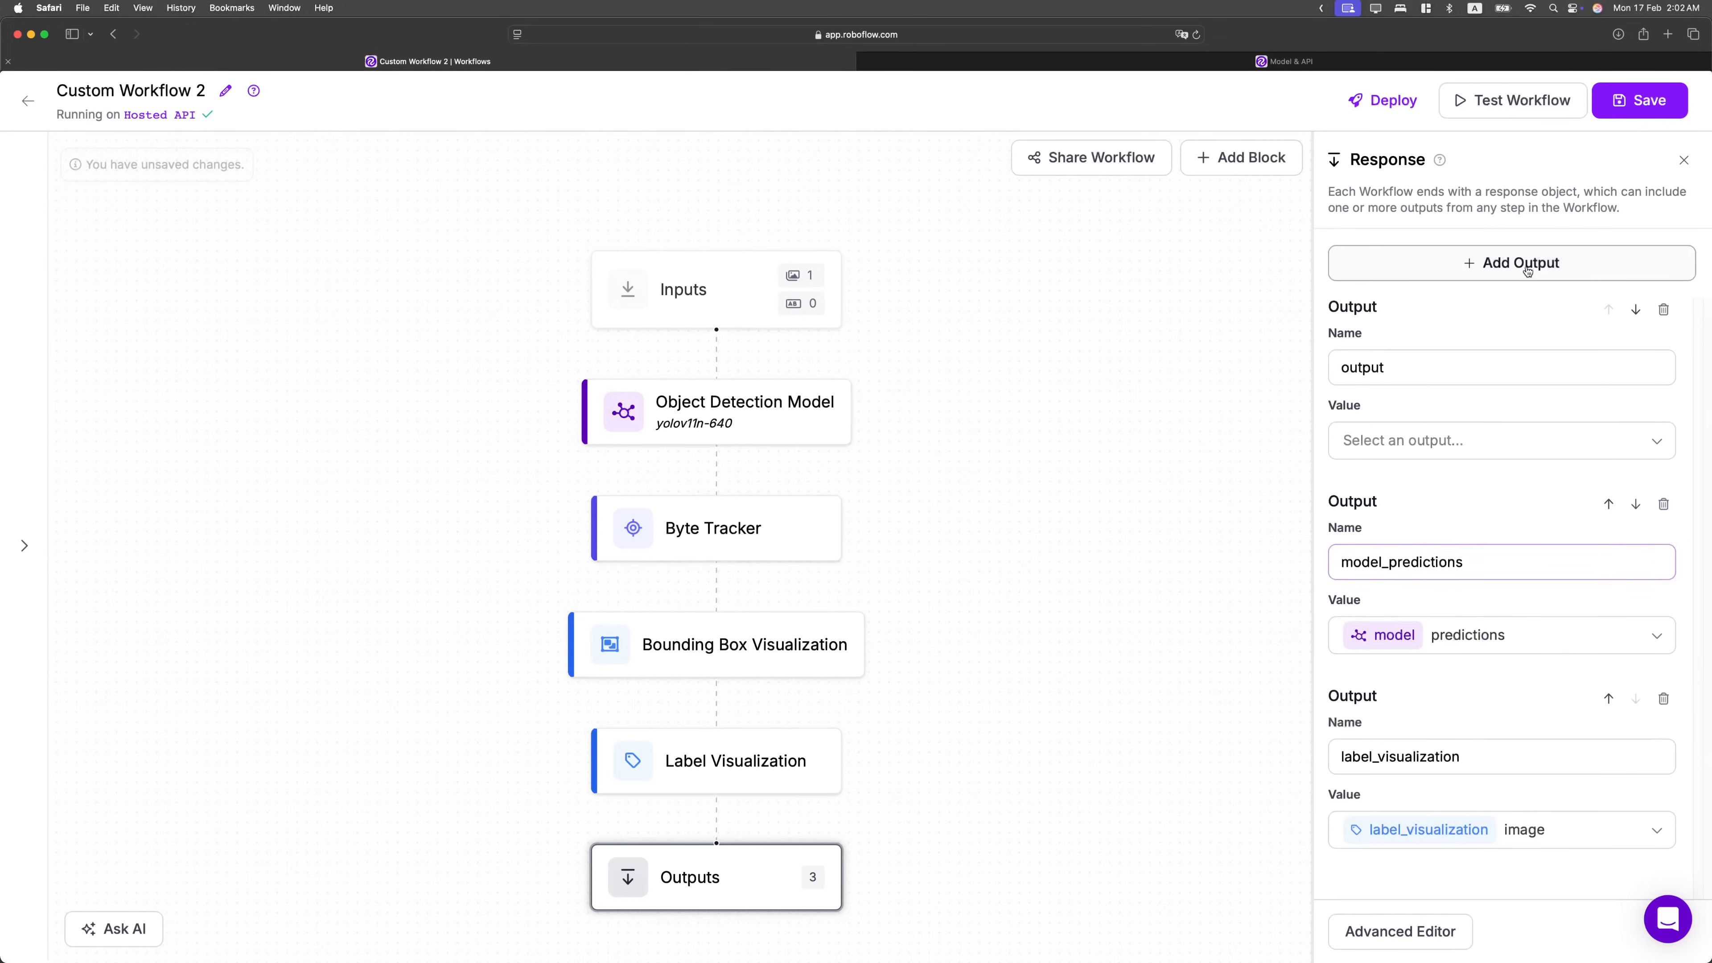
pyautogui.click(1410, 367)
pyautogui.click(1438, 442)
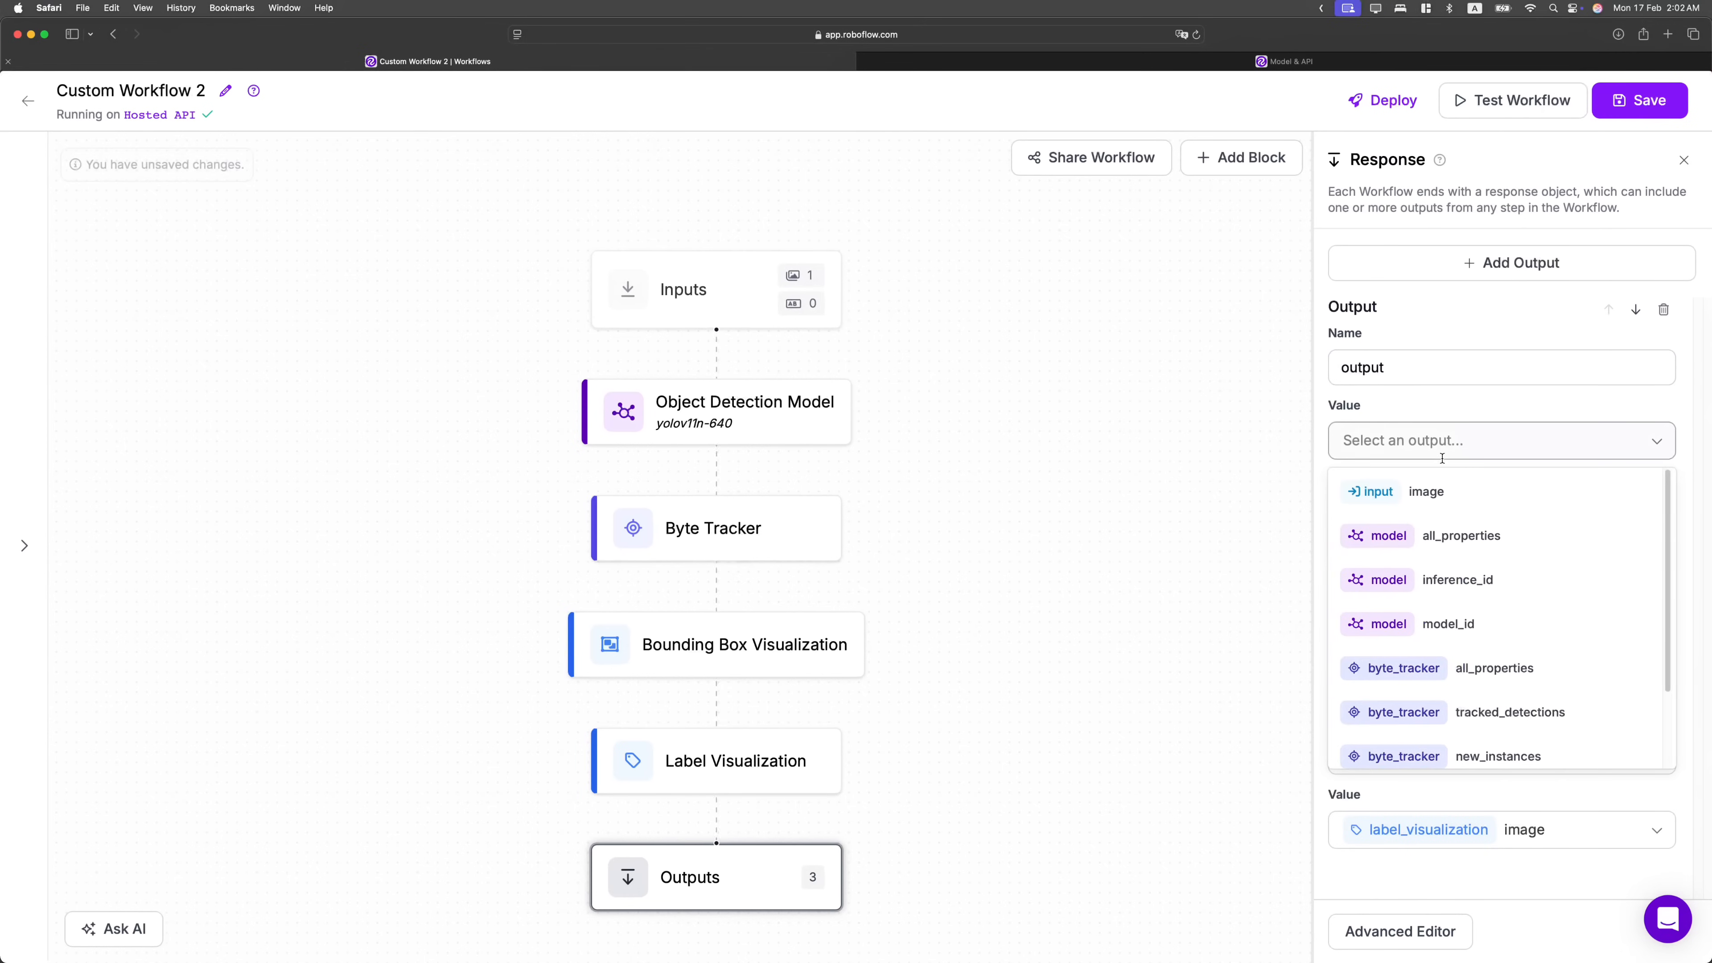
pyautogui.scroll(-2, 1497, 611)
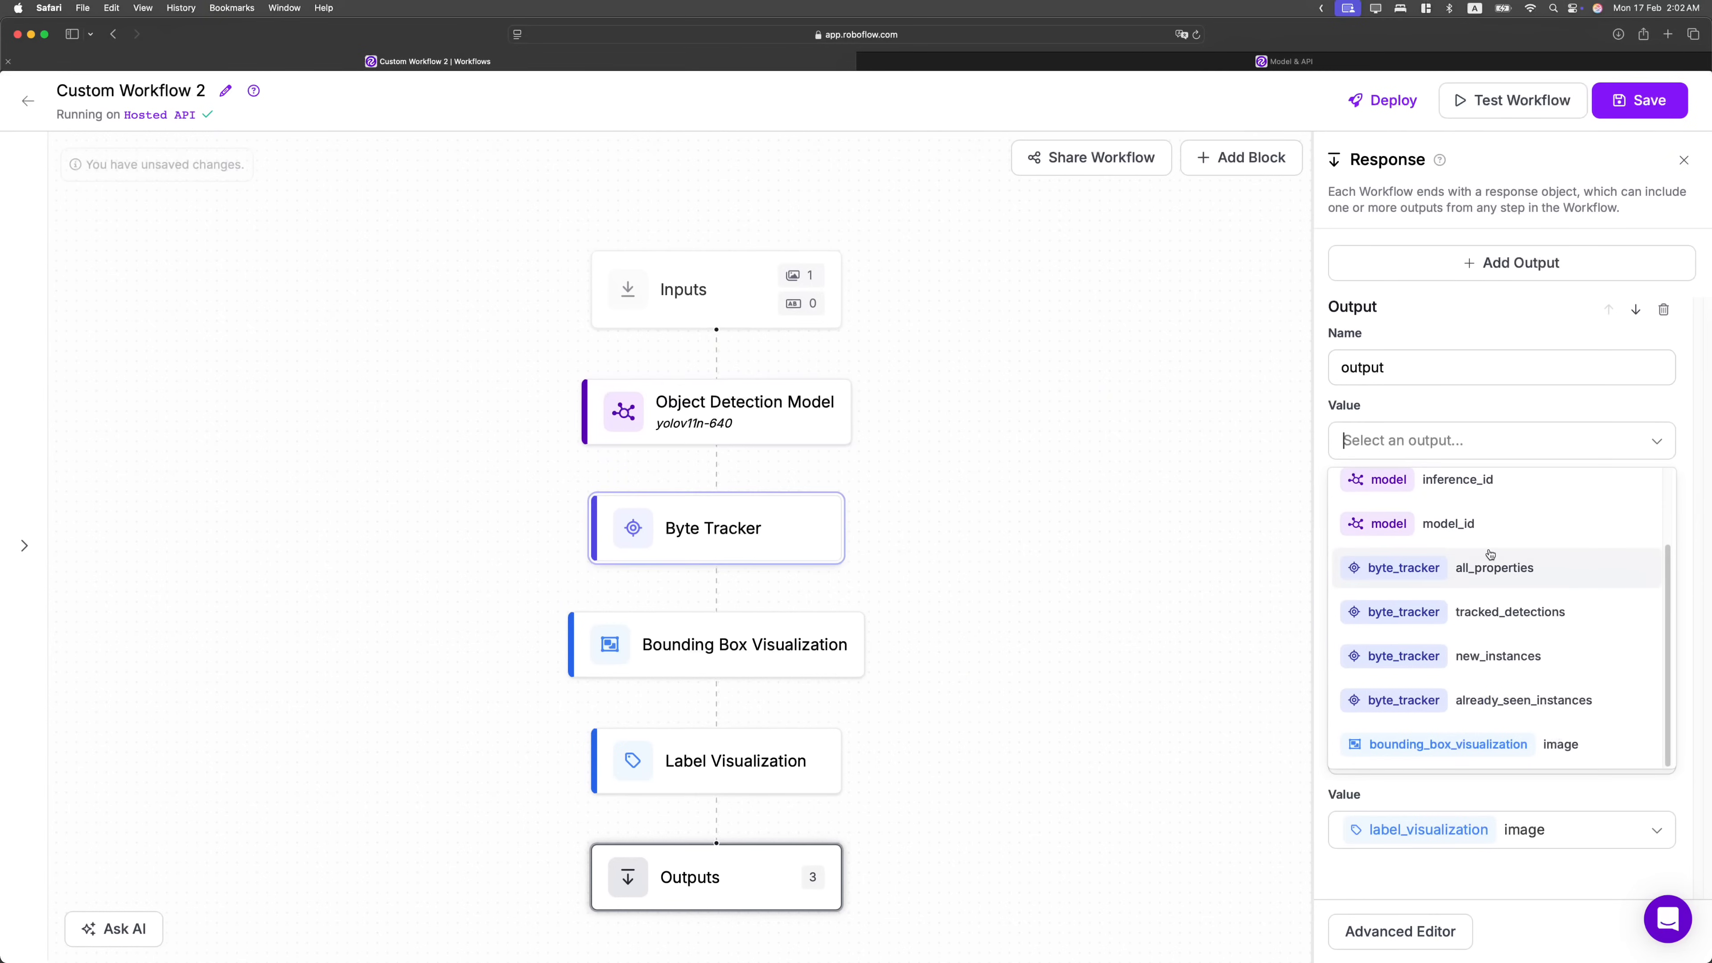
pyautogui.scroll(2, 1493, 559)
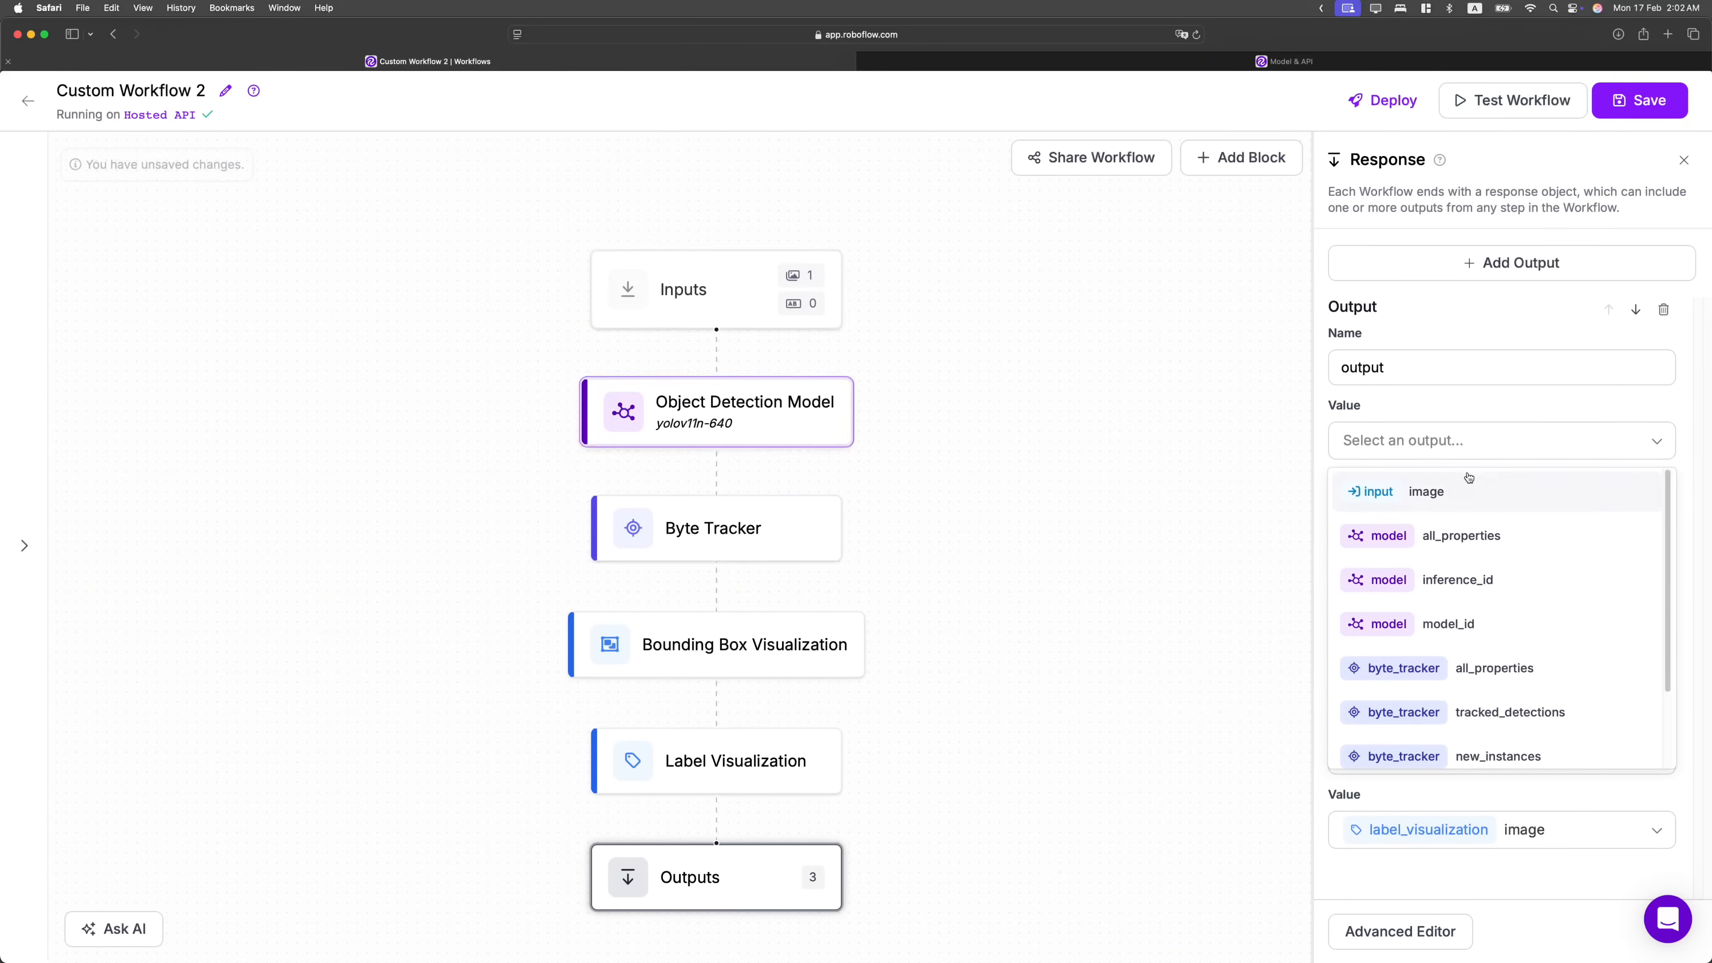
pyautogui.scroll(-1, 1510, 658)
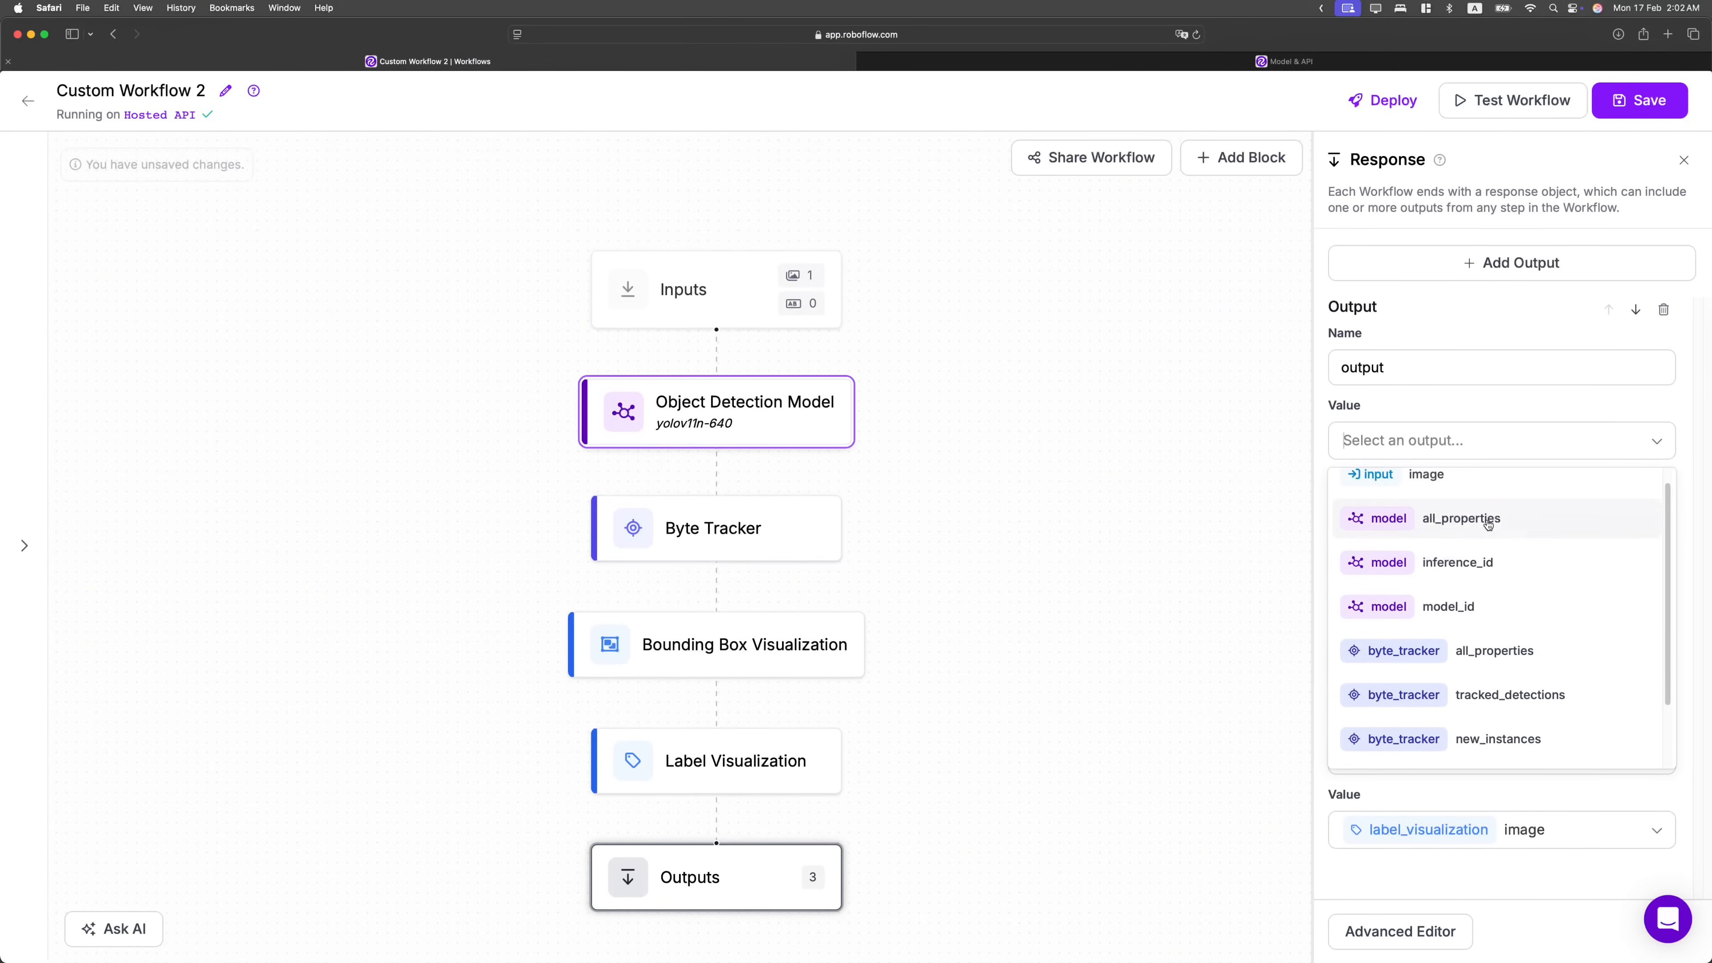
pyautogui.scroll(-2, 1517, 604)
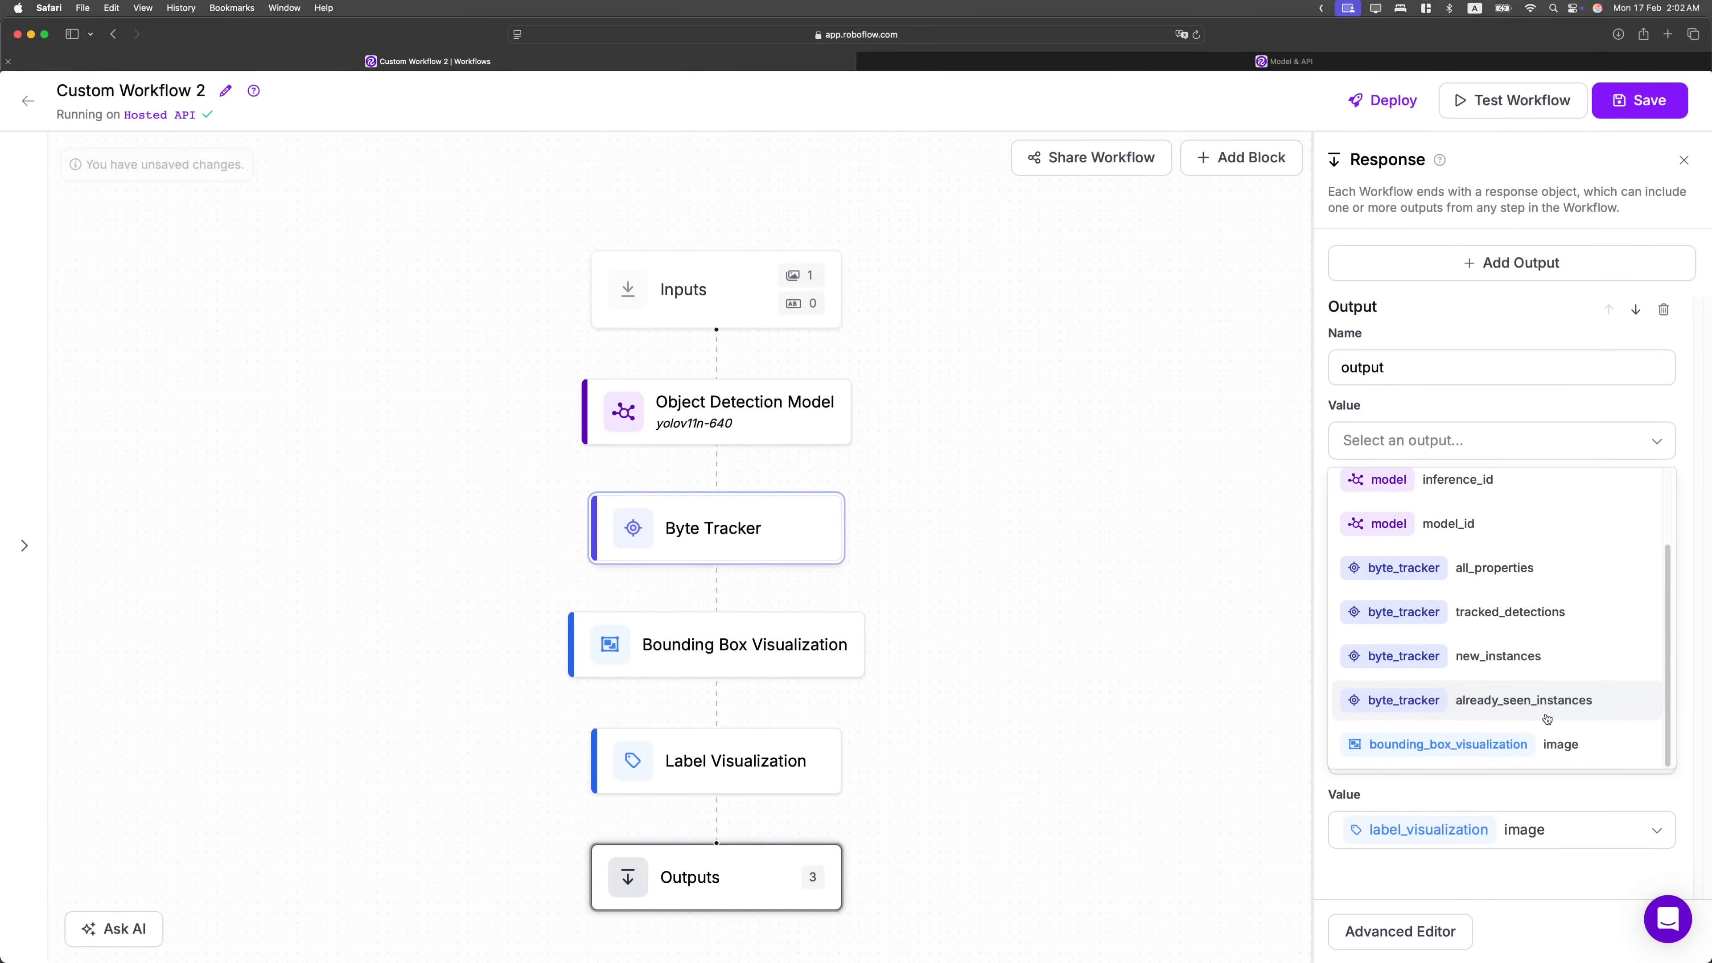
pyautogui.scroll(1, 1536, 667)
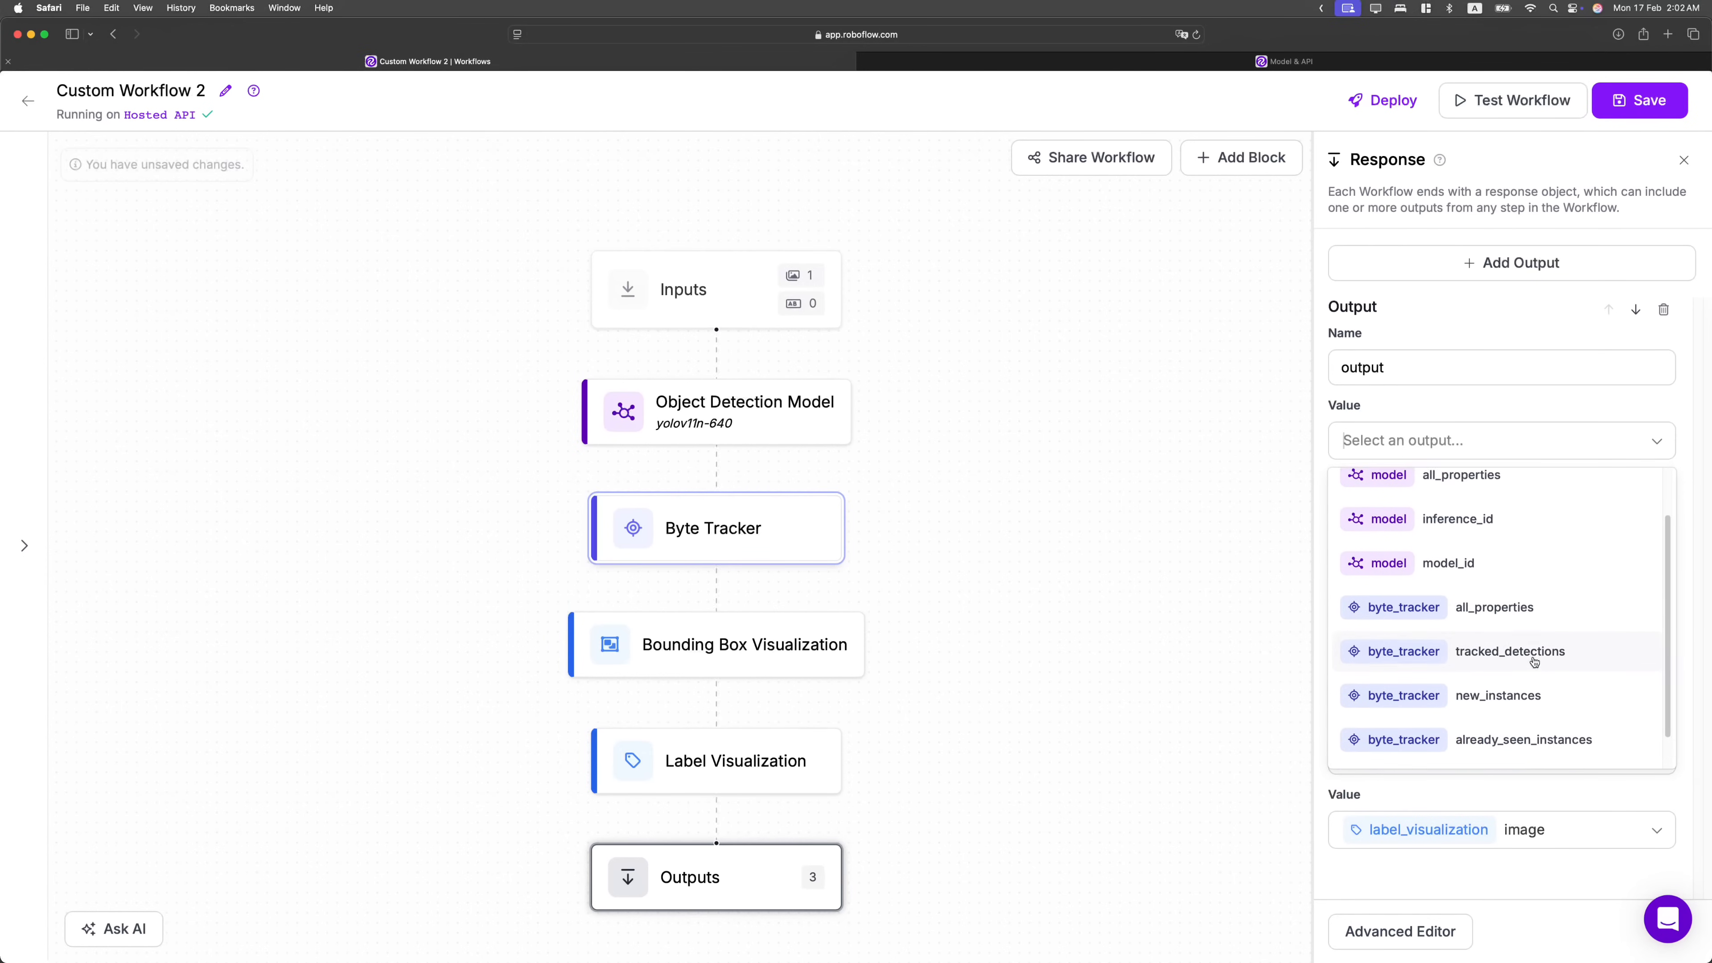
pyautogui.scroll(1, 1516, 641)
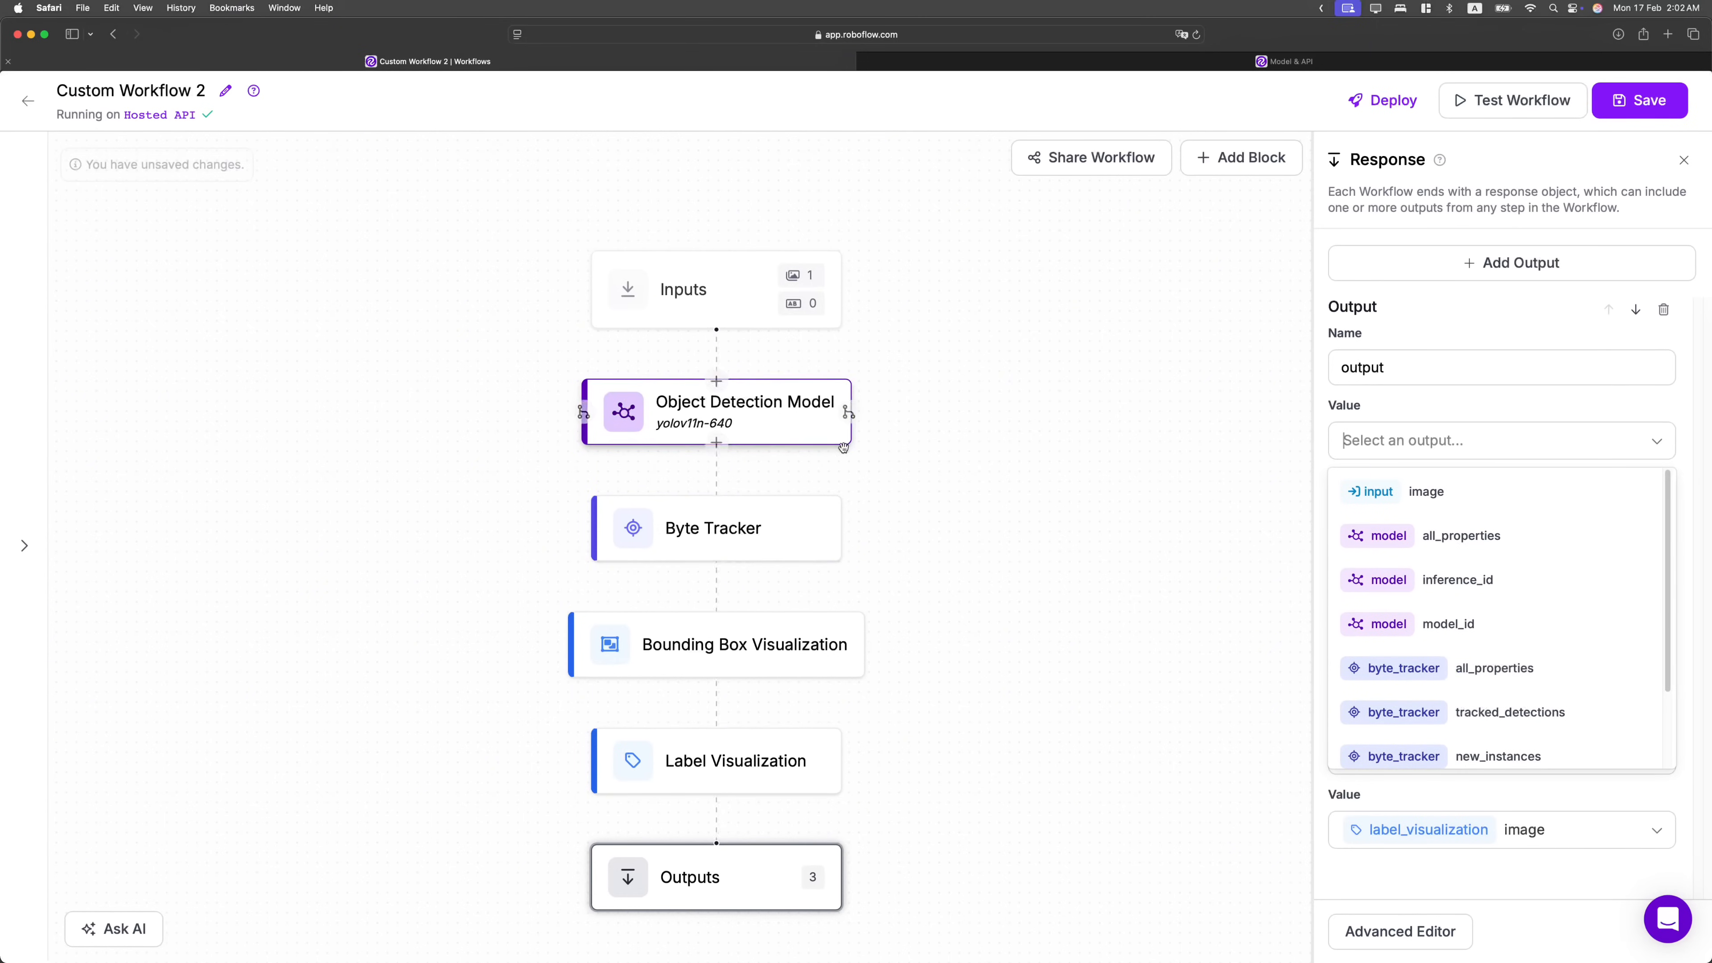
pyautogui.click(1438, 419)
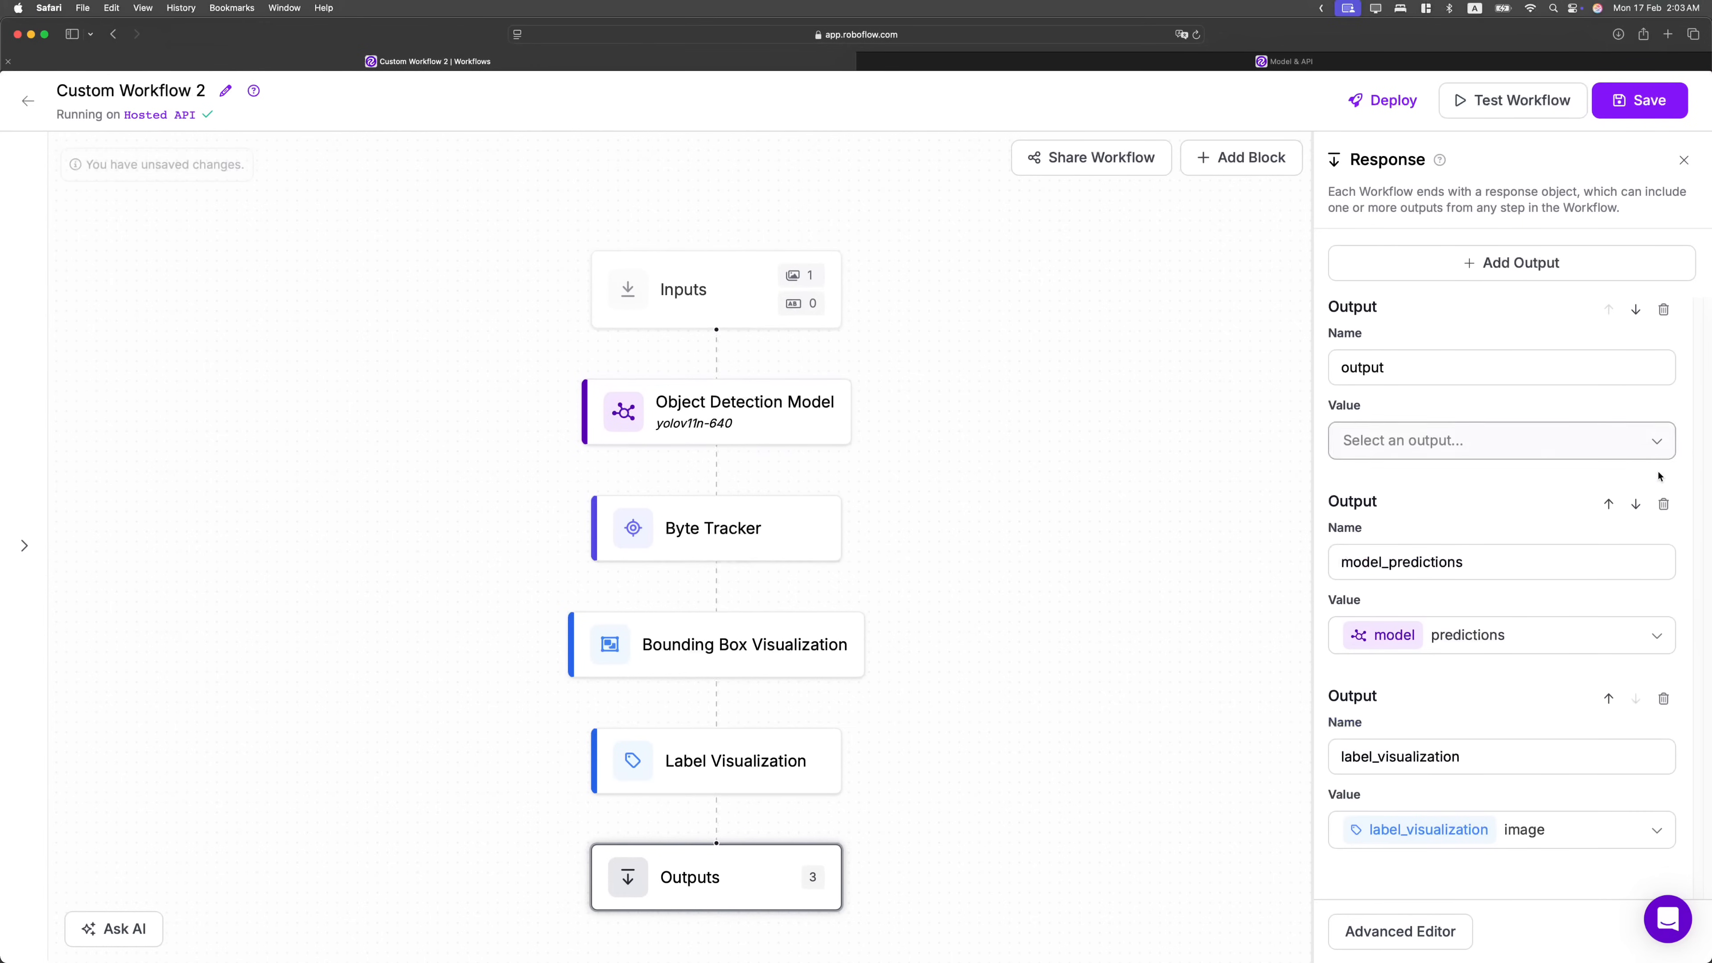
pyautogui.click(1664, 309)
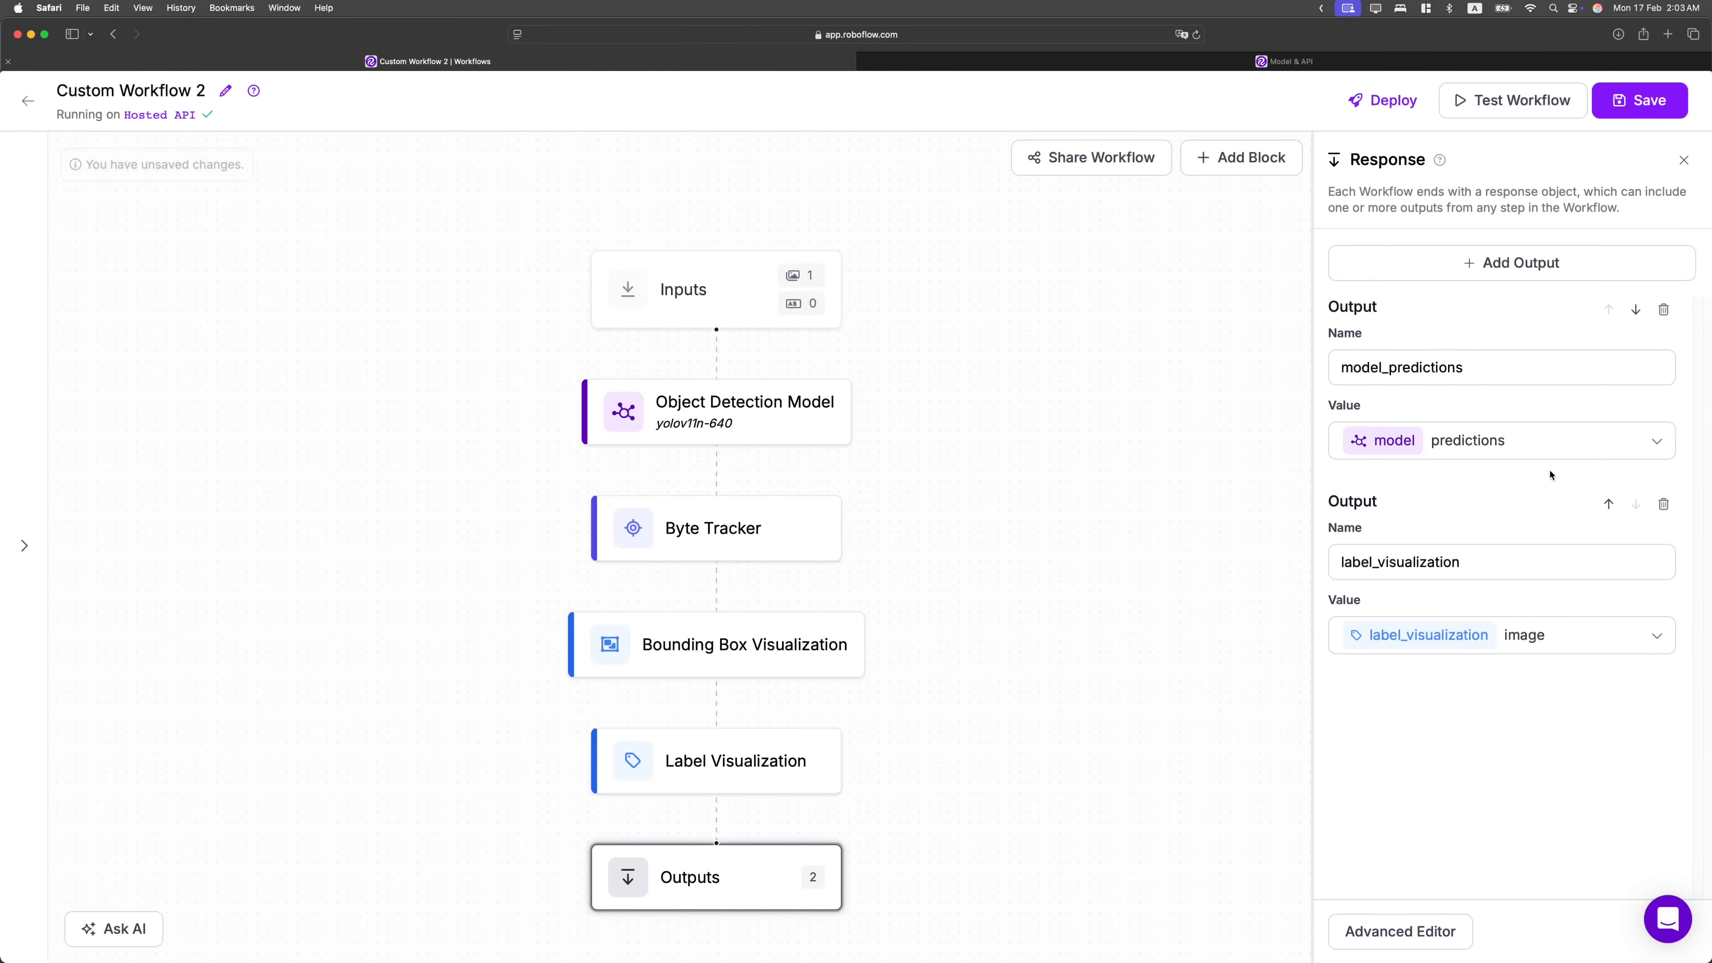
# Set the value of the model_predictions output to byte_tracker tracked_detections.
pyautogui.click(1550, 442)
pyautogui.scroll(-3, 1510, 630)
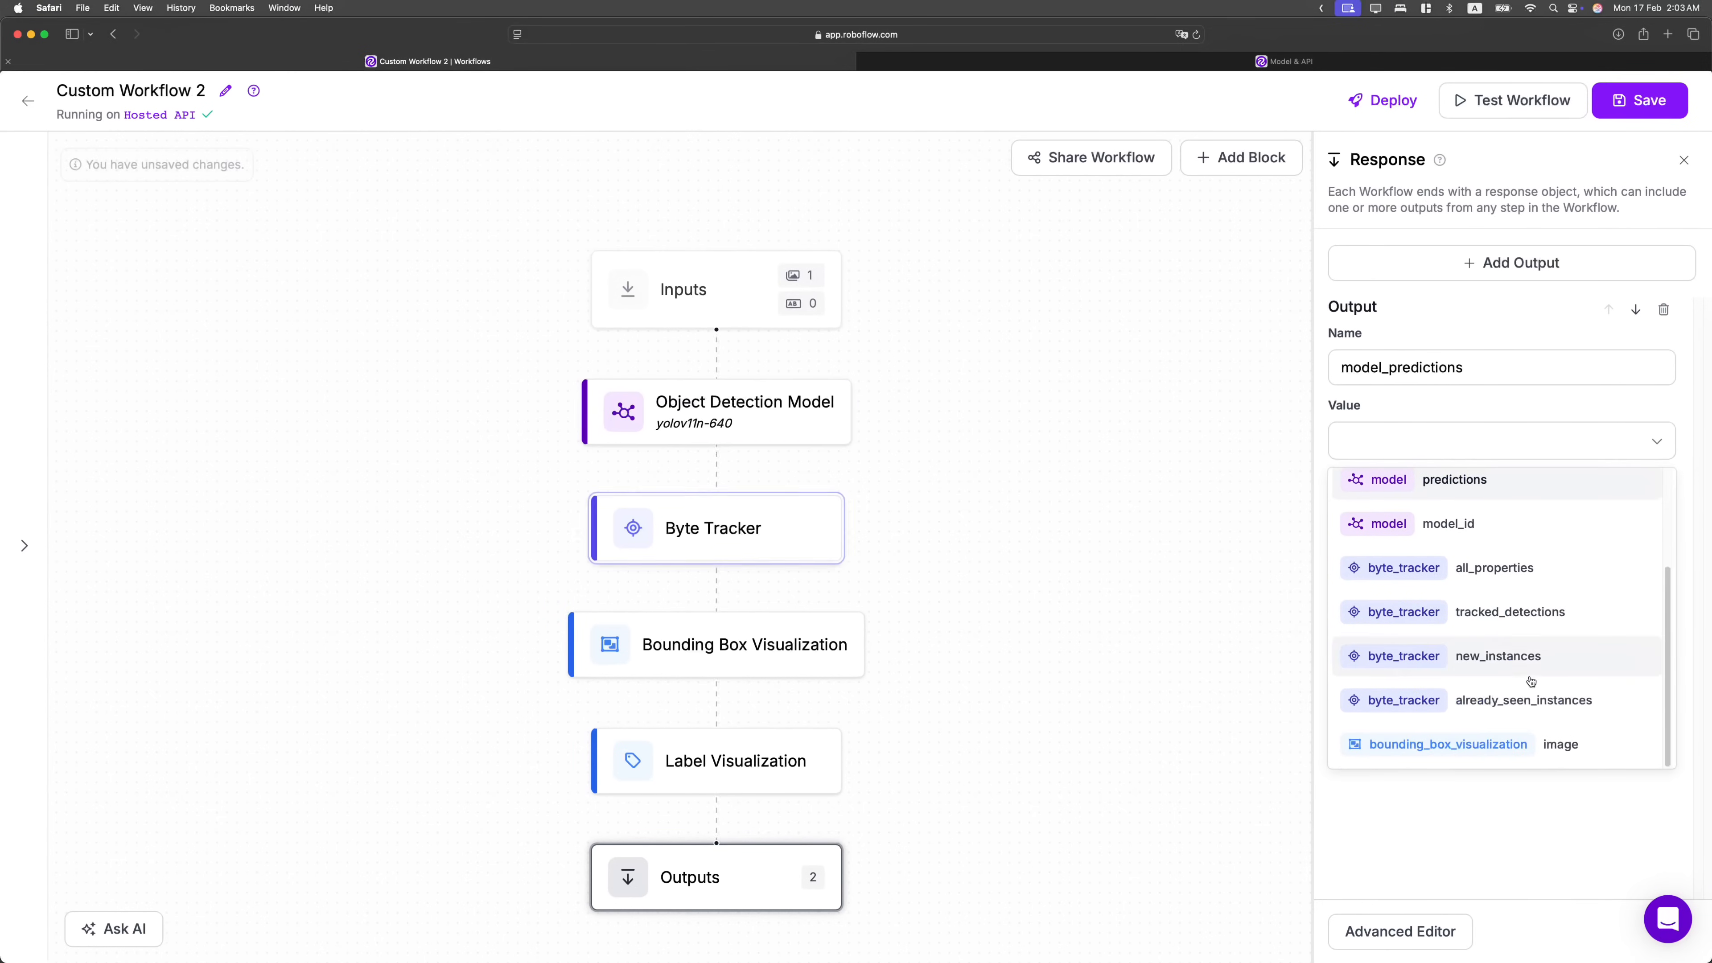
pyautogui.click(1503, 616)
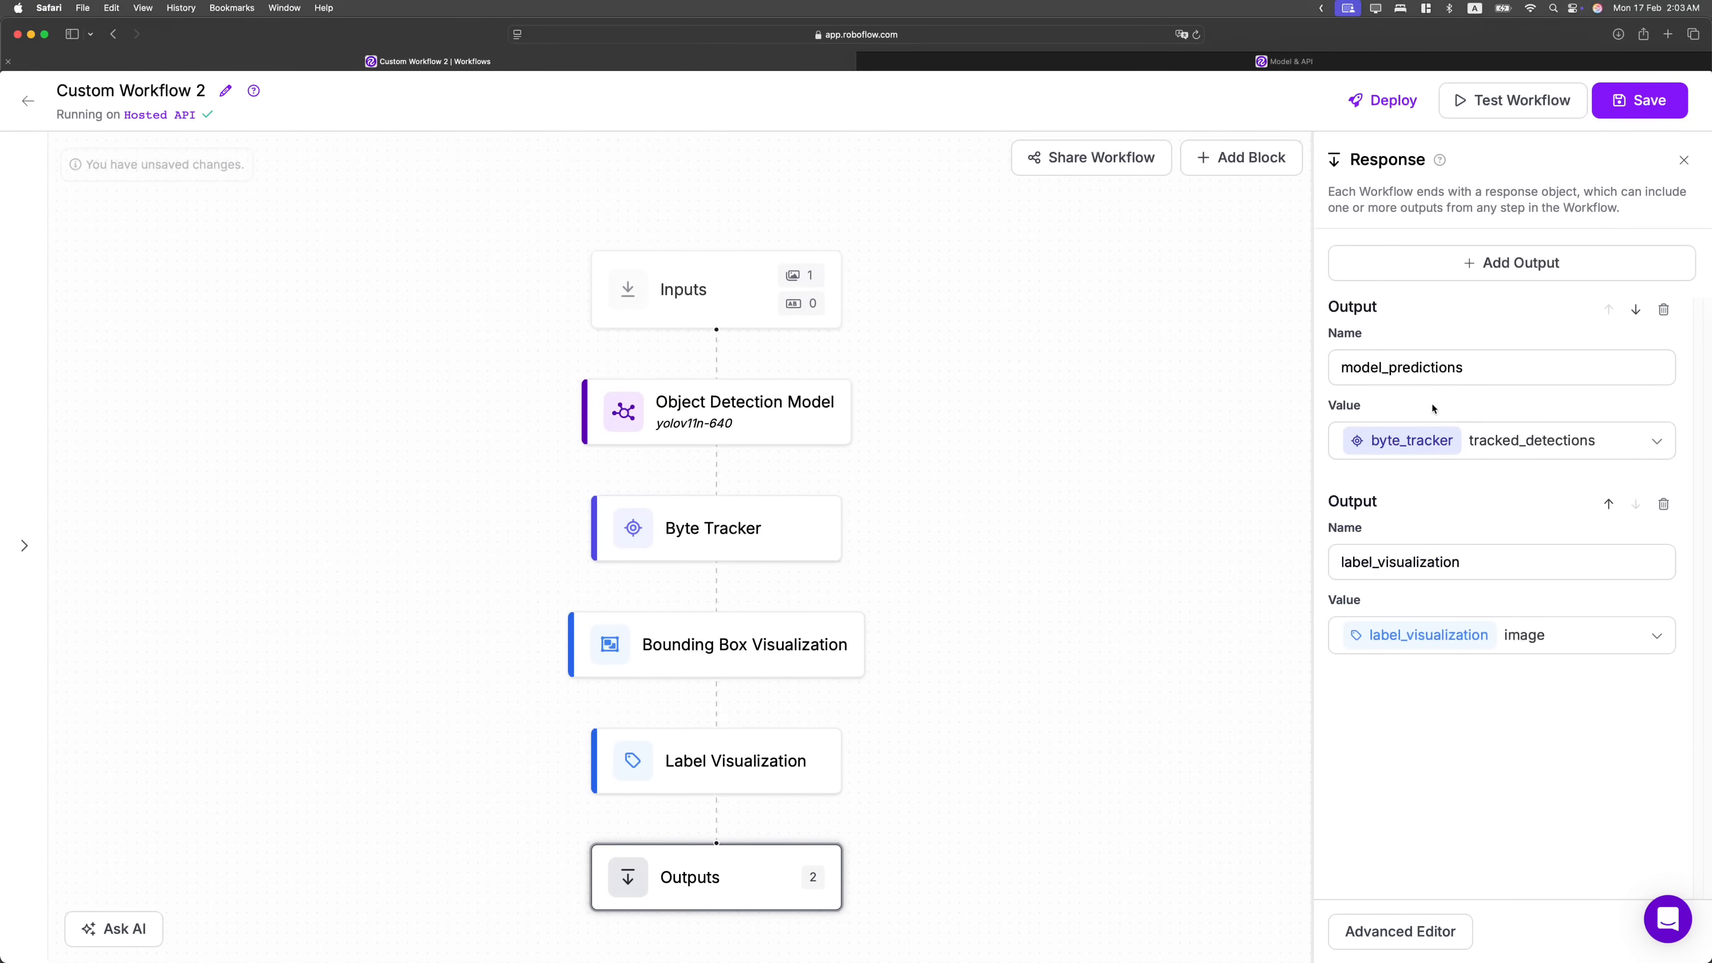
# Rename the model_predictions output as tracked_predictions and save the workflow.
pyautogui.scroll(-1, 954, 541)
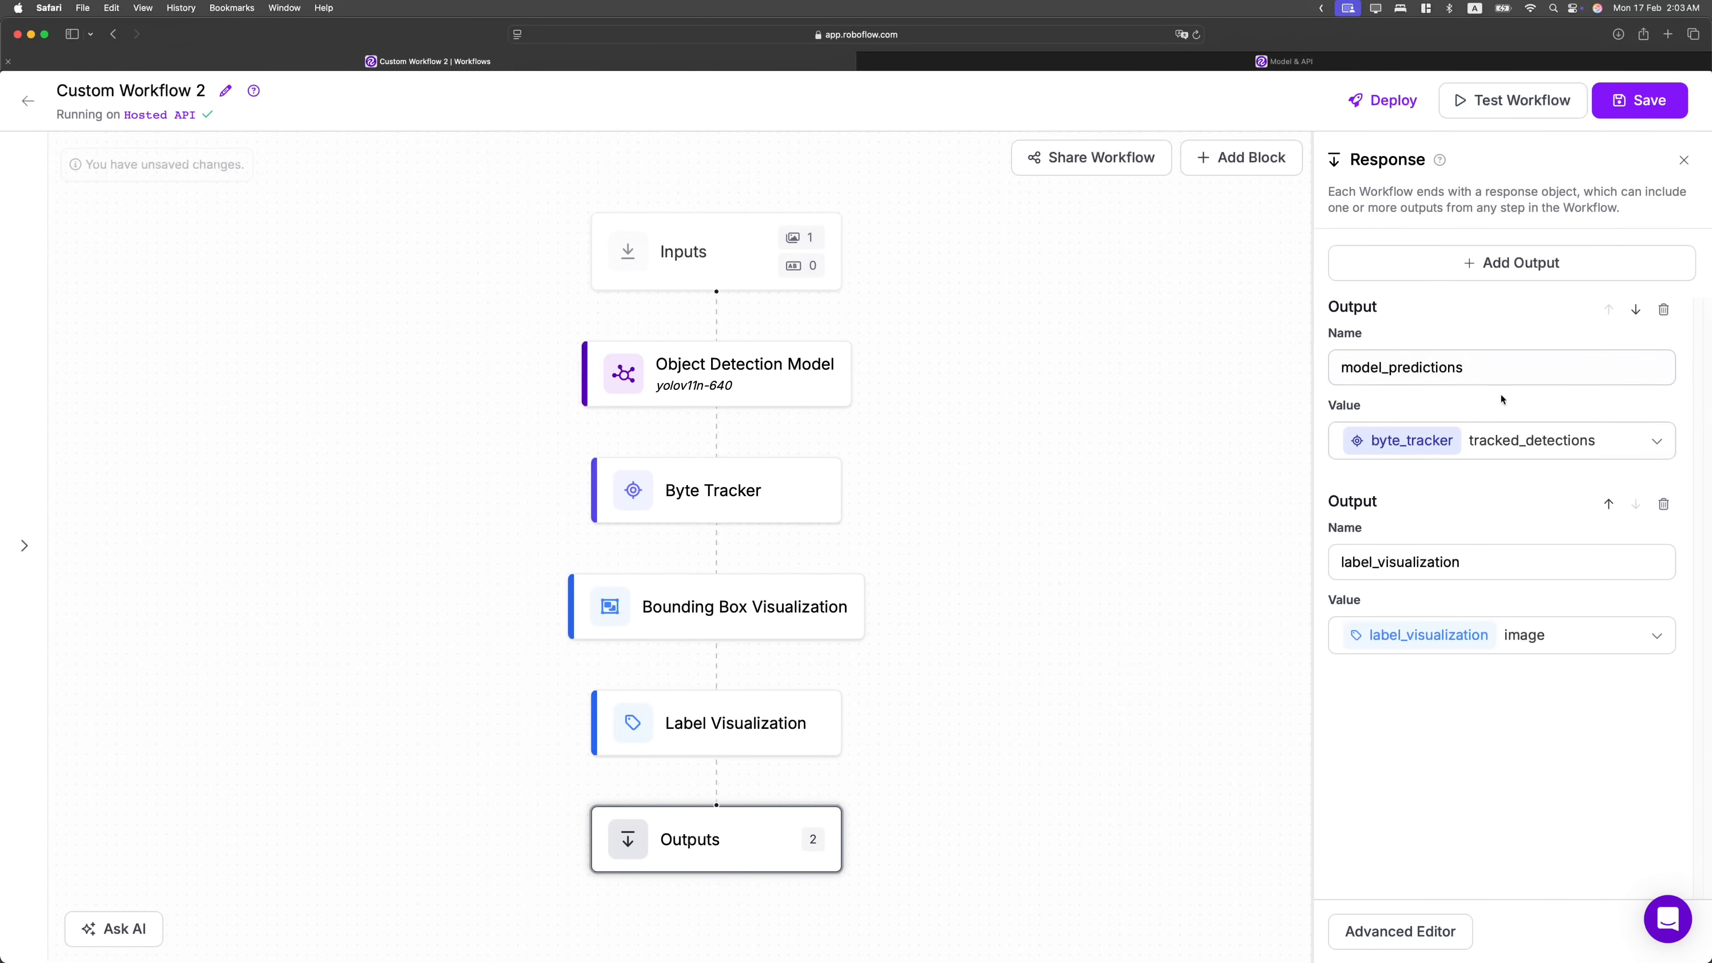
pyautogui.doubleClick(1496, 360)
pyautogui.moveTo(1383, 367); pyautogui.dragTo(1309, 359)
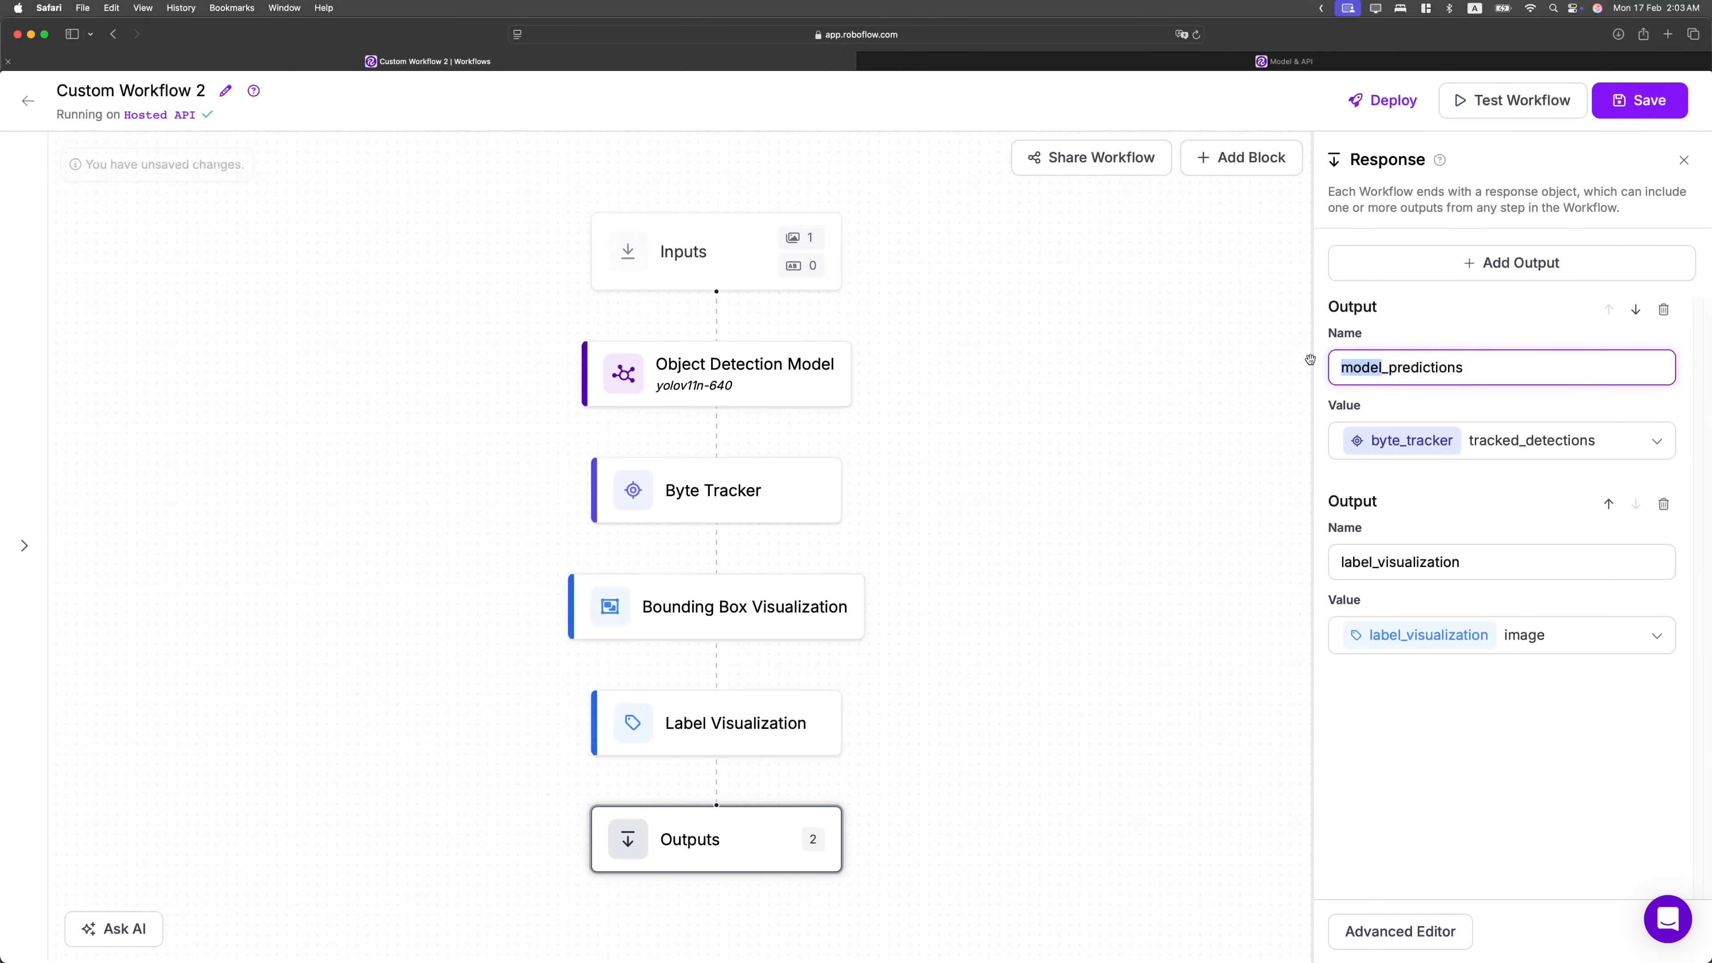
pyautogui.write('tracked')
pyautogui.click(1490, 732)
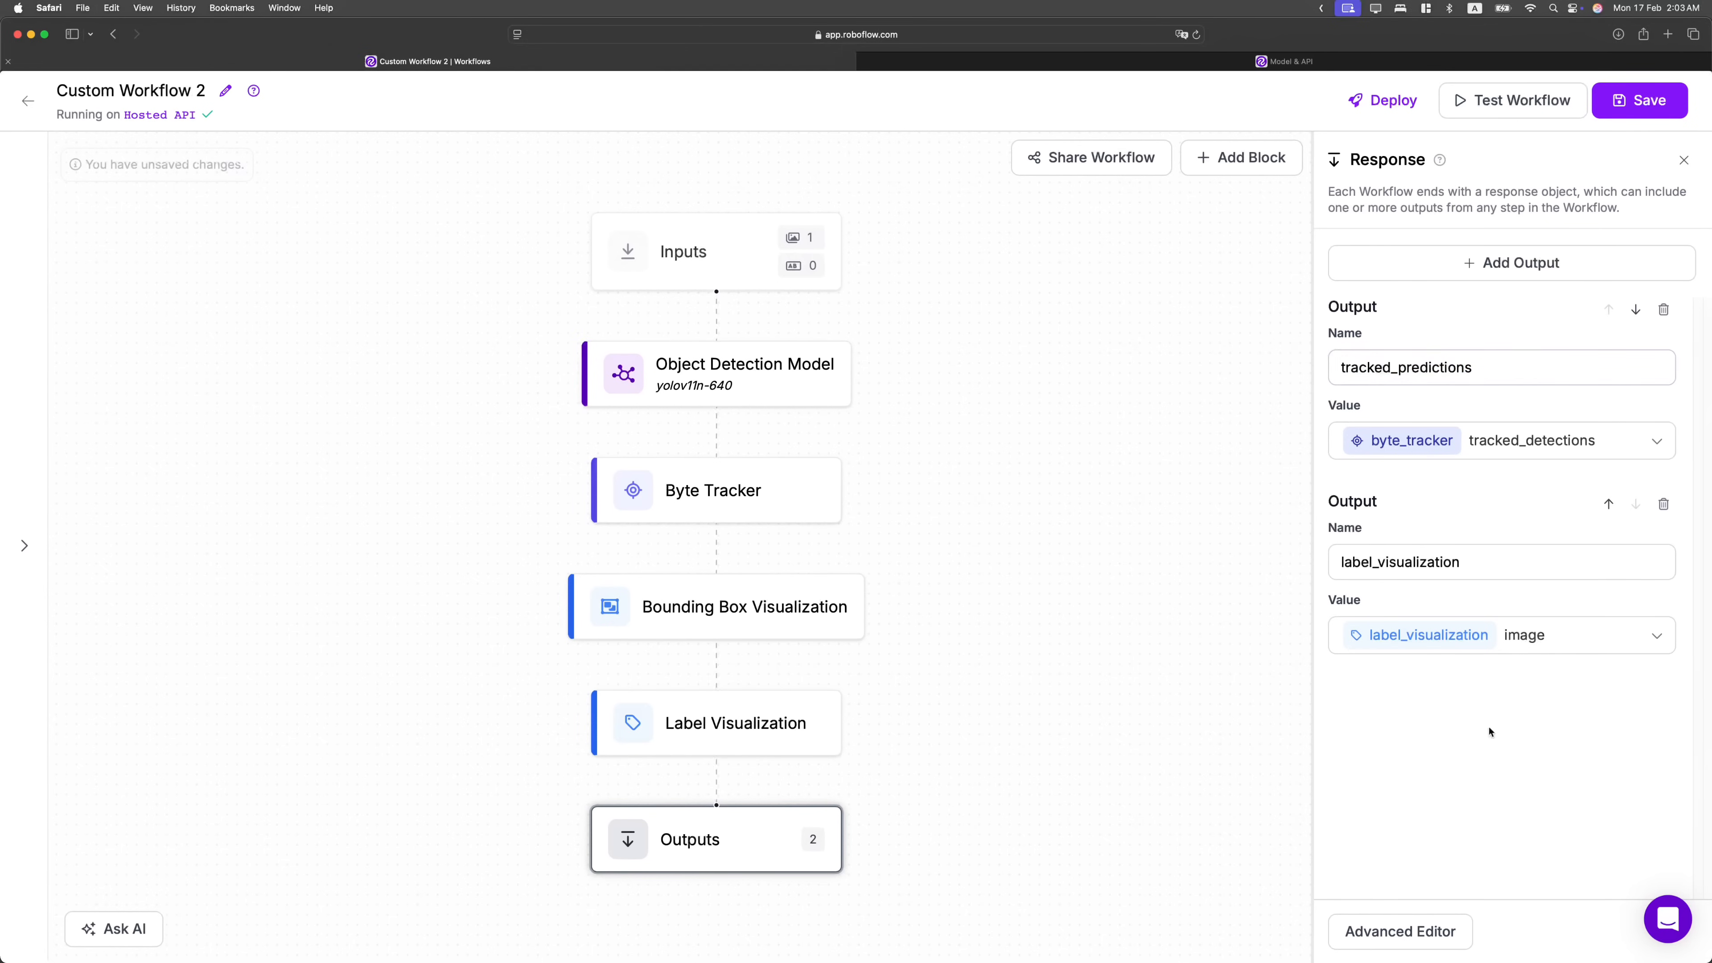
pyautogui.click(1640, 100)
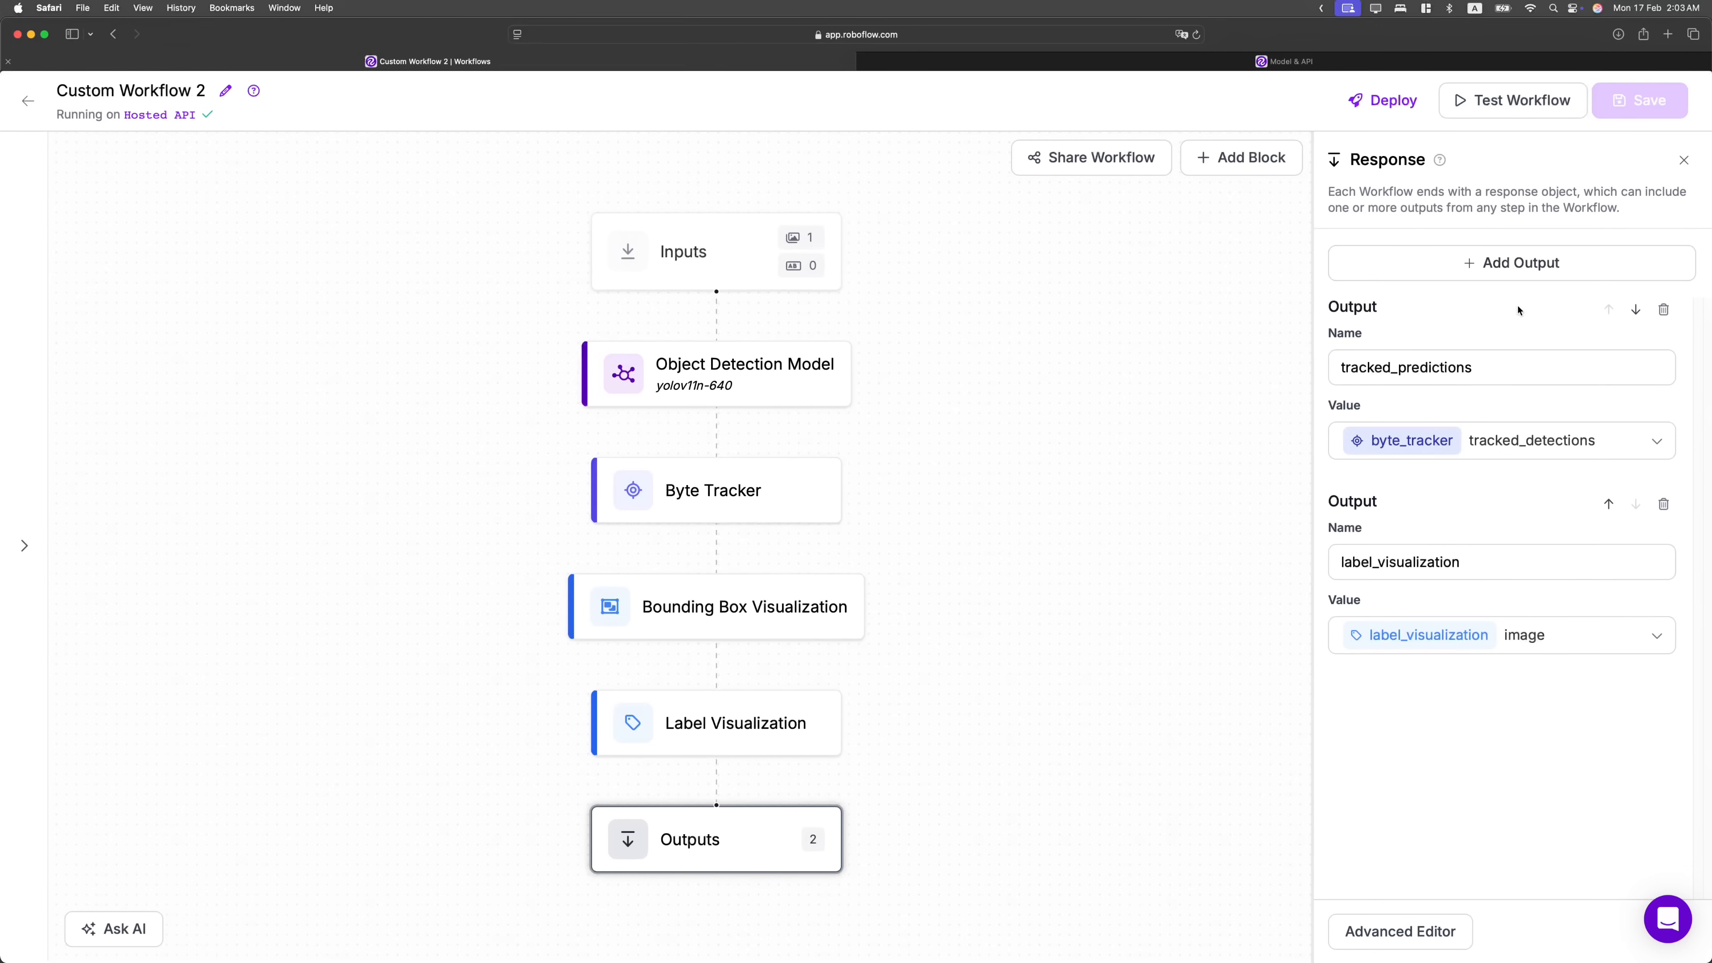
# Check the Hosted API inference server settings, close them without reconnecting, and open the workflow test.
pyautogui.click(160, 115)
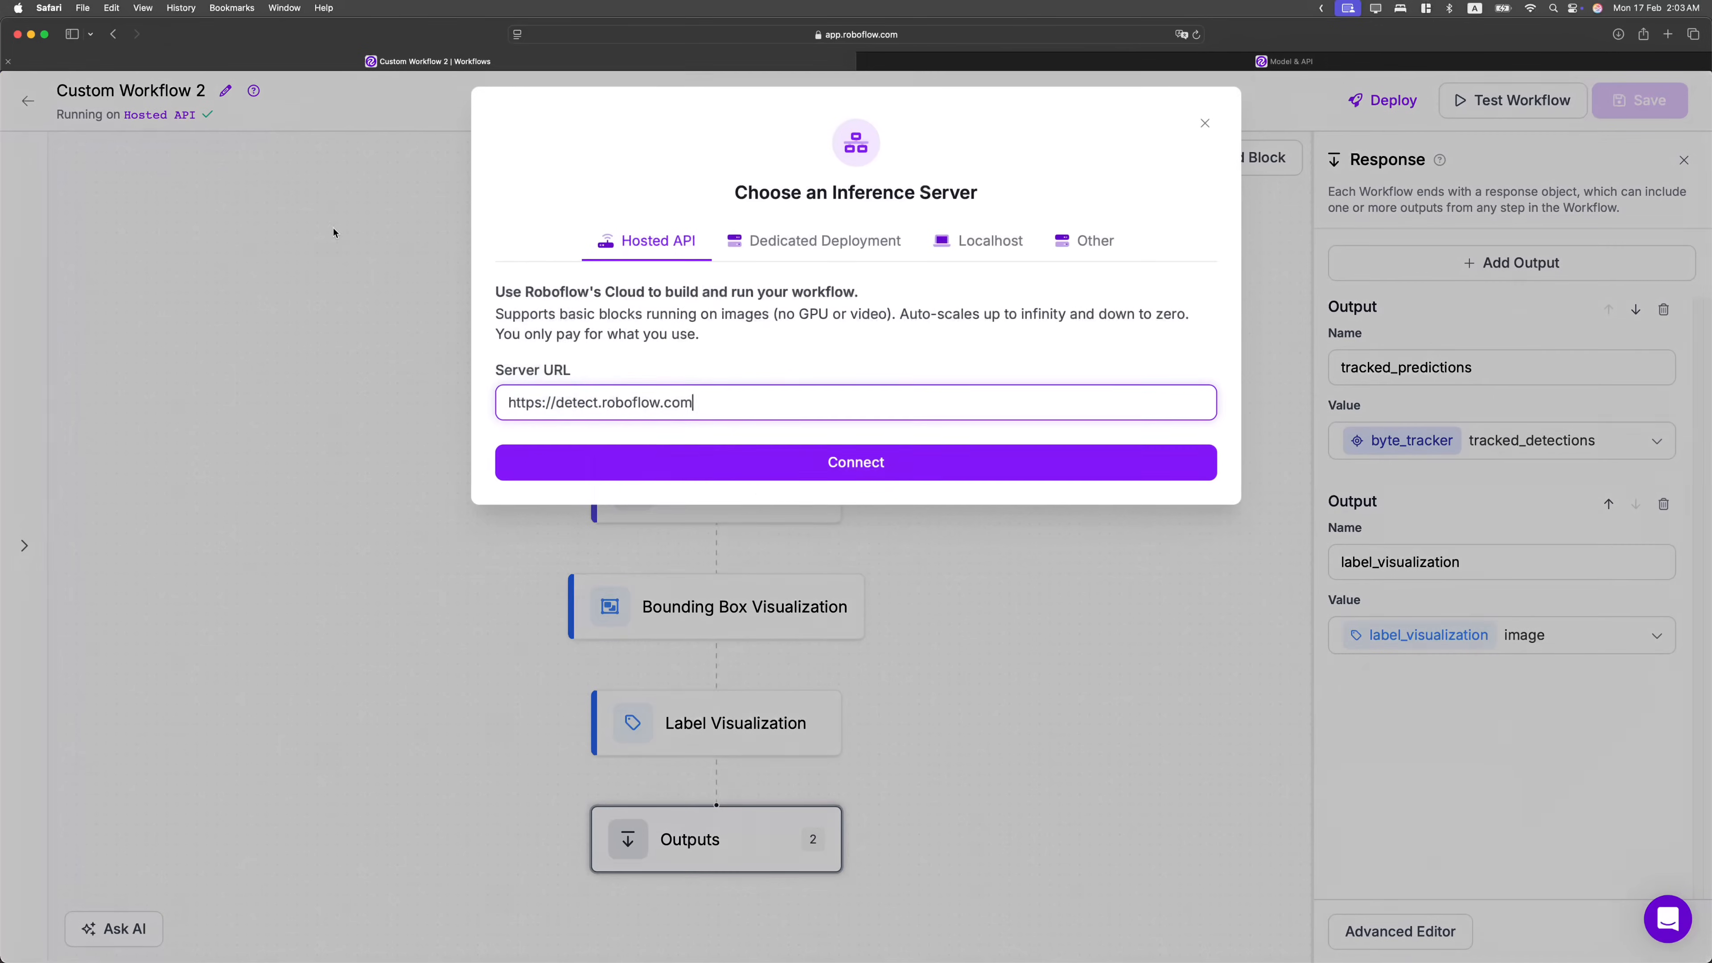
pyautogui.click(1205, 123)
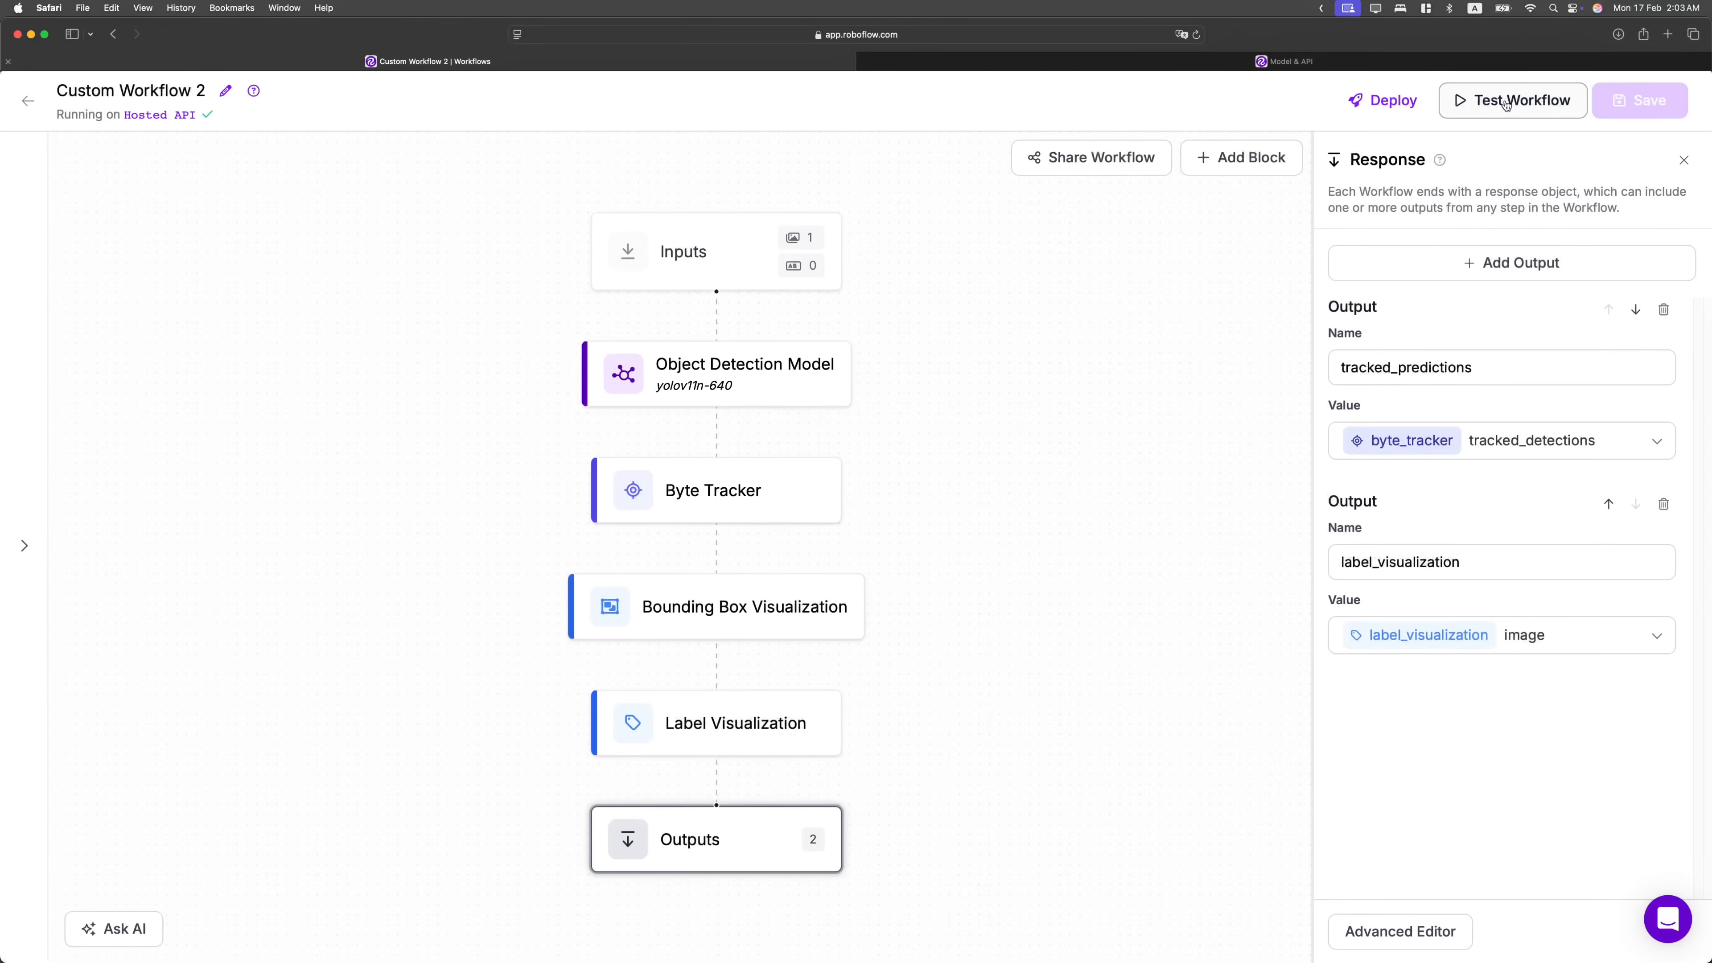
pyautogui.click(1513, 100)
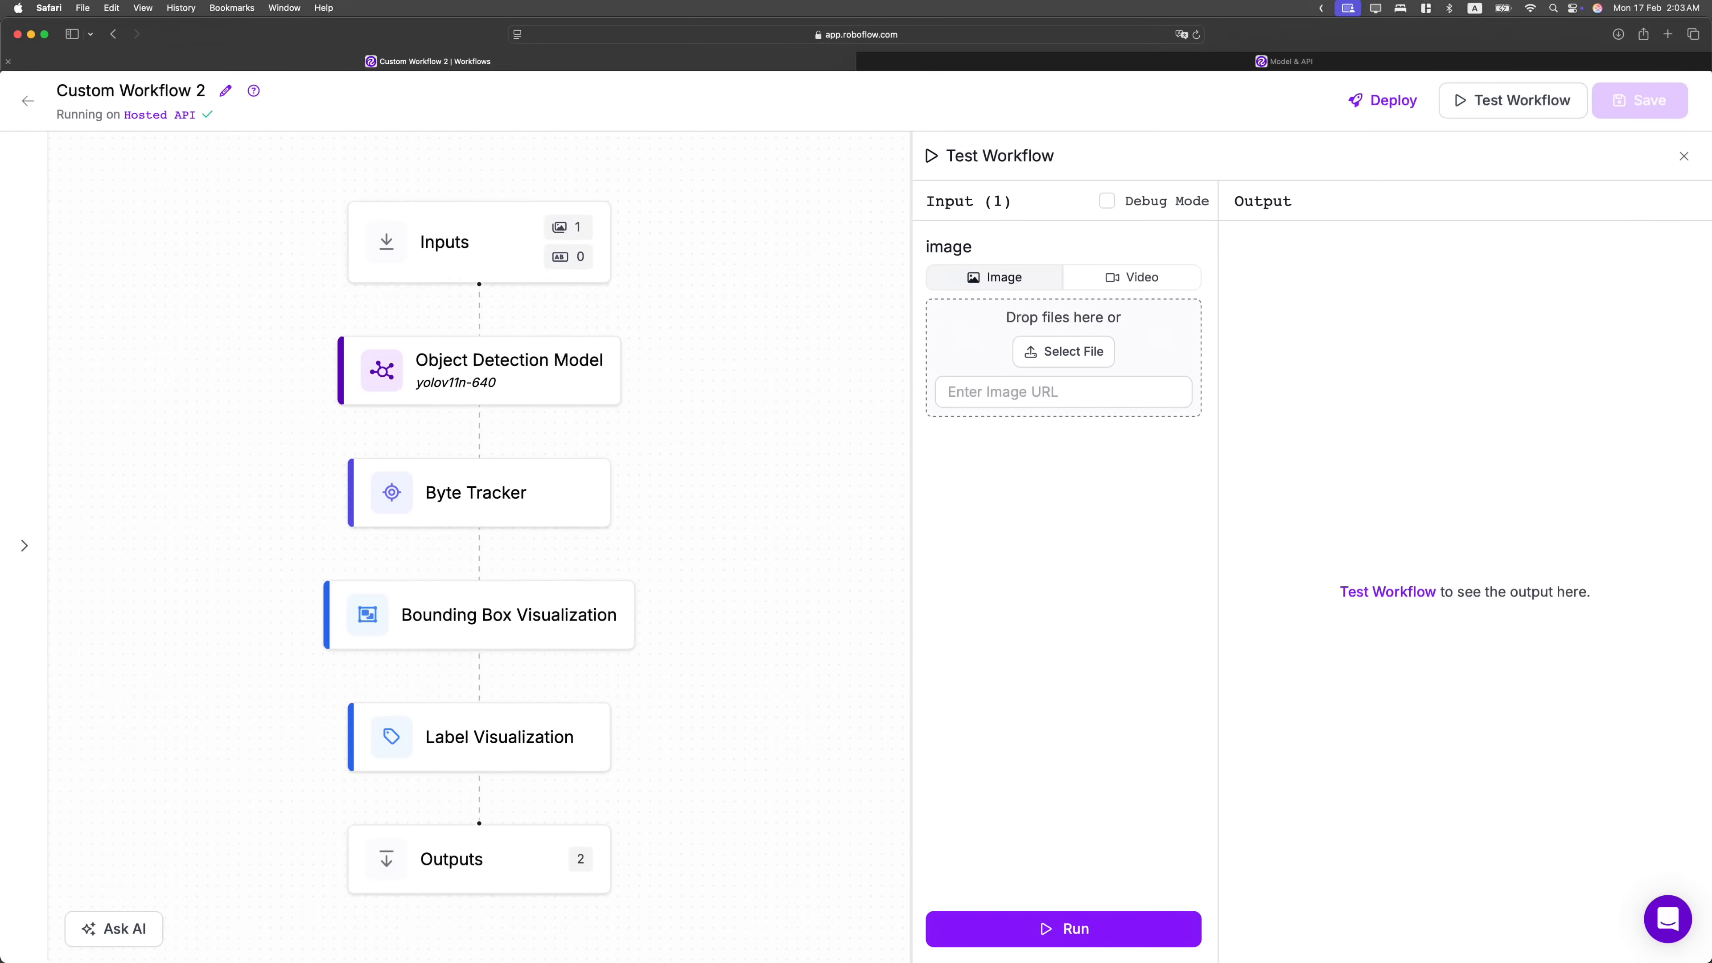
# Switch to Cursor, stop the running script and rerun python test_roboflow.py in the terminal.
pyautogui.press('super+Tab')
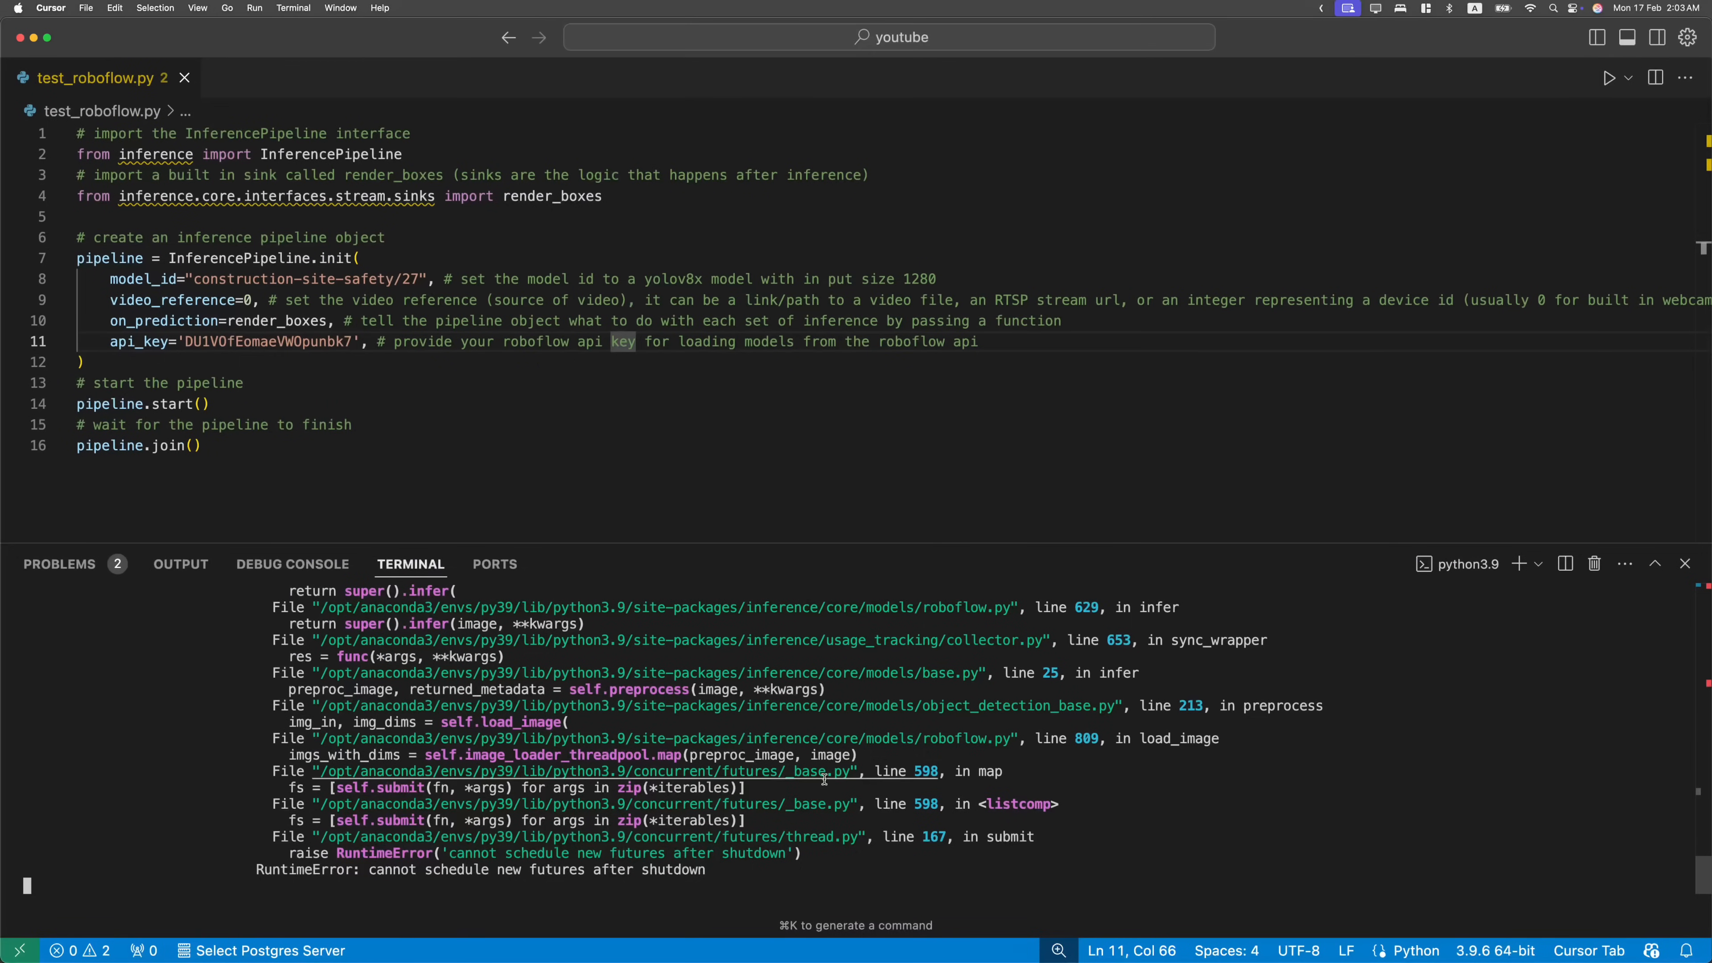
pyautogui.hotkey('ctrl', 'c')
pyautogui.press('Up')
pyautogui.press('Return')
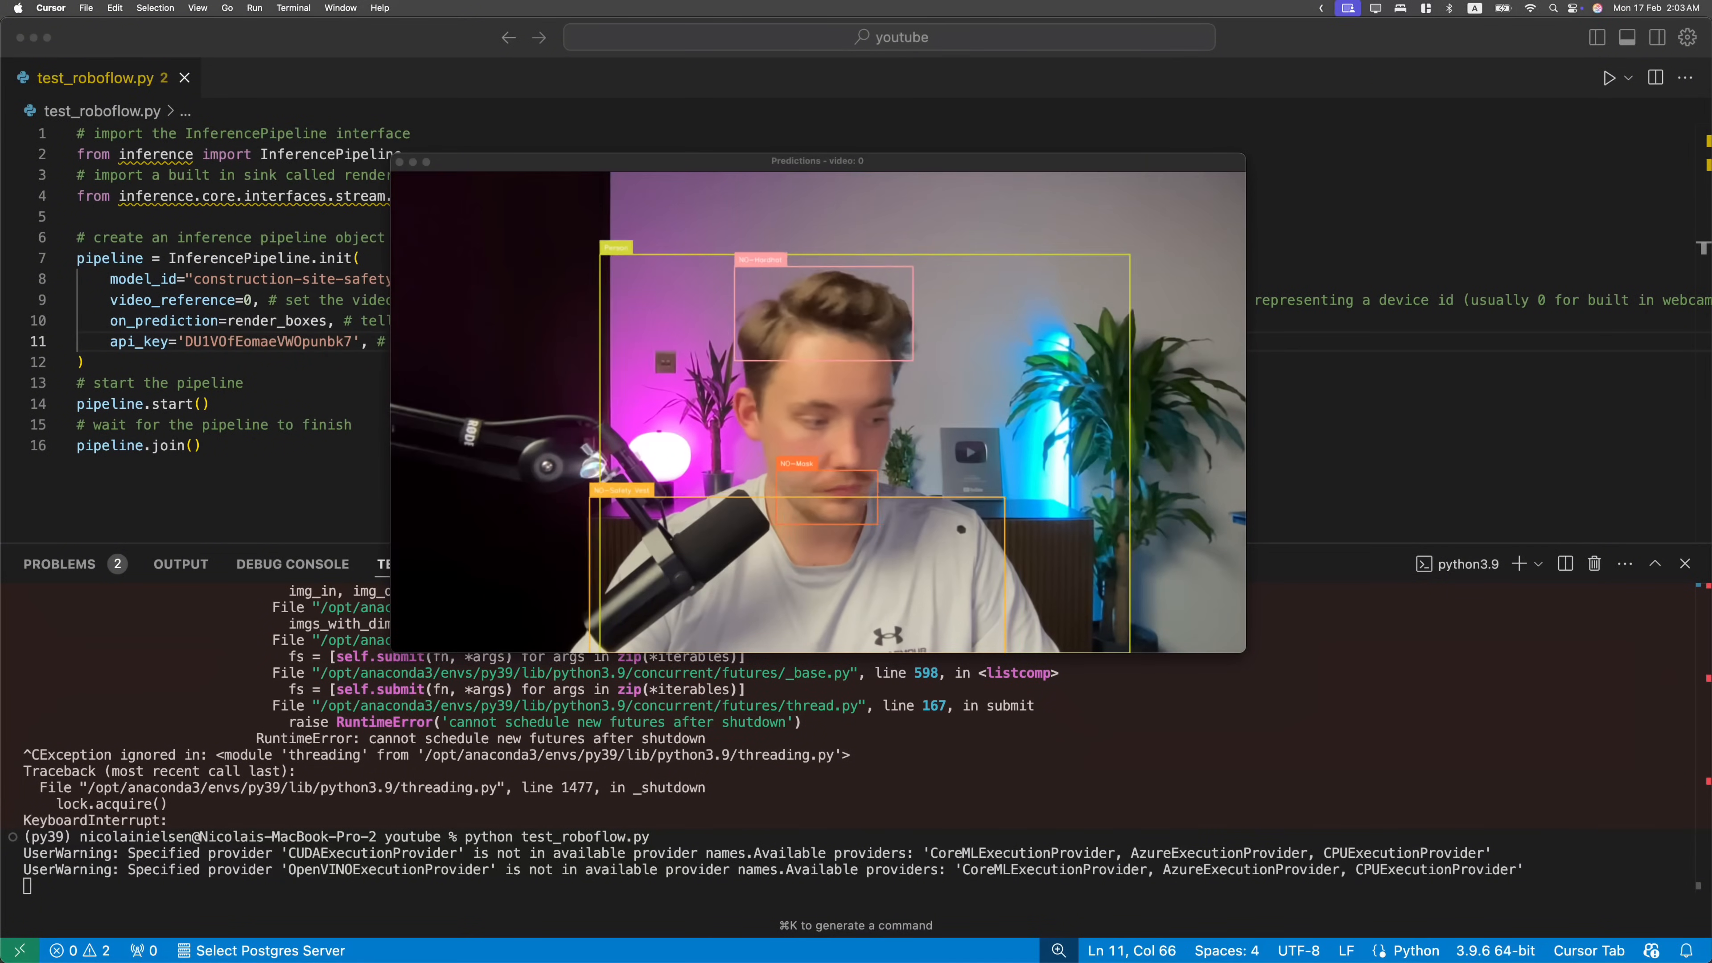
# Return to Roboflow in Safari, supply the webcam predictions screenshot as the test image, and run the workflow.
pyautogui.press('super+Tab')
pyautogui.moveTo(1150, 364); pyautogui.dragTo(1119, 331)
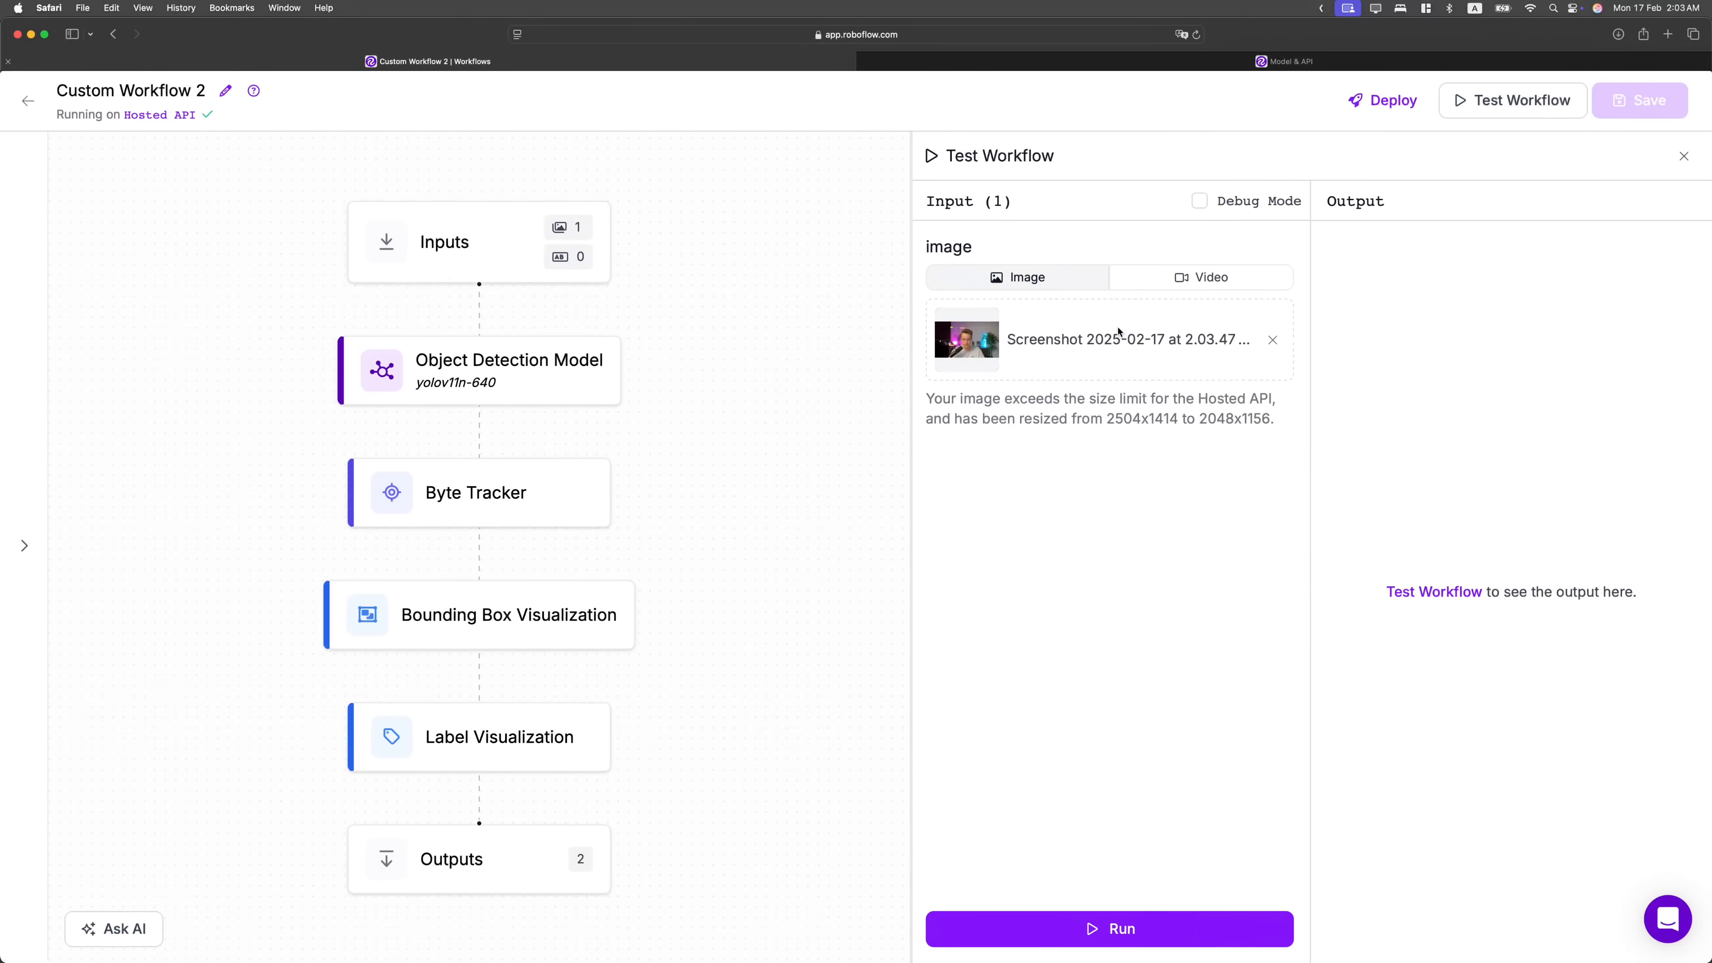
pyautogui.click(1120, 929)
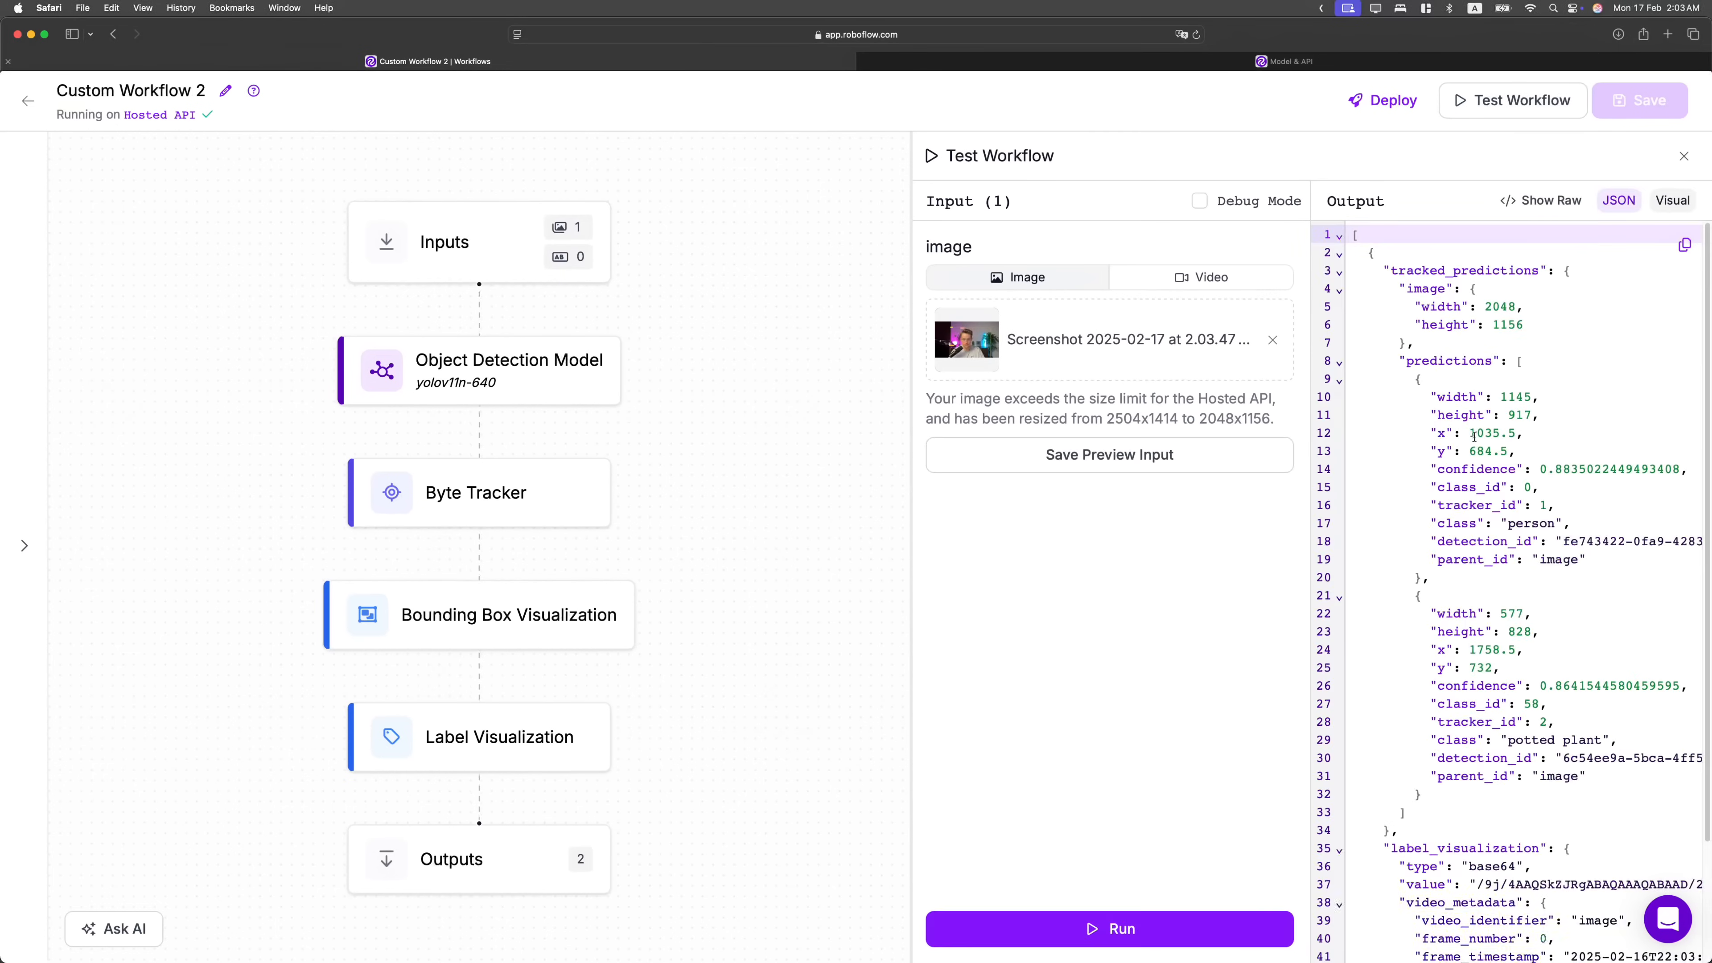
# Examine the test result as JSON and as an image, and compare its tracked_predictions field with the workflow's Outputs.
pyautogui.scroll(-1, 1514, 609)
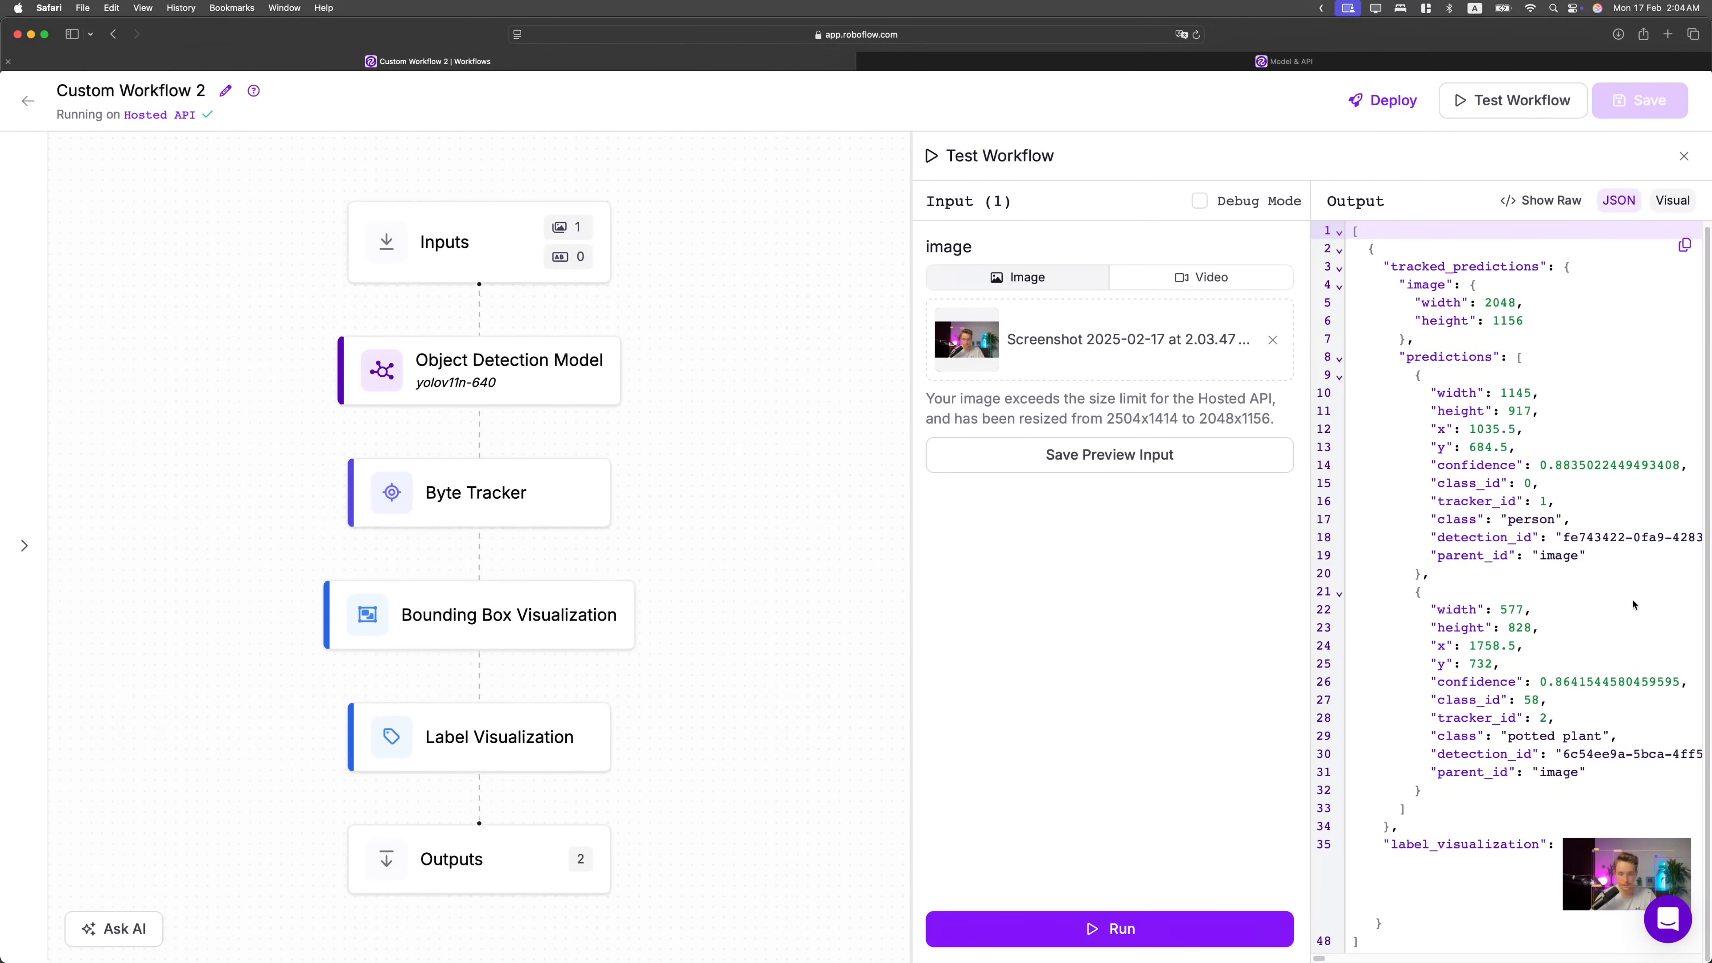
pyautogui.click(1674, 202)
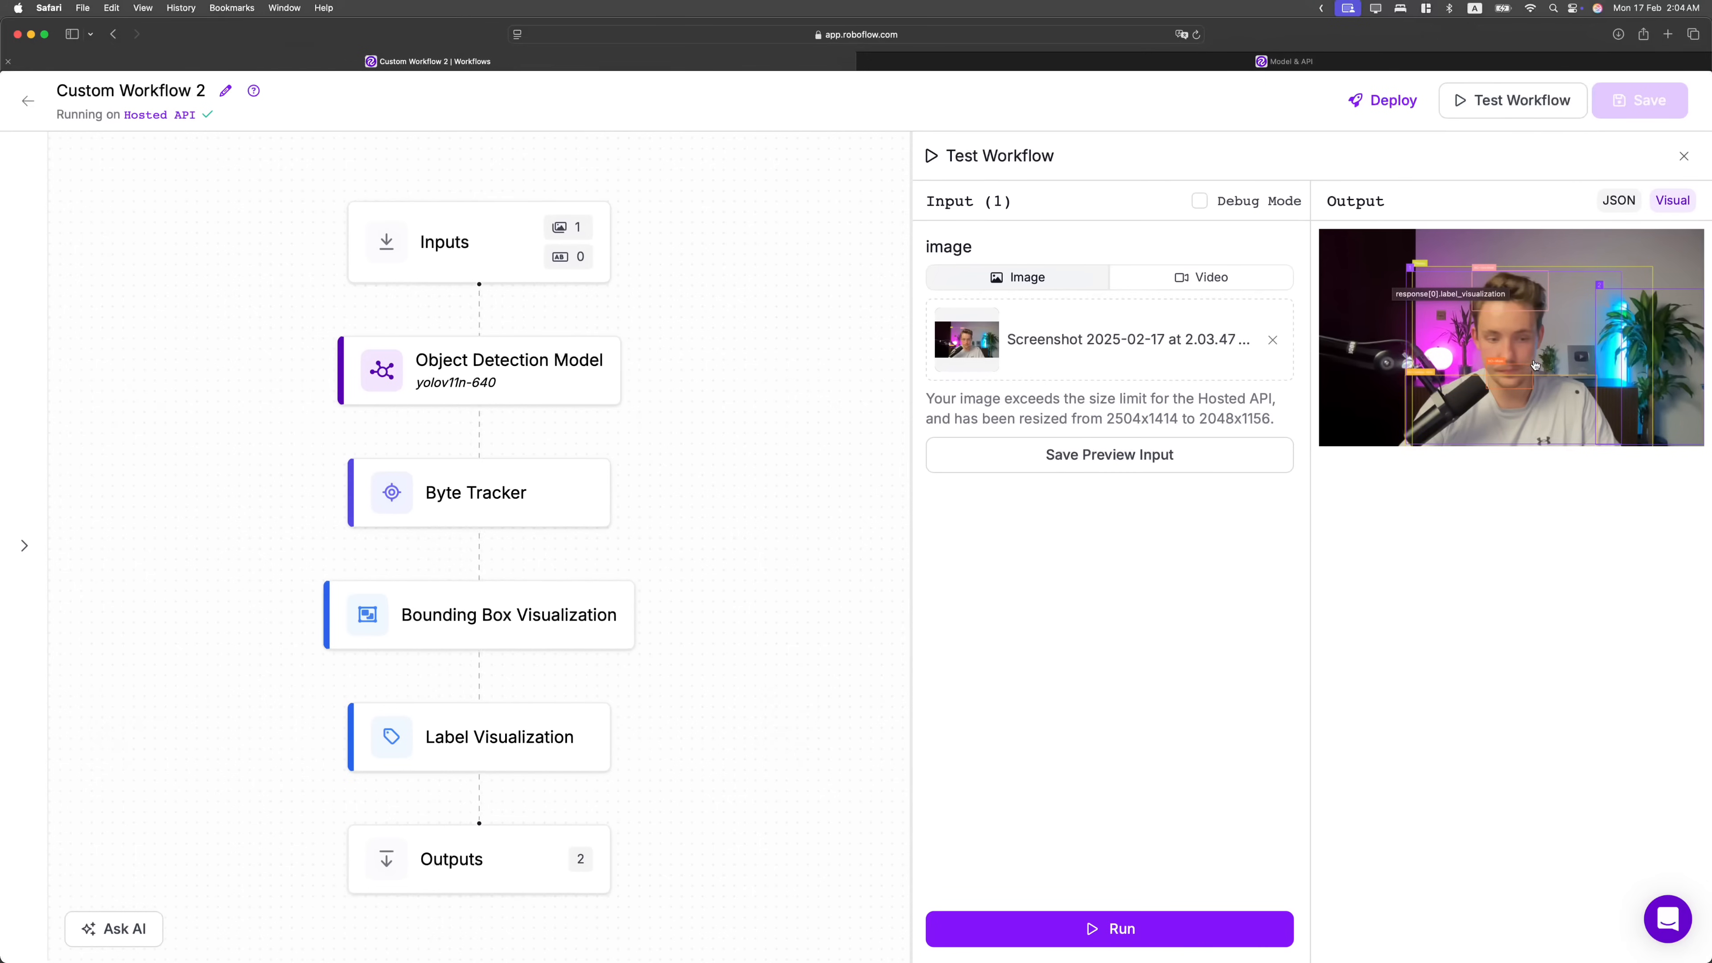
pyautogui.click(1619, 200)
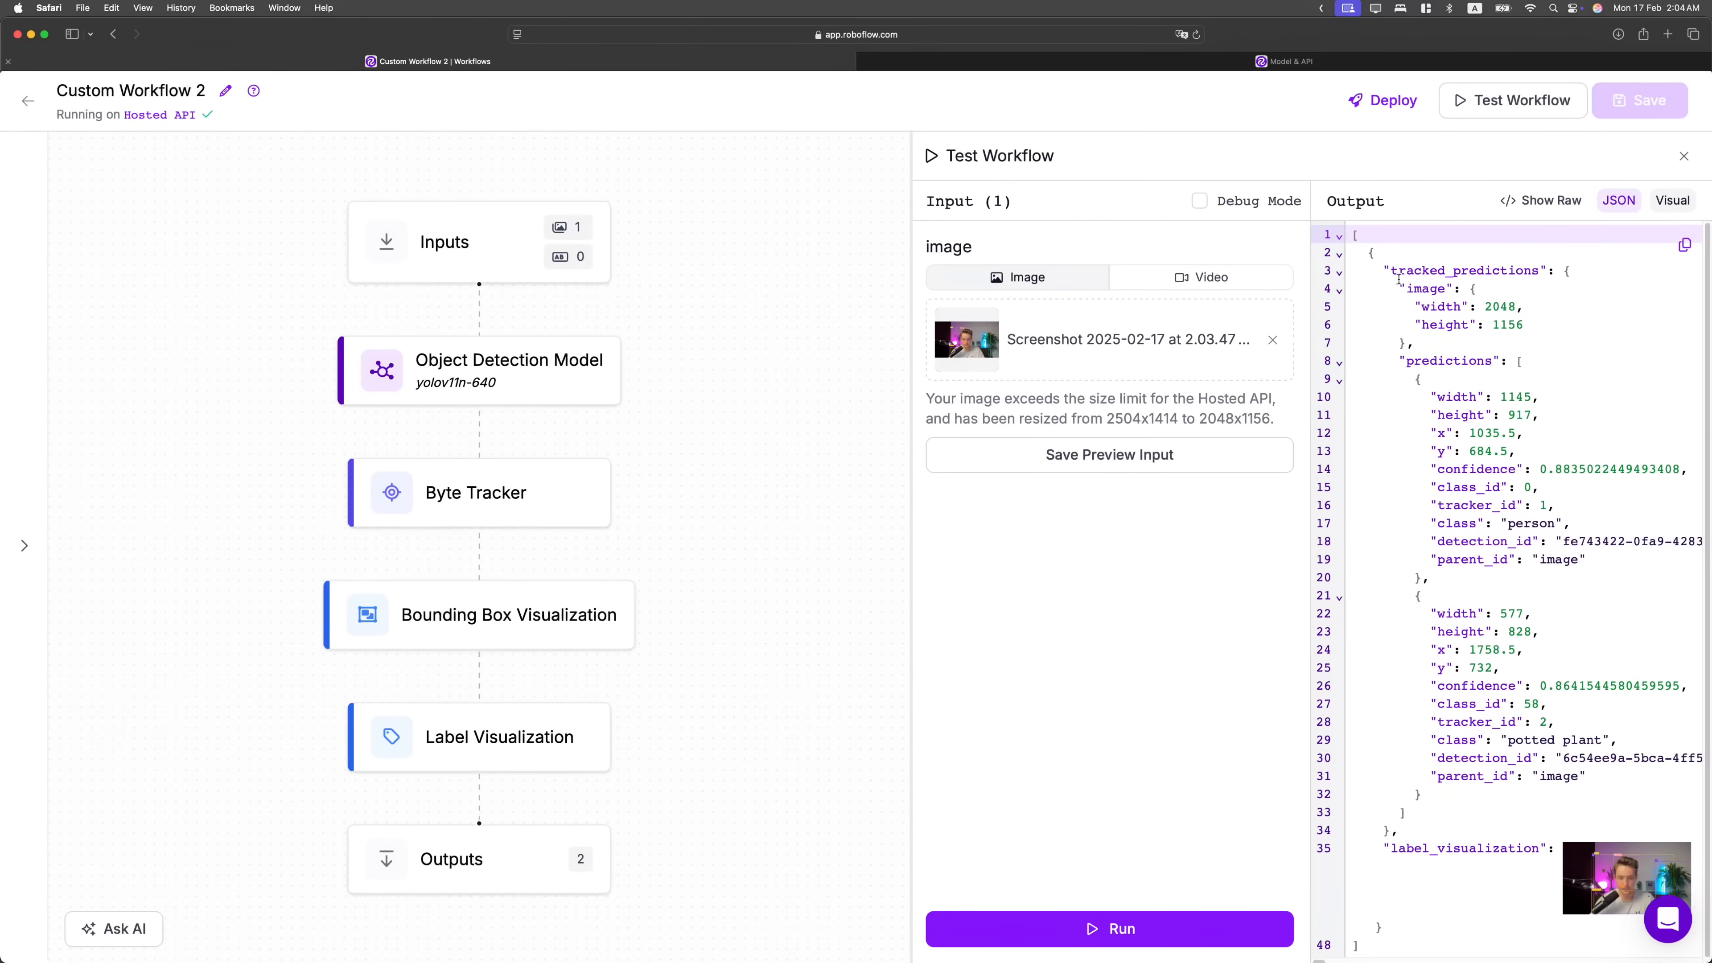
pyautogui.moveTo(1385, 269); pyautogui.dragTo(1550, 270)
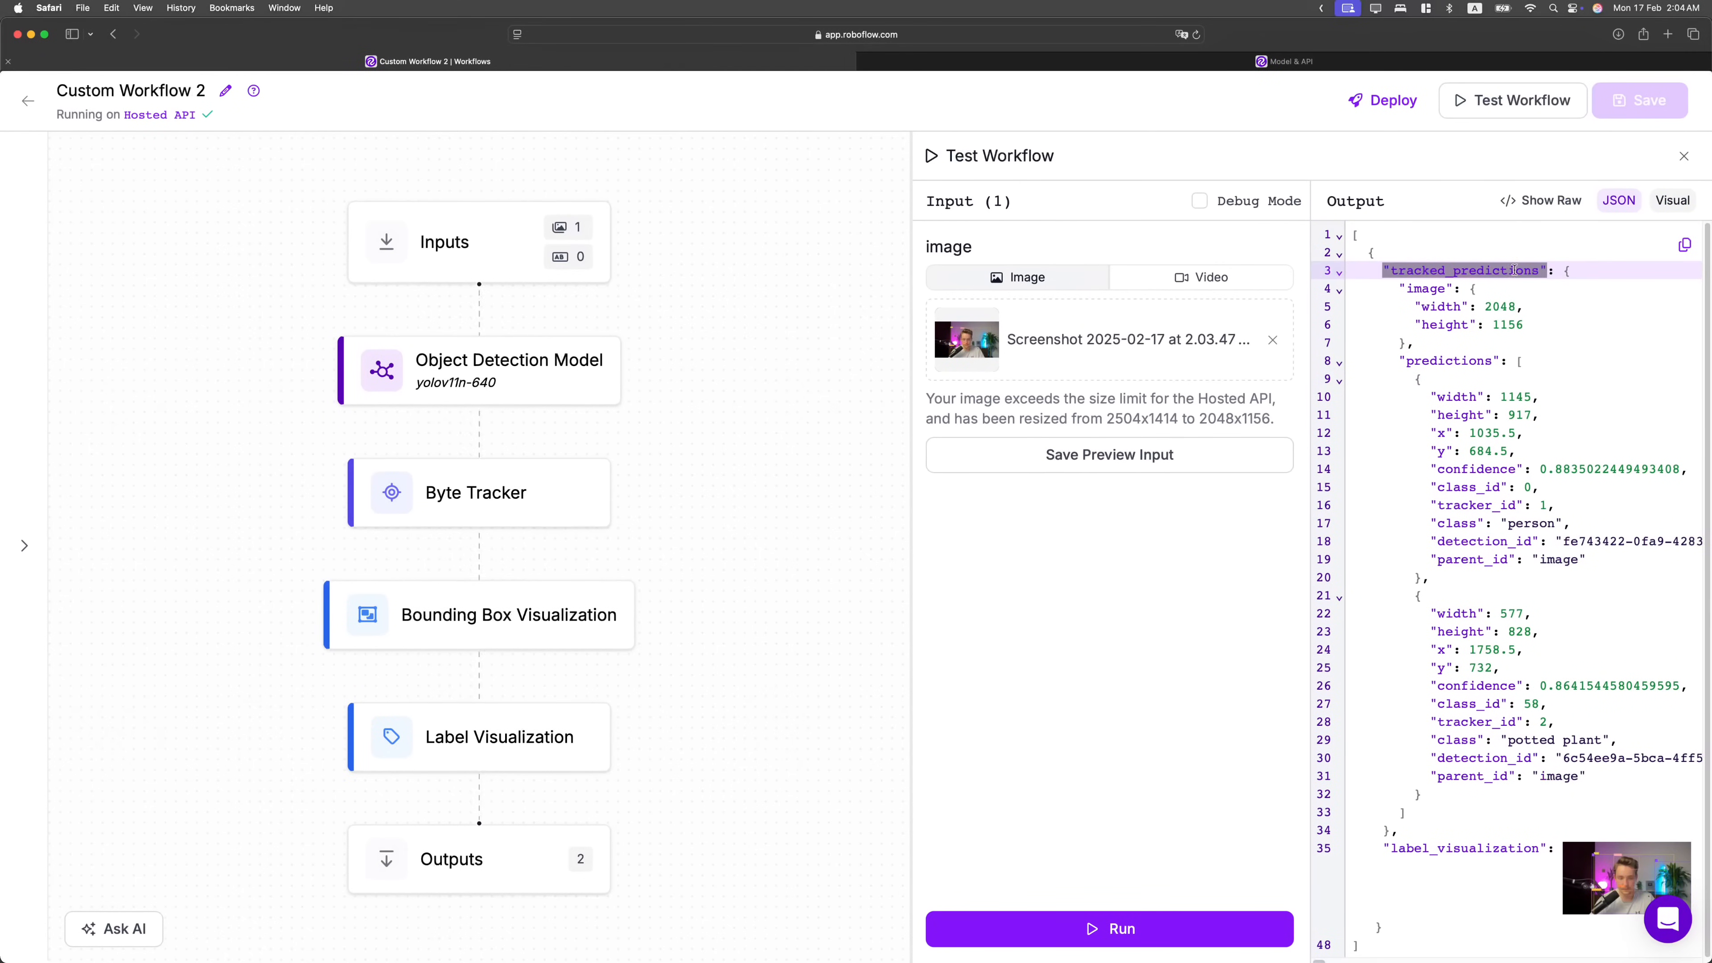
pyautogui.moveTo(1445, 271); pyautogui.dragTo(1544, 270)
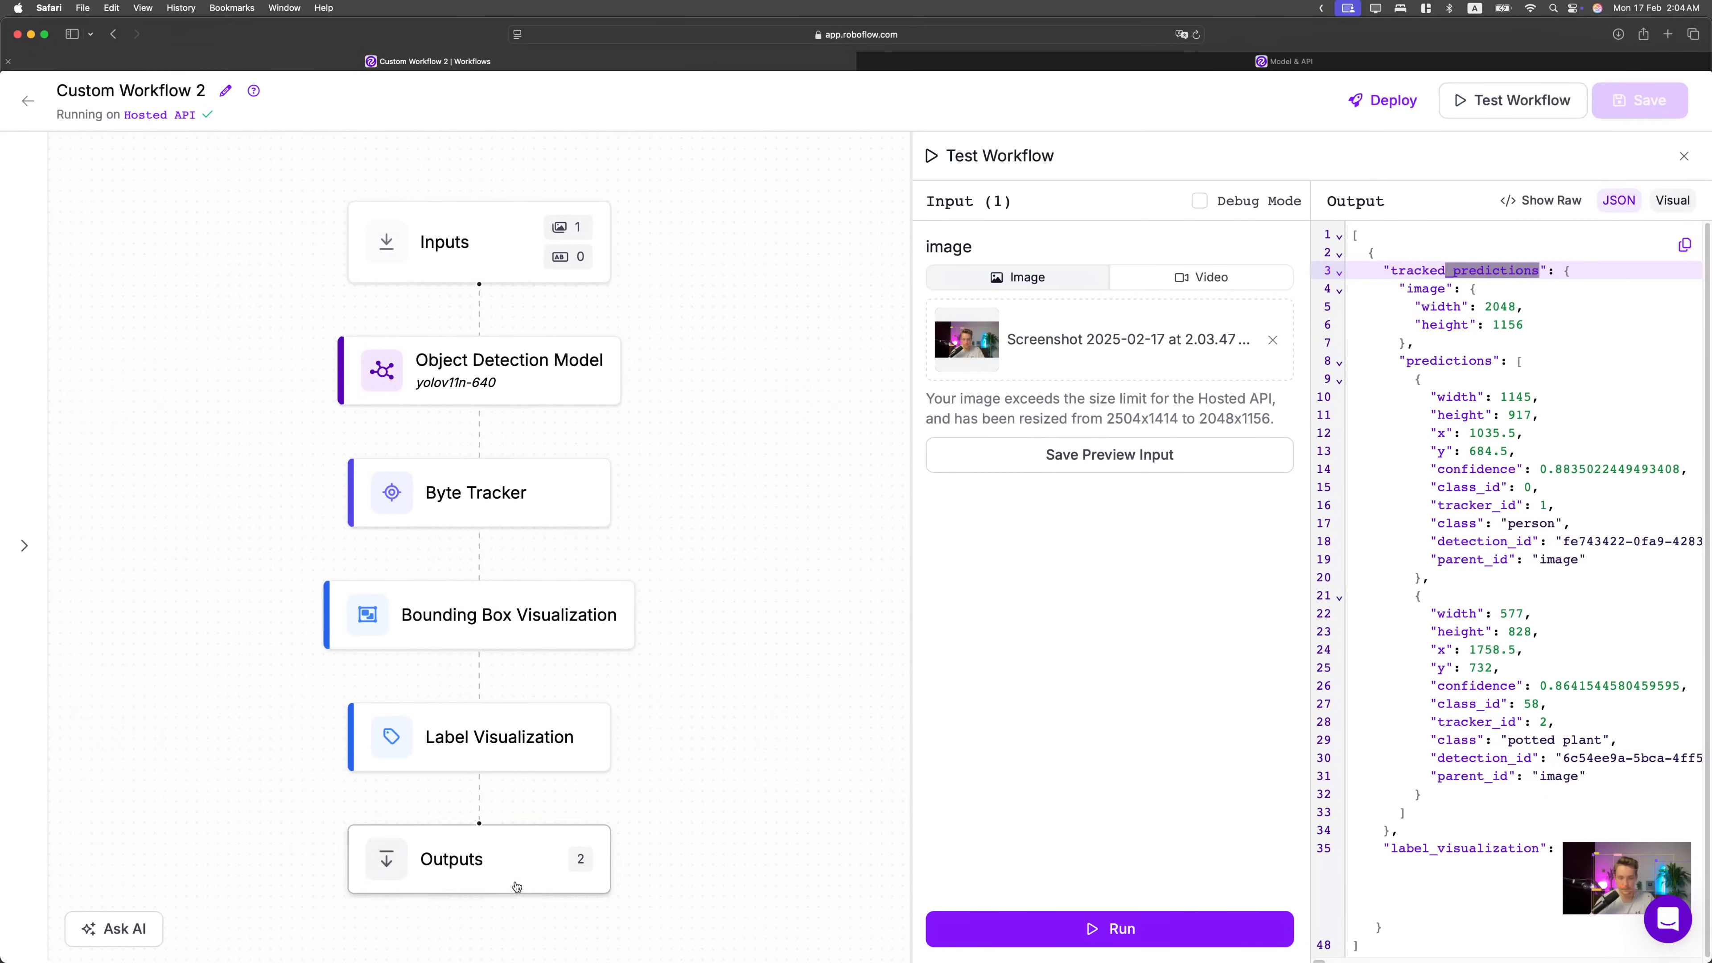
pyautogui.click(465, 859)
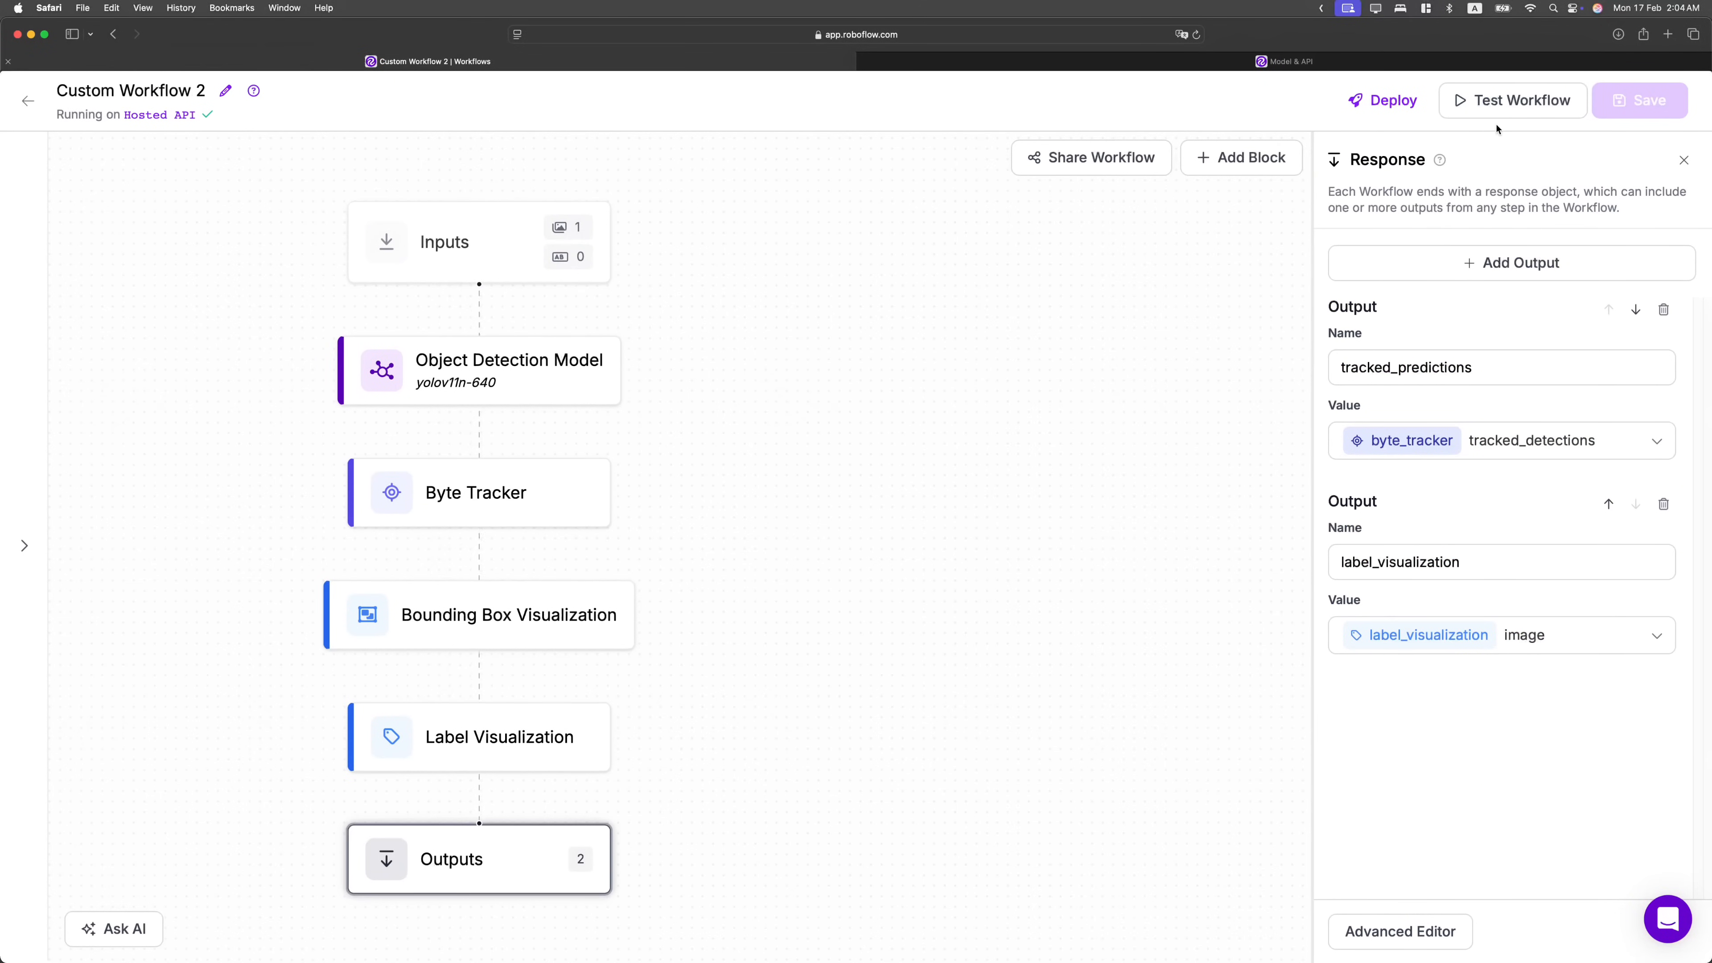
pyautogui.click(1513, 100)
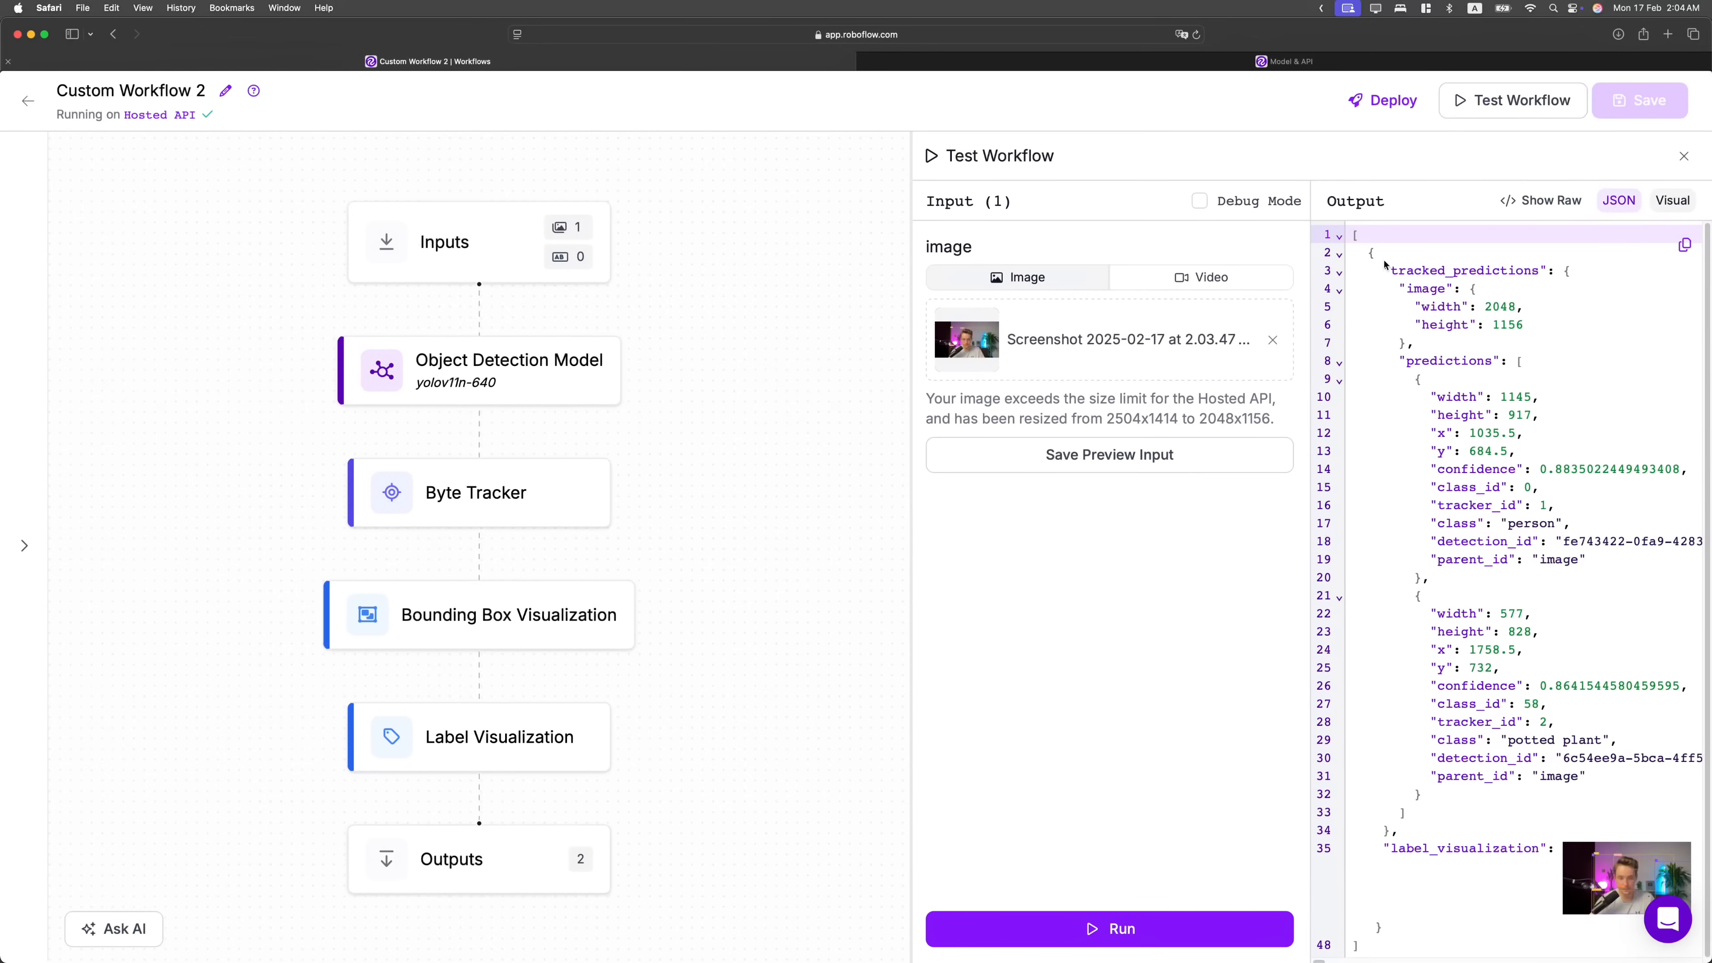
# Examine the tracked_predictions and label_visualization fields in the JSON result and view the annotated image enlarged.
pyautogui.moveTo(1384, 265); pyautogui.dragTo(1551, 269)
pyautogui.click(1385, 366)
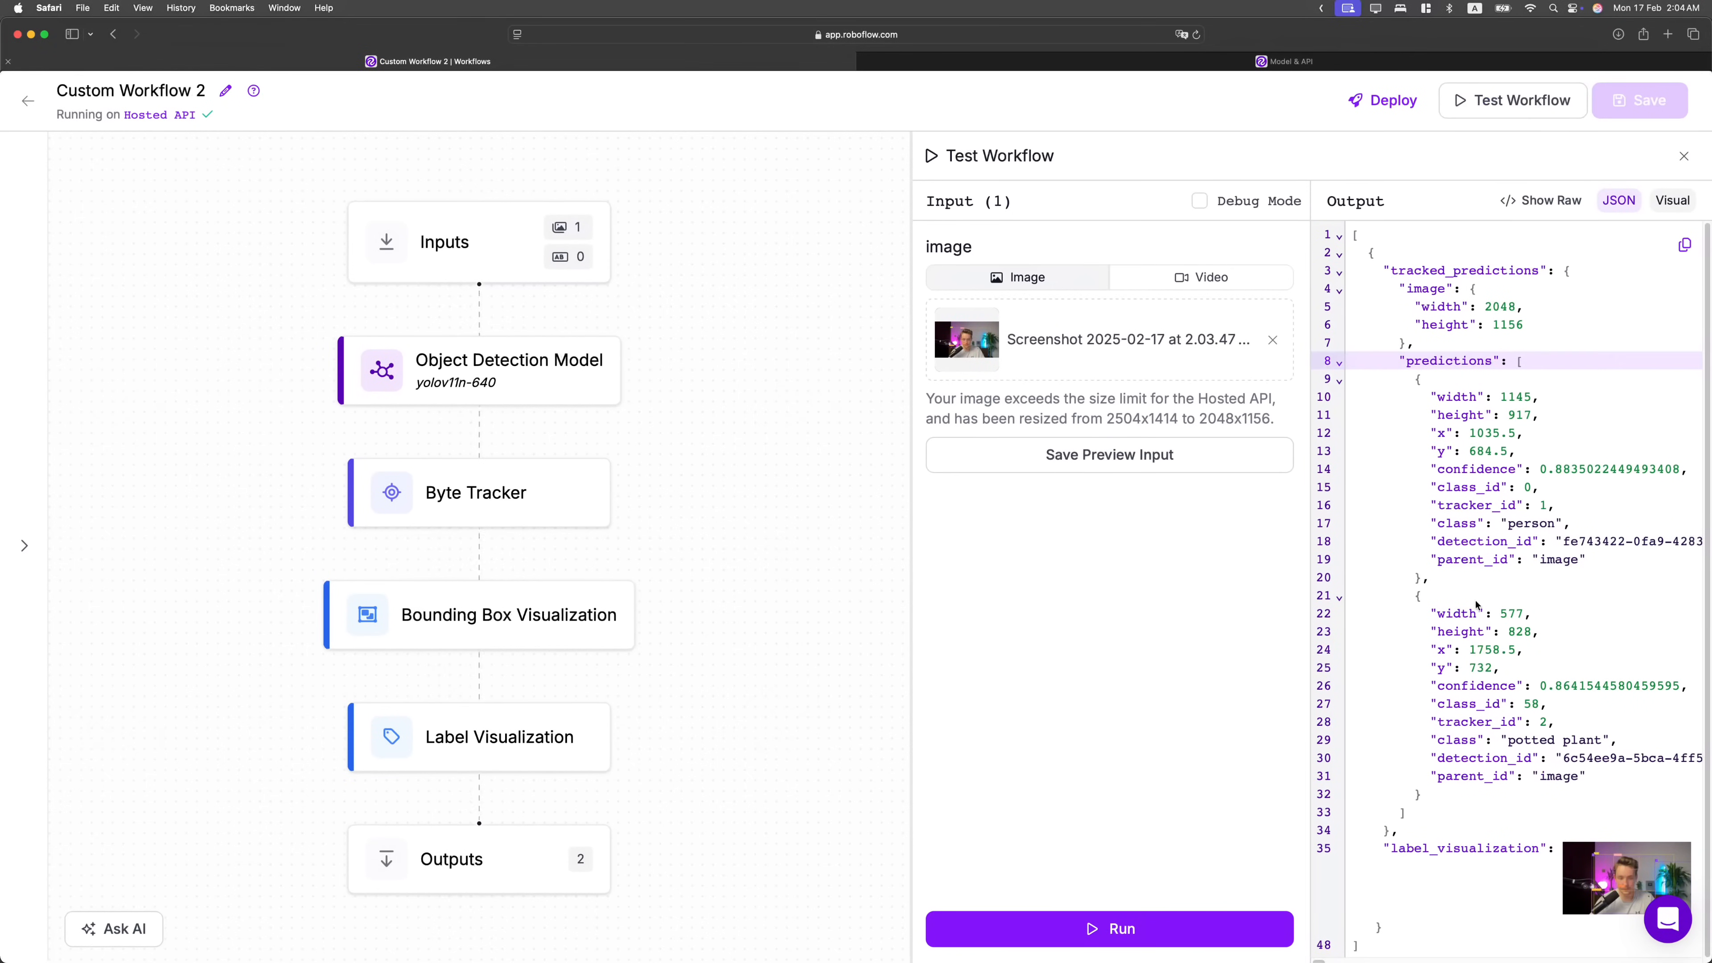
pyautogui.moveTo(1385, 844); pyautogui.dragTo(1543, 843)
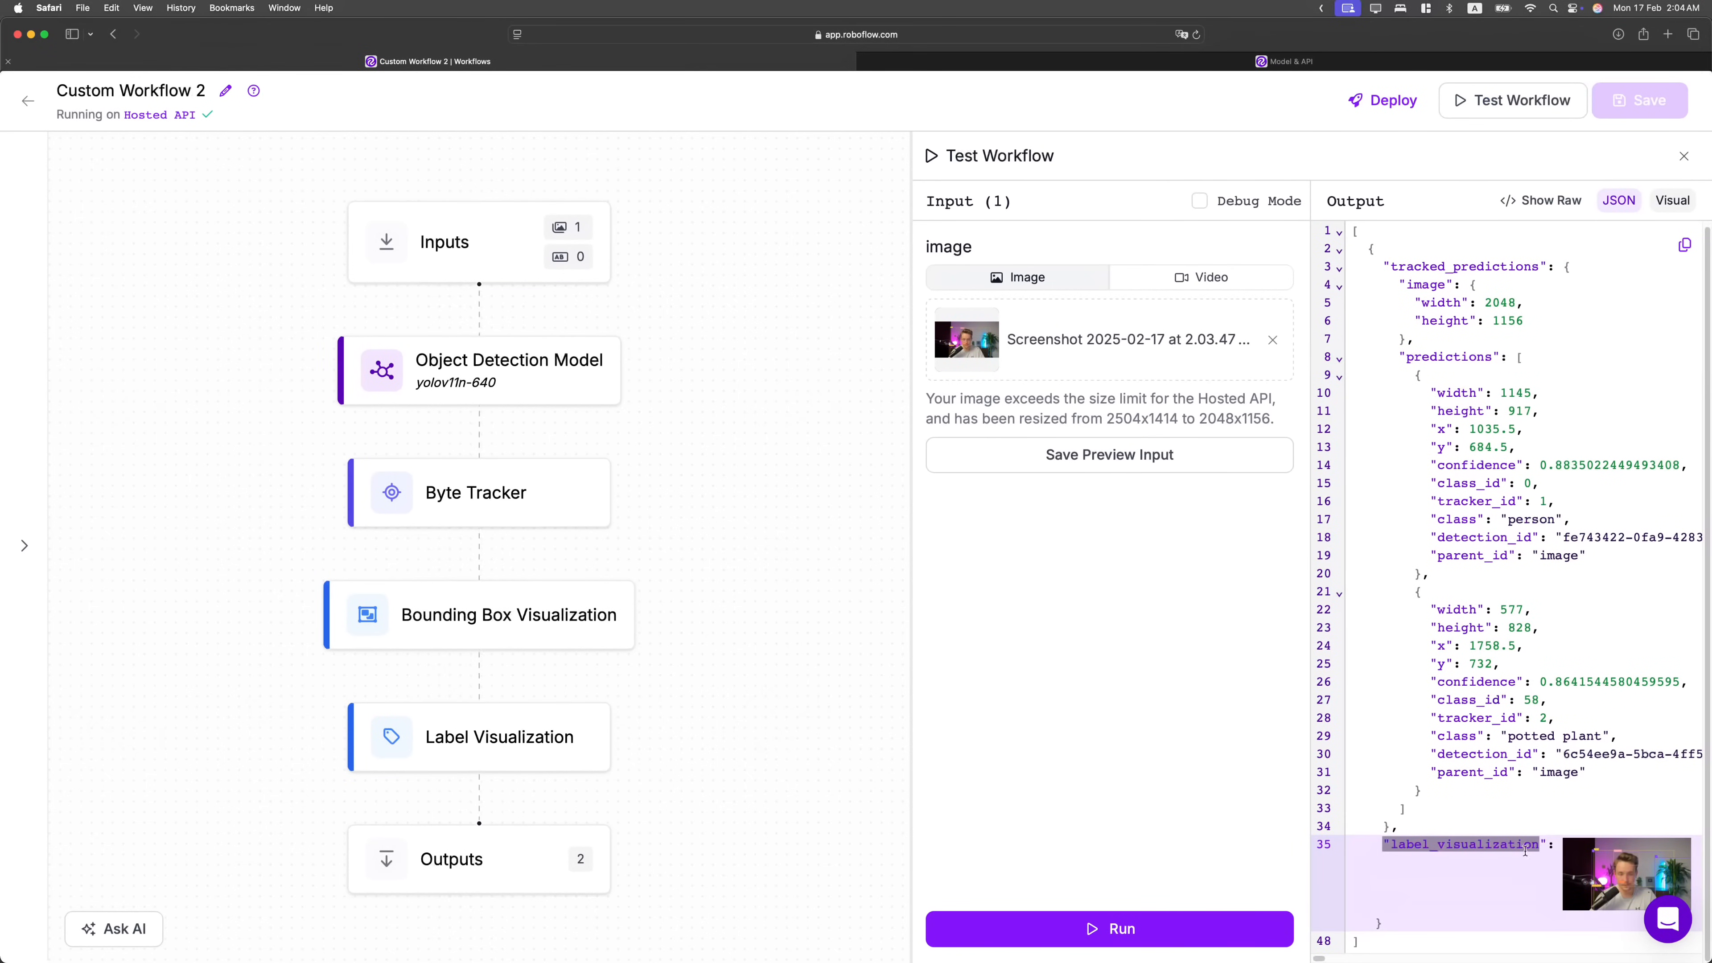
pyautogui.click(1621, 875)
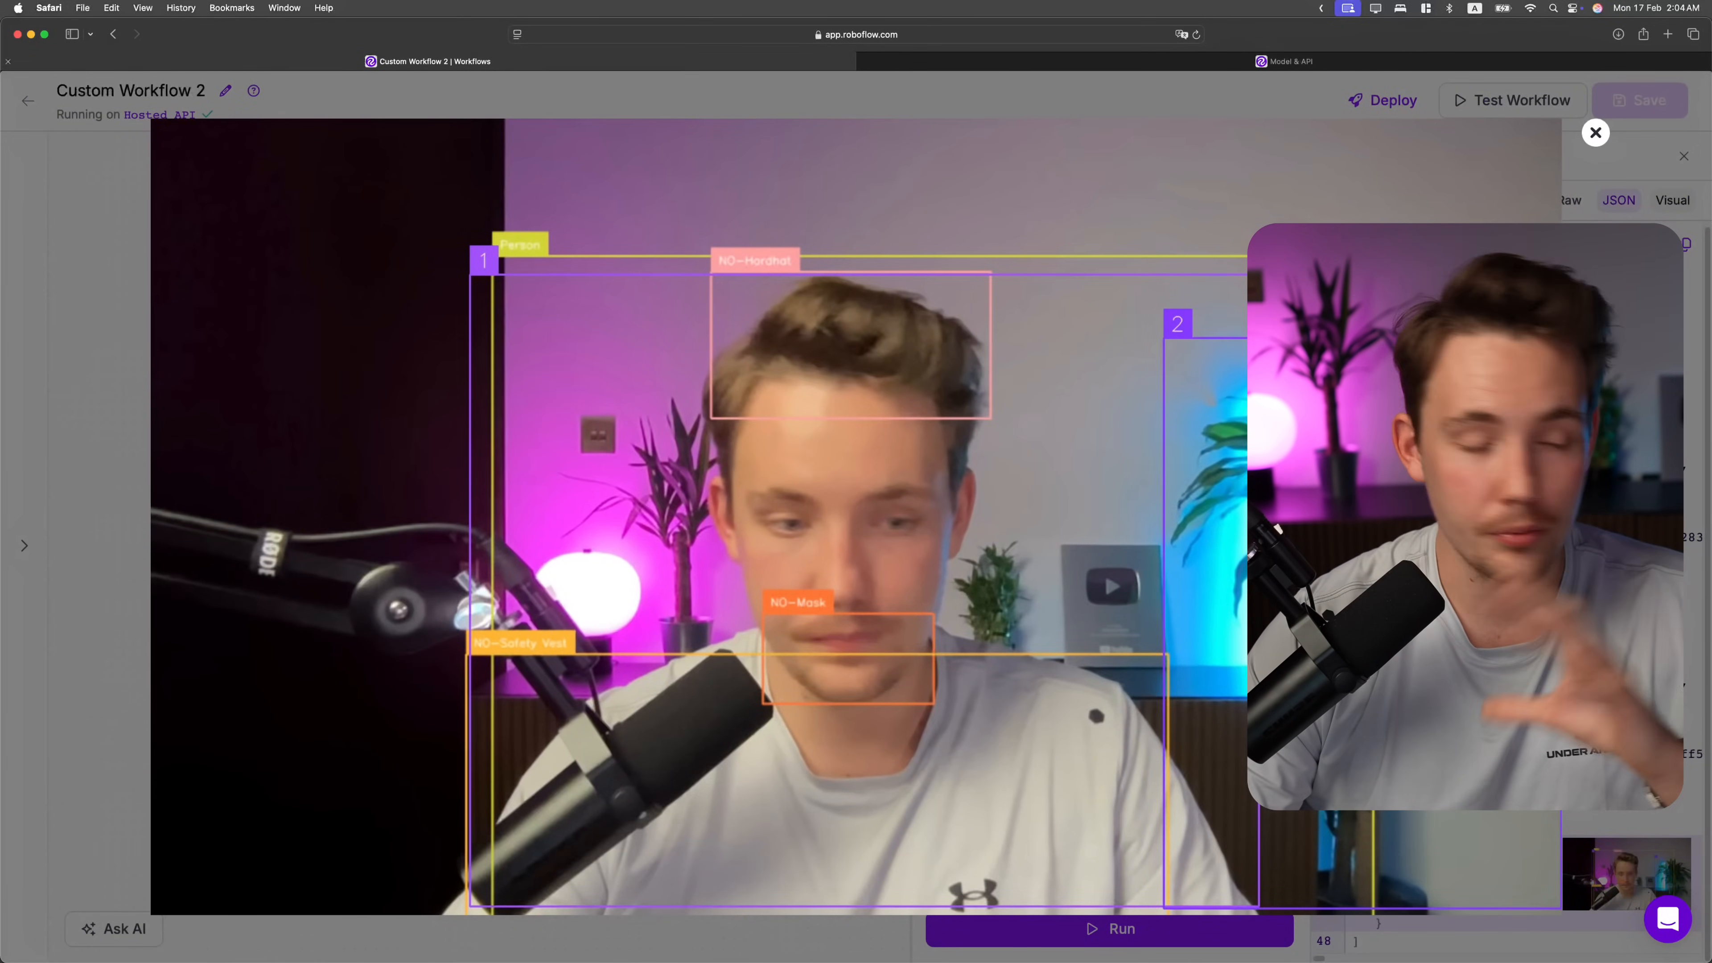
pyautogui.press('Escape')
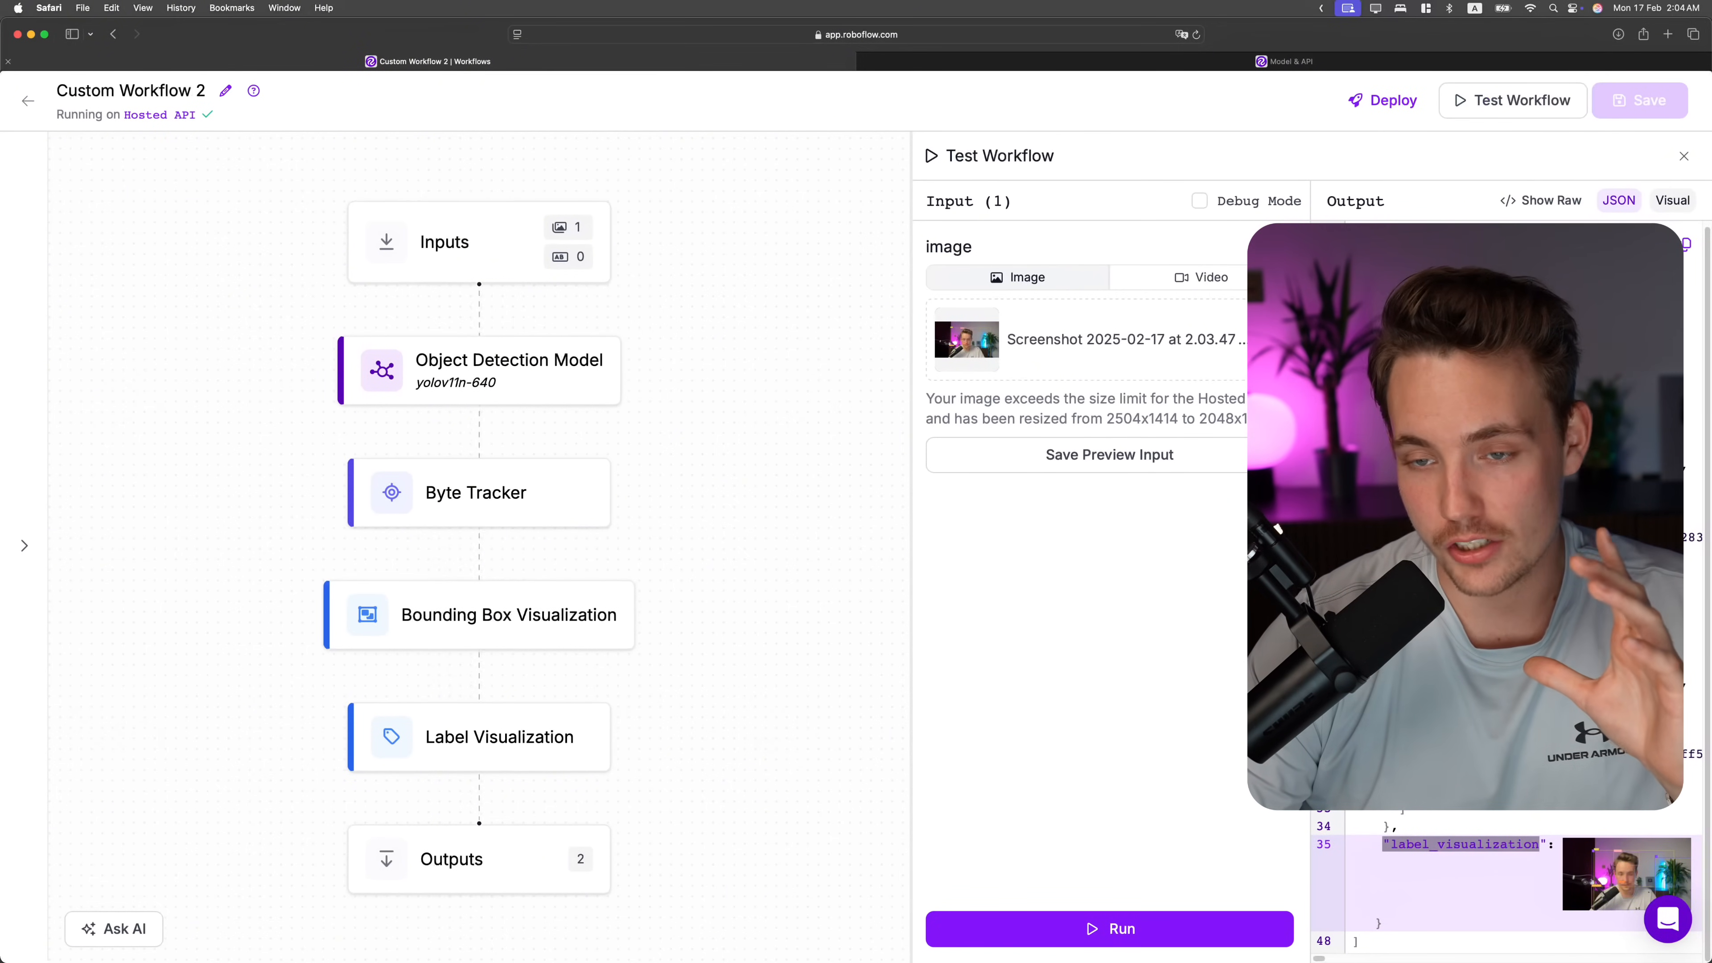
# Review the Dedicated Deployment and Localhost inference server options, including the local install command and server URL.
pyautogui.click(161, 116)
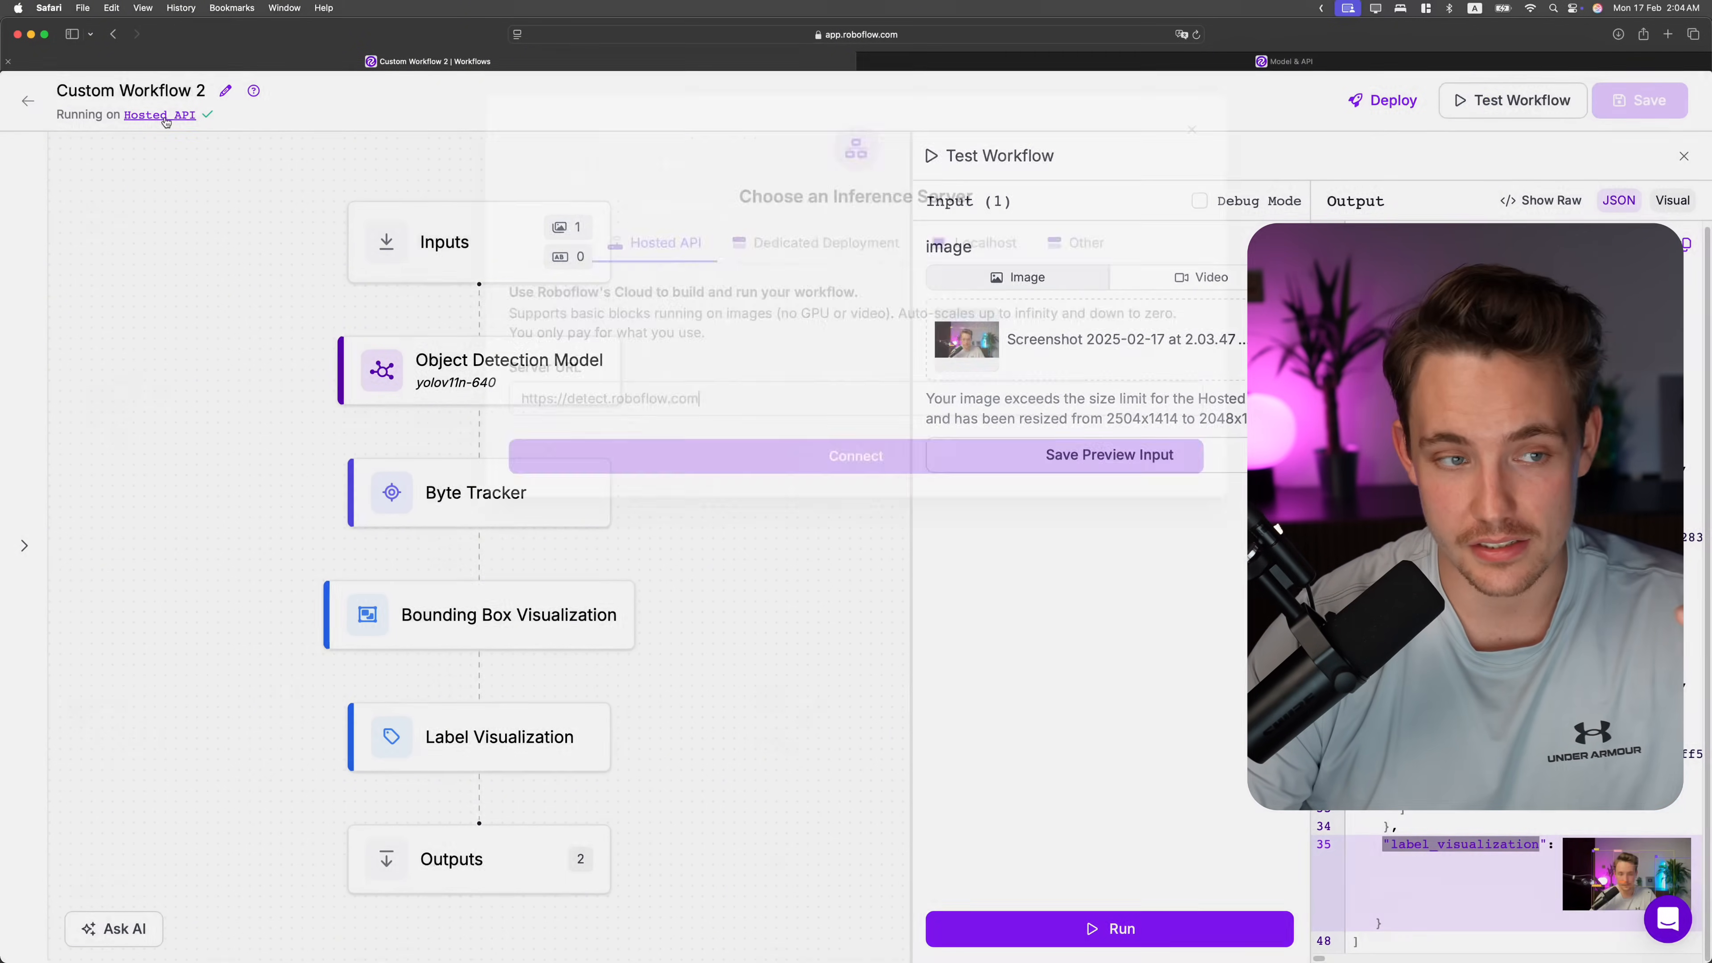
pyautogui.click(831, 247)
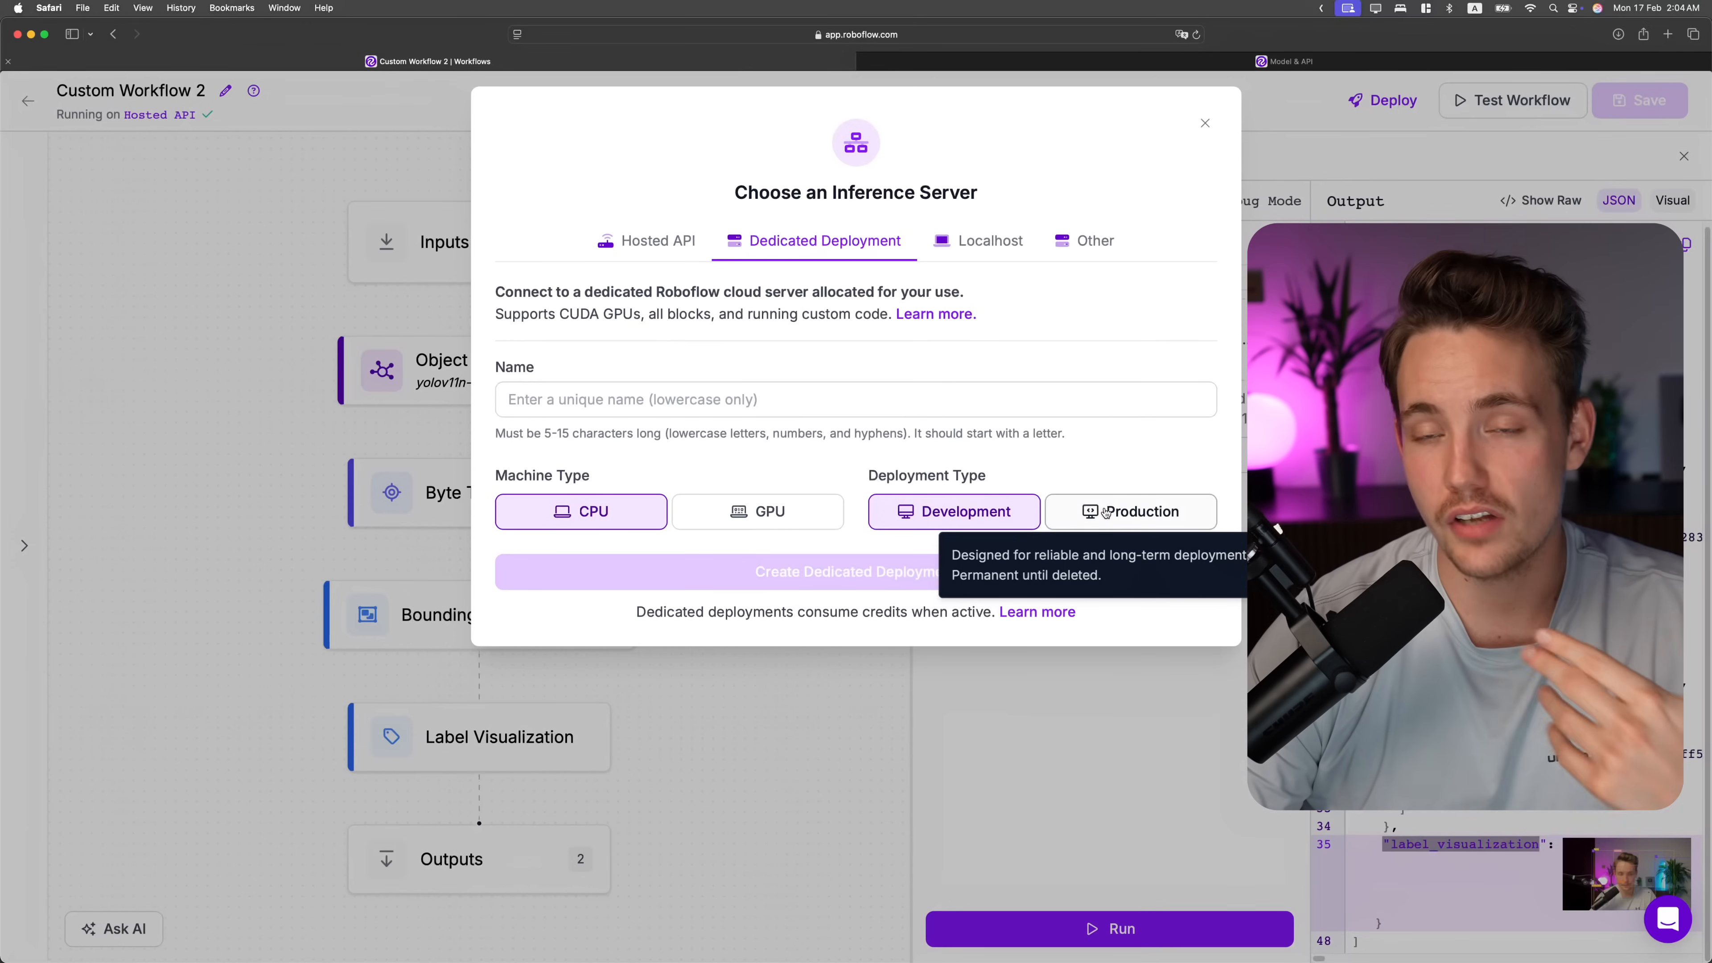
pyautogui.click(983, 240)
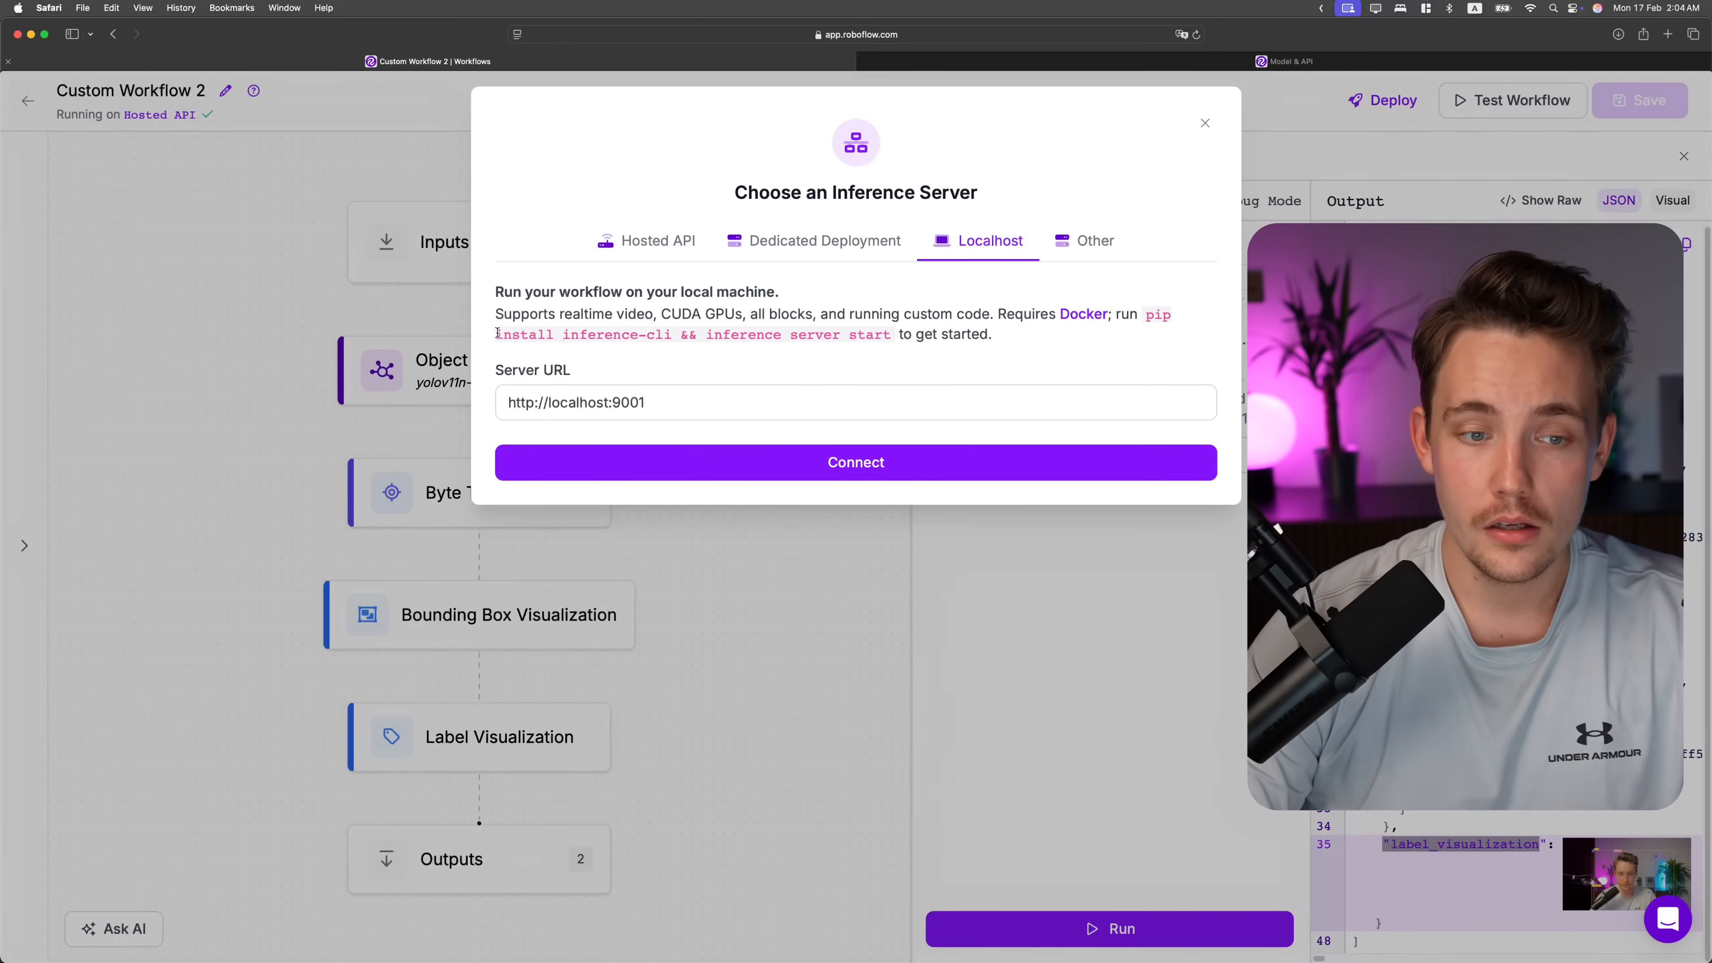
pyautogui.moveTo(496, 332); pyautogui.dragTo(1126, 321)
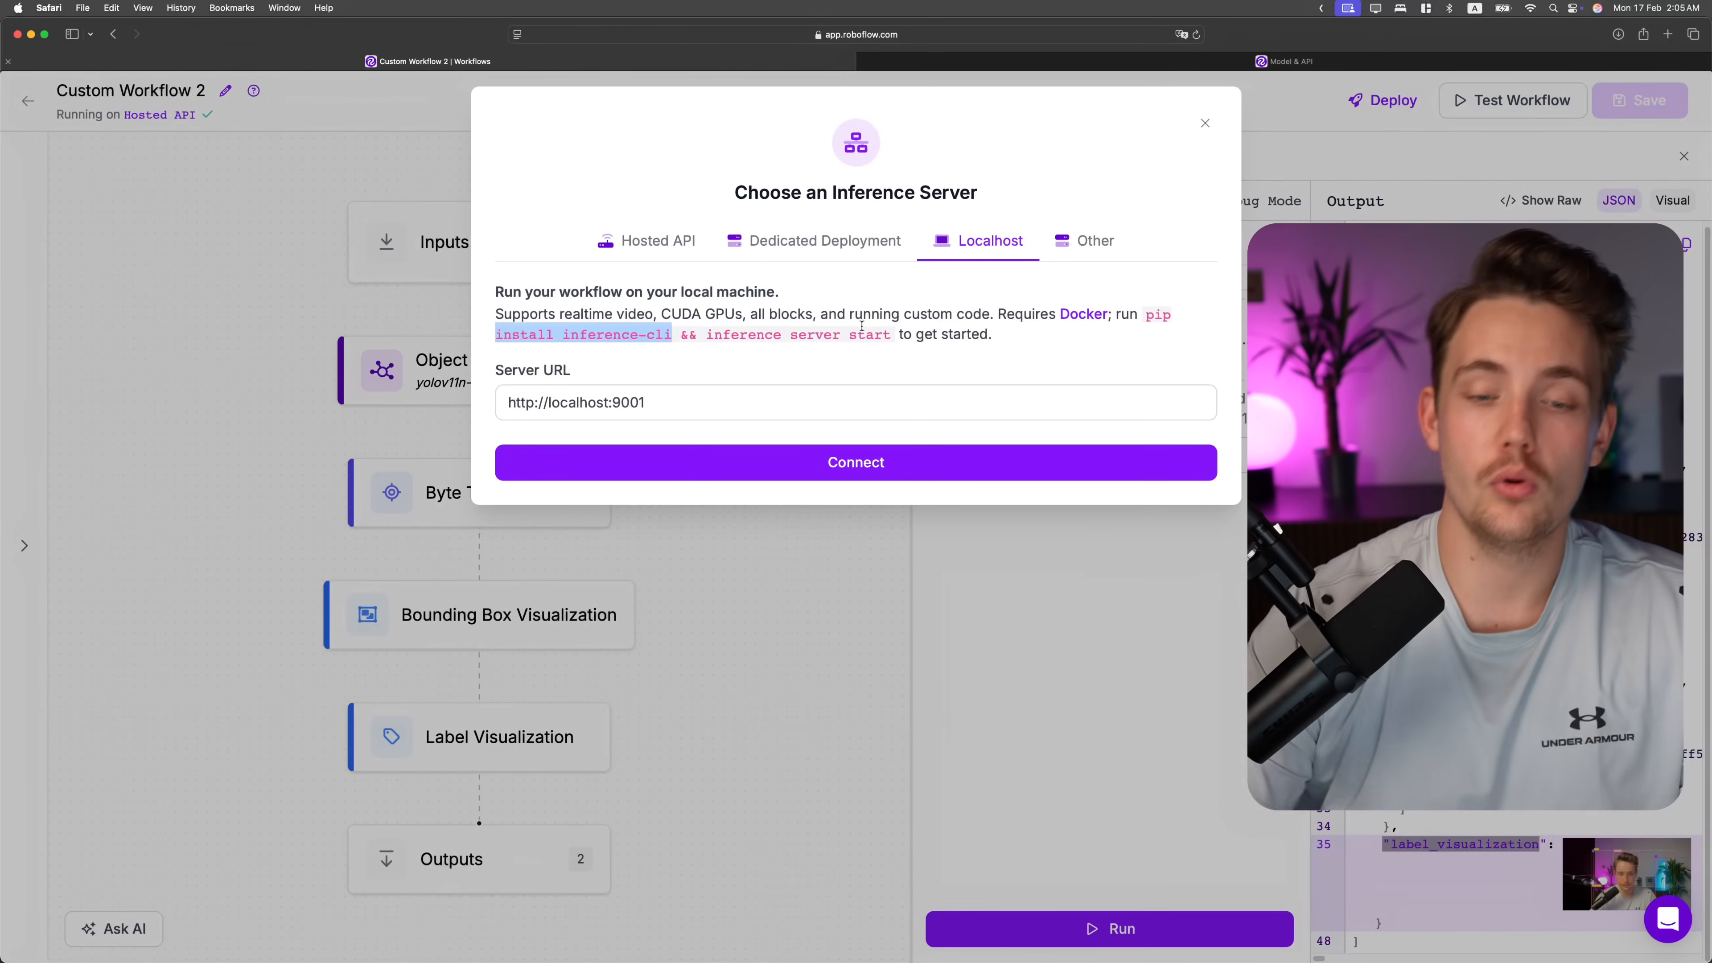
pyautogui.tripleClick(694, 403)
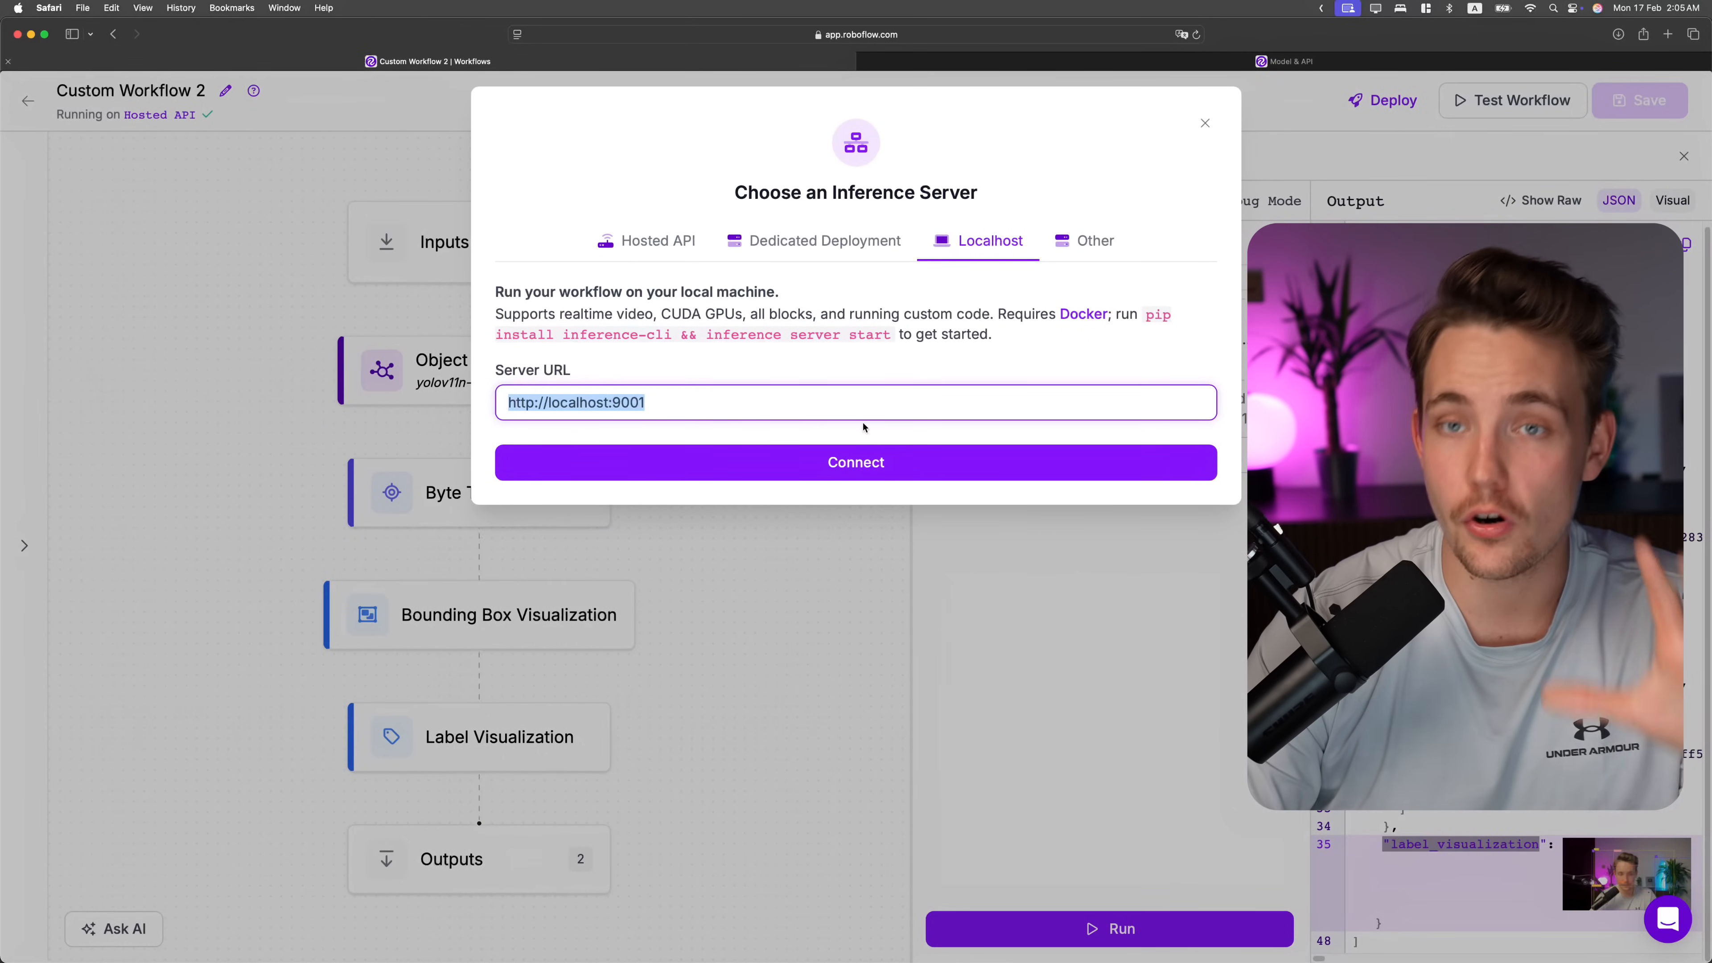
# Review the Other inference server option for edge devices or cloud instances, revisit Localhost, and close the server selection without connecting.
pyautogui.click(1093, 245)
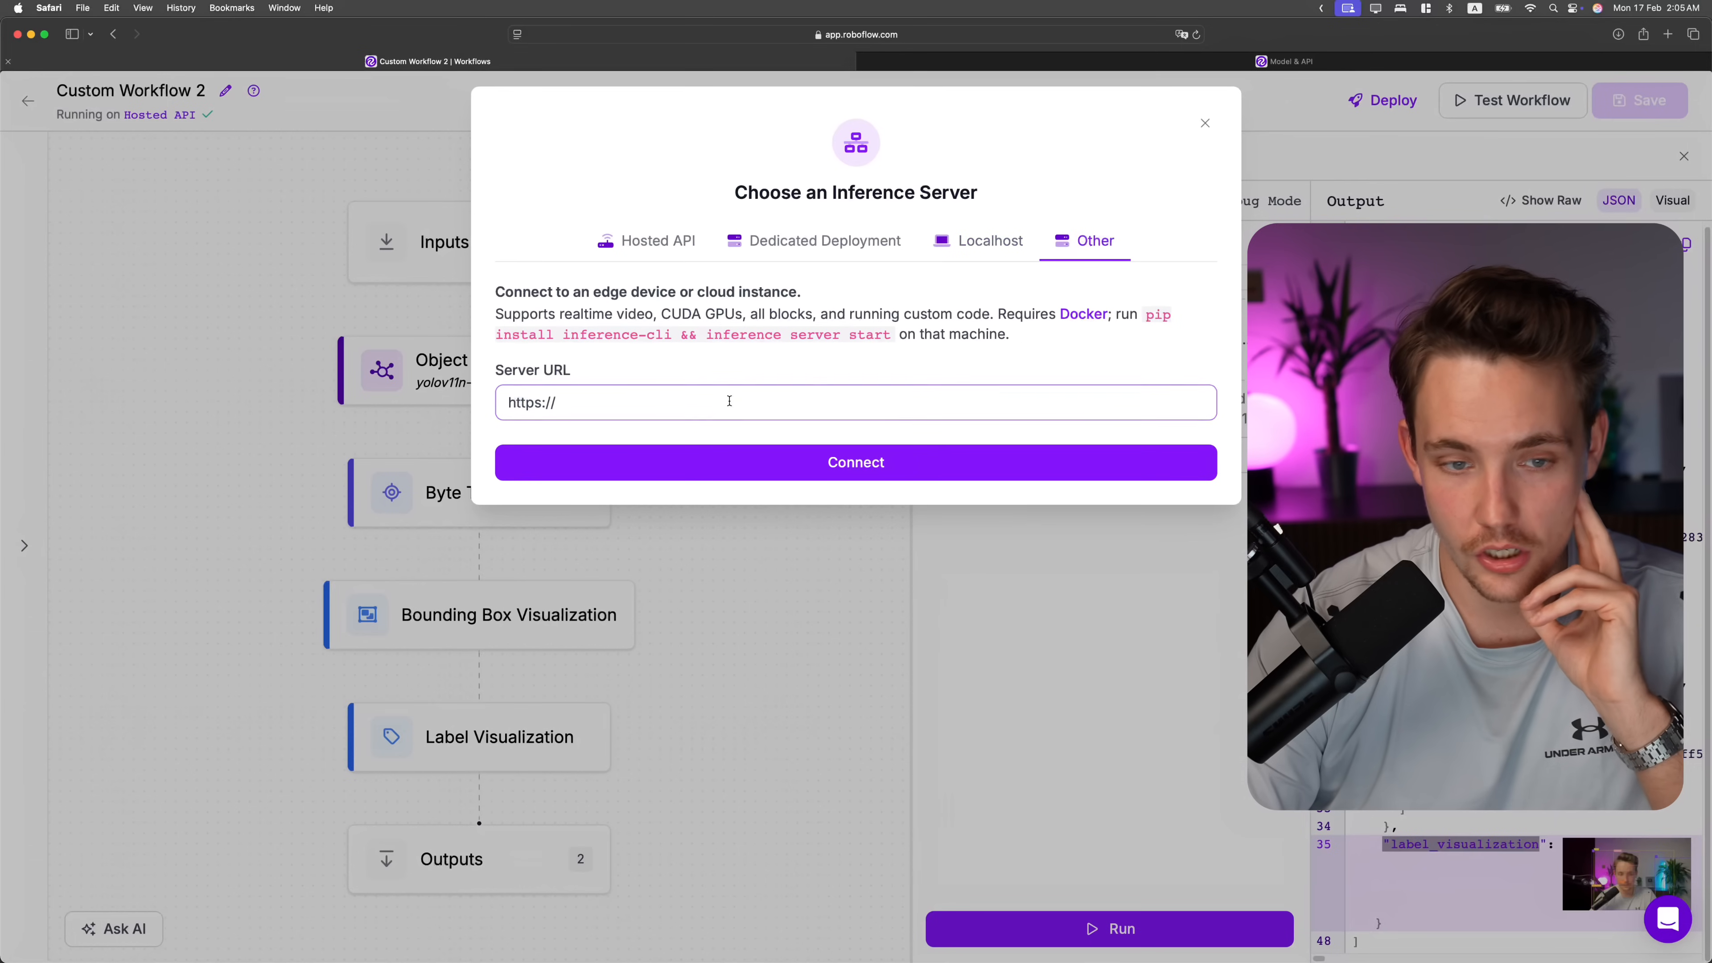
pyautogui.moveTo(523, 292); pyautogui.dragTo(860, 291)
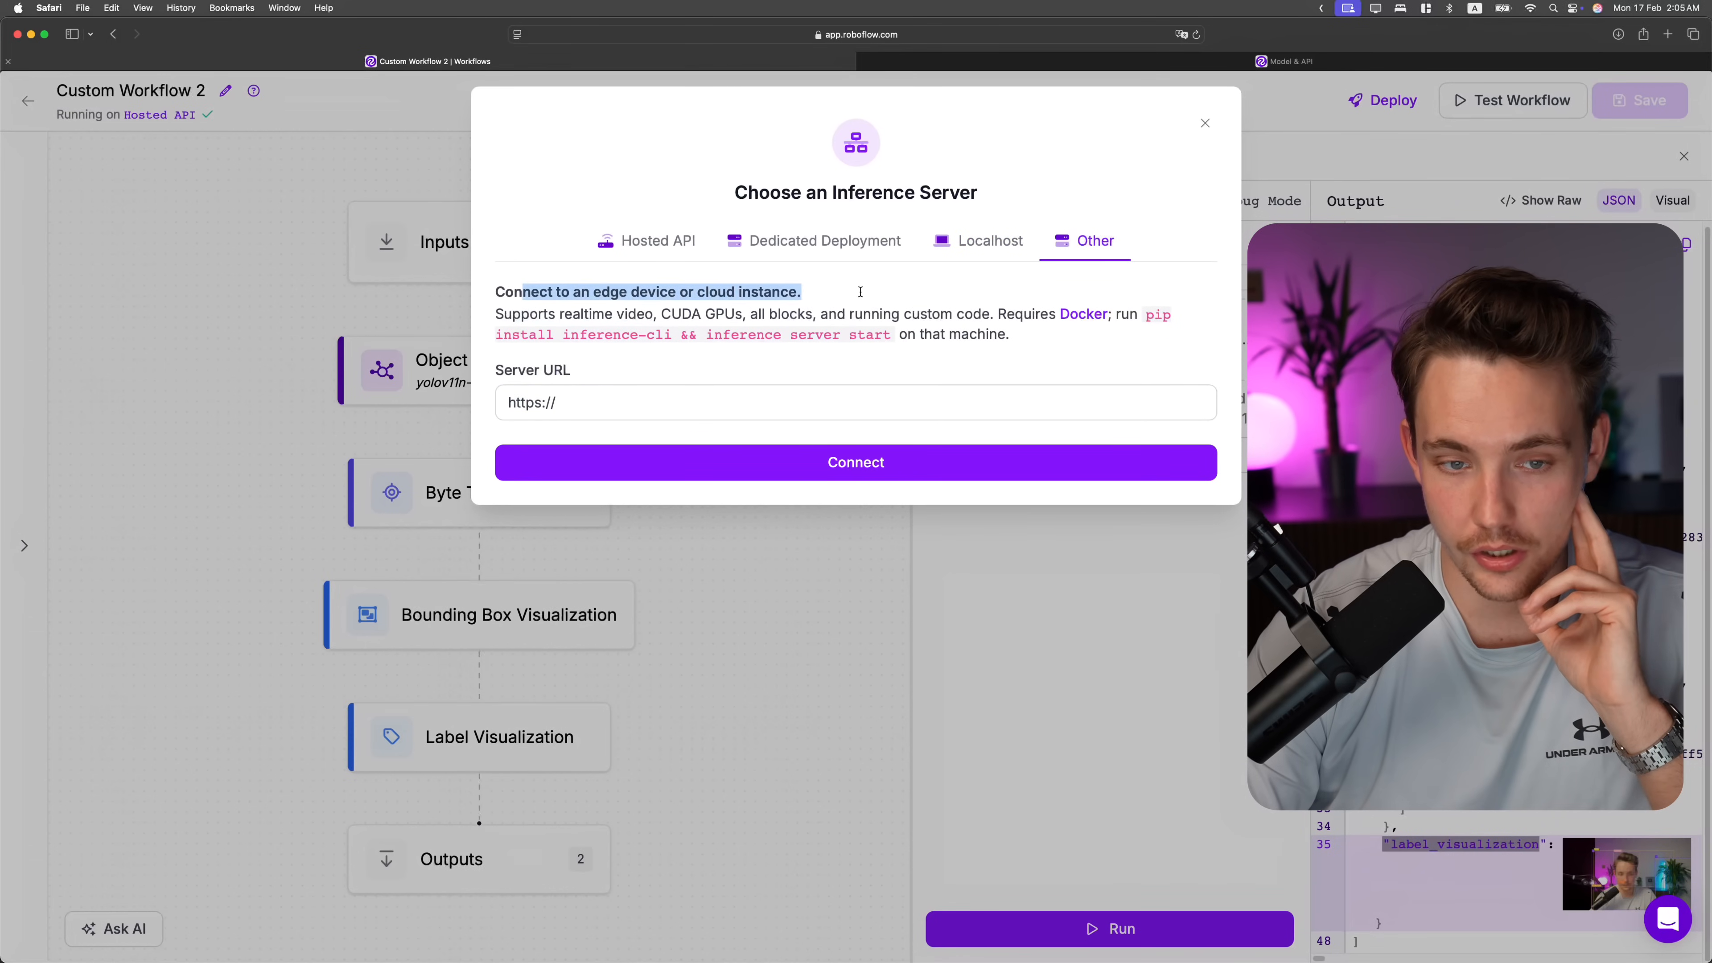
pyautogui.moveTo(495, 314); pyautogui.dragTo(857, 317)
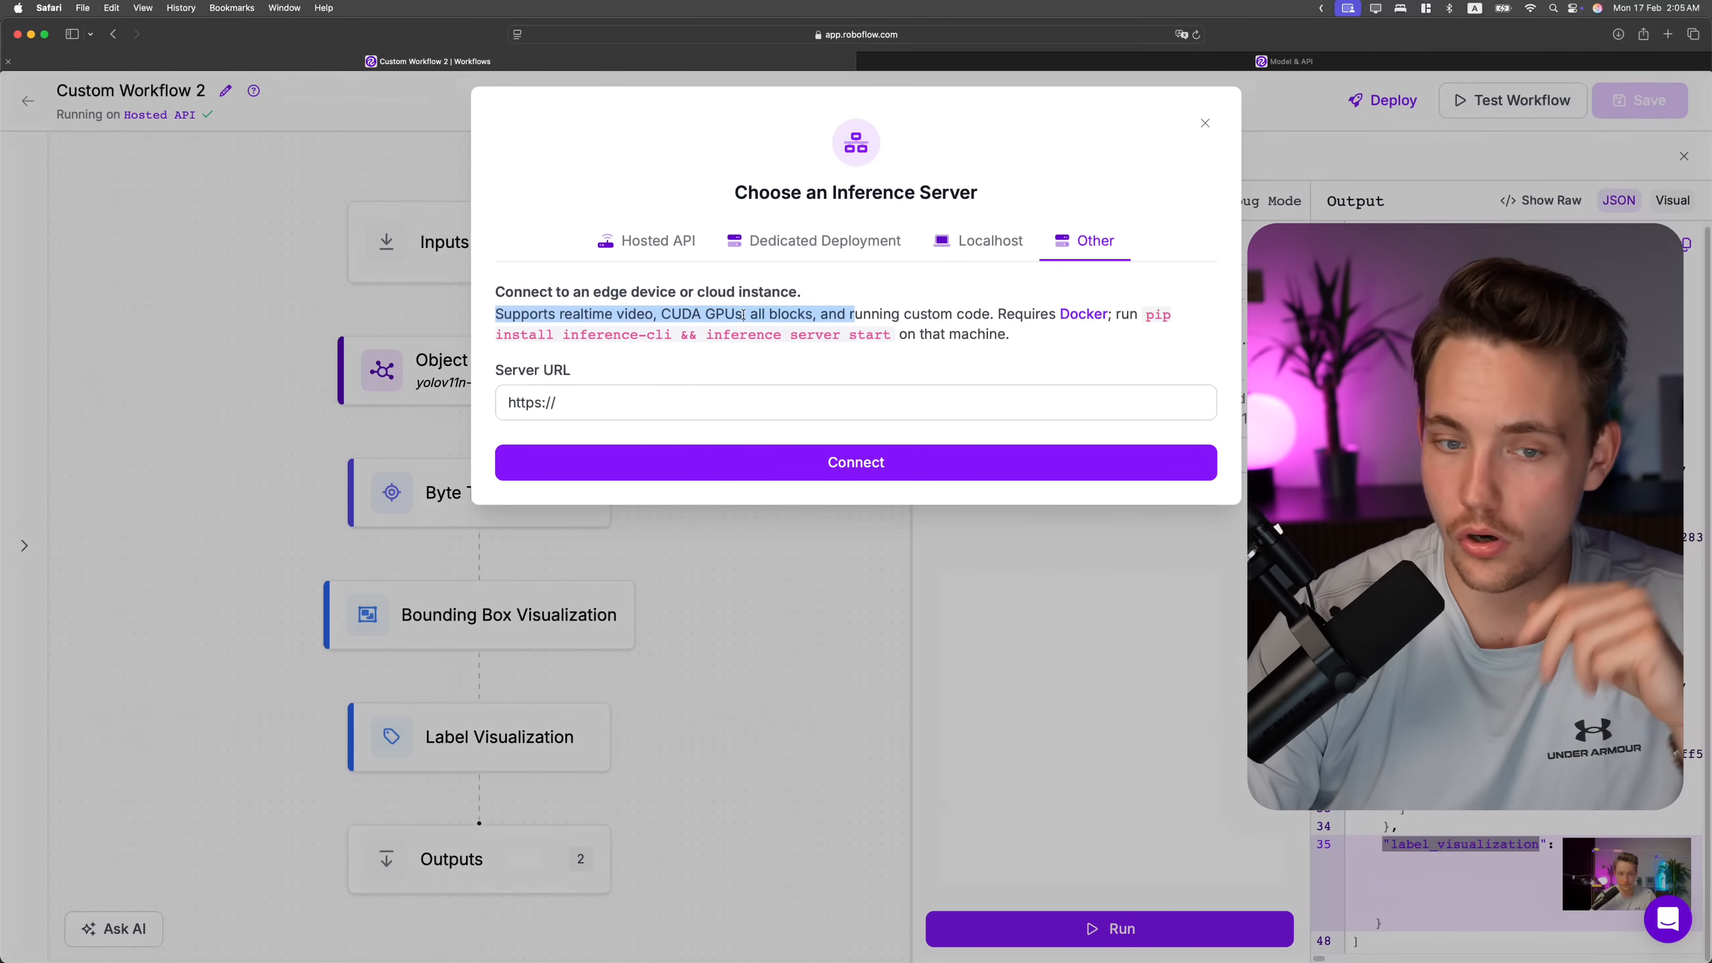
pyautogui.moveTo(880, 314); pyautogui.dragTo(1035, 316)
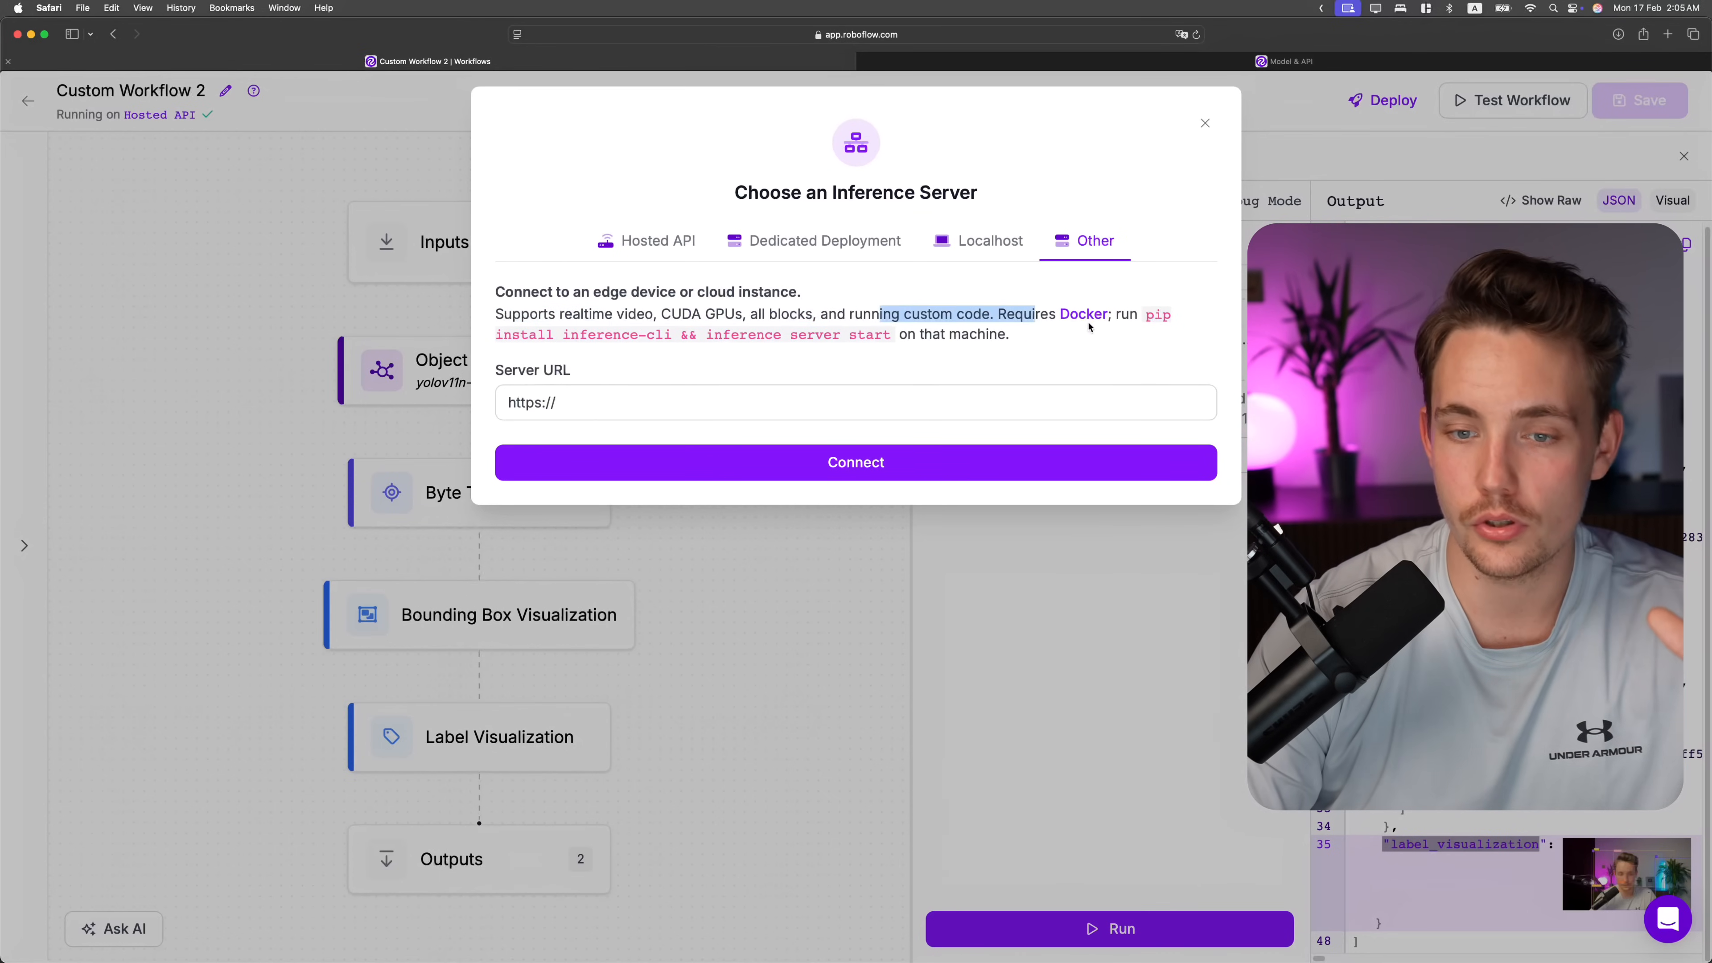
pyautogui.click(1050, 401)
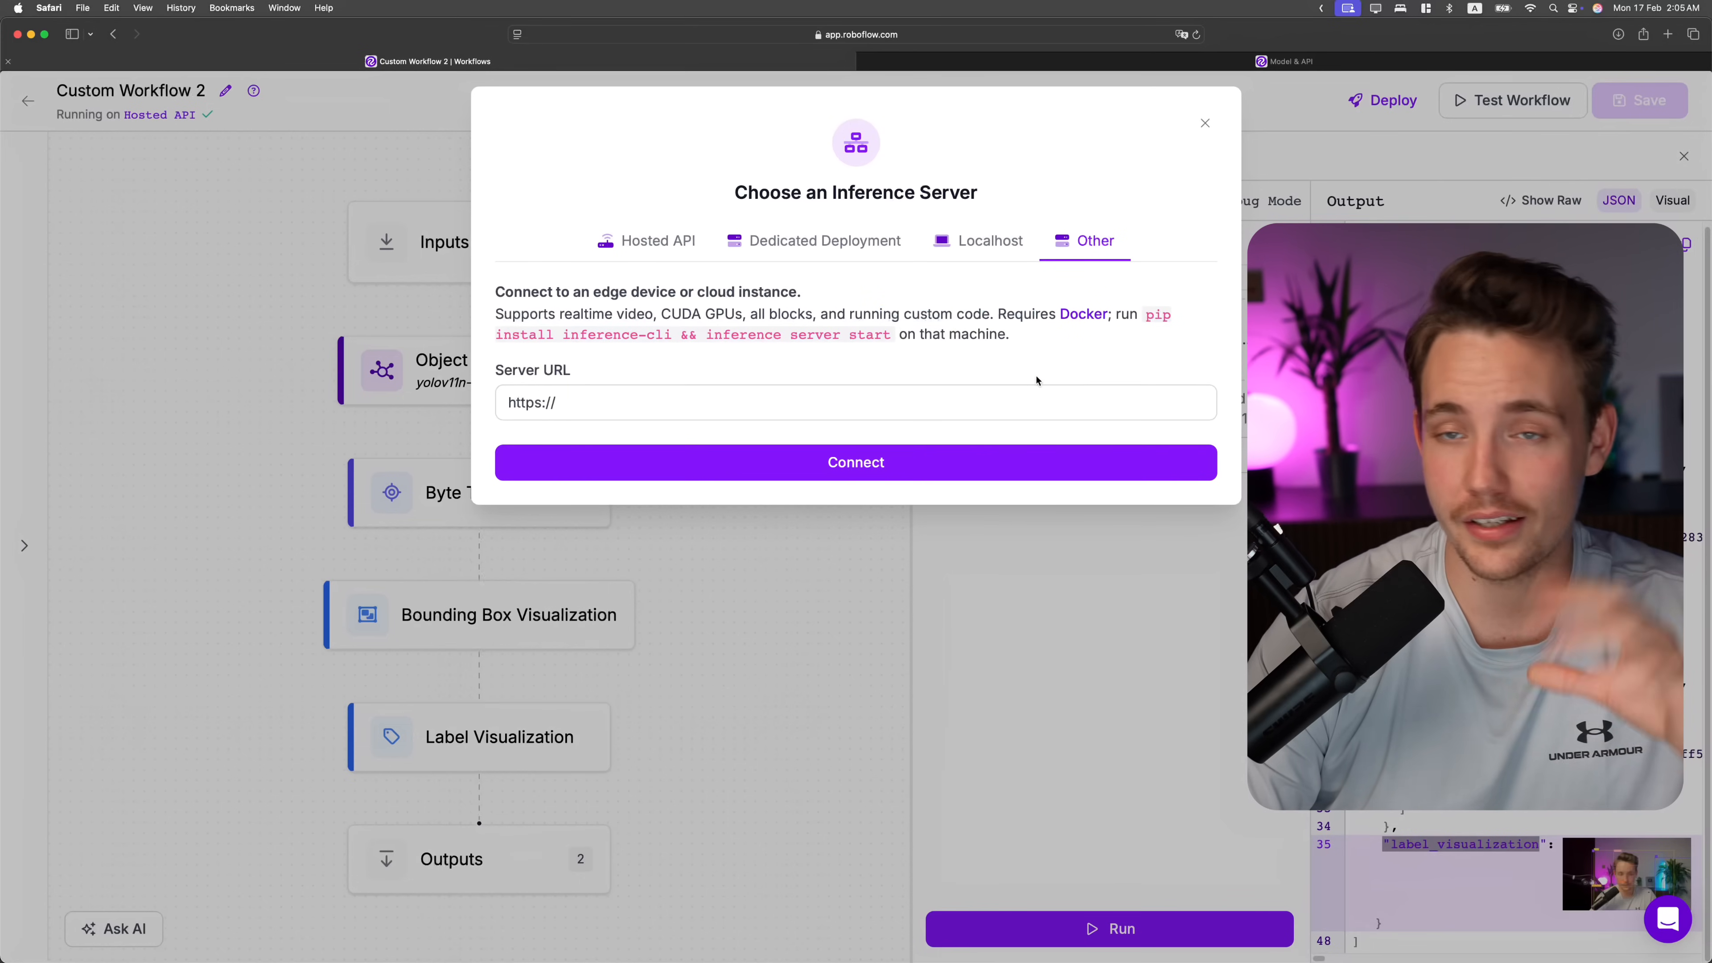
pyautogui.moveTo(510, 365); pyautogui.dragTo(539, 370)
pyautogui.click(984, 241)
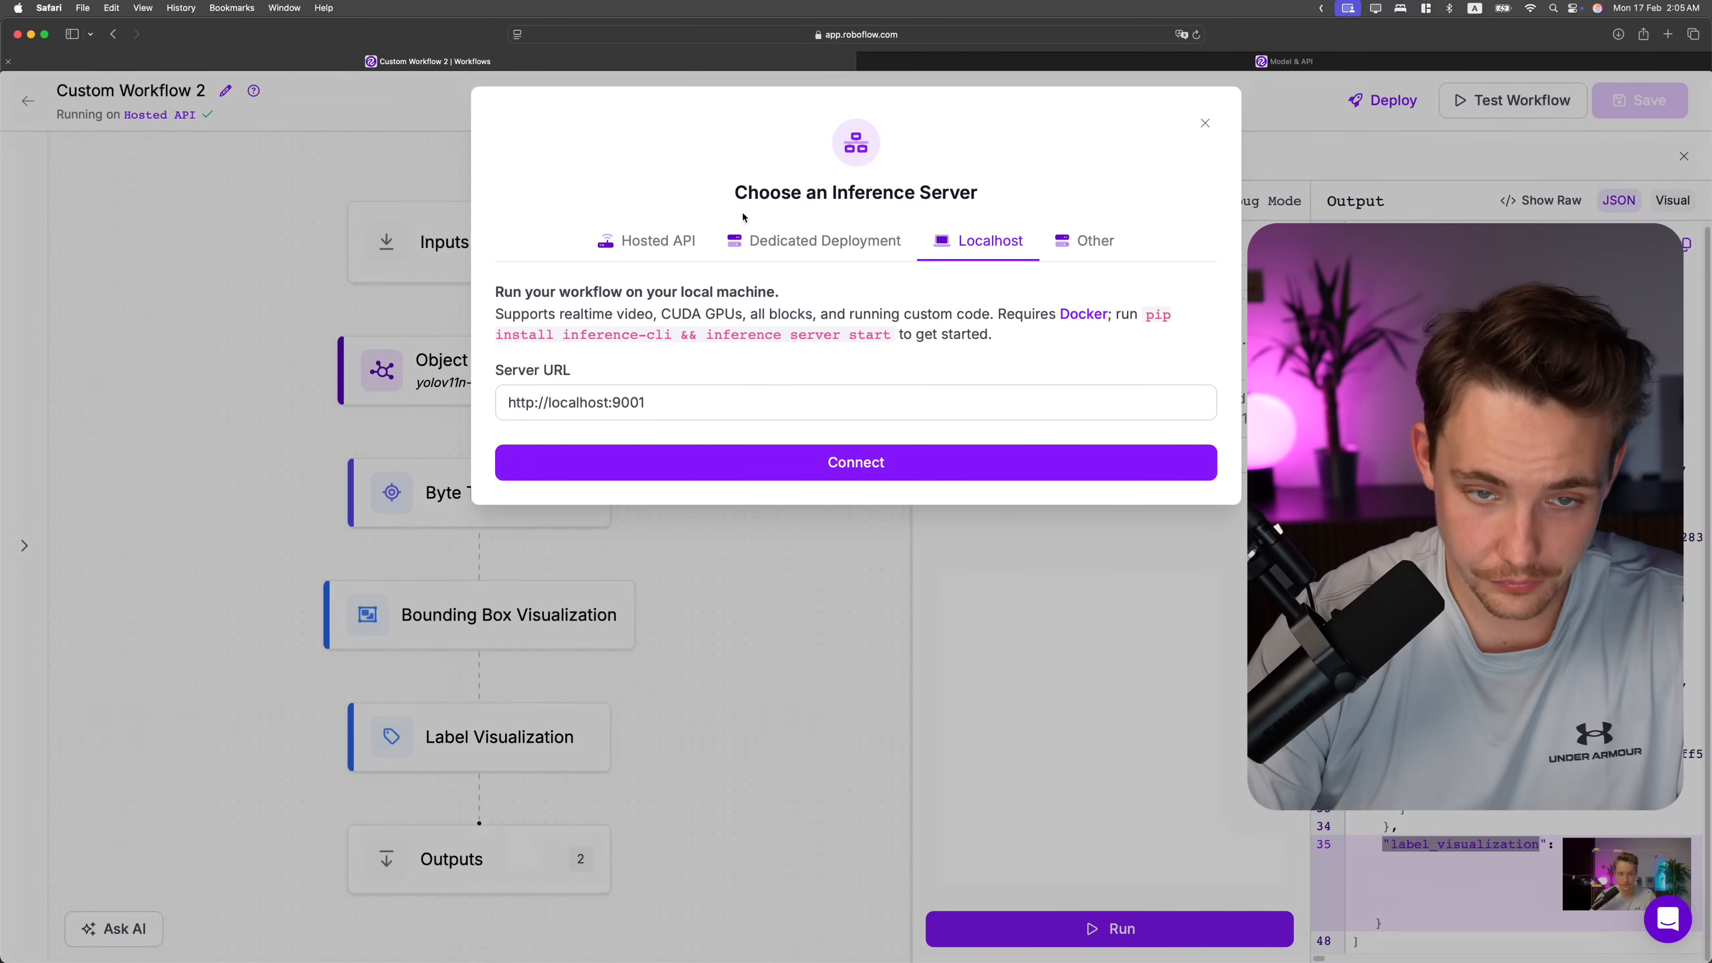
pyautogui.click(727, 237)
pyautogui.click(1205, 123)
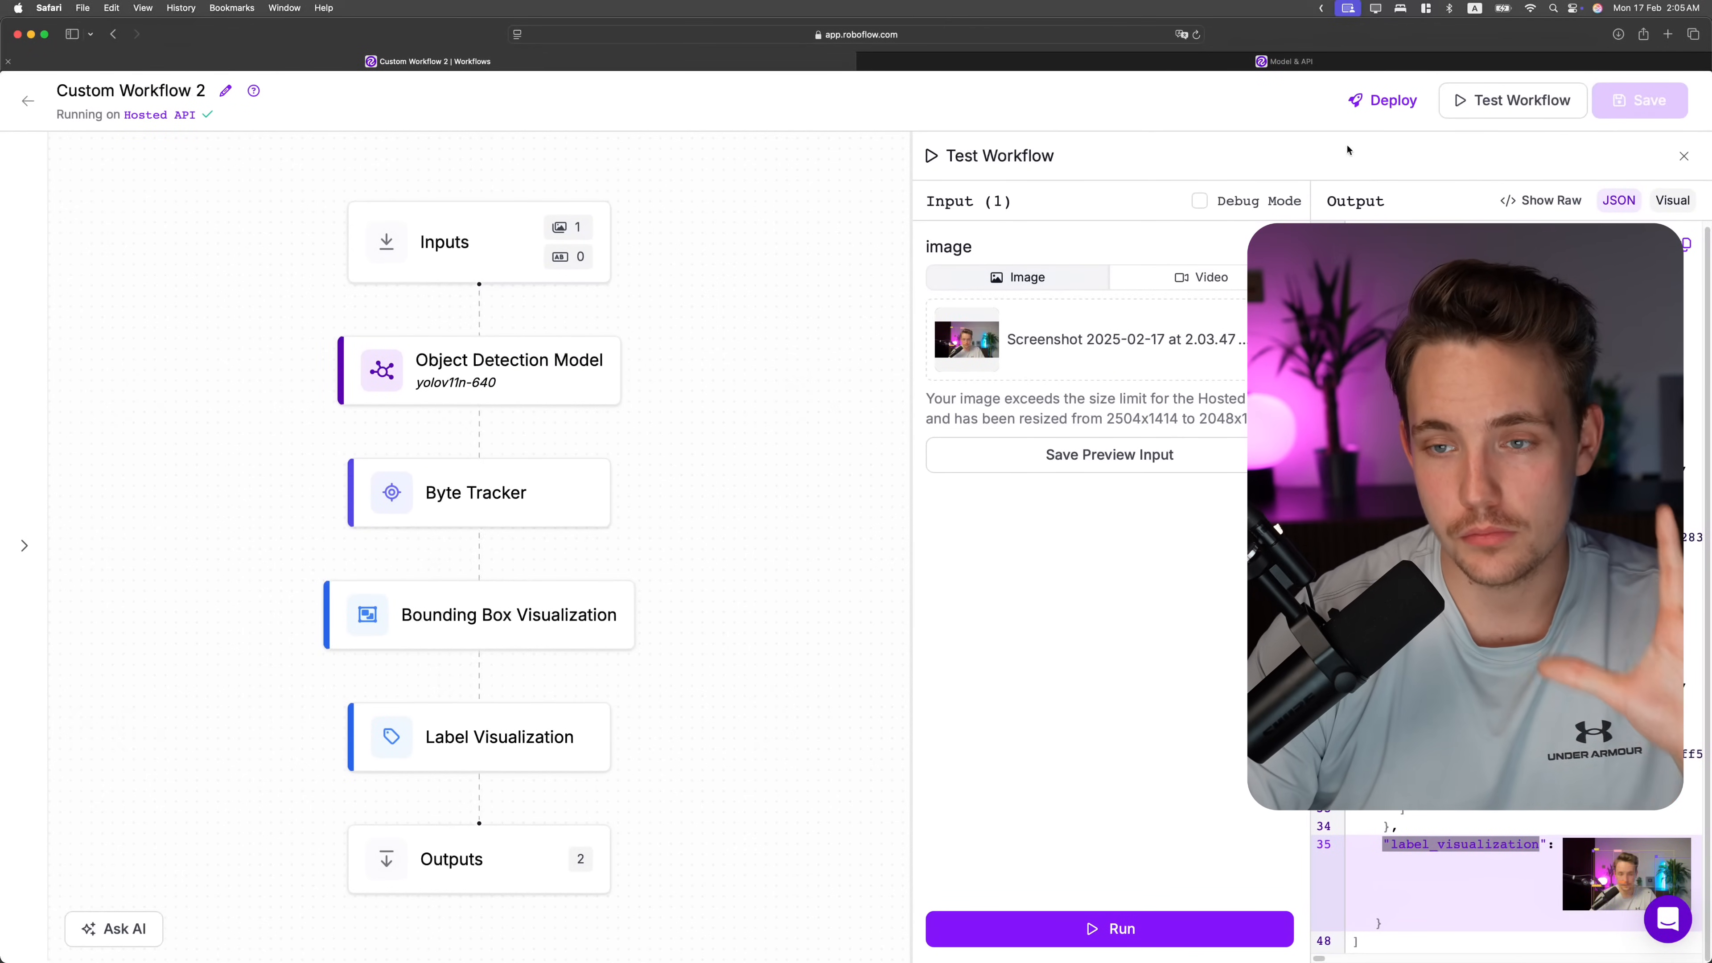
# Review the workflow's deployment options: Roboflow Hosted API, Run on an Image (Local) and Run on a Video (Local), including the video script.
pyautogui.click(1382, 101)
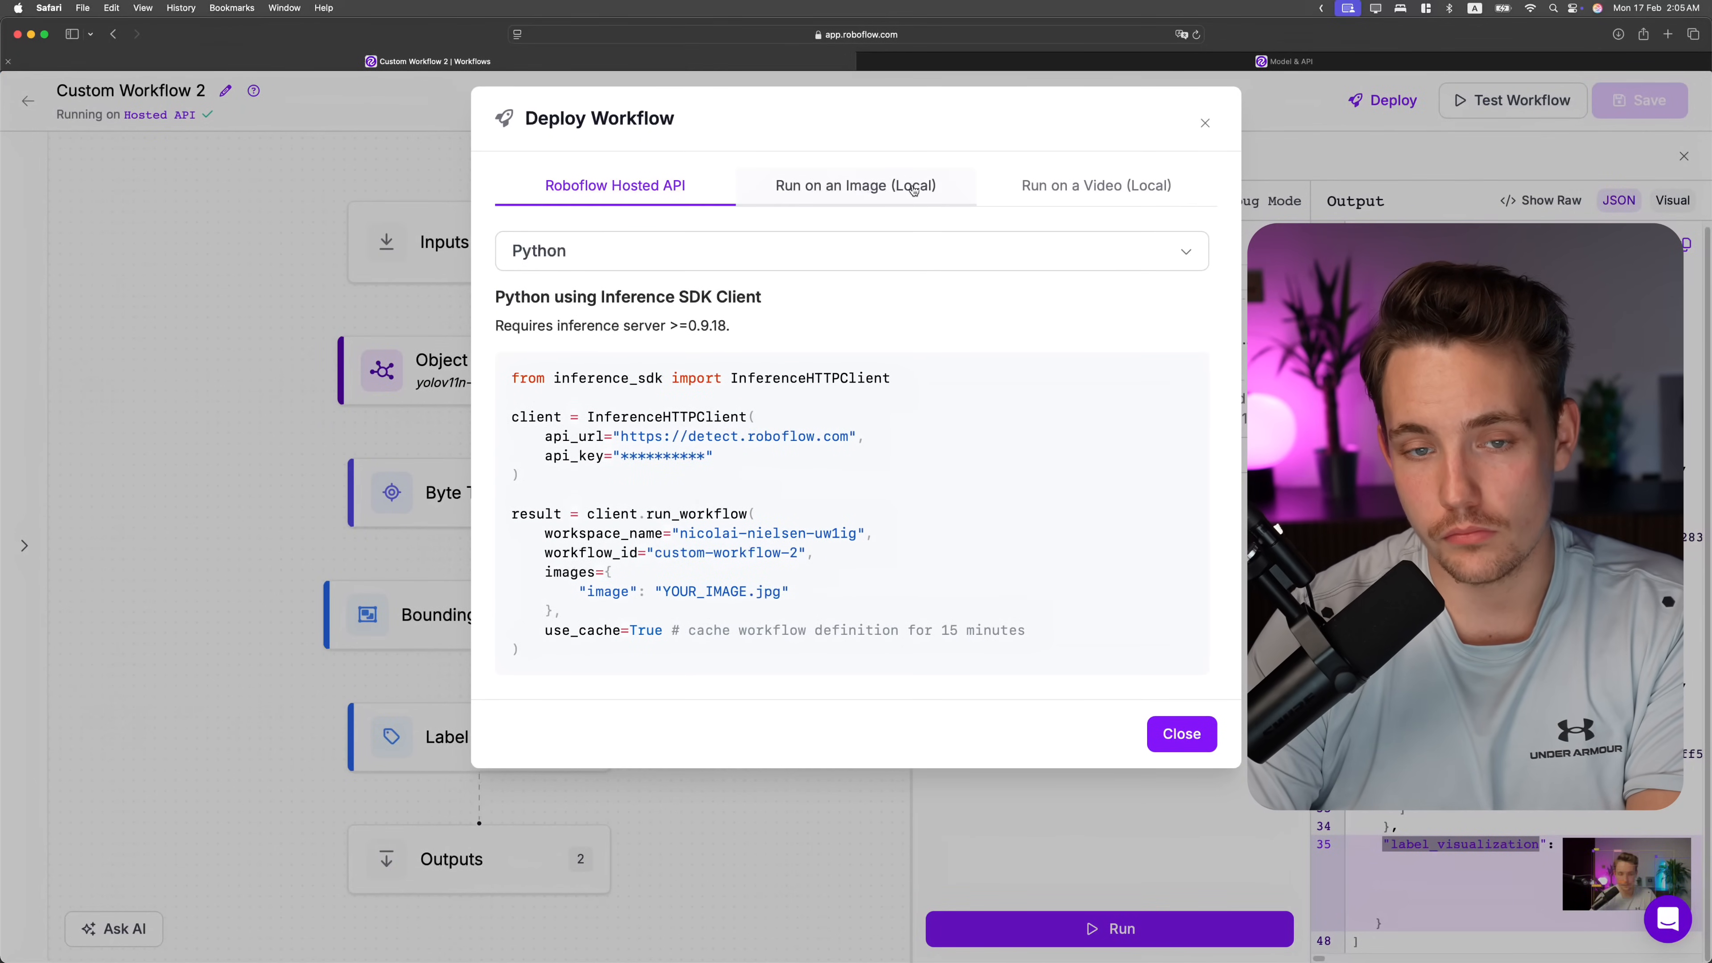
pyautogui.click(1091, 196)
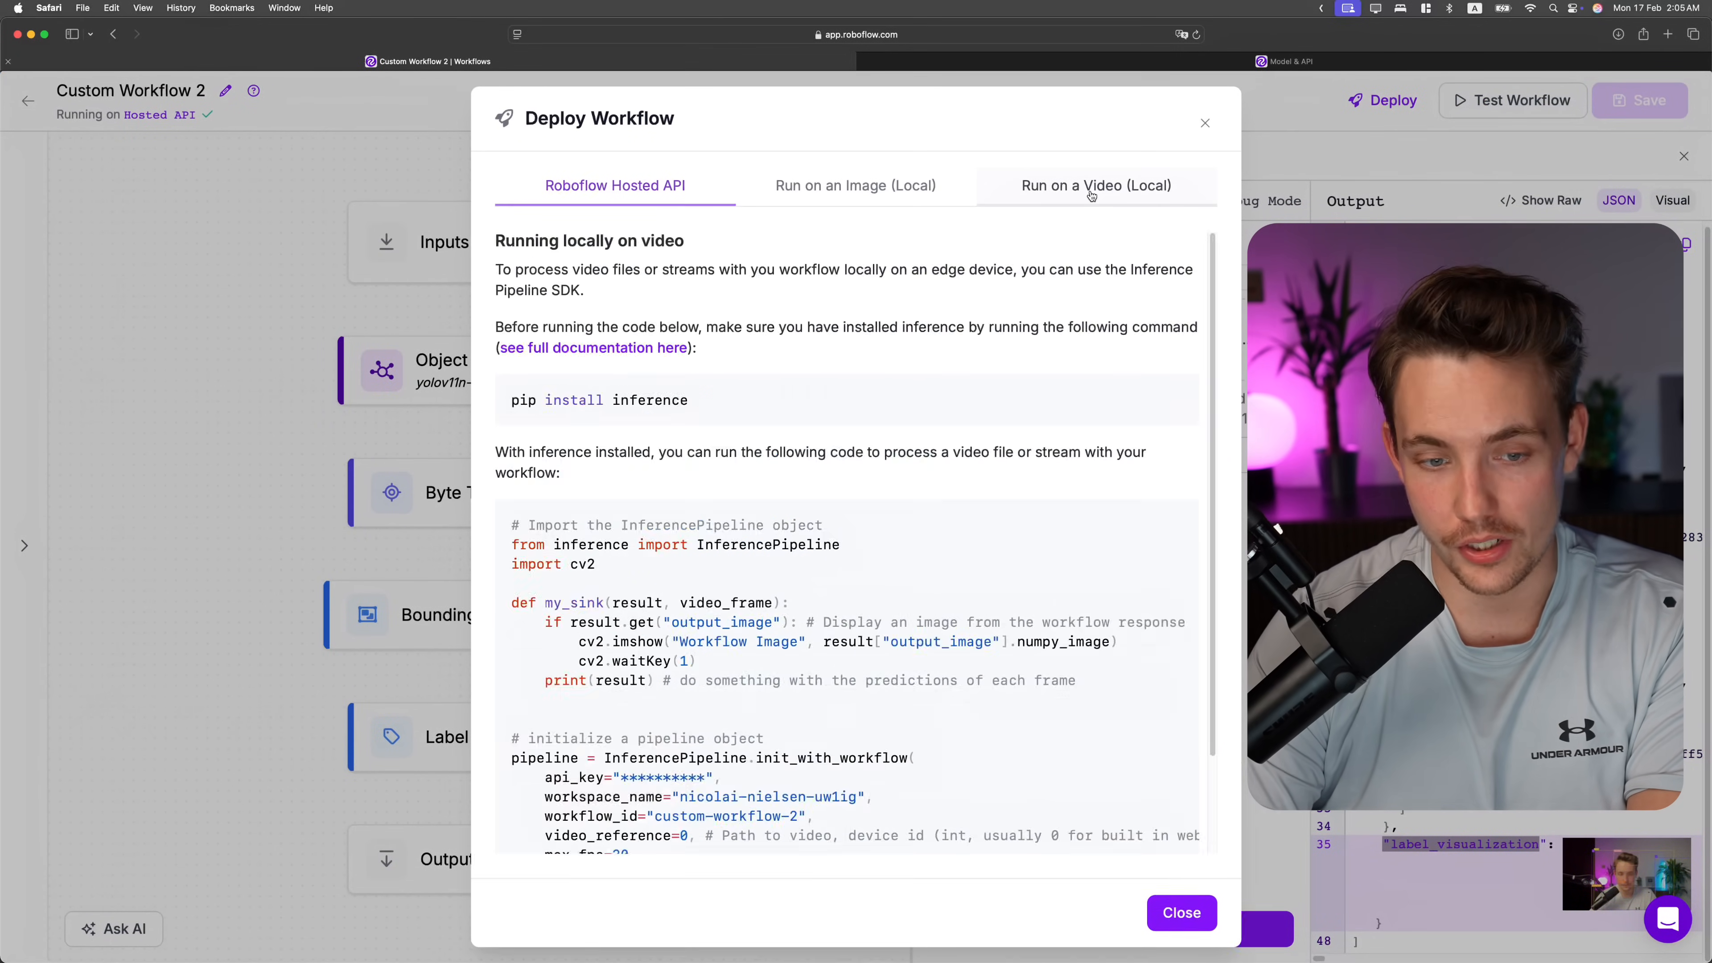
pyautogui.click(856, 189)
pyautogui.click(592, 187)
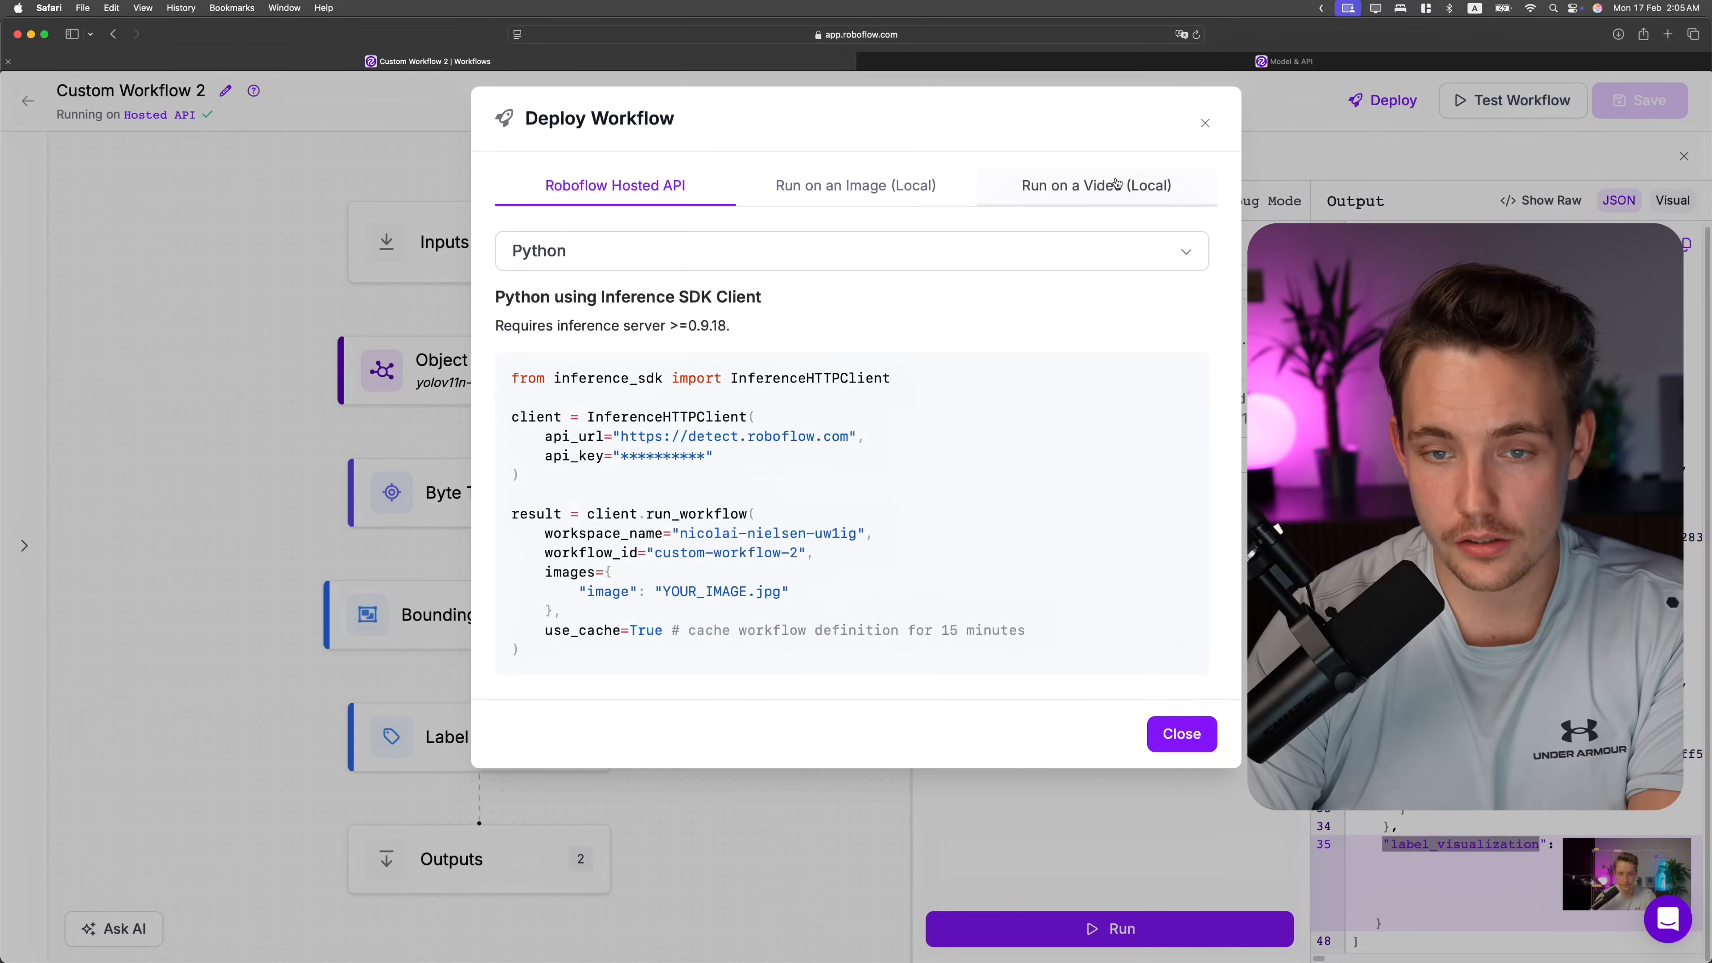
pyautogui.click(1096, 188)
pyautogui.click(613, 188)
pyautogui.click(835, 187)
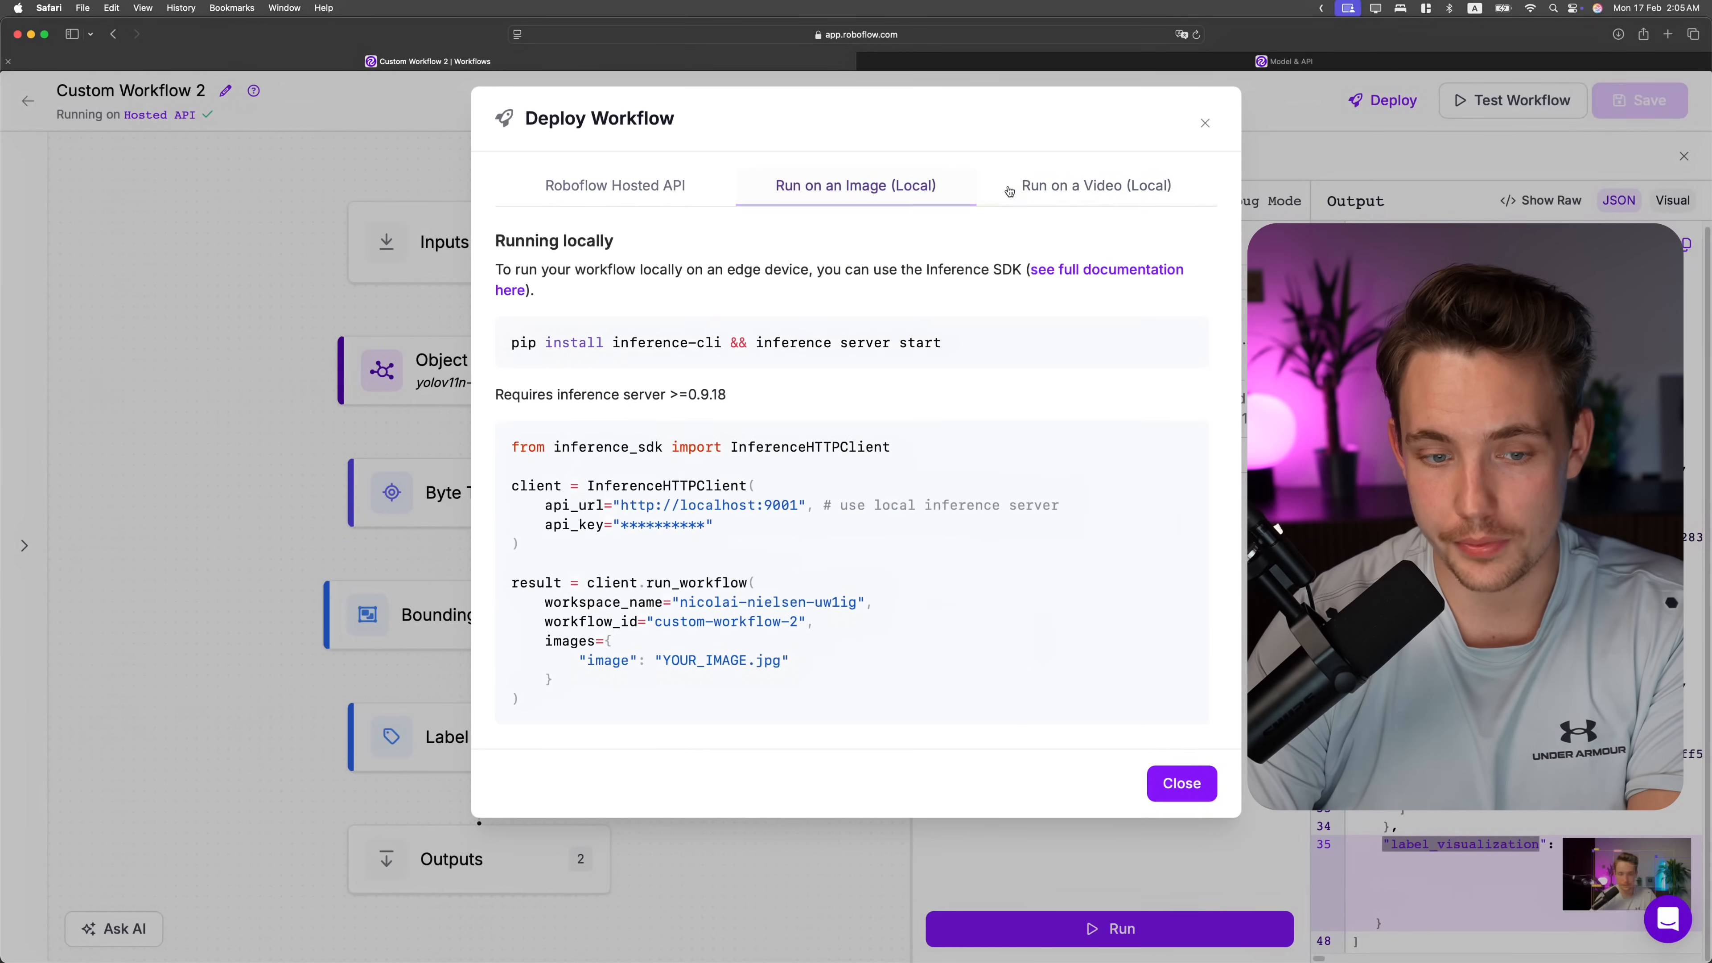
pyautogui.click(1031, 186)
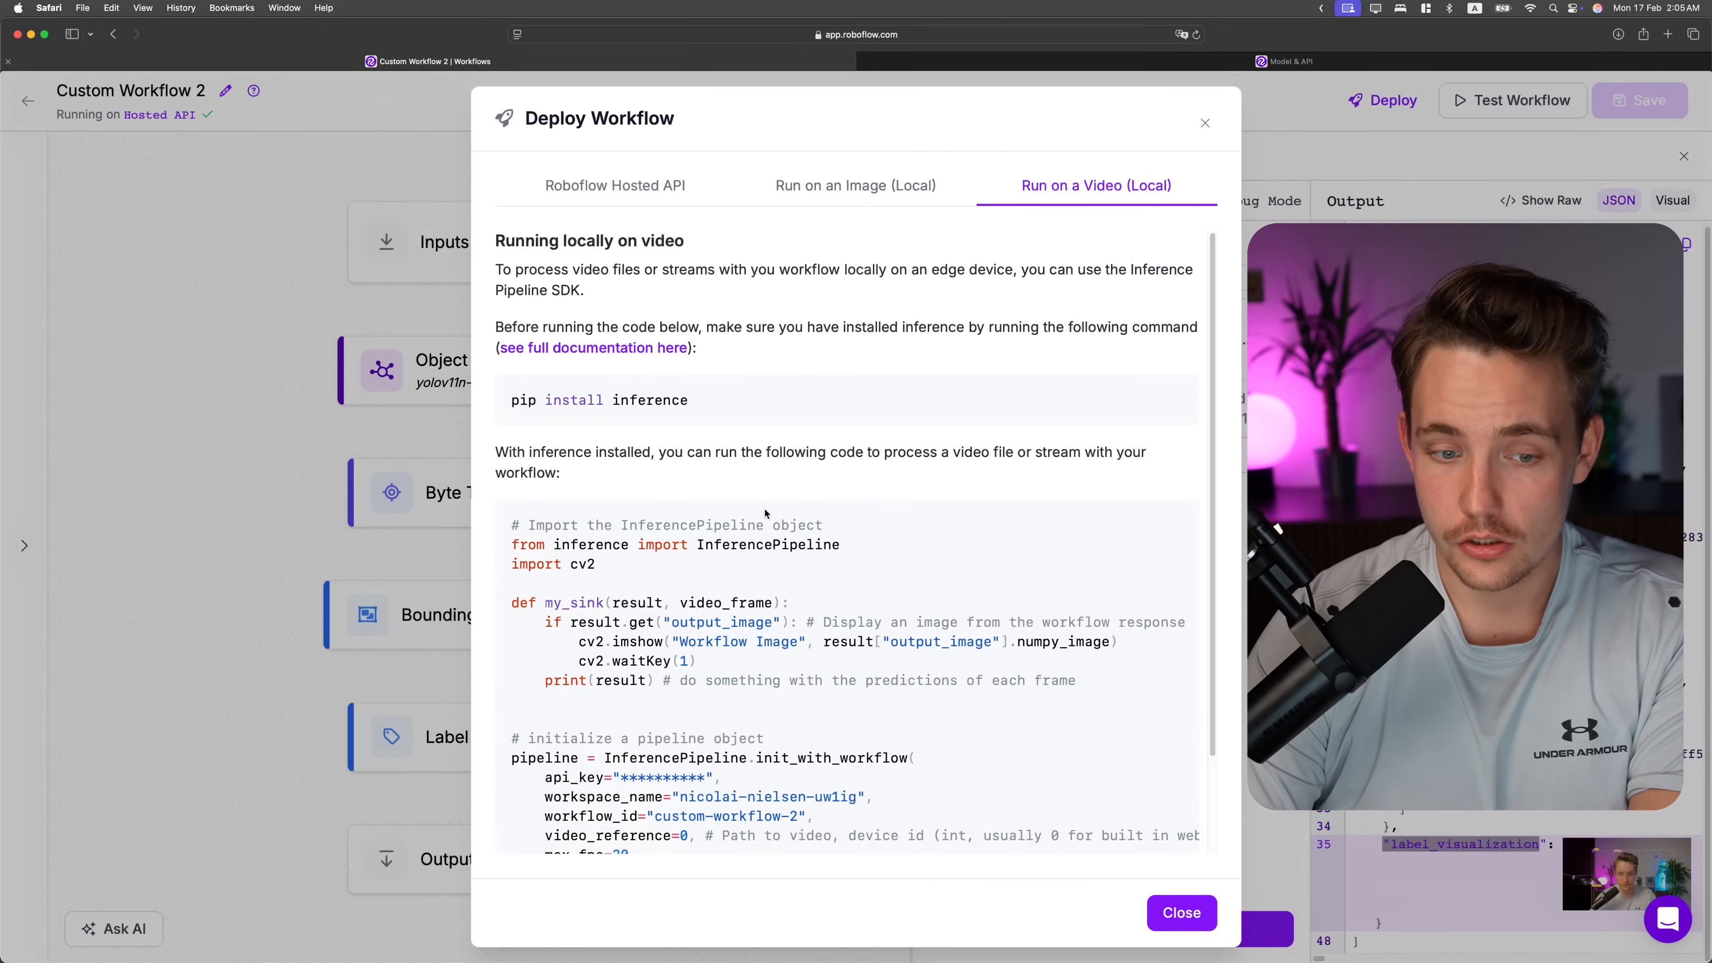
pyautogui.scroll(-3, 685, 688)
pyautogui.scroll(1, 1156, 510)
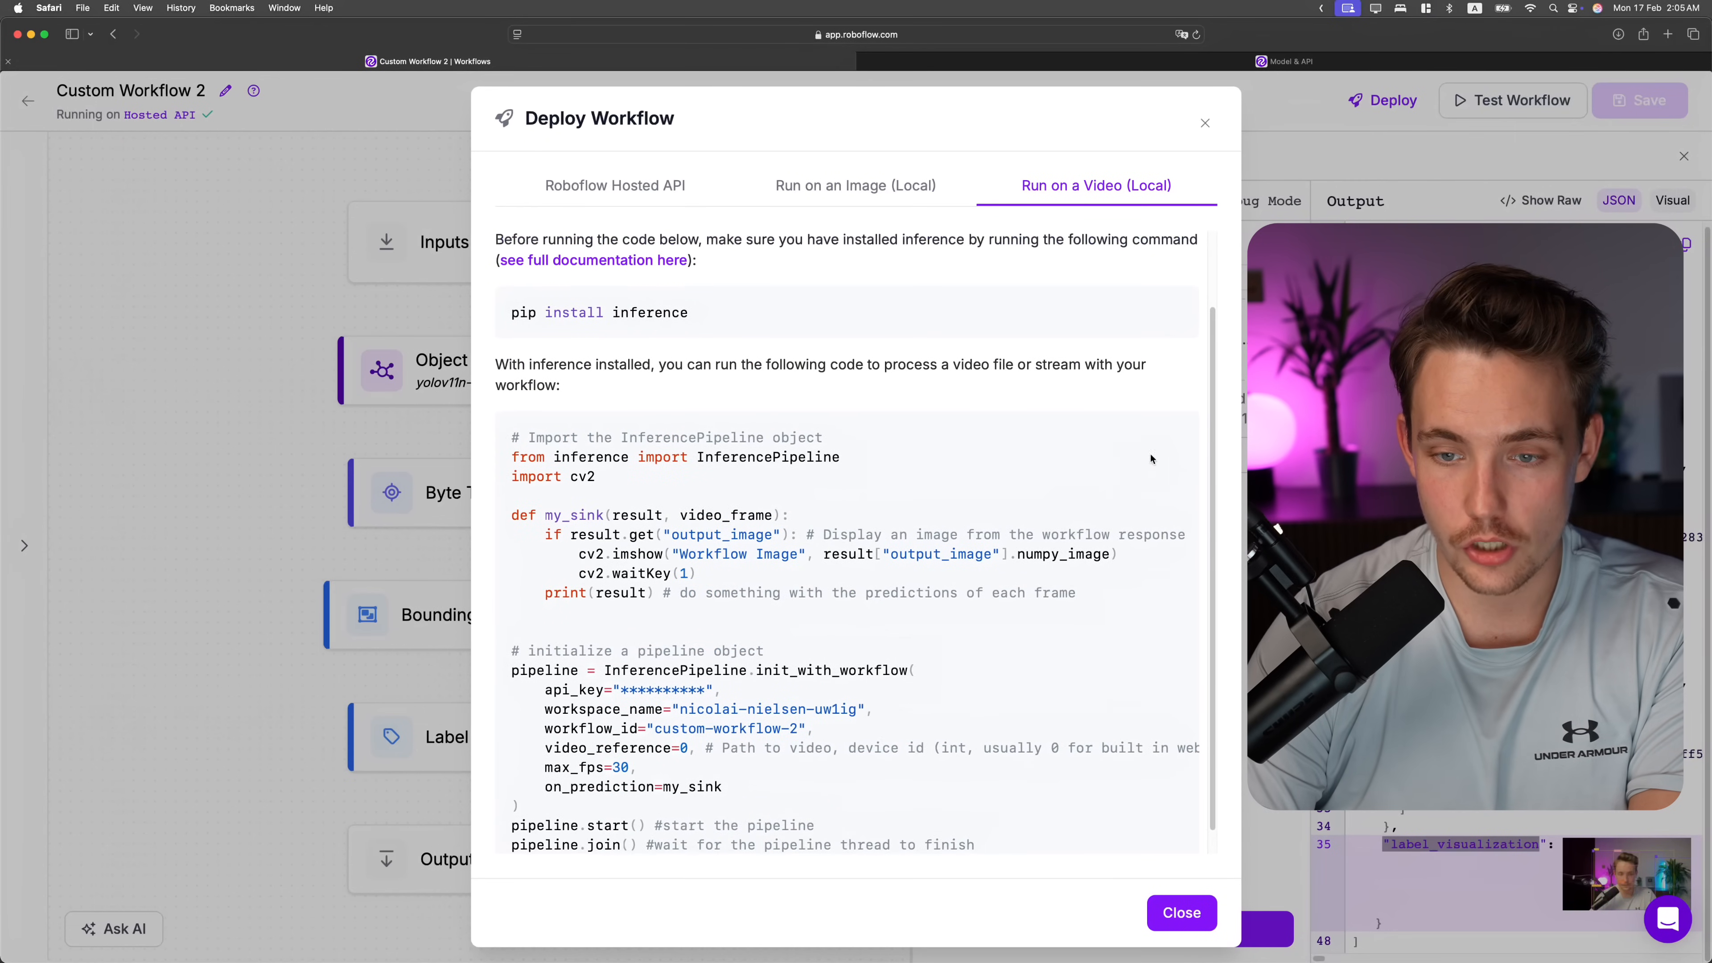
# Copy the inference install command, switch to Cursor, stop the running script in the terminal and run pip install inference.
pyautogui.moveTo(511, 315); pyautogui.dragTo(747, 320)
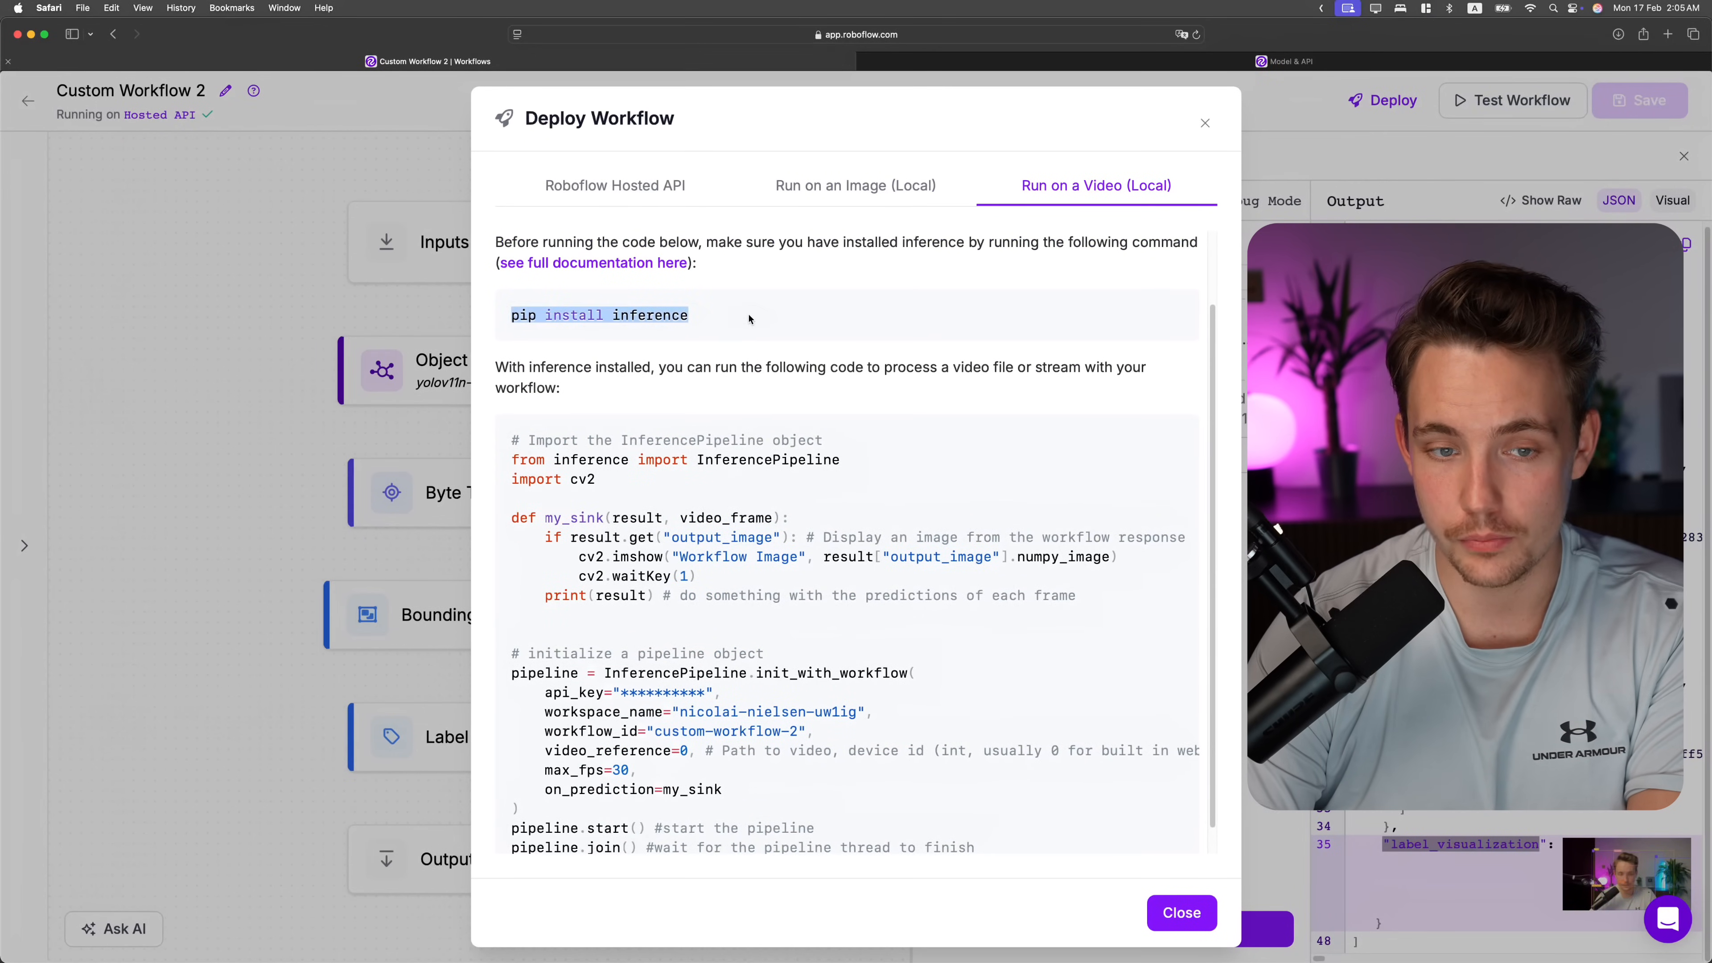
pyautogui.press('super+Tab')
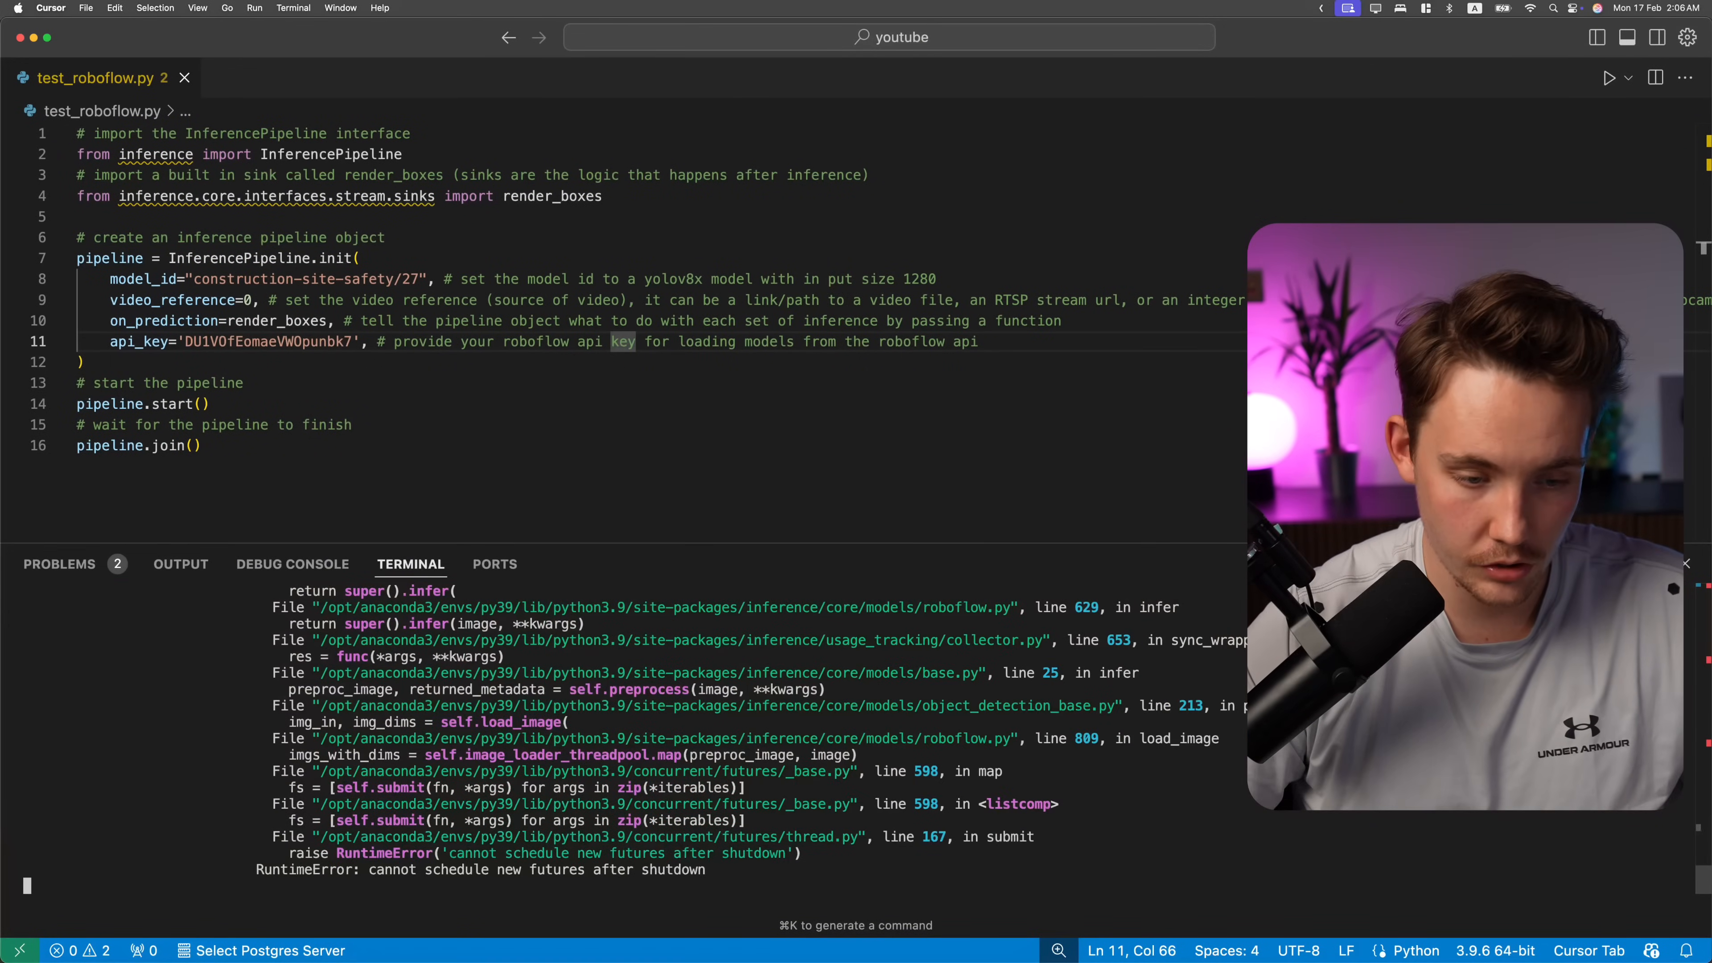
pyautogui.hotkey('ctrl', 'c')
pyautogui.press('Return')
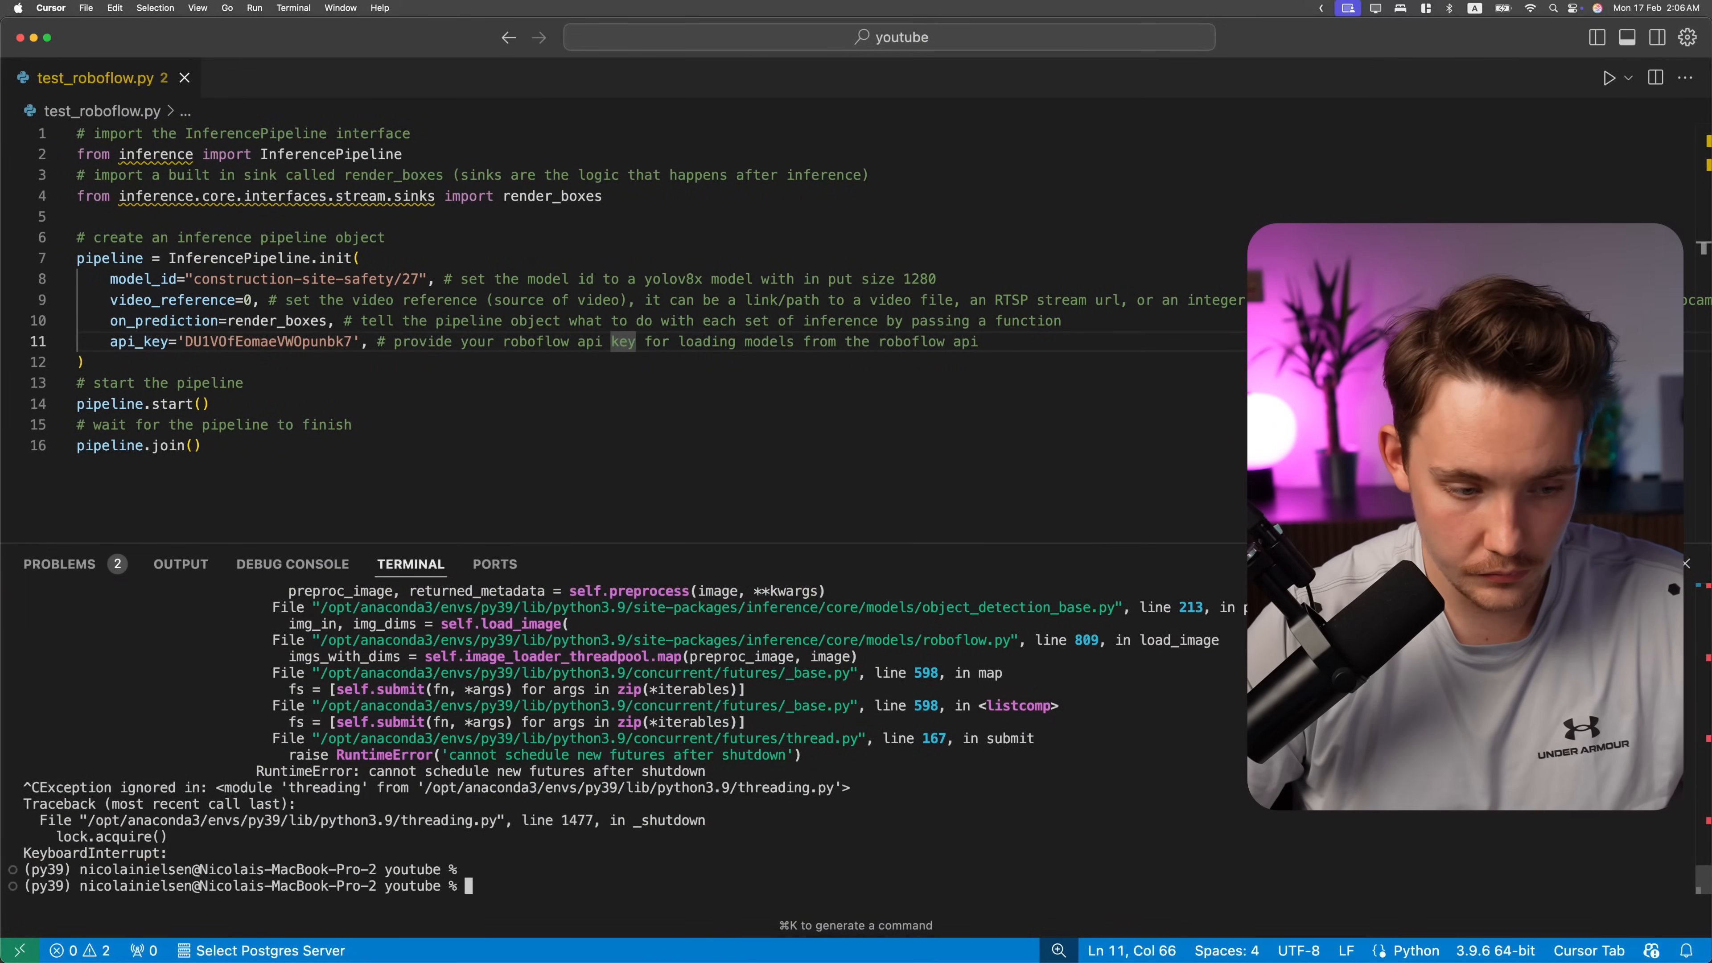
pyautogui.press('super+v')
pyautogui.press('Return')
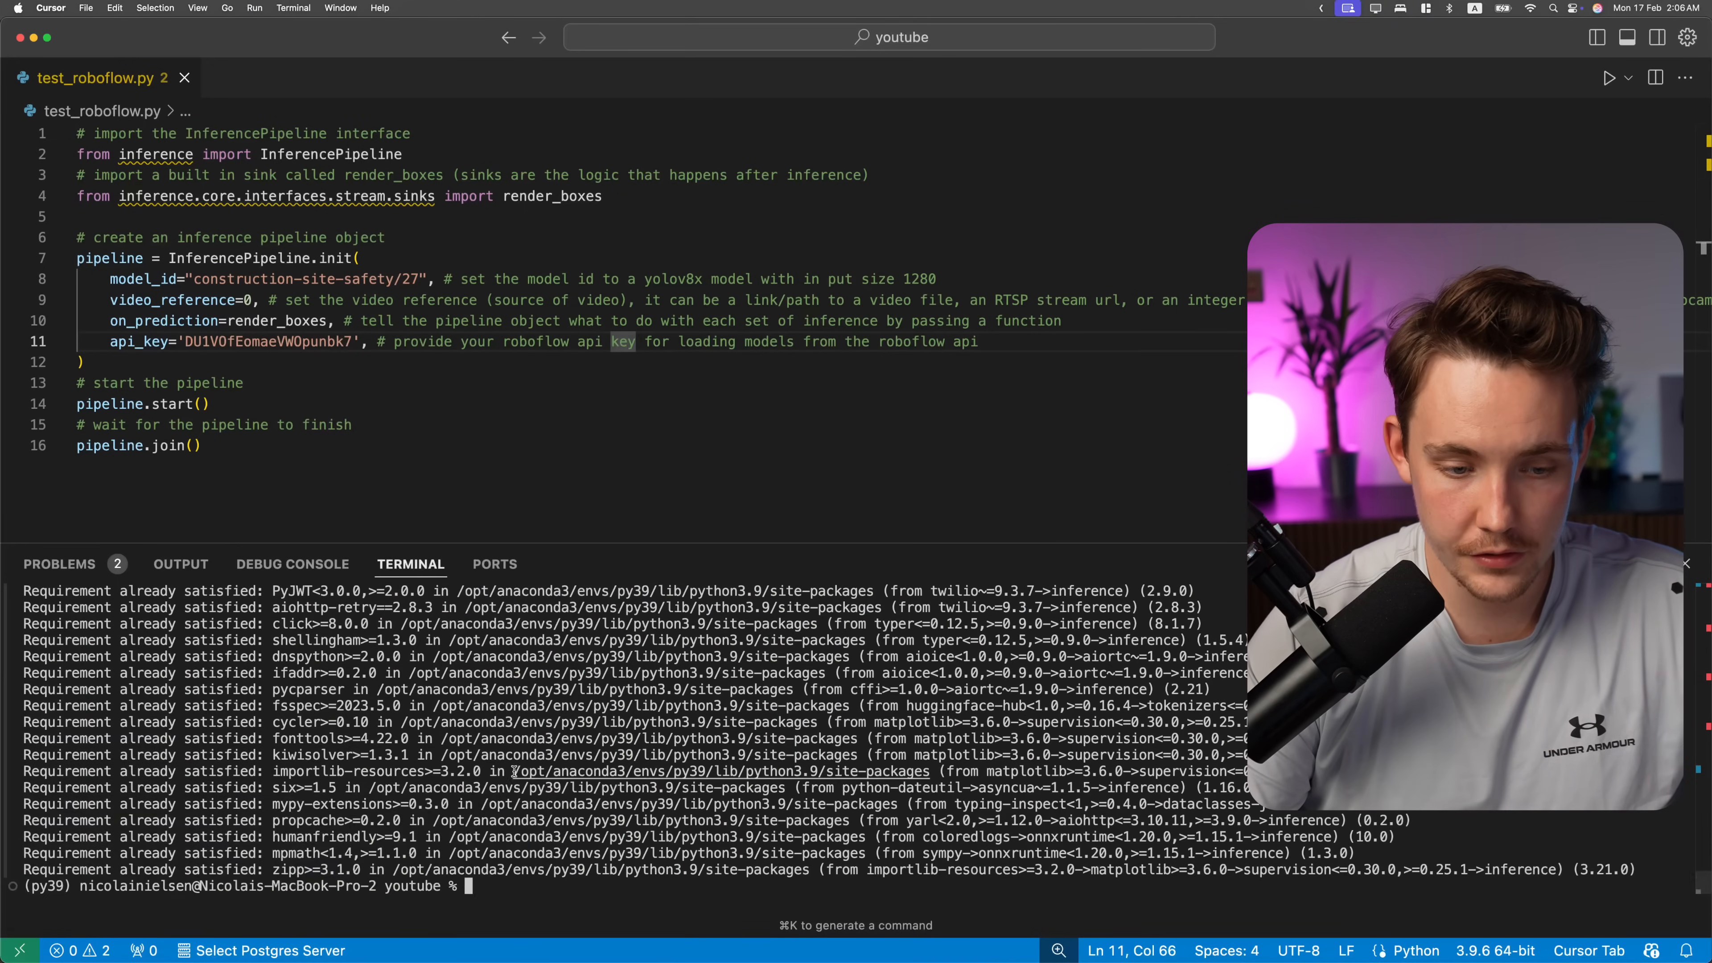
pyautogui.moveTo(513, 876); pyautogui.dragTo(512, 671)
pyautogui.click(505, 739)
# Return to the browser and examine the local video script, including its my_sink function.
pyautogui.press('super+Tab')
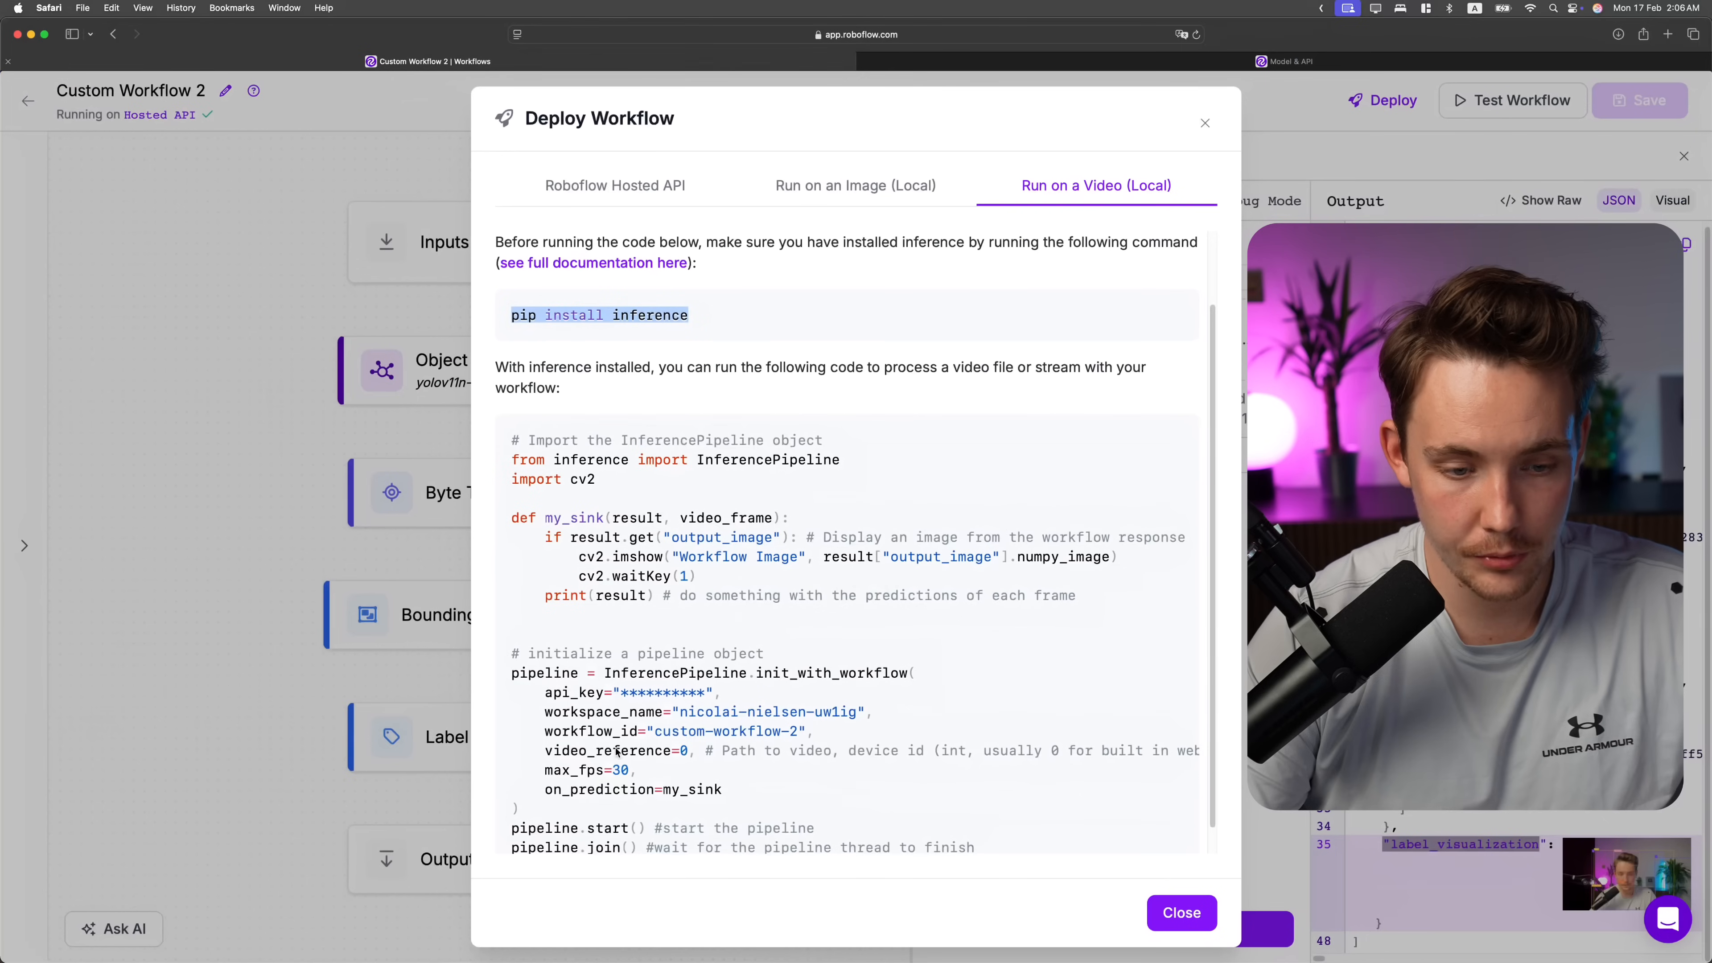
pyautogui.moveTo(512, 437); pyautogui.dragTo(988, 837)
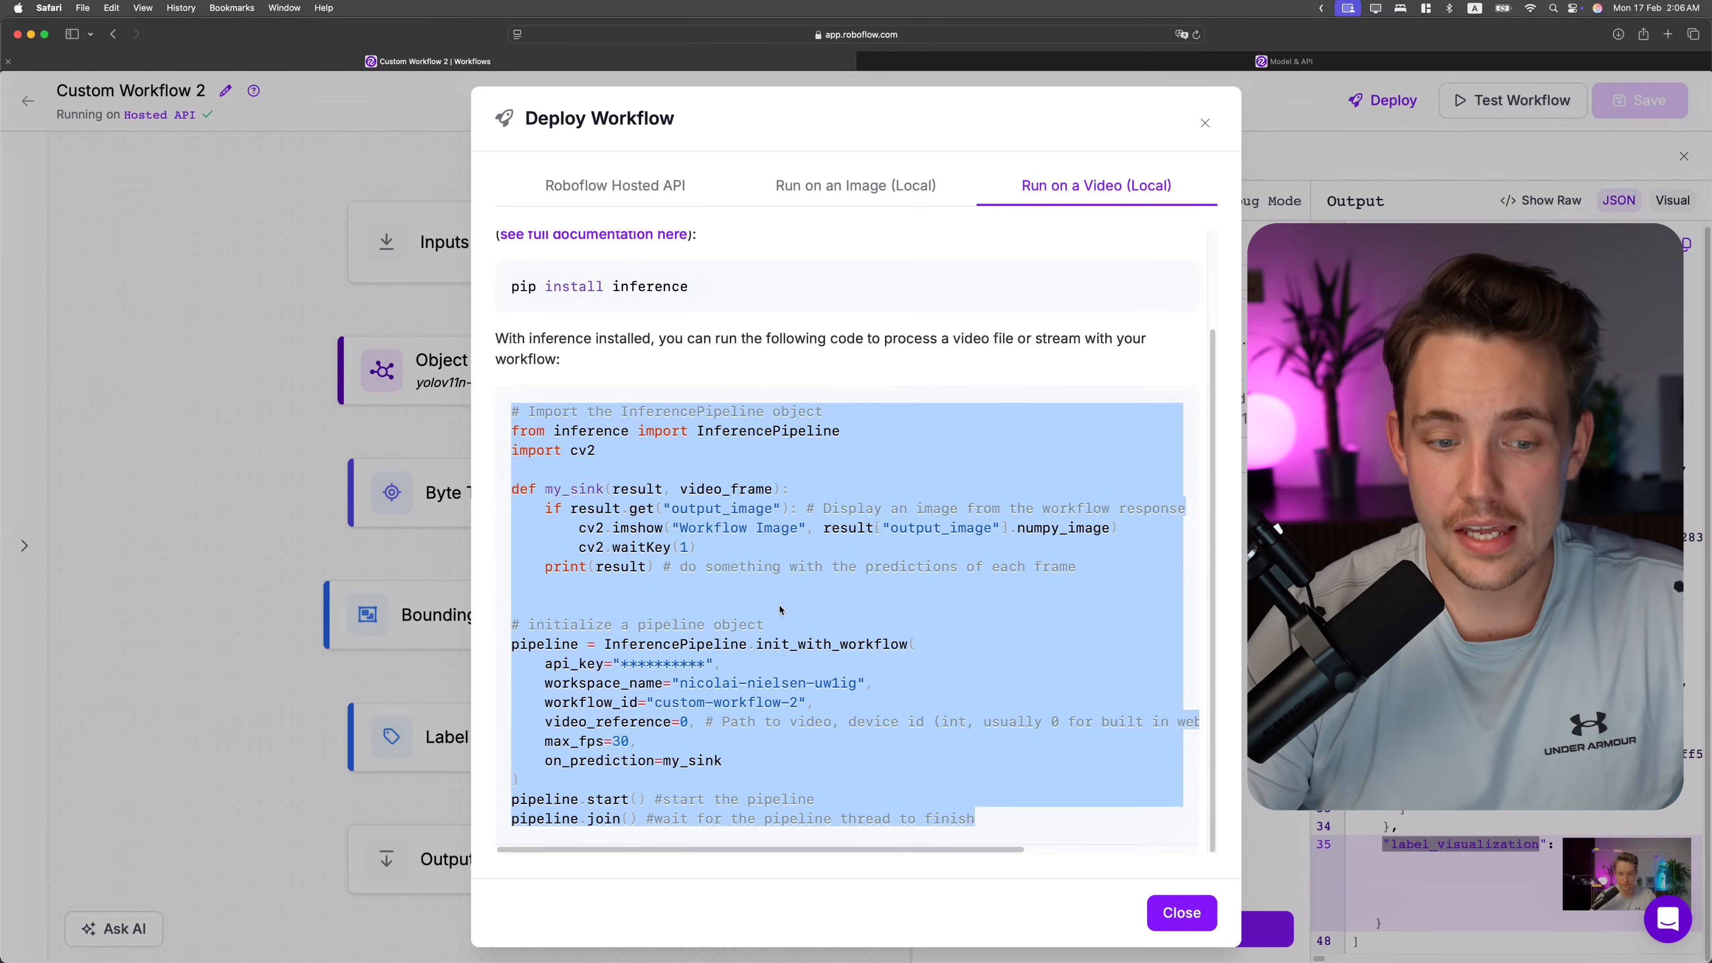
pyautogui.click(671, 481)
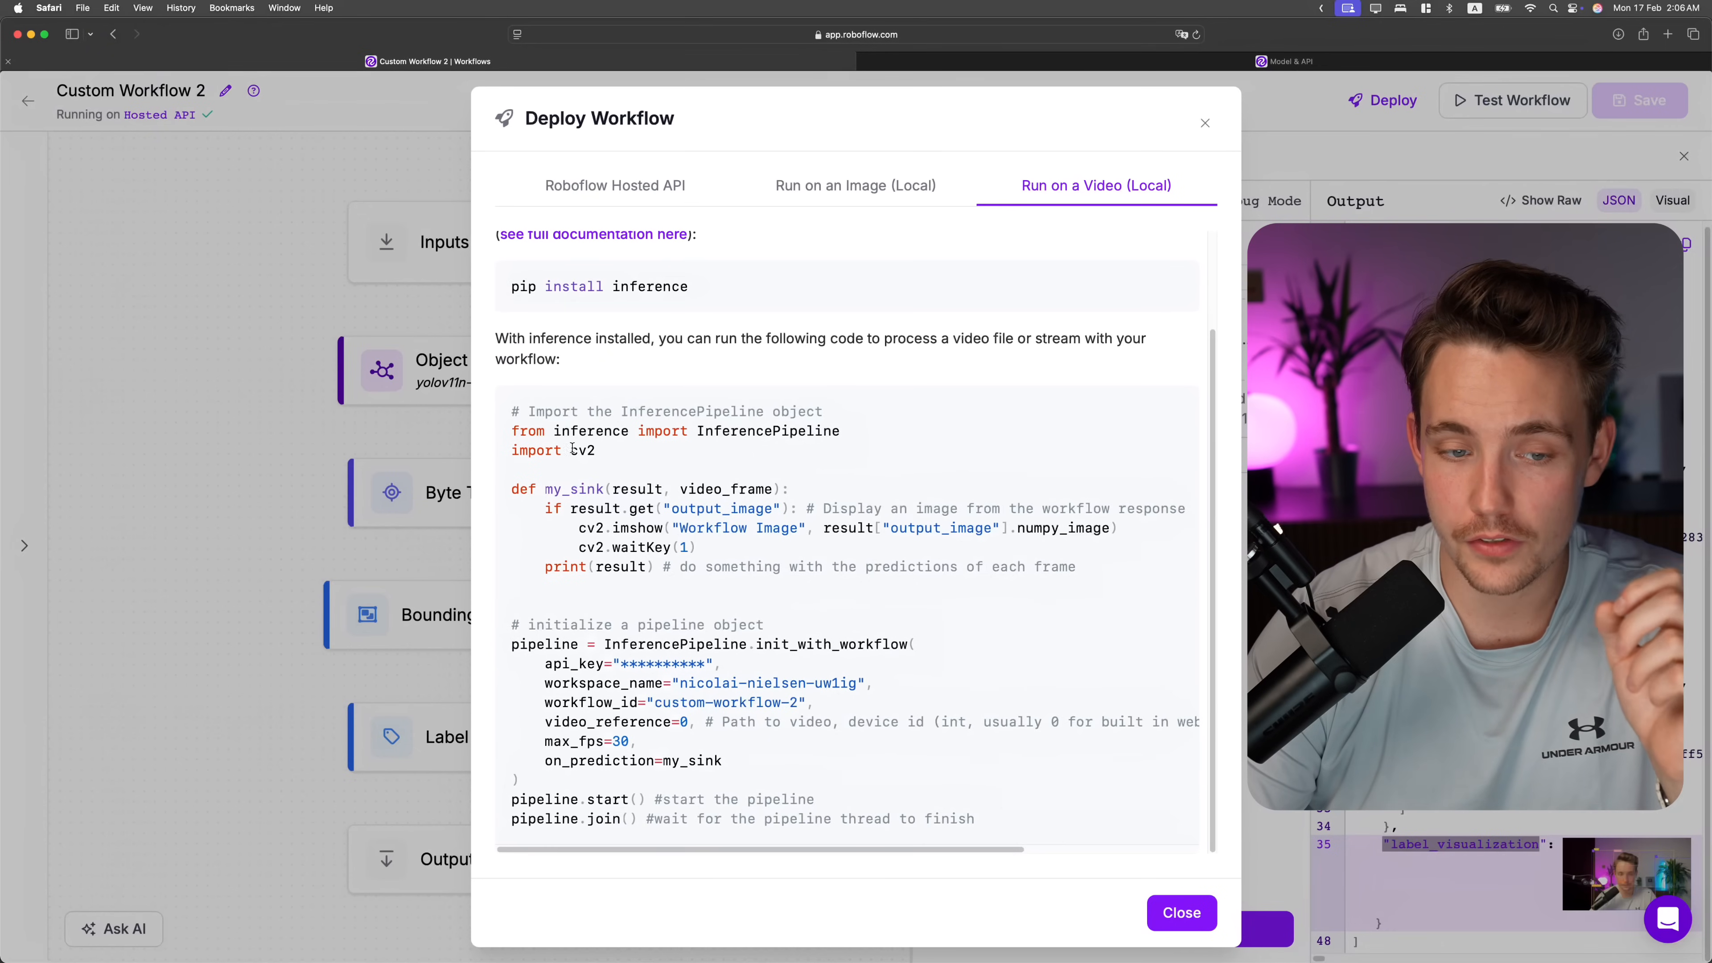
pyautogui.moveTo(547, 487); pyautogui.dragTo(1081, 564)
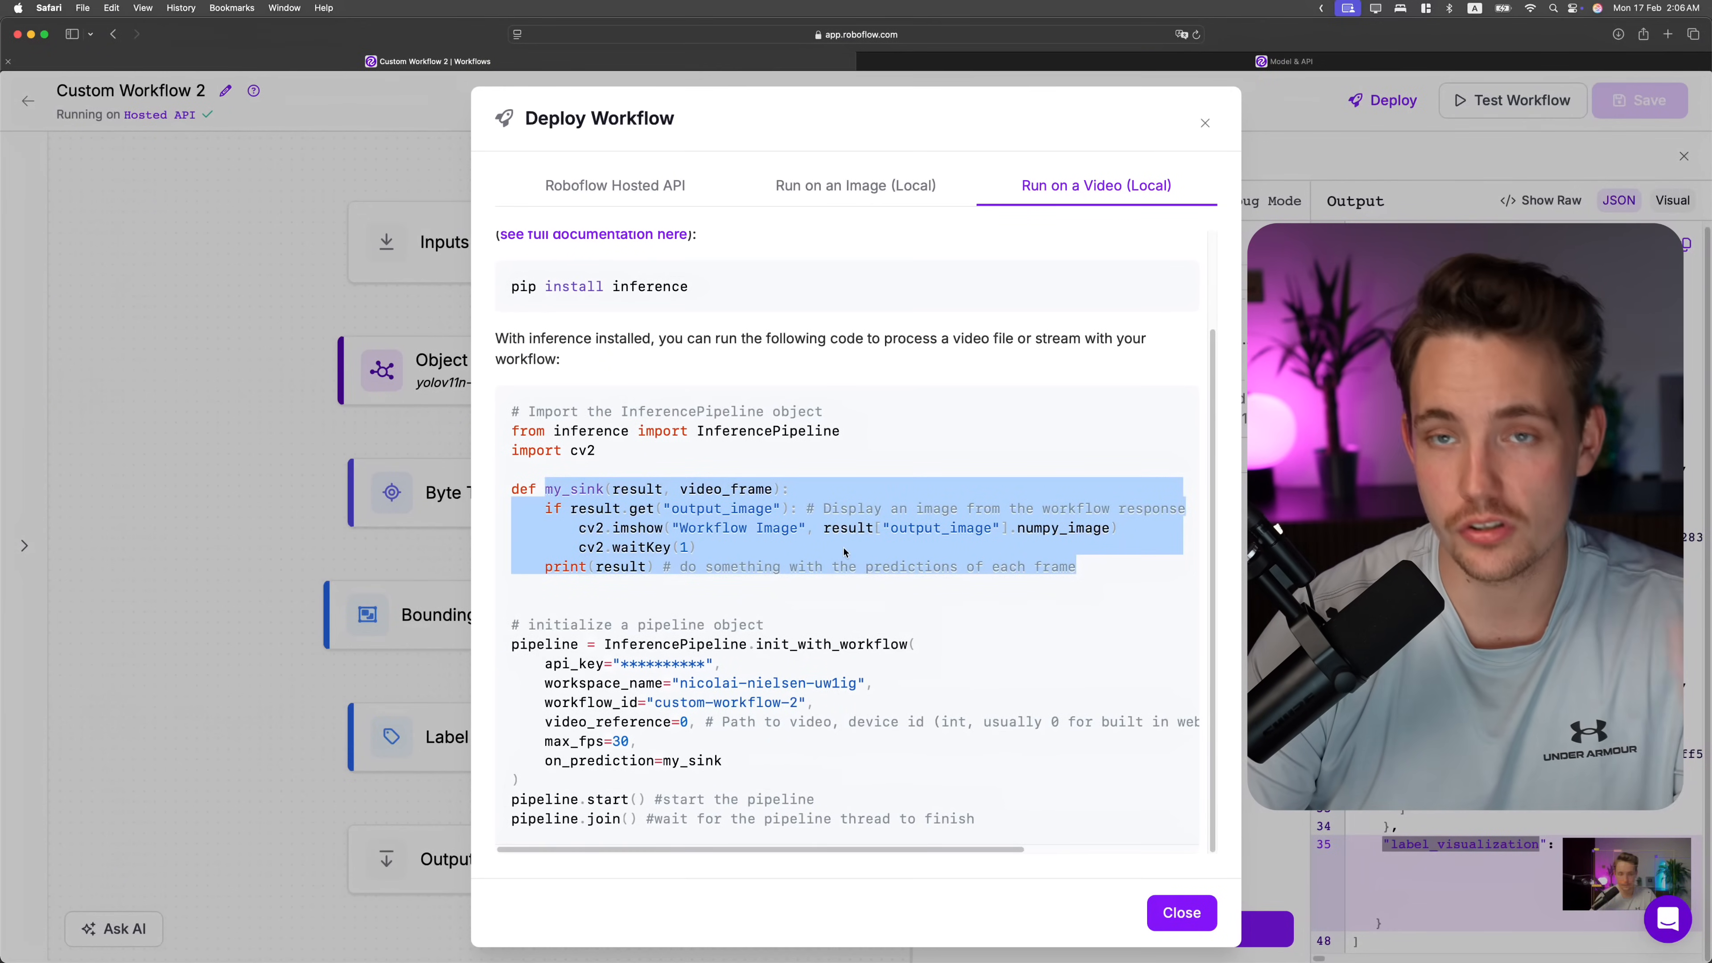
pyautogui.click(828, 549)
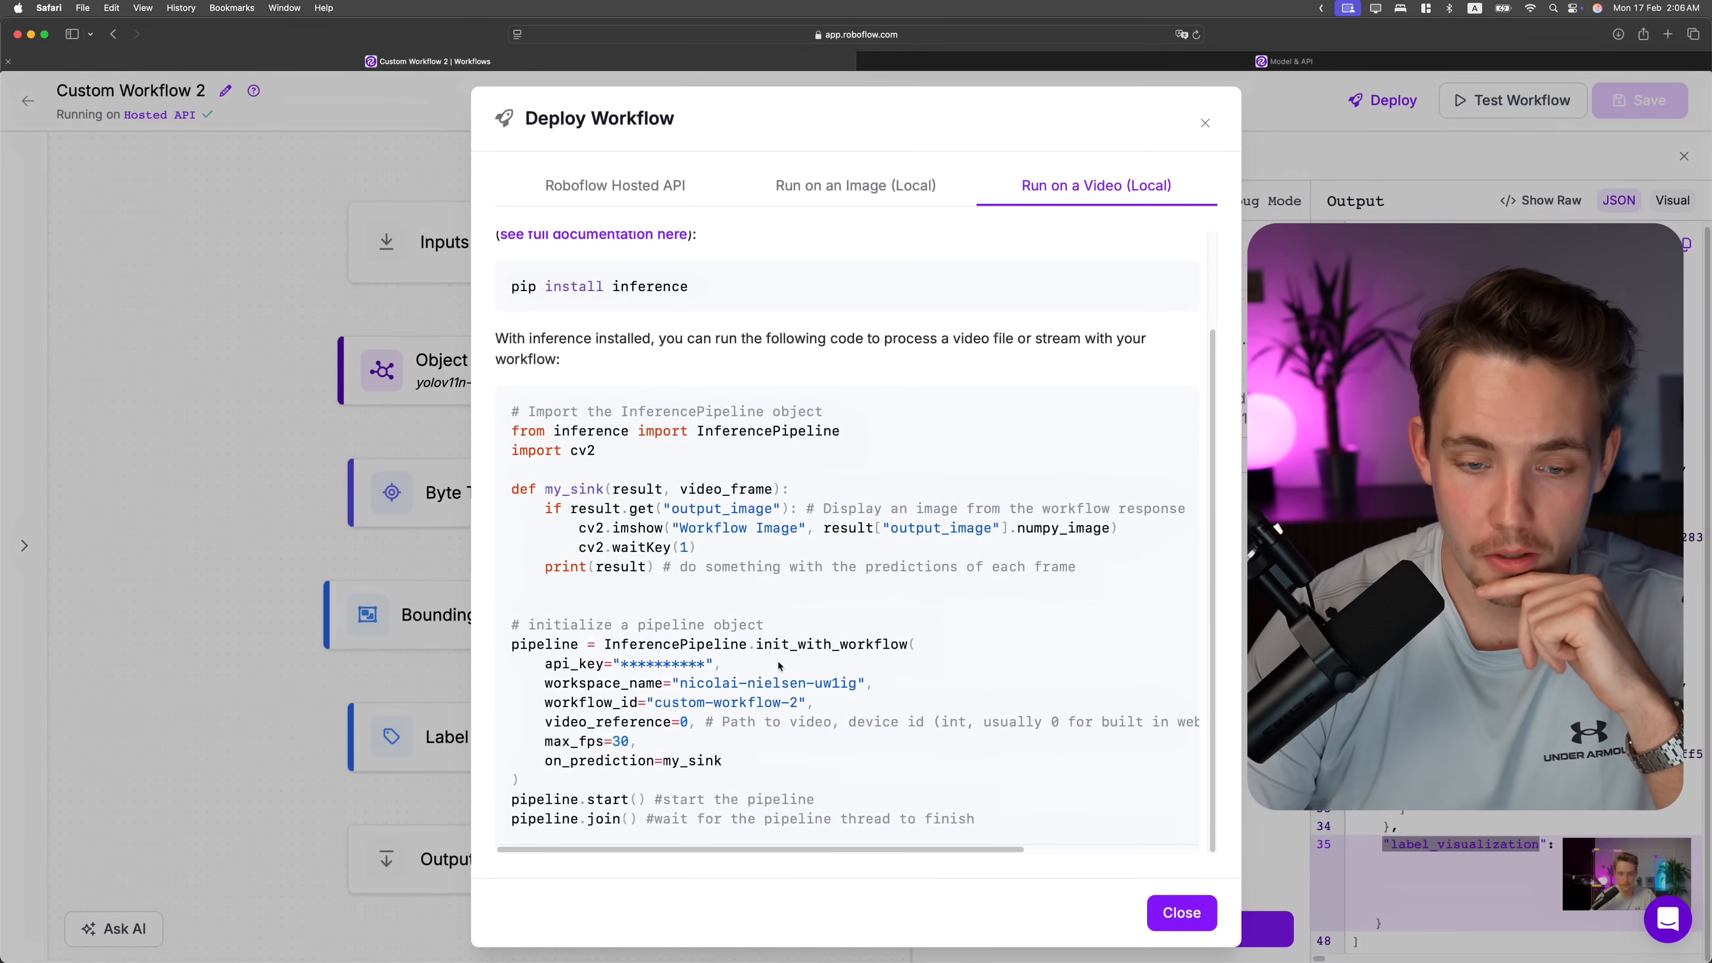
# Examine the init_with_workflow call and its workspace_name, workflow_id, video_reference and max_fps arguments.
pyautogui.moveTo(755, 644); pyautogui.dragTo(922, 641)
pyautogui.moveTo(521, 671); pyautogui.dragTo(904, 680)
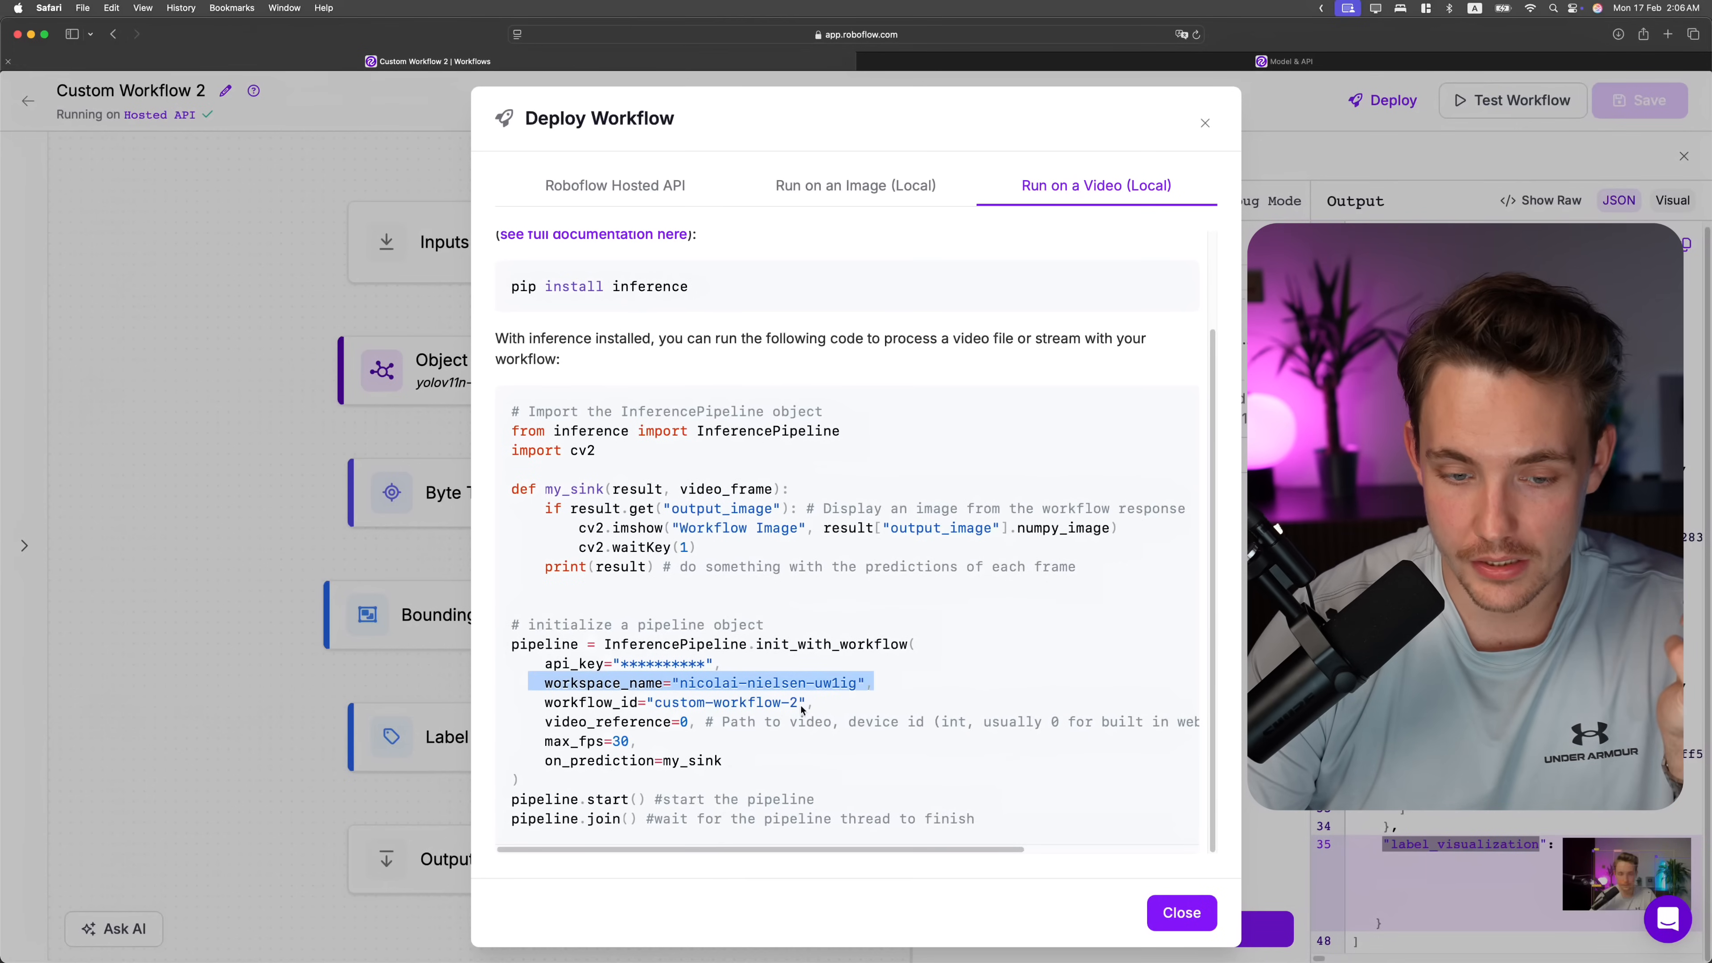
pyautogui.moveTo(541, 702); pyautogui.dragTo(815, 703)
pyautogui.click(815, 702)
pyautogui.moveTo(543, 722); pyautogui.dragTo(688, 722)
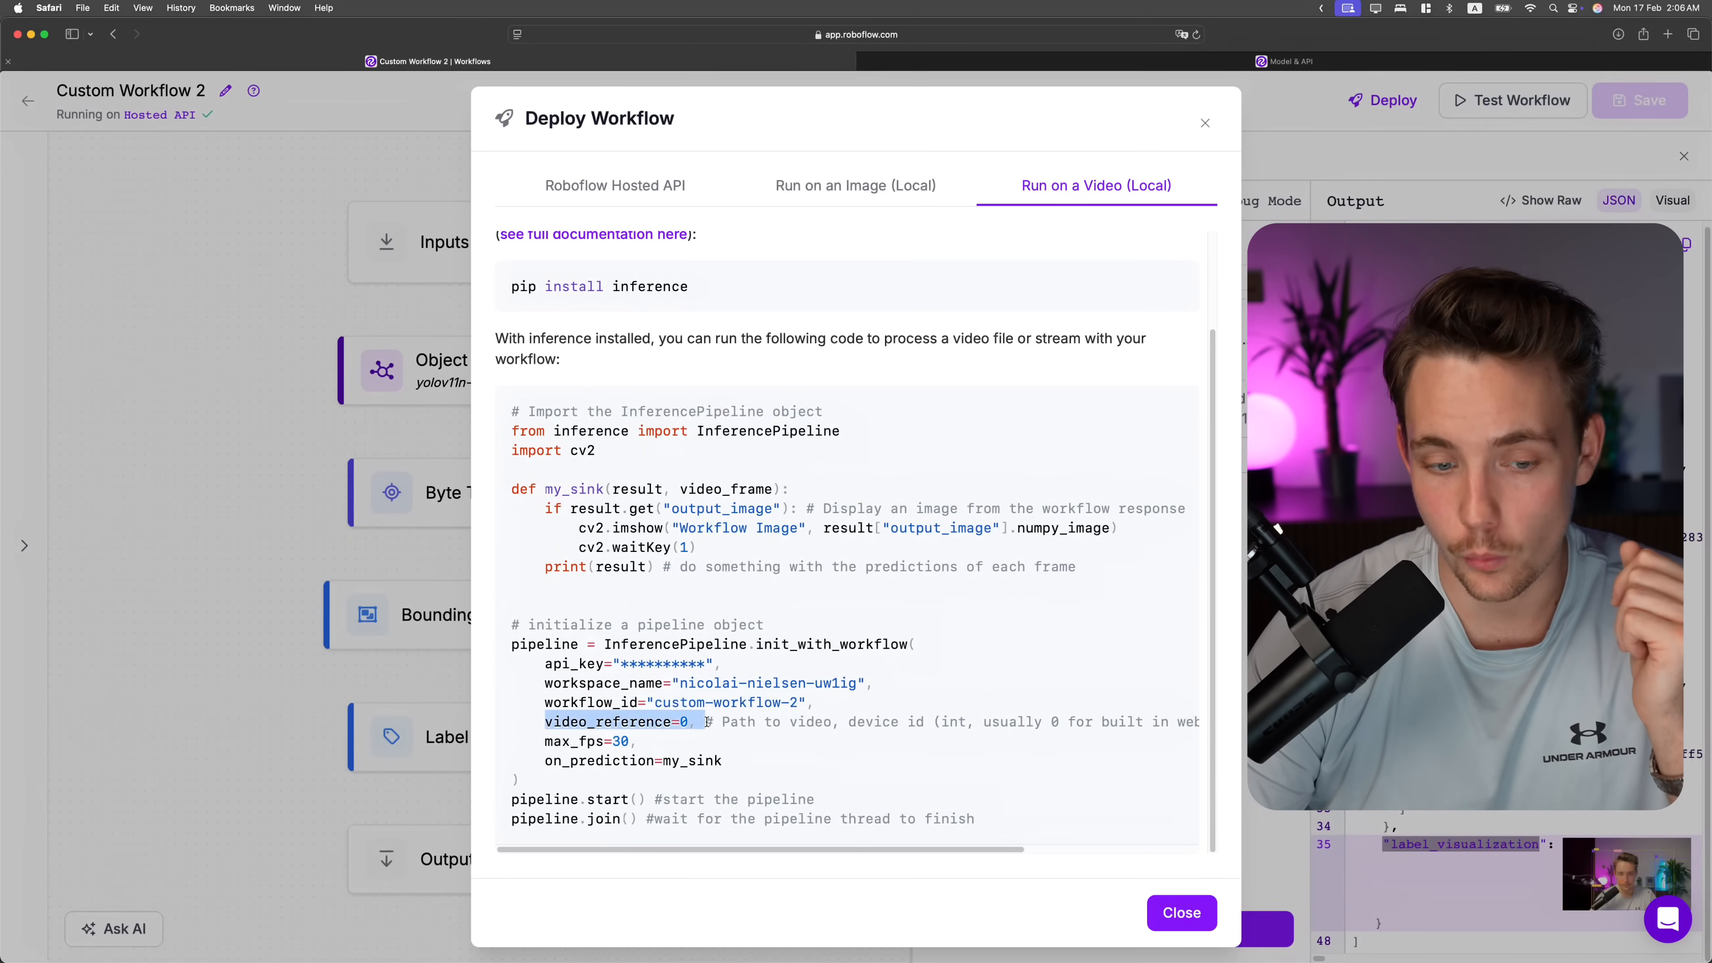
pyautogui.click(693, 718)
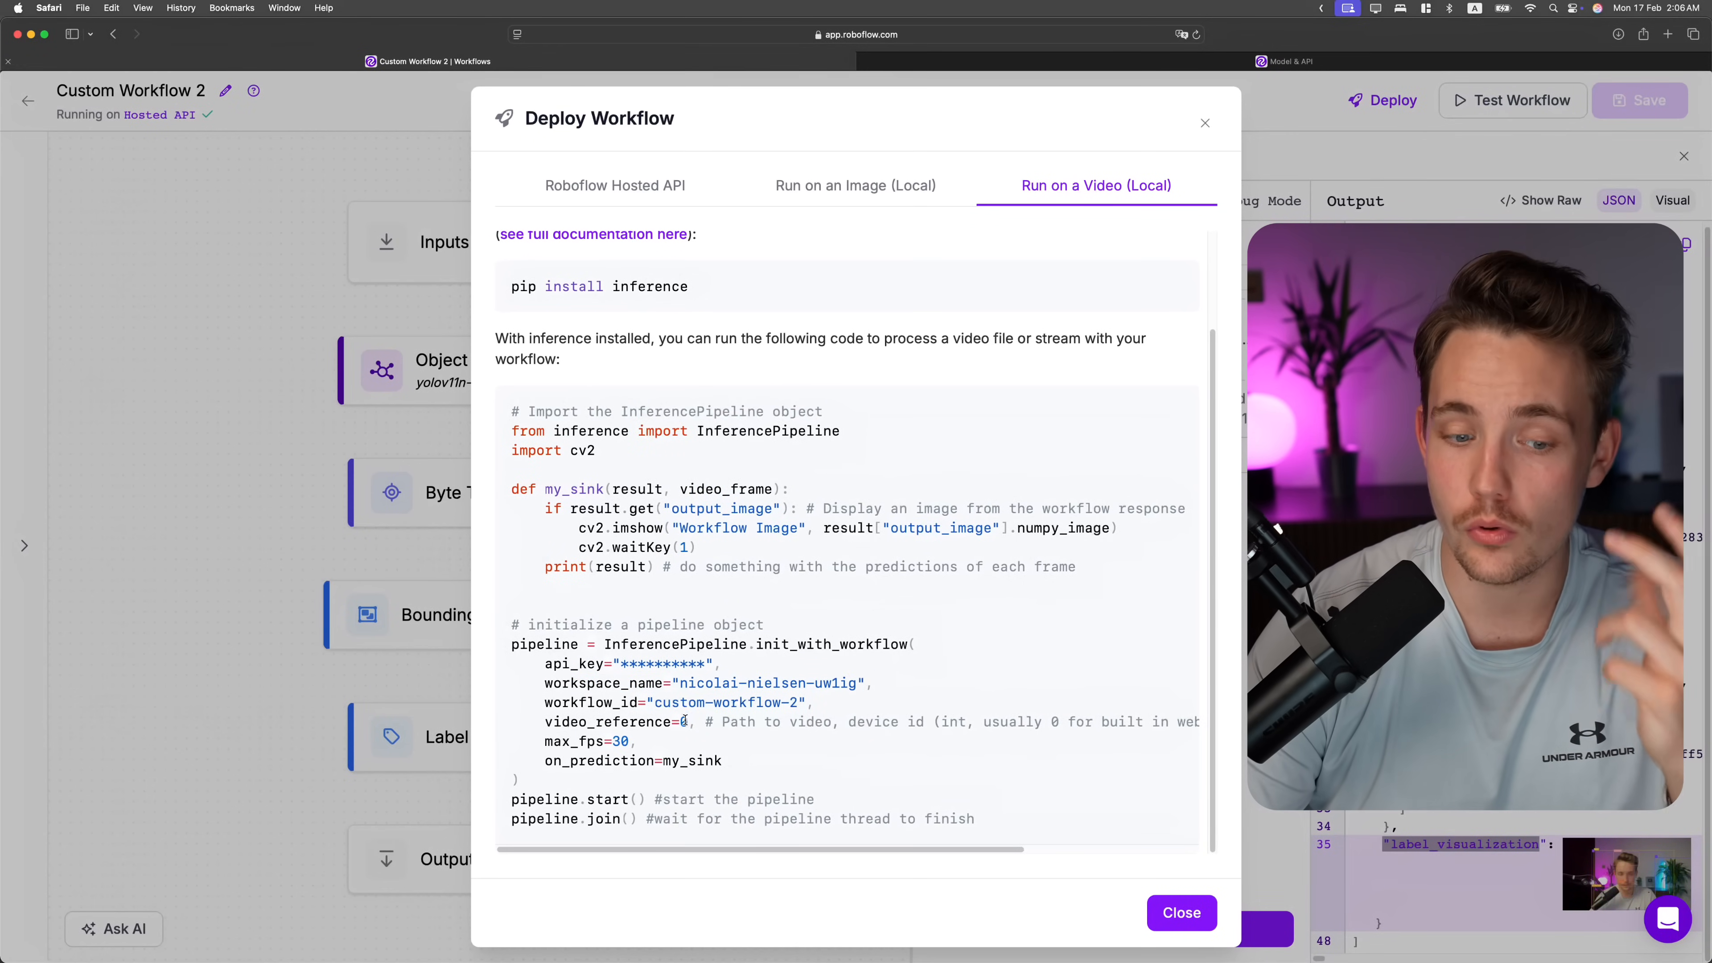
pyautogui.moveTo(538, 741); pyautogui.dragTo(636, 740)
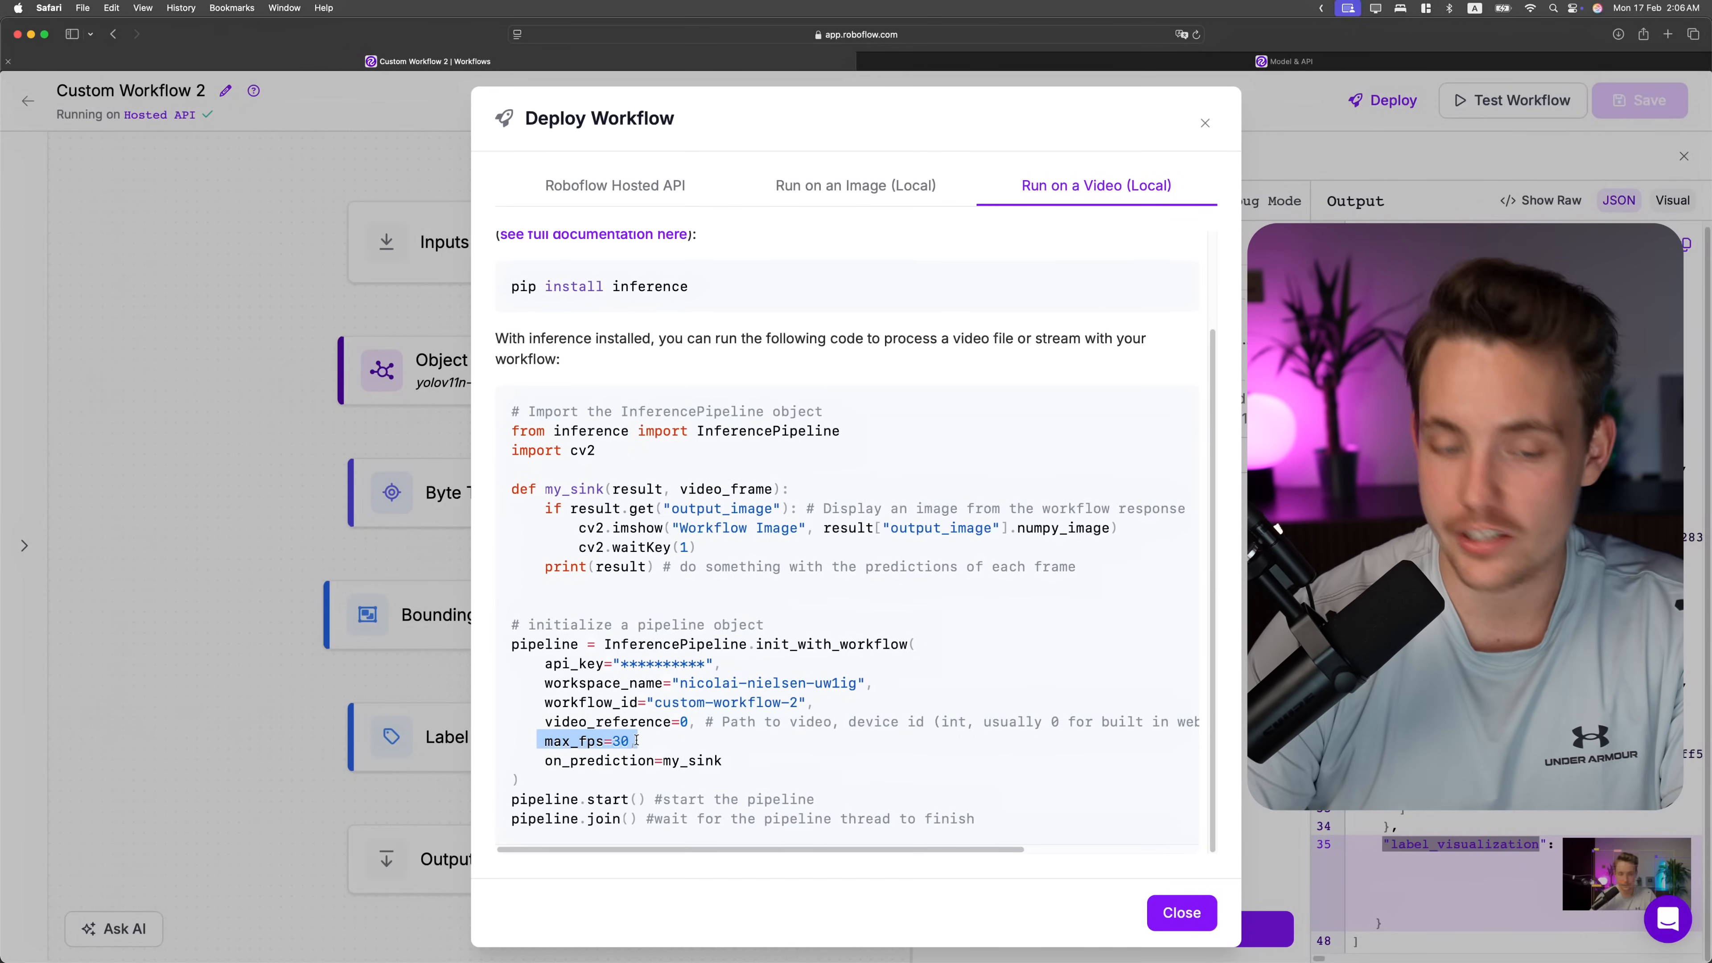
pyautogui.click(636, 741)
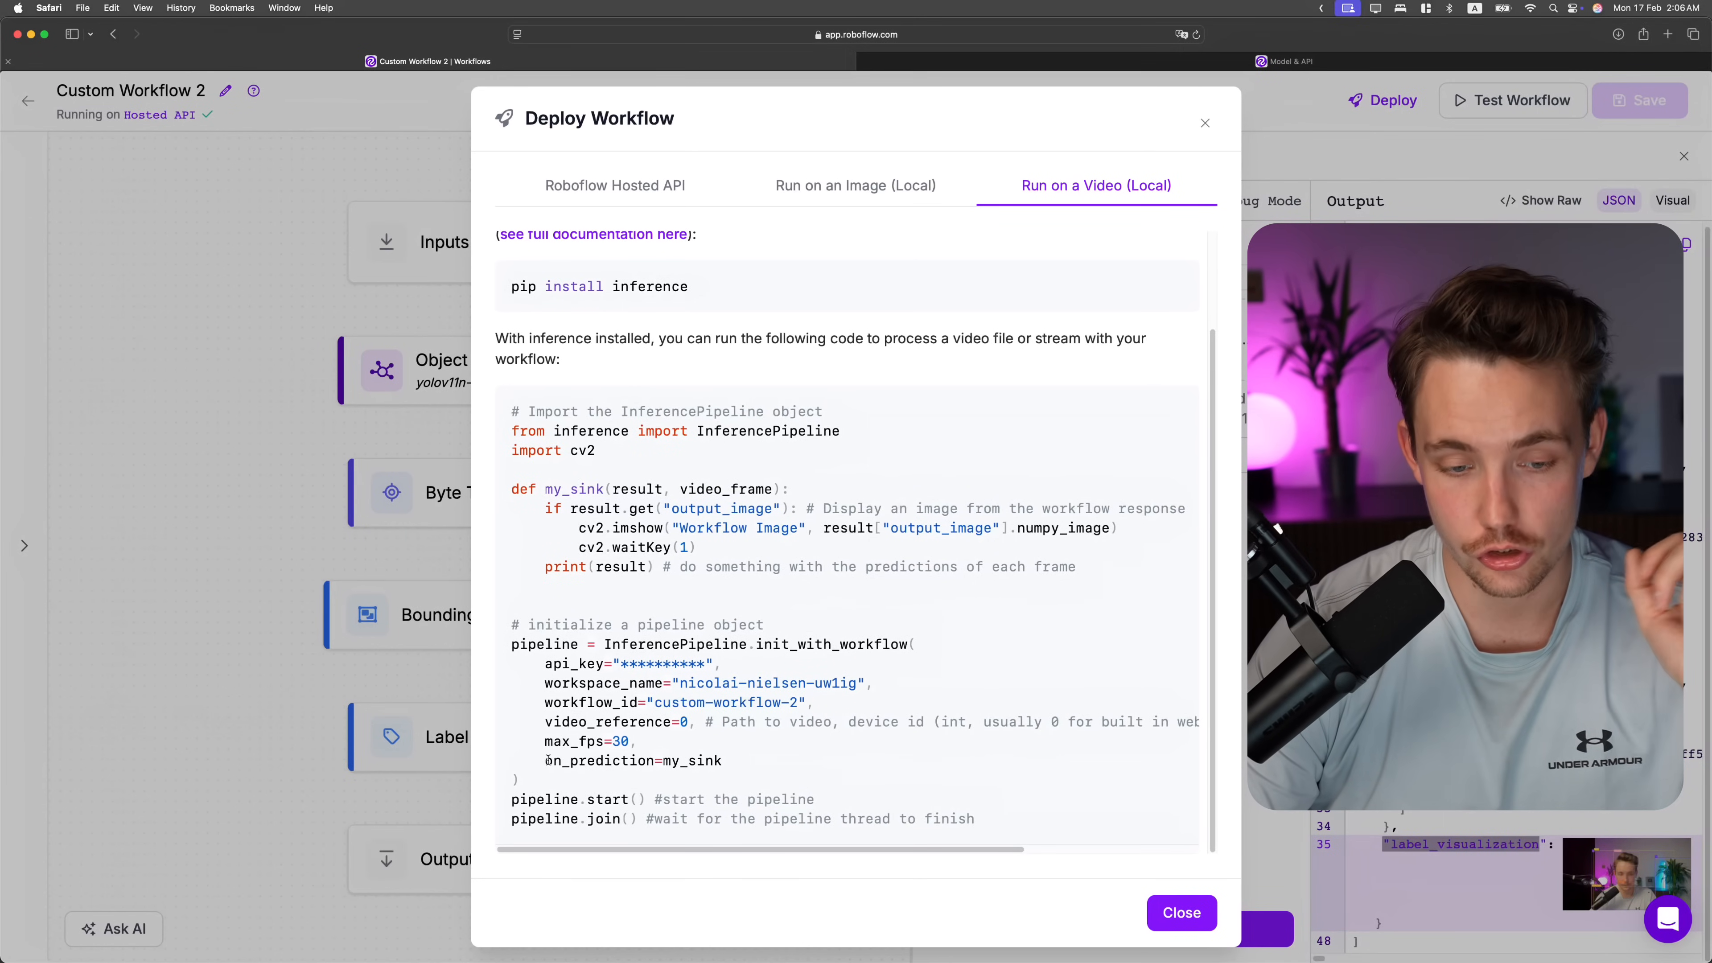
# Examine the on_prediction argument and the my_sink callback function that handles each frame's predictions.
pyautogui.moveTo(548, 760); pyautogui.dragTo(762, 754)
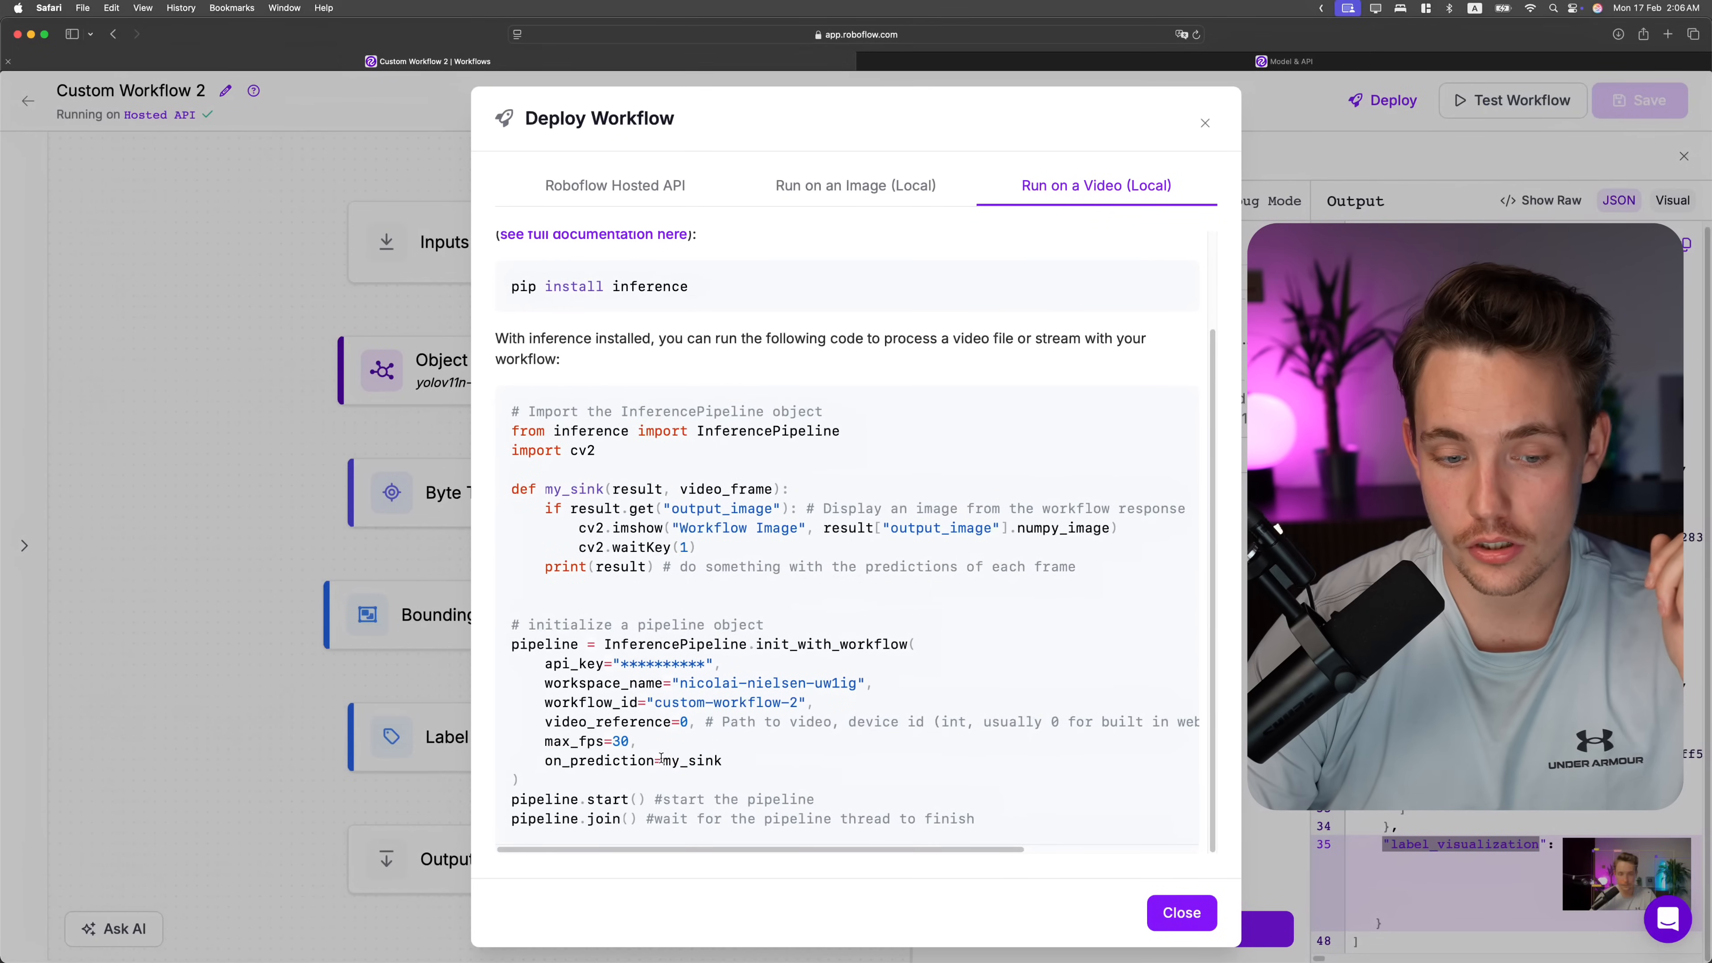
pyautogui.doubleClick(688, 761)
pyautogui.click(695, 755)
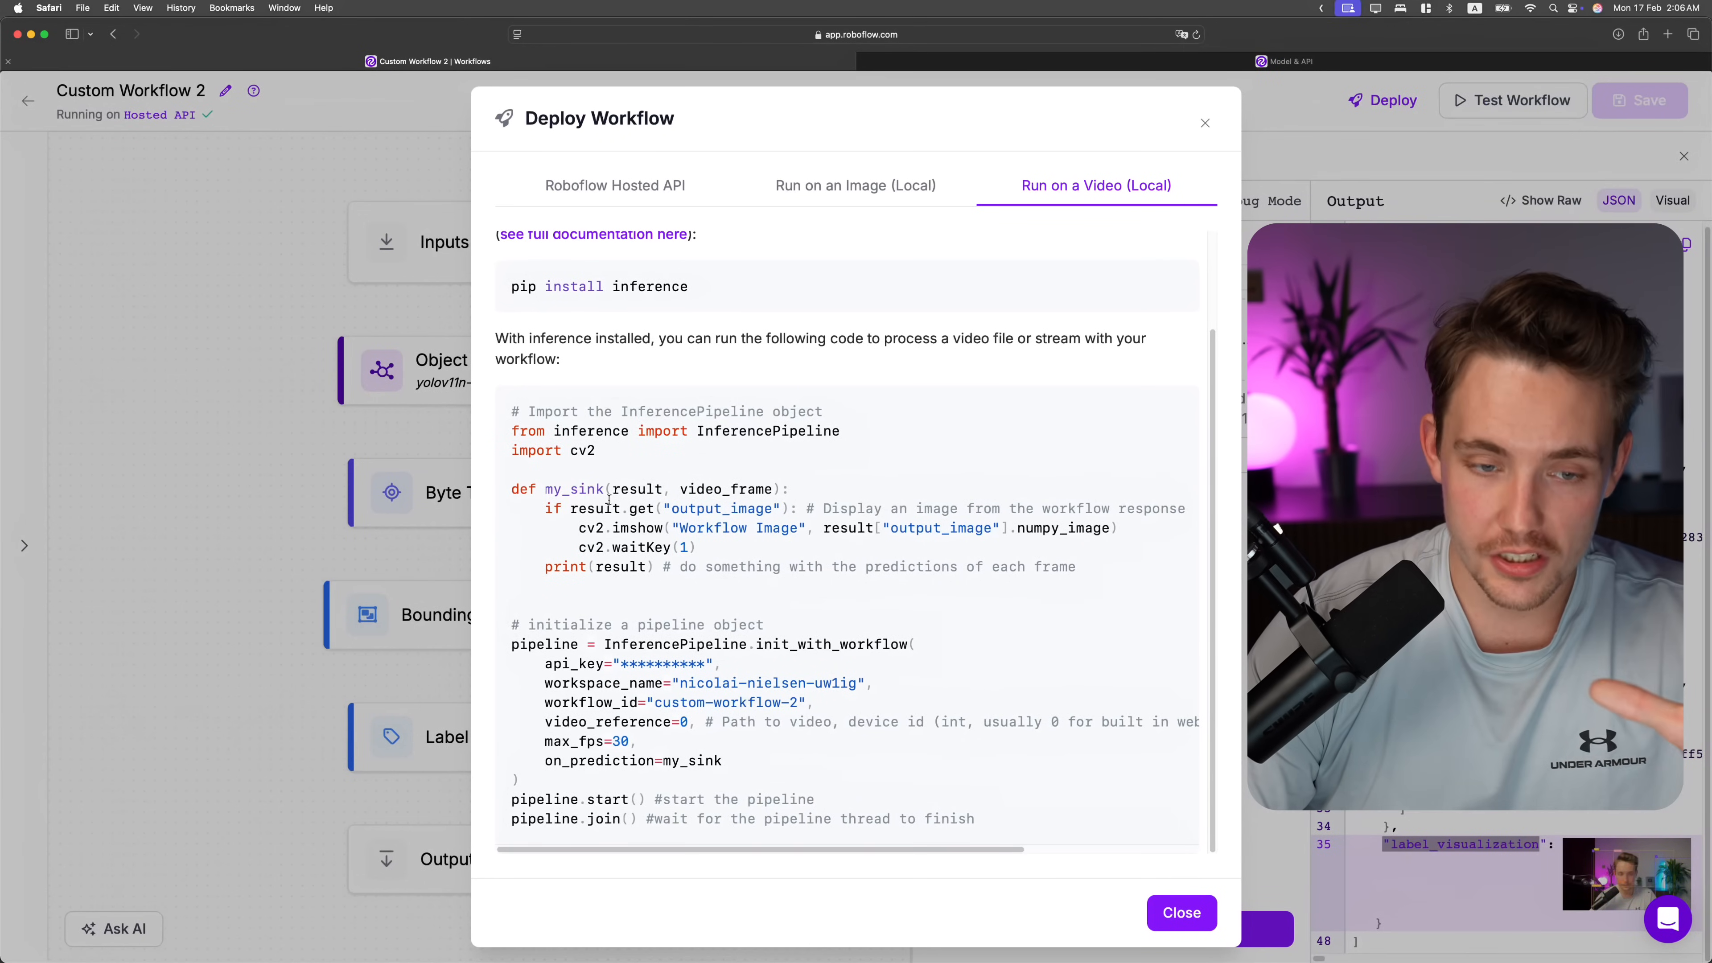
pyautogui.moveTo(543, 489); pyautogui.dragTo(754, 578)
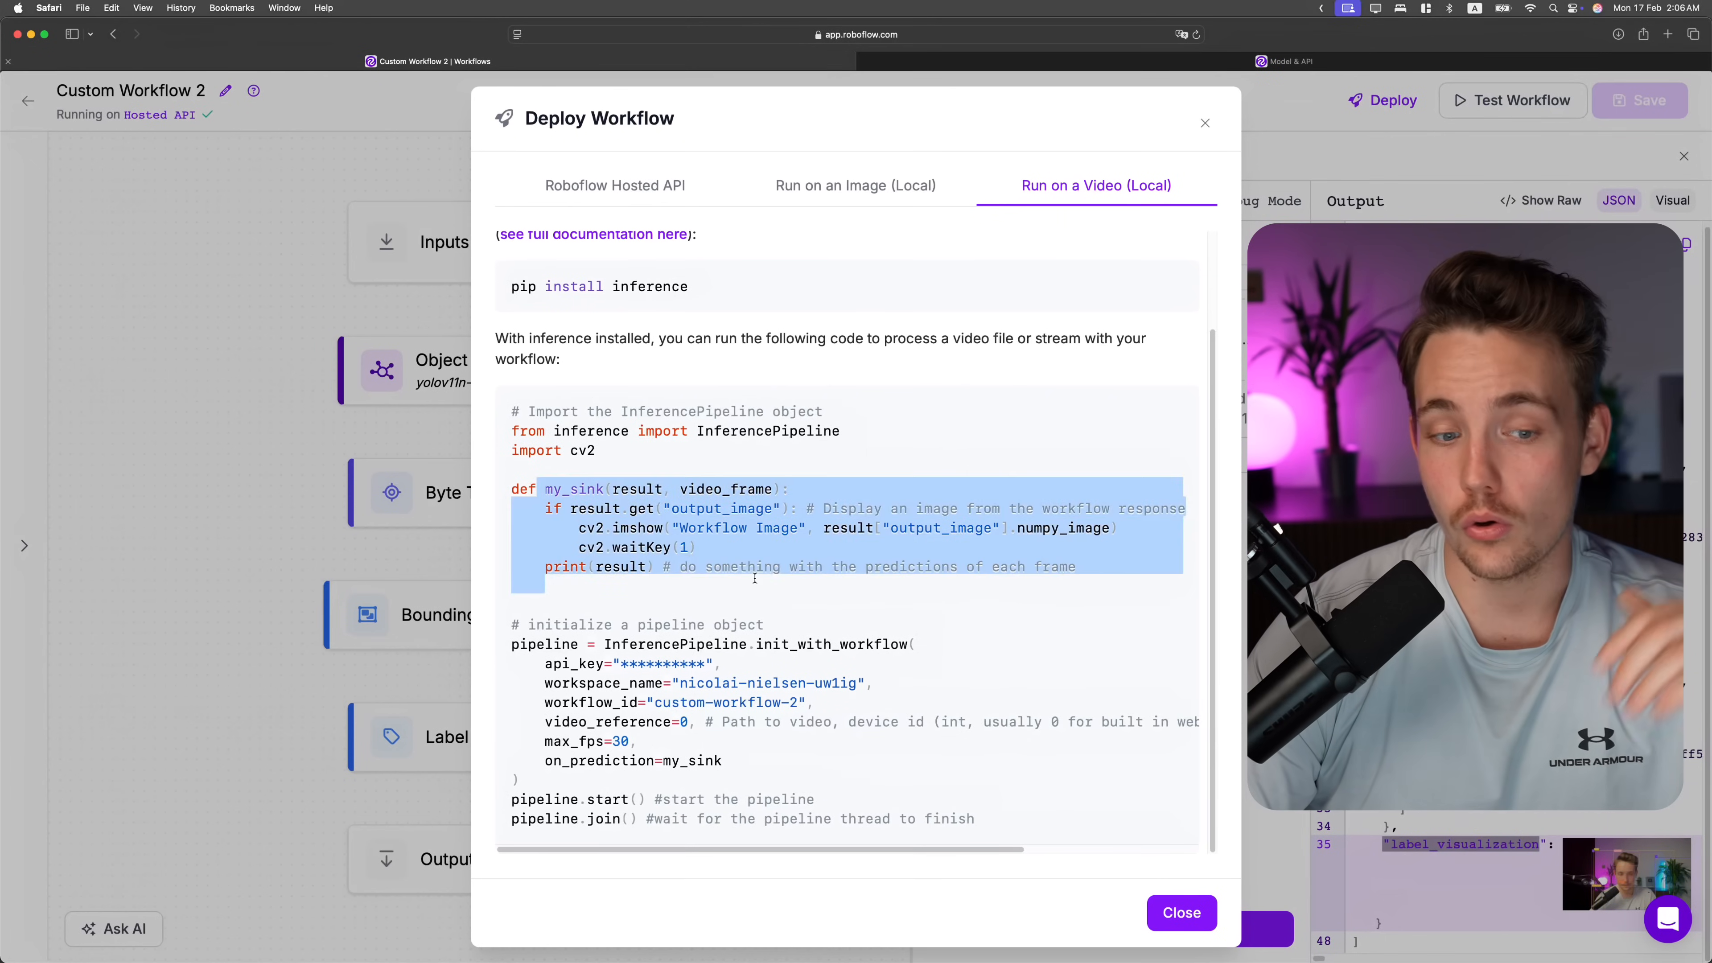
pyautogui.click(569, 463)
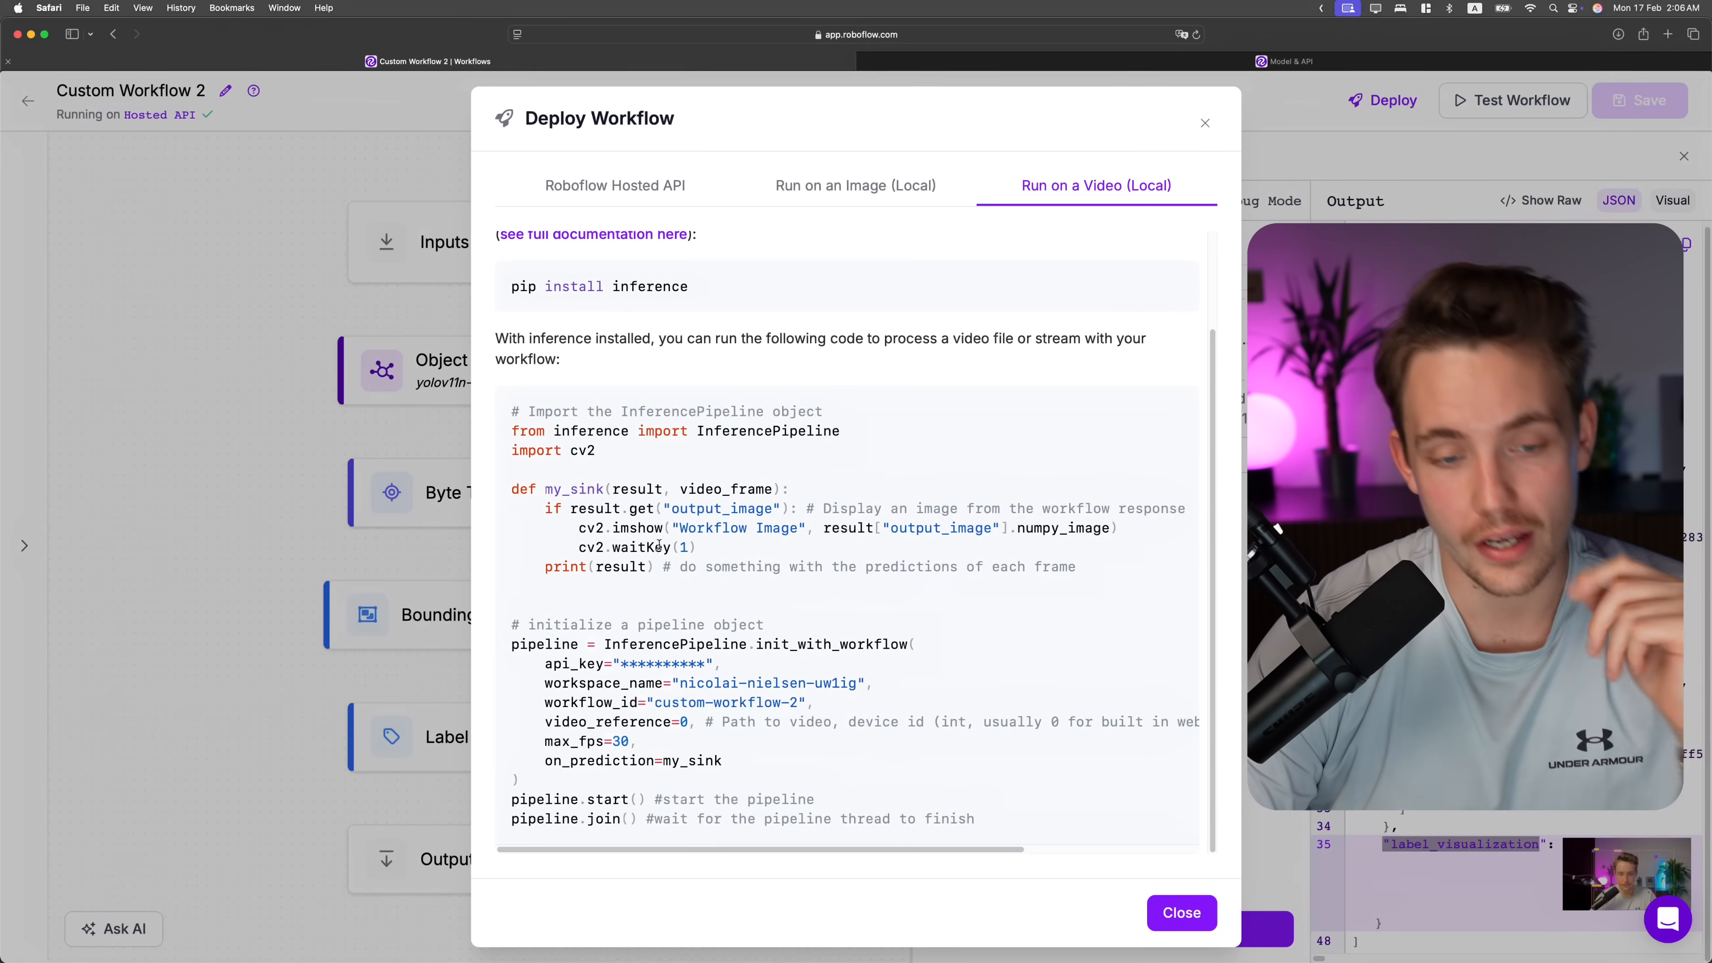
pyautogui.moveTo(723, 577); pyautogui.dragTo(491, 473)
pyautogui.click(794, 766)
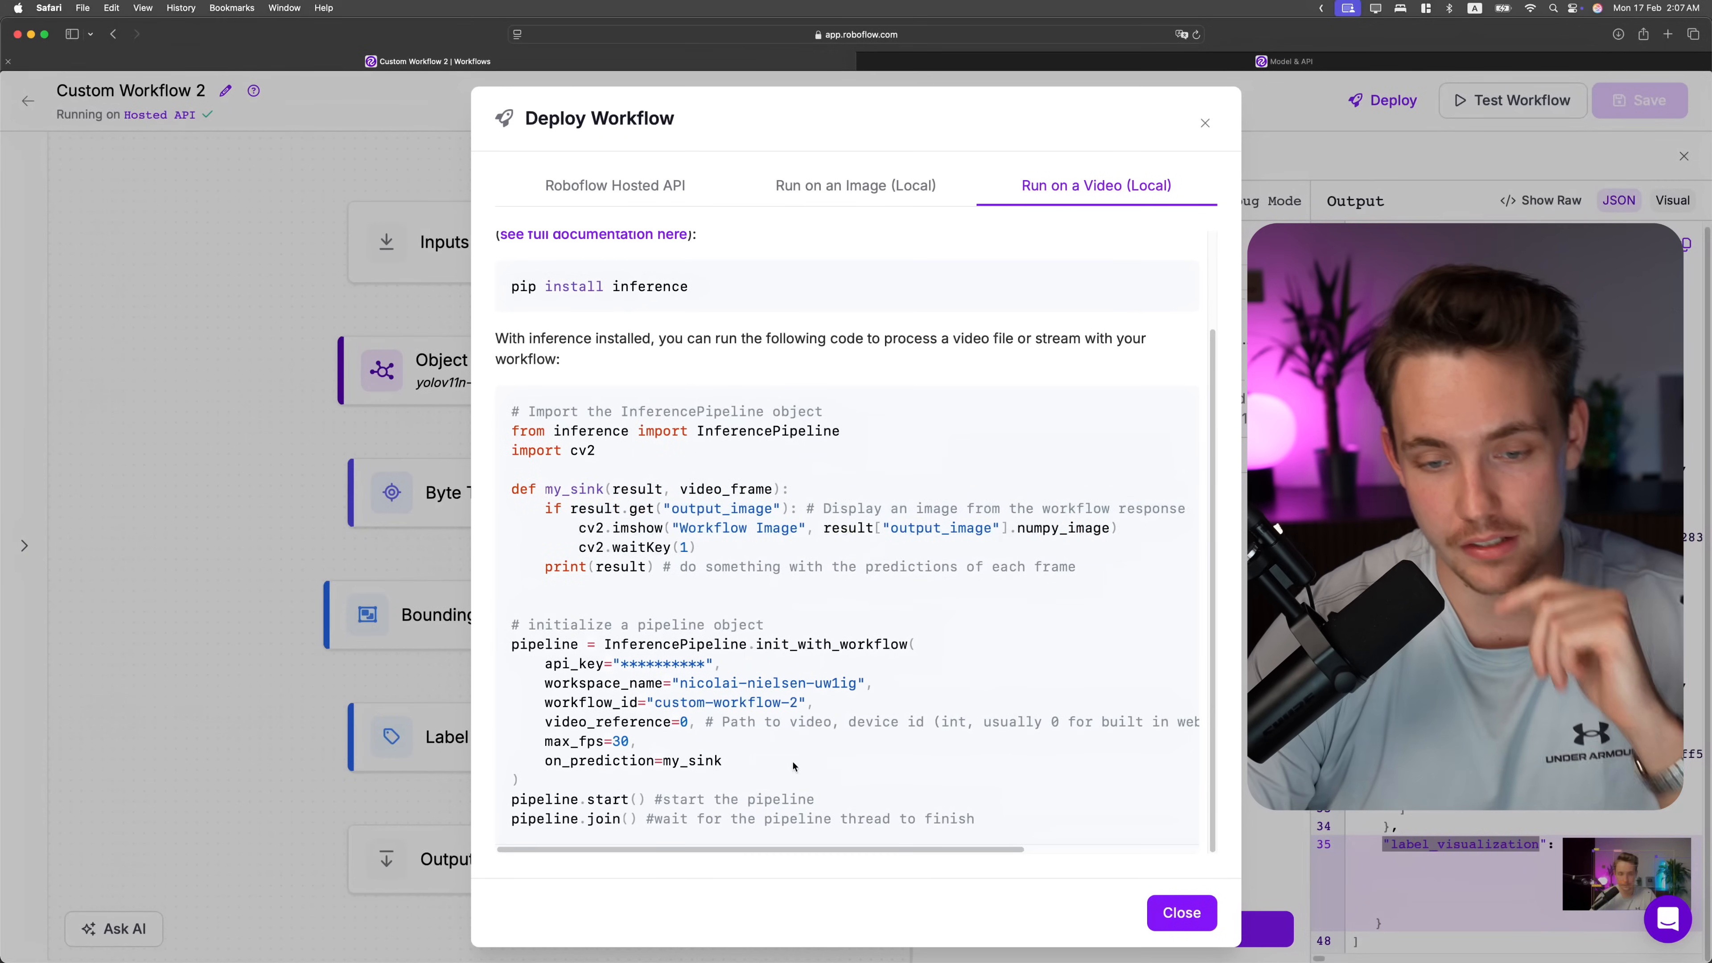
# Replace the contents of test_roboflow.py in Cursor with the complete local video script, including its API key, and save the file.
pyautogui.moveTo(981, 826); pyautogui.dragTo(507, 413)
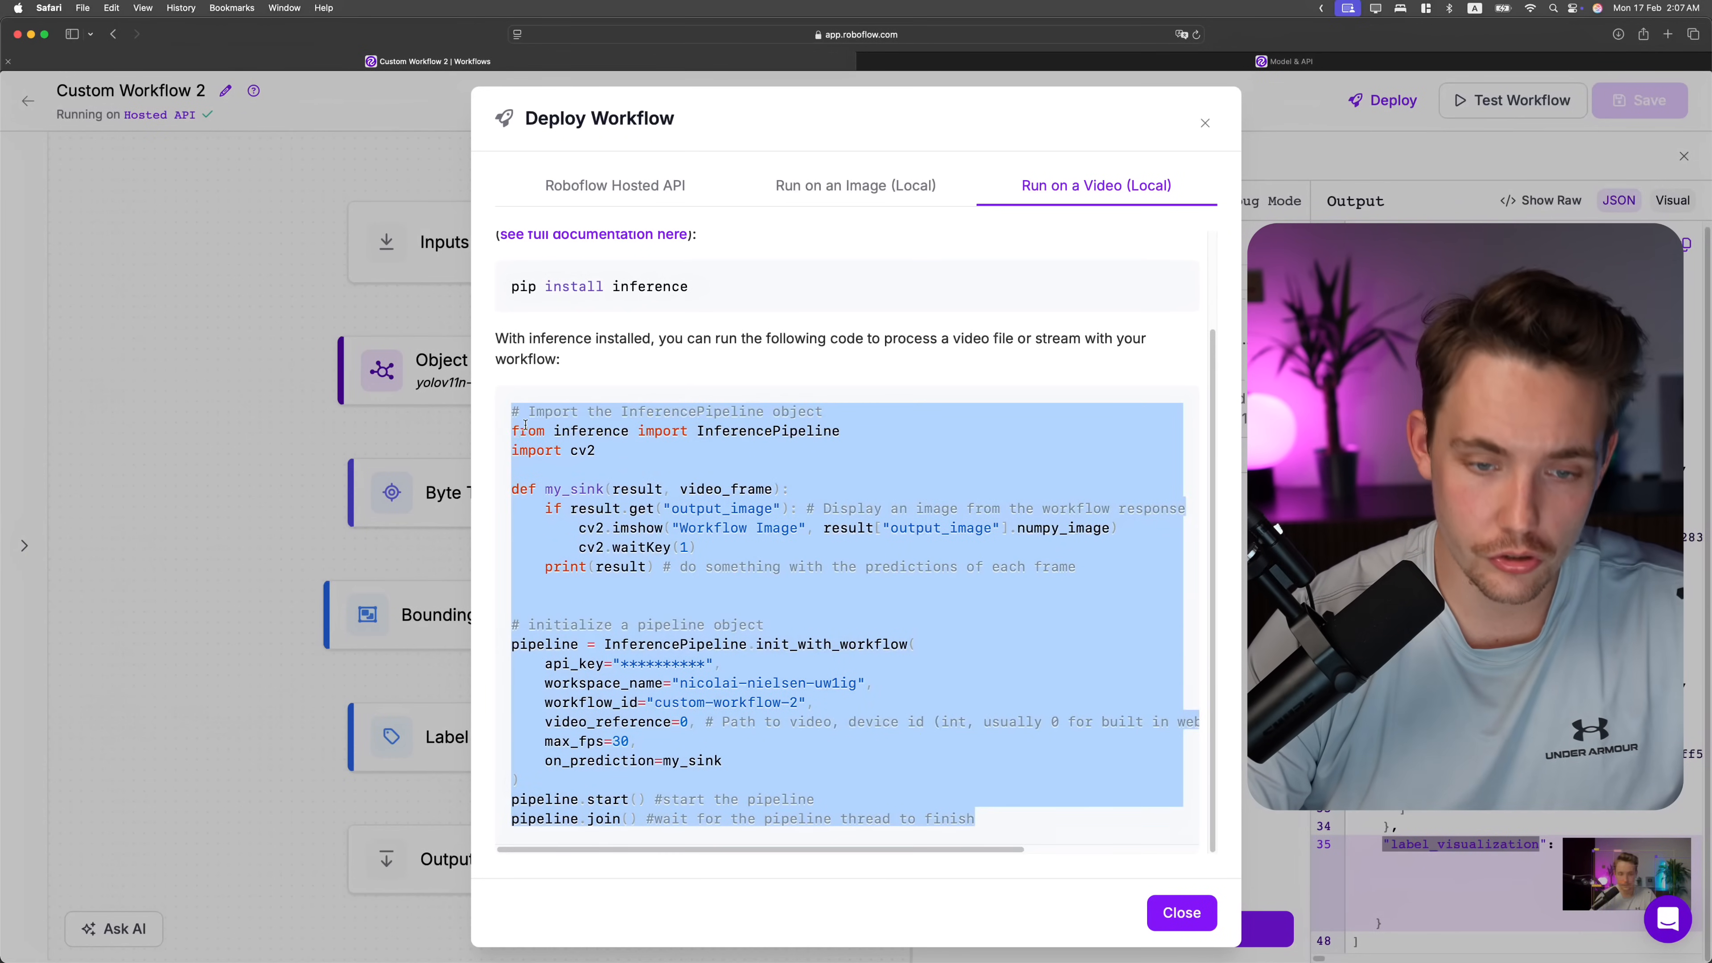
pyautogui.press('super+c')
pyautogui.press('super+Tab')
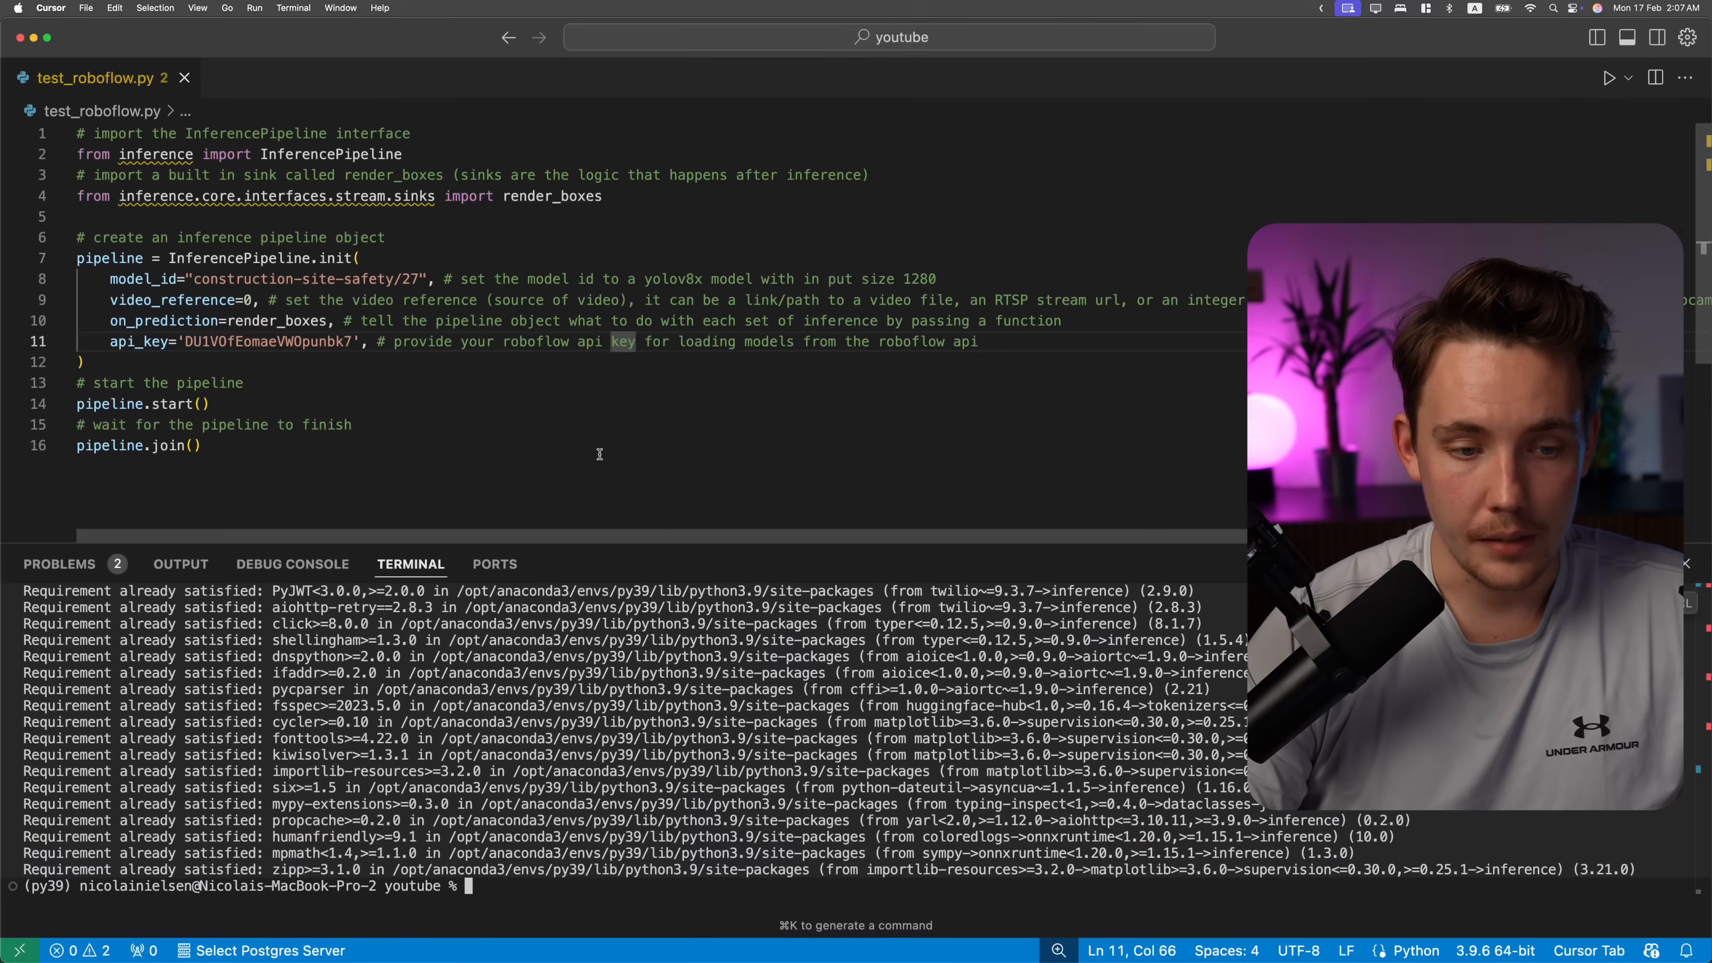
pyautogui.press('super+a')
pyautogui.press('super+v')
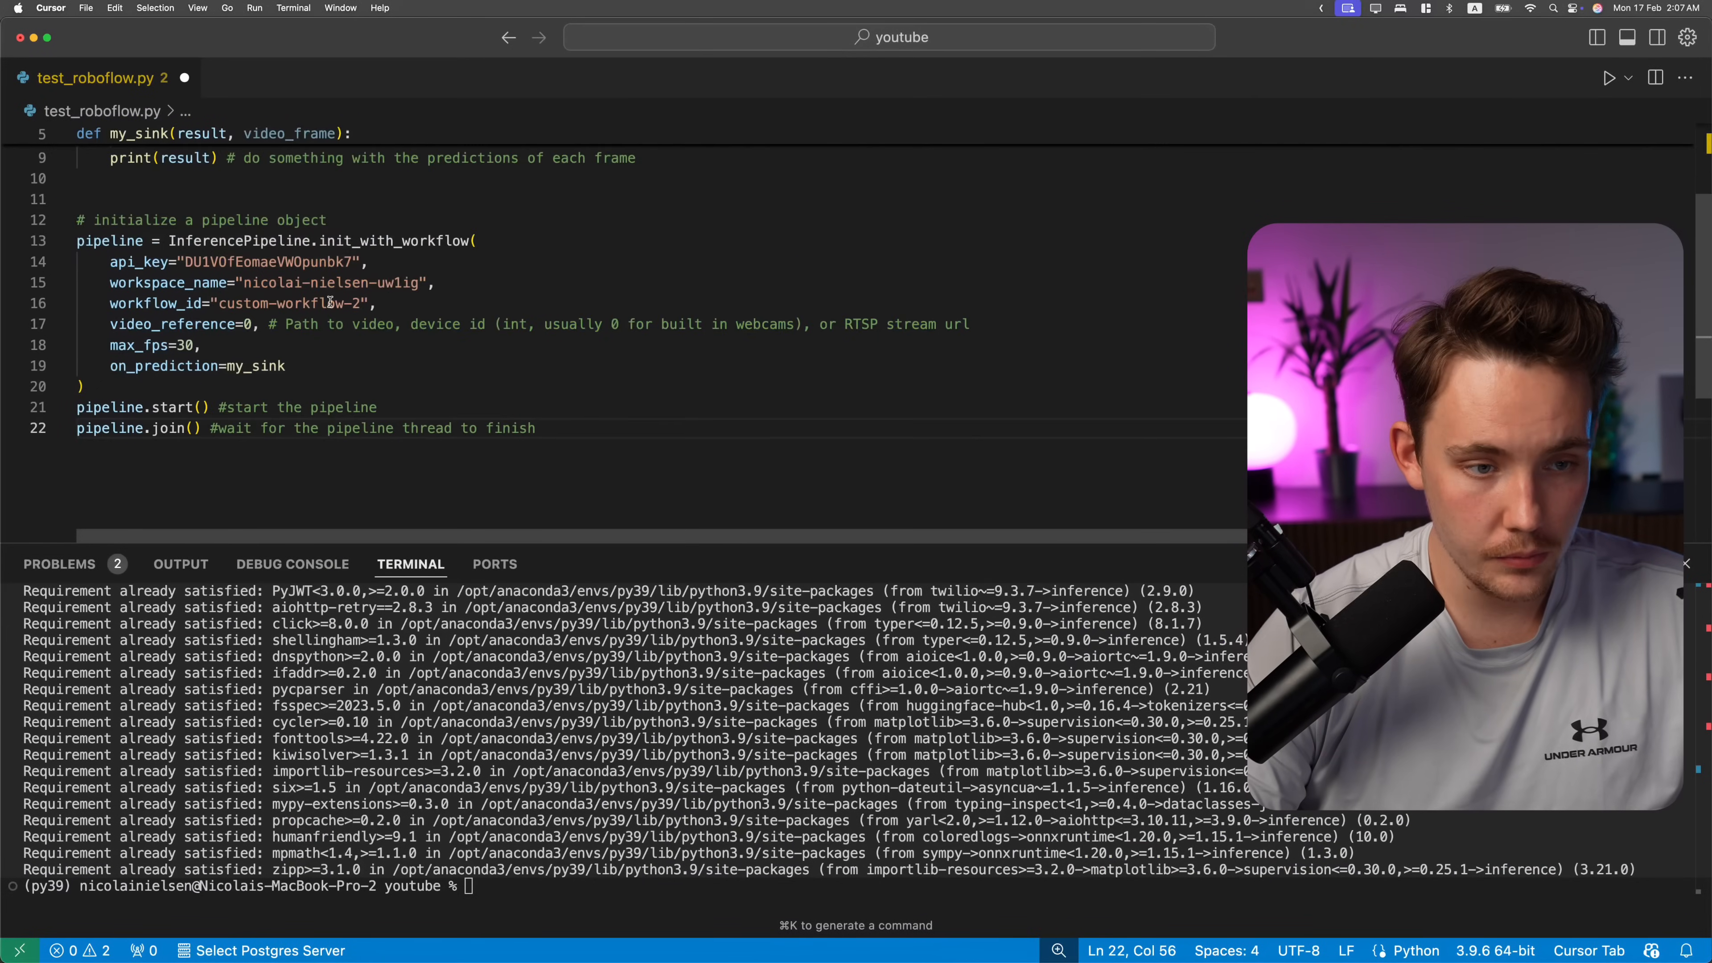
pyautogui.press('super+s')
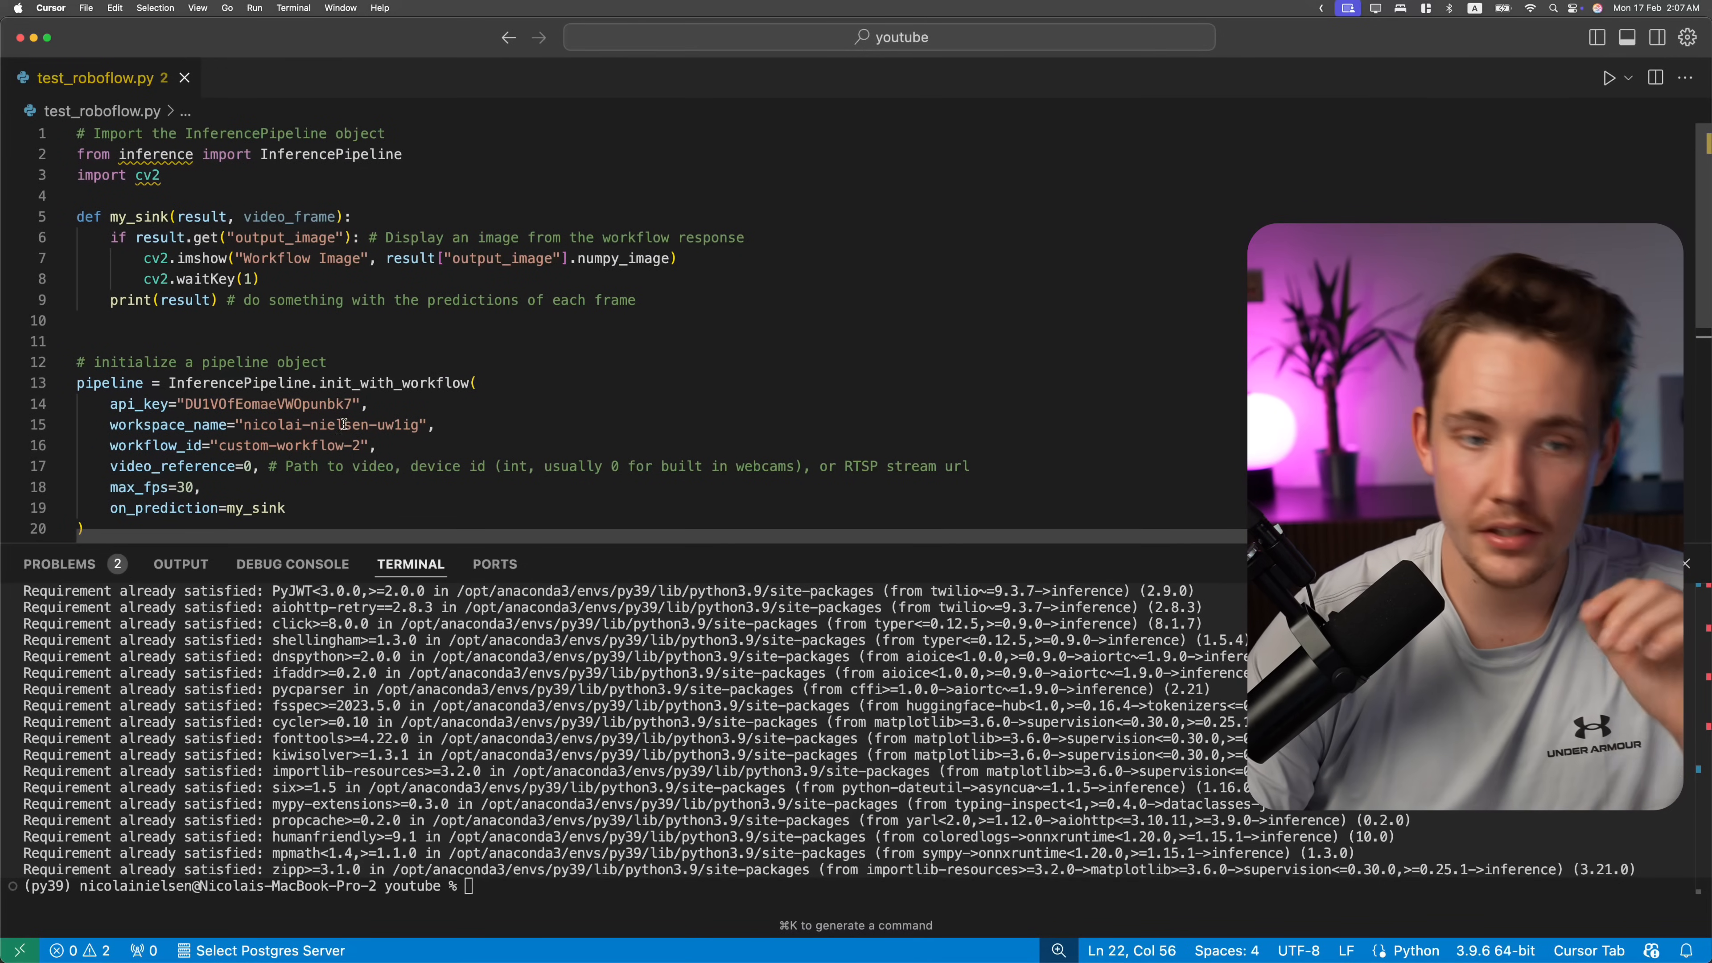
# Enlarge the code area above the terminal, then get the label_visualization field name from the workflow's JSON output in the browser.
pyautogui.scroll(-1, 269, 428)
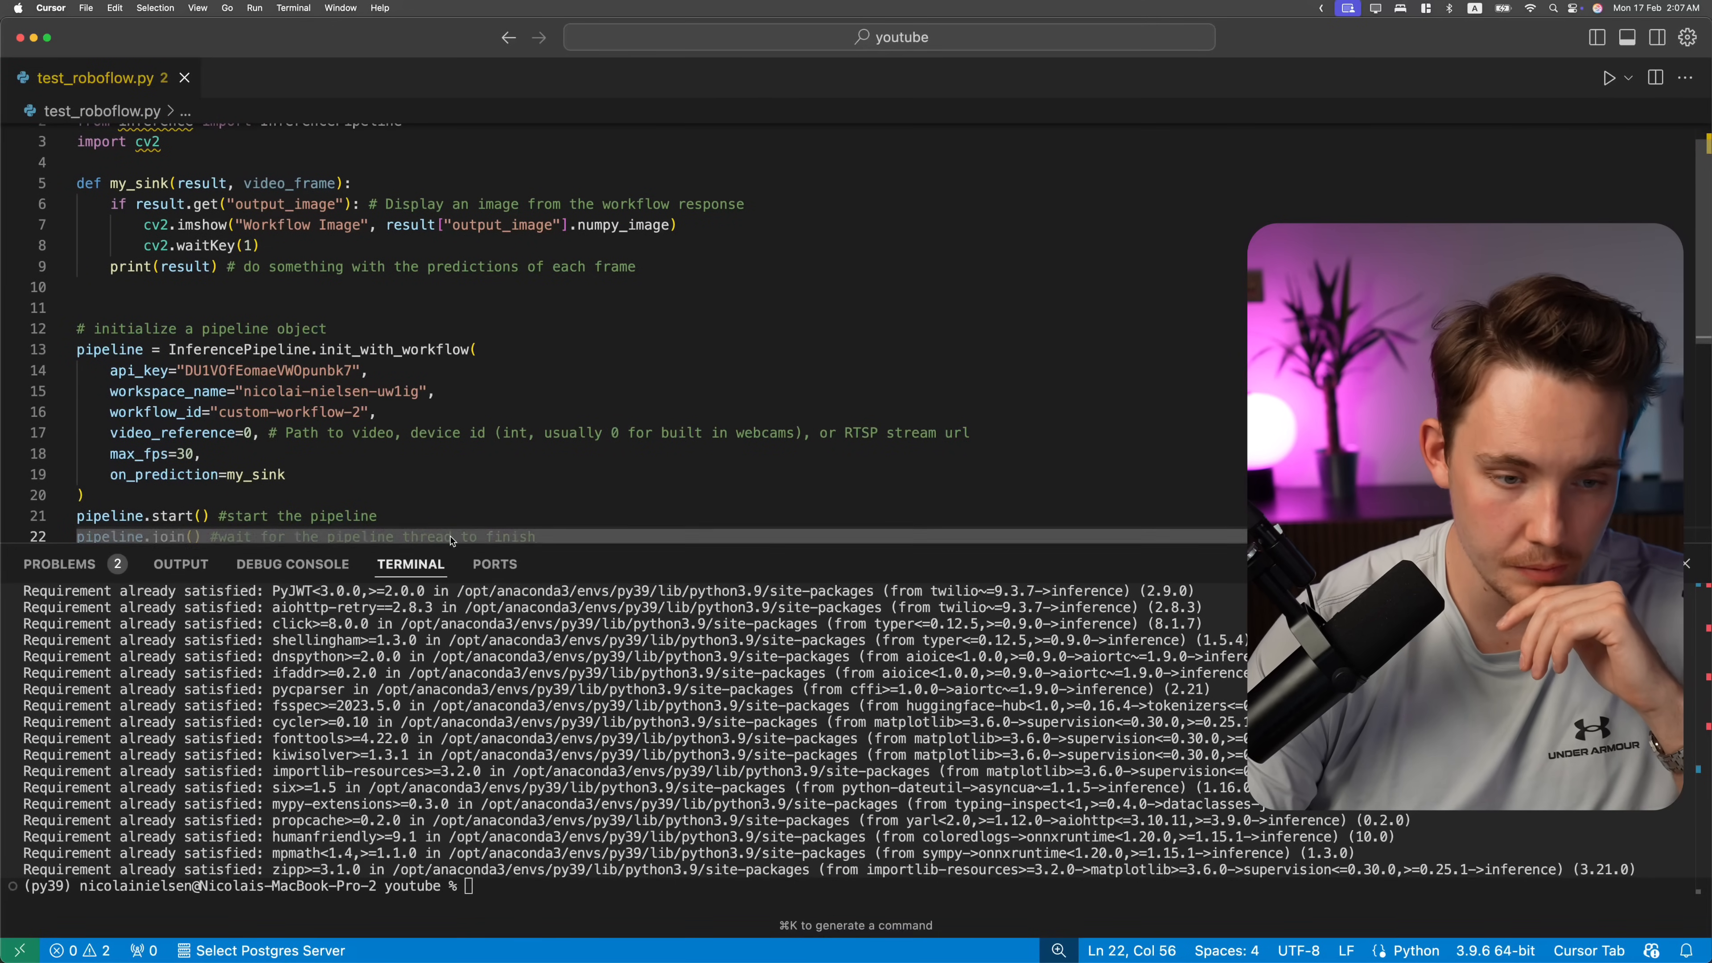
pyautogui.moveTo(378, 546); pyautogui.dragTo(381, 667)
pyautogui.scroll(1, 440, 398)
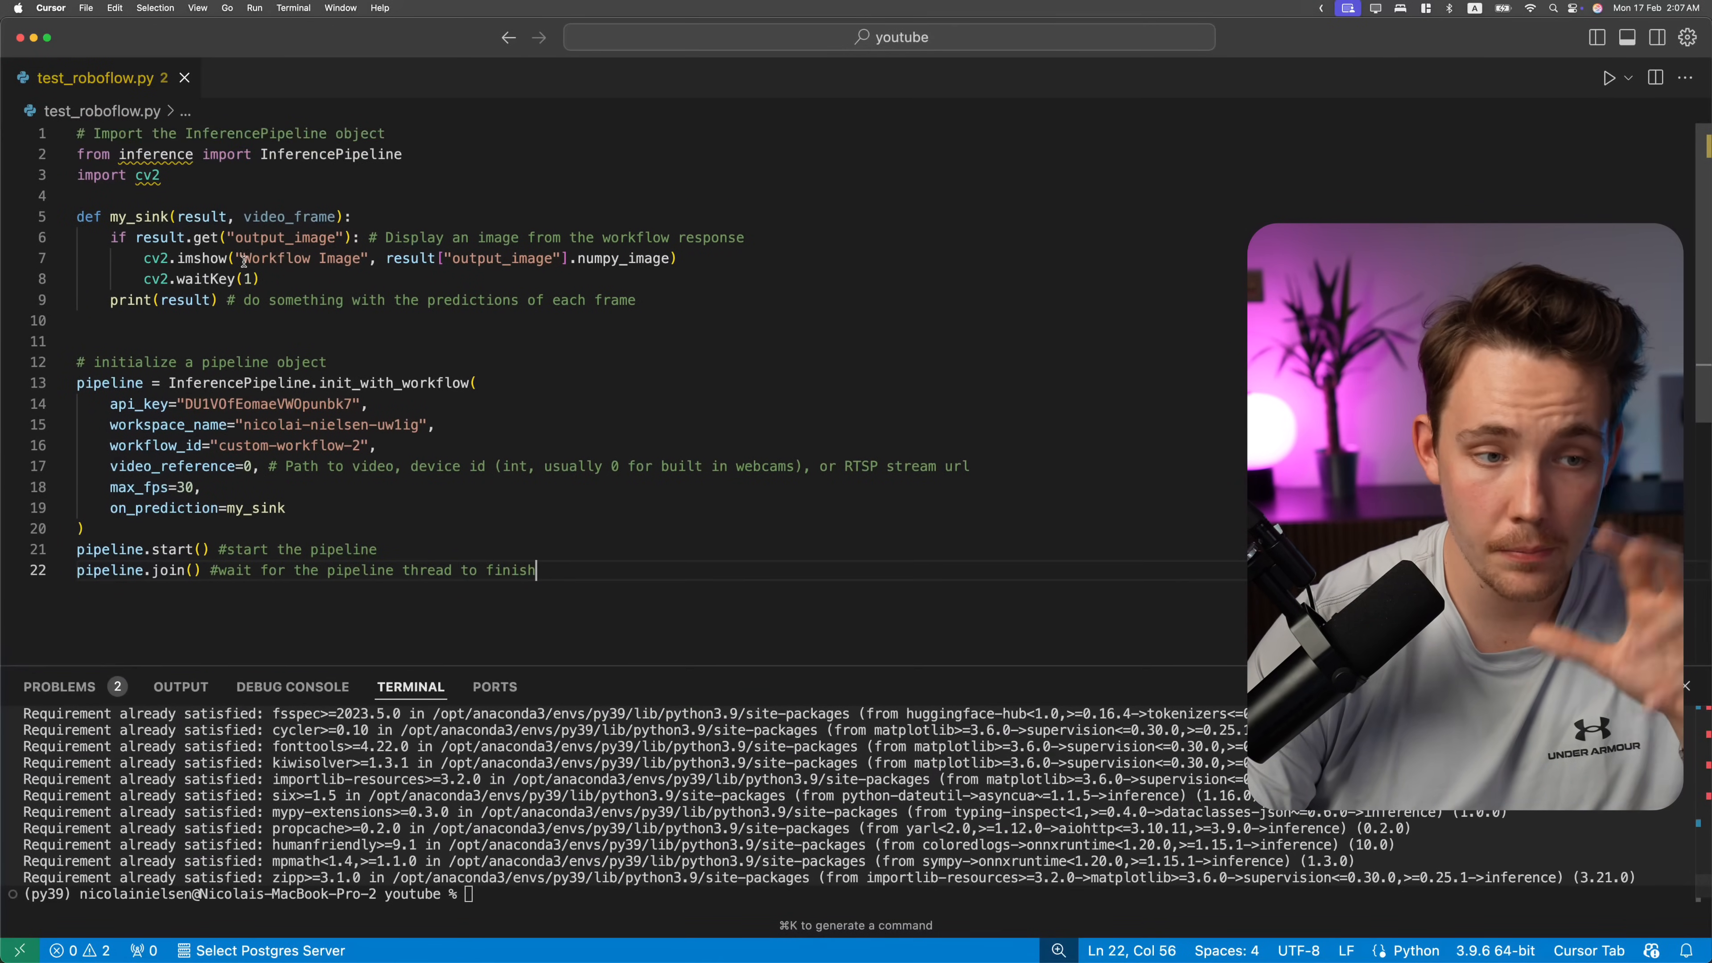
pyautogui.moveTo(335, 237); pyautogui.dragTo(235, 237)
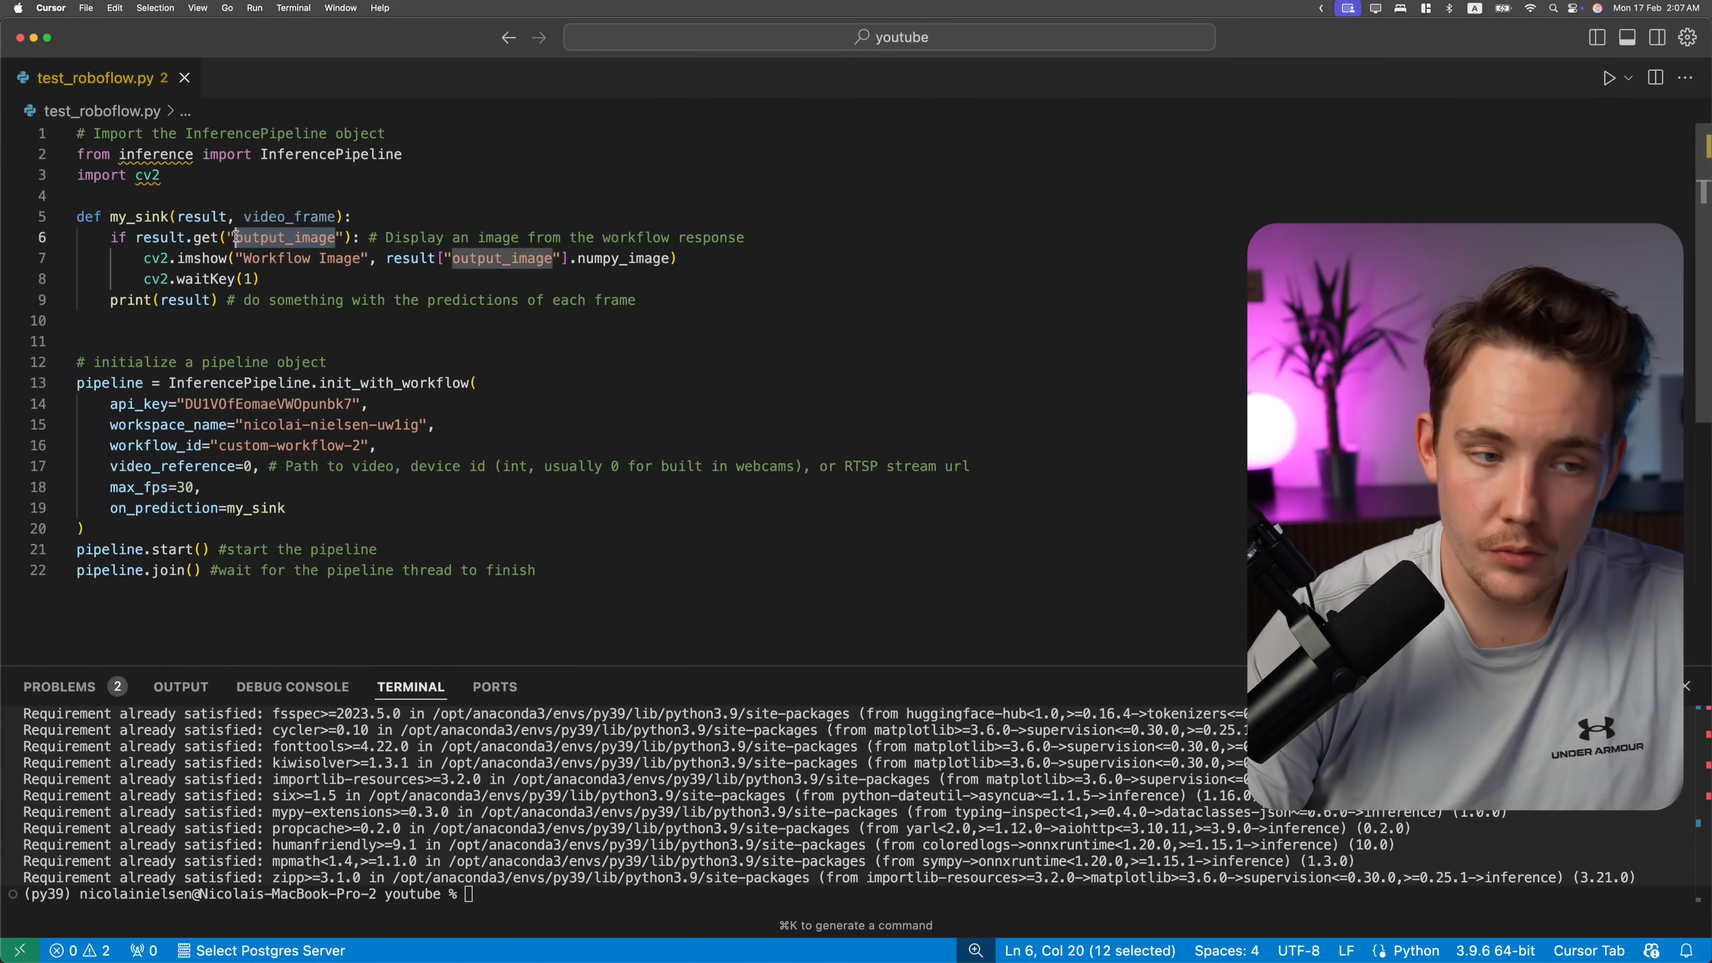
pyautogui.press('super+Tab')
pyautogui.click(1205, 118)
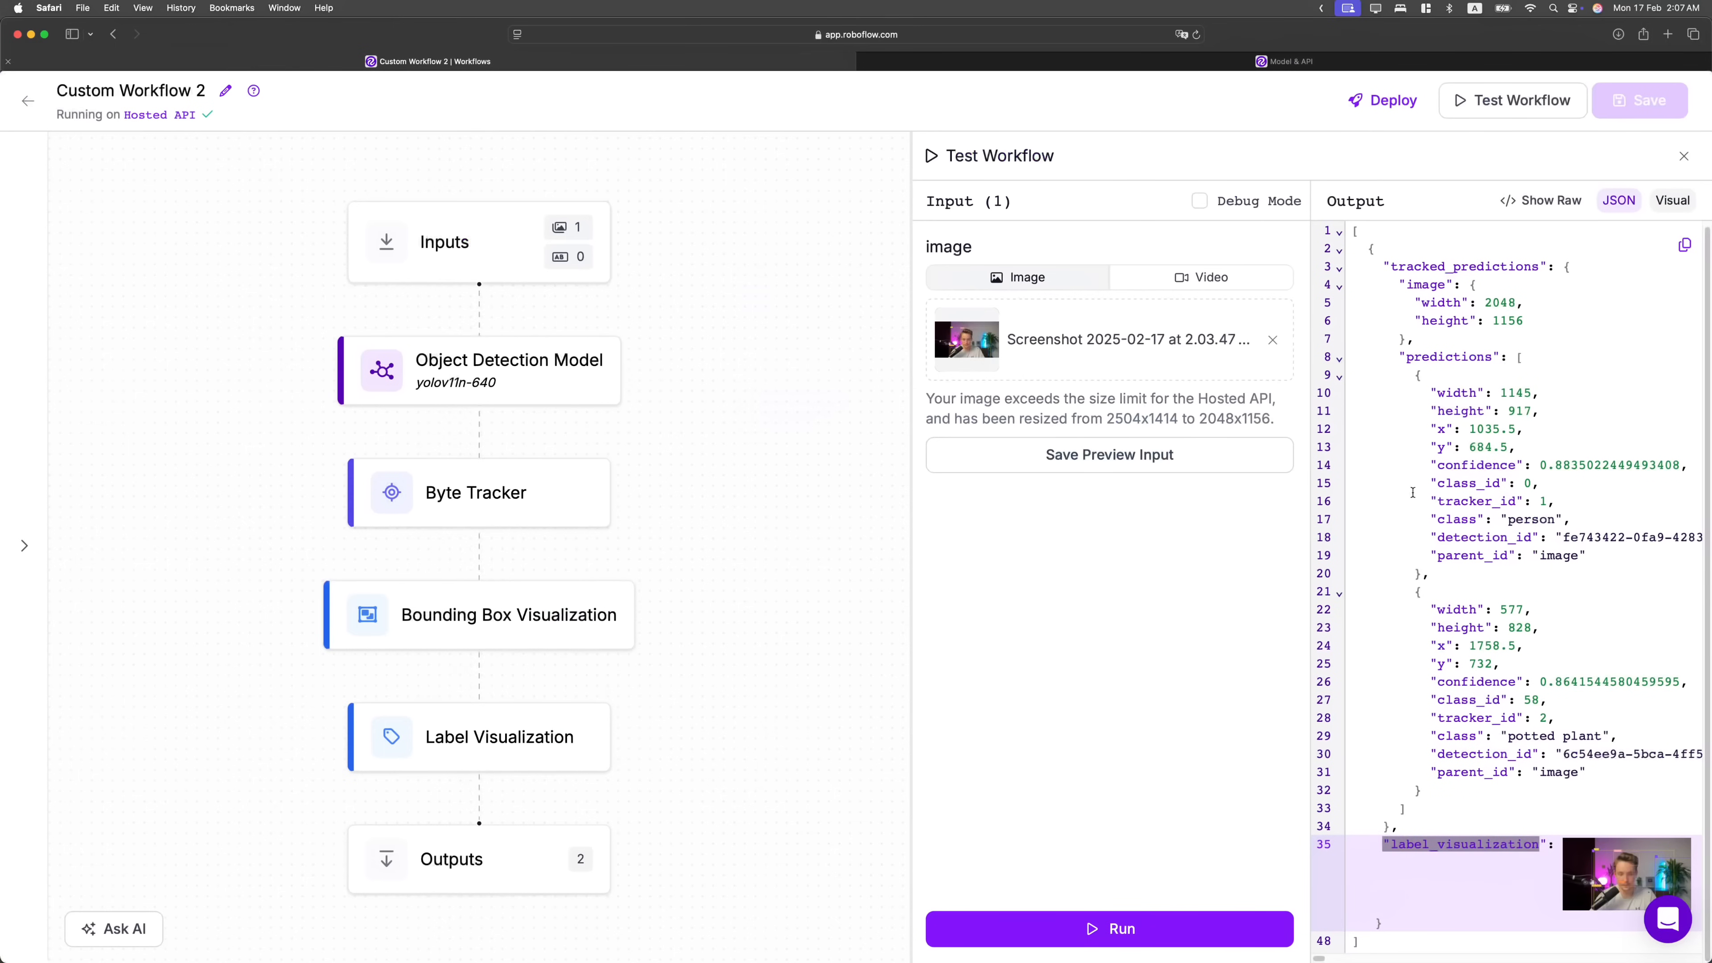
pyautogui.scroll(1, 1518, 577)
pyautogui.click(1434, 843)
# In Cursor, replace output_image with label_visualization in my_sink's result.get check and cv2.imshow call, and return to the workflow in the browser.
pyautogui.press('super+Tab')
pyautogui.moveTo(553, 261); pyautogui.dragTo(484, 265)
pyautogui.press('super+v')
pyautogui.moveTo(338, 237); pyautogui.dragTo(263, 238)
pyautogui.press('super+v')
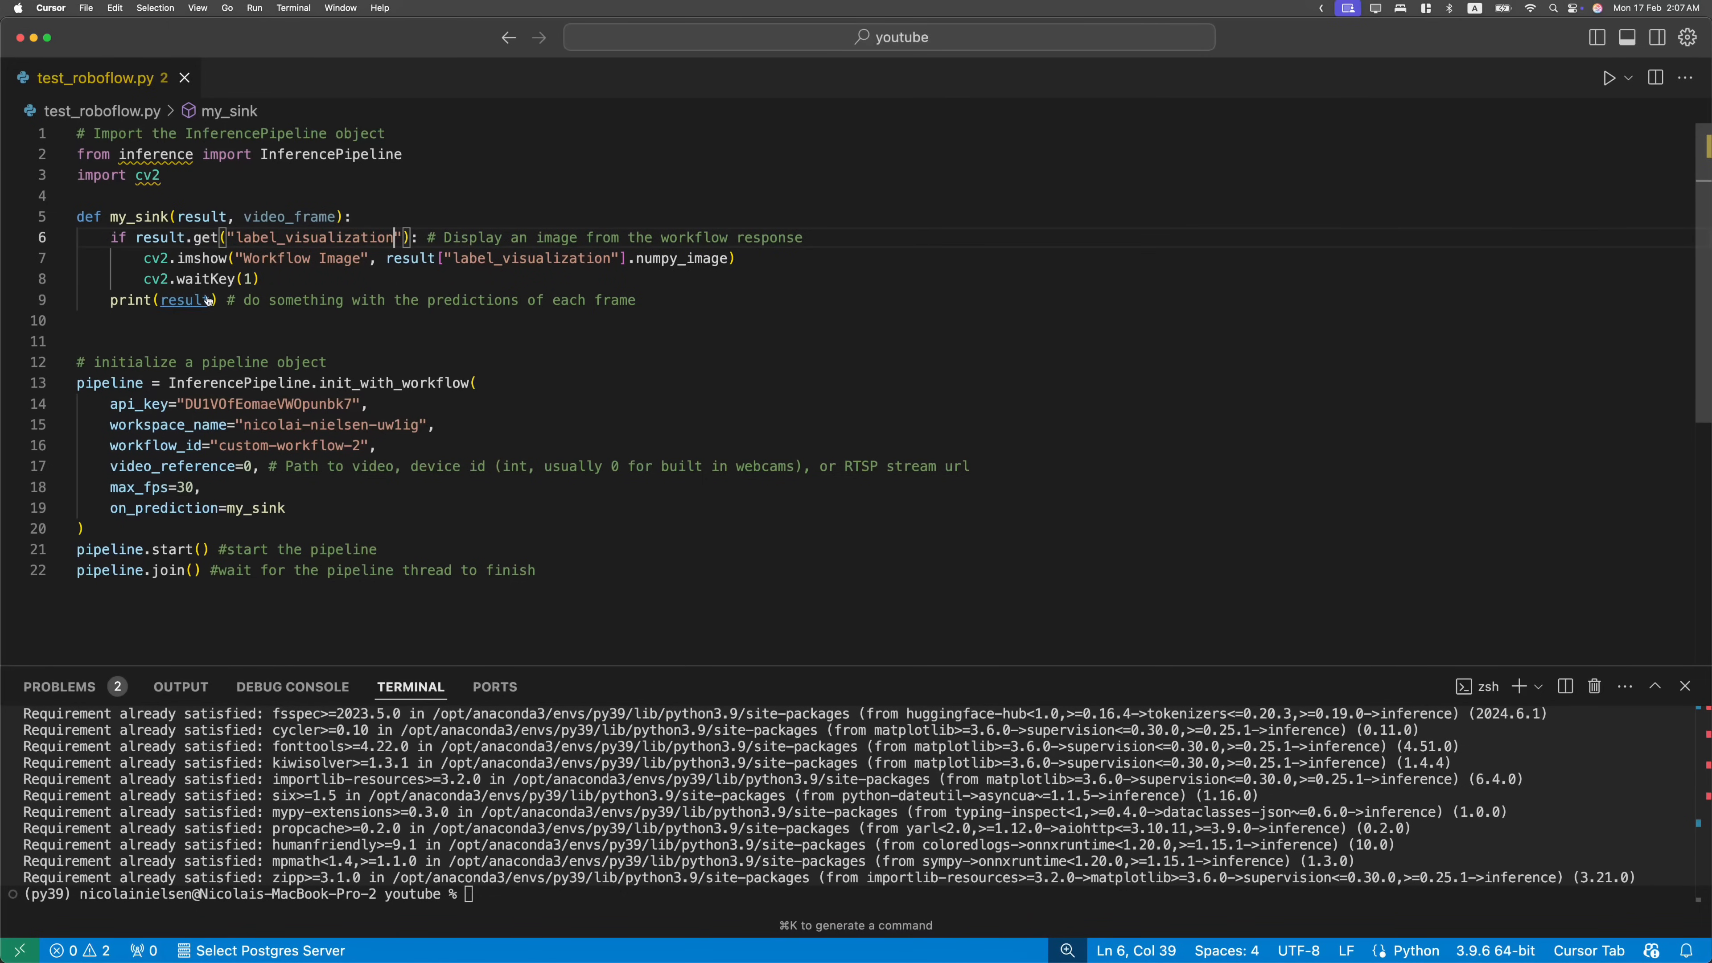
pyautogui.press('super+Tab')
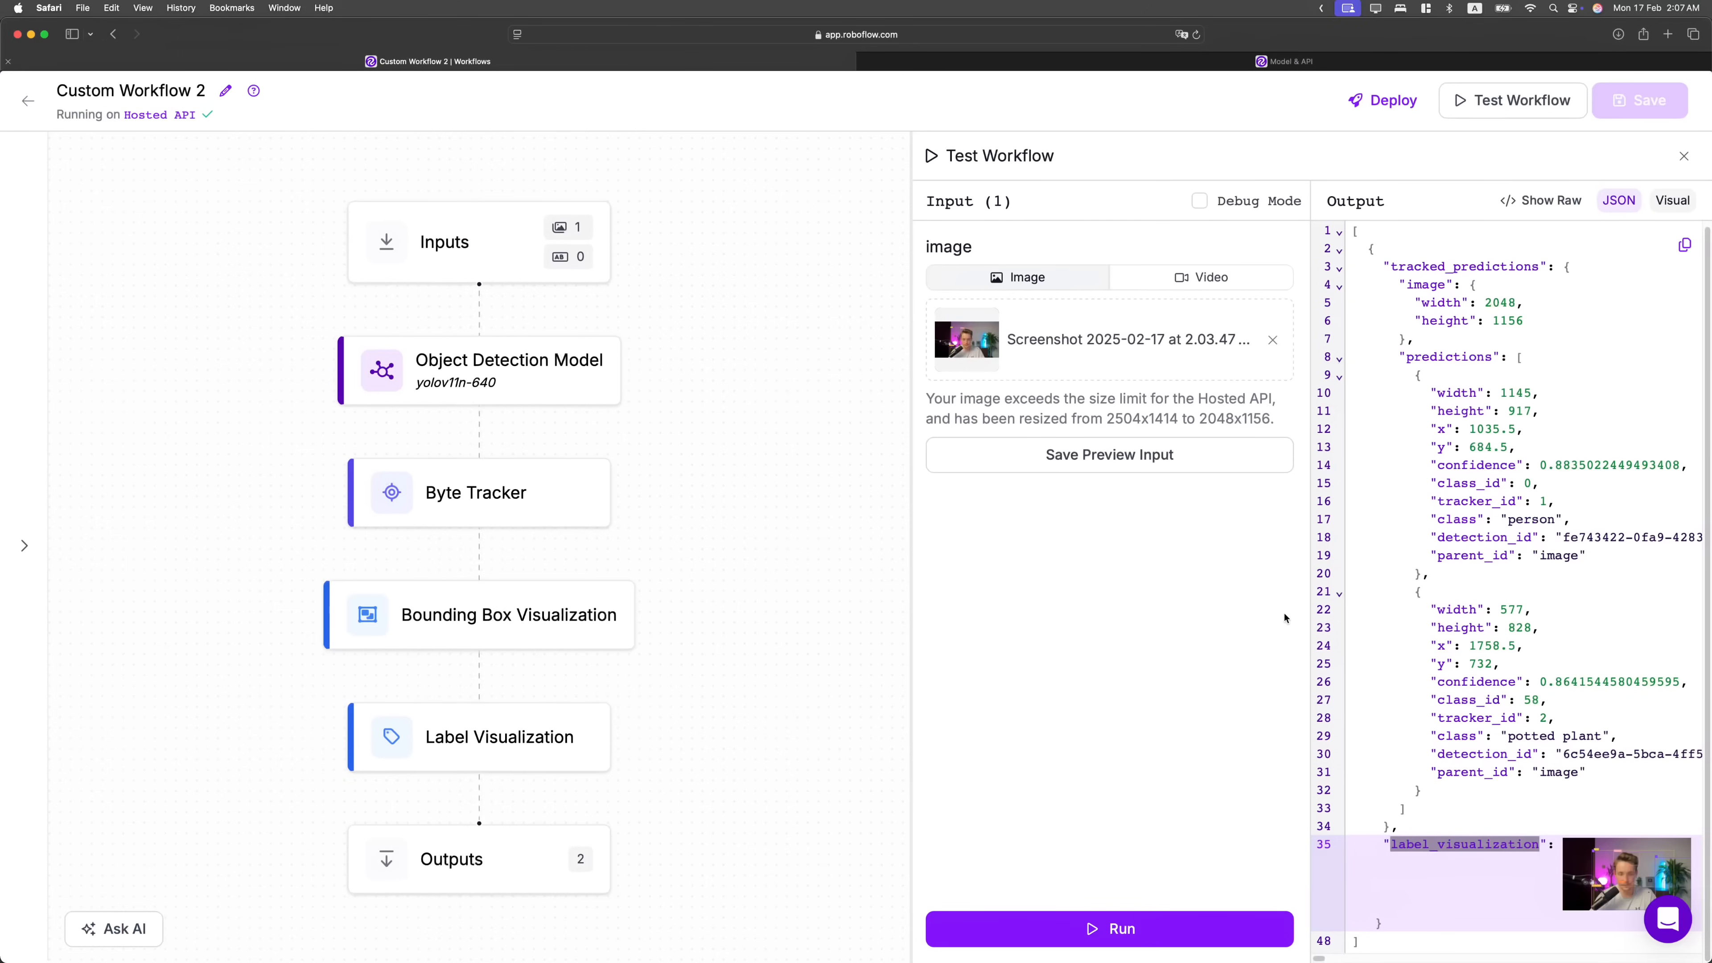
# Examine the tracker_id, box coordinates, confidence and class fields of the tracked predictions in the workflow's JSON output.
pyautogui.scroll(1, 1504, 685)
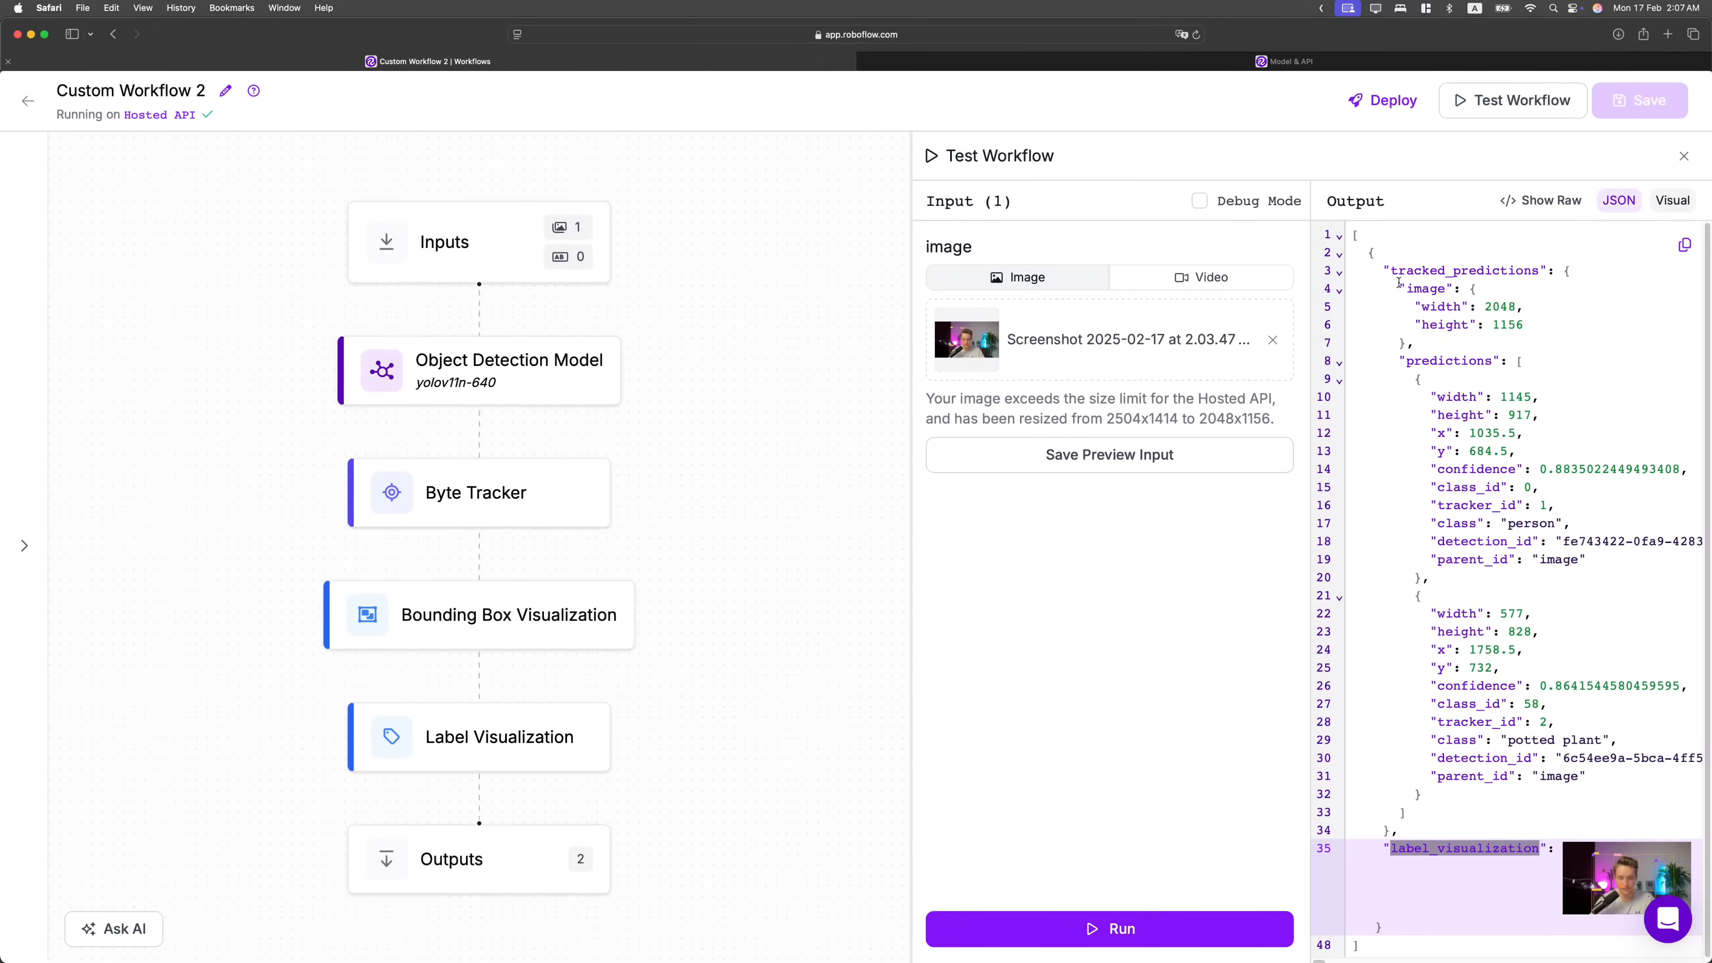
pyautogui.moveTo(1399, 282); pyautogui.dragTo(1575, 667)
pyautogui.click(1469, 517)
pyautogui.moveTo(1454, 503); pyautogui.dragTo(1577, 510)
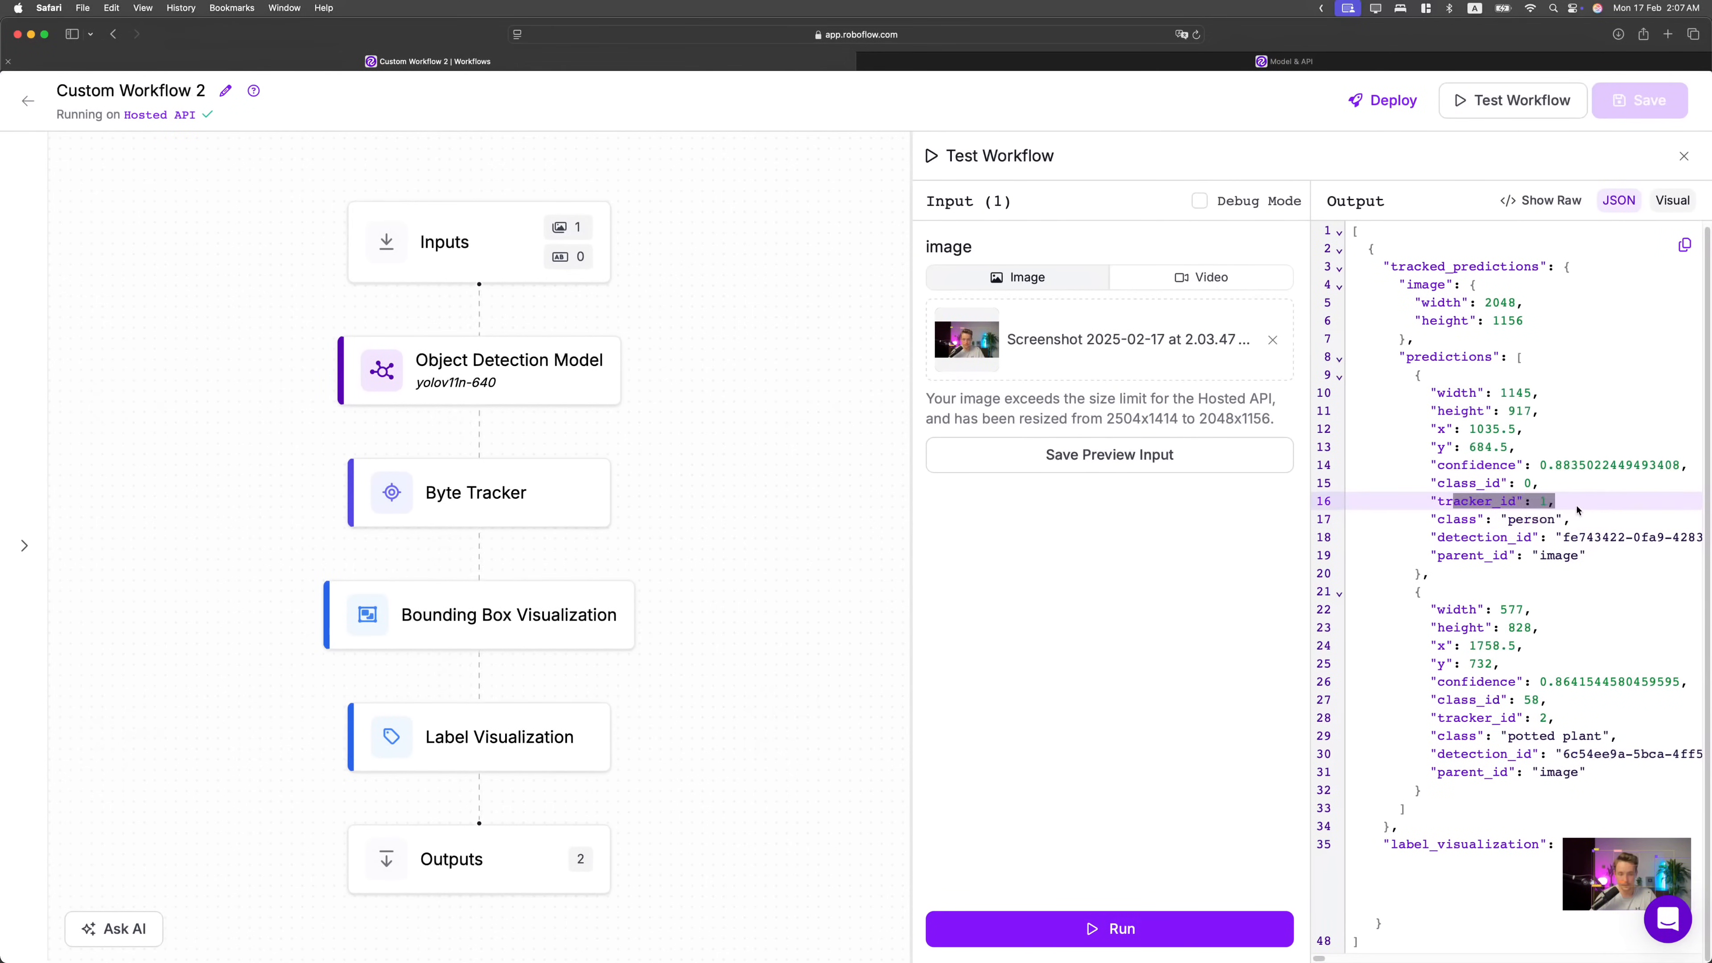
pyautogui.moveTo(1431, 393); pyautogui.dragTo(1535, 449)
pyautogui.click(1536, 450)
pyautogui.moveTo(1430, 466); pyautogui.dragTo(1517, 482)
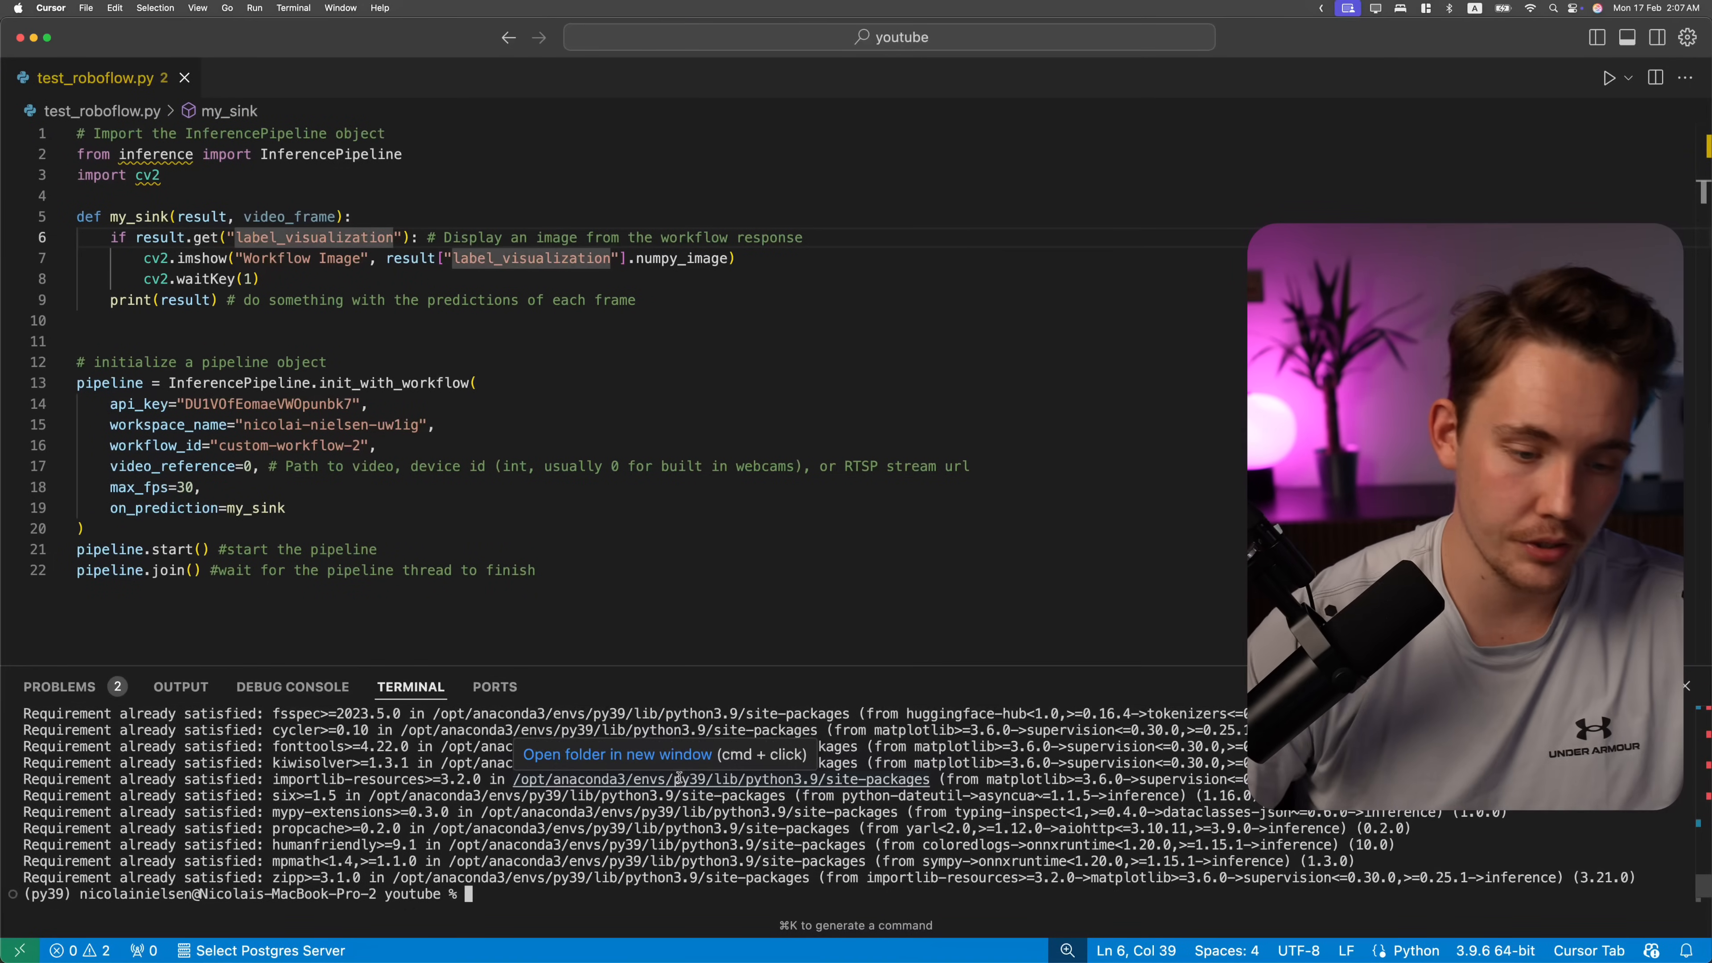
# Switch to Cursor, run test_roboflow.py with Python in the terminal, and move the Workflow Image video window aside.
pyautogui.press('Return')
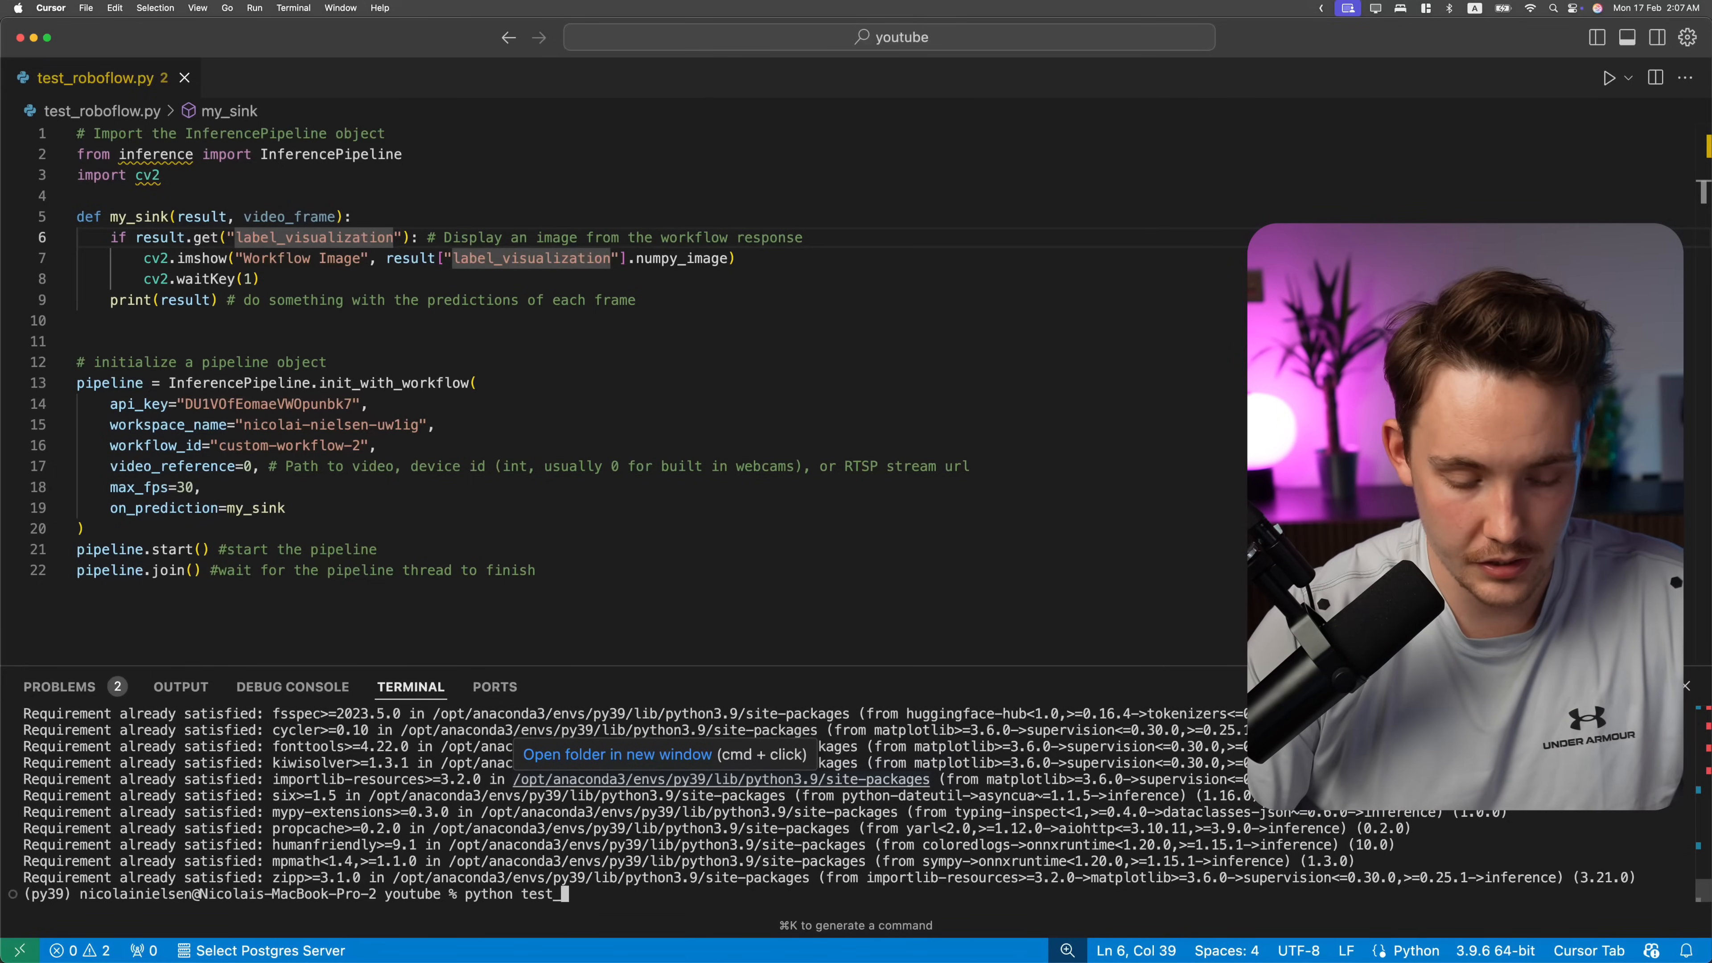
pyautogui.press('Return')
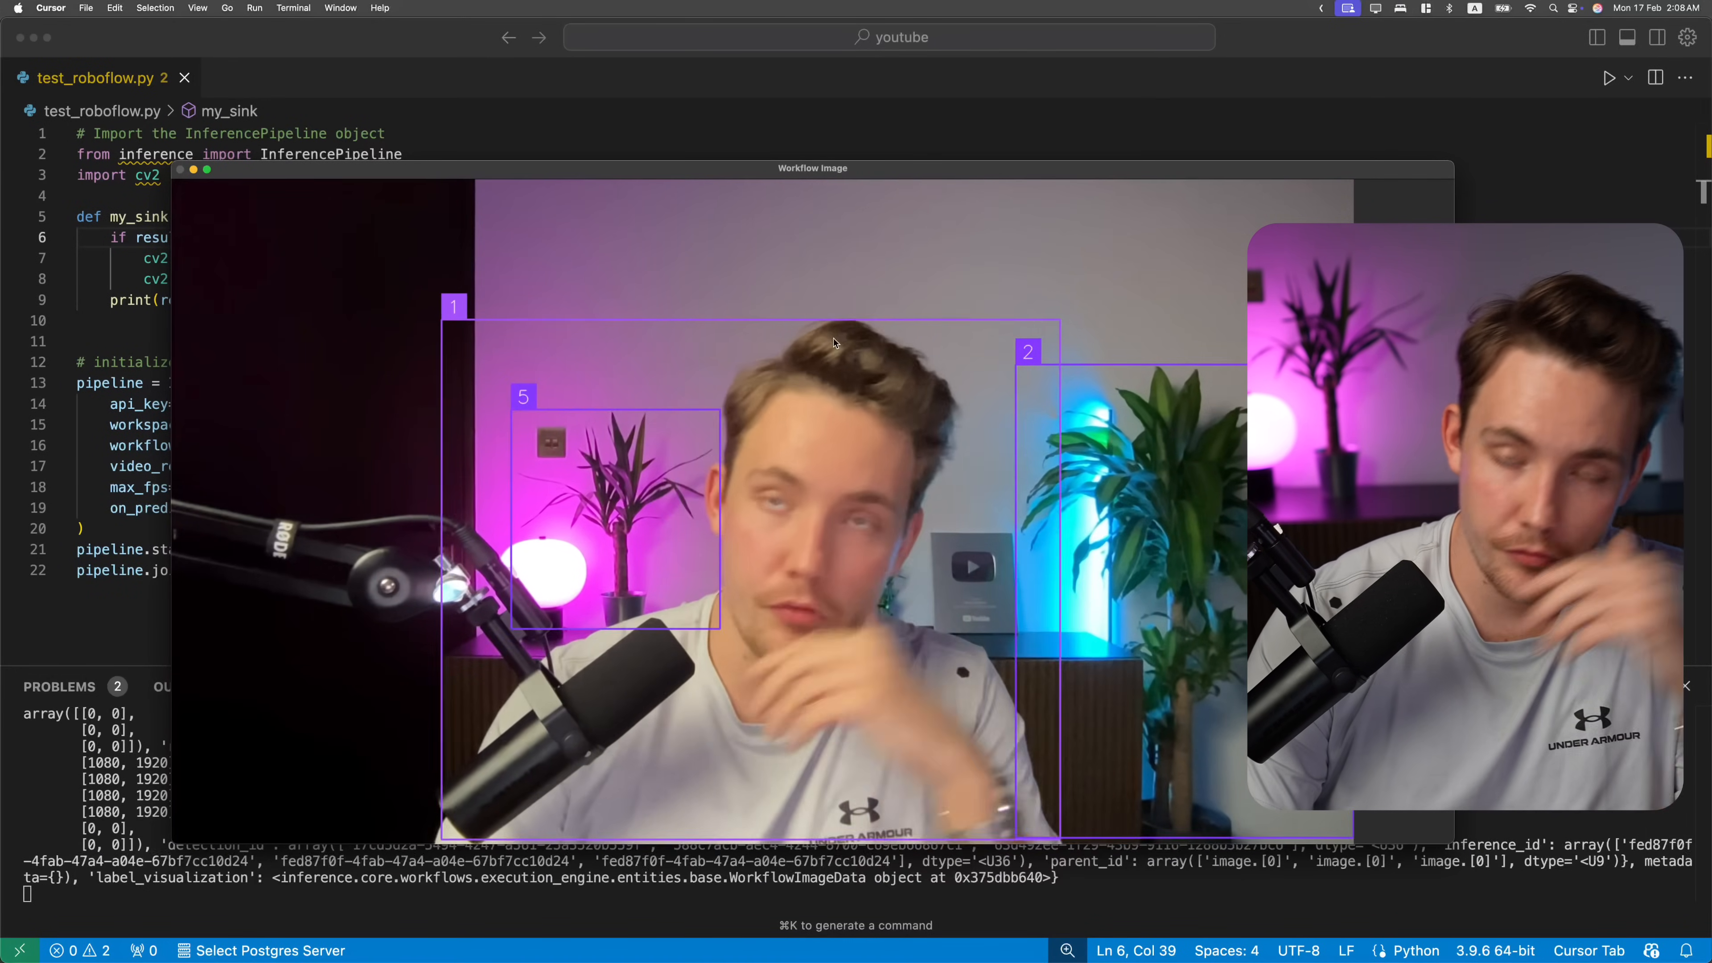
pyautogui.moveTo(782, 169); pyautogui.dragTo(1170, 60)
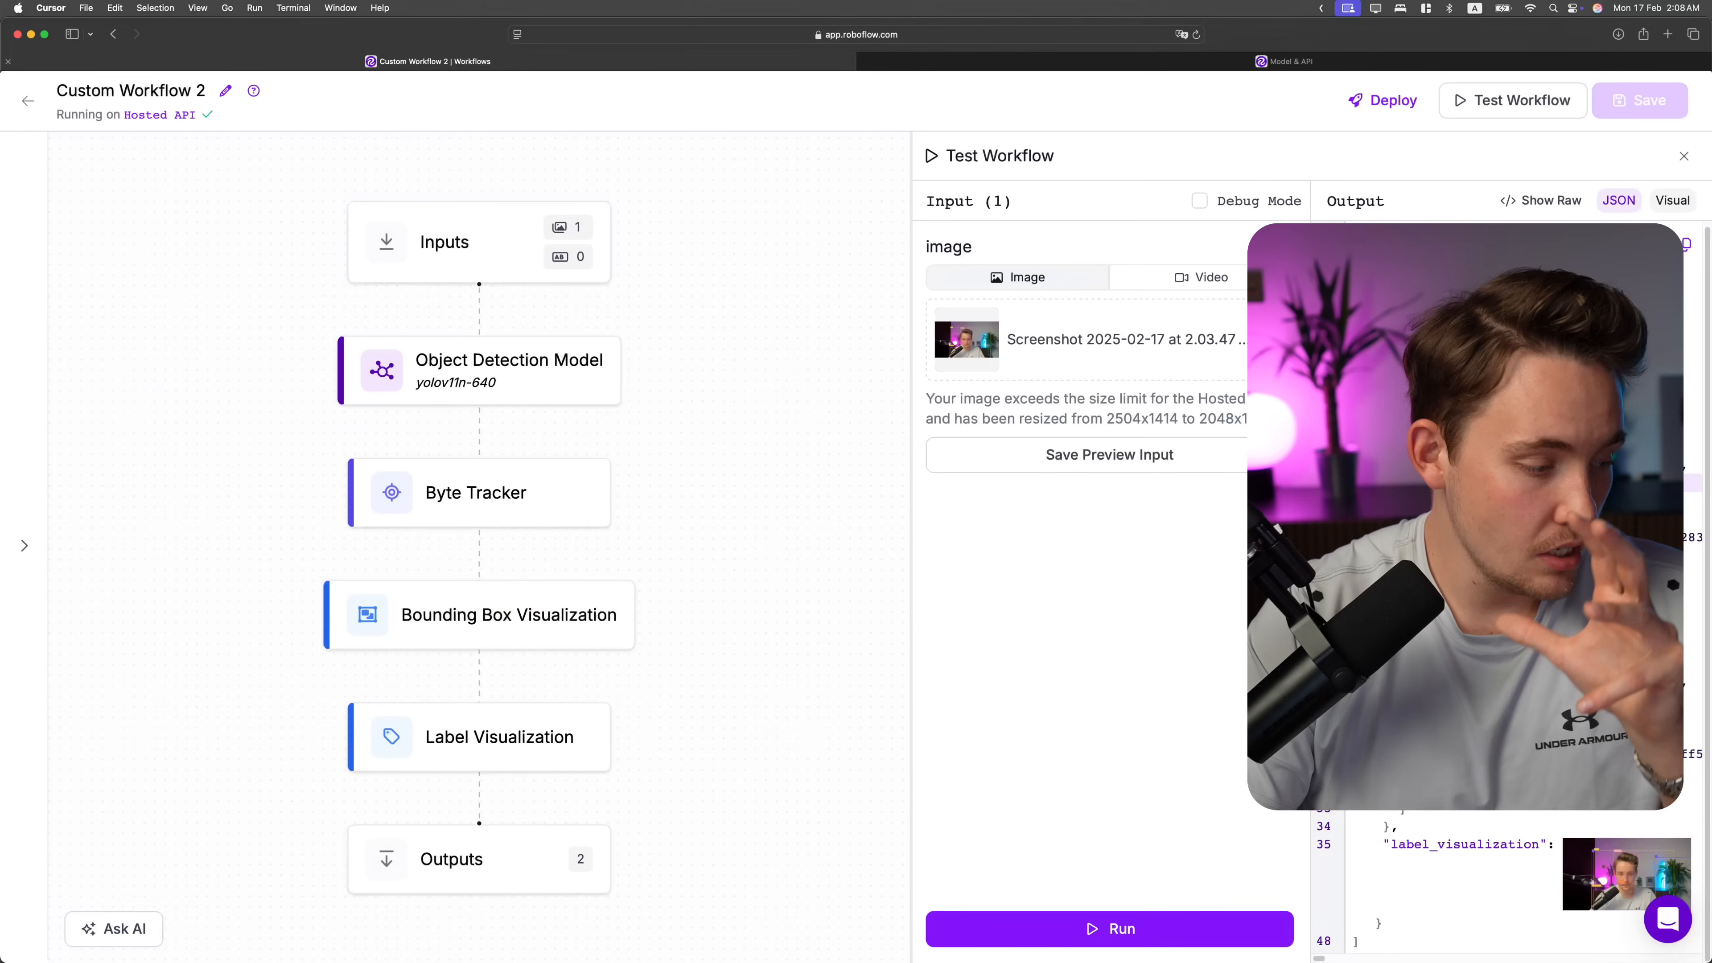
# Review the workflow's blocks in the browser and compare them with the live Workflow Image video.
pyautogui.click(937, 664)
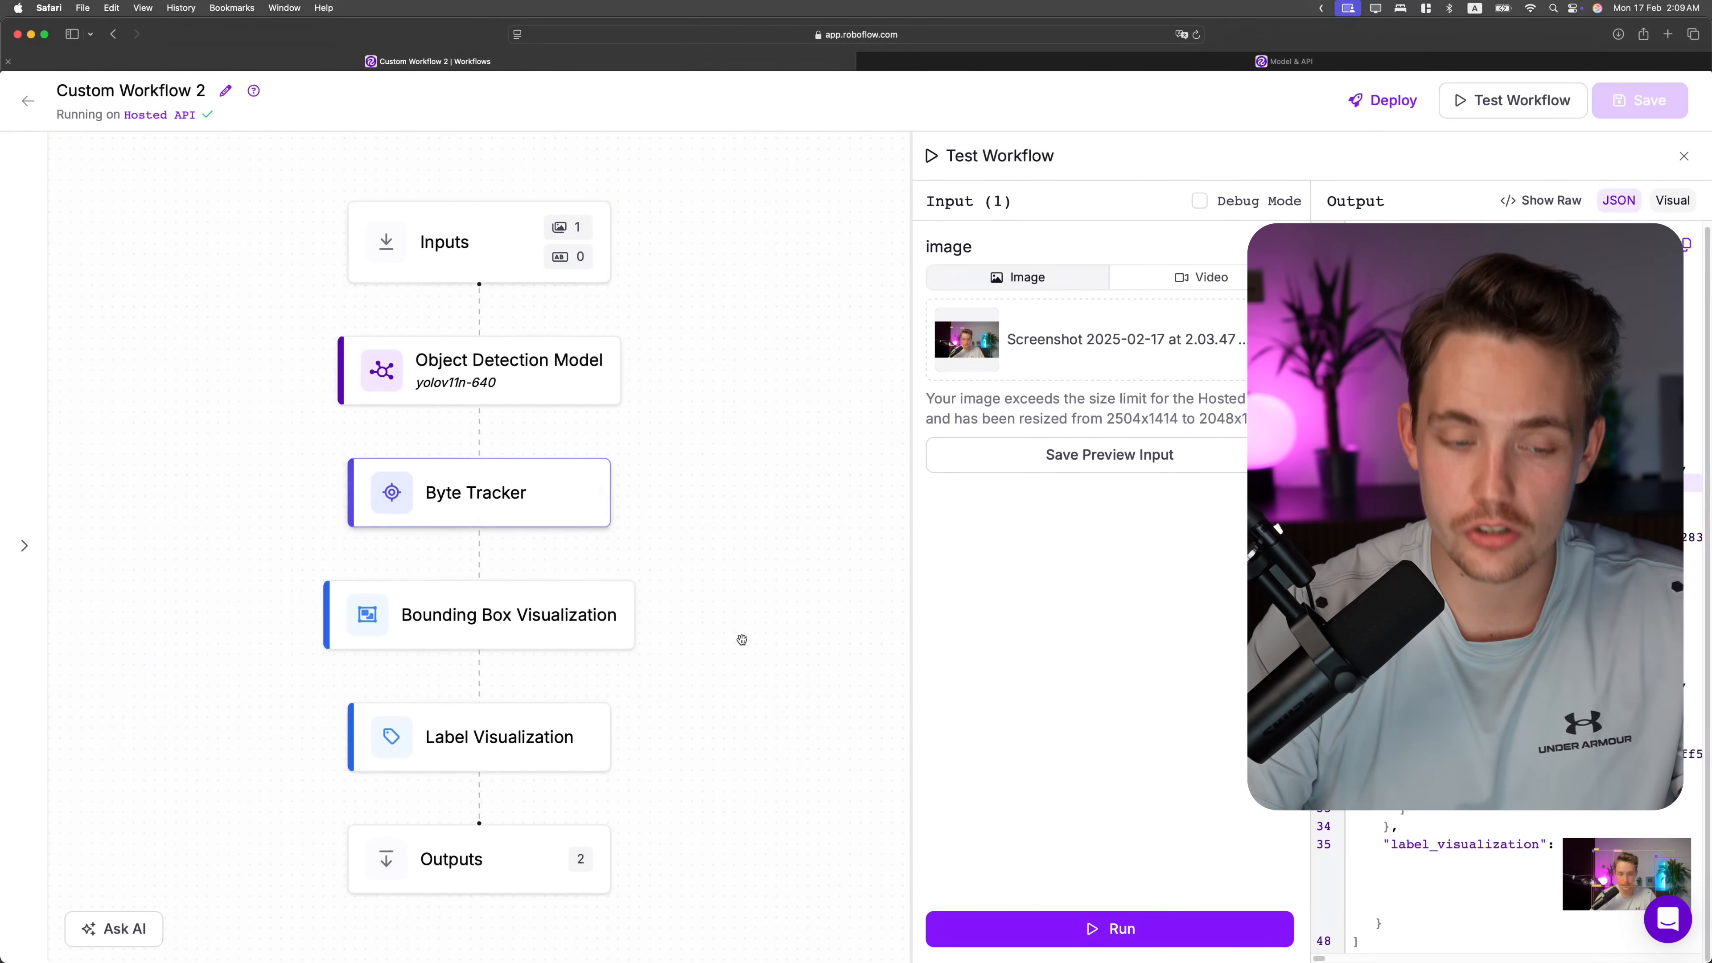
pyautogui.scroll(-2, 740, 642)
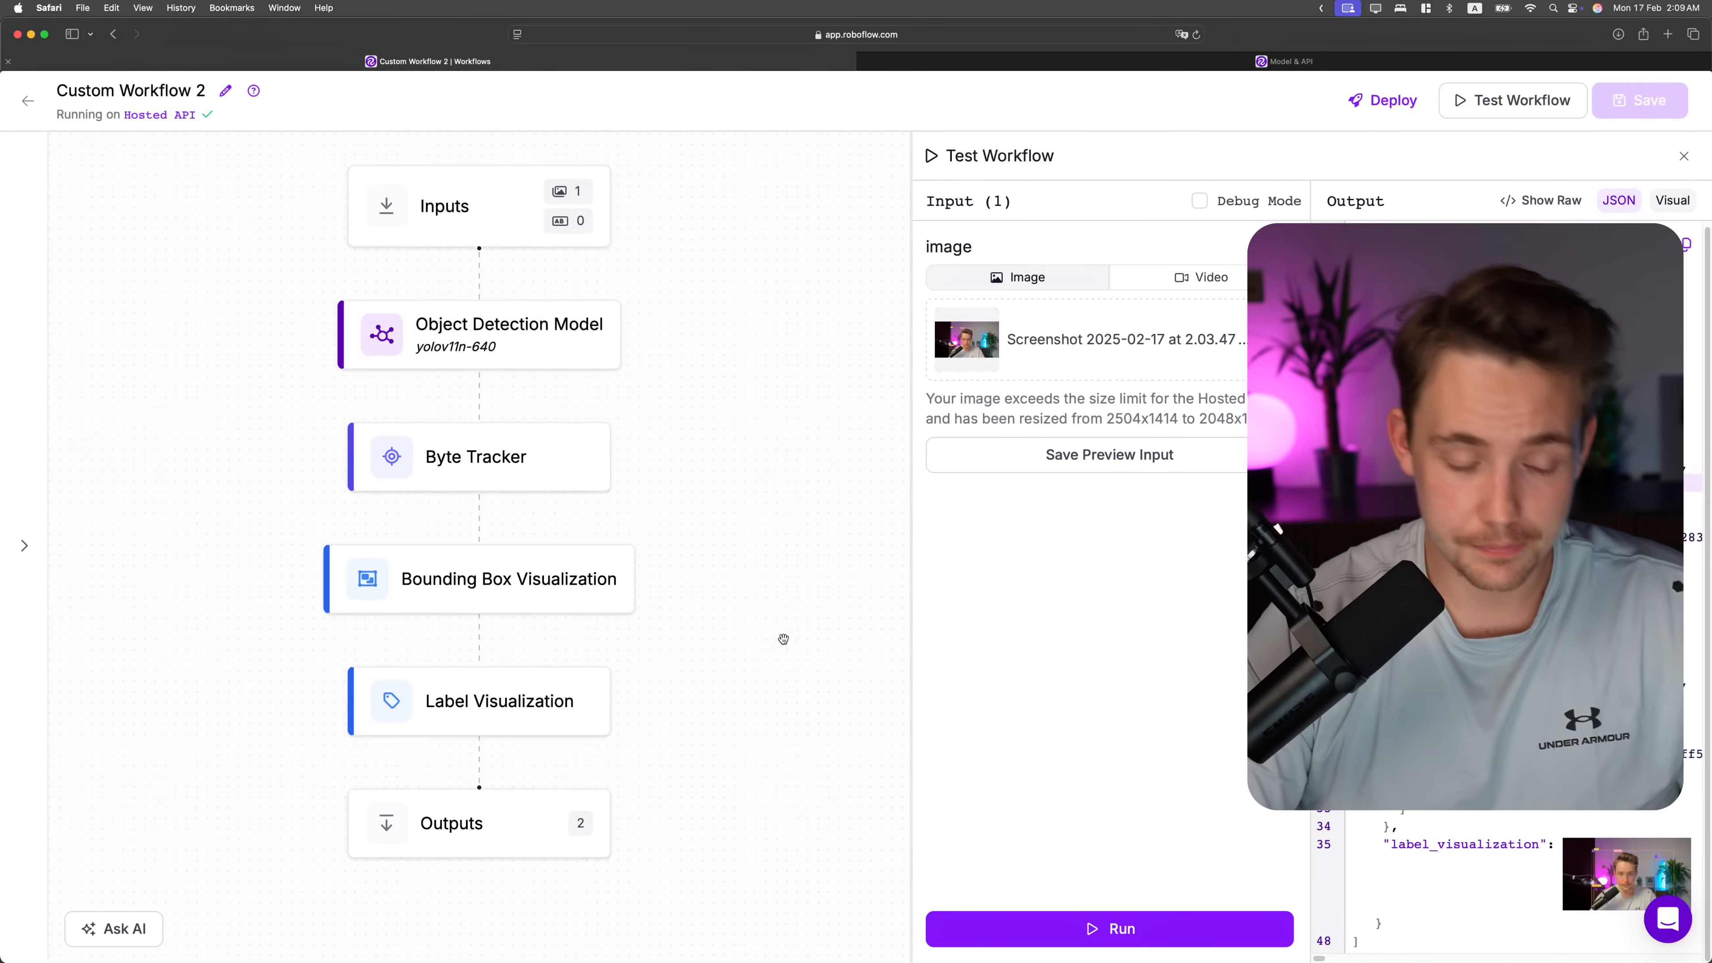
pyautogui.scroll(3, 784, 640)
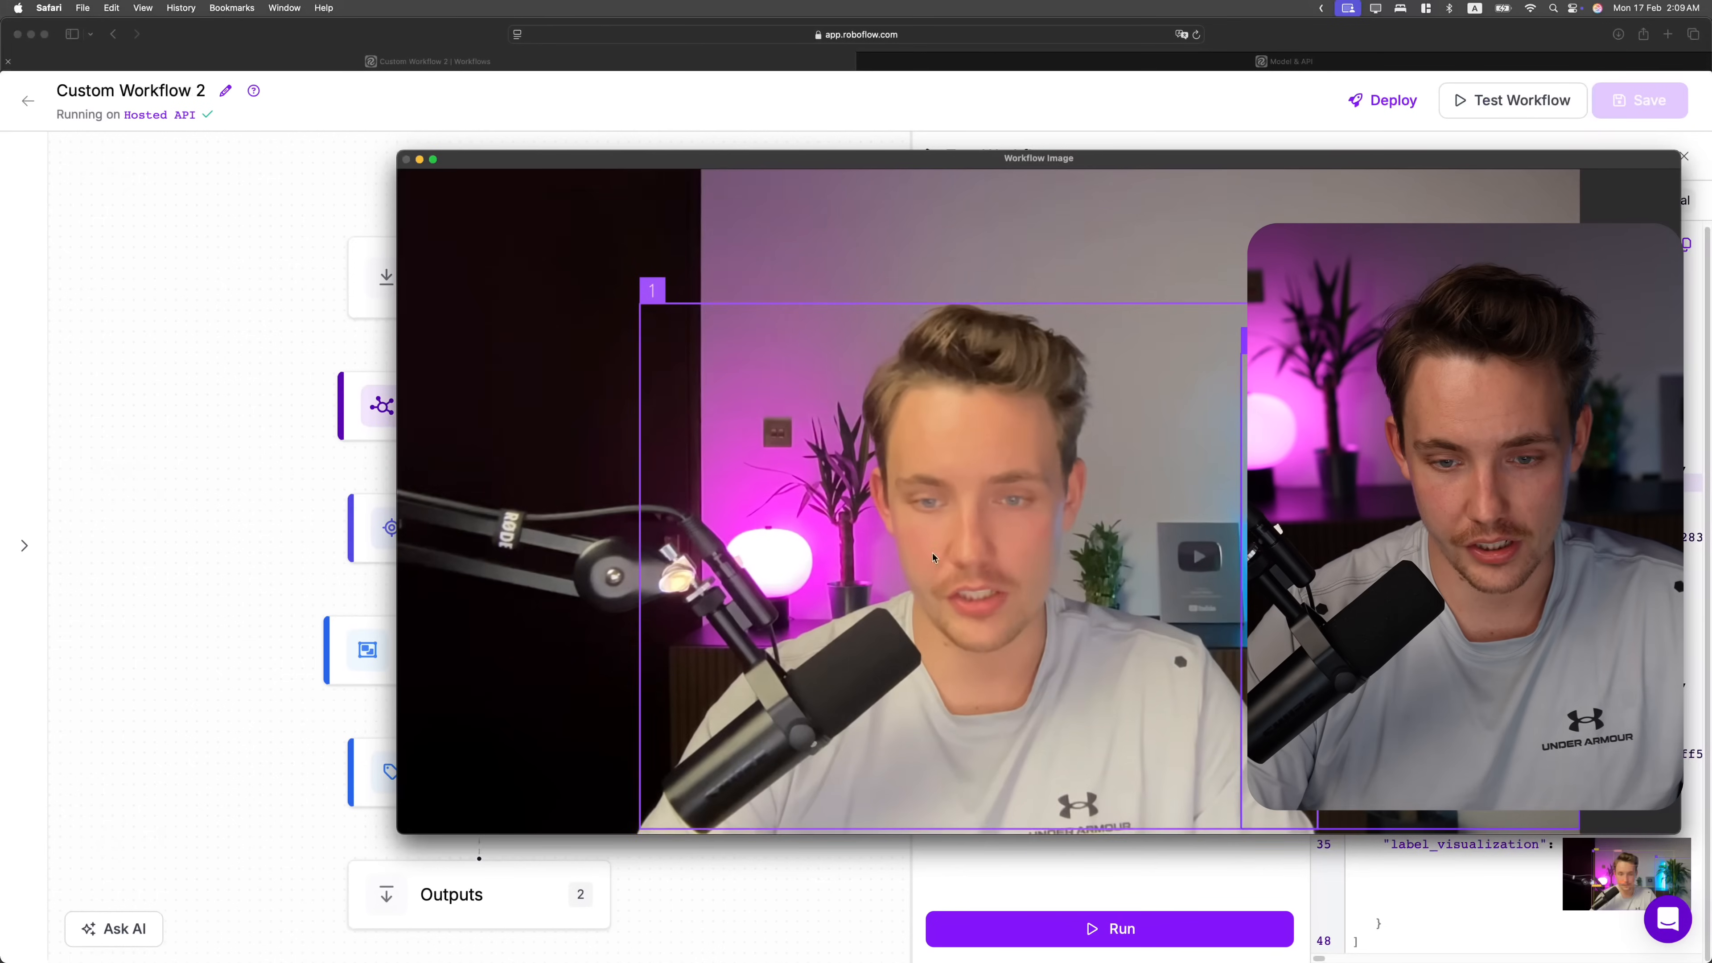
pyautogui.moveTo(865, 165); pyautogui.dragTo(777, 151)
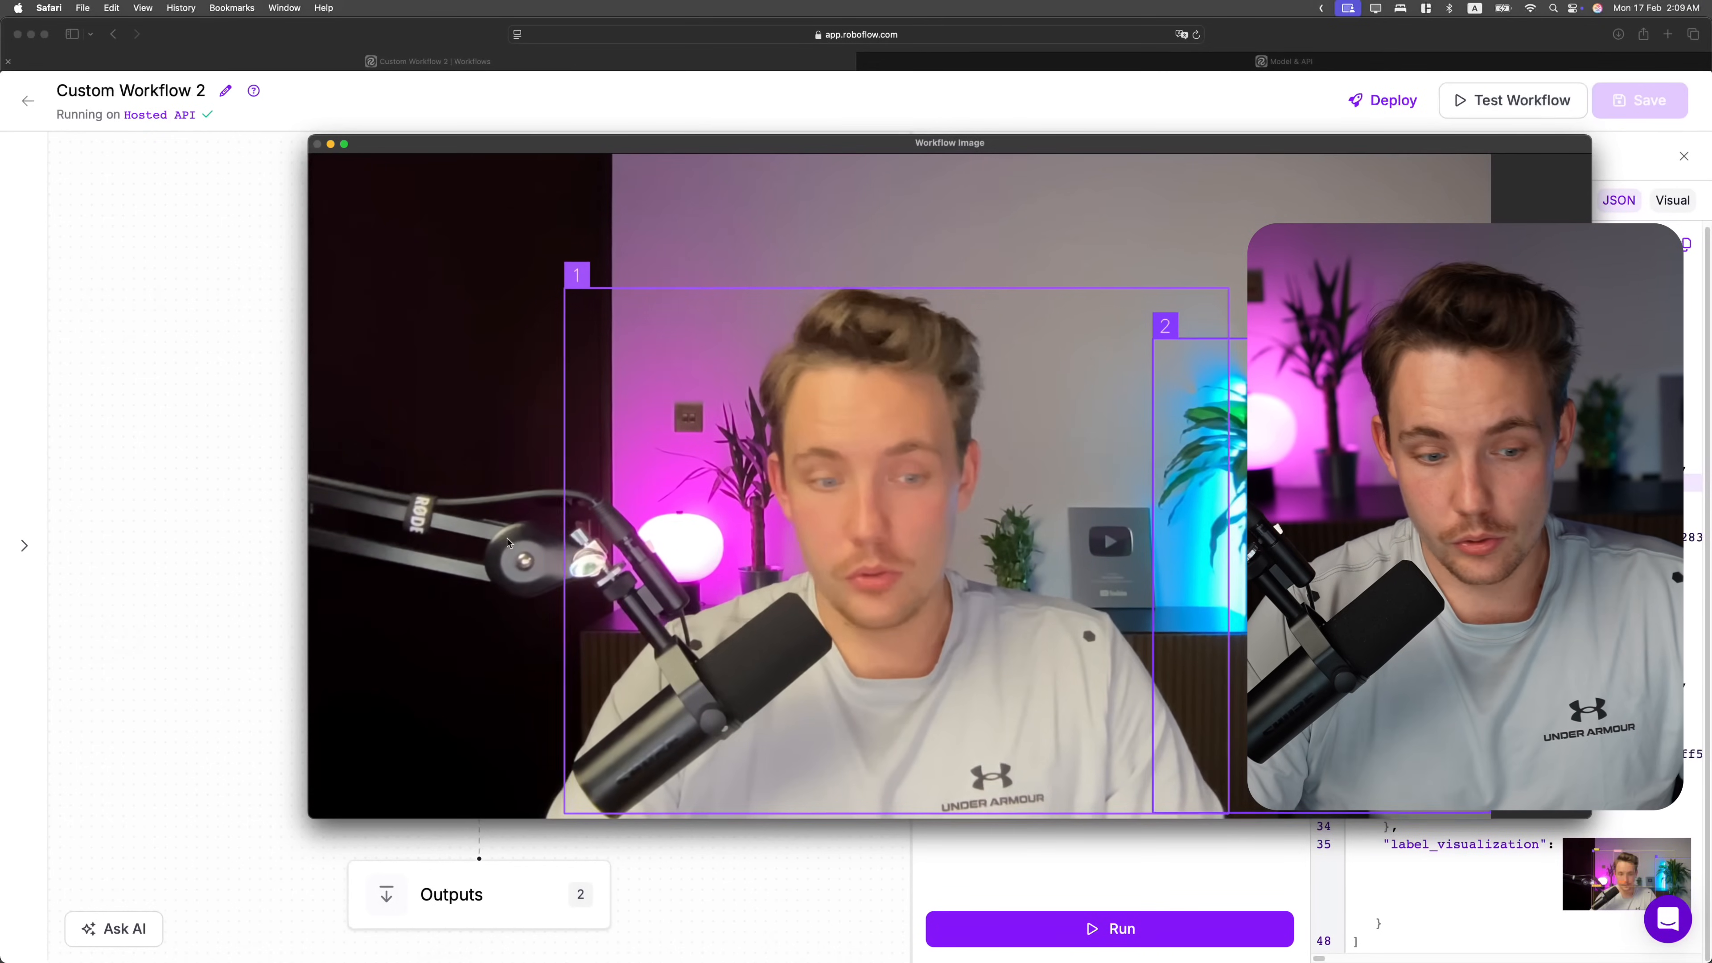
# Interrupt the running script in Cursor's terminal, and delete the Byte Tracker block from the workflow in the browser.
pyautogui.press('super+Tab')
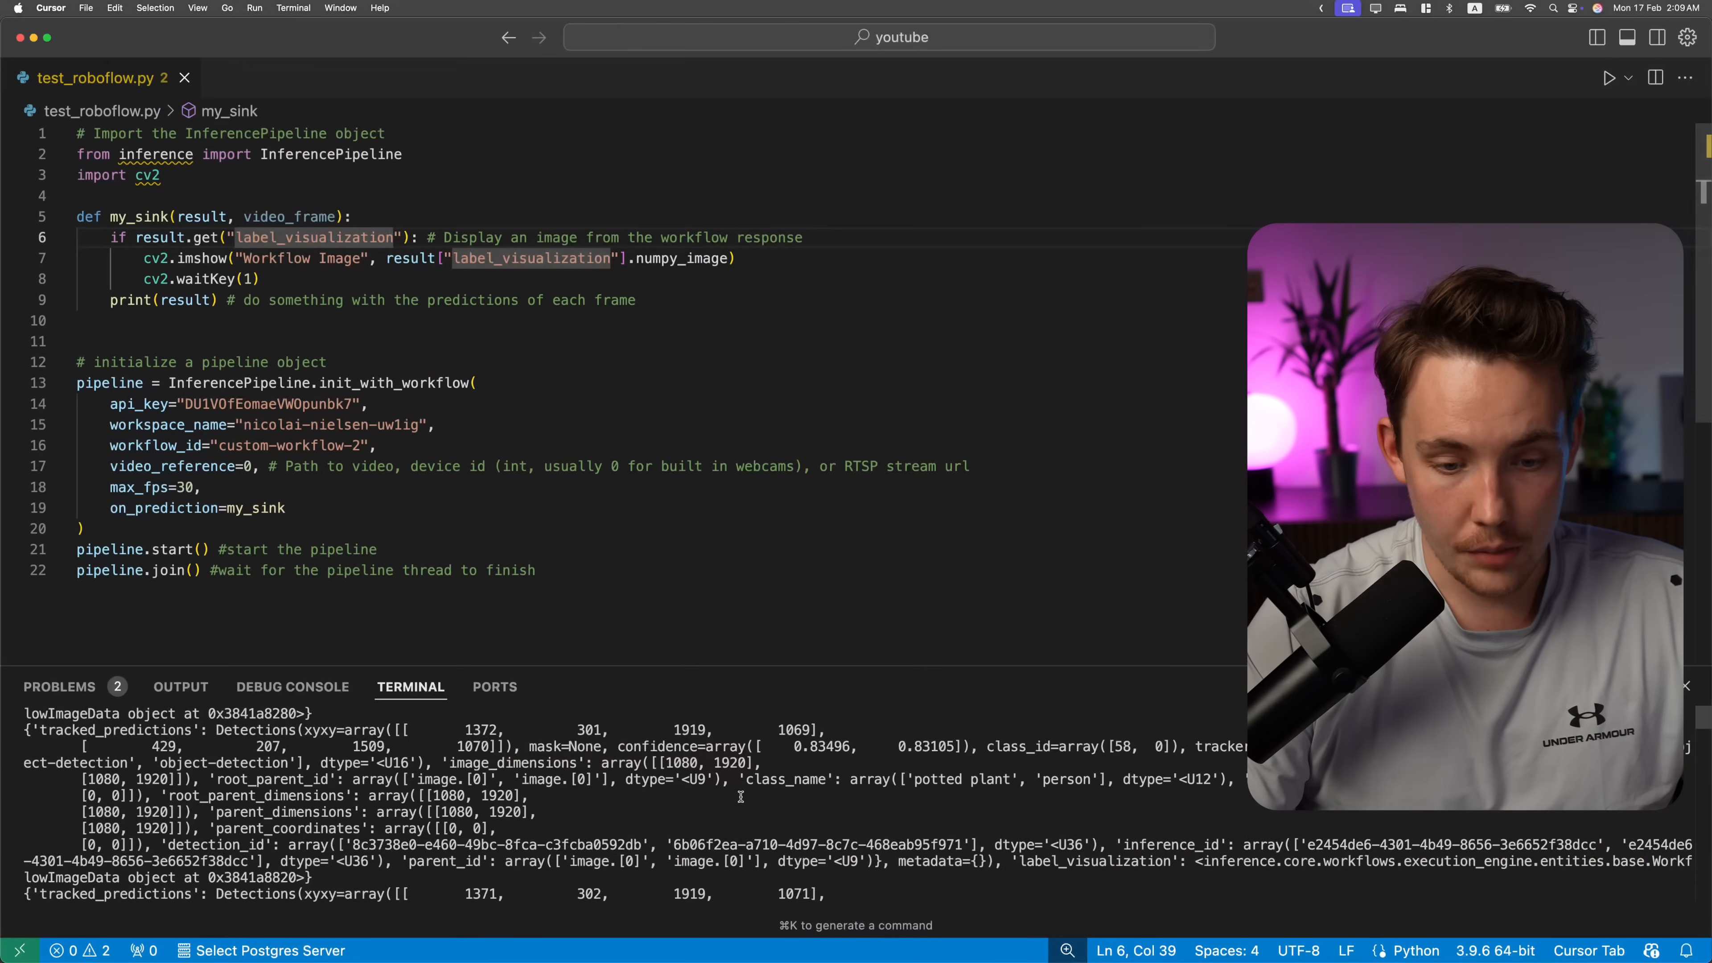
pyautogui.hotkey('ctrl', 'c')
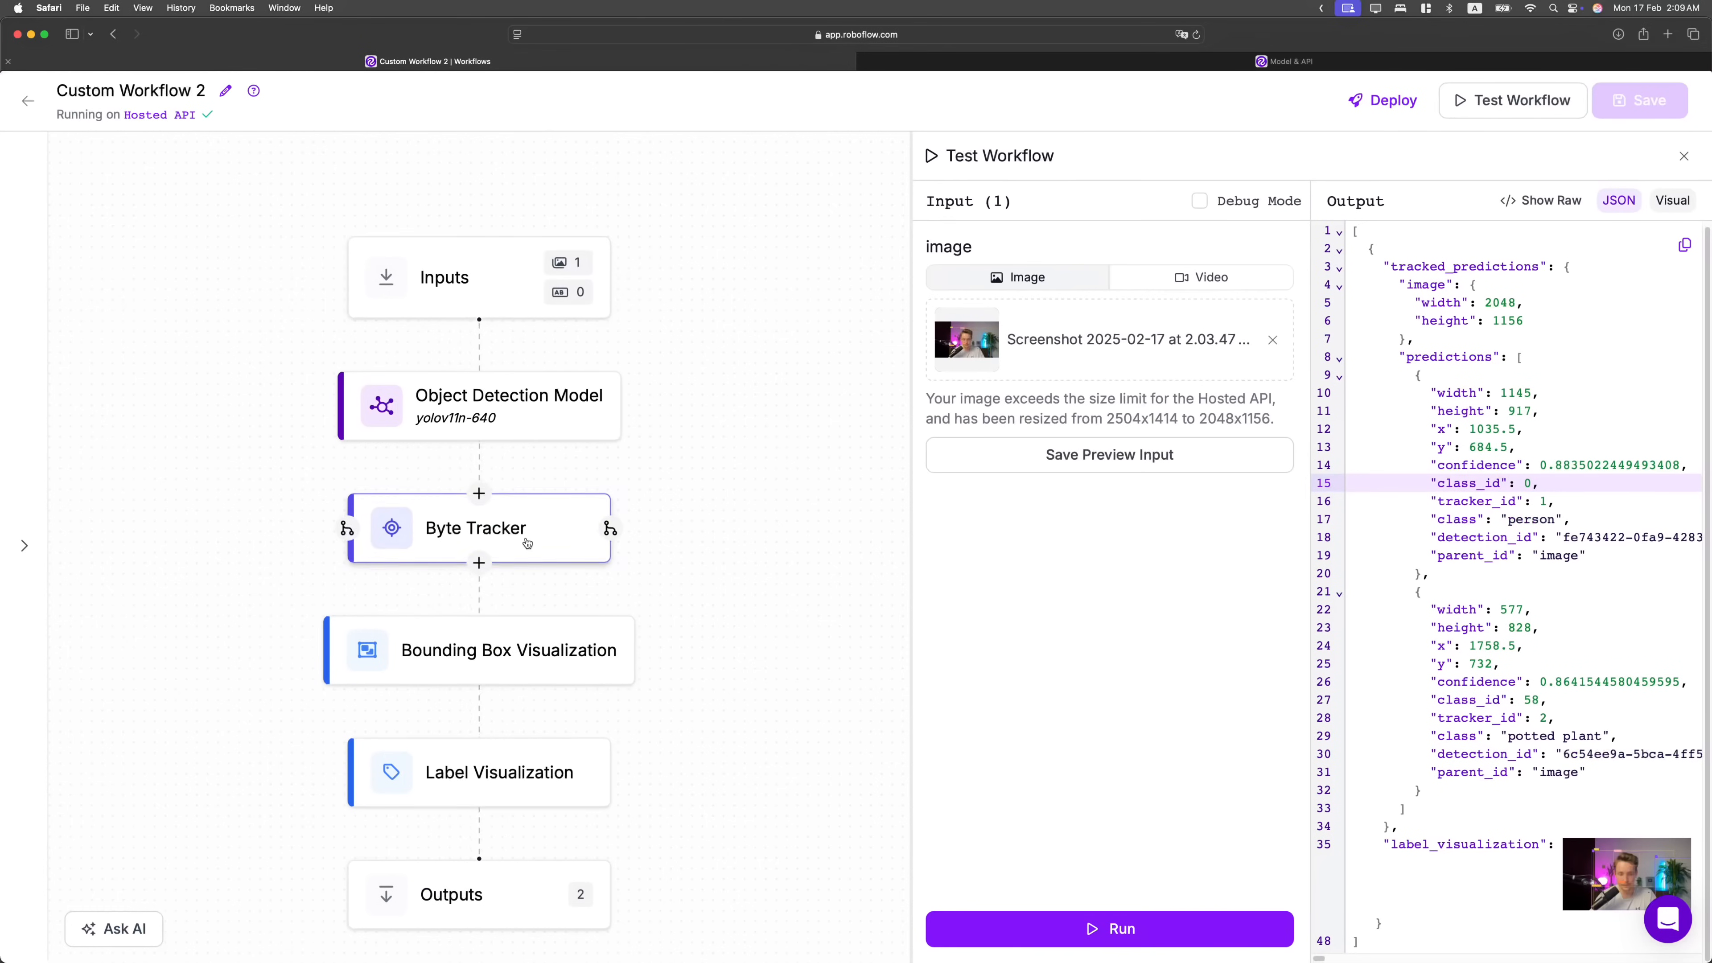
pyautogui.click(609, 528)
pyautogui.click(1386, 932)
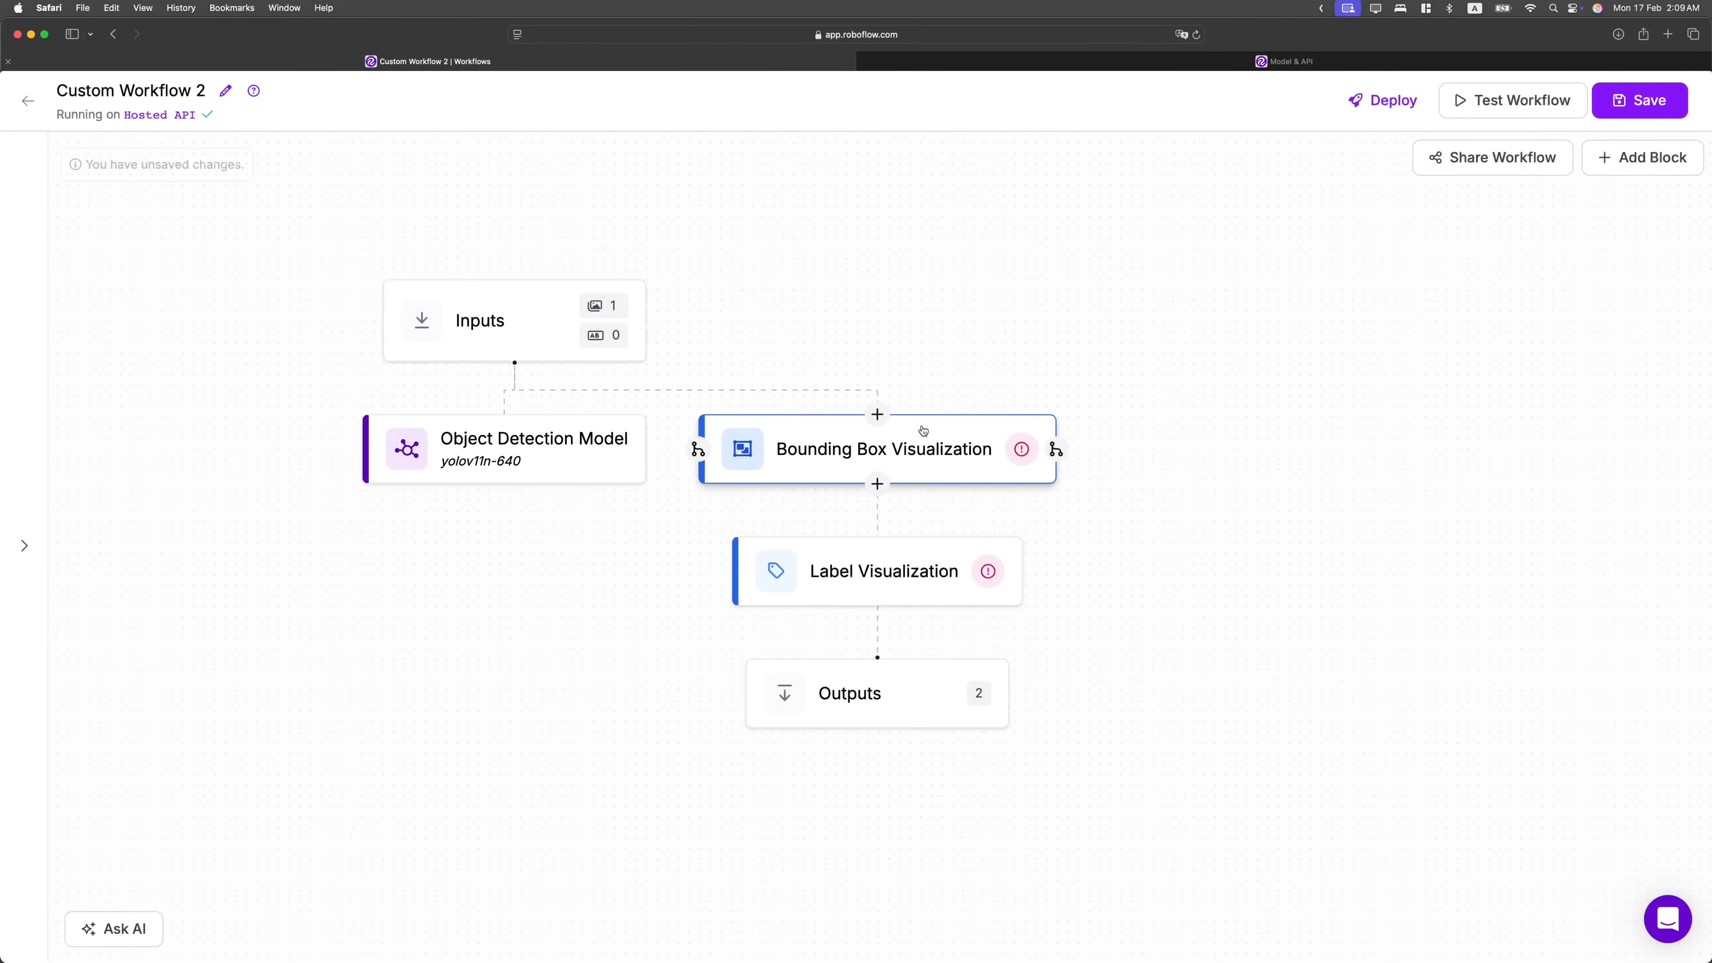
# Set the Predictions source of both the Bounding Box Visualization and Label Visualization blocks to the model's predictions.
pyautogui.click(987, 444)
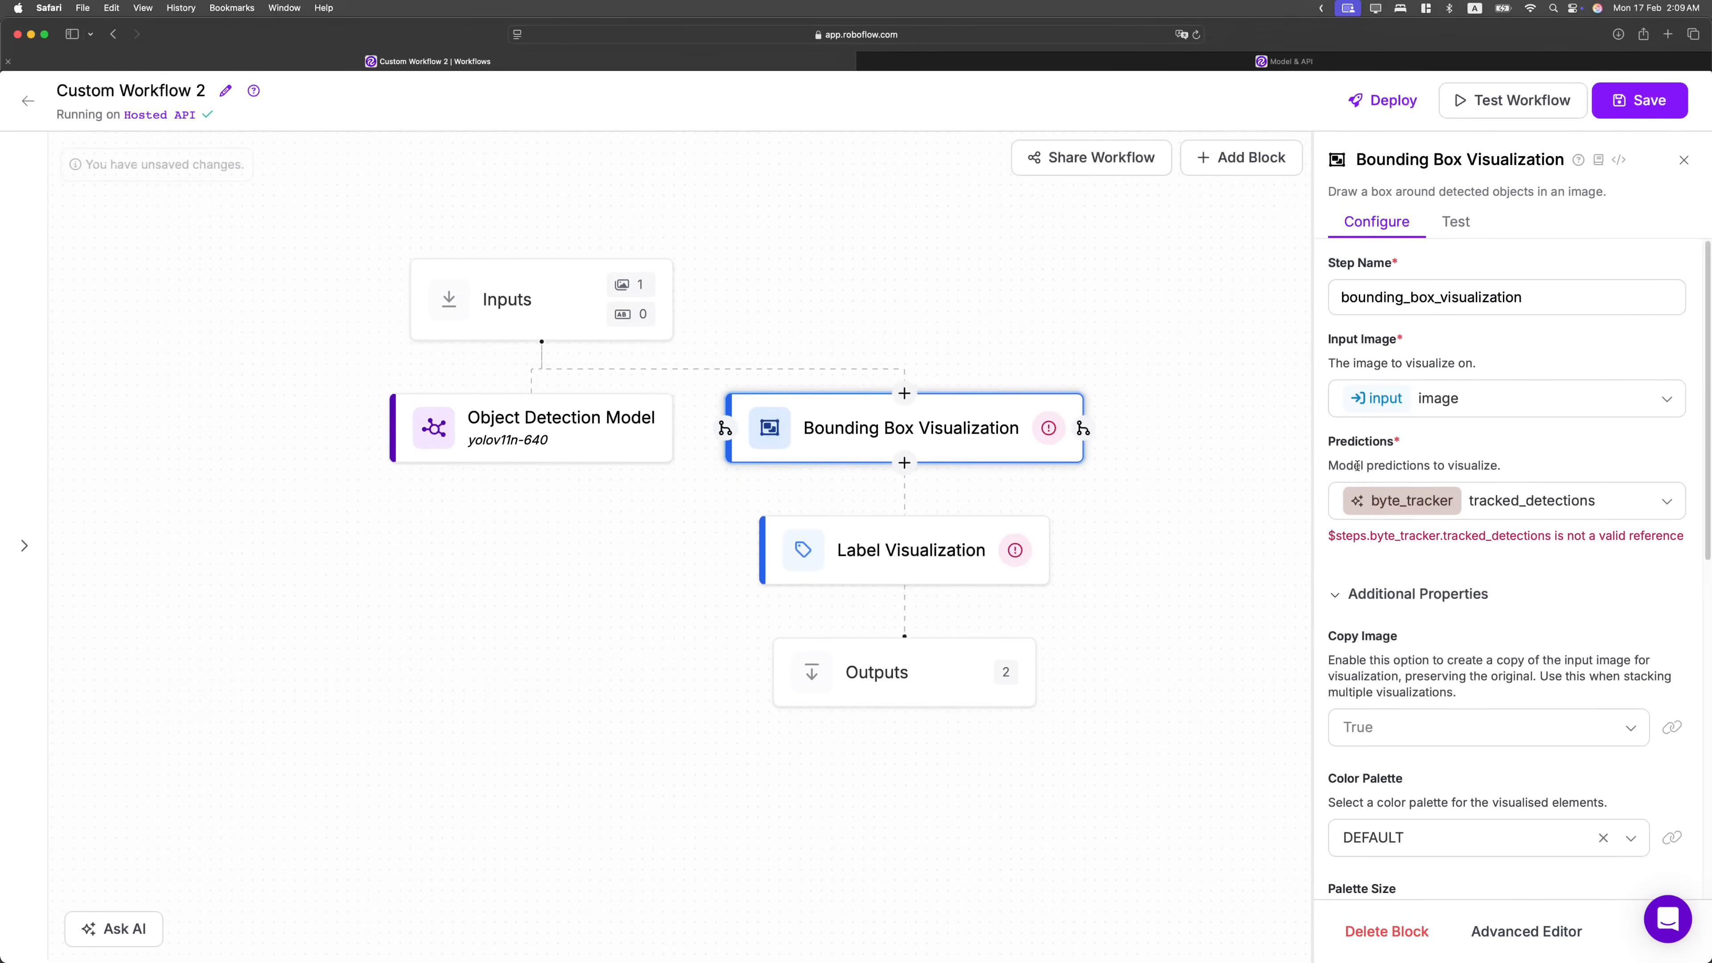
pyautogui.click(1552, 502)
pyautogui.click(1443, 551)
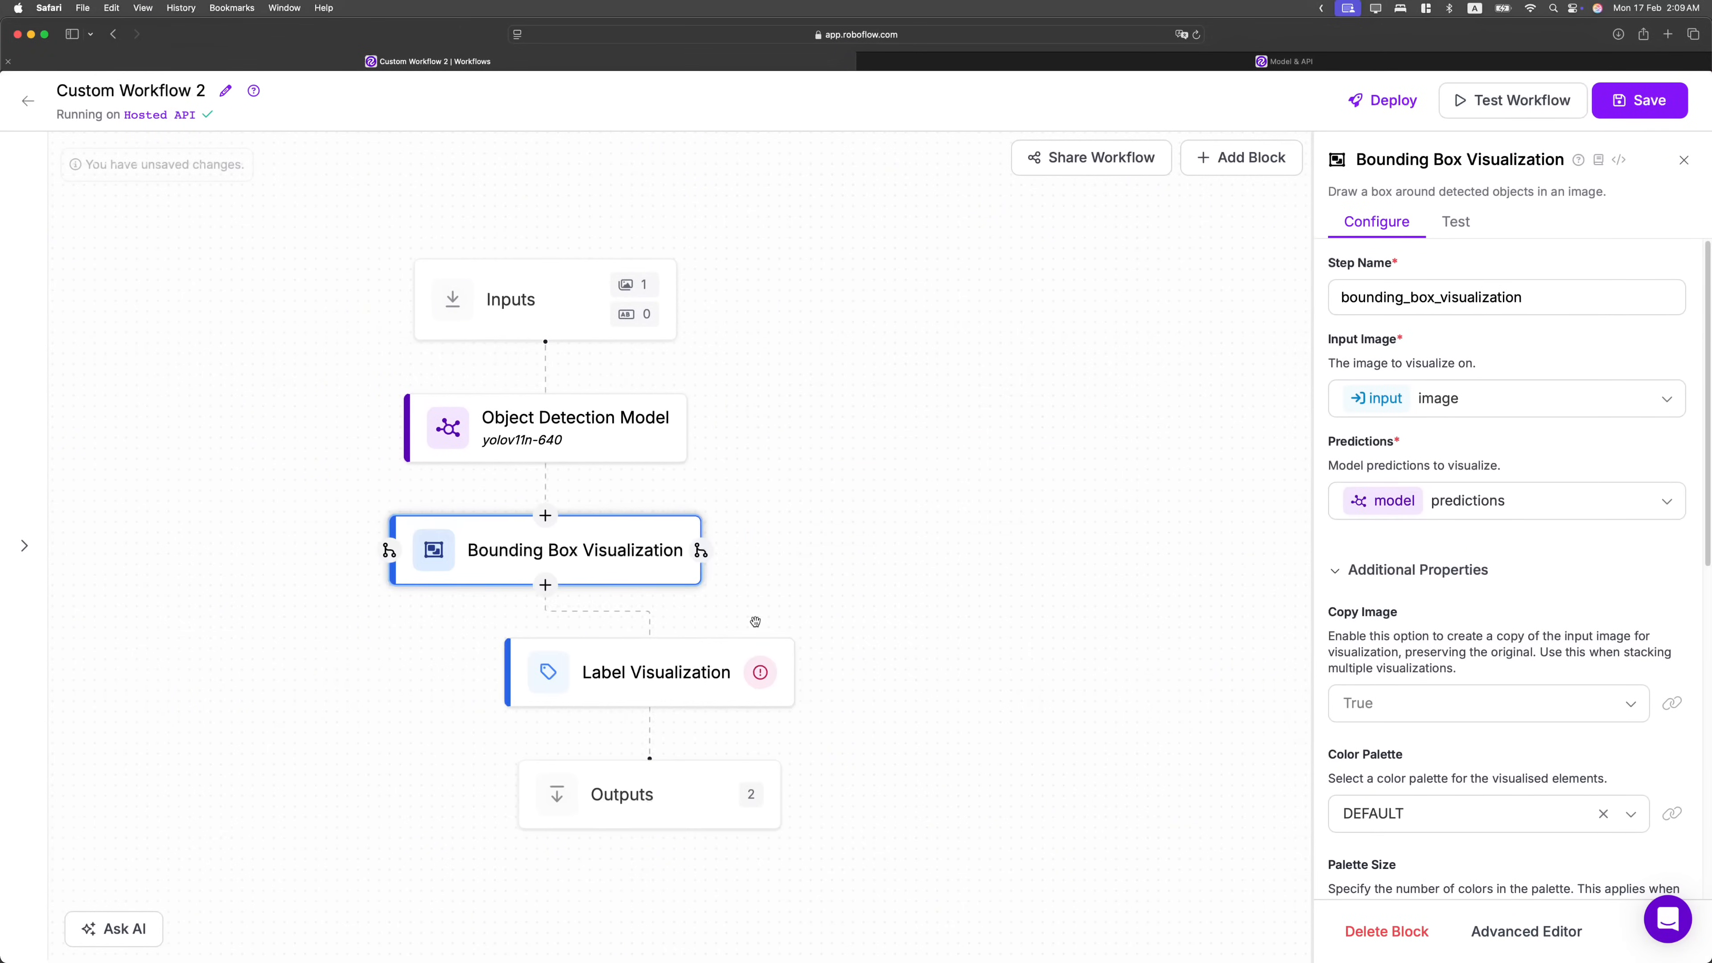
pyautogui.click(1550, 517)
pyautogui.click(1449, 566)
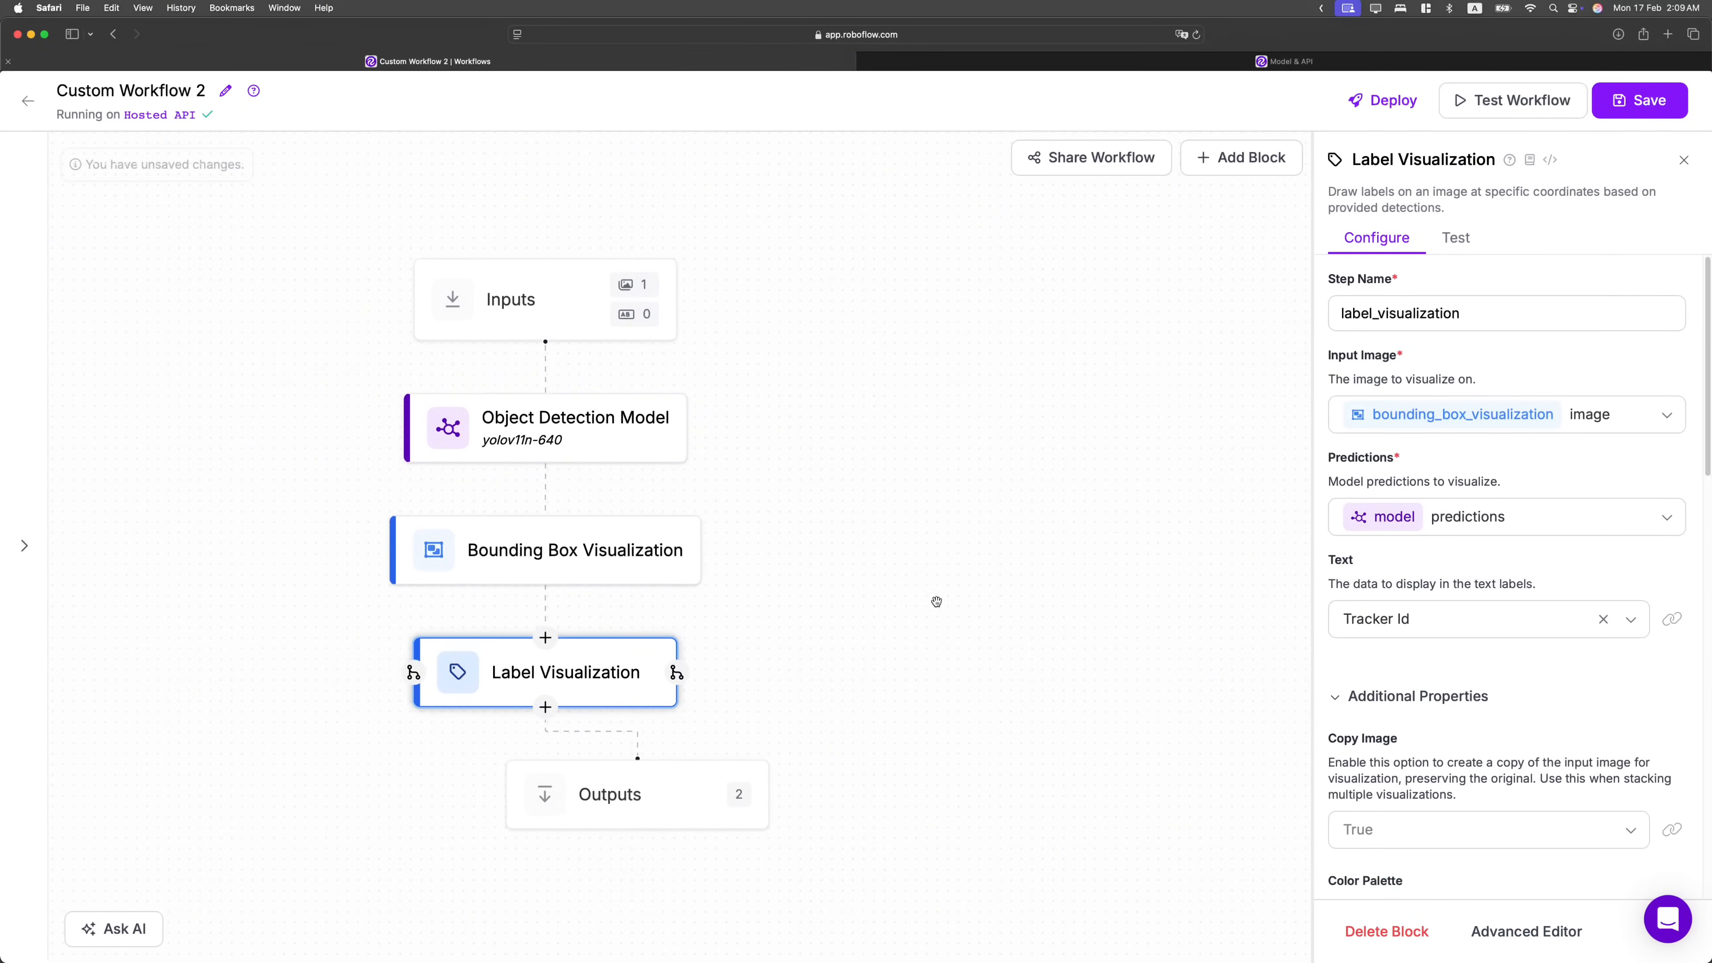
# Set the value of the tracked_predictions output to the model's predictions and save the workflow.
pyautogui.click(681, 786)
pyautogui.click(1516, 441)
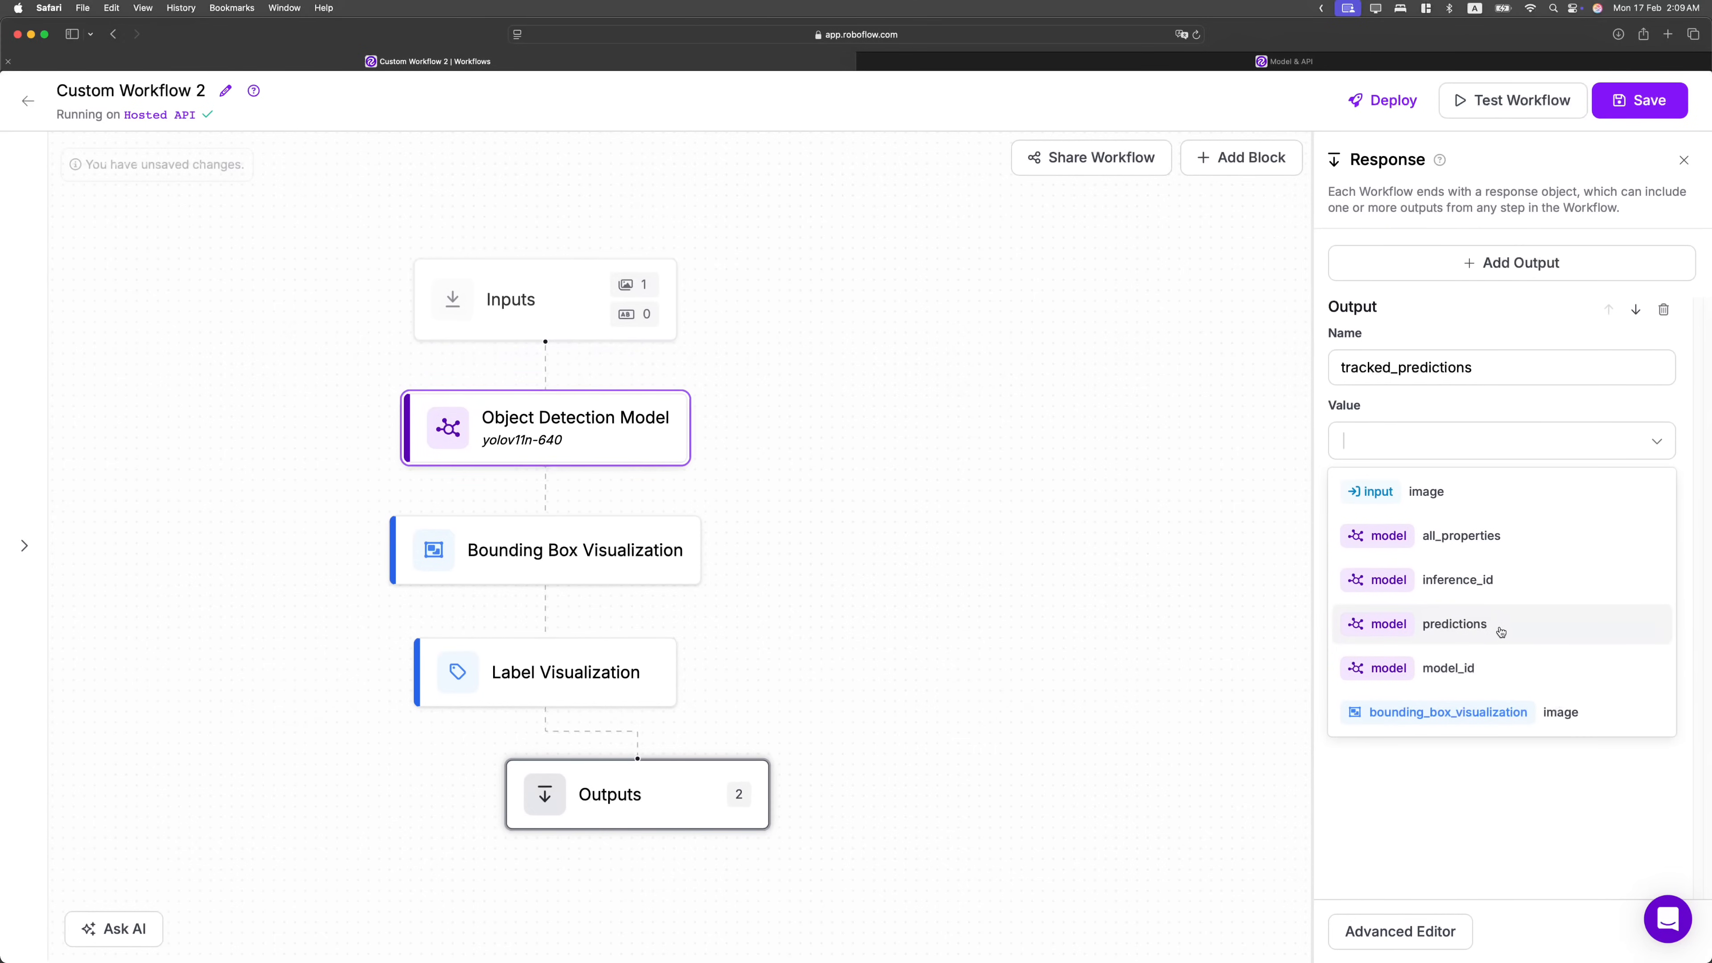
pyautogui.click(1458, 624)
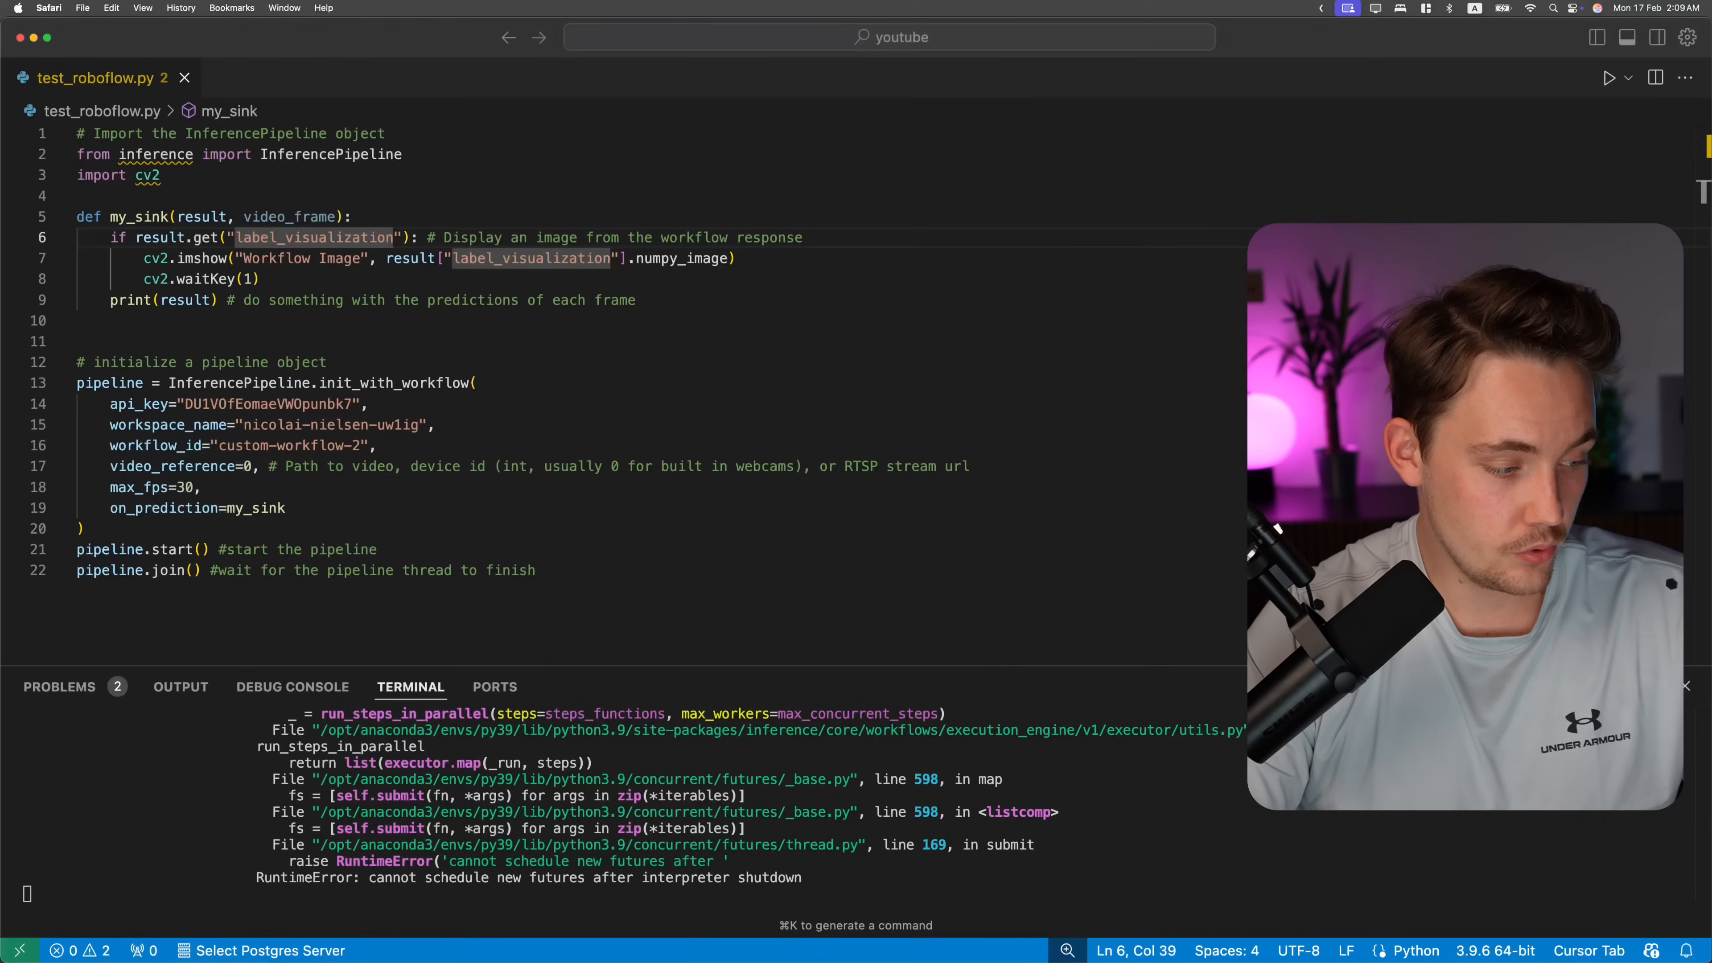
# Stop the hanging script in Cursor's terminal and rerun test_roboflow.py with the workflow that has no tracker.
pyautogui.hotkey('ctrl', 'c')
pyautogui.press('Up')
pyautogui.press('Return')
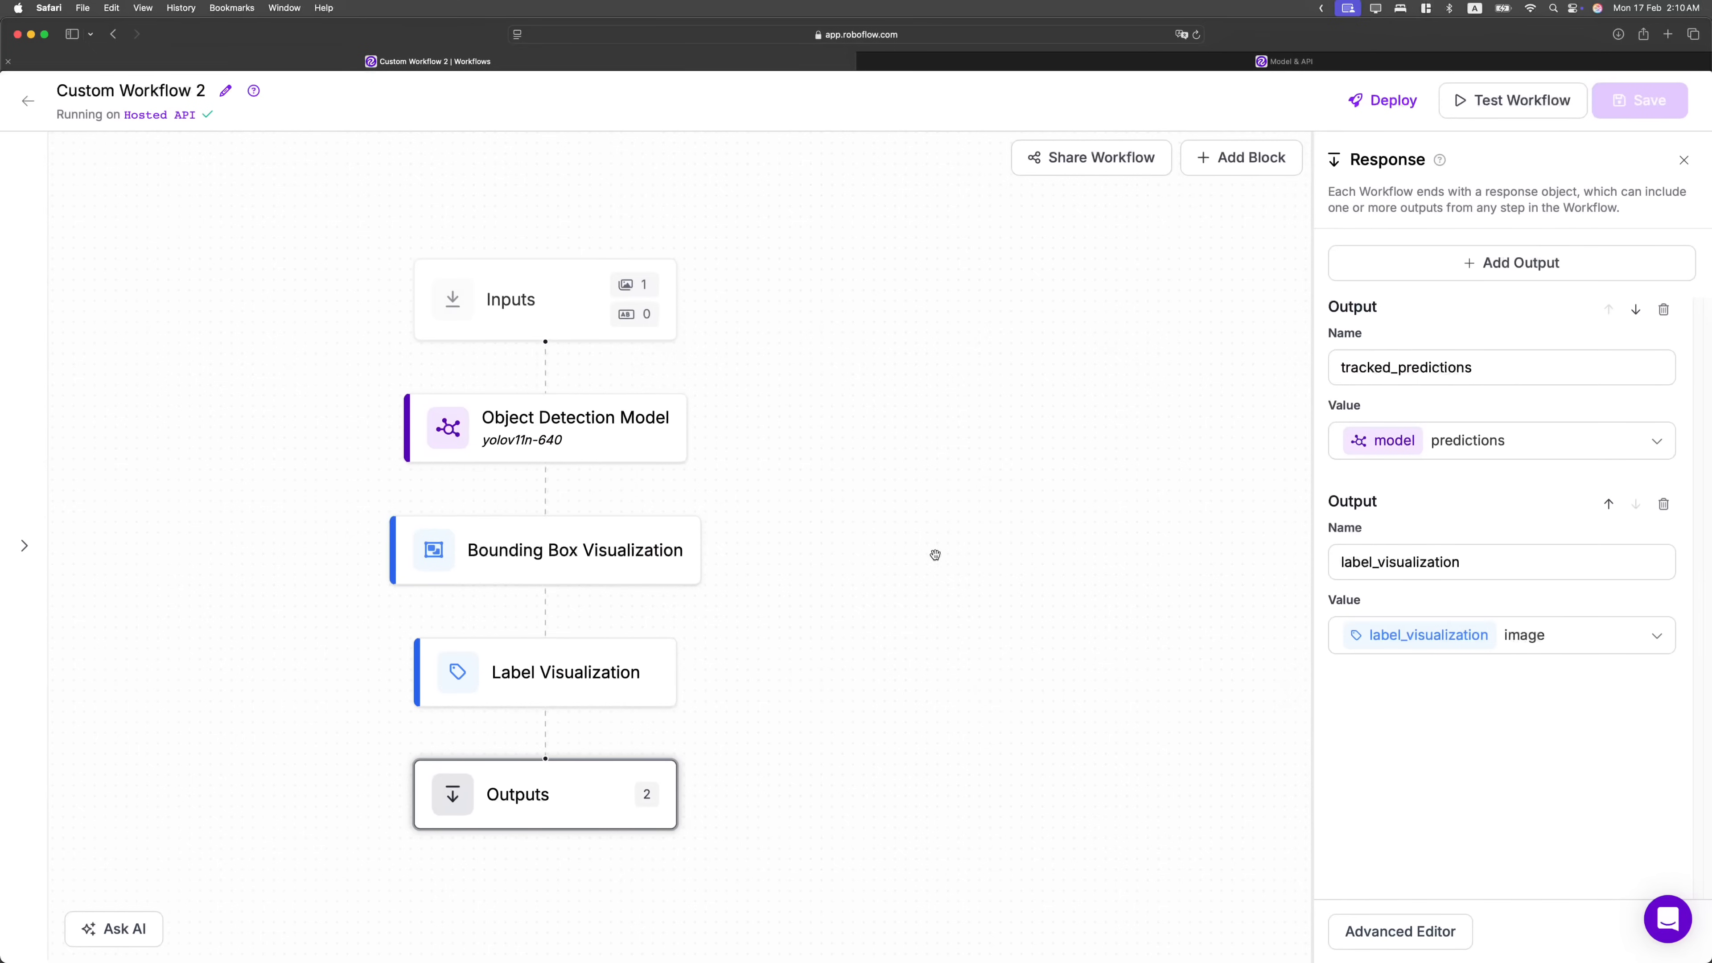
# In the browser, set the Label Visualization block's text to Class and save the workflow.
pyautogui.click(544, 651)
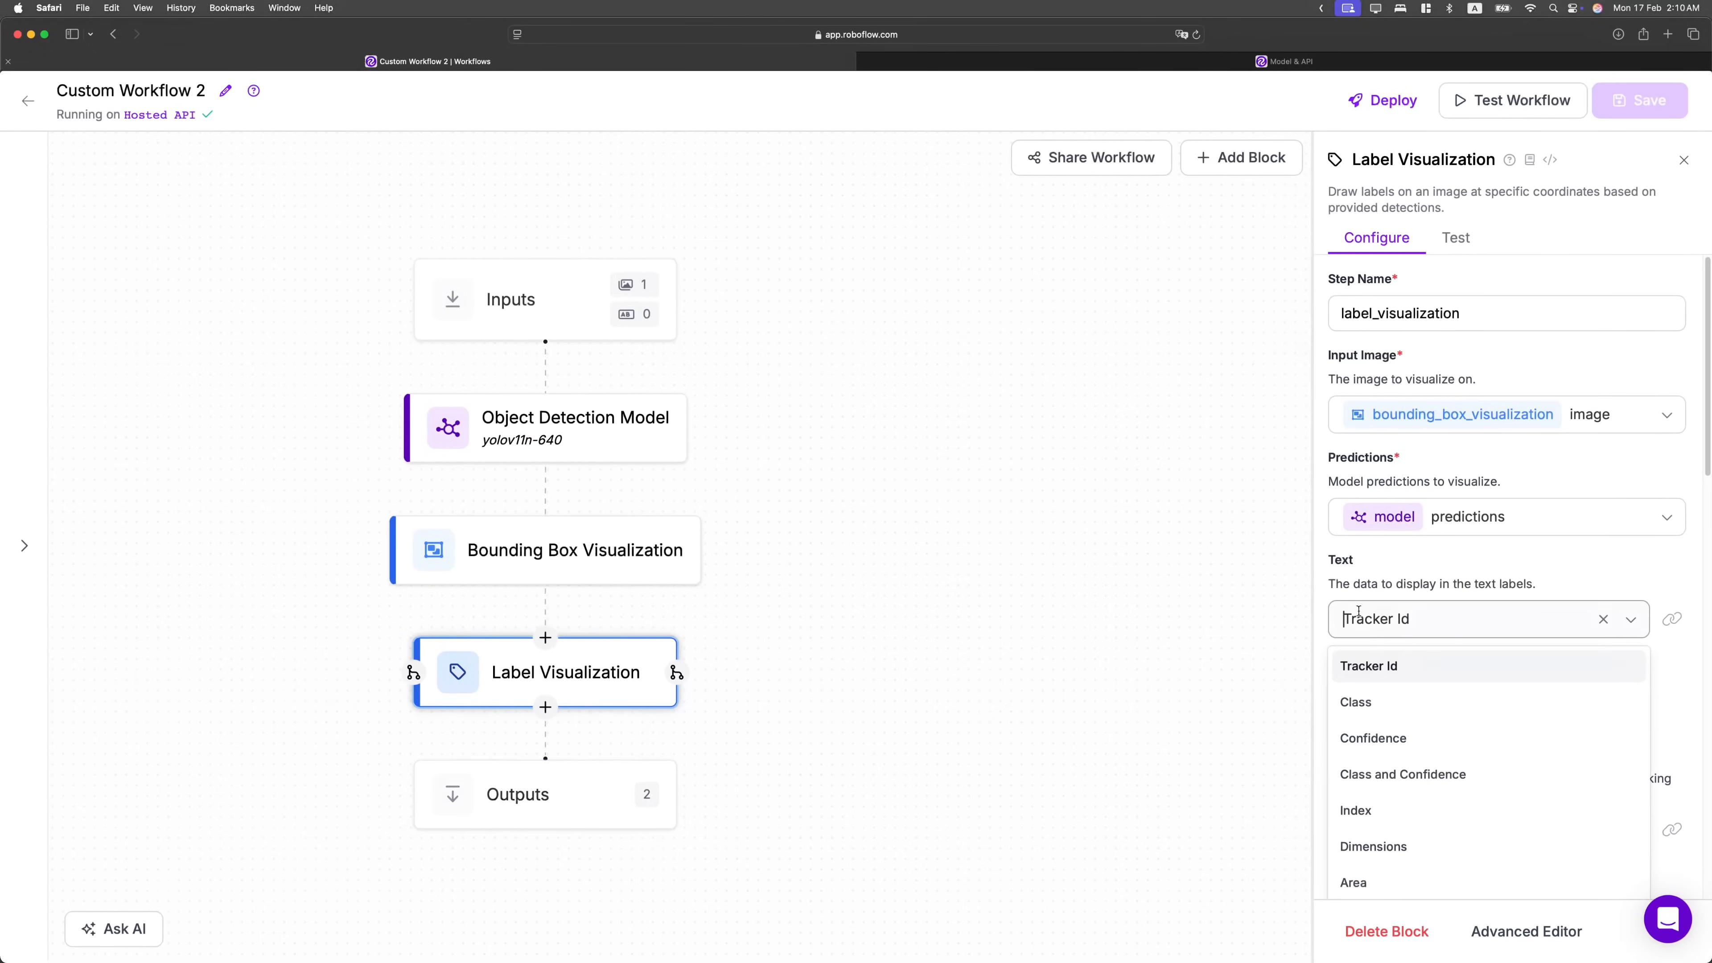
pyautogui.click(1372, 704)
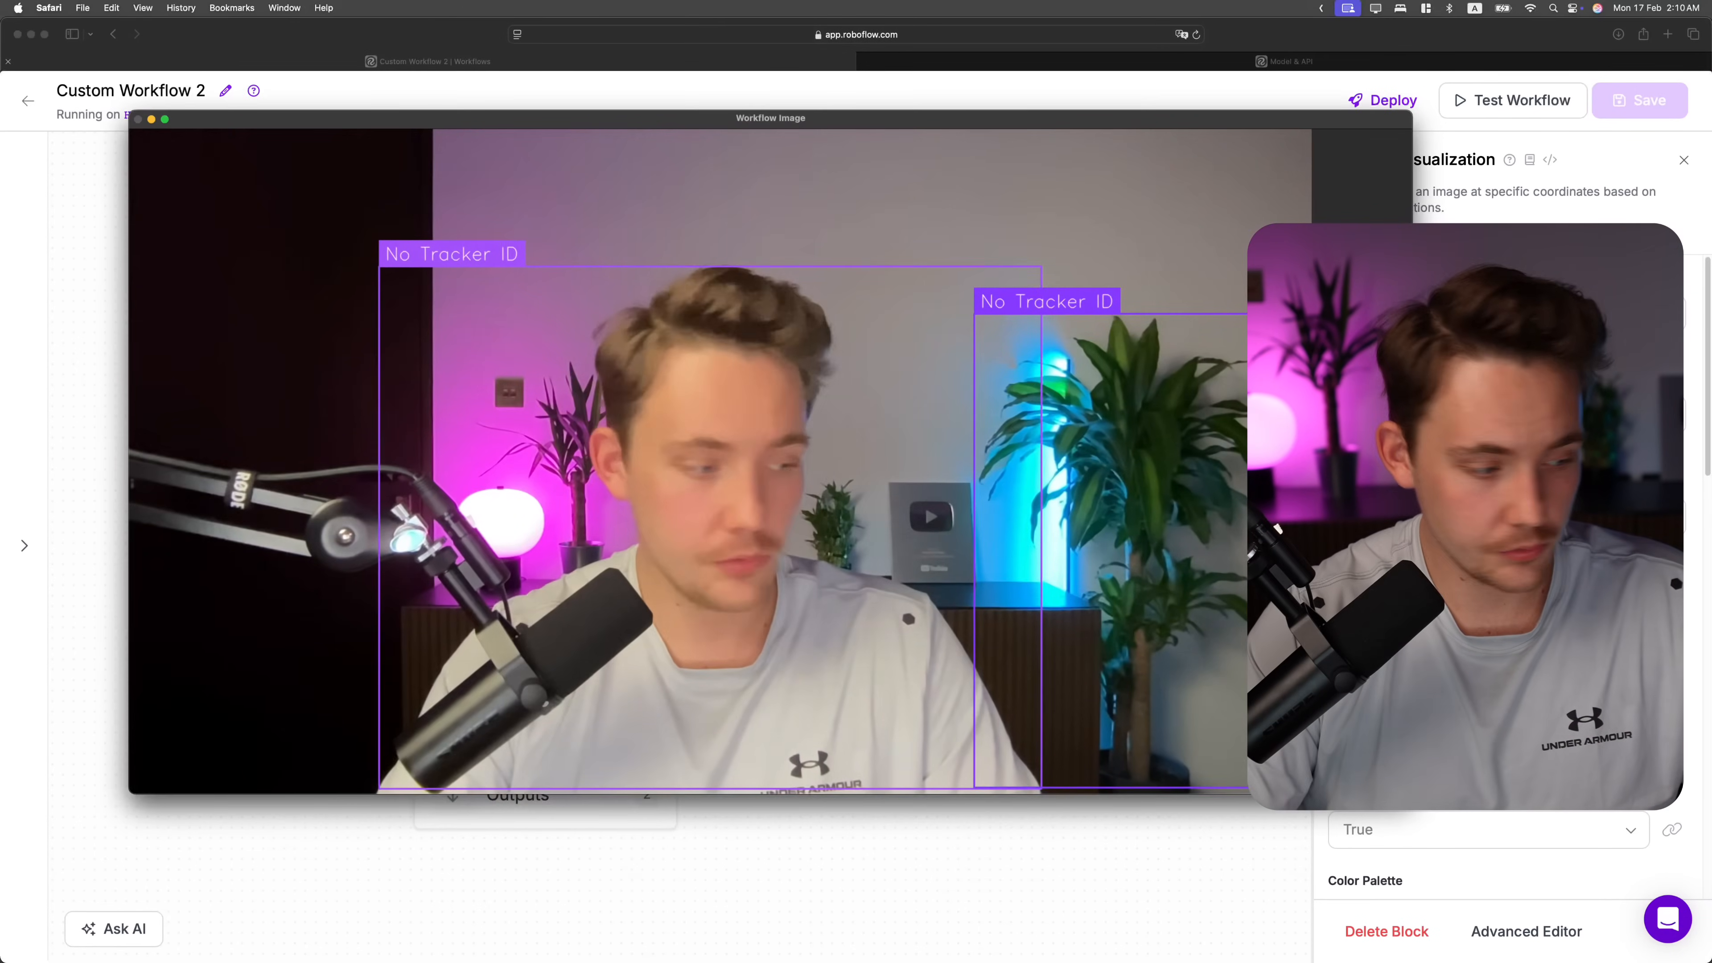
# Interrupt the script in Cursor's terminal, rerun test_roboflow.py with the class labels, and reposition the Workflow Image window.
pyautogui.press('super+Tab')
pyautogui.hotkey('ctrl', 'c')
pyautogui.hotkey('ctrl', 'c')
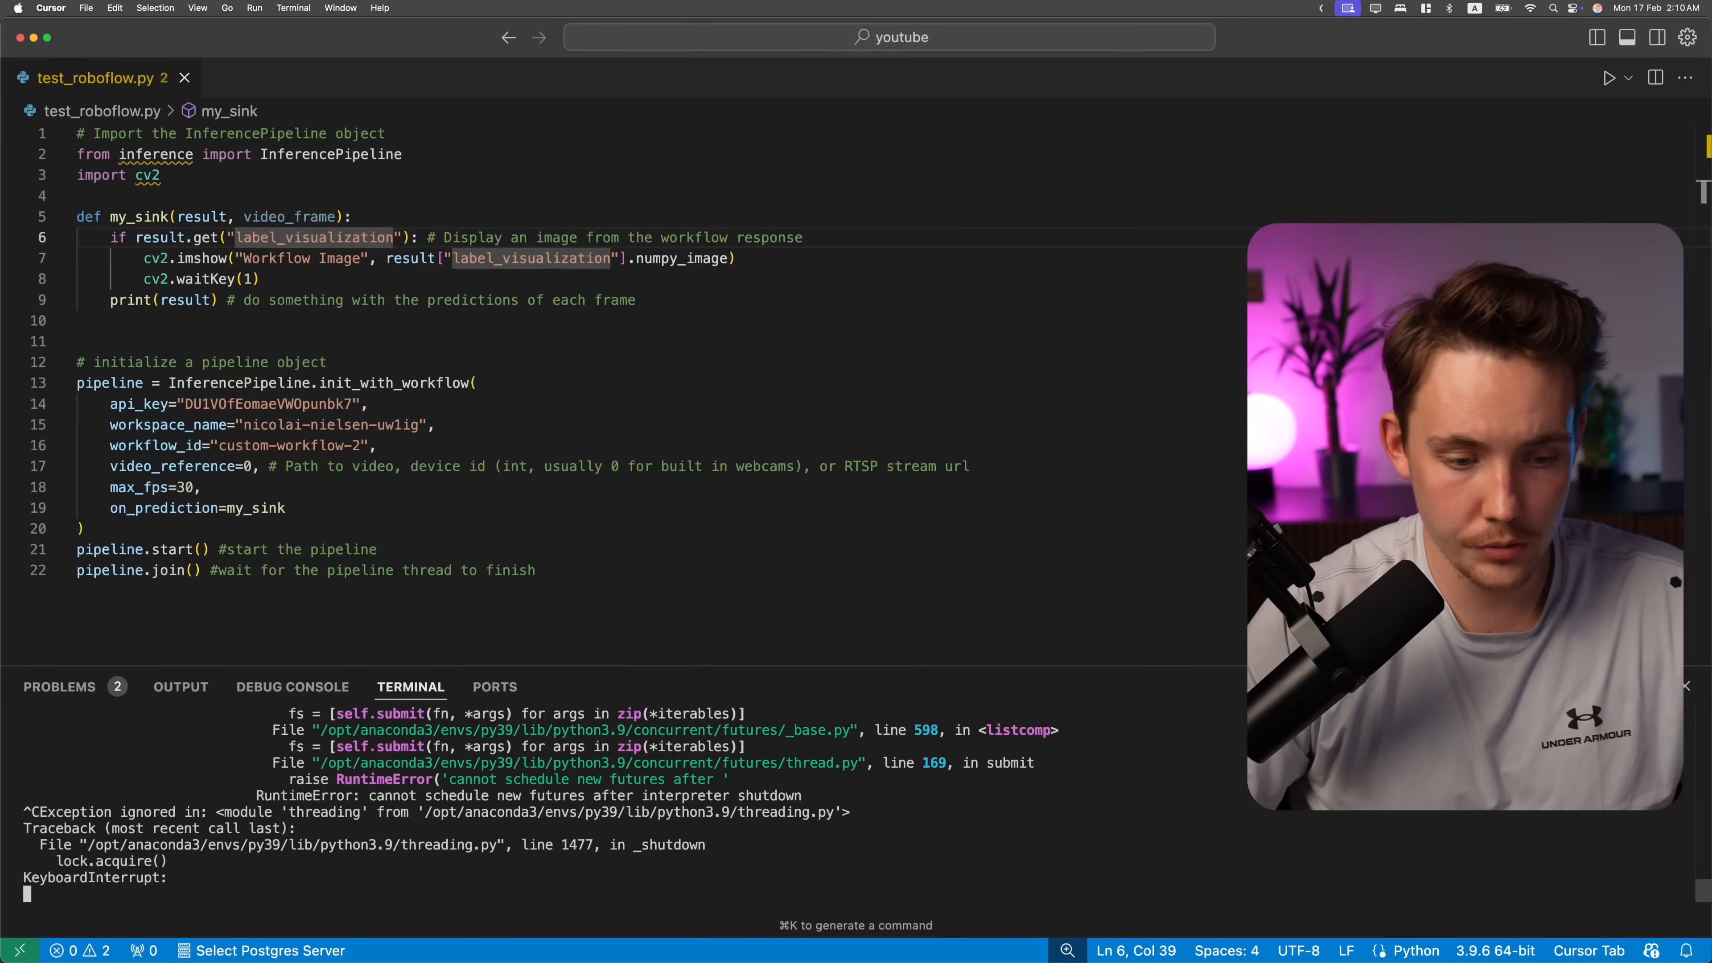
pyautogui.hotkey('ctrl', 'c')
pyautogui.press('Up')
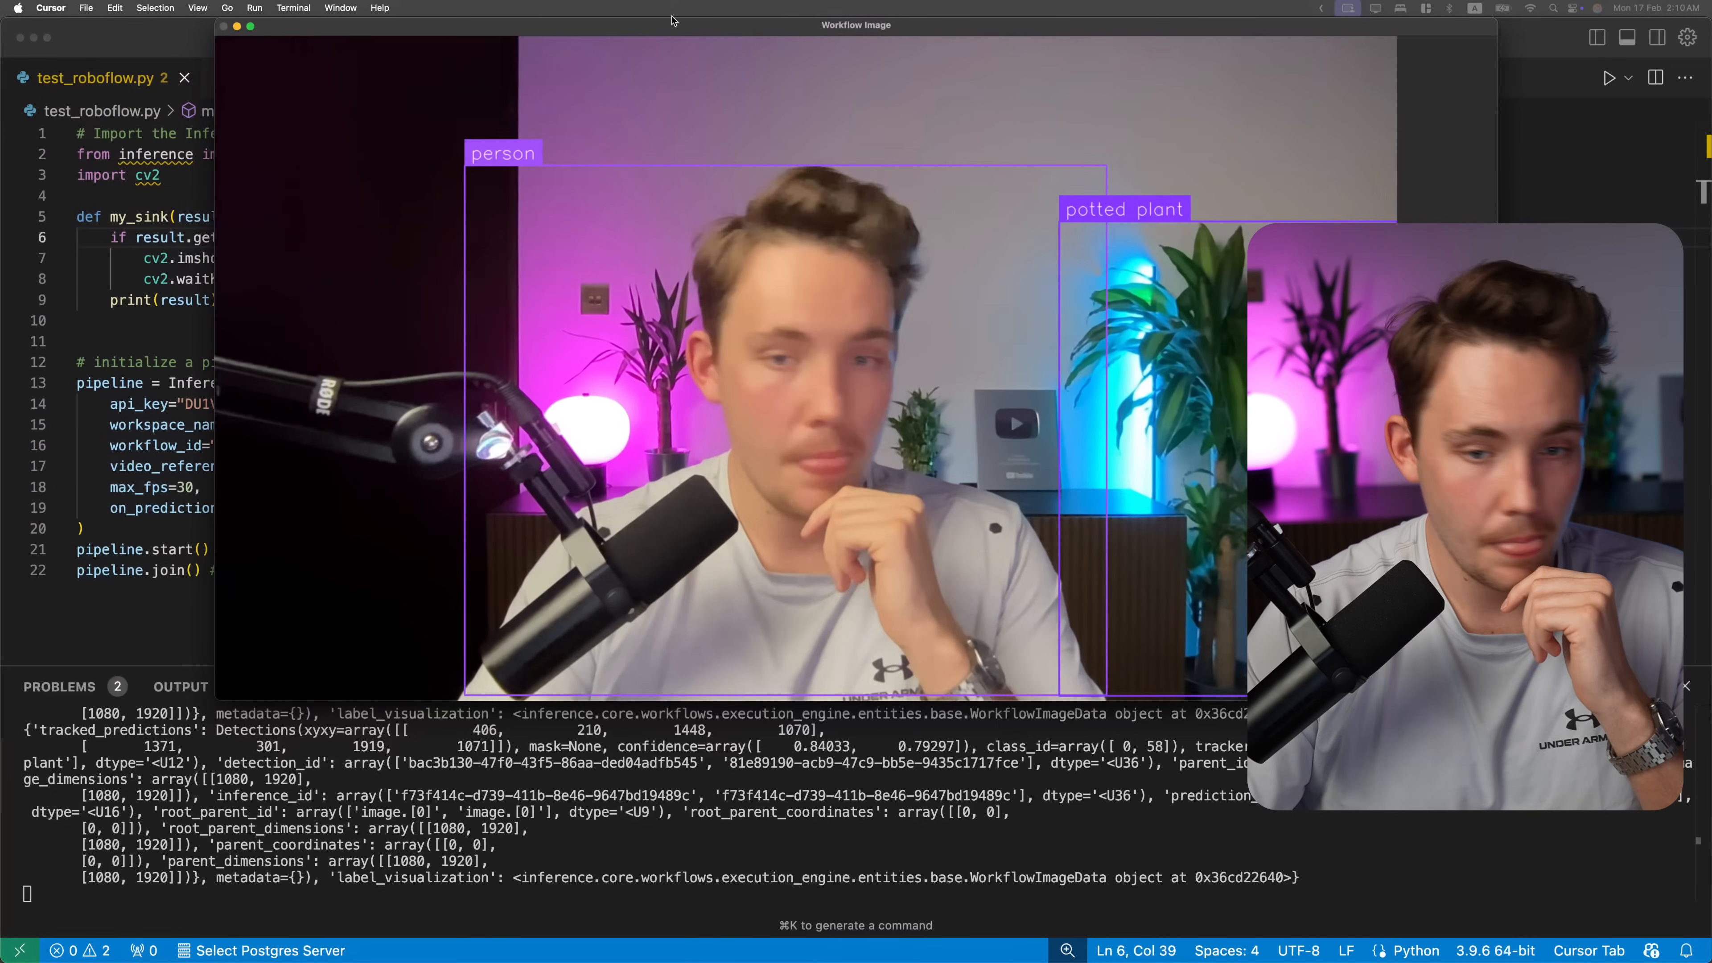
pyautogui.moveTo(671, 20); pyautogui.dragTo(676, 20)
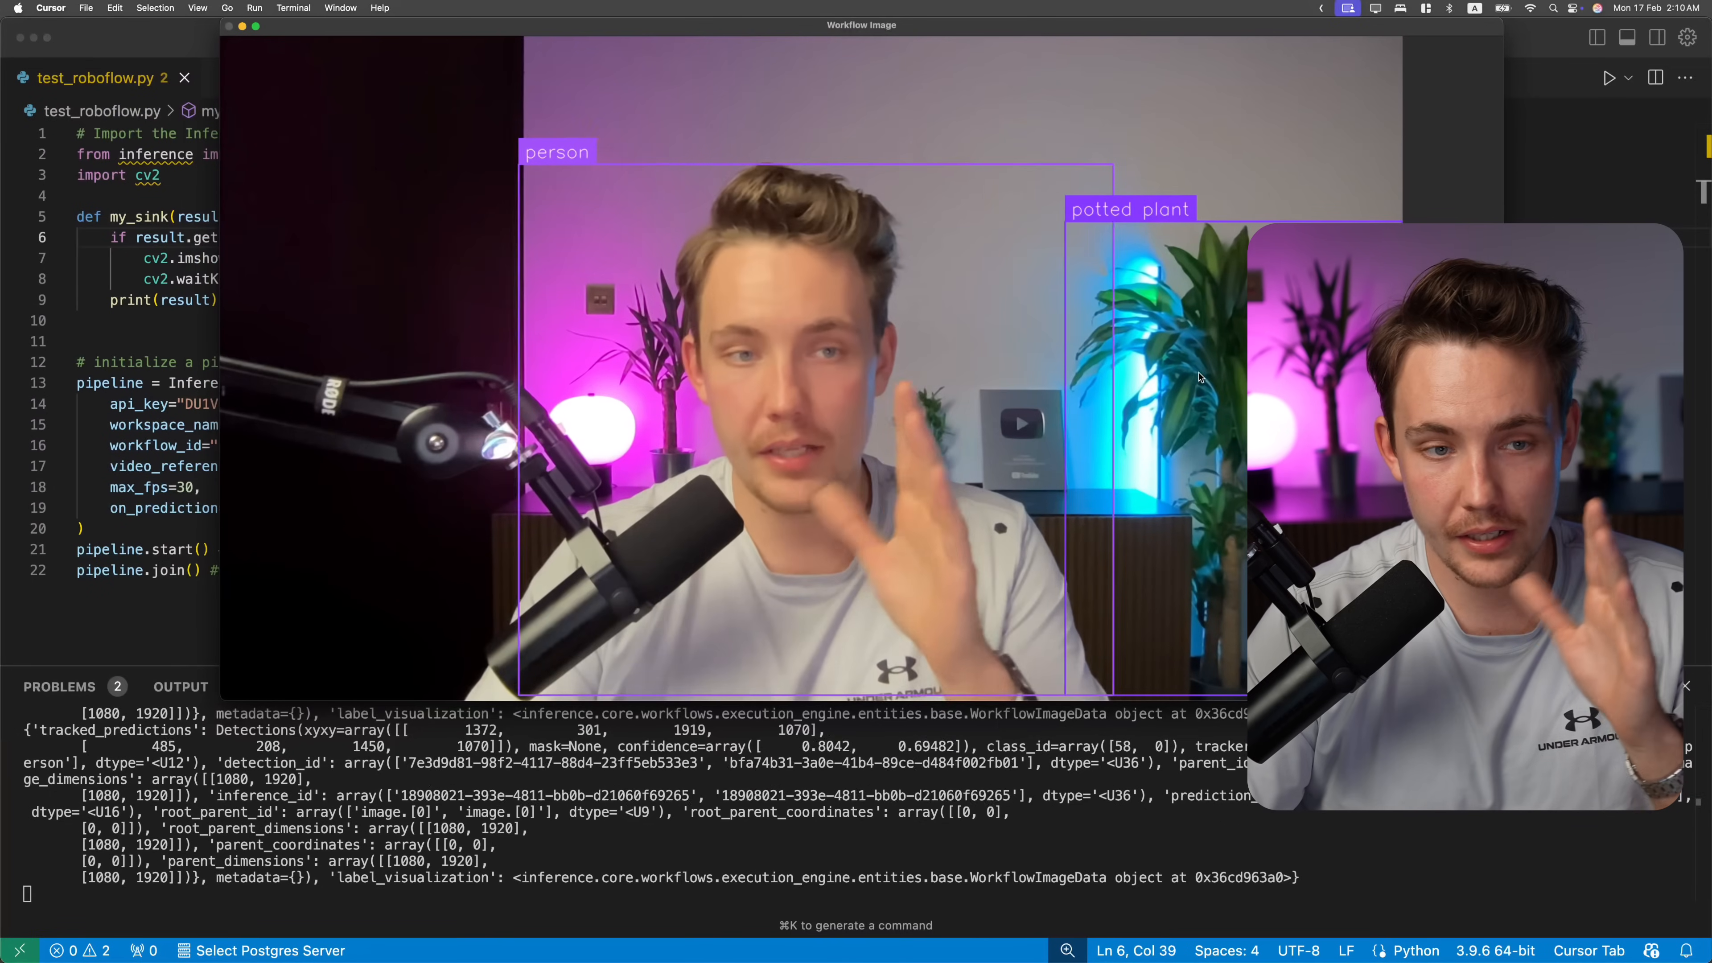